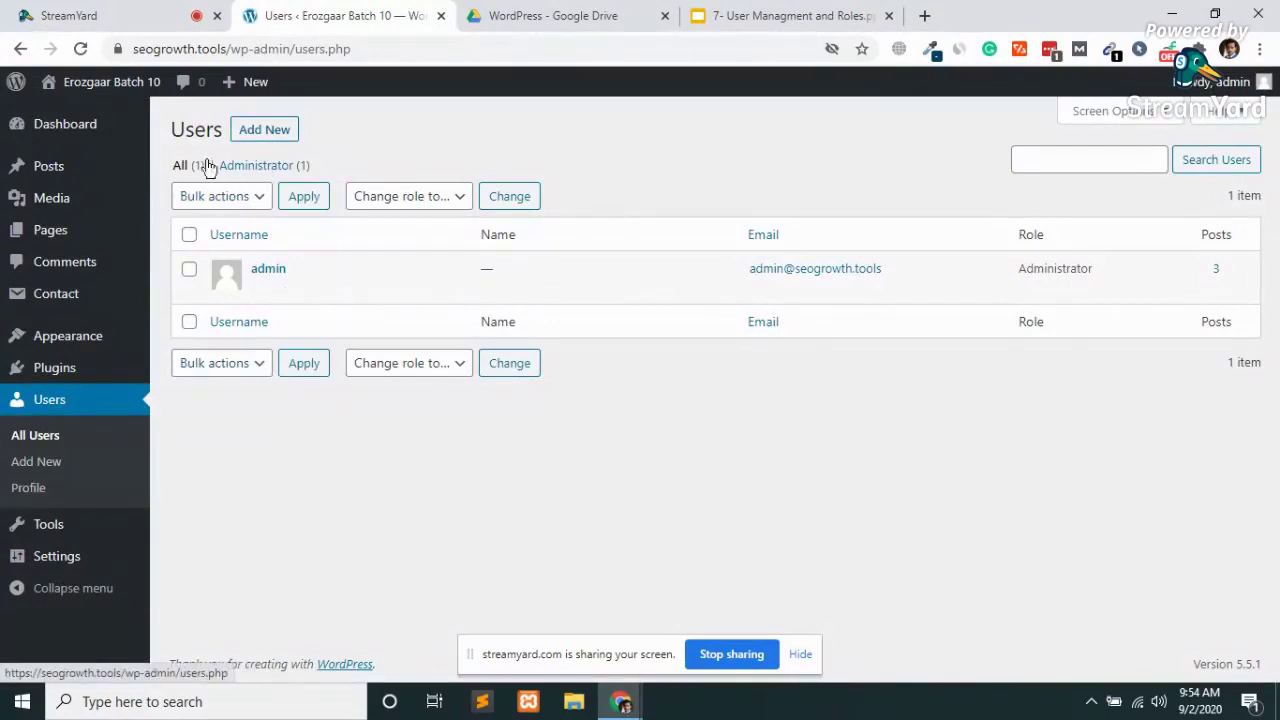
# Start a new user, entering the user's e-mail, username, and first and last name.
pyautogui.click(264, 145)
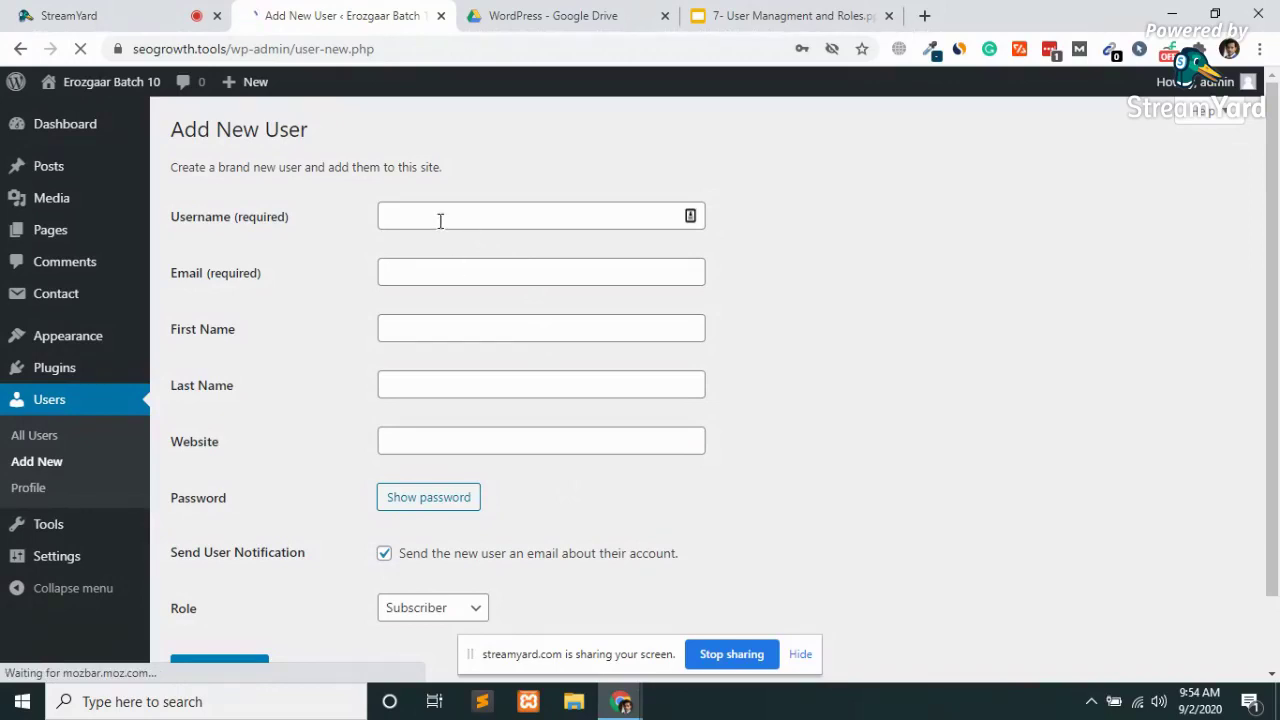
pyautogui.click(433, 276)
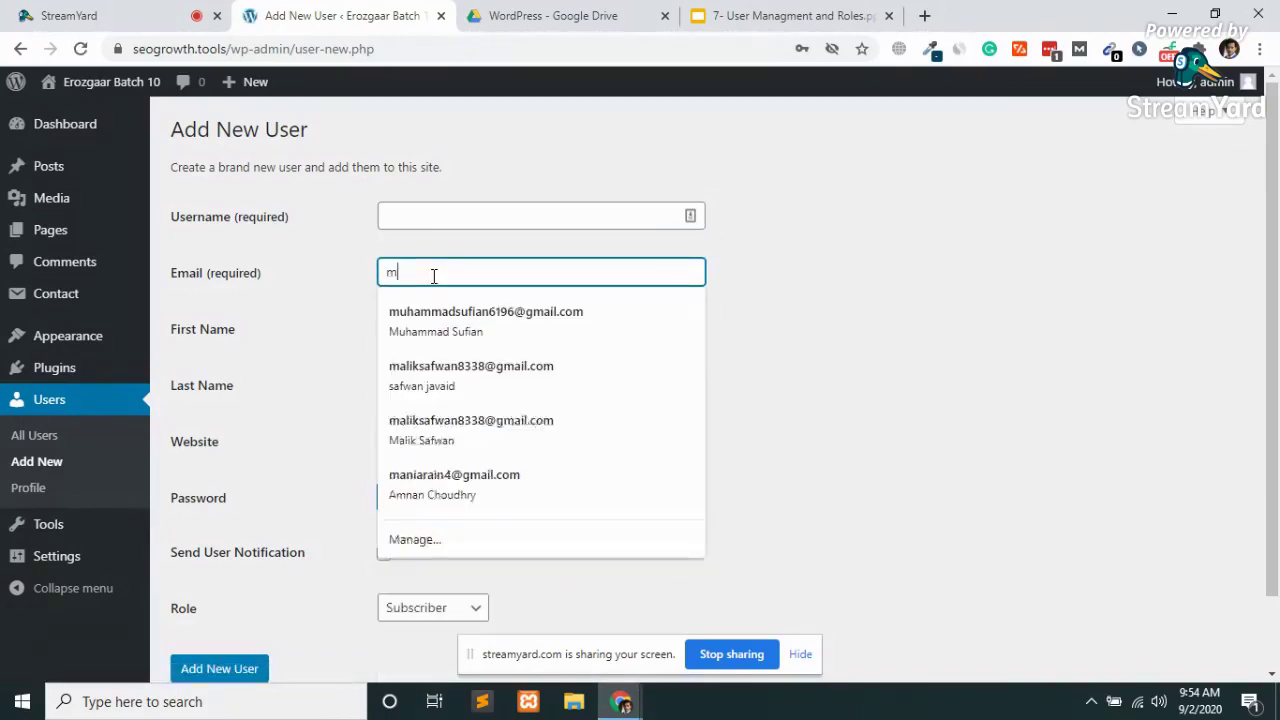
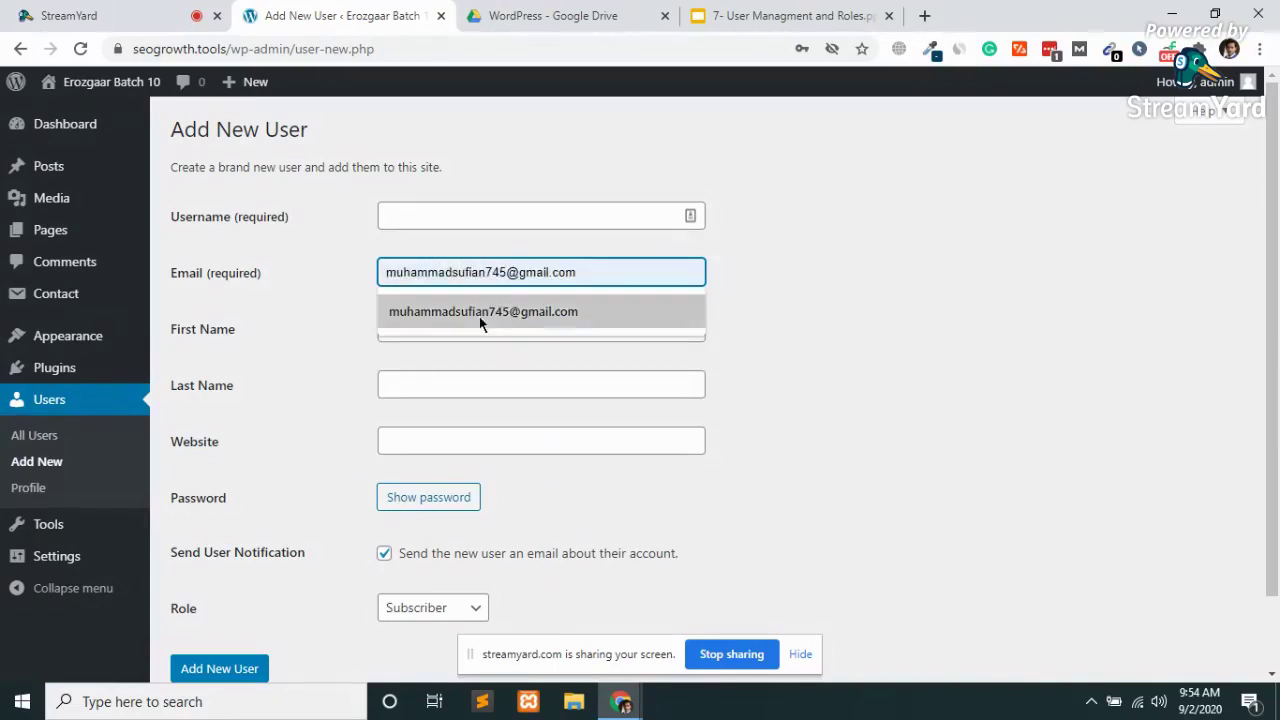
pyautogui.click(480, 316)
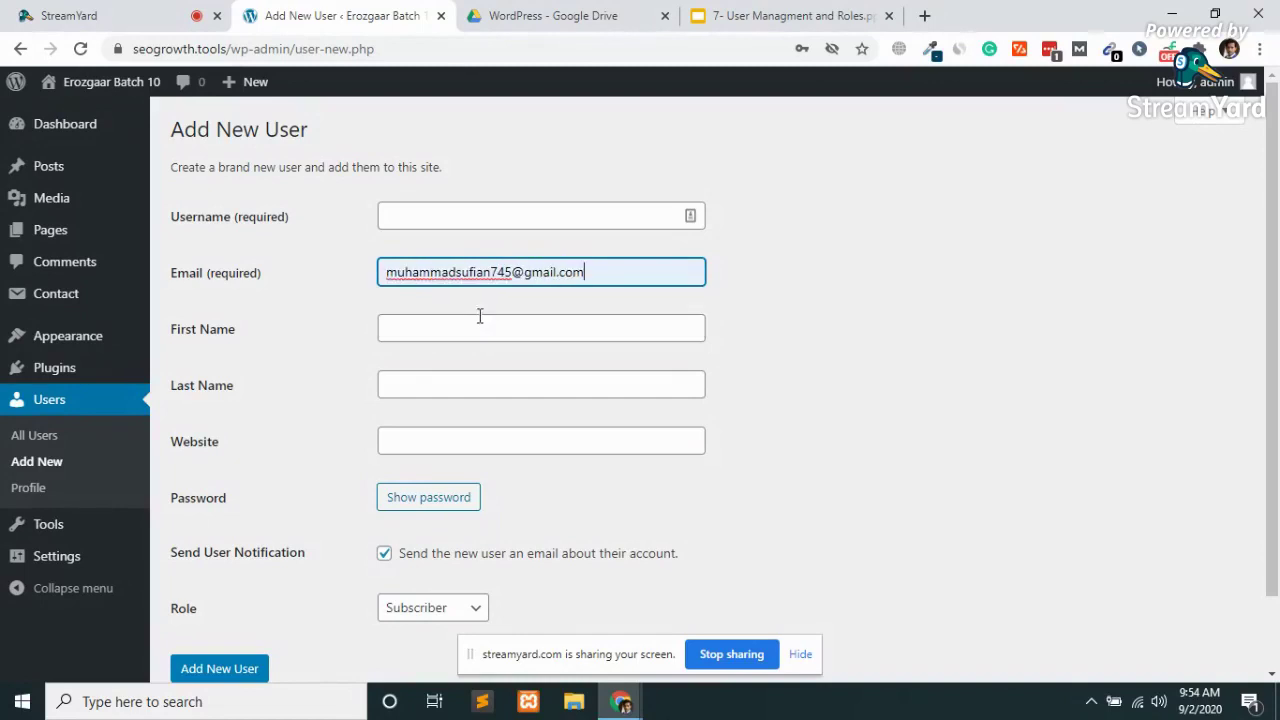
pyautogui.click(499, 220)
pyautogui.write('sufia')
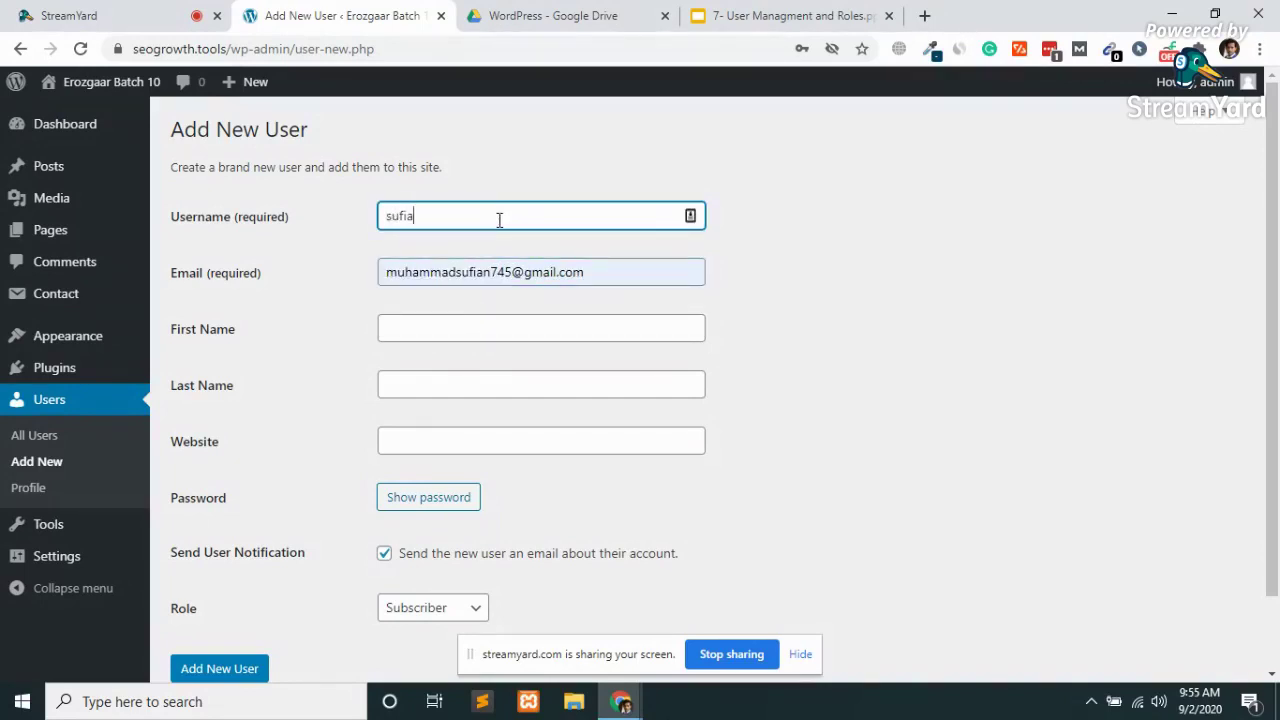
pyautogui.write('n')
pyautogui.click(443, 340)
pyautogui.write('Muhammad')
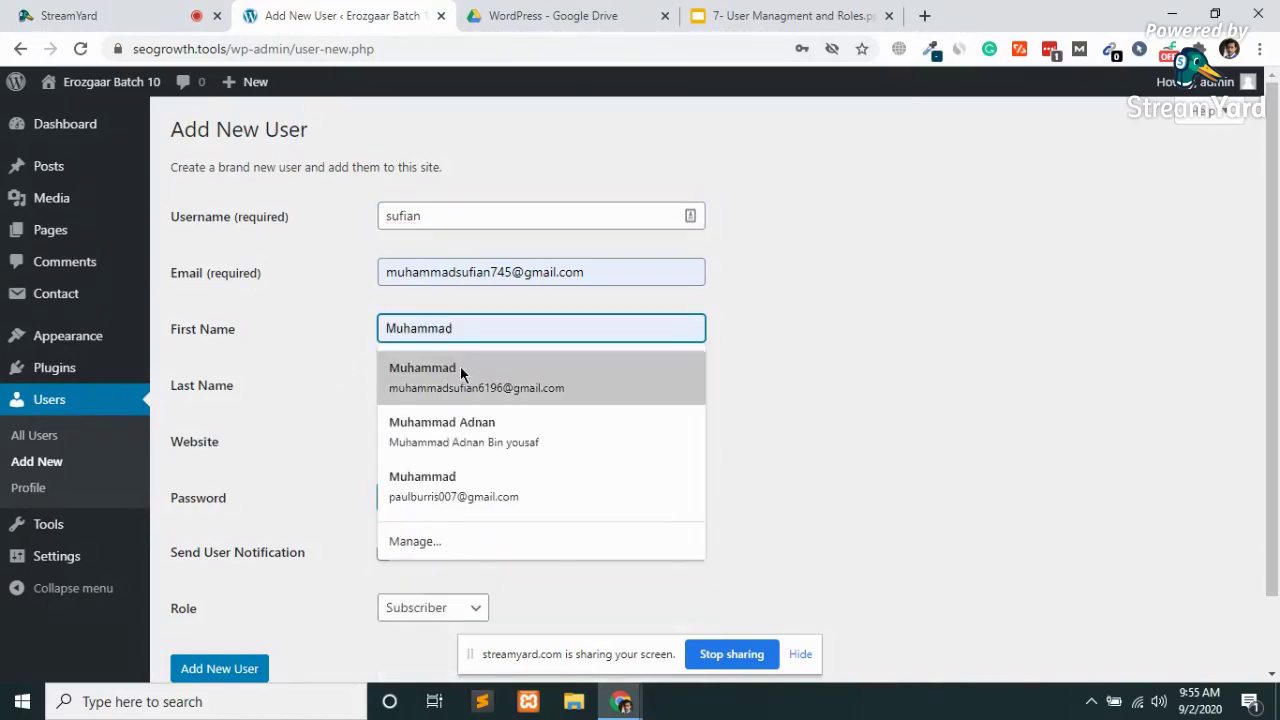
pyautogui.click(460, 367)
pyautogui.click(460, 441)
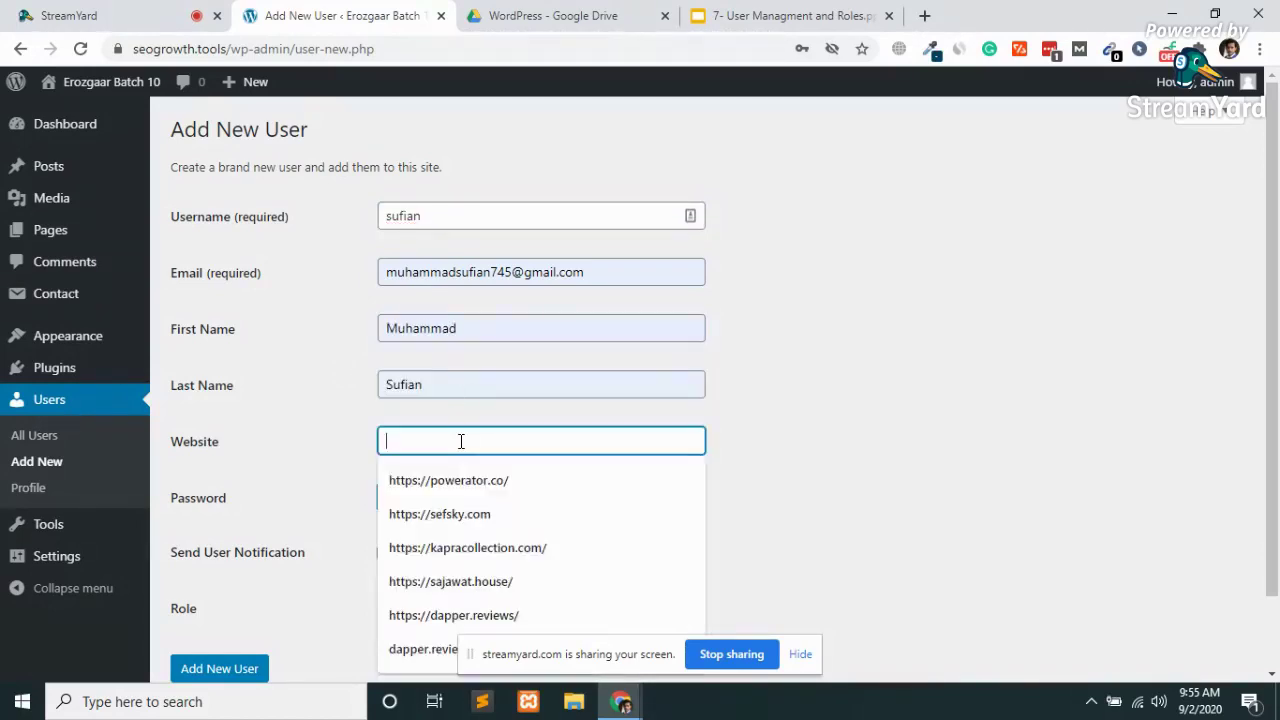
pyautogui.click(297, 443)
pyautogui.click(438, 436)
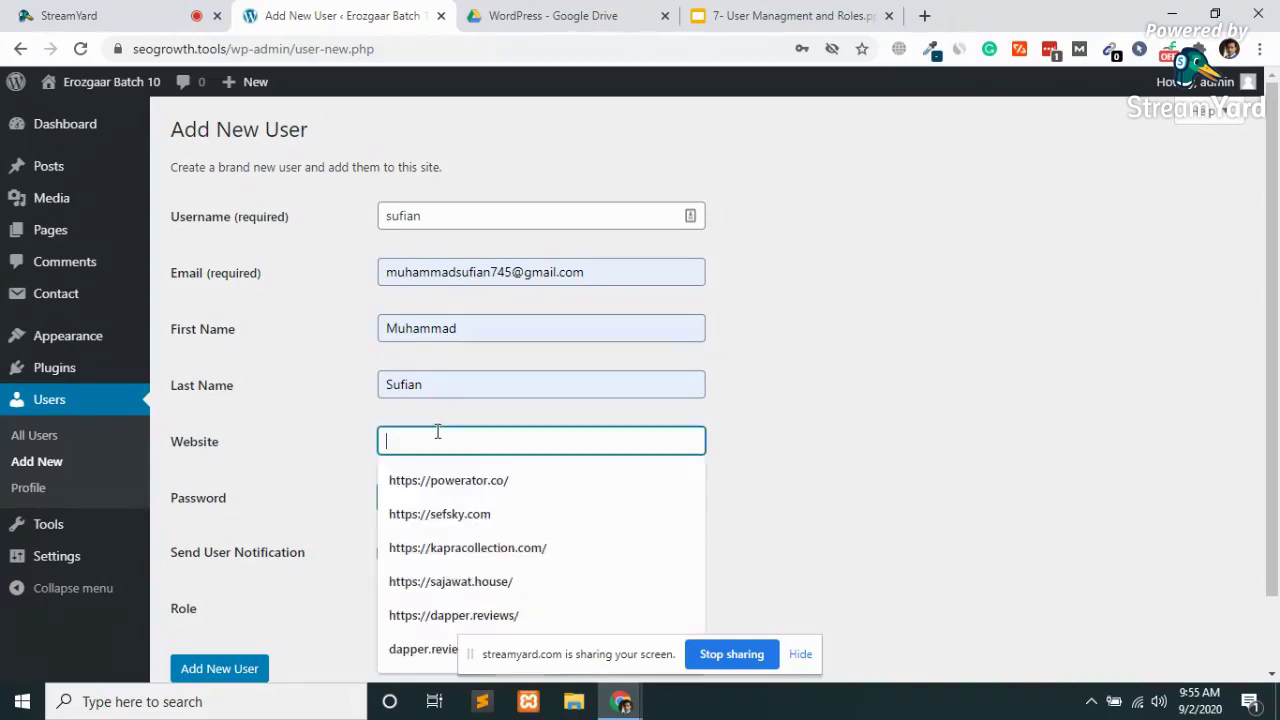
pyautogui.click(456, 514)
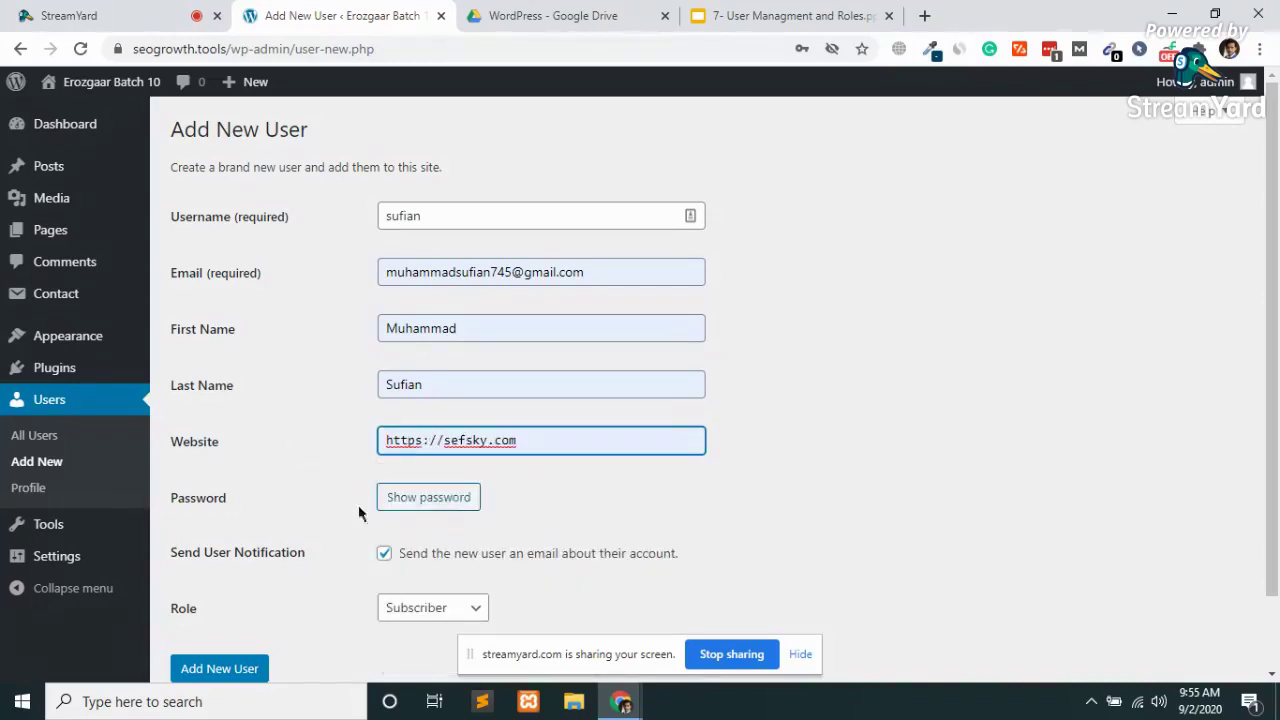
pyautogui.click(422, 505)
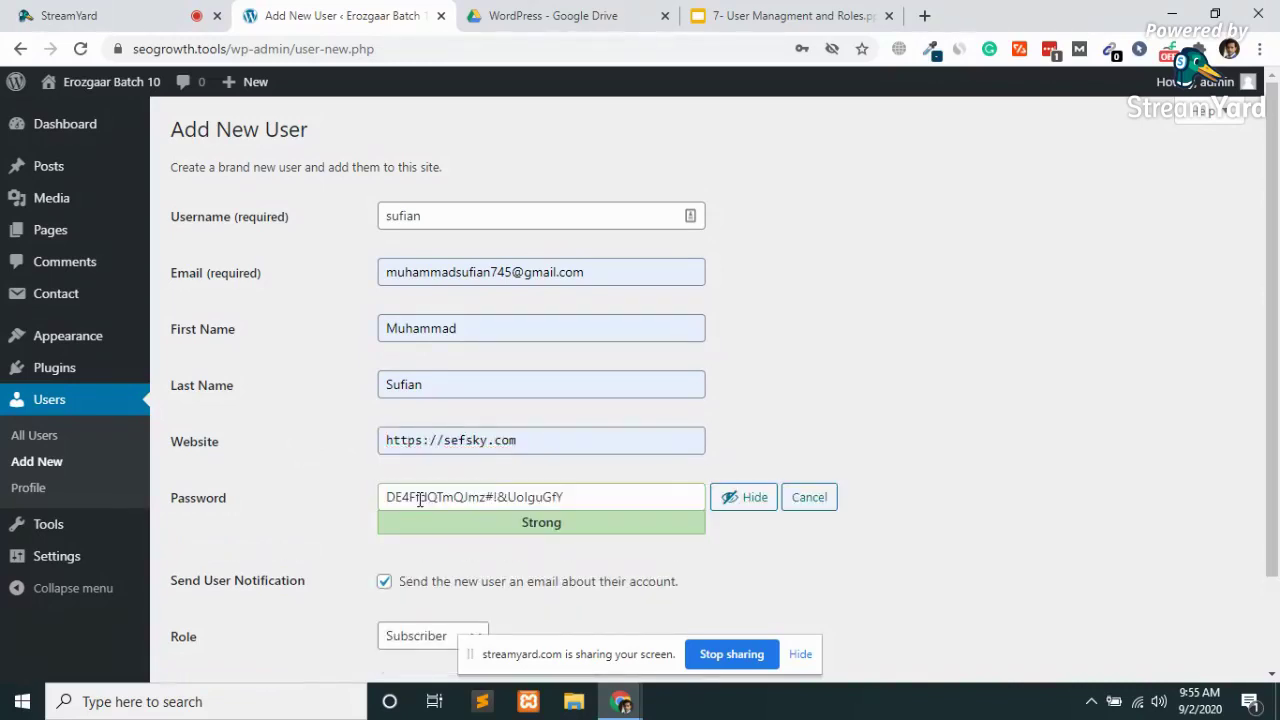
pyautogui.click(740, 497)
pyautogui.press('BackSpace')
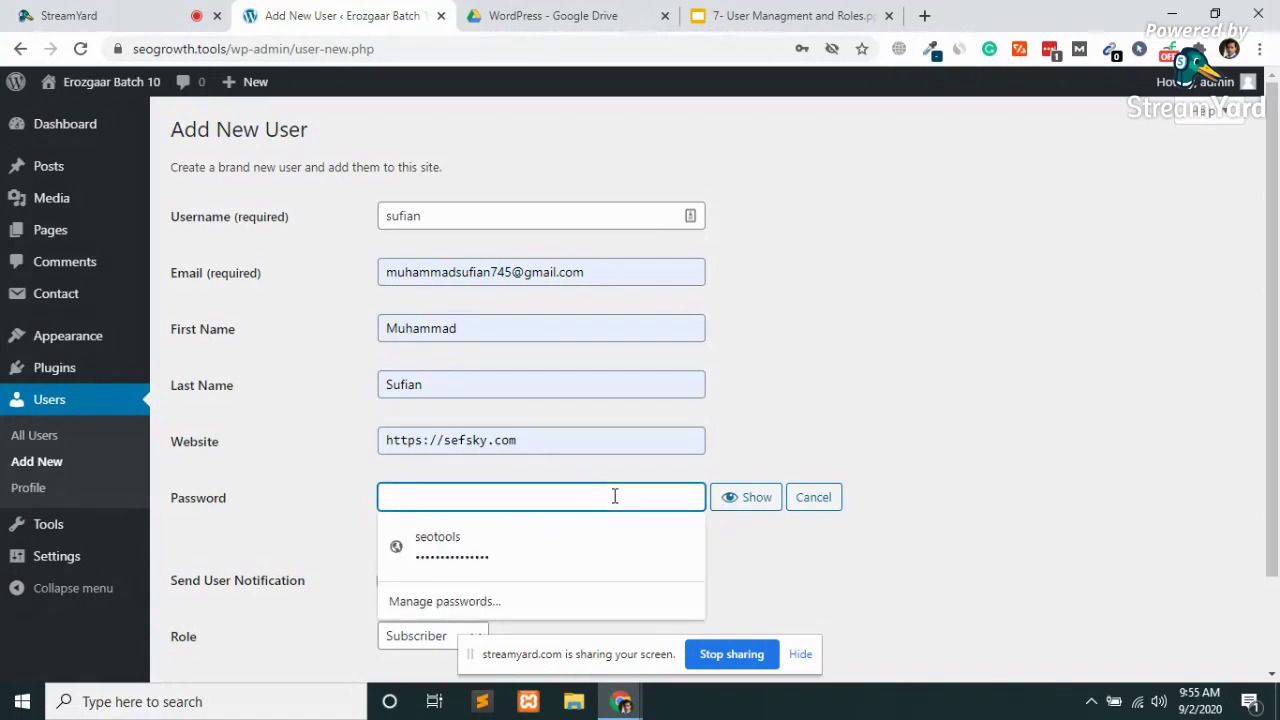
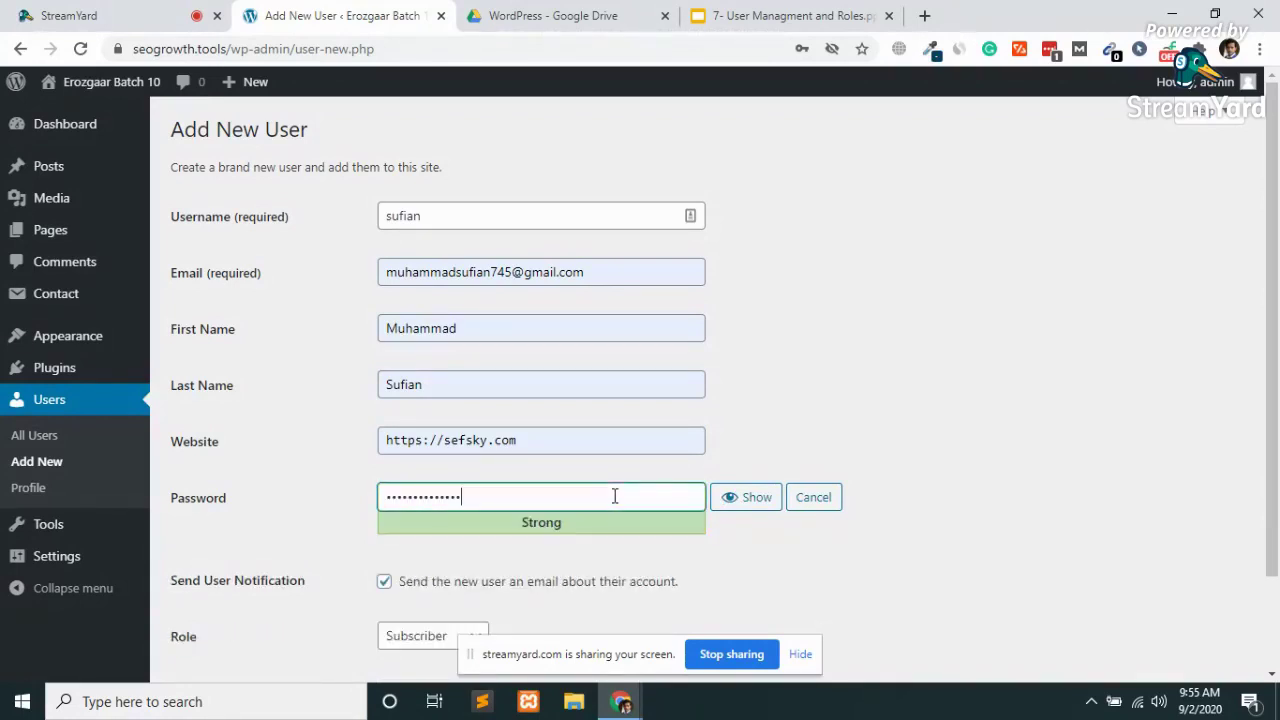
pyautogui.click(317, 528)
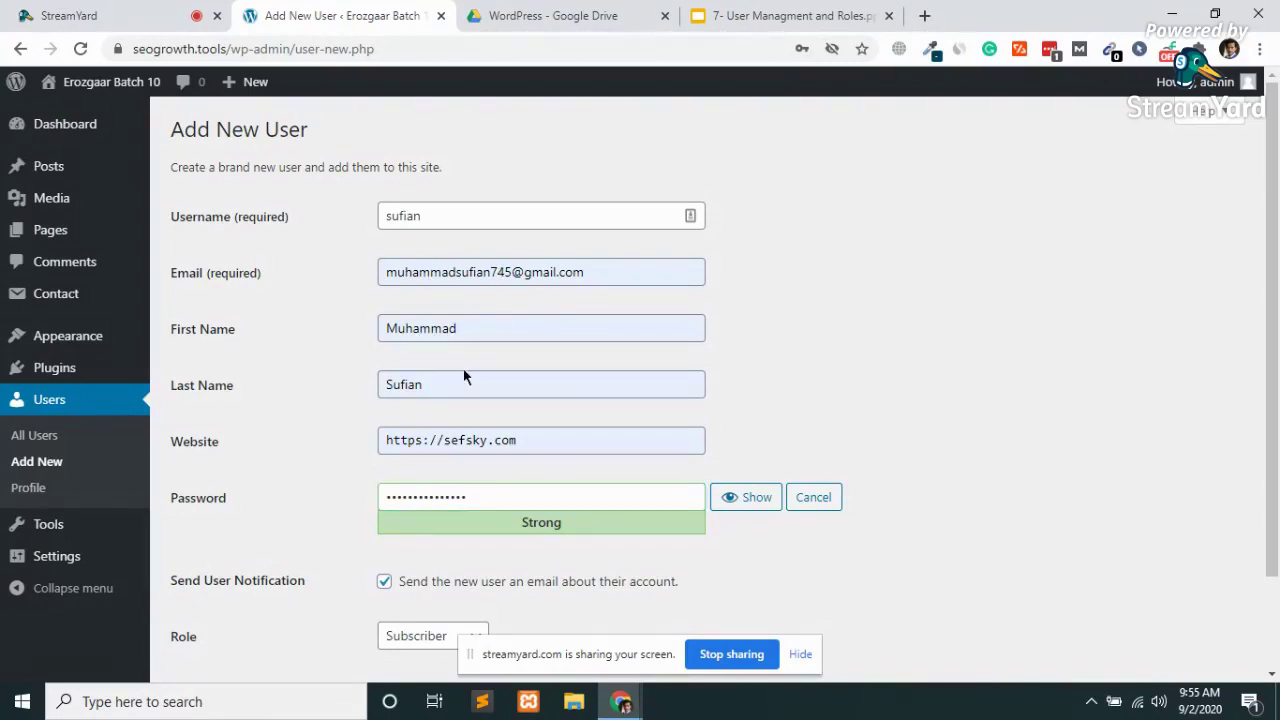
pyautogui.scroll(-1, 465, 375)
pyautogui.scroll(-1, 465, 375)
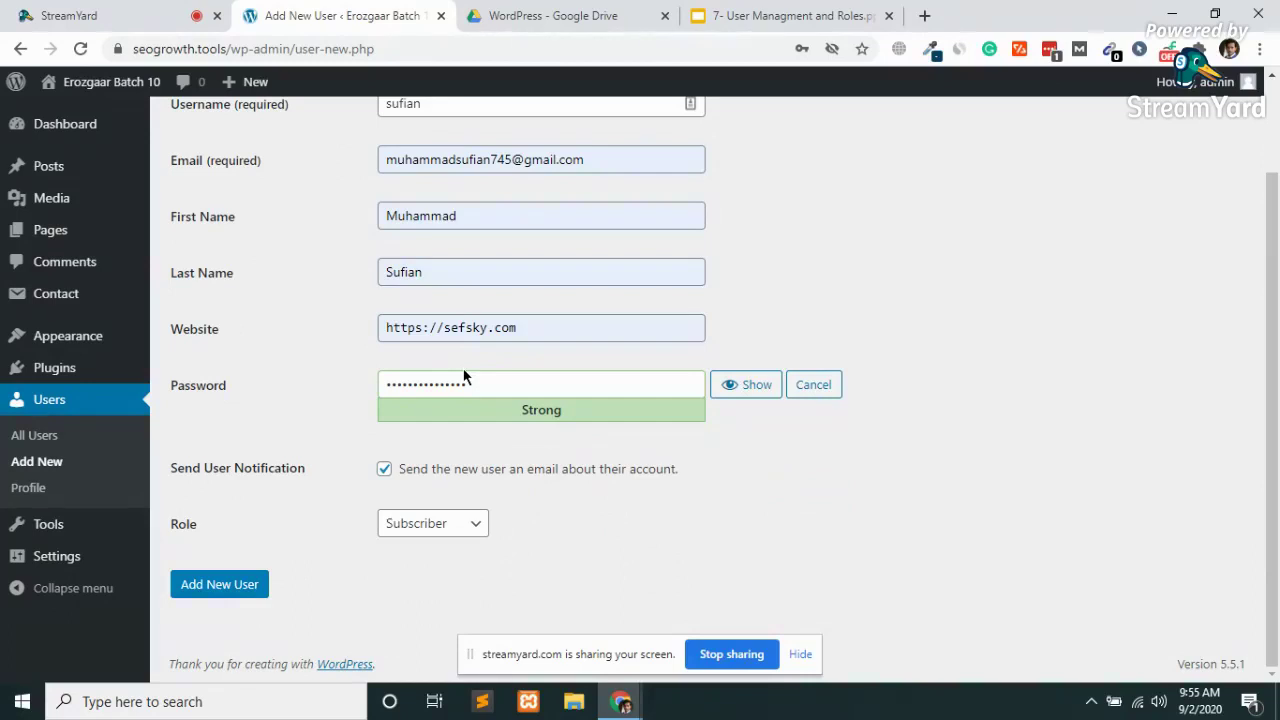
# Choose the Author role and create the new user account.
pyautogui.click(443, 529)
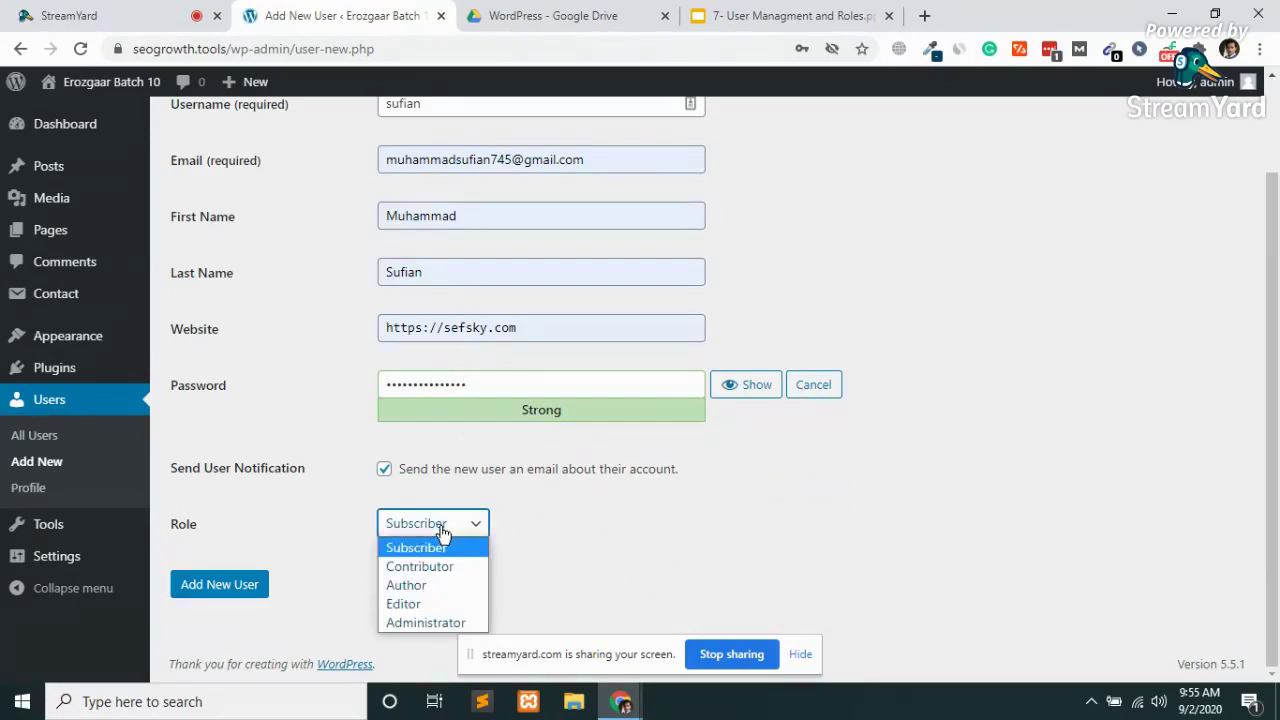
pyautogui.click(427, 588)
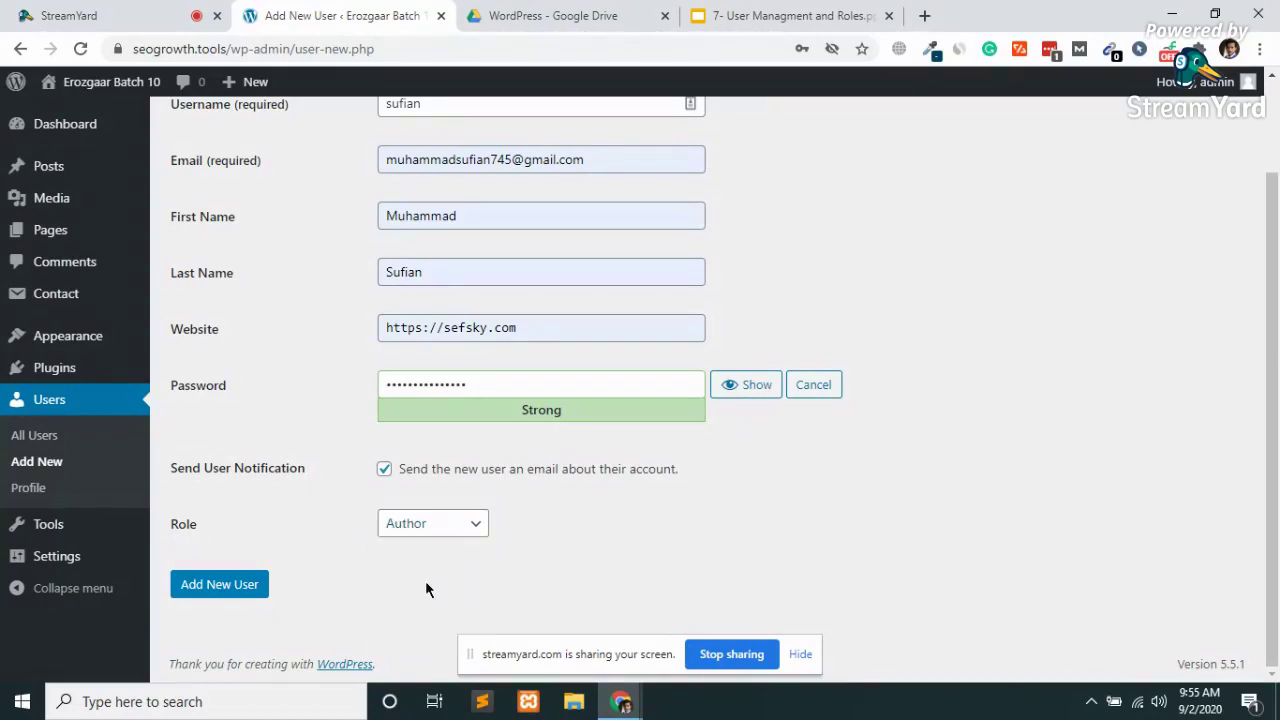
pyautogui.scroll(2, 425, 589)
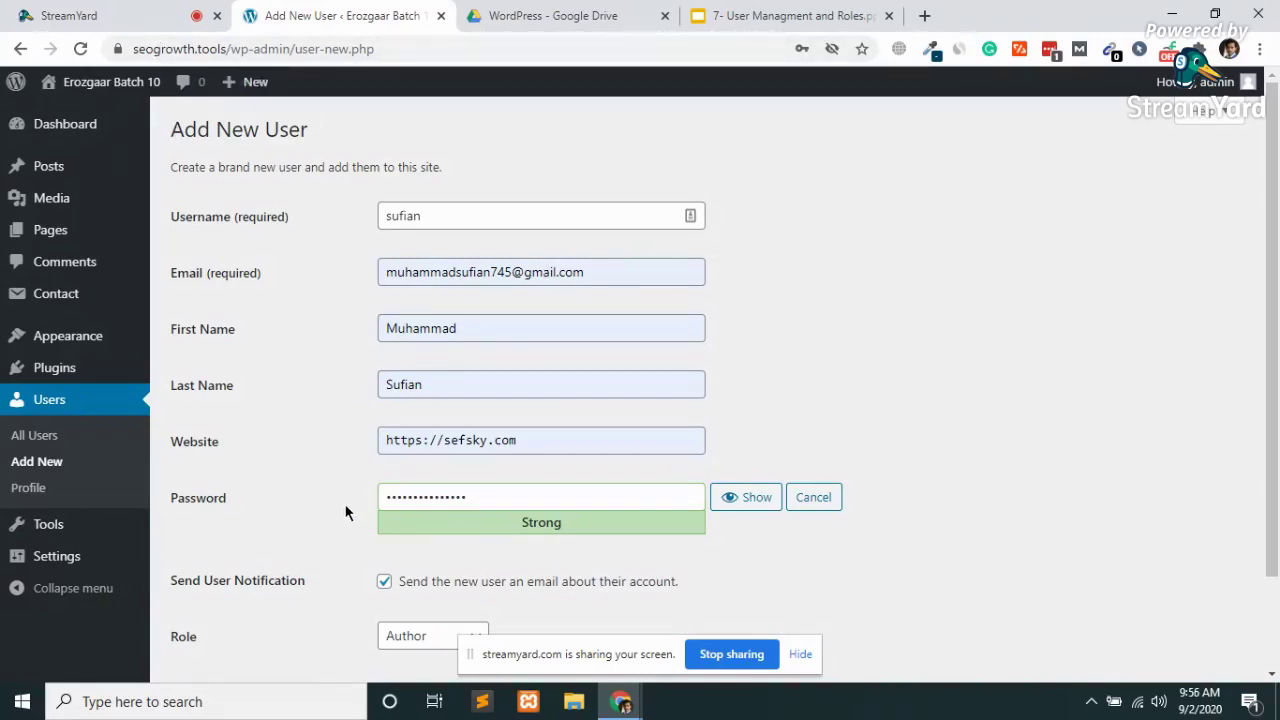
pyautogui.scroll(-2, 346, 511)
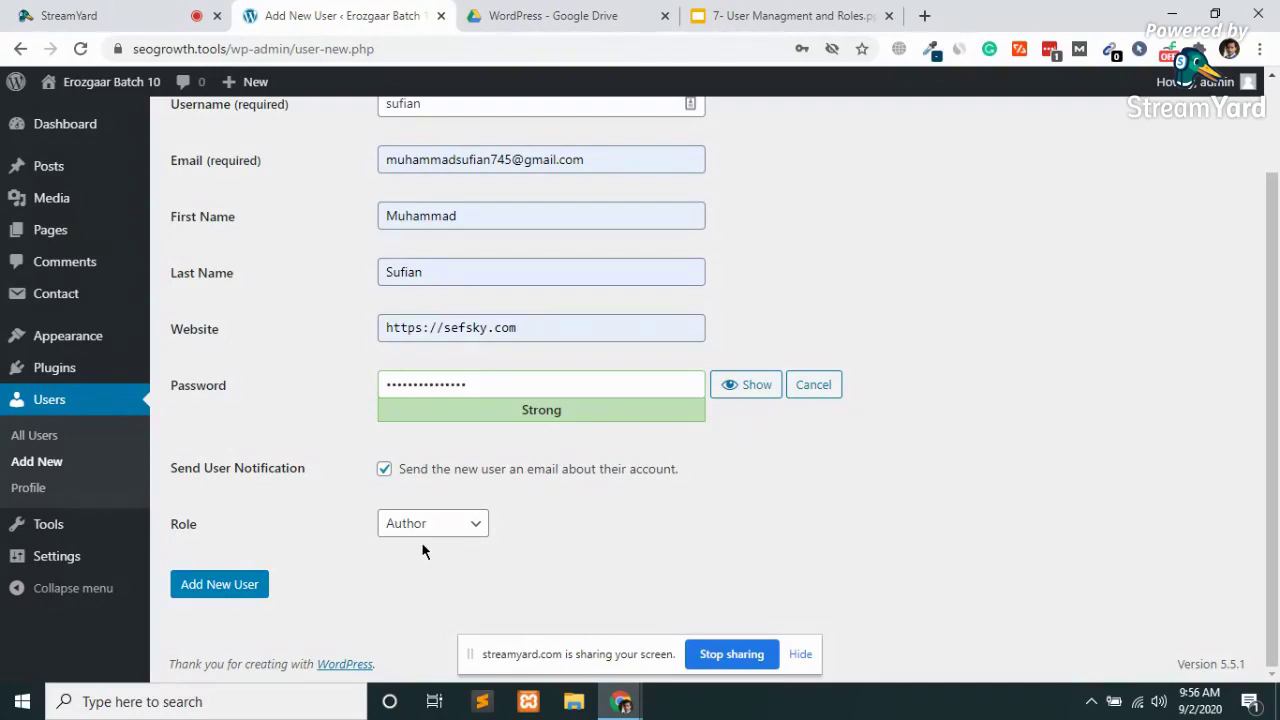
pyautogui.click(219, 592)
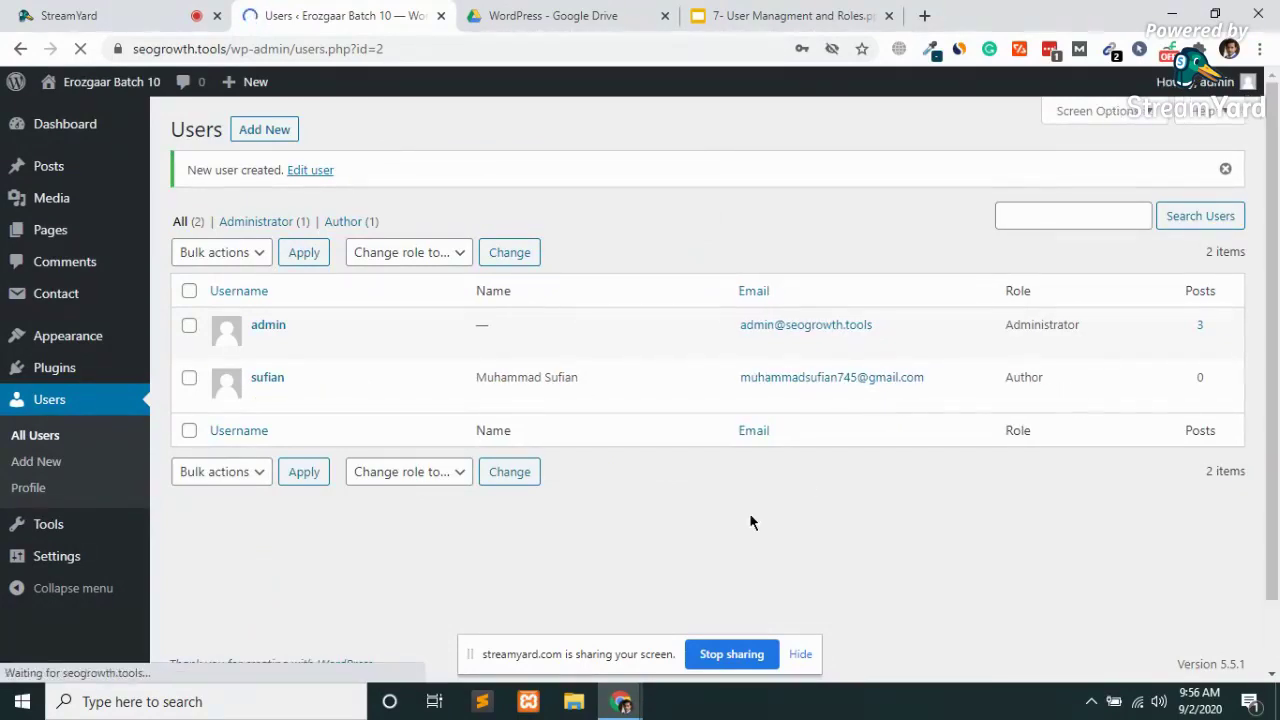
# Open a private window at seogrowth.tools/wp-admin.
pyautogui.hotkey('ctrl', 'shift', 'n')
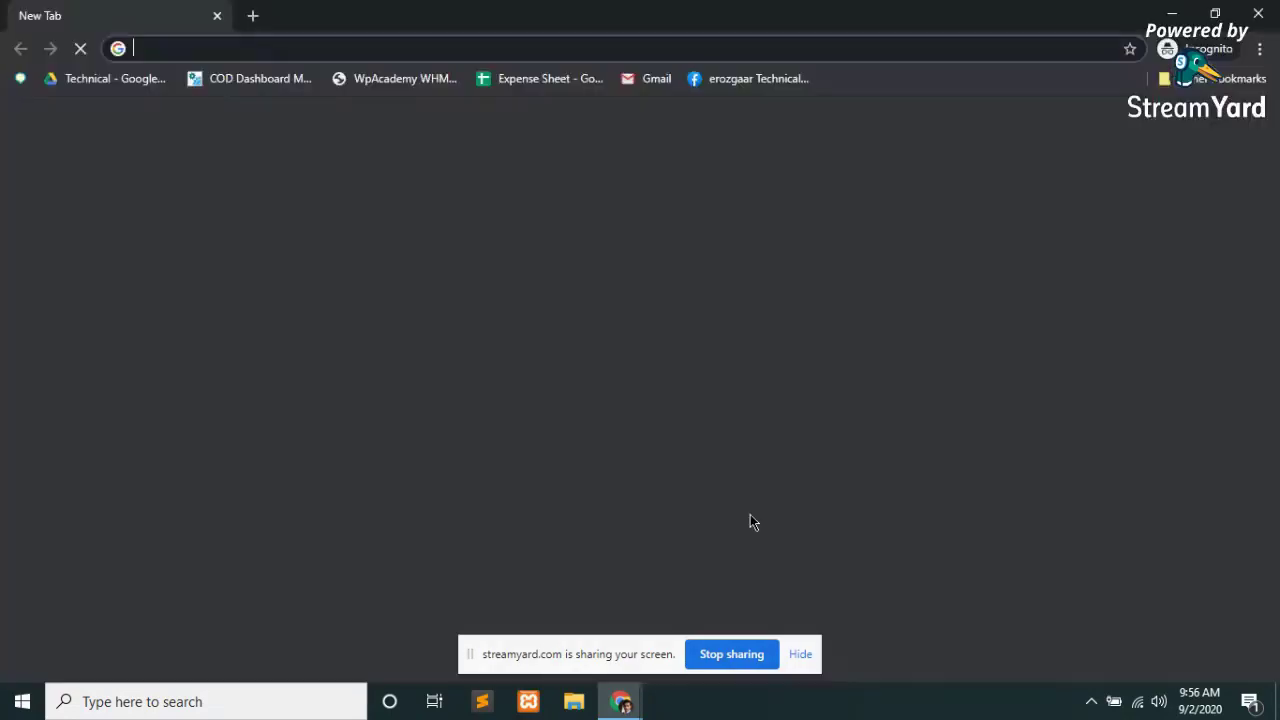
pyautogui.write('seogrowth.tools')
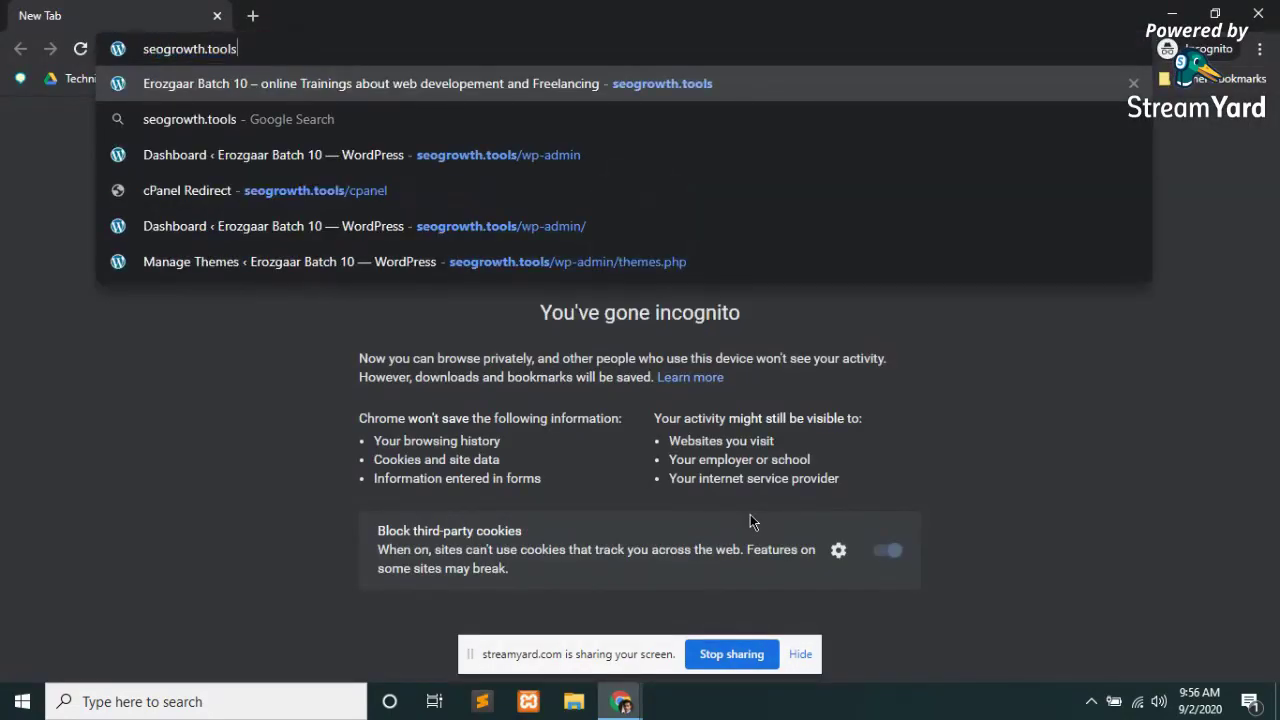
pyautogui.write('/wp-admin')
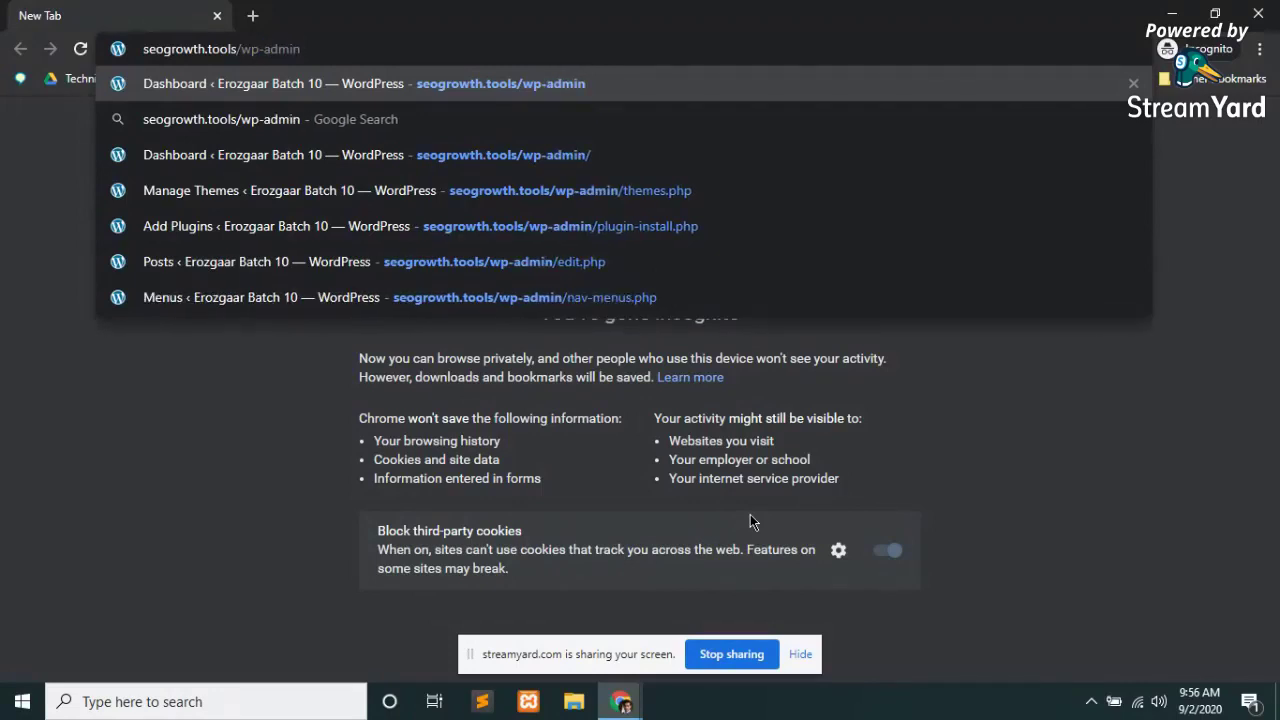
pyautogui.press('Return')
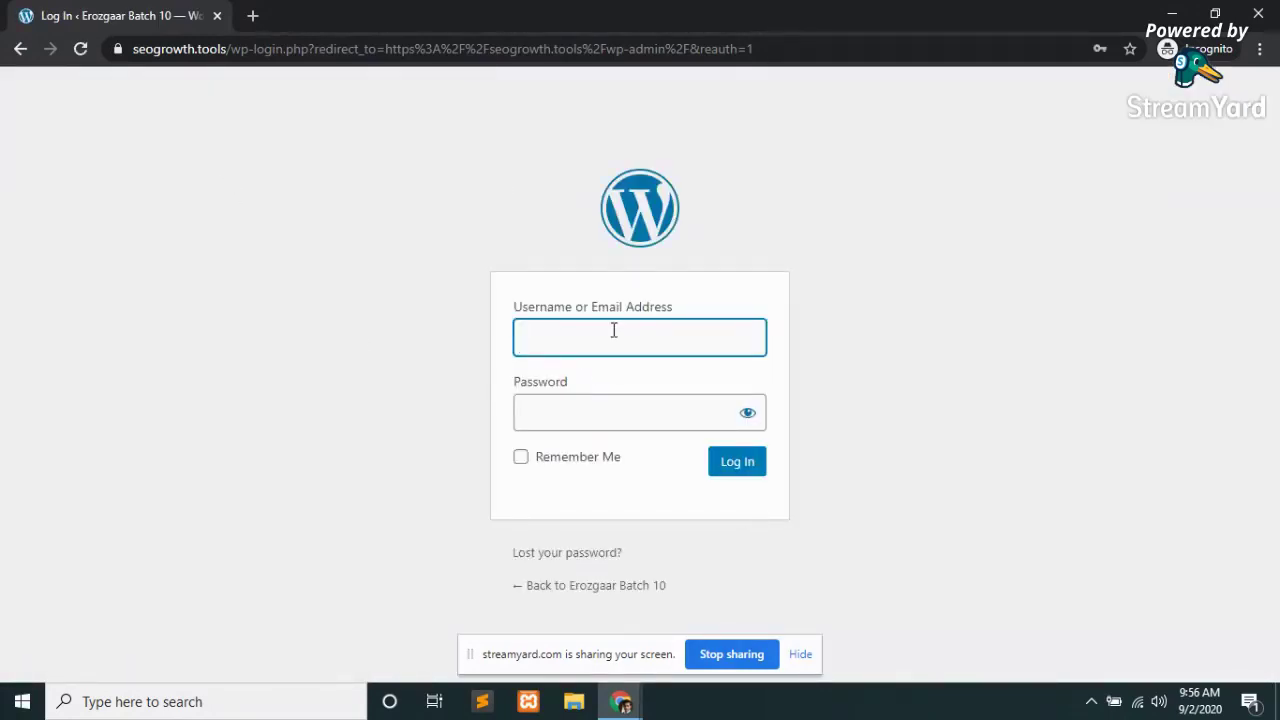
# Log in with the new Author's username and password.
pyautogui.write('sufian')
pyautogui.press('Tab')
pyautogui.write('••')
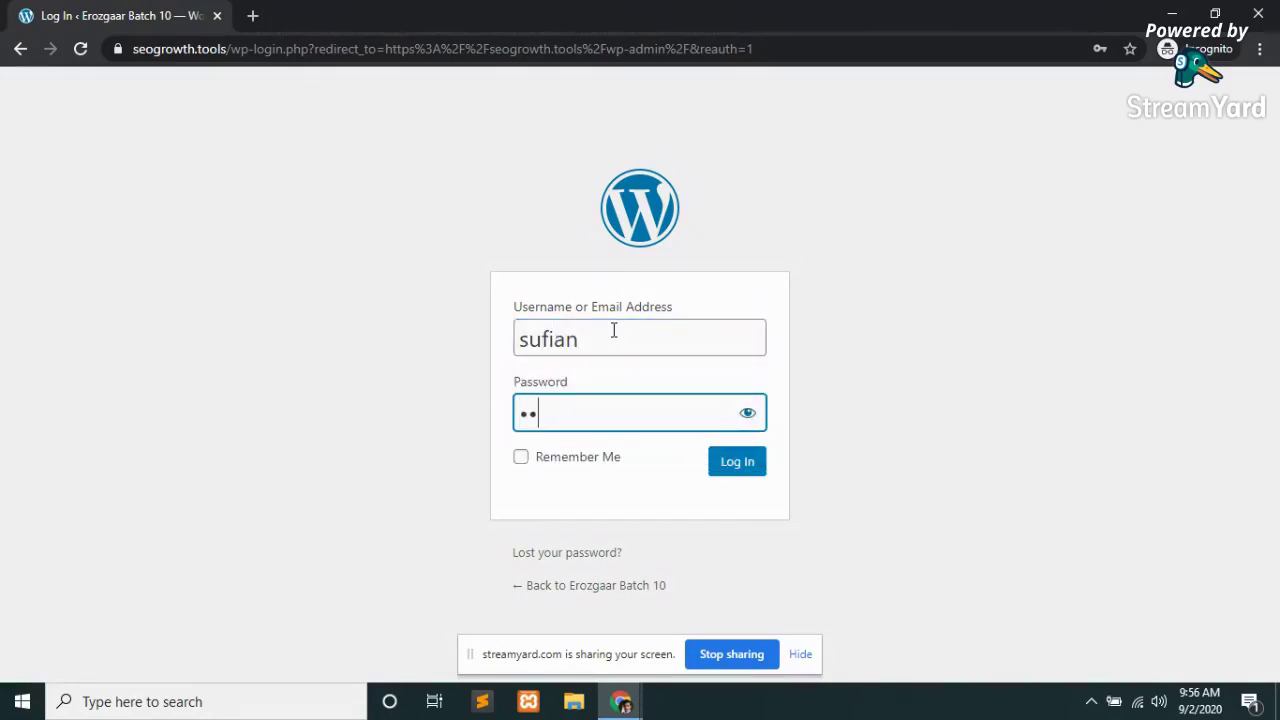
pyautogui.write('•••••••••••••')
pyautogui.click(736, 465)
pyautogui.click(736, 465)
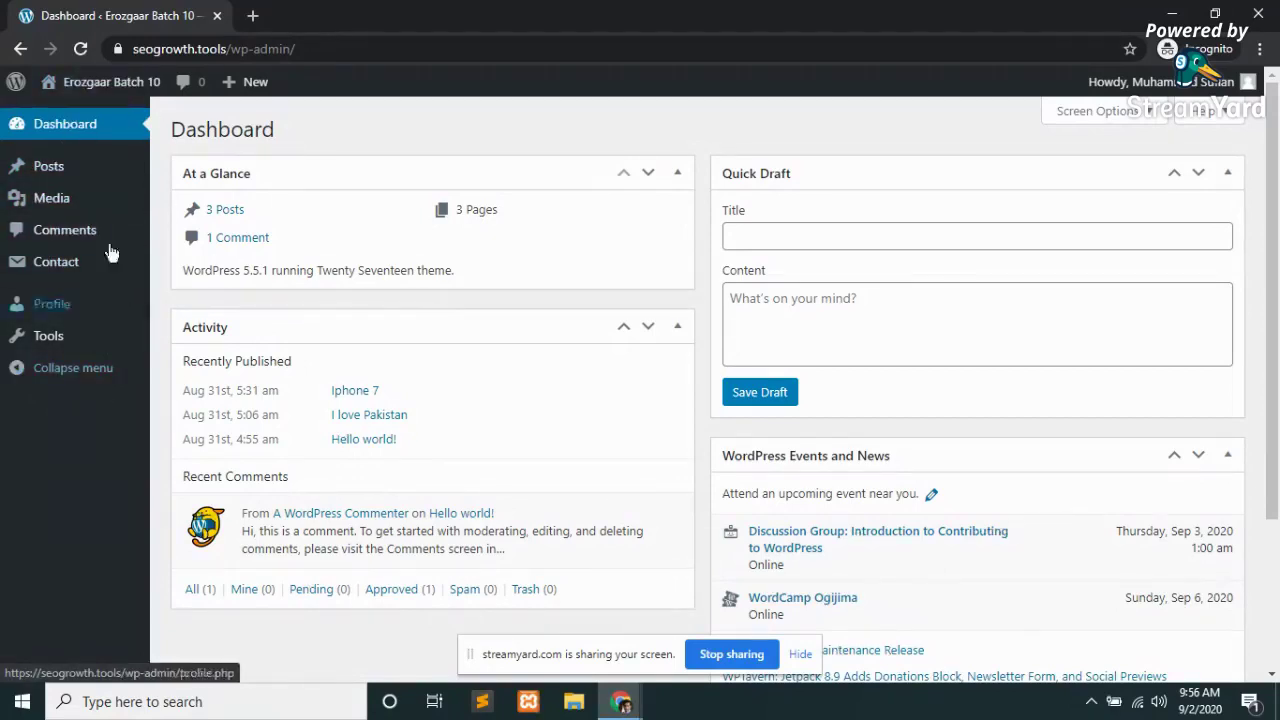
# Switch between the admin and Author windows to compare their dashboard menus.
pyautogui.hotkey('alt', 'Tab')
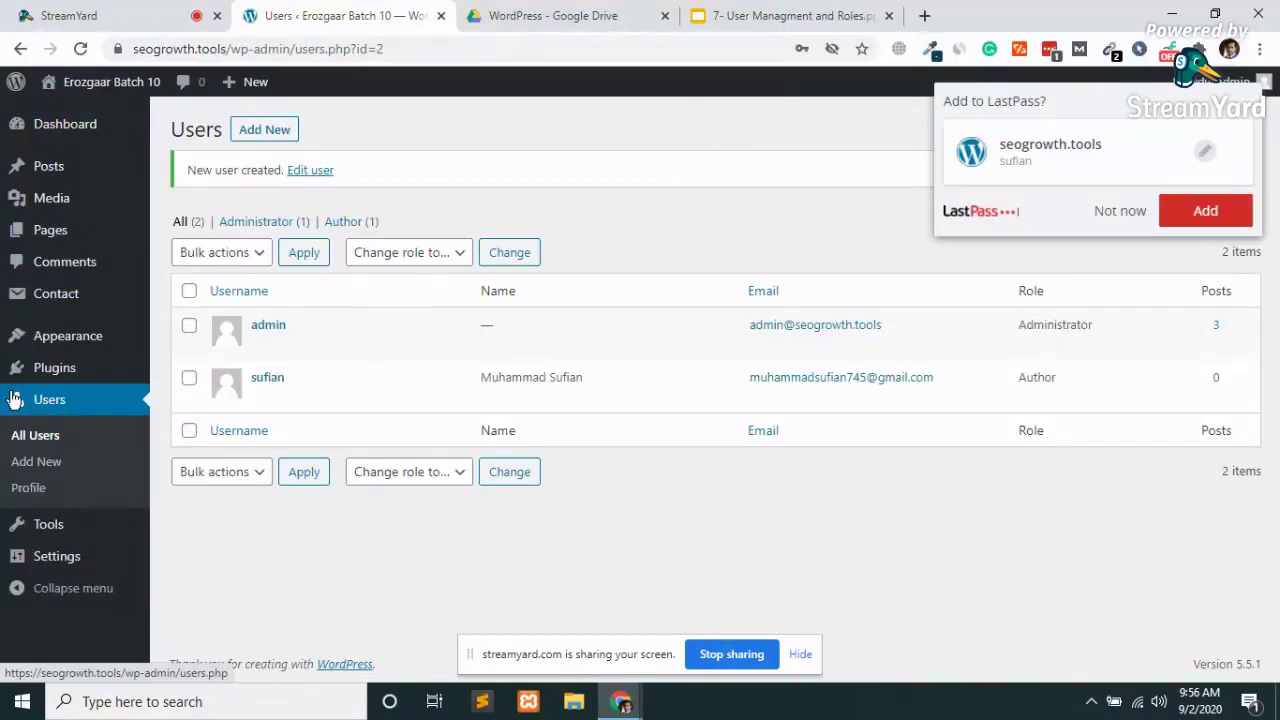
pyautogui.moveTo(40, 172)
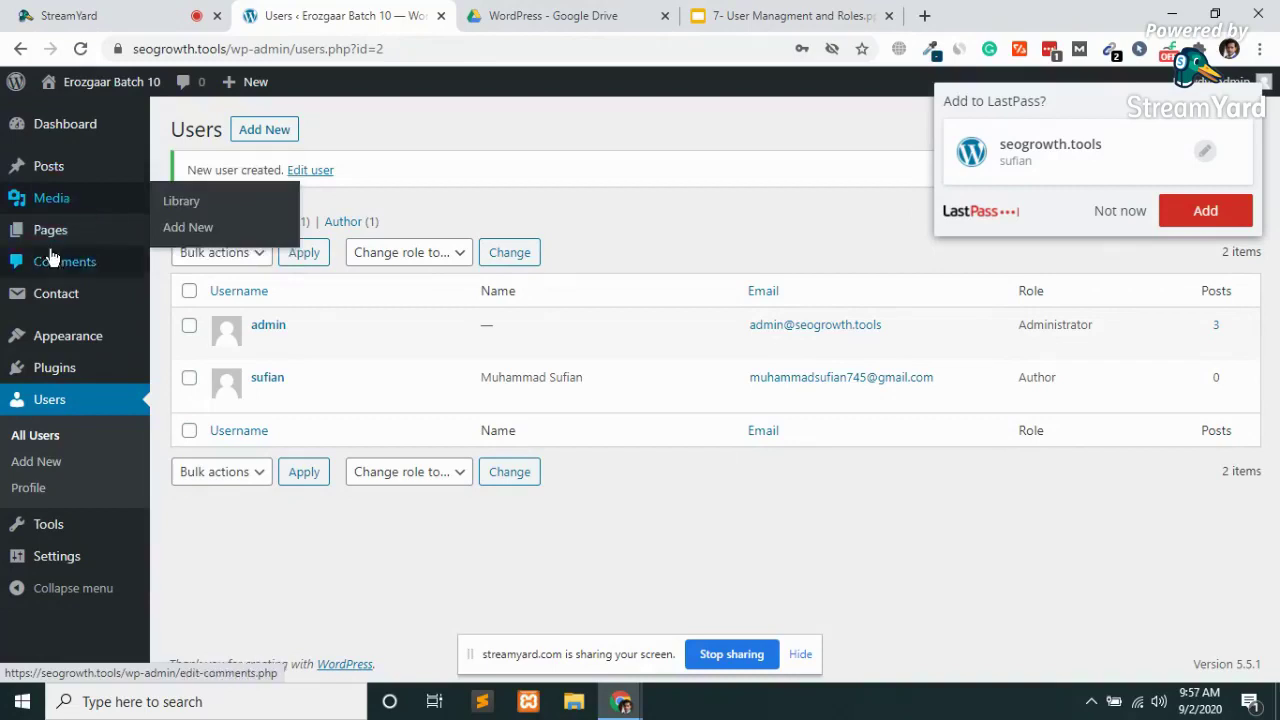
pyautogui.hotkey('alt', 'Tab')
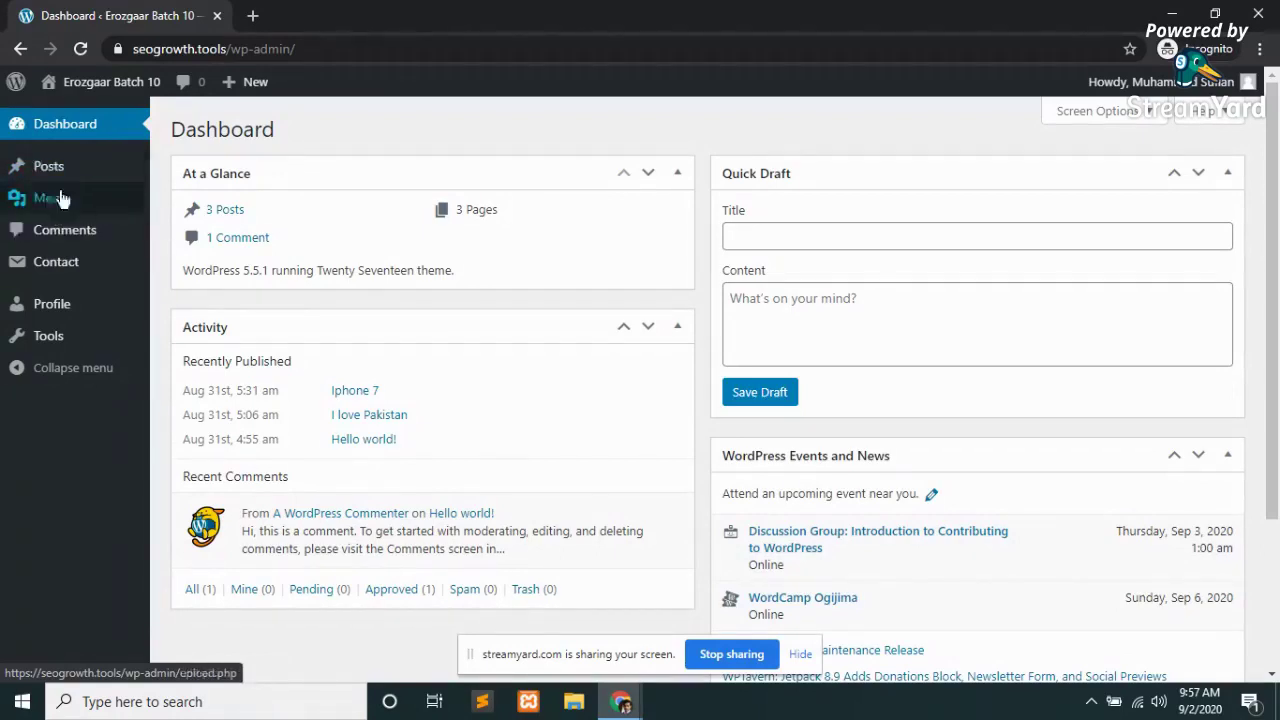
pyautogui.moveTo(83, 177)
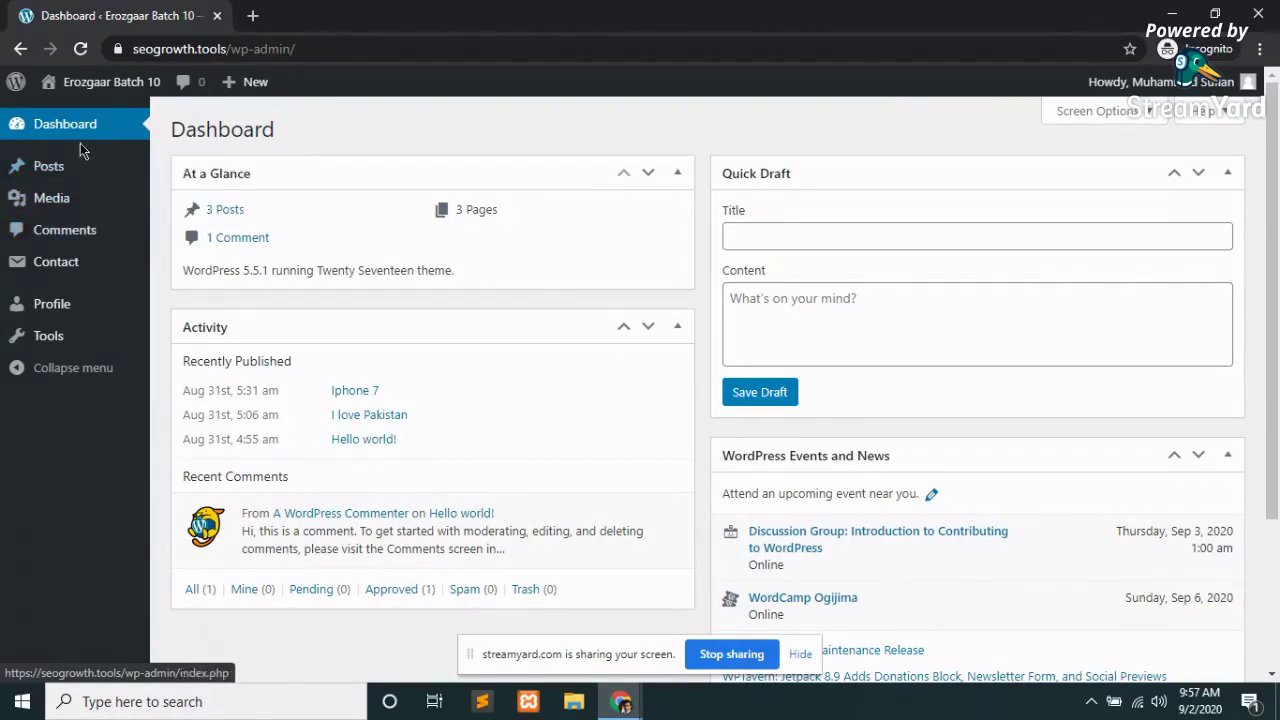
pyautogui.hotkey('alt', 'Tab')
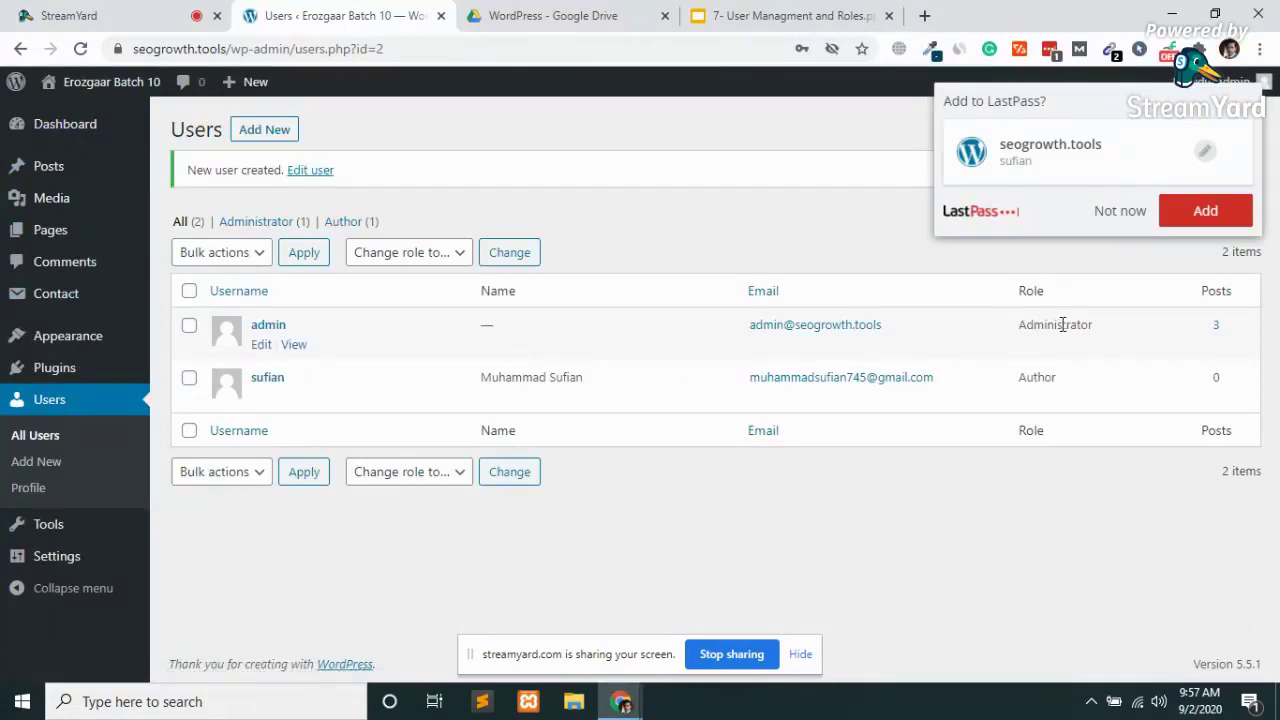
pyautogui.hotkey('alt', 'Tab')
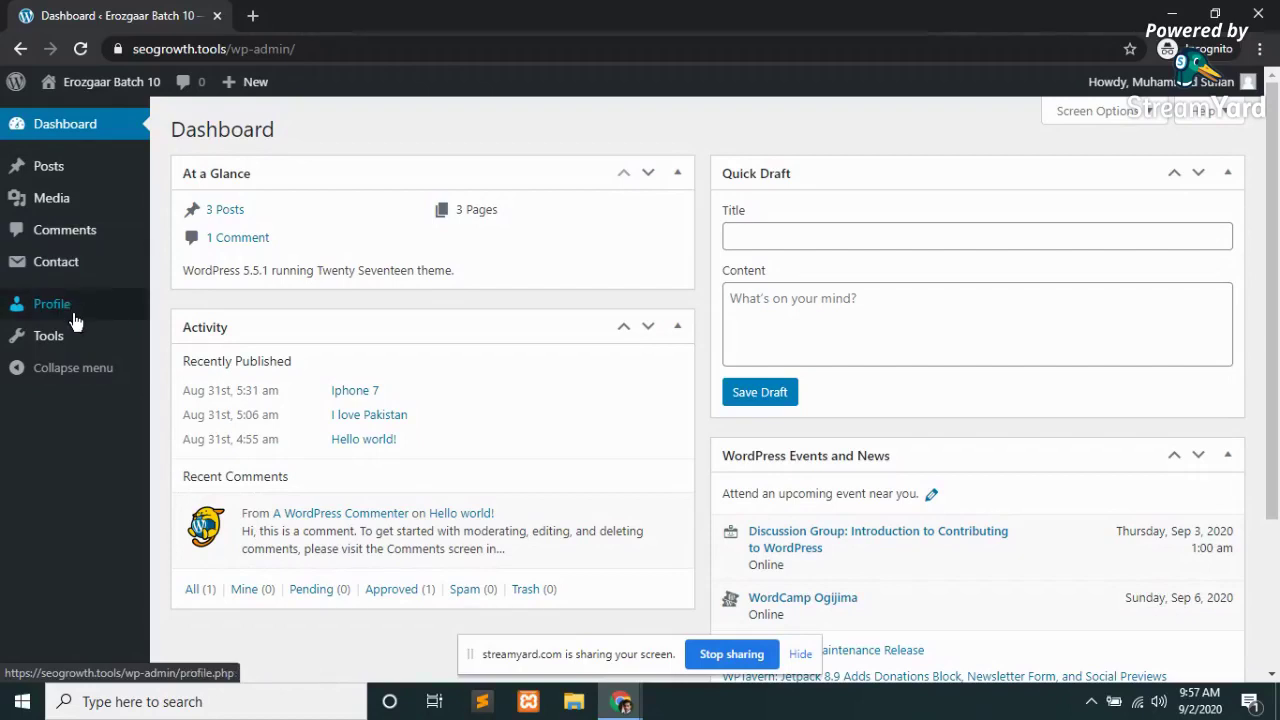
pyautogui.hotkey('alt', 'Tab')
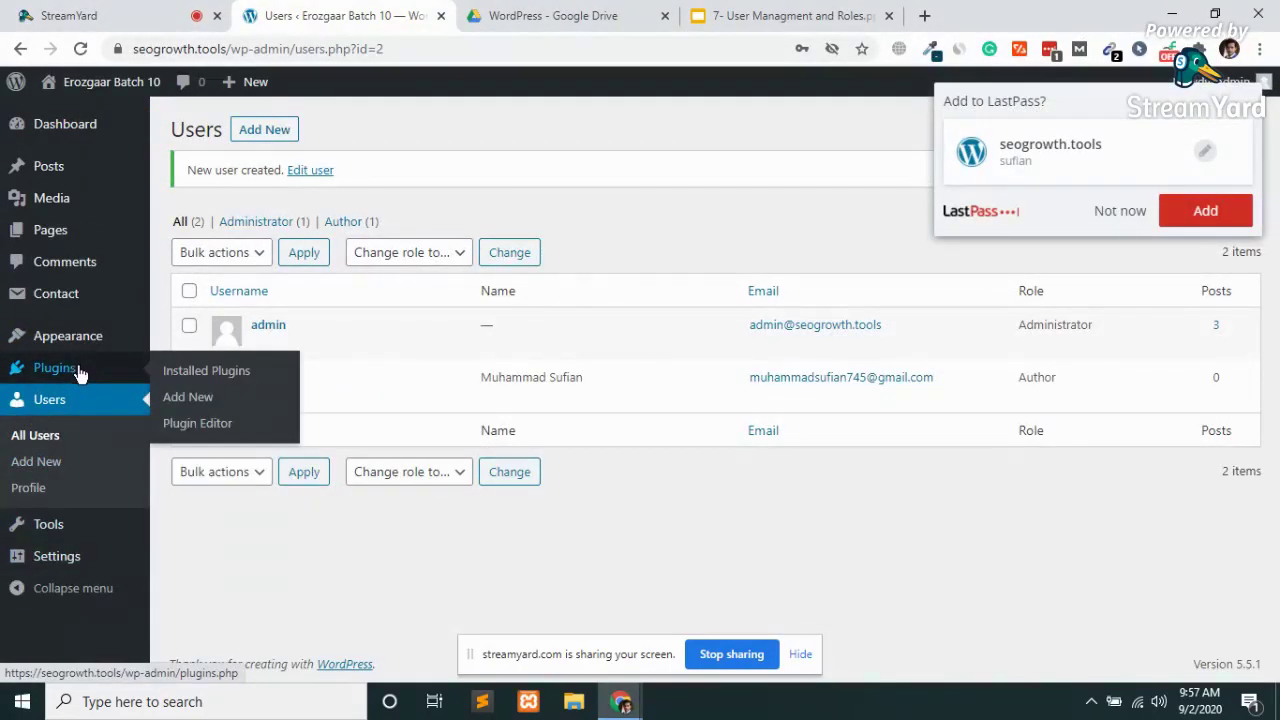
pyautogui.moveTo(72, 354)
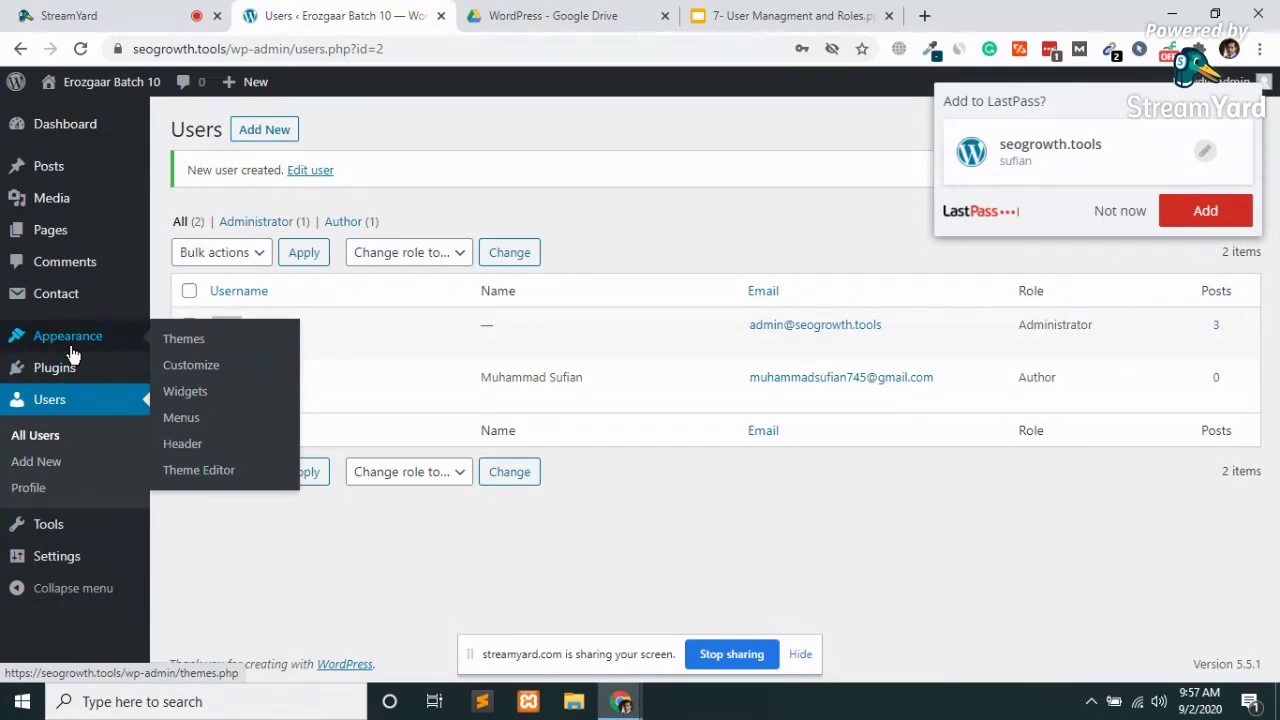
pyautogui.hotkey('alt', 'Tab')
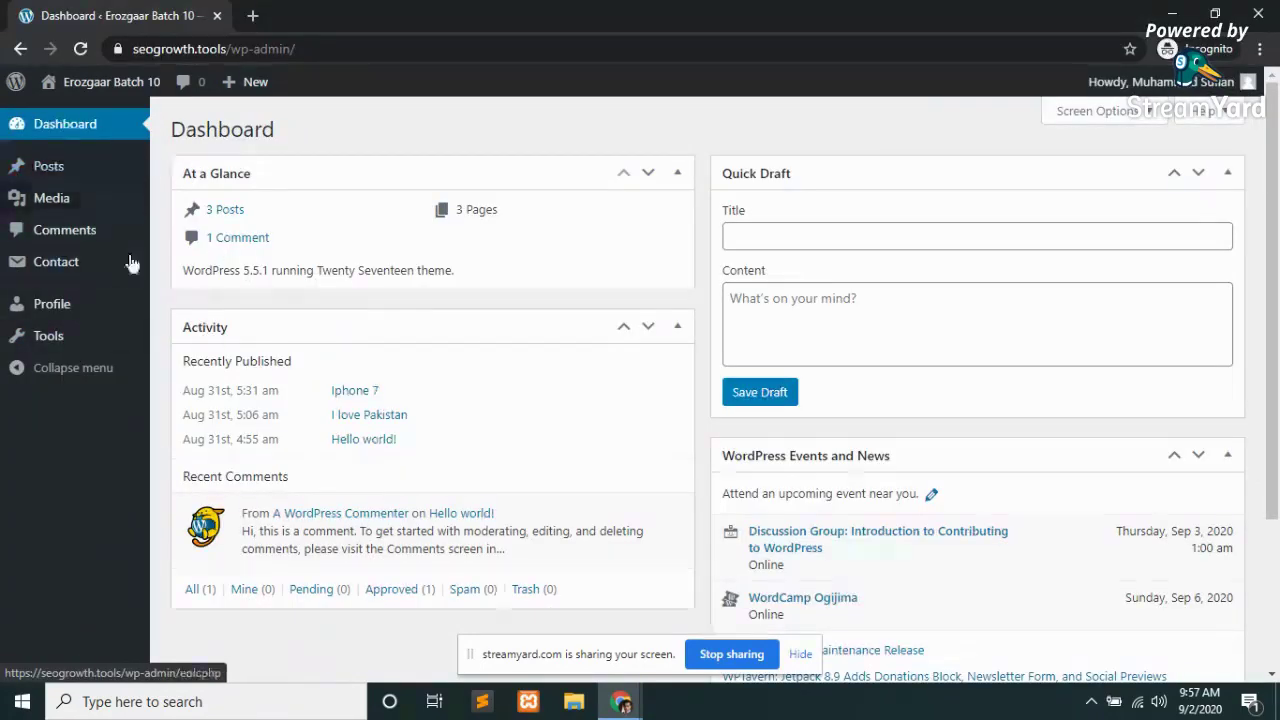
# Open a blank new post as the Author, then return to the admin's Users list.
pyautogui.click(46, 172)
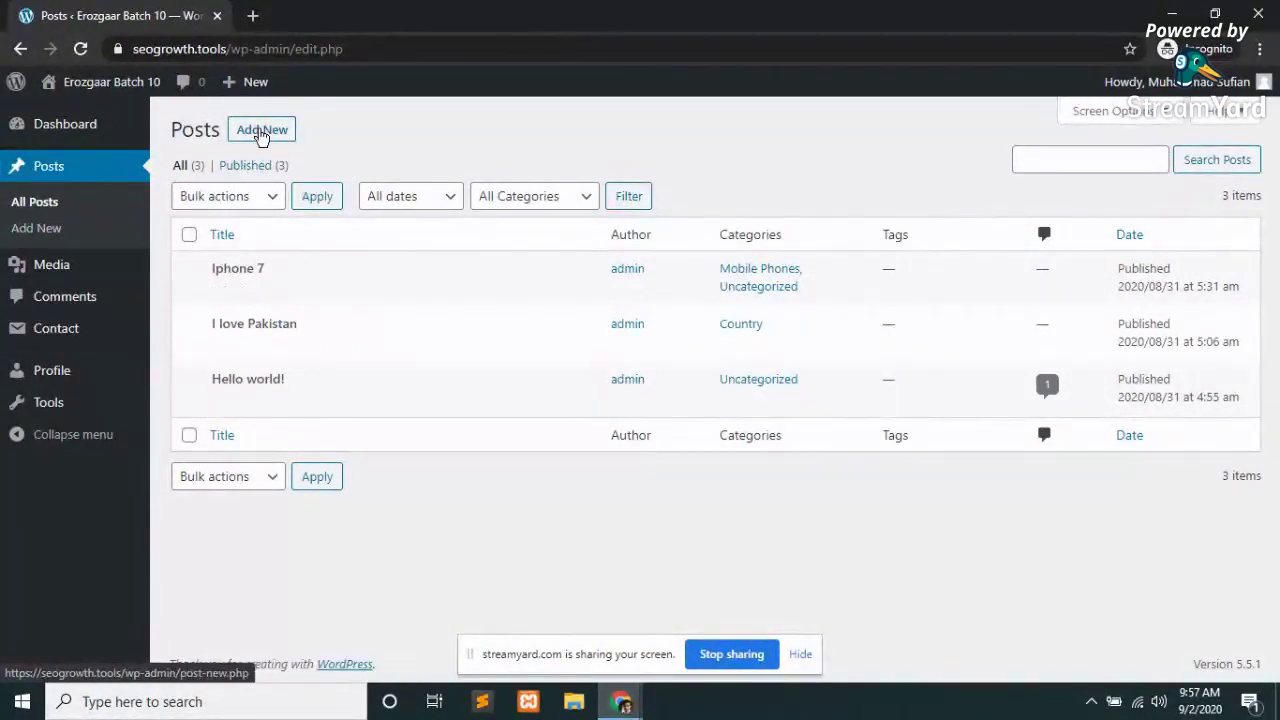
pyautogui.click(261, 131)
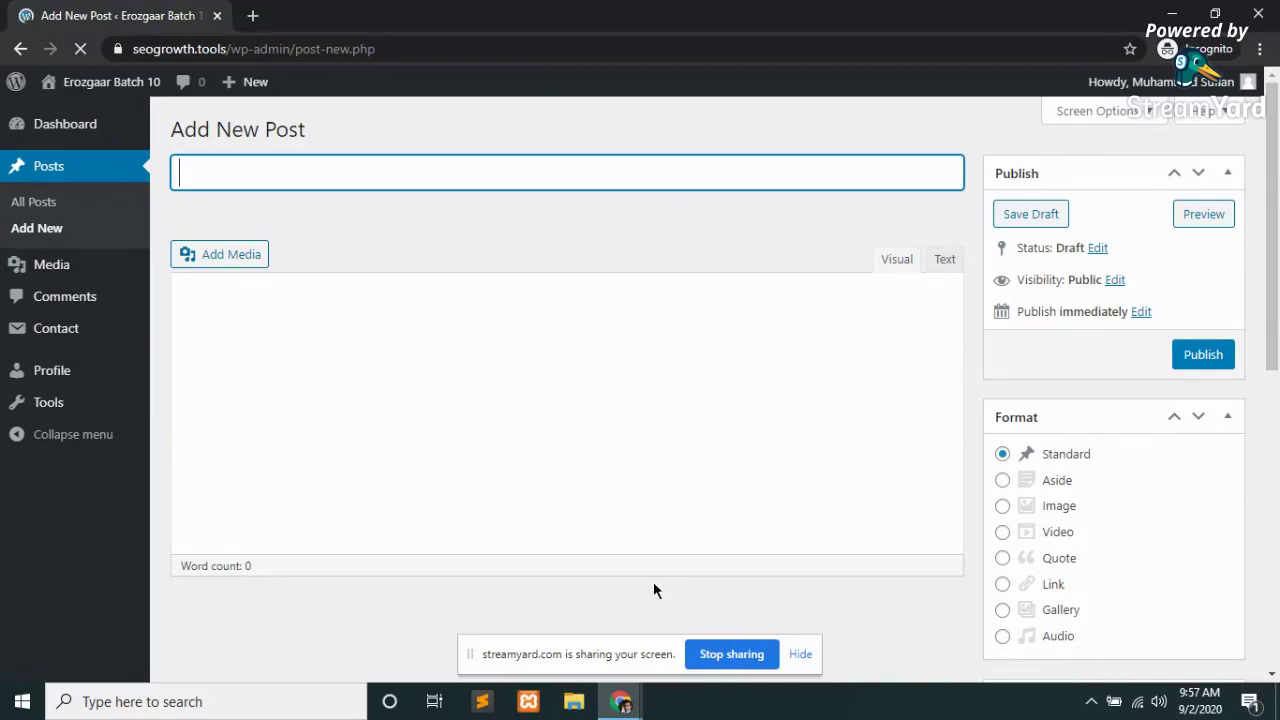
pyautogui.hotkey('alt', 'Tab')
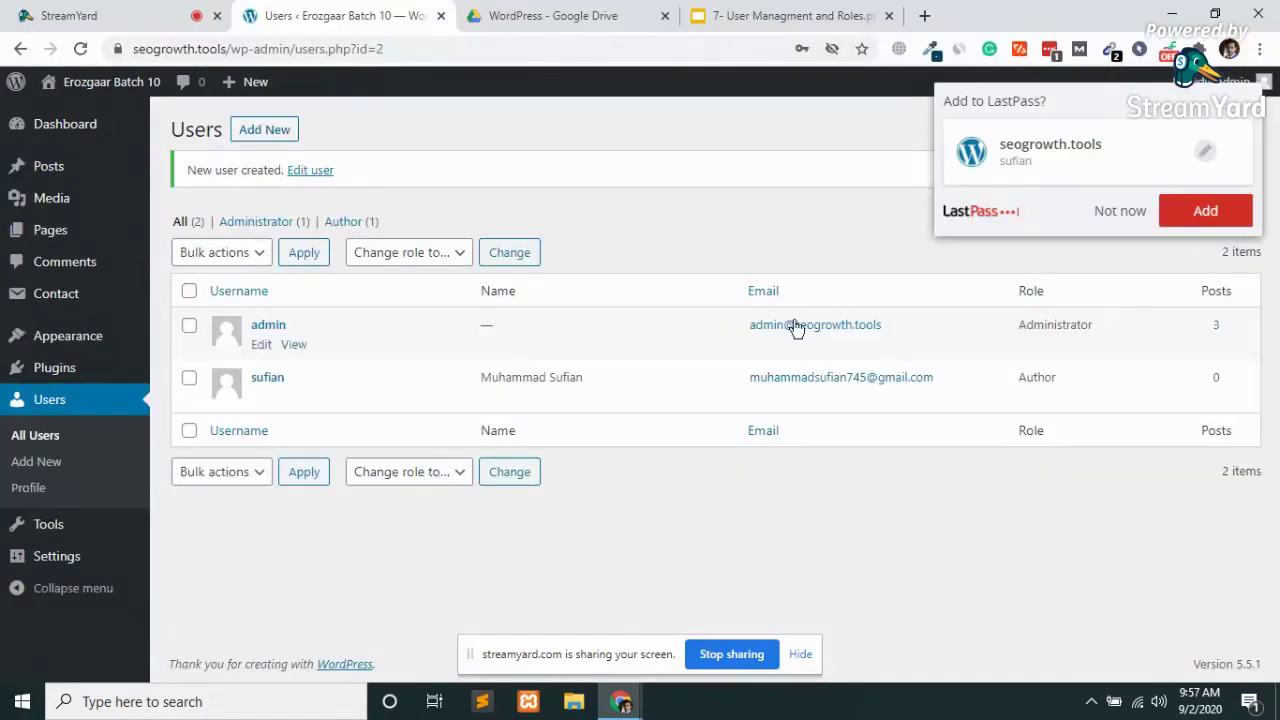
# View the second user's profile, go back to All Users and dismiss the password prompt.
pyautogui.click(263, 397)
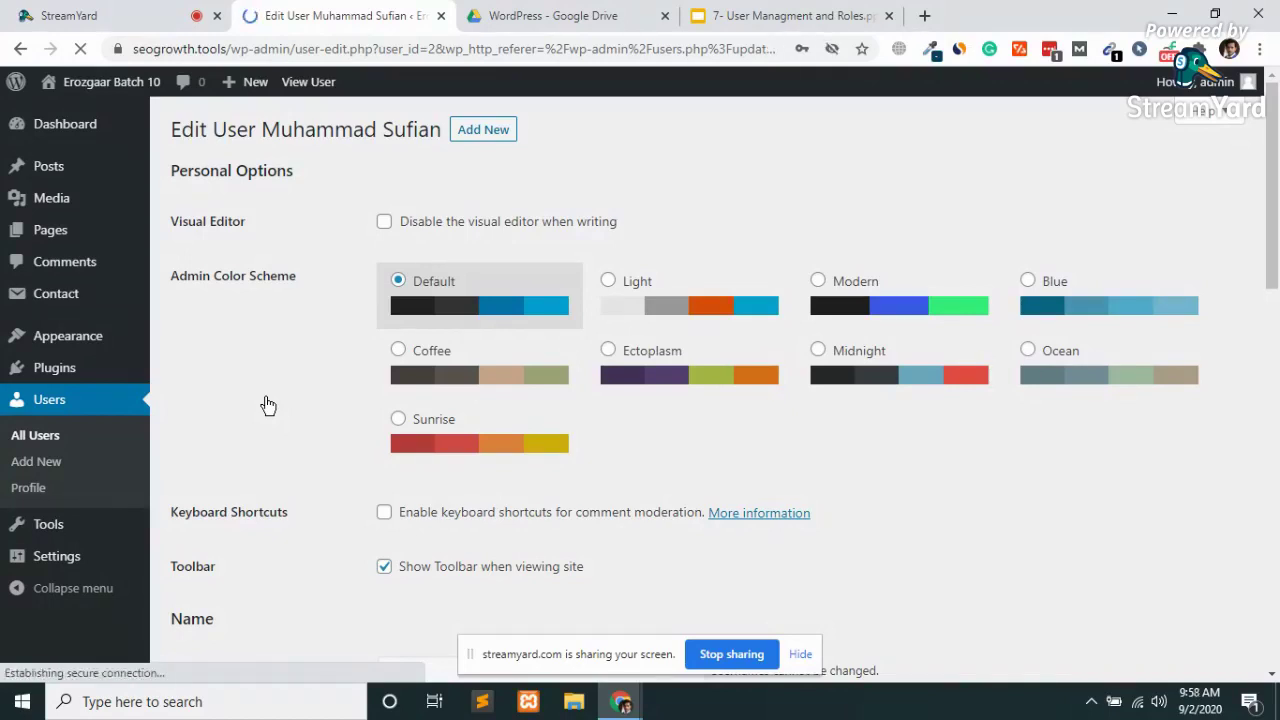
pyautogui.scroll(-3, 268, 405)
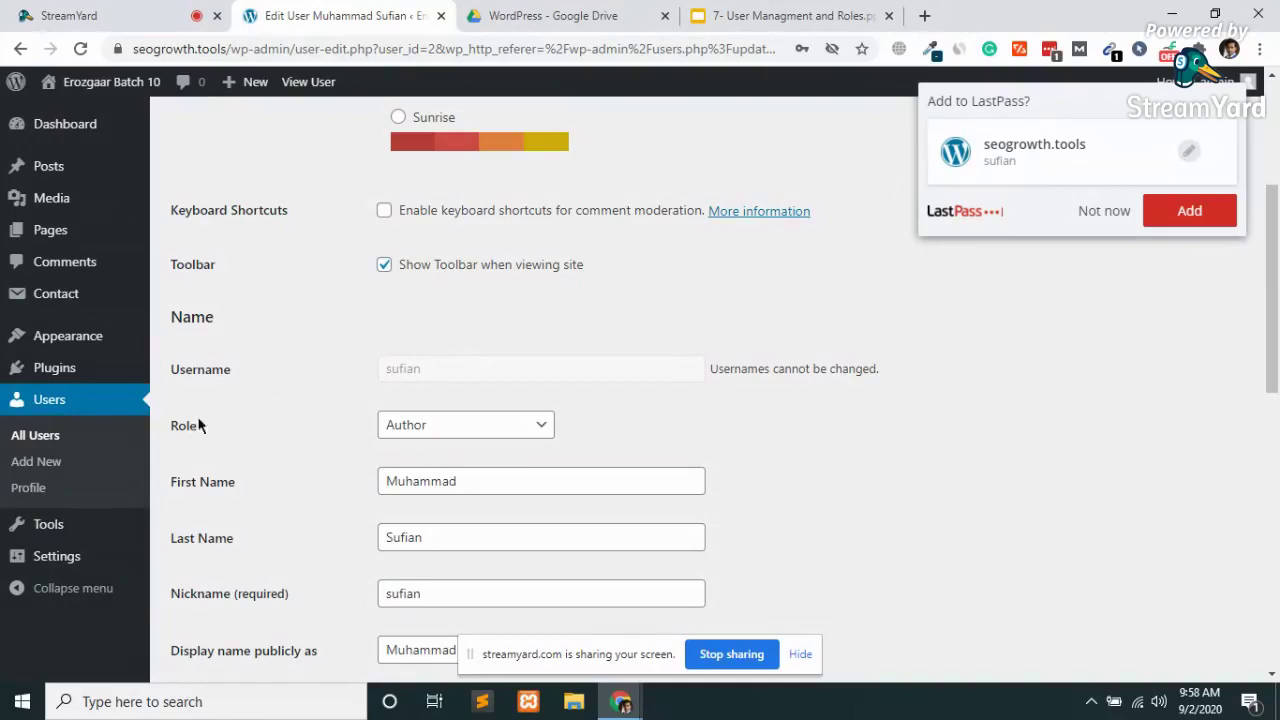
pyautogui.click(36, 415)
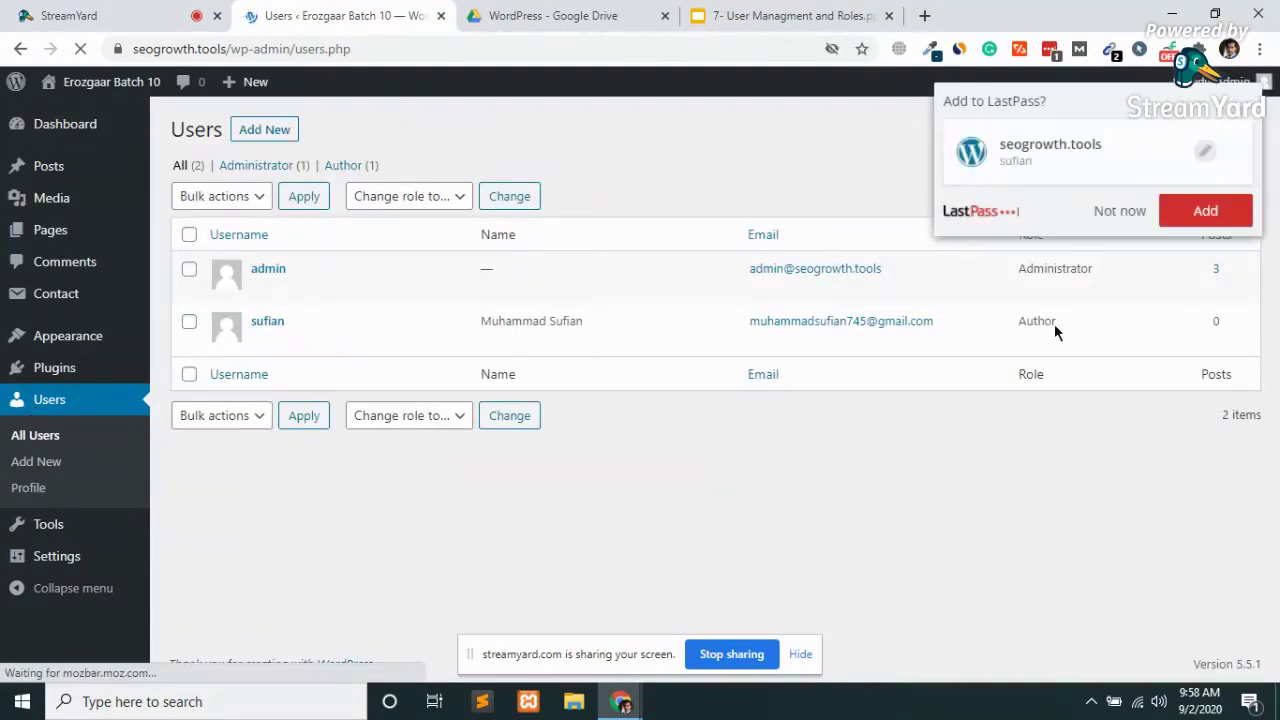
pyautogui.click(1100, 214)
pyautogui.moveTo(648, 329)
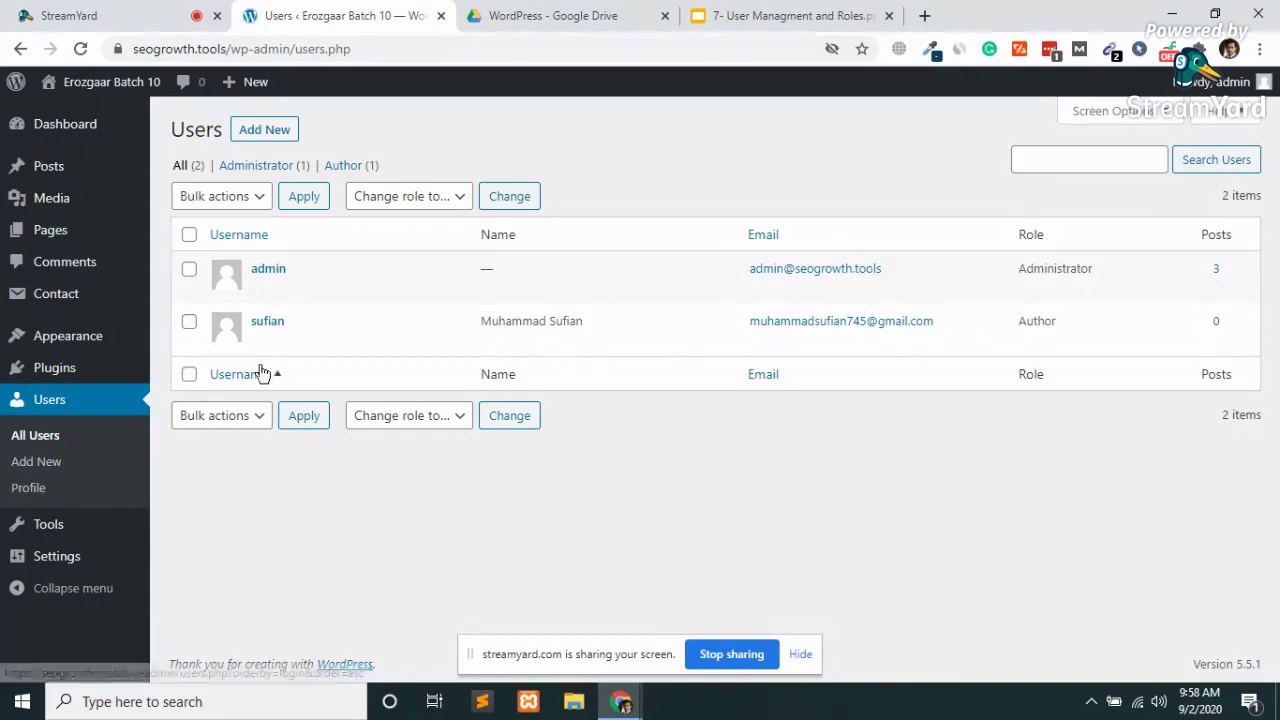
pyautogui.moveTo(446, 346)
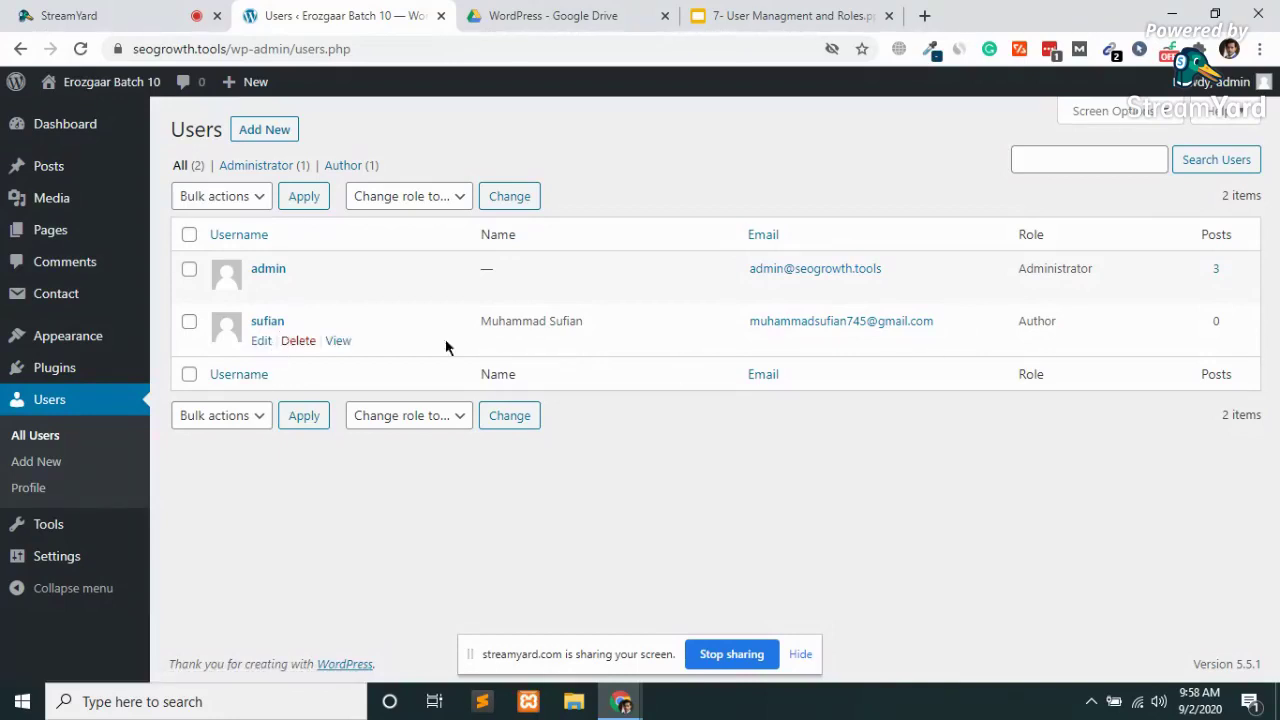
# Change the second user's role to Subscriber and update the user.
pyautogui.click(259, 349)
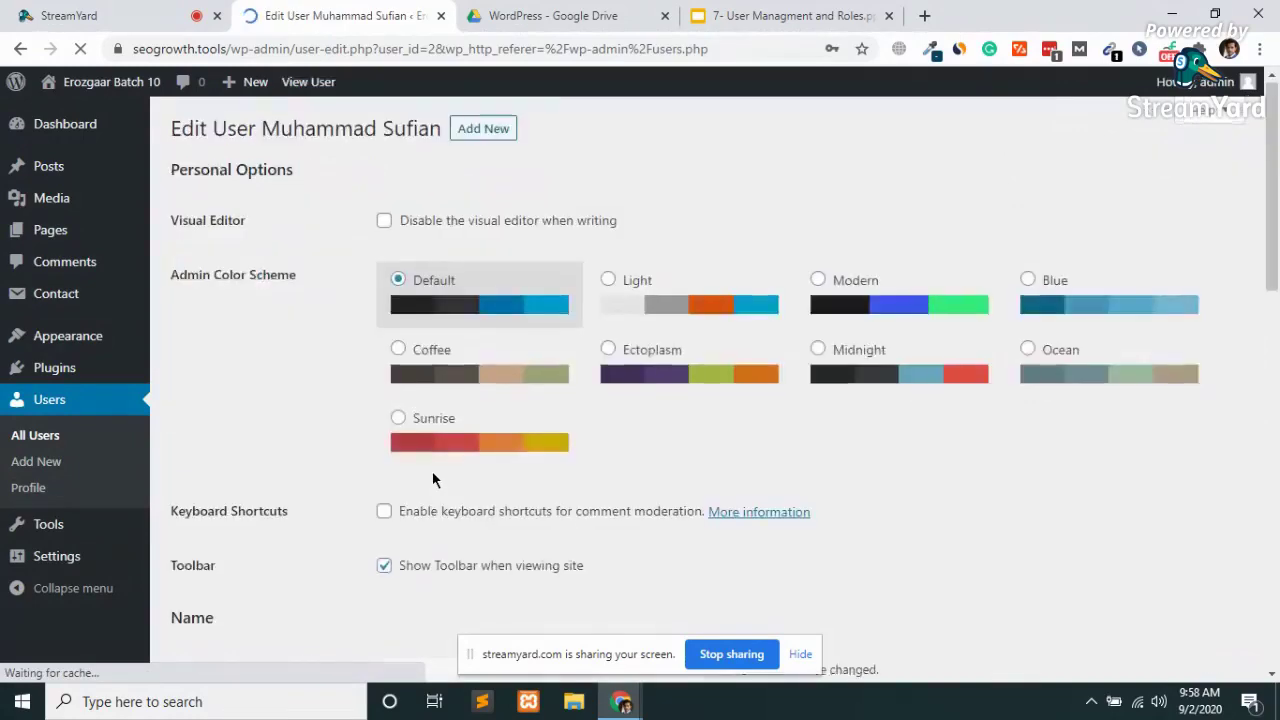
pyautogui.scroll(-10, 432, 478)
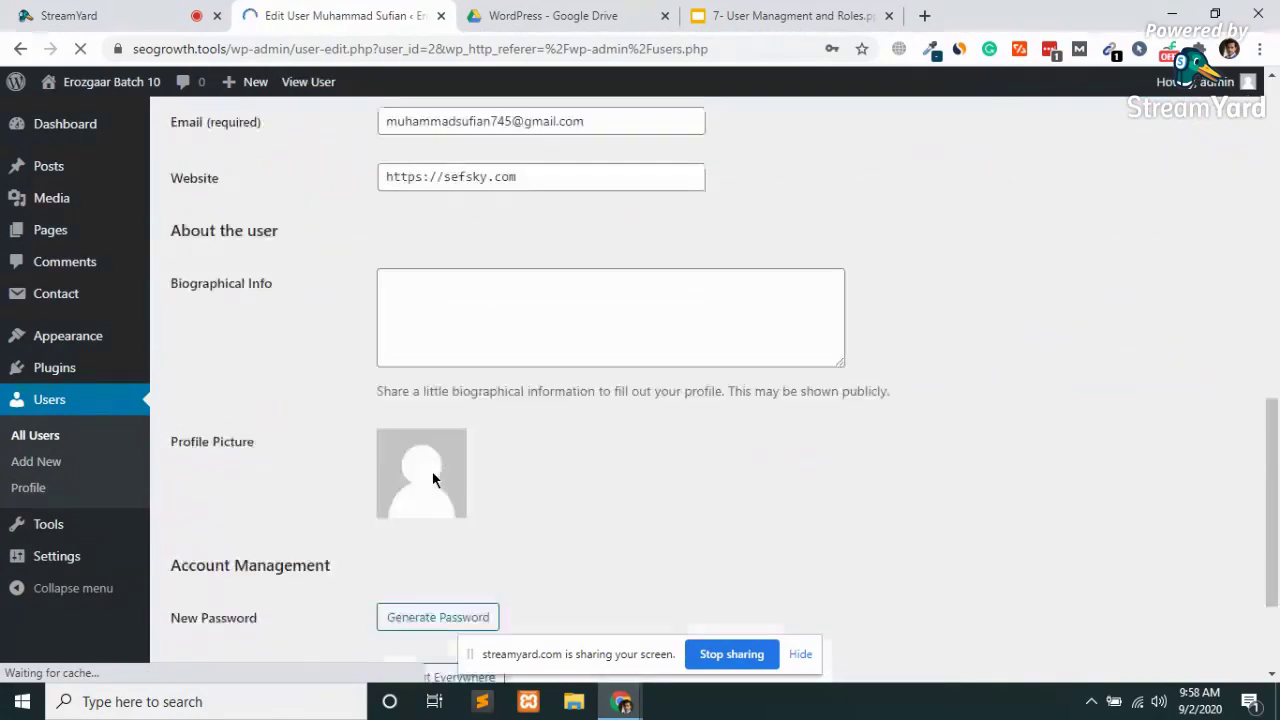
pyautogui.scroll(-3, 432, 478)
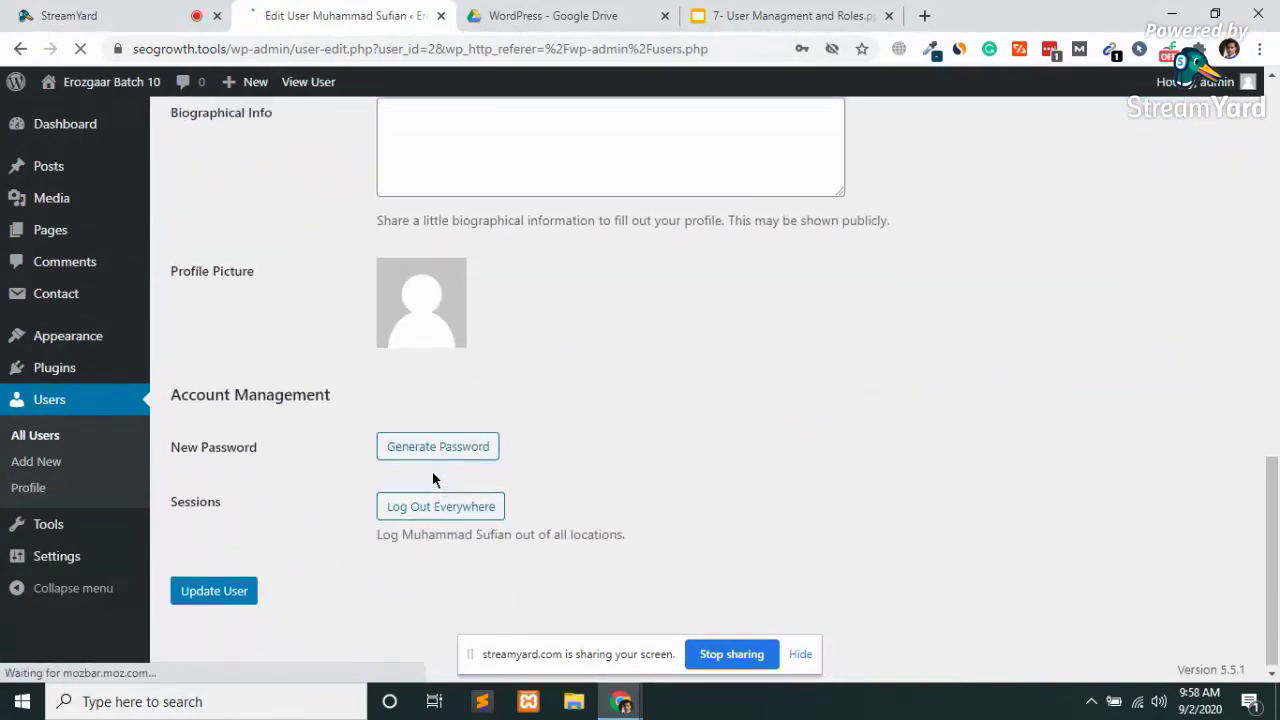
pyautogui.scroll(10, 432, 478)
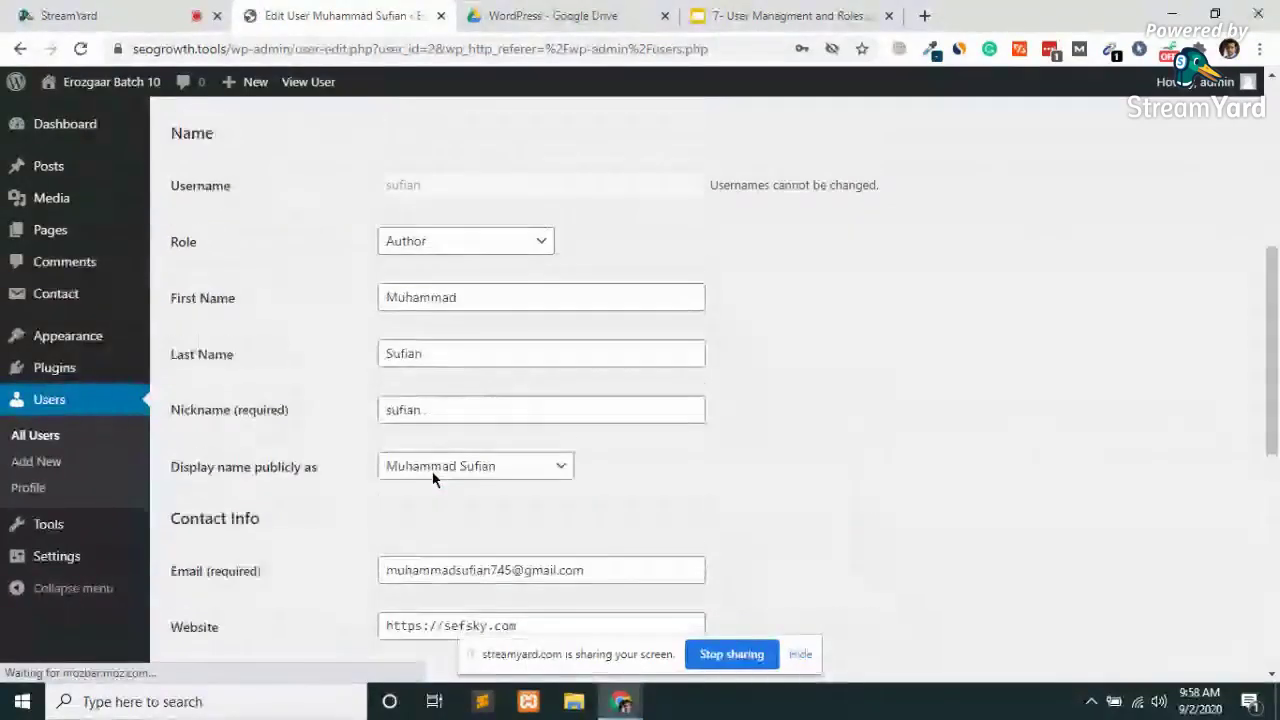
pyautogui.click(443, 249)
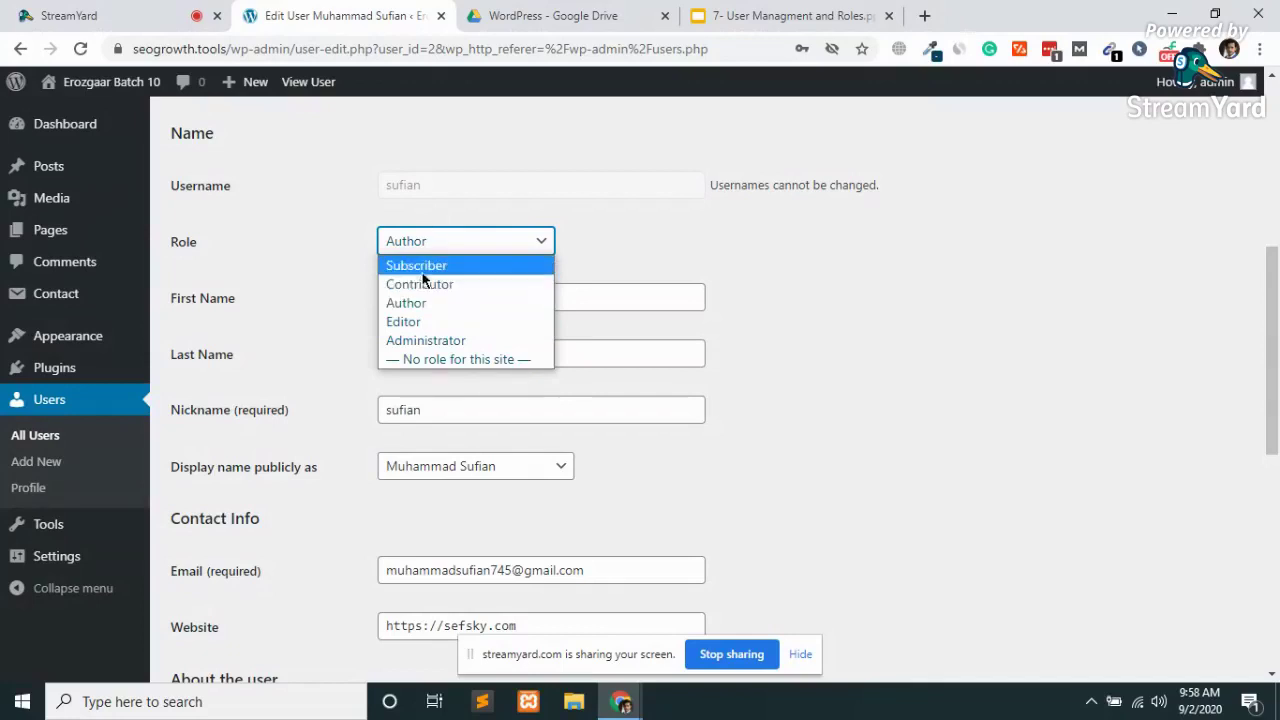
pyautogui.click(420, 266)
pyautogui.scroll(-5, 286, 339)
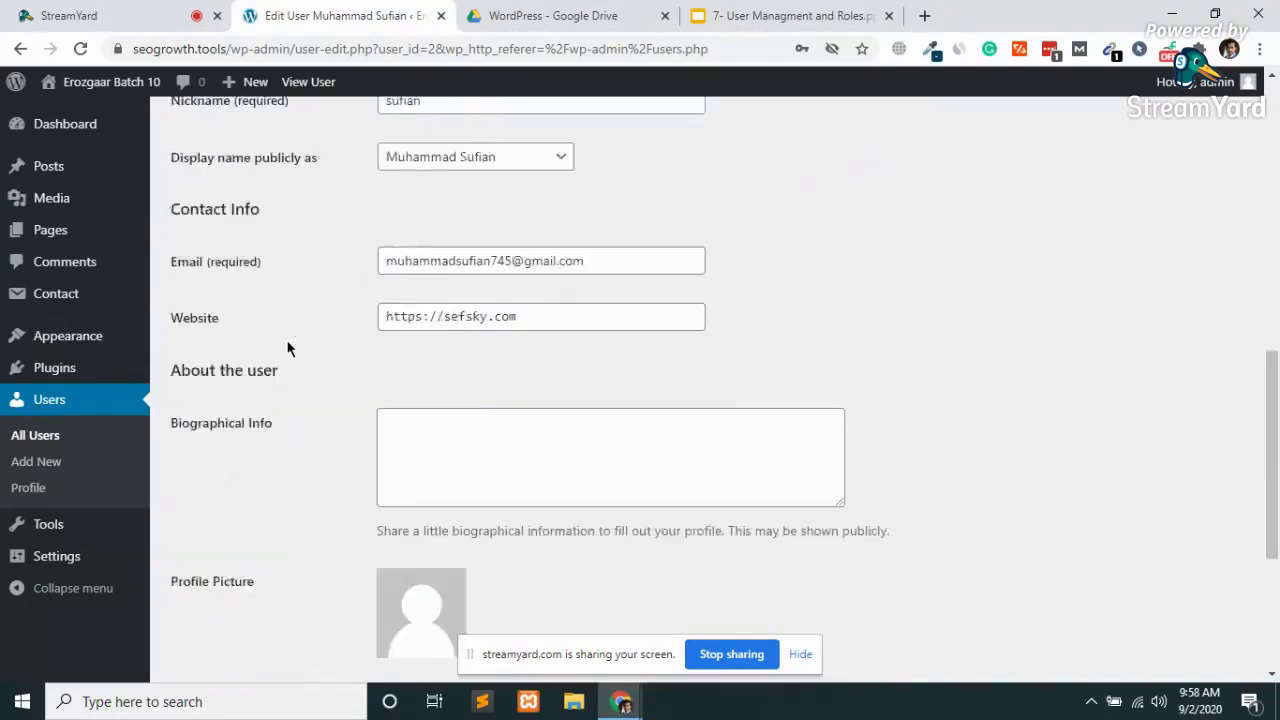
pyautogui.scroll(-2, 204, 570)
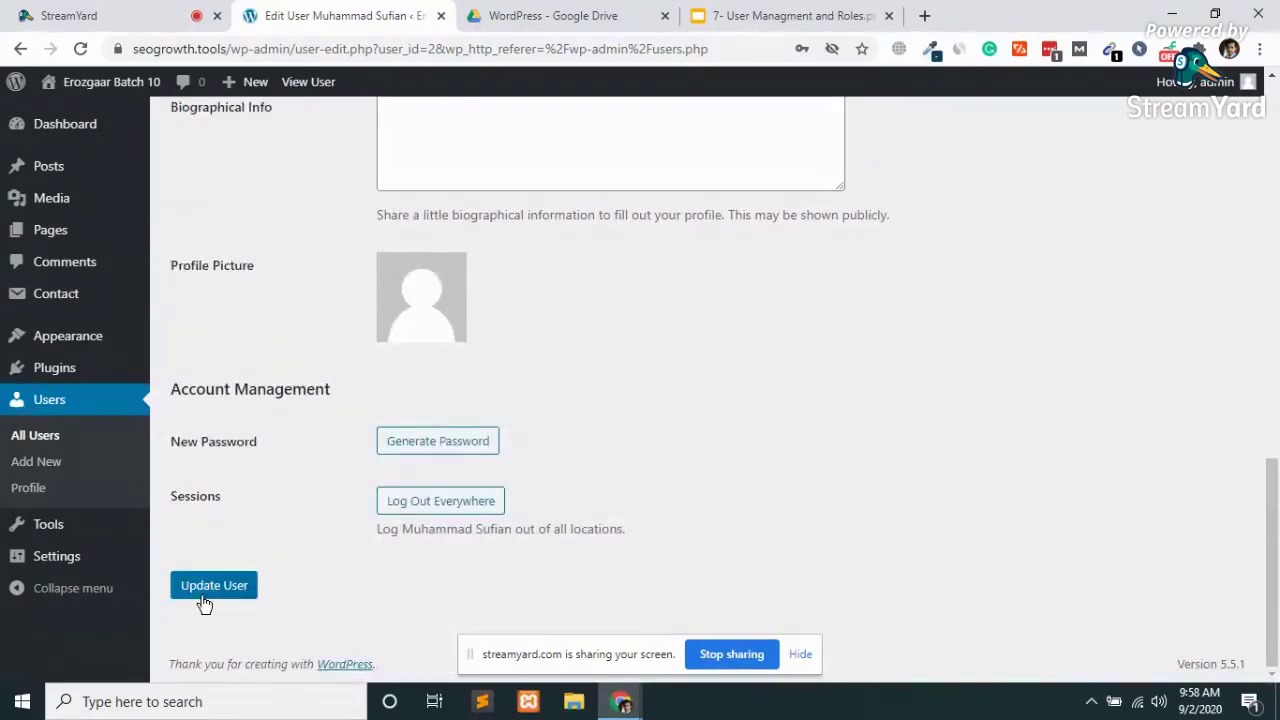
pyautogui.click(203, 590)
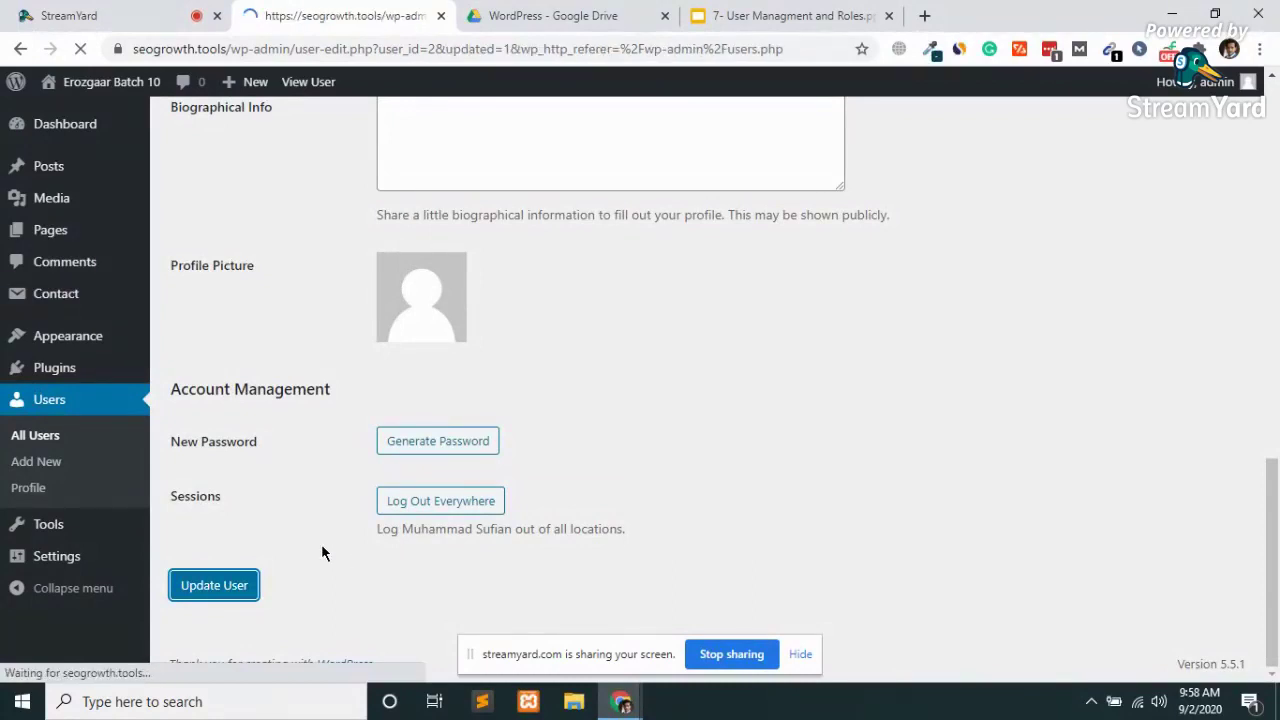
# Reload Add New Post as the demoted user, then strip post-new.php to load the Dashboard.
pyautogui.hotkey('alt', 'Tab')
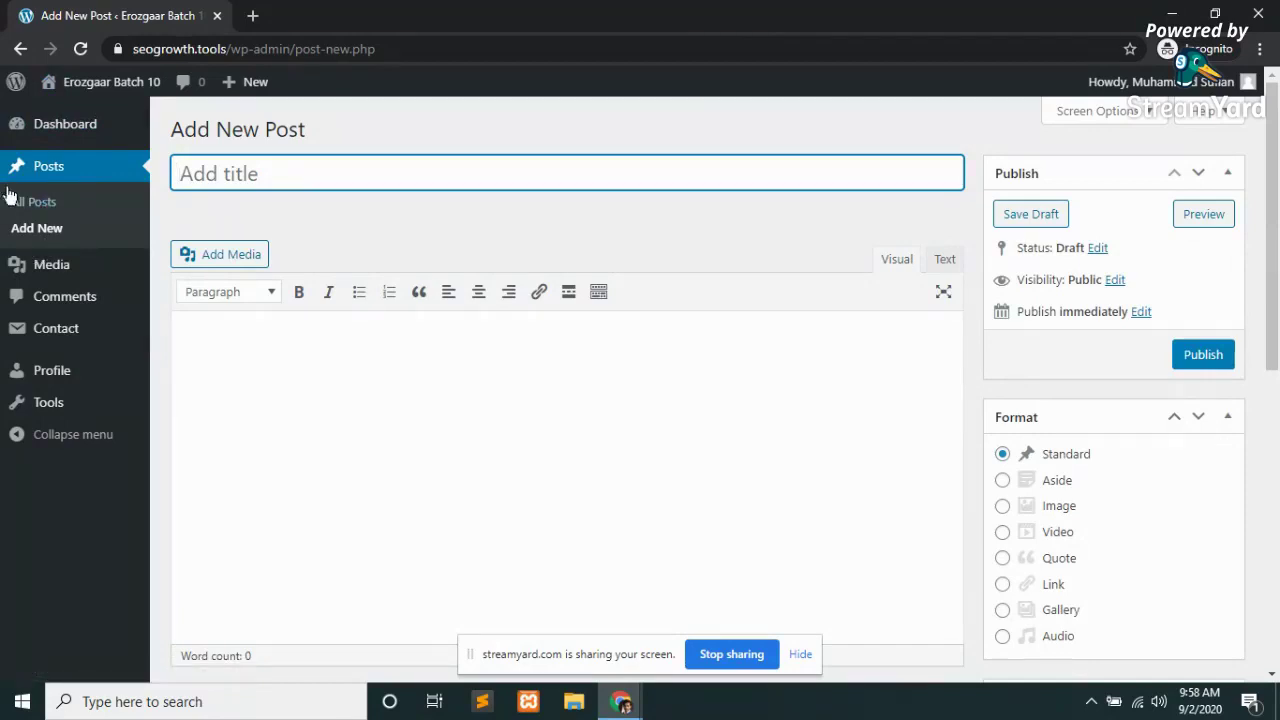
pyautogui.moveTo(53, 273)
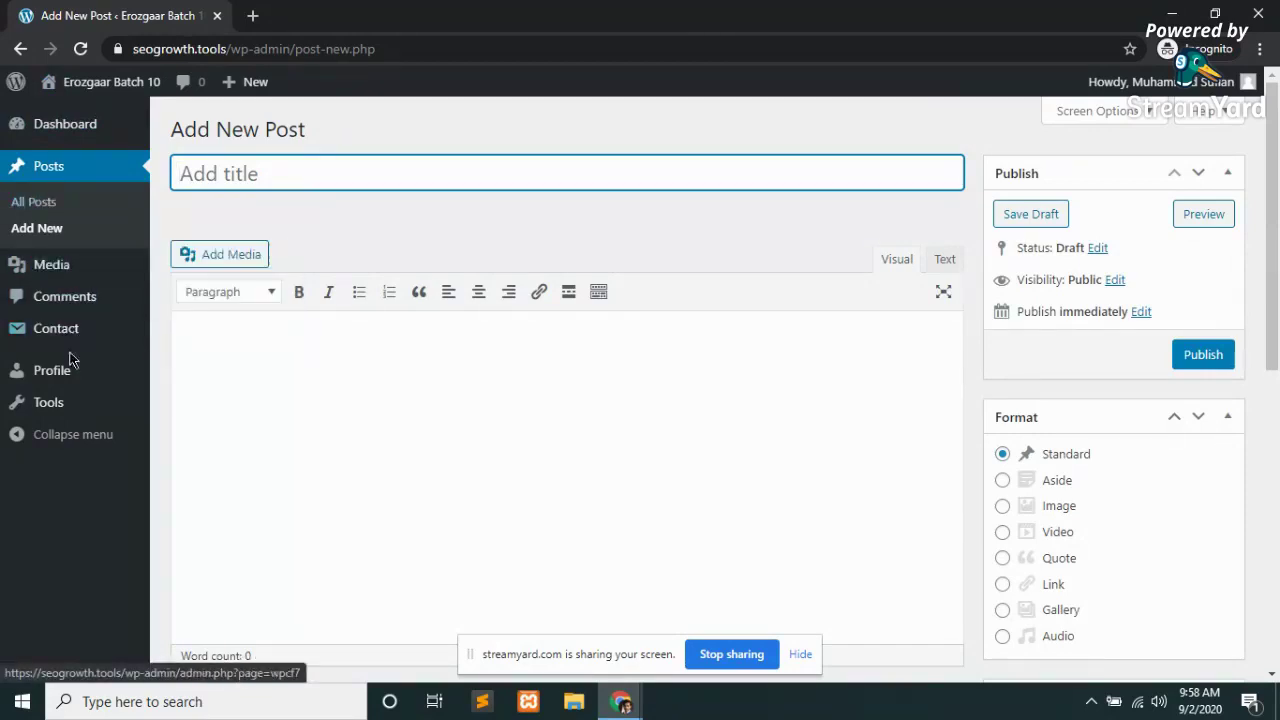
pyautogui.click(81, 57)
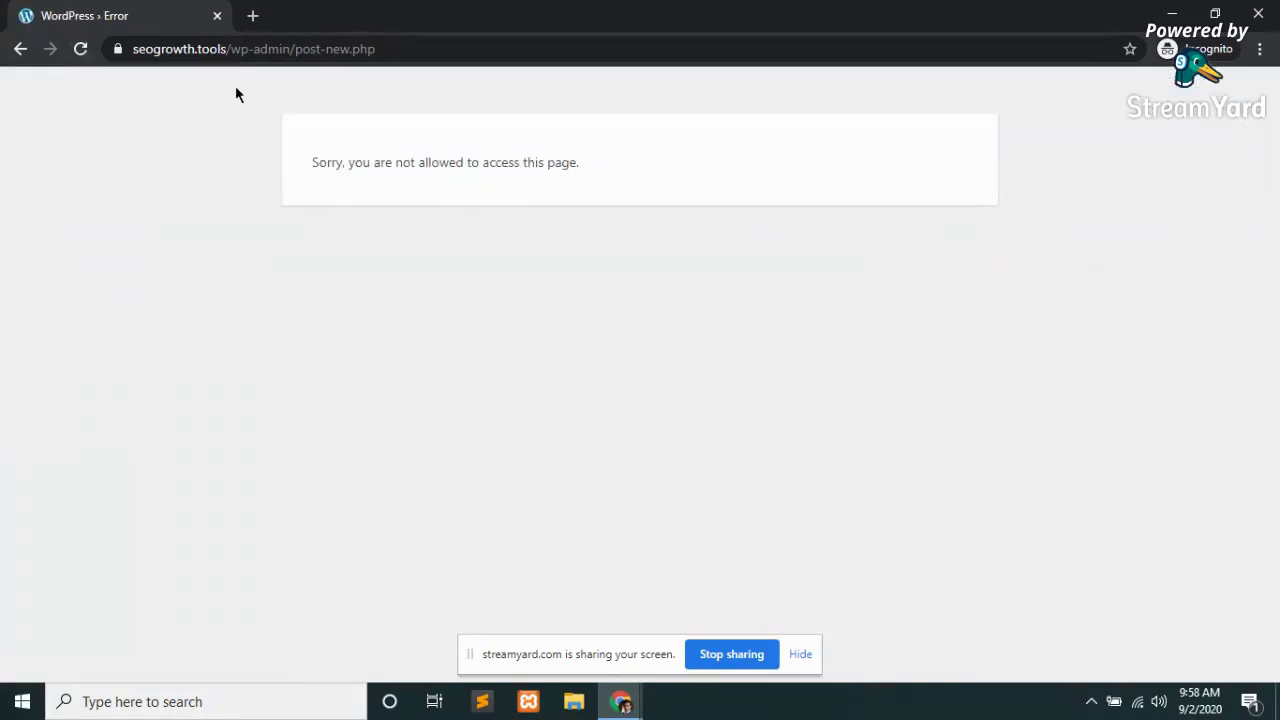
pyautogui.moveTo(296, 49); pyautogui.dragTo(540, 81)
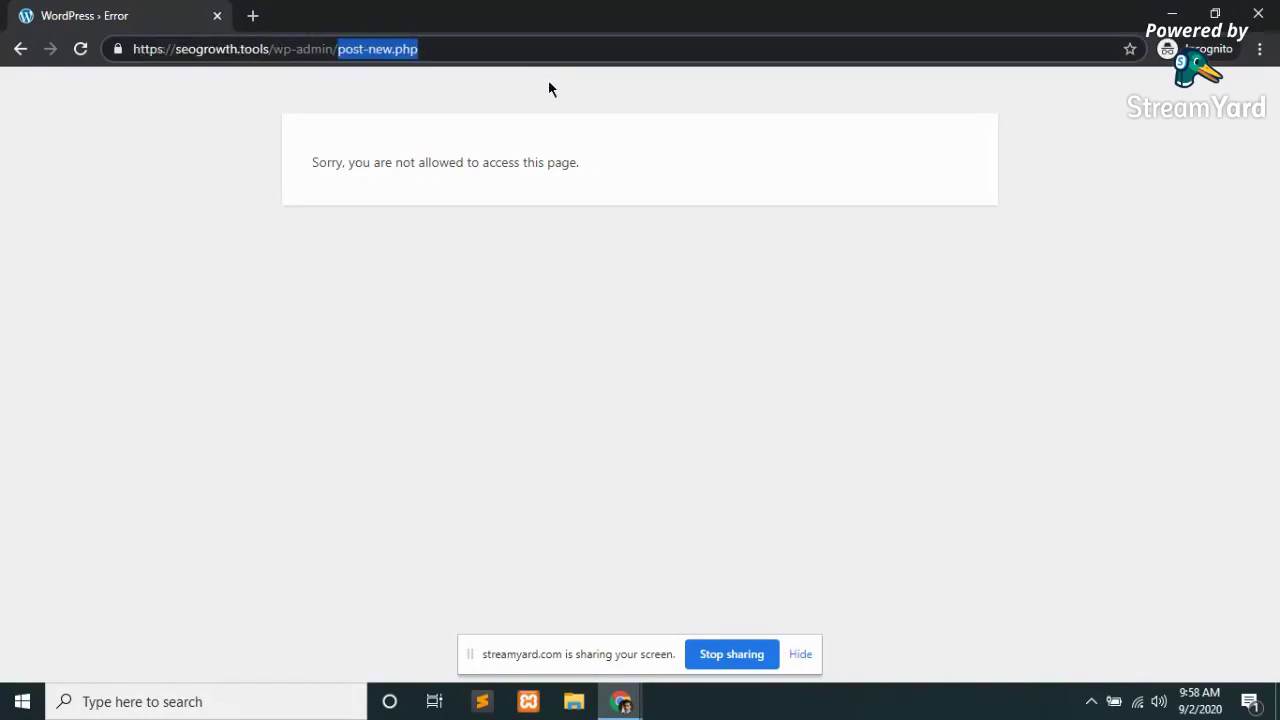
pyautogui.press('BackSpace')
pyautogui.press('Return')
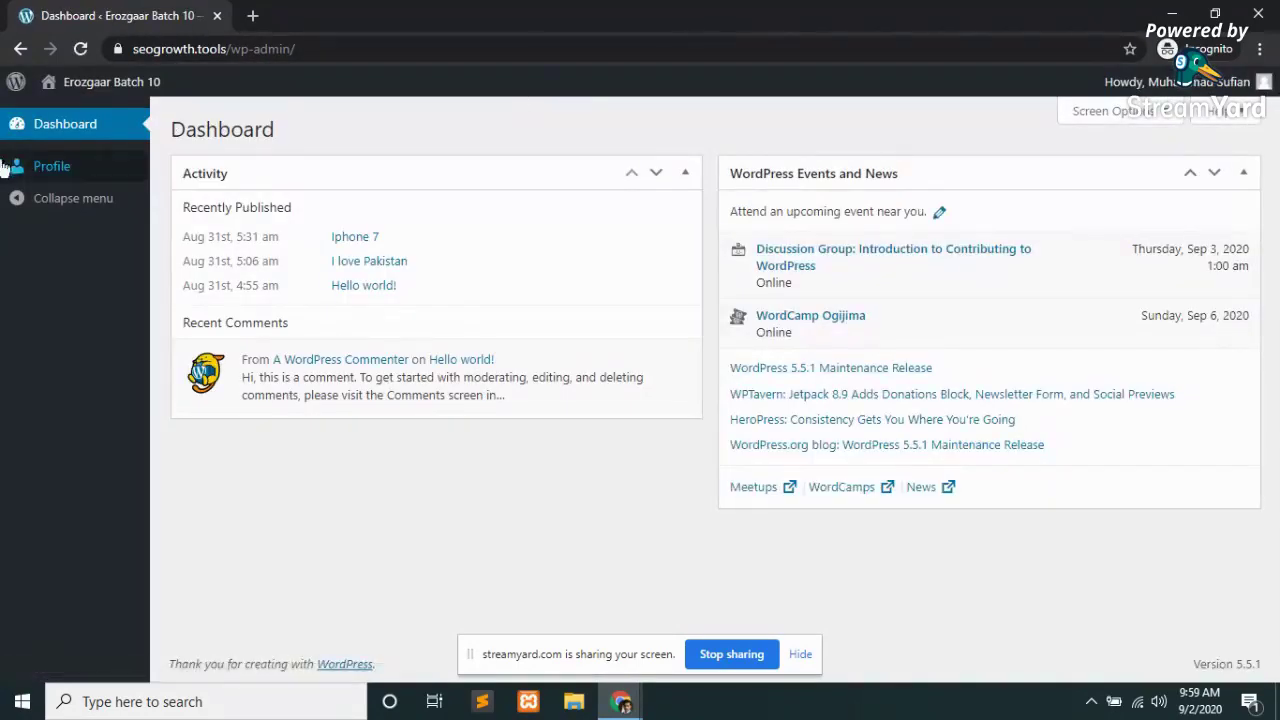
# Open the subscriber's Profile page and scroll through its settings.
pyautogui.click(44, 176)
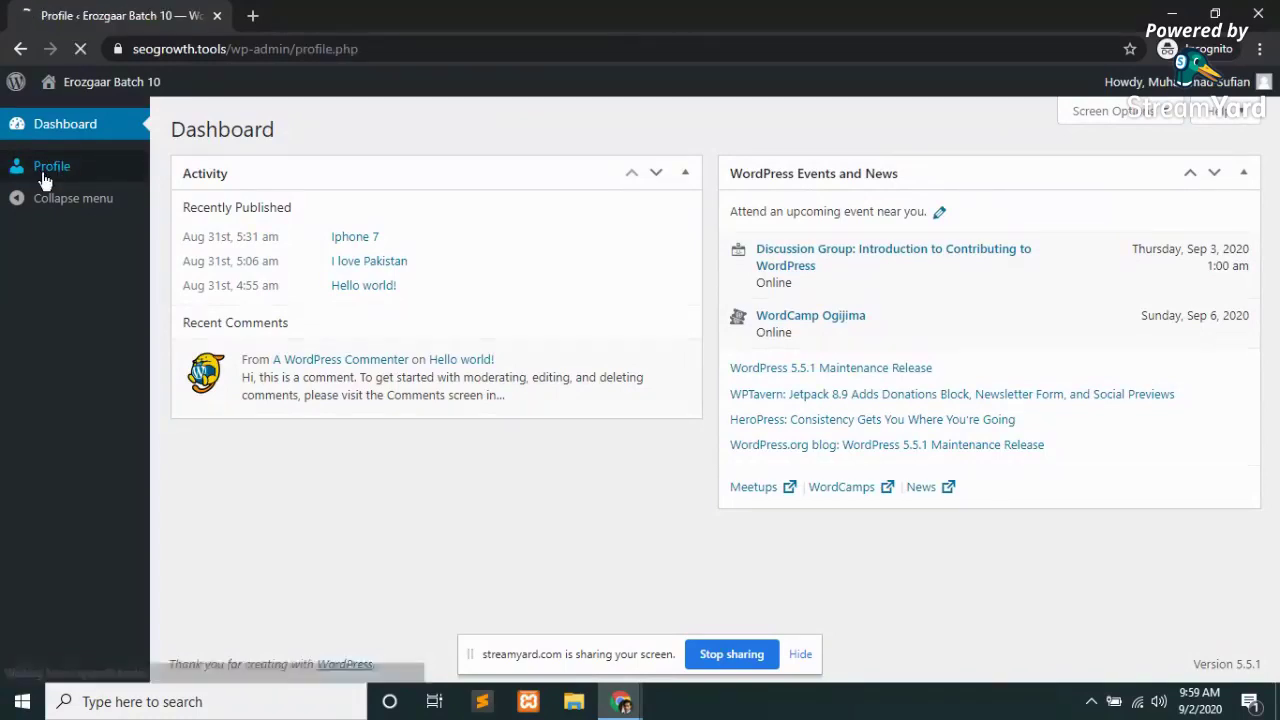
pyautogui.scroll(-4, 423, 306)
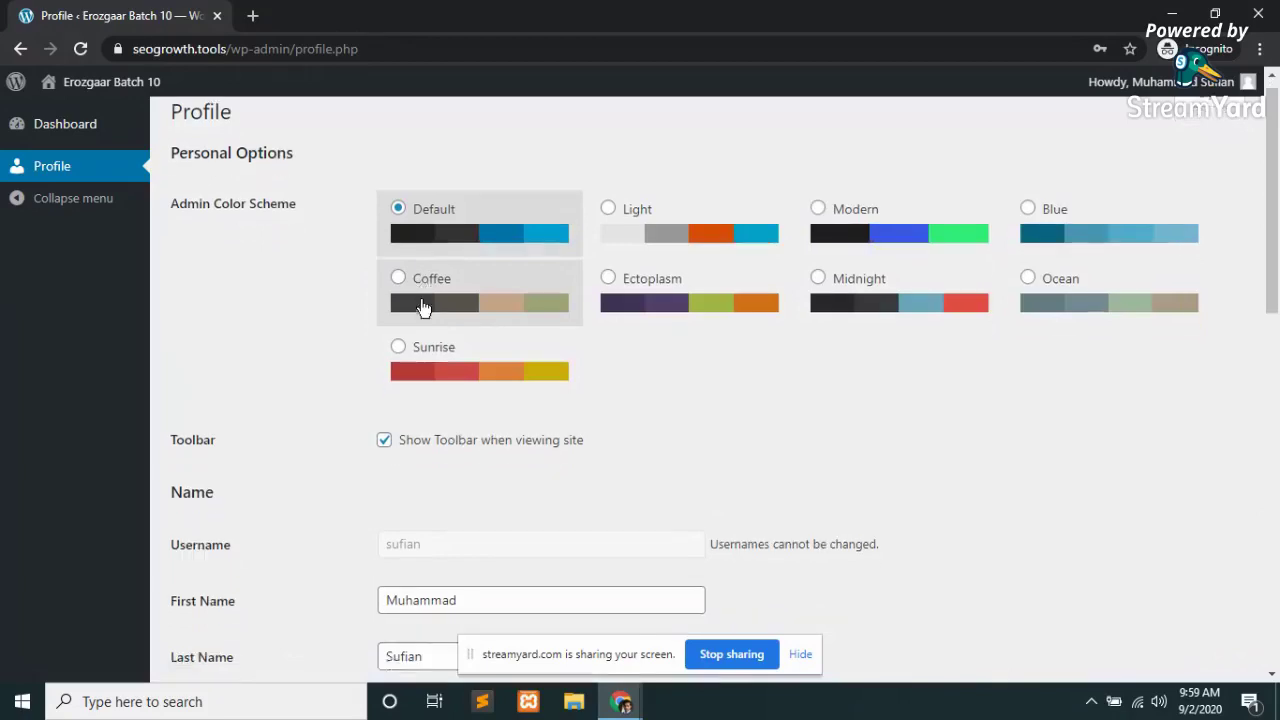
pyautogui.scroll(-3, 501, 492)
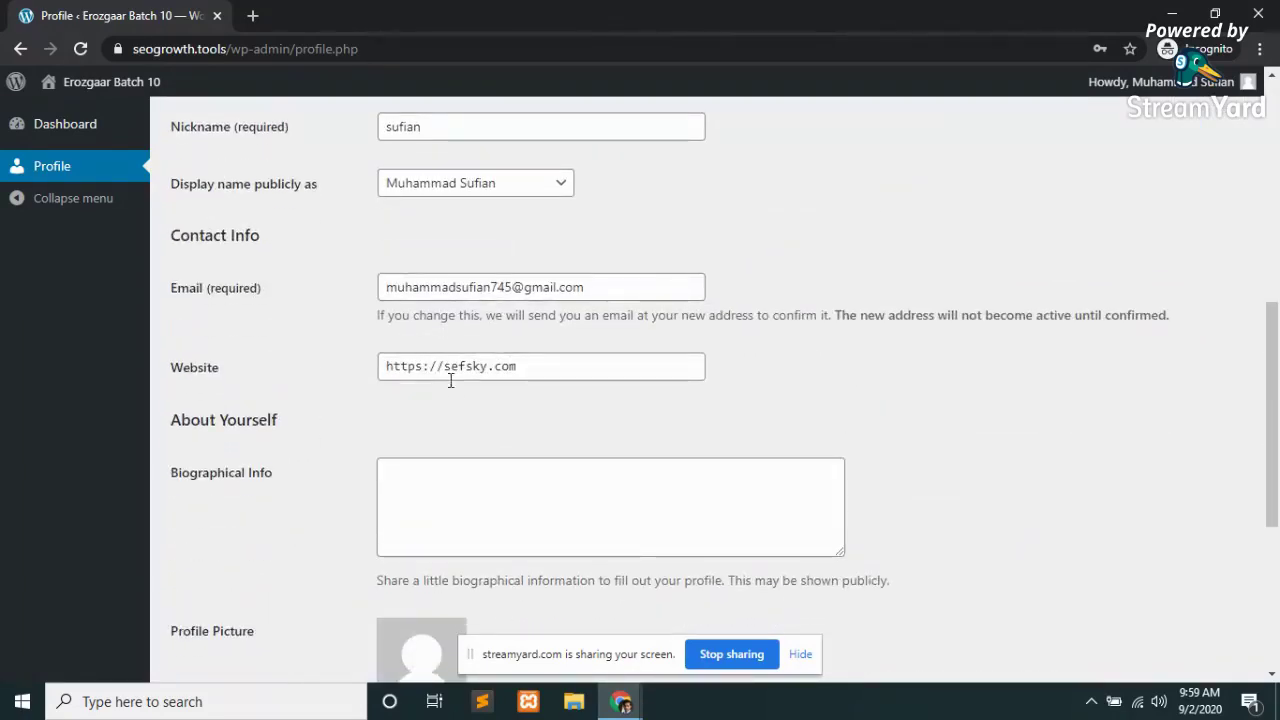
pyautogui.scroll(-3, 450, 392)
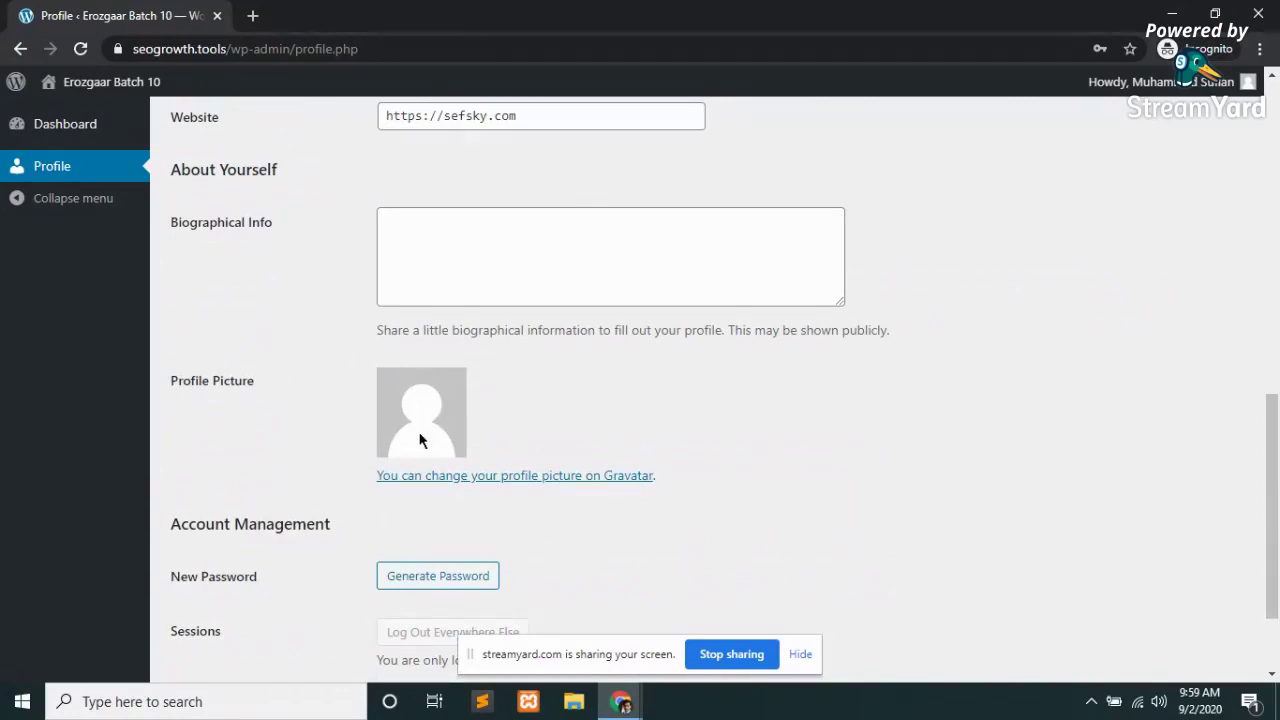
pyautogui.scroll(-2, 408, 514)
pyautogui.scroll(10, 408, 514)
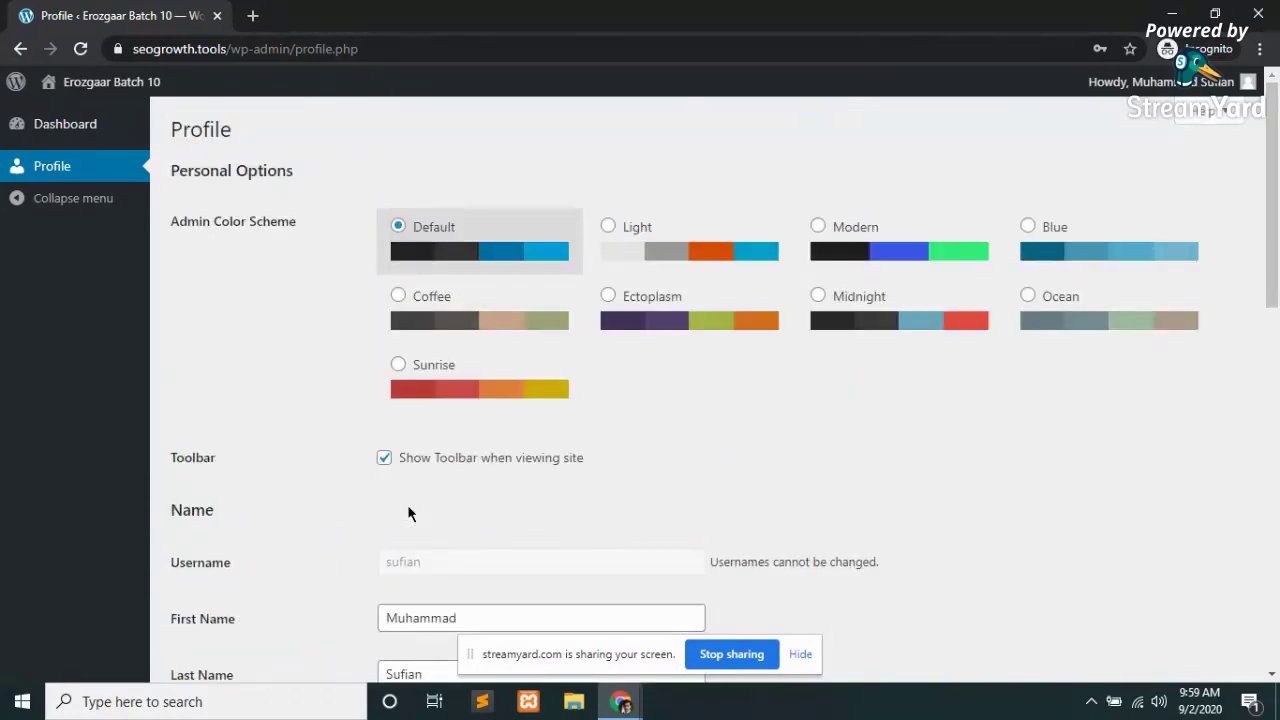
pyautogui.scroll(-10, 397, 428)
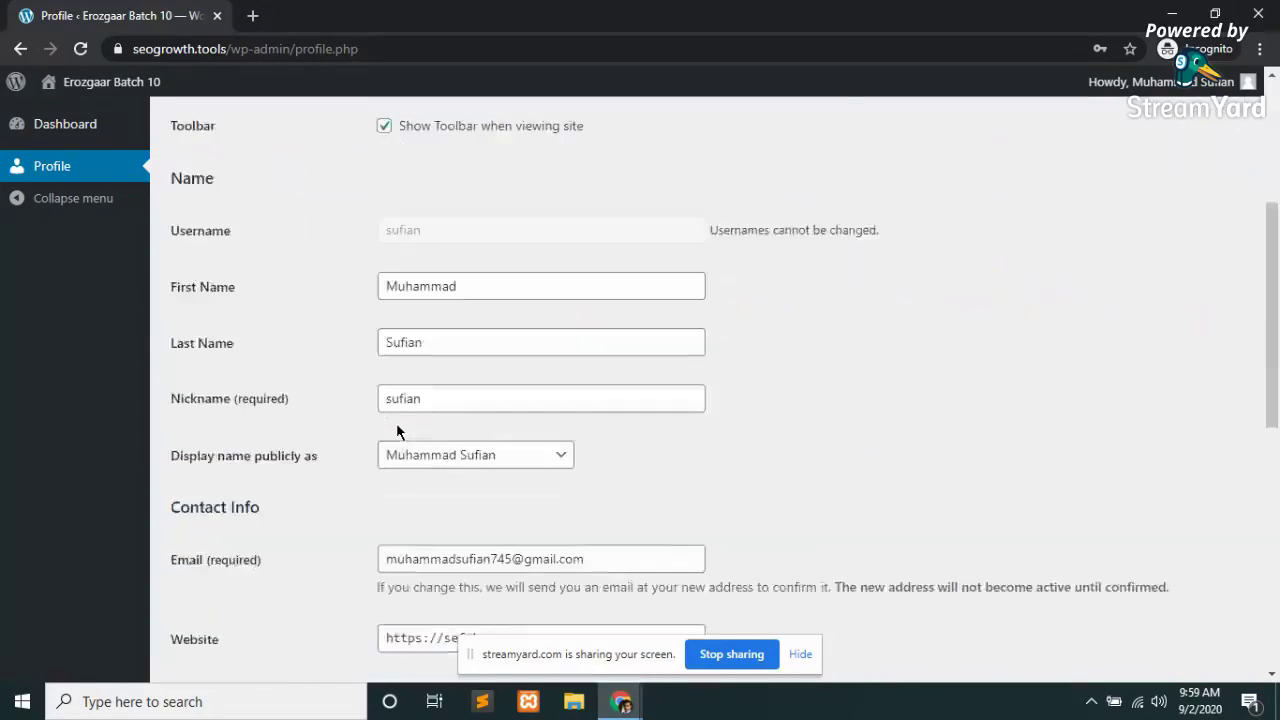
pyautogui.scroll(10, 397, 428)
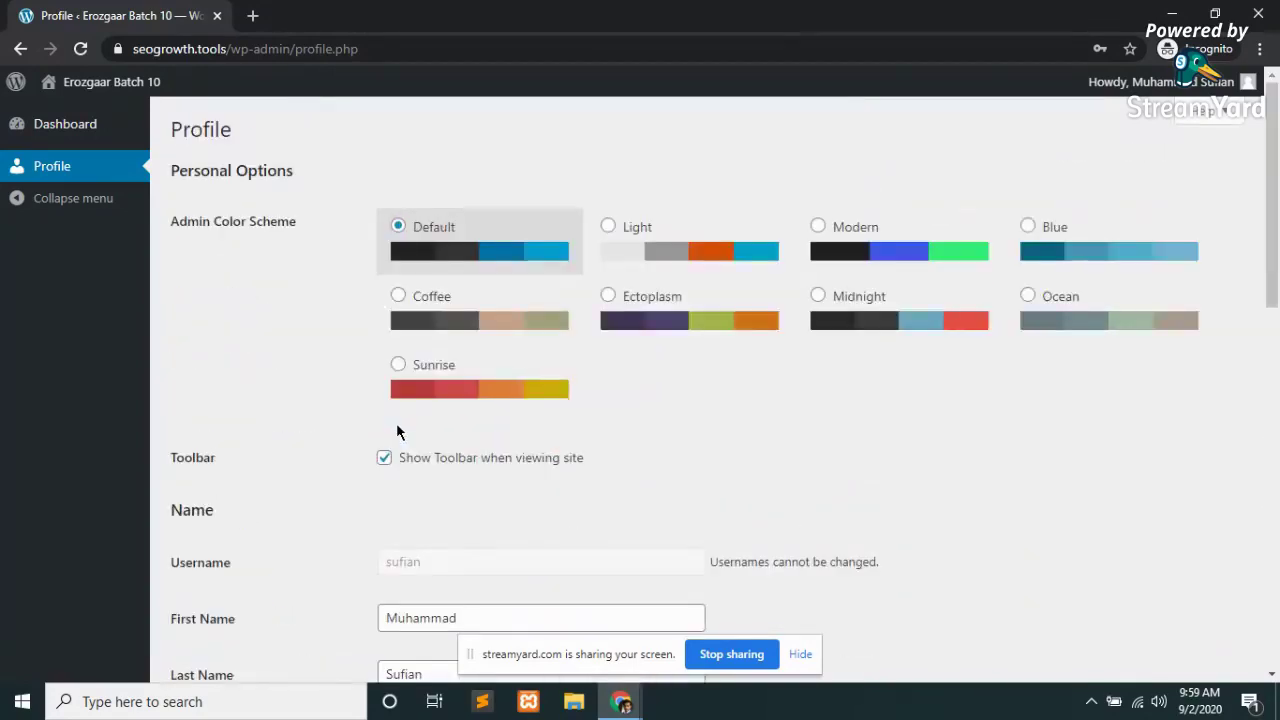
# Open Erozgaar Batch 10's Visit Site link in a new tab and switch to it.
pyautogui.moveTo(108, 84)
pyautogui.keyDown('ctrl'); pyautogui.click(76, 116); pyautogui.keyUp('ctrl')
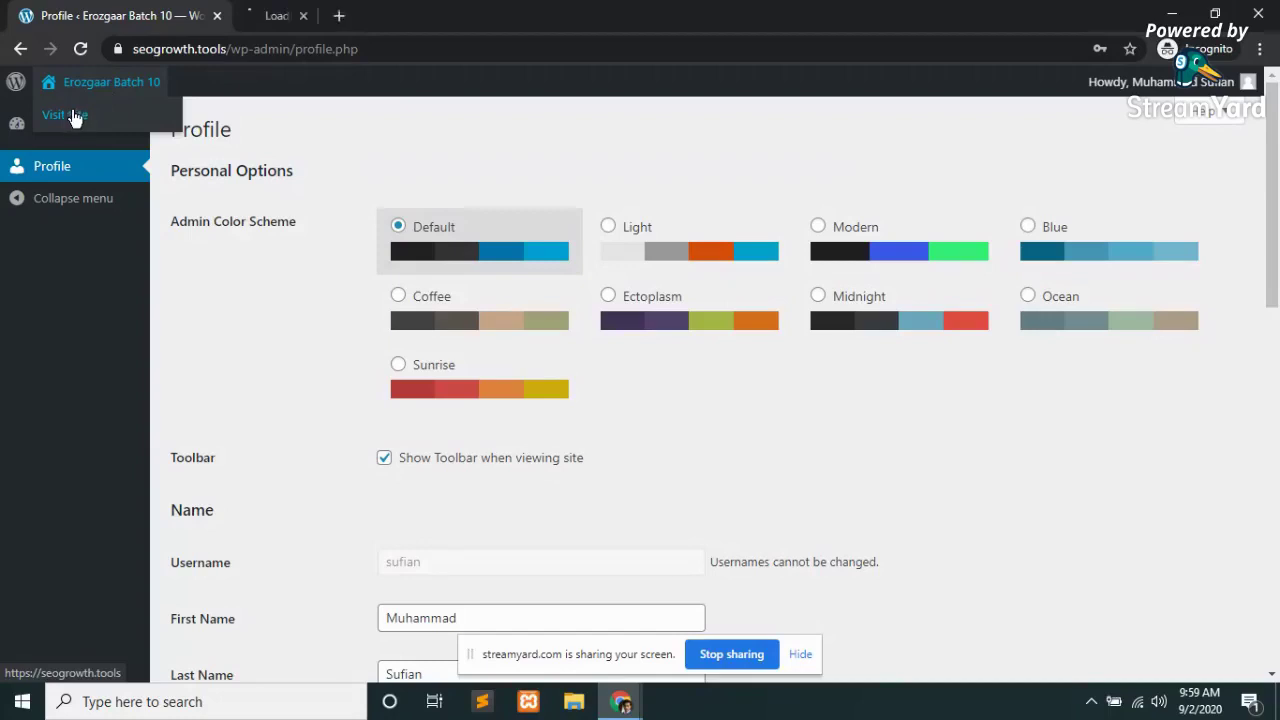
pyautogui.hotkey('ctrl', 'Tab')
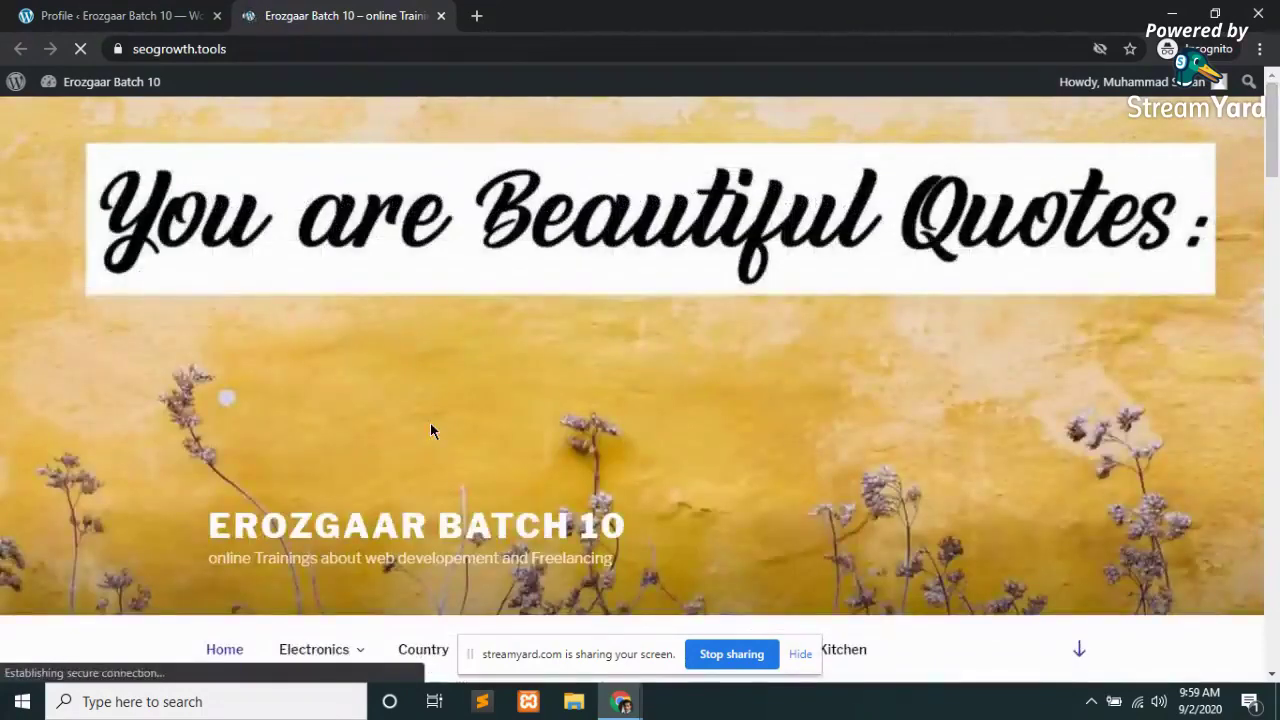
# Scroll the homepage to the Iphone 7 post, then go back to the admin's Edit User page.
pyautogui.scroll(-7, 430, 422)
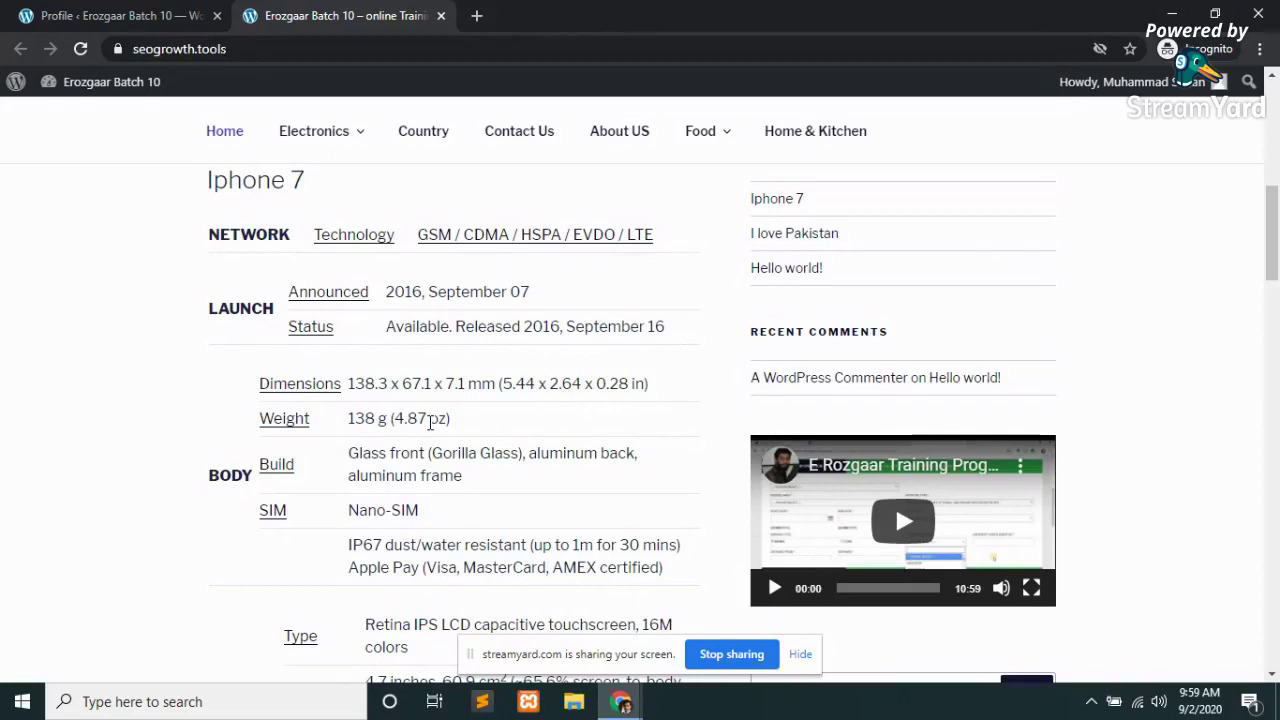
pyautogui.hotkey('alt', 'Tab')
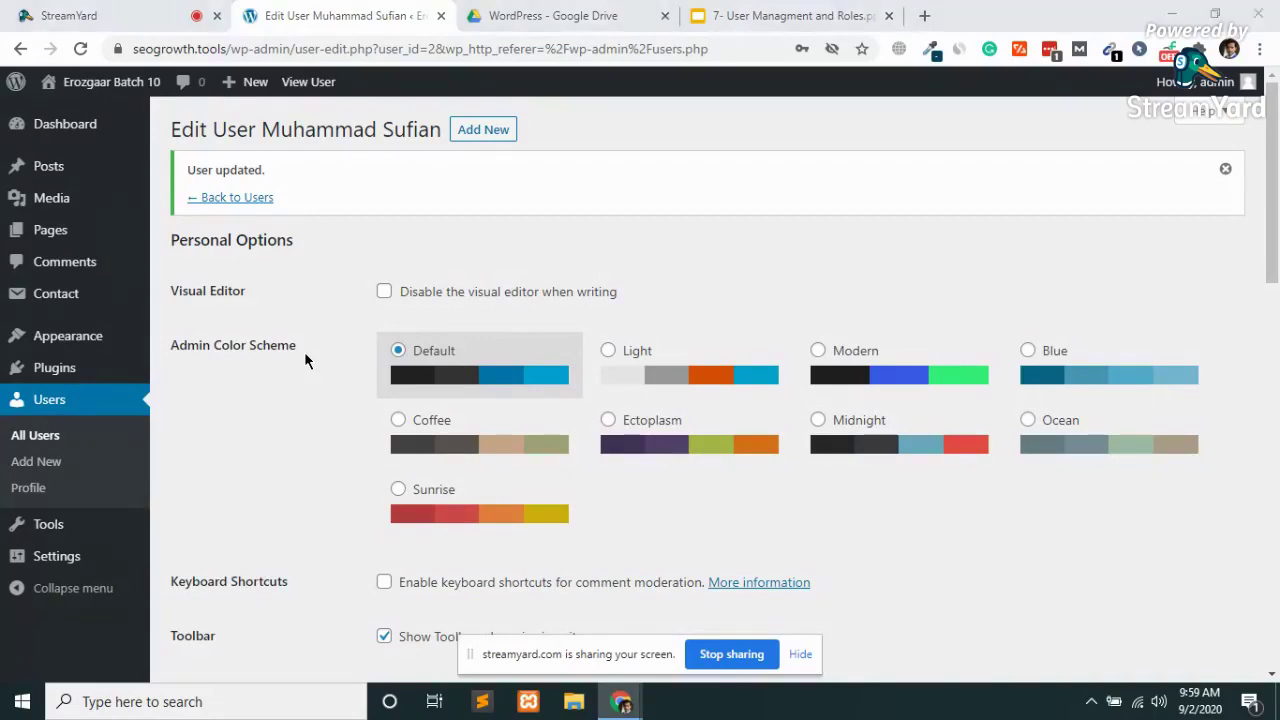
# Return to the admin window and open the '7- User Managment and Roles' slides tab.
pyautogui.hotkey('alt', 'Tab')
pyautogui.hotkey('alt', 'Tab')
pyautogui.press('Tab')
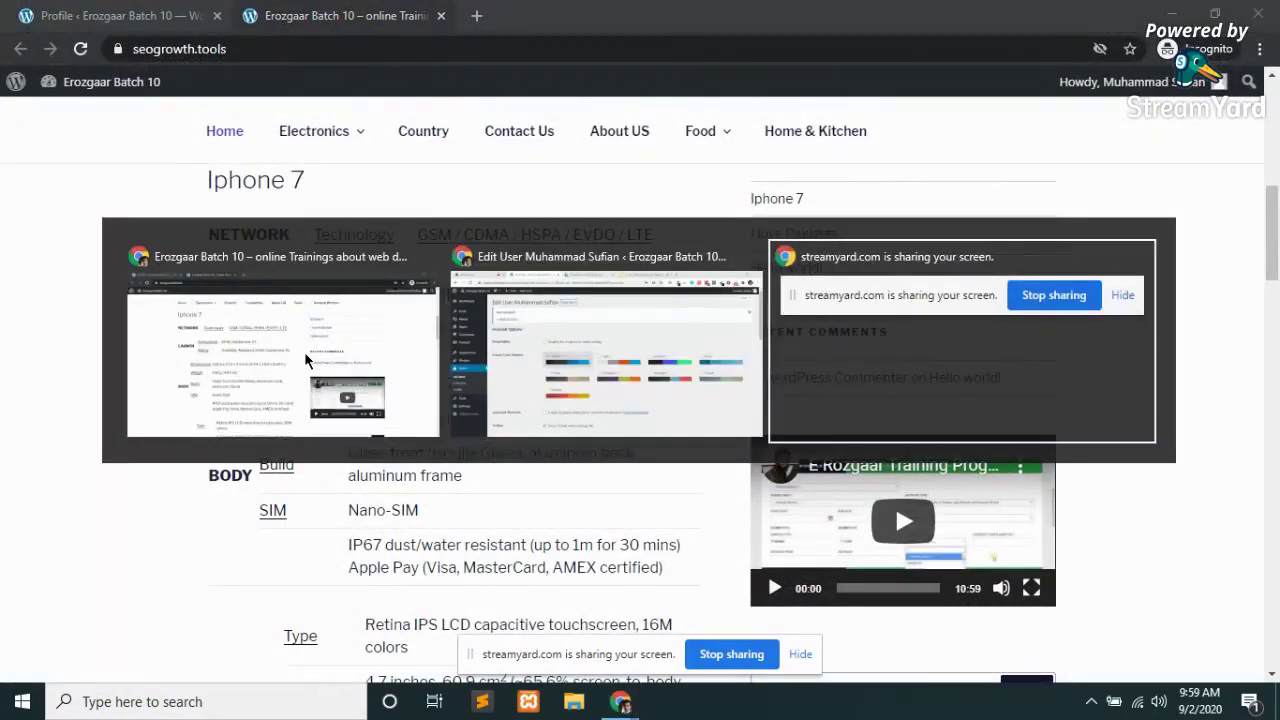
pyautogui.press('Tab')
pyautogui.press('Tab')
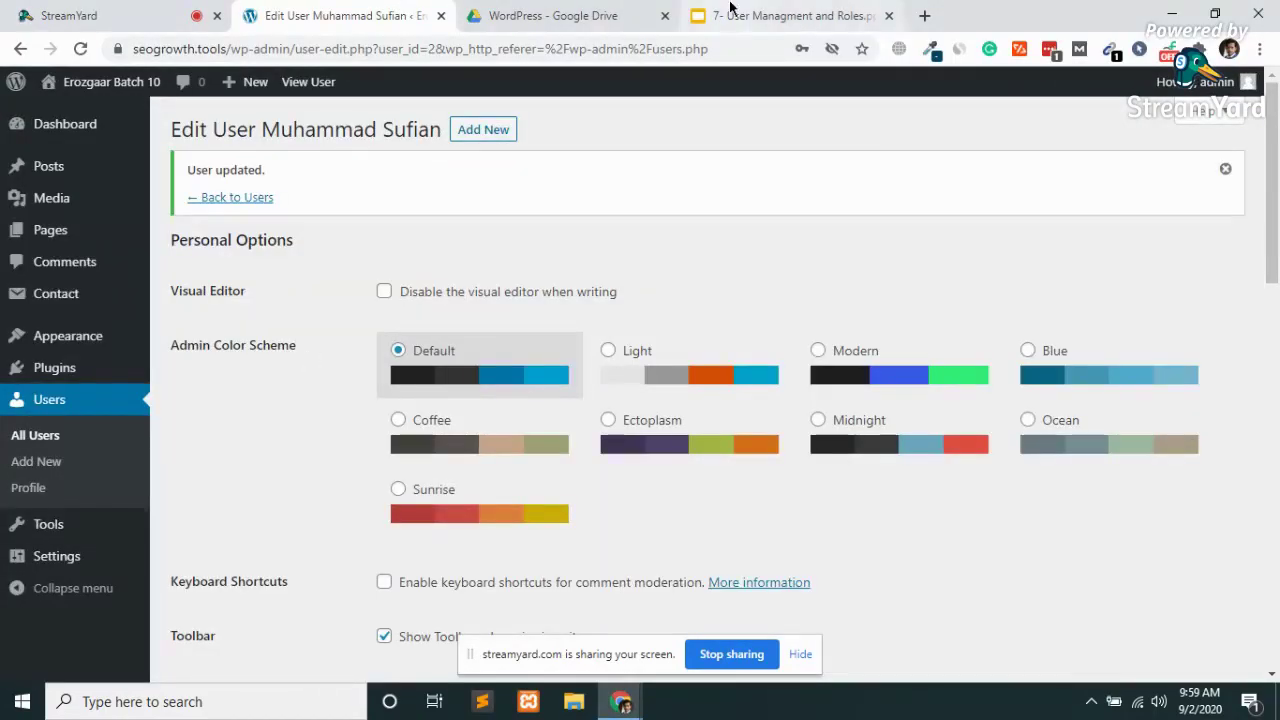
pyautogui.click(720, 15)
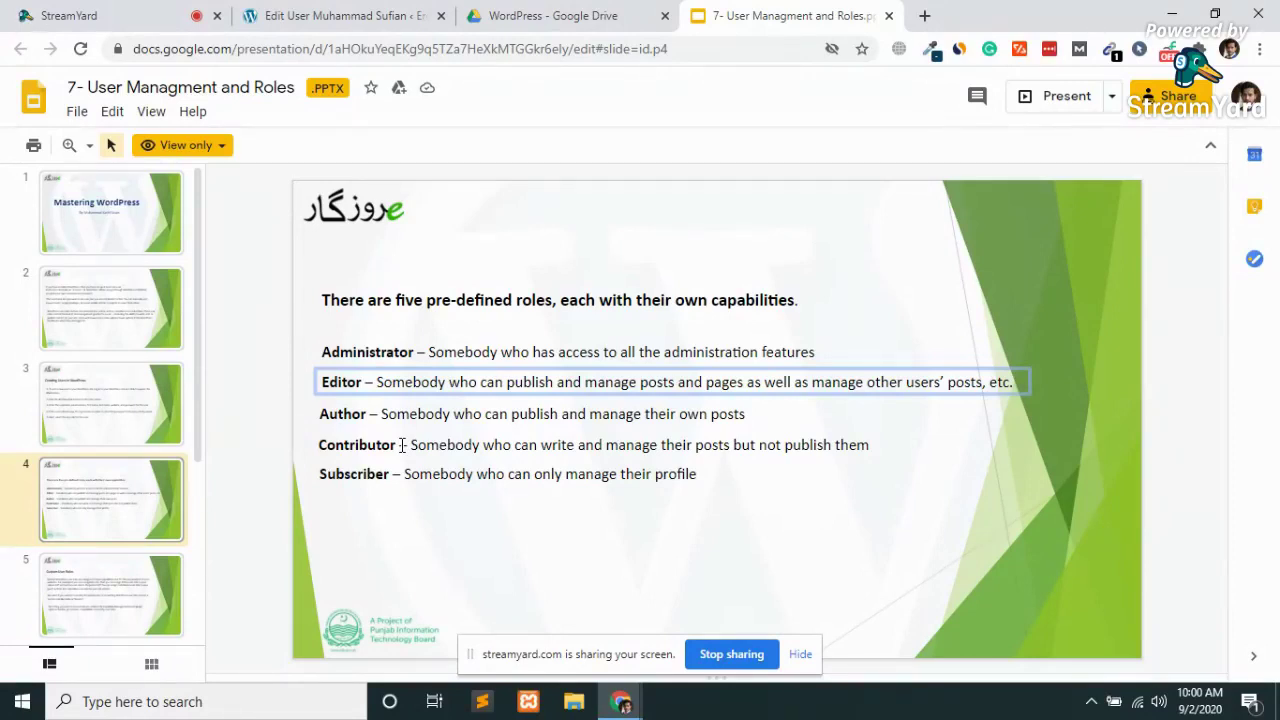
# Go back to the WordPress Edit User tab and open Users > All Users.
pyautogui.click(282, 12)
pyautogui.click(34, 439)
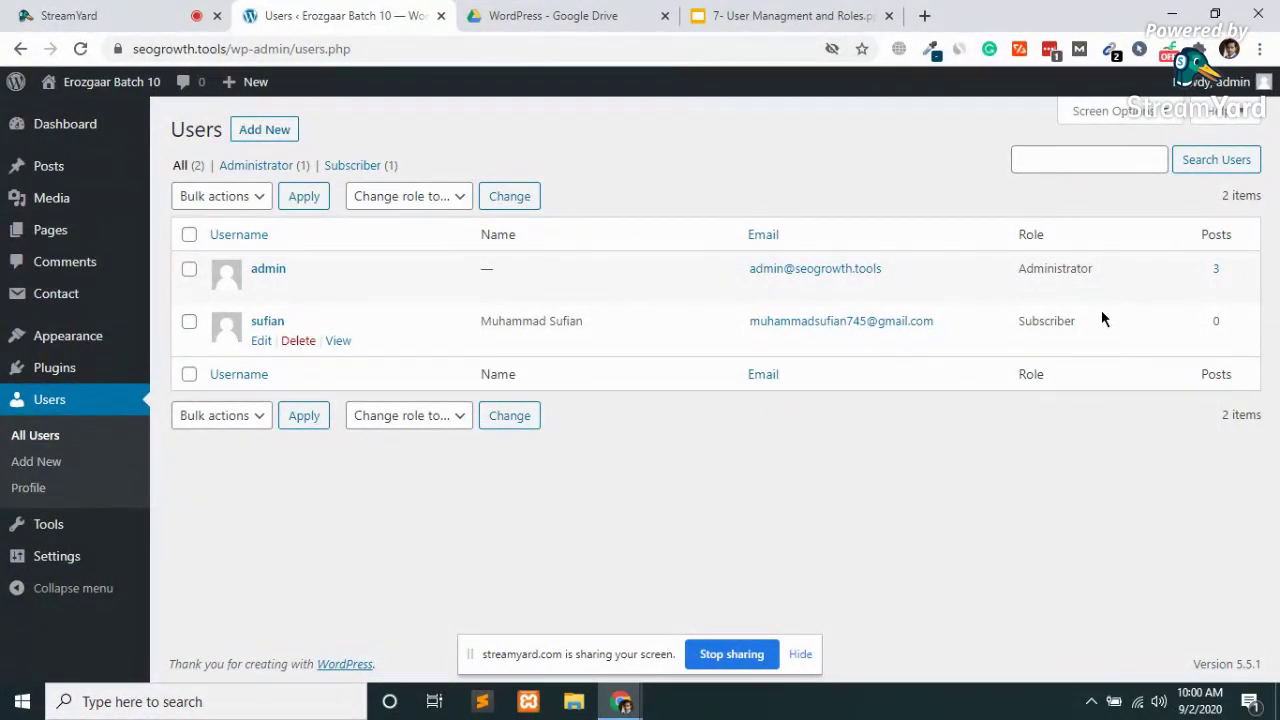
pyautogui.click(745, 12)
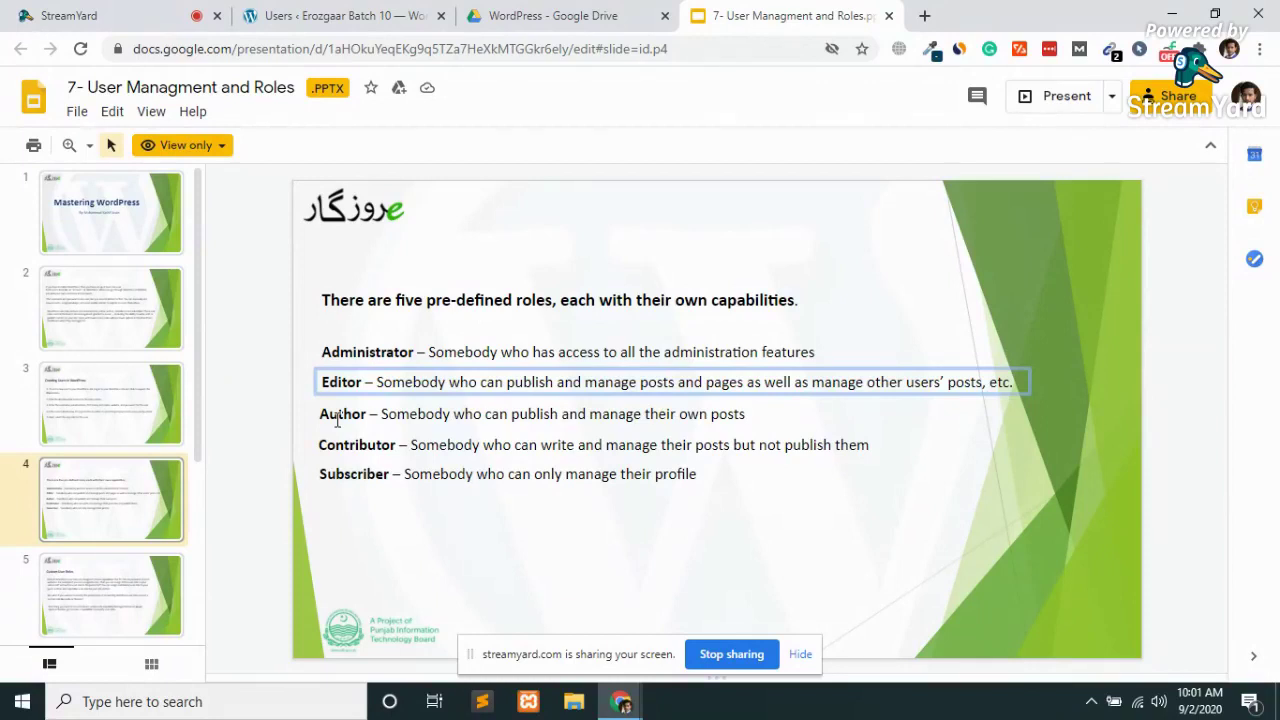
pyautogui.click(380, 14)
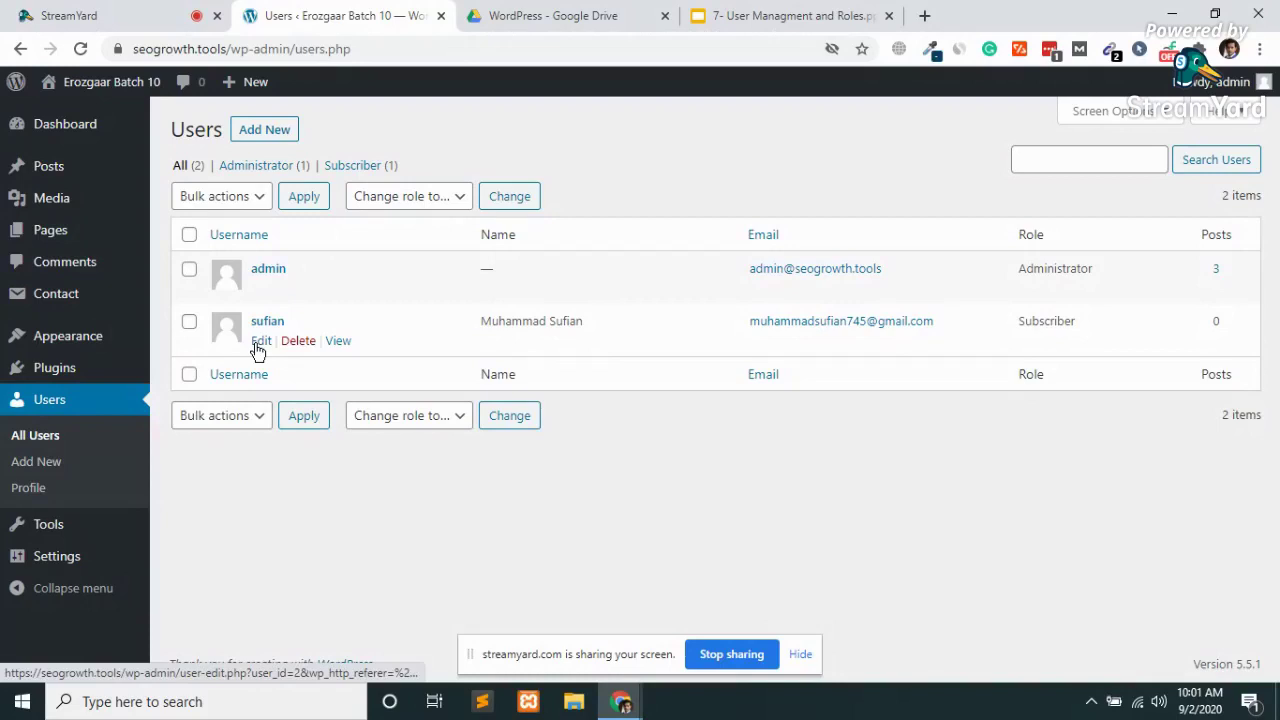
# Change the subscriber's role to Editor, save the user, and return to their Profile window.
pyautogui.click(256, 345)
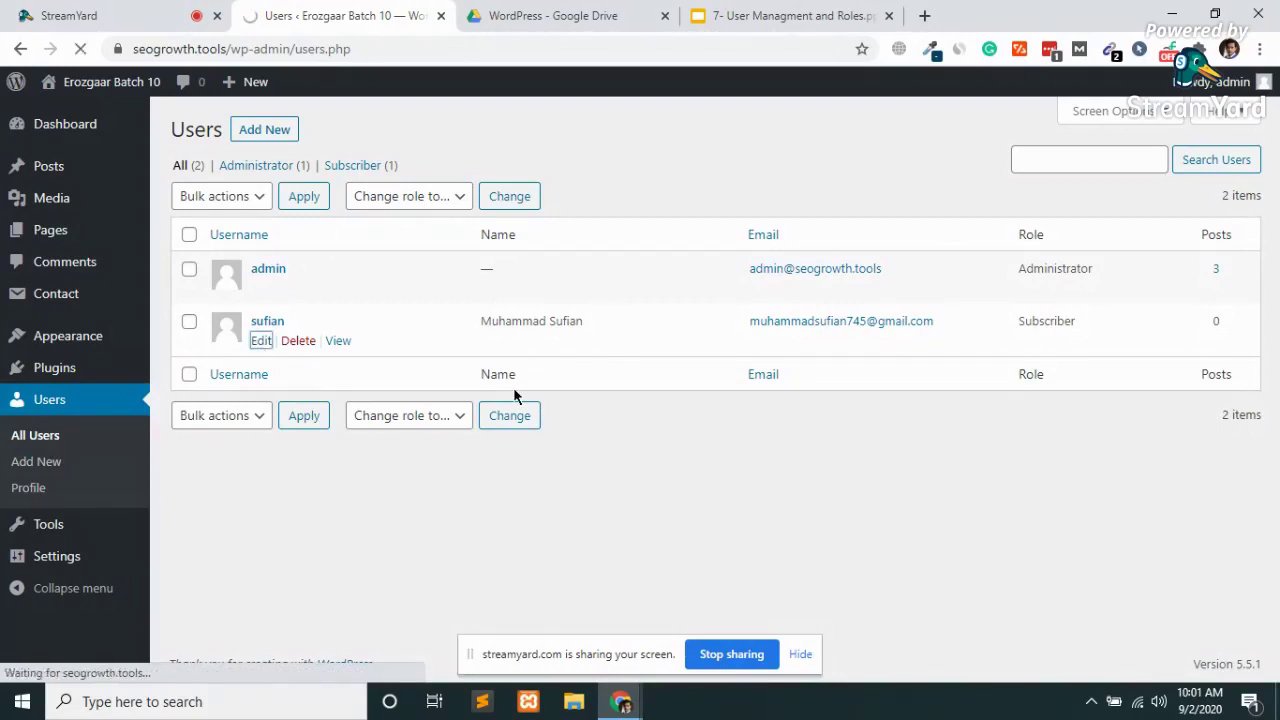
pyautogui.click(769, 12)
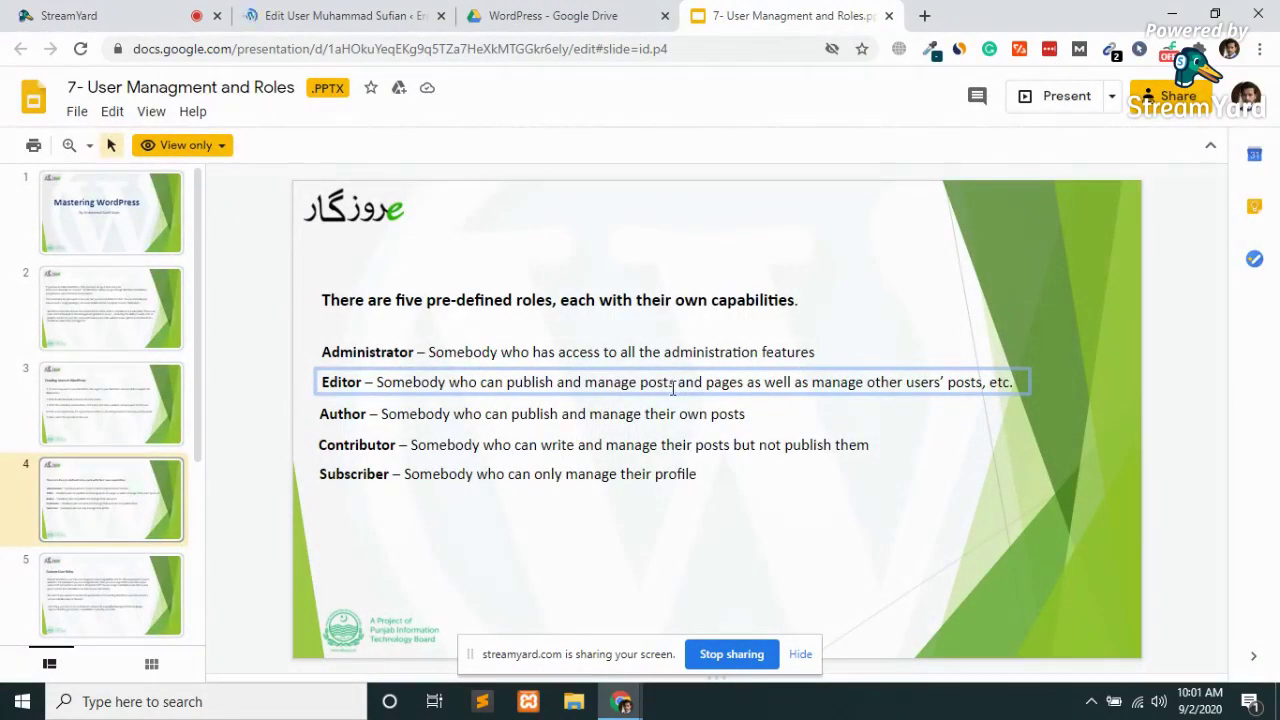
pyautogui.click(362, 8)
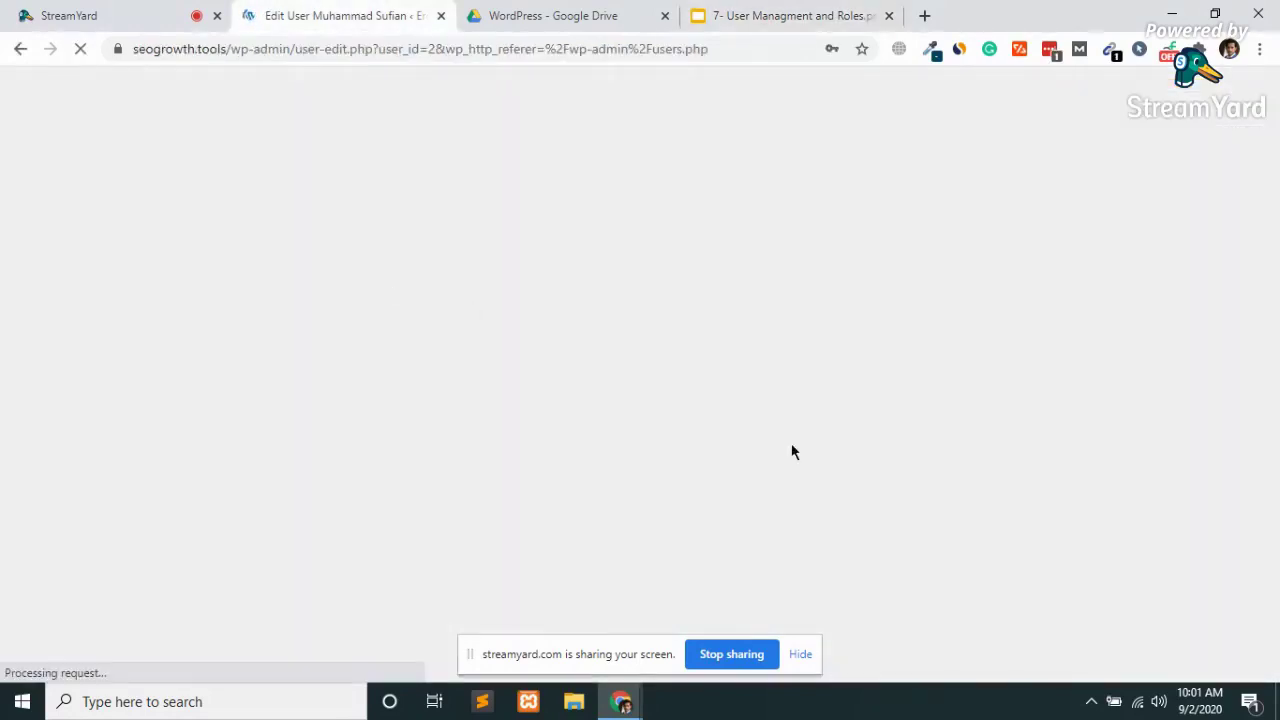
pyautogui.scroll(-3, 791, 449)
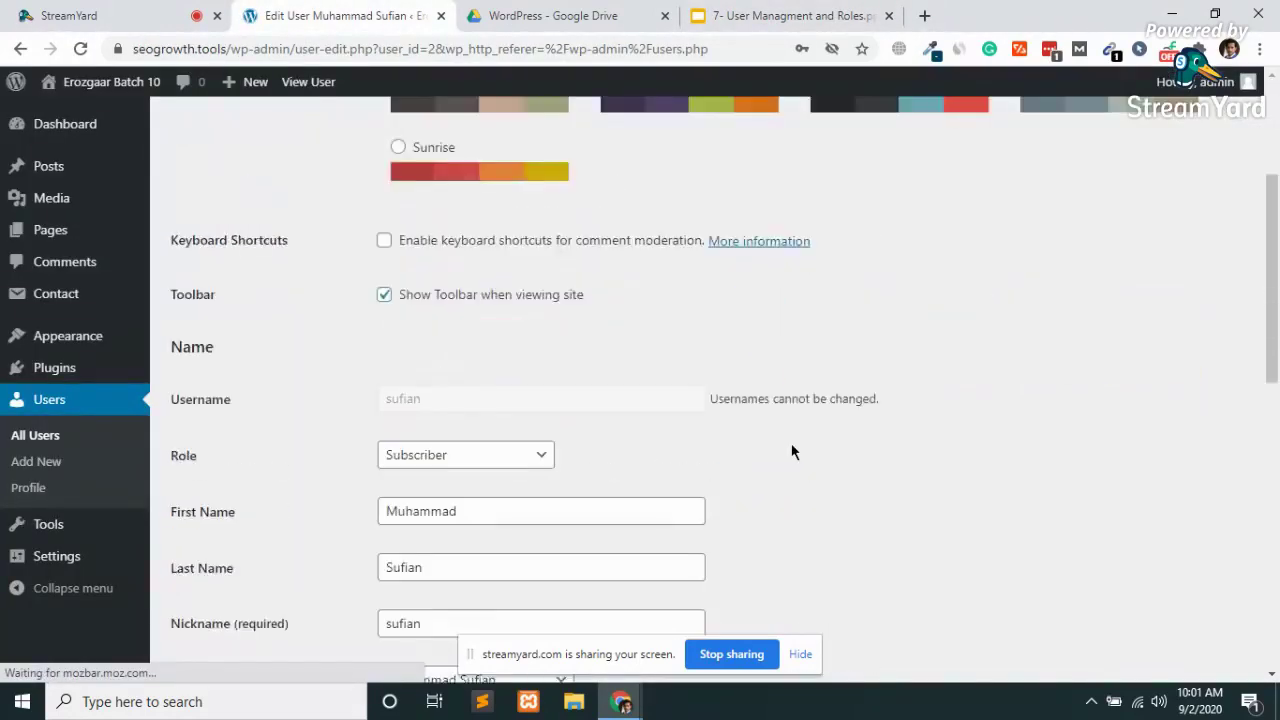
pyautogui.click(436, 394)
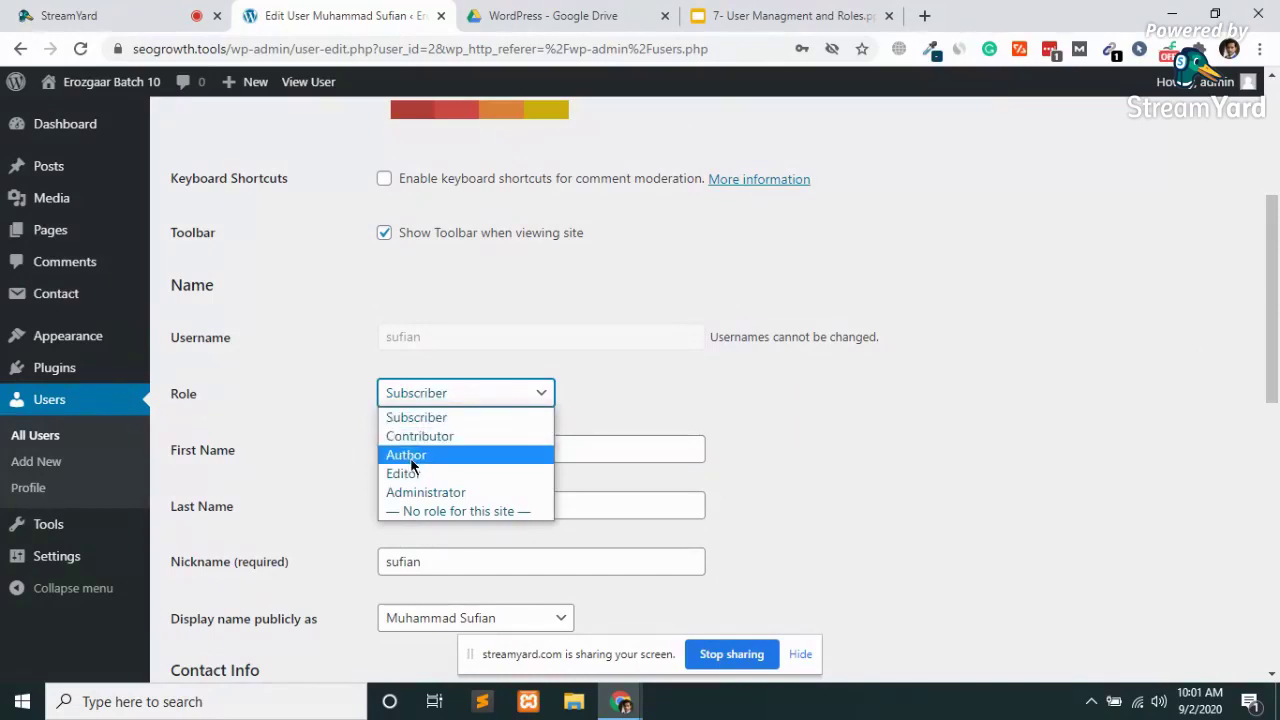
pyautogui.click(405, 473)
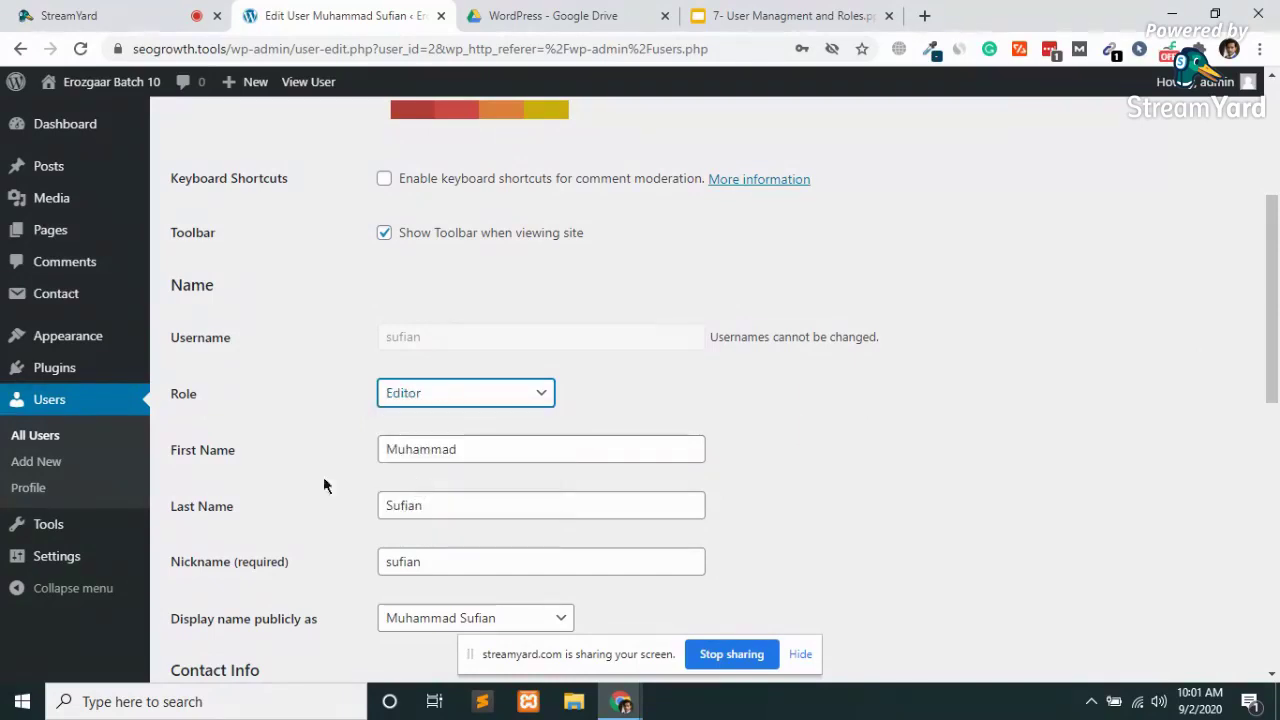
pyautogui.scroll(-3, 300, 480)
pyautogui.scroll(-5, 282, 478)
pyautogui.click(205, 588)
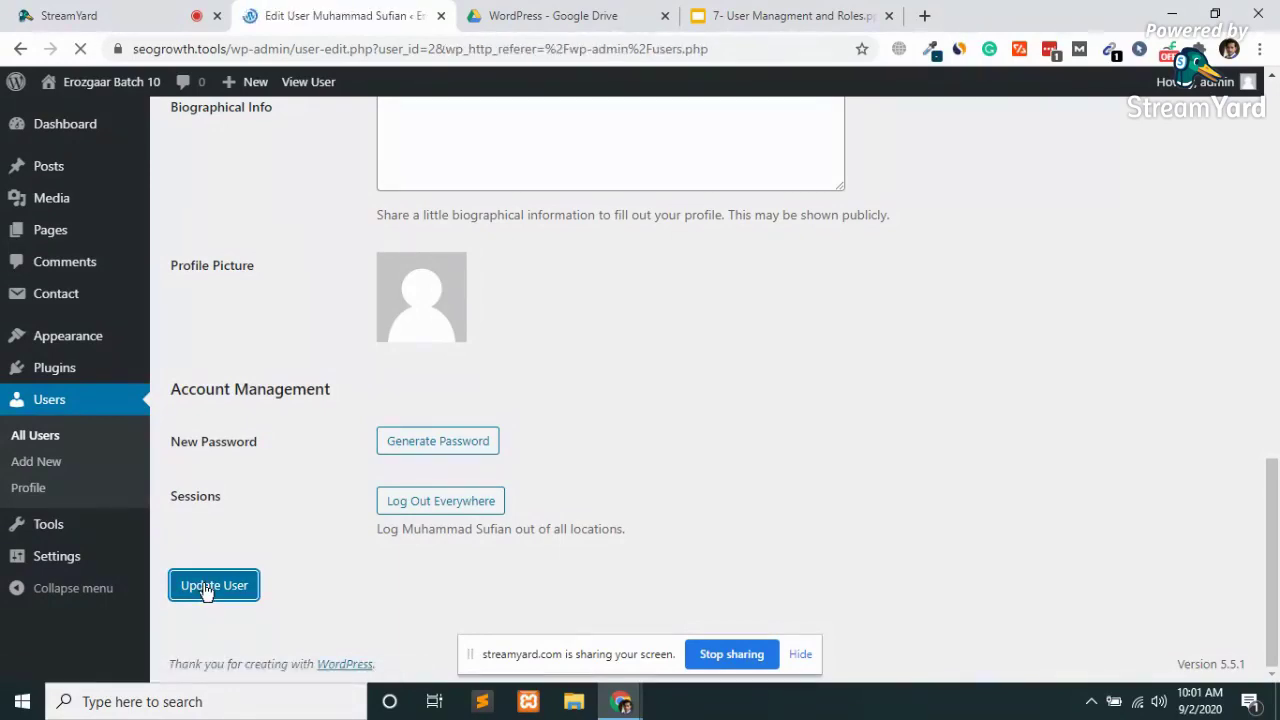
pyautogui.hotkey('alt', 'Tab')
pyautogui.click(89, 14)
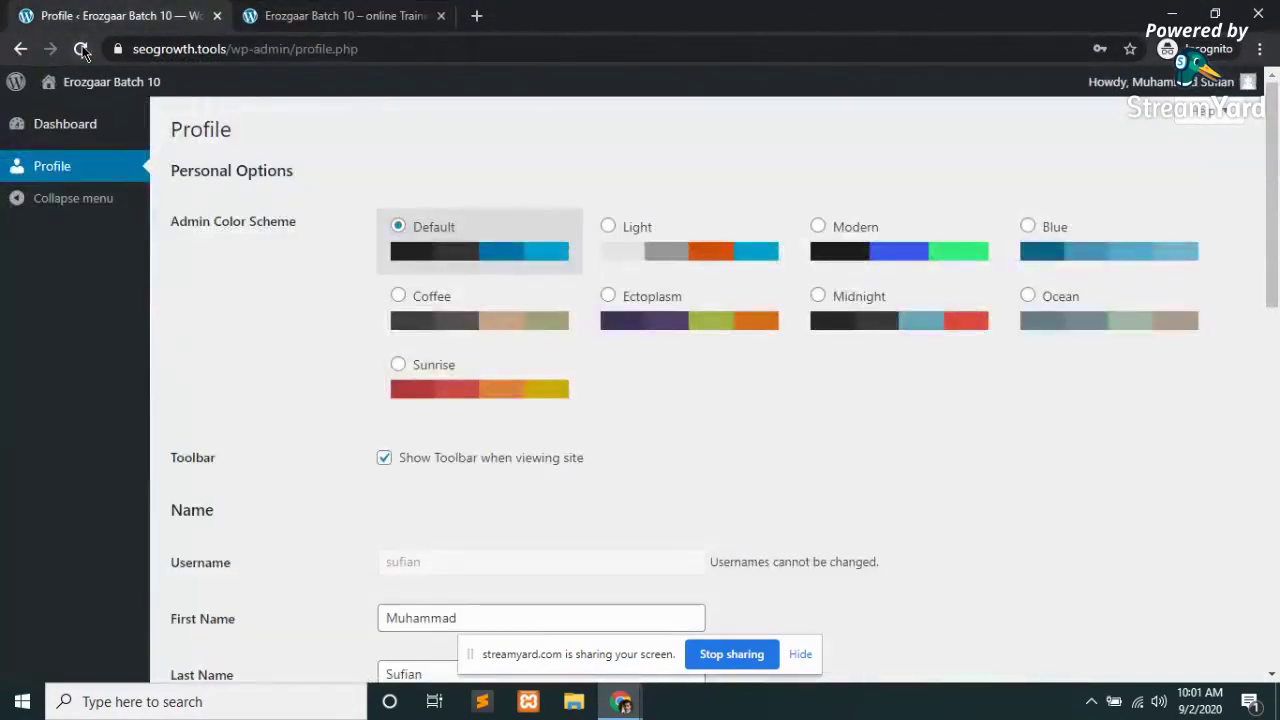
# Reload the user's Profile so the Editor menus appear, then open the admin's All Users list.
pyautogui.click(82, 49)
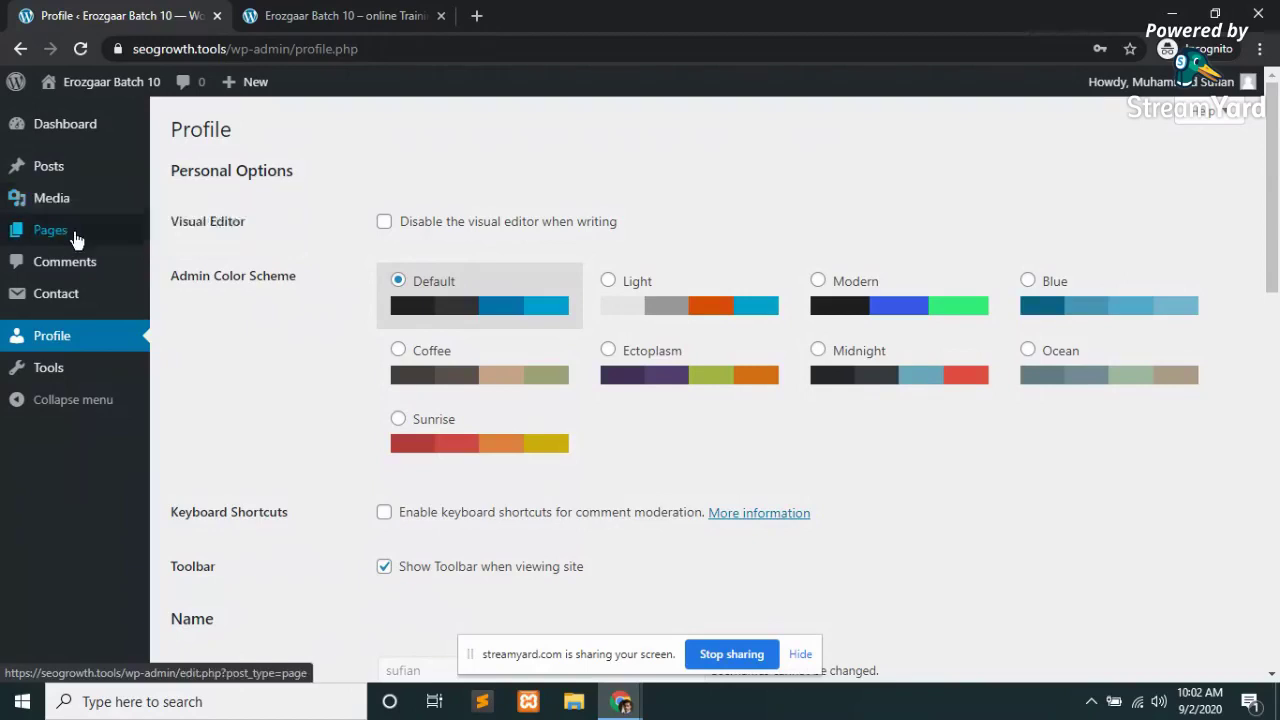
pyautogui.moveTo(77, 240)
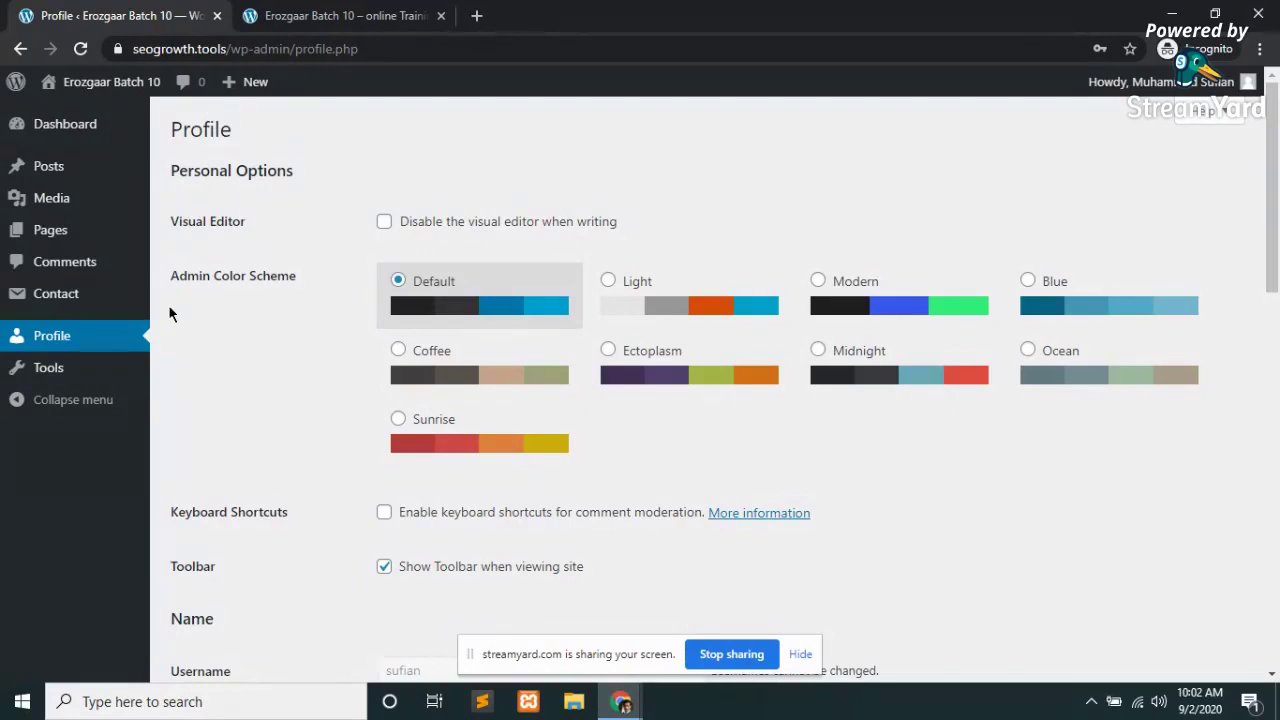
pyautogui.hotkey('alt', 'Tab')
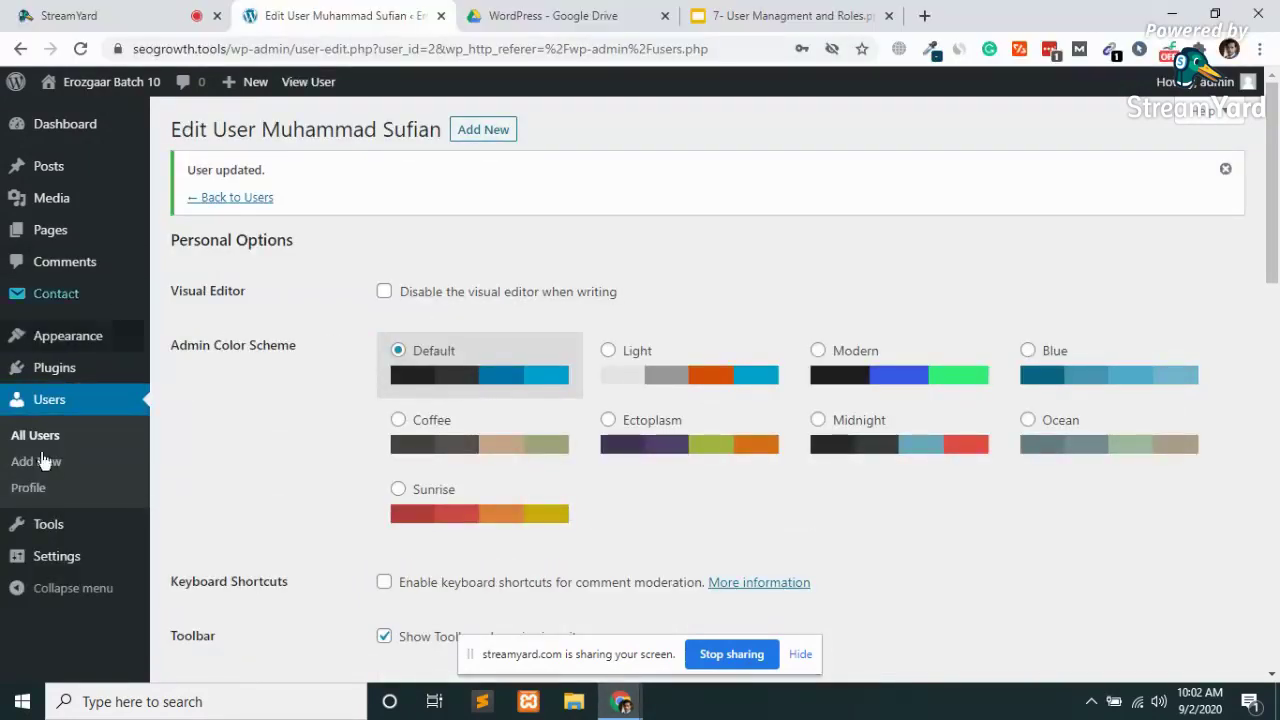
pyautogui.click(24, 440)
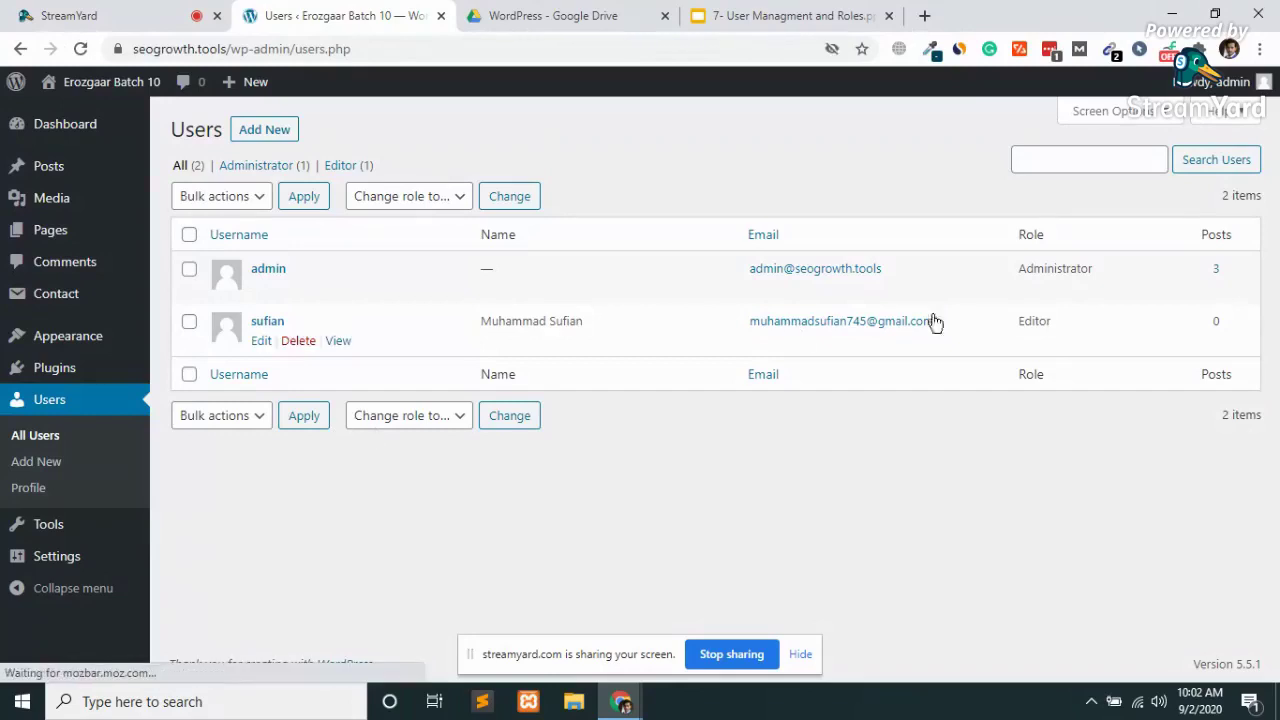
# Check the user's new Posts, Media, Pages and Comments menus against the Editor entry in the users list.
pyautogui.hotkey('alt', 'Tab')
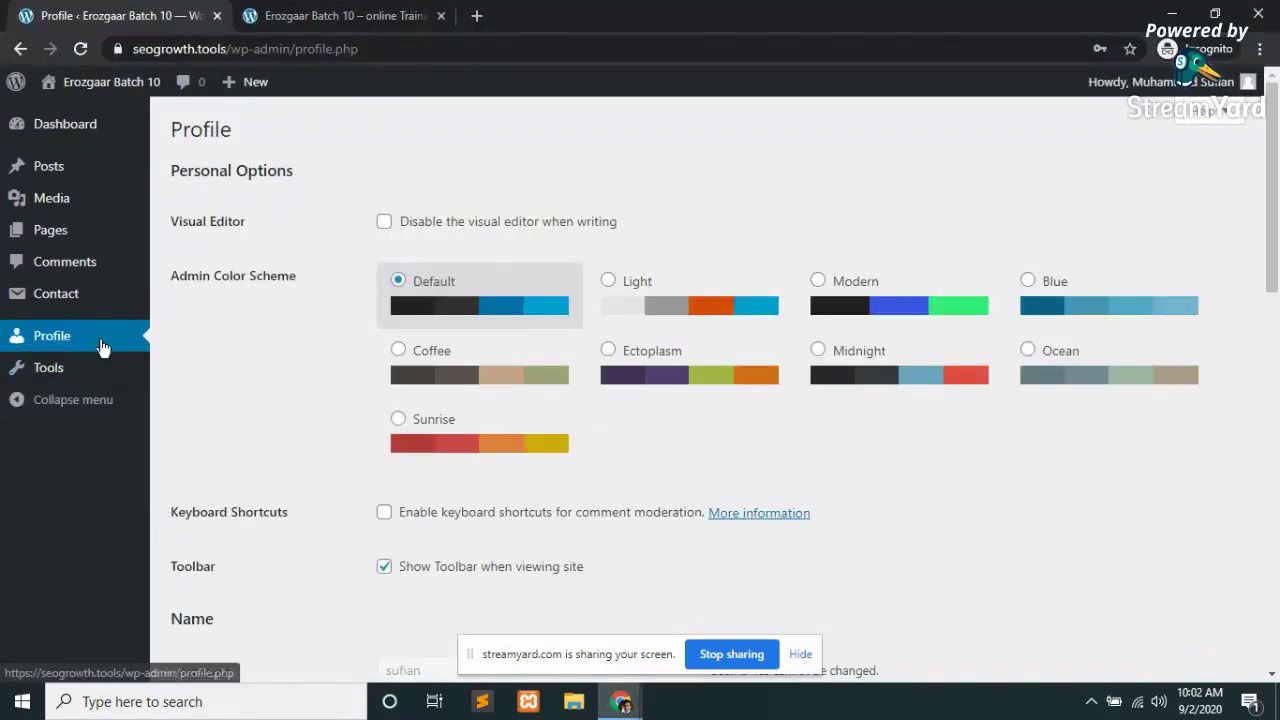
pyautogui.moveTo(66, 170)
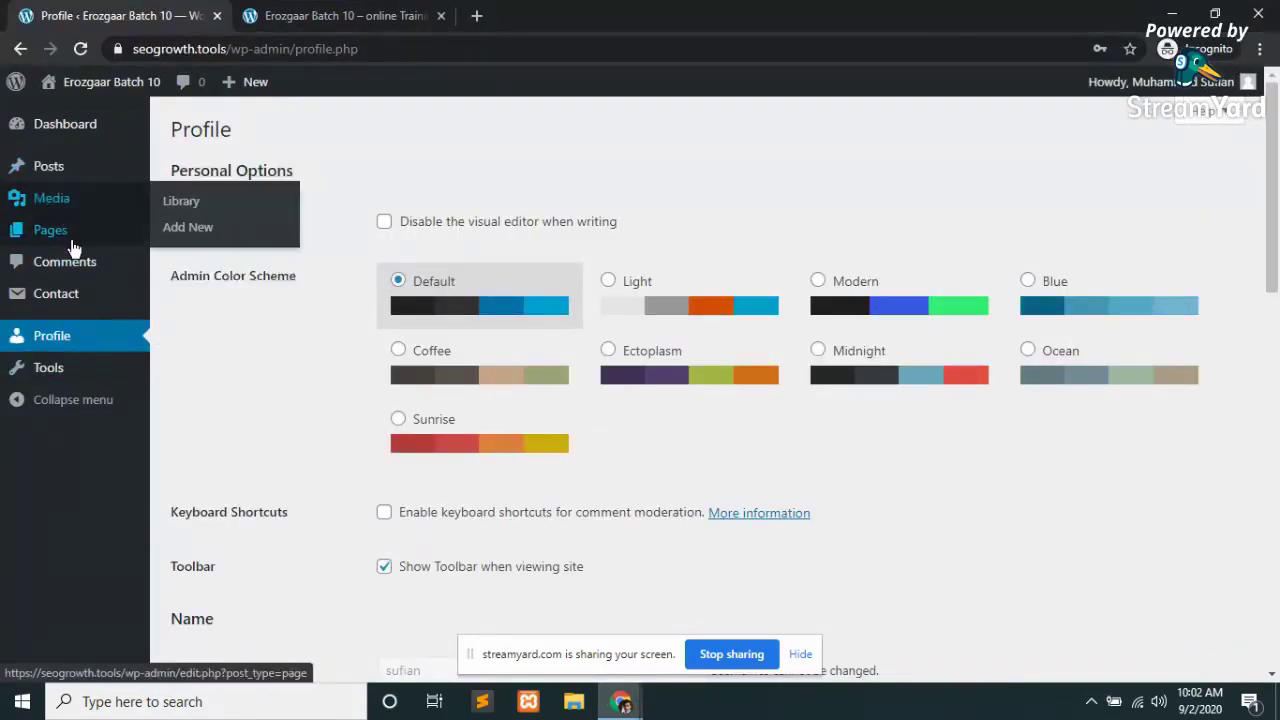
pyautogui.moveTo(72, 212)
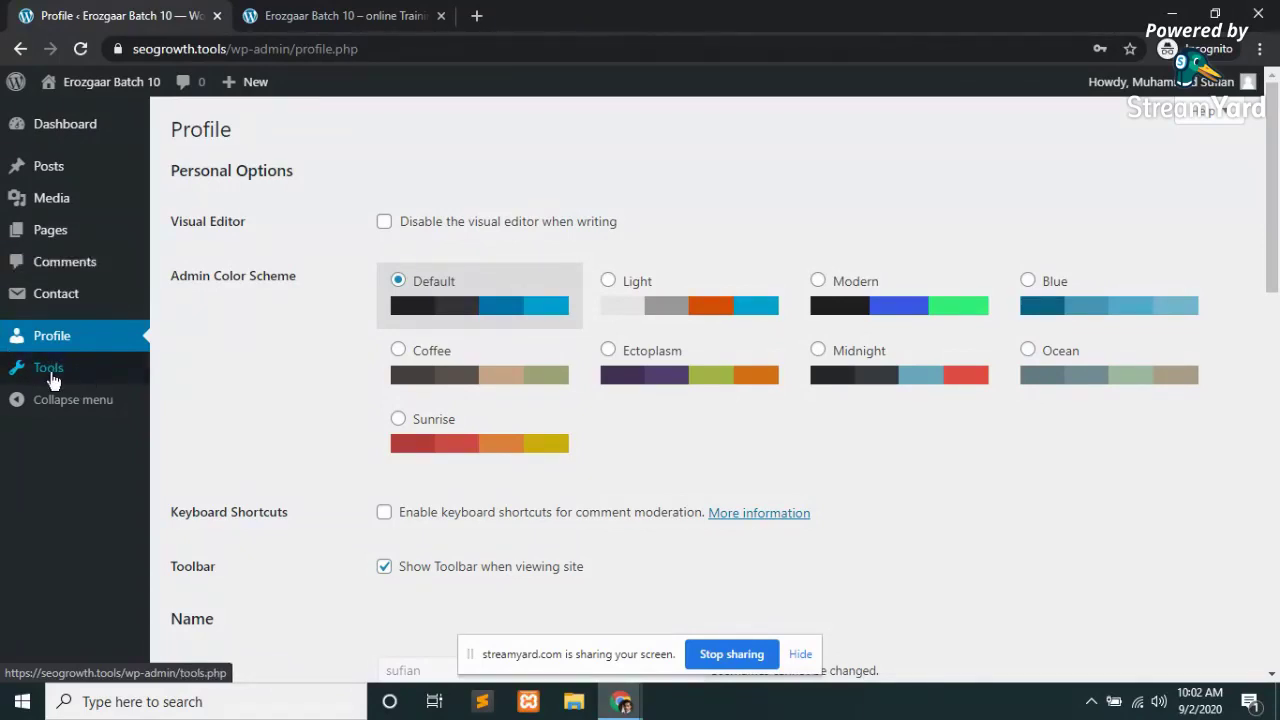
pyautogui.hotkey('alt', 'Tab')
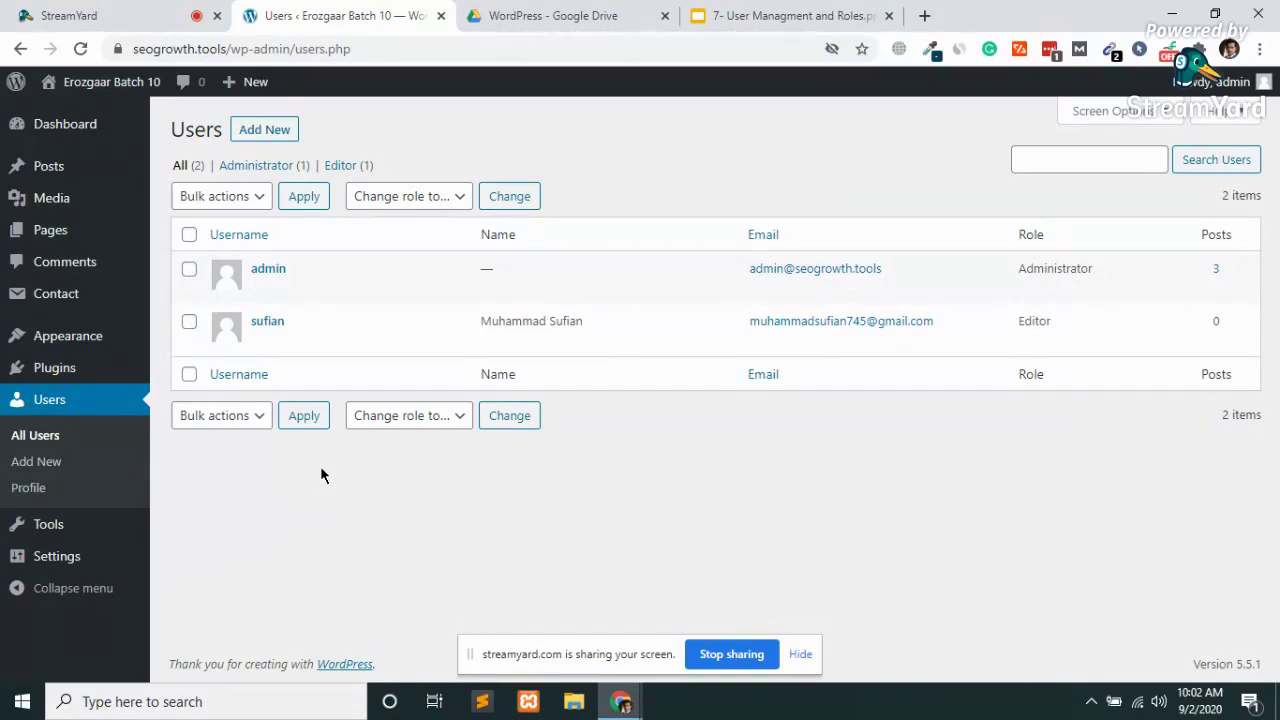
pyautogui.hotkey('alt', 'Tab')
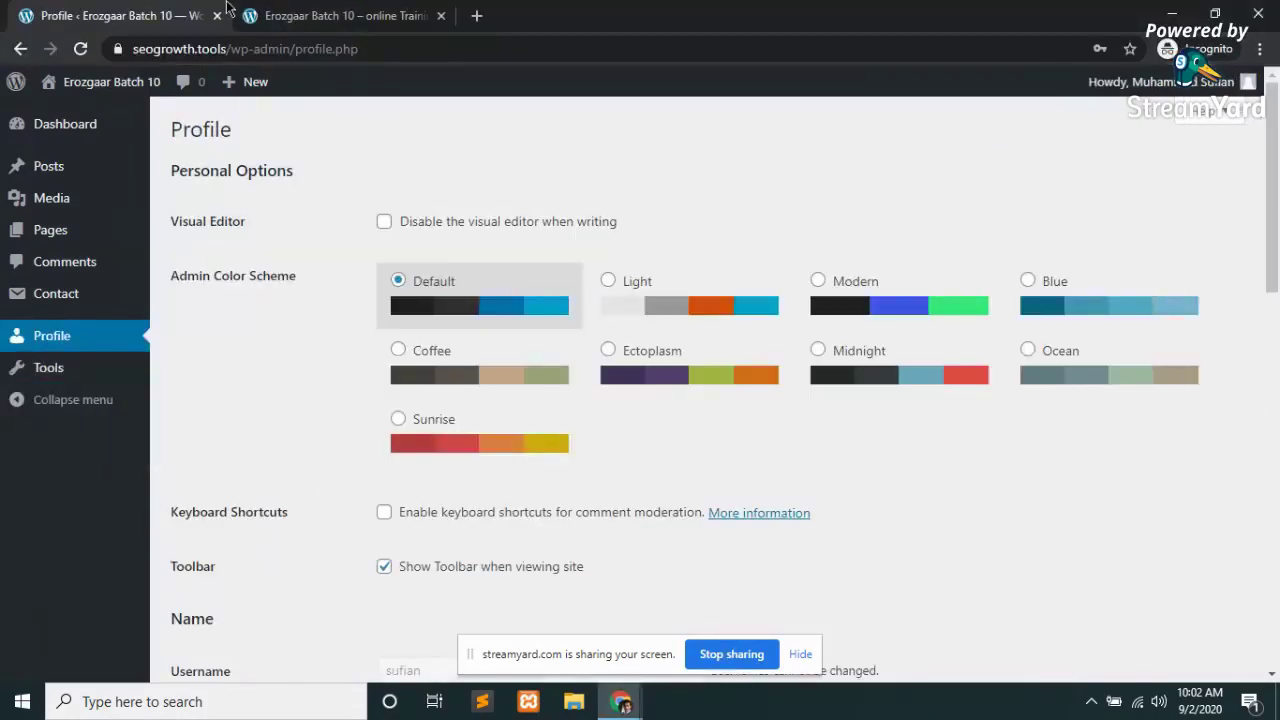
# Close the user's Profile tab and the remaining incognito site tab.
pyautogui.click(217, 16)
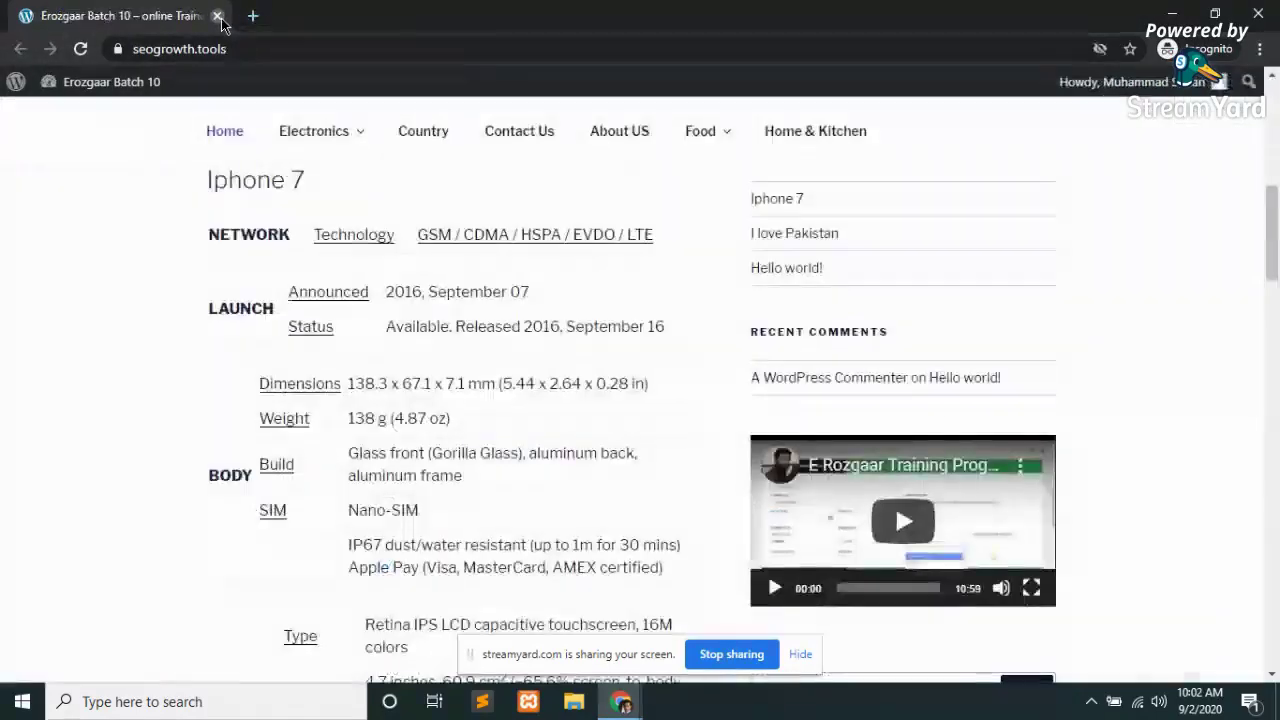
pyautogui.click(217, 16)
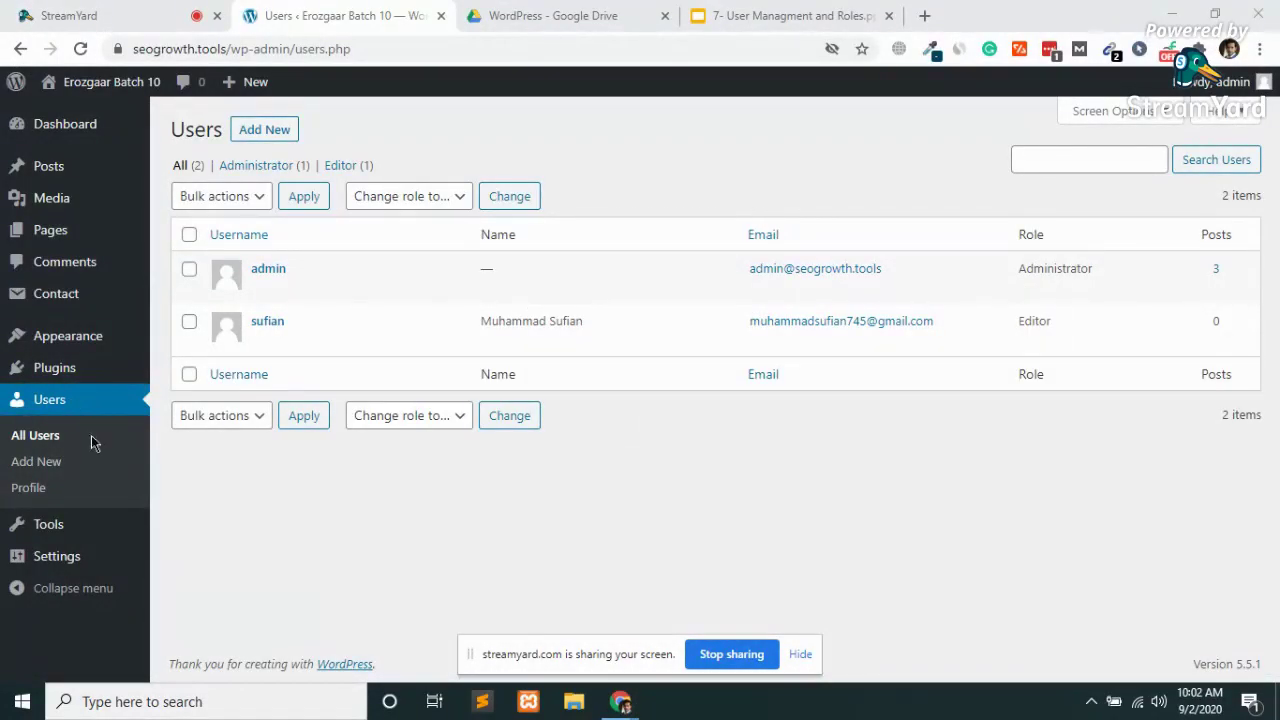
pyautogui.moveTo(40, 527)
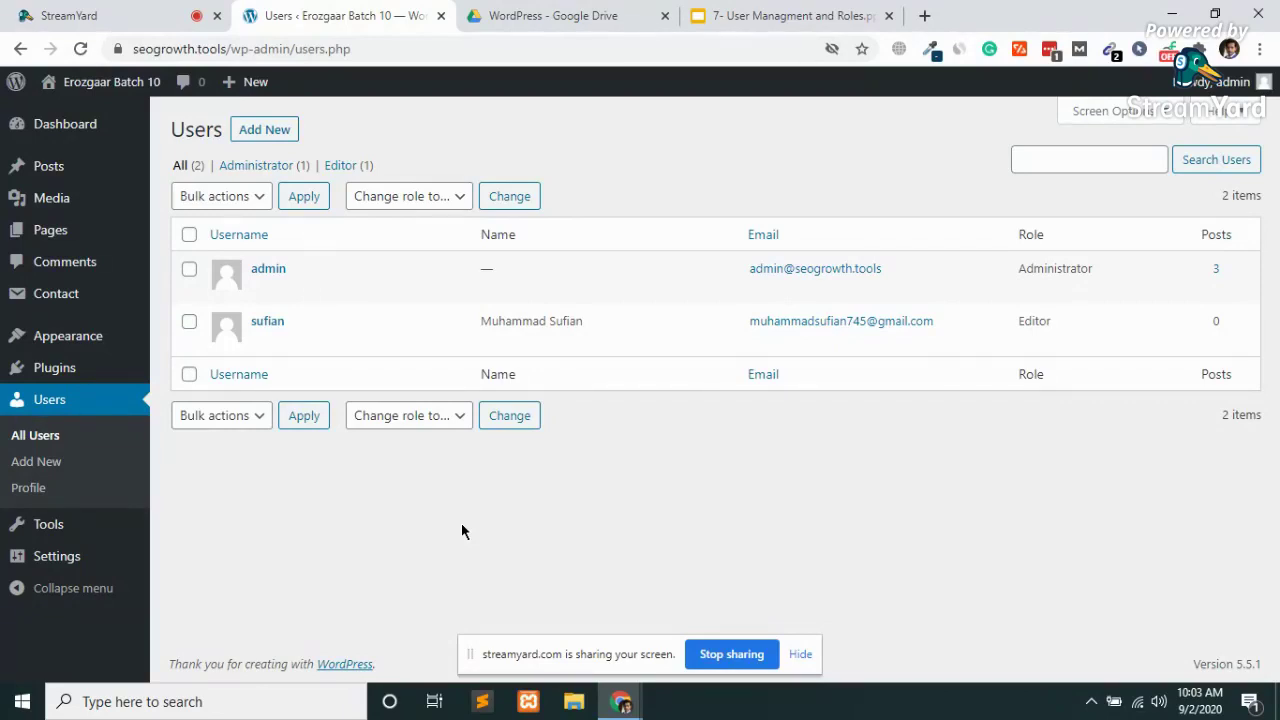
# Load quoteen.com/wp-admin in a new browser tab.
pyautogui.click(924, 16)
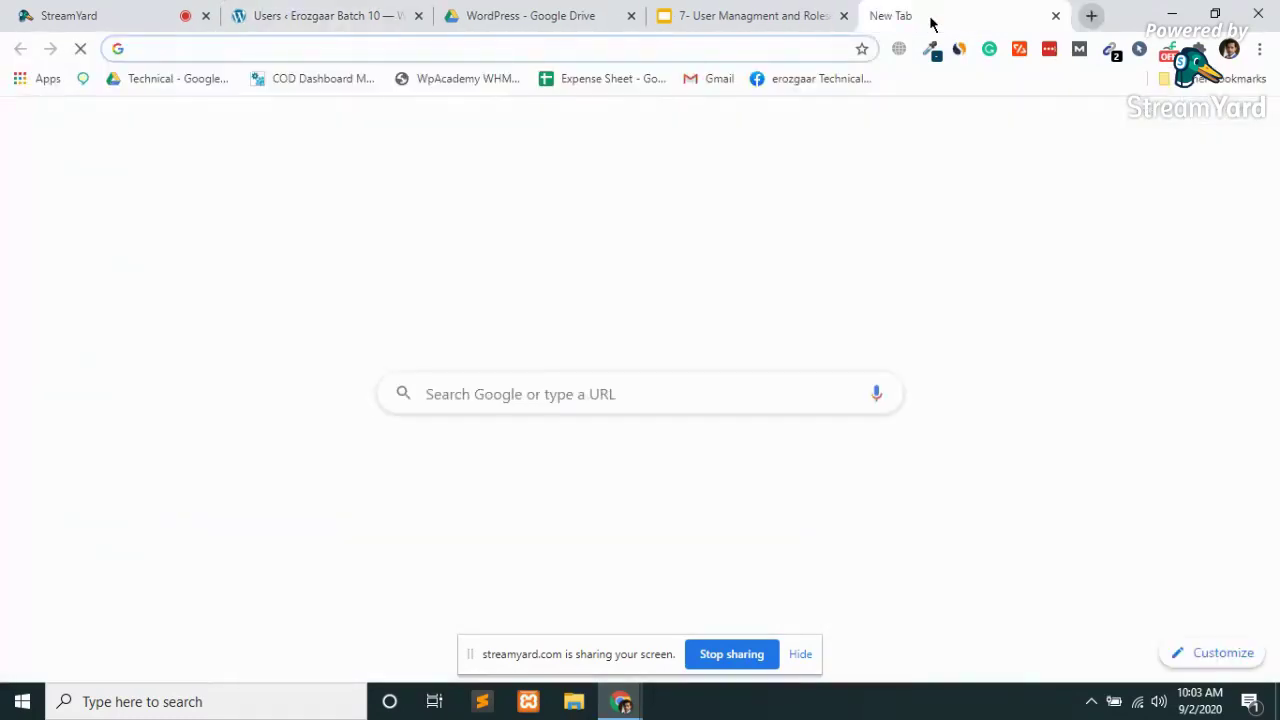
pyautogui.write('quo')
pyautogui.press('Return')
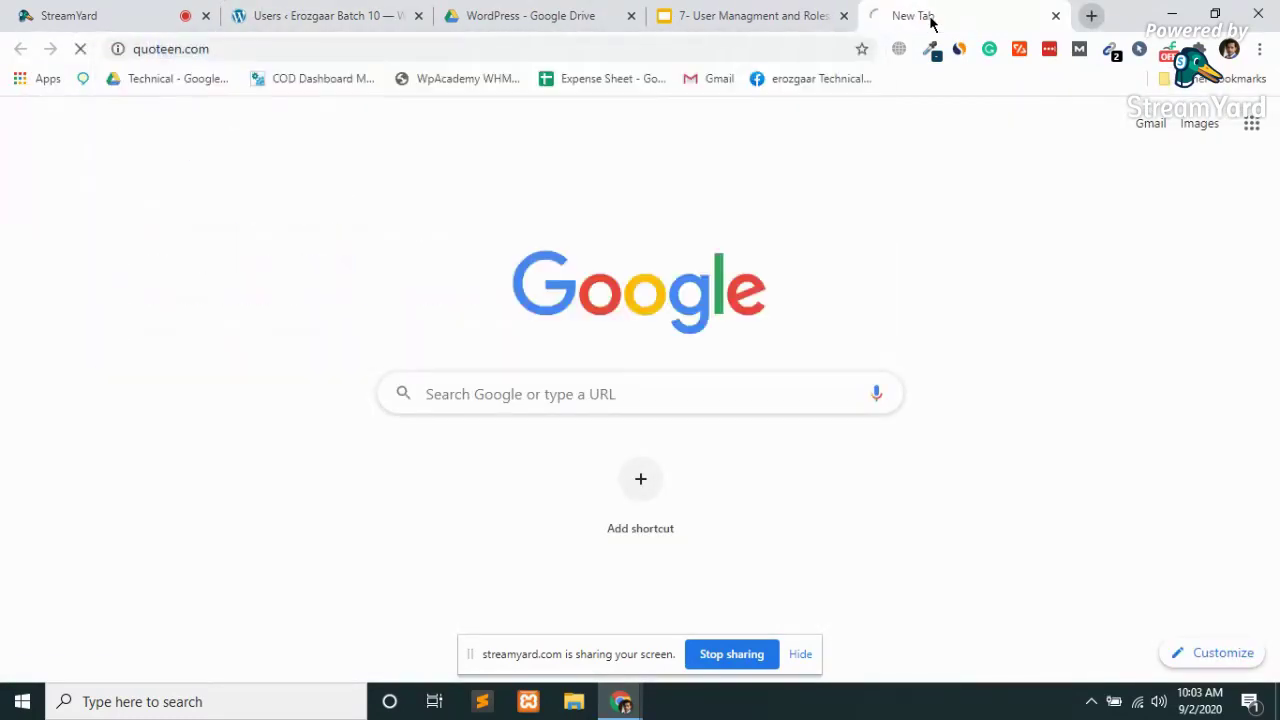
pyautogui.click(384, 50)
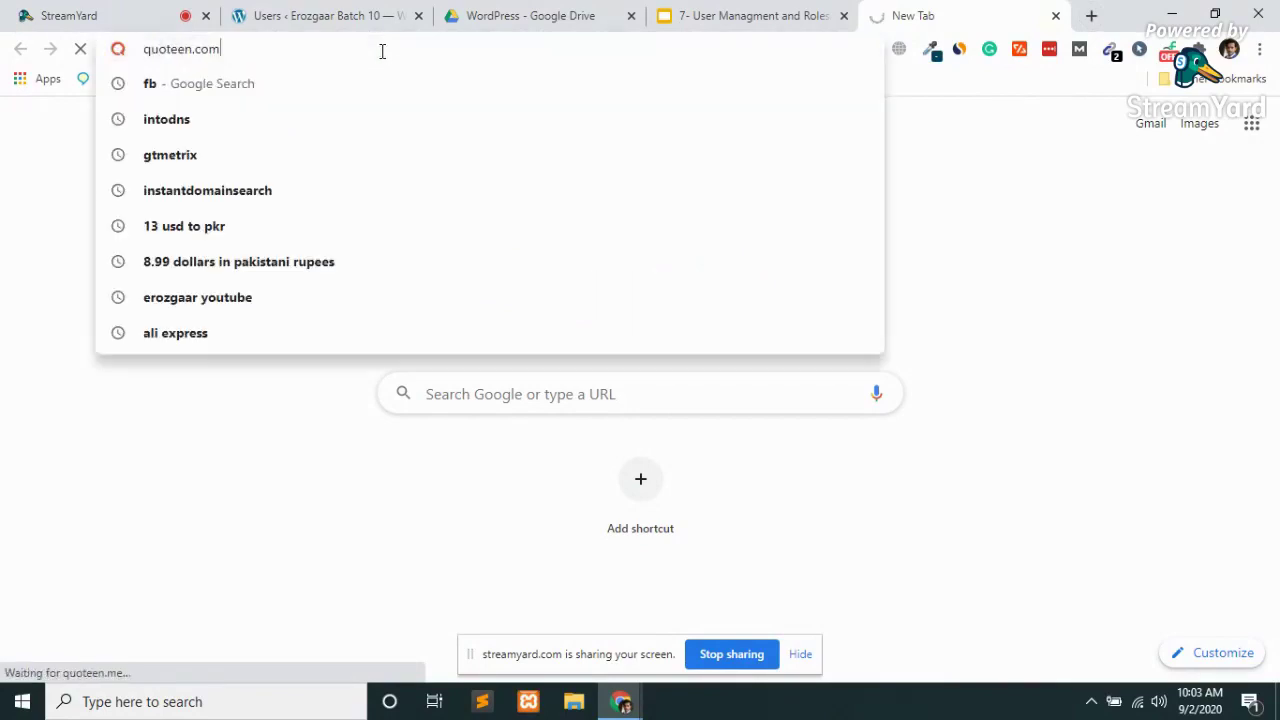
pyautogui.write('/wp')
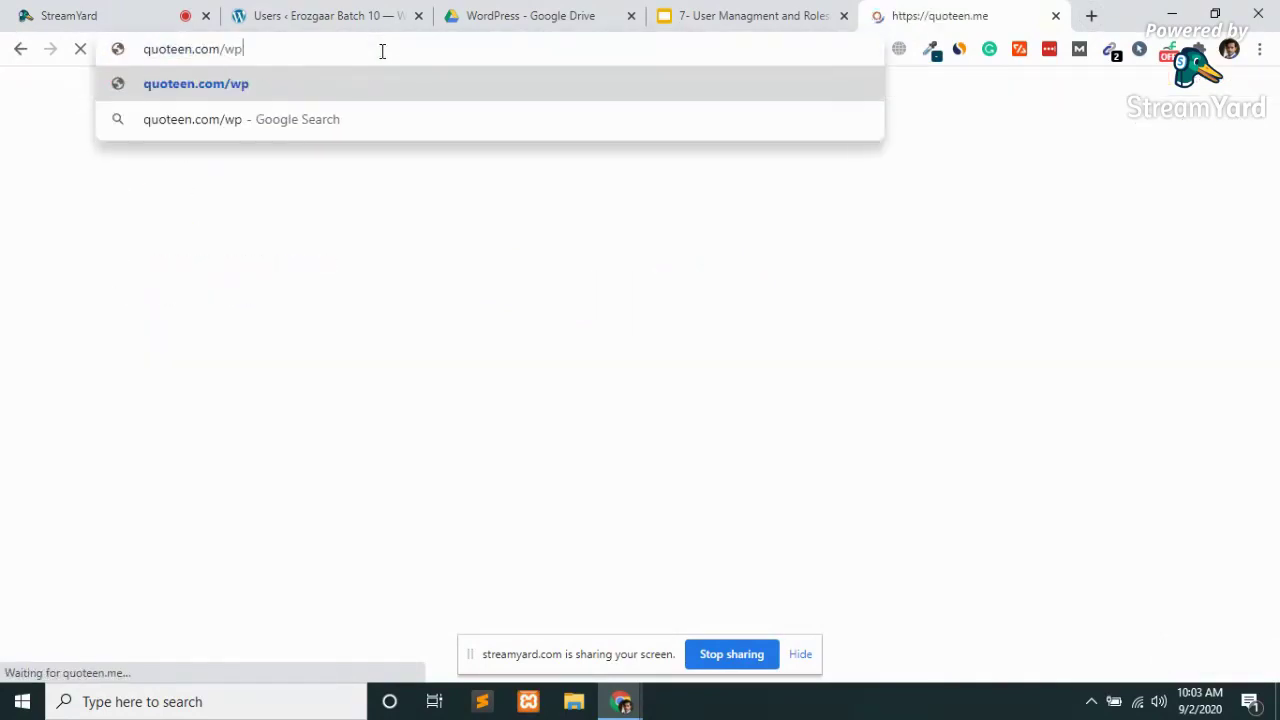
pyautogui.write('-admin')
pyautogui.press('Return')
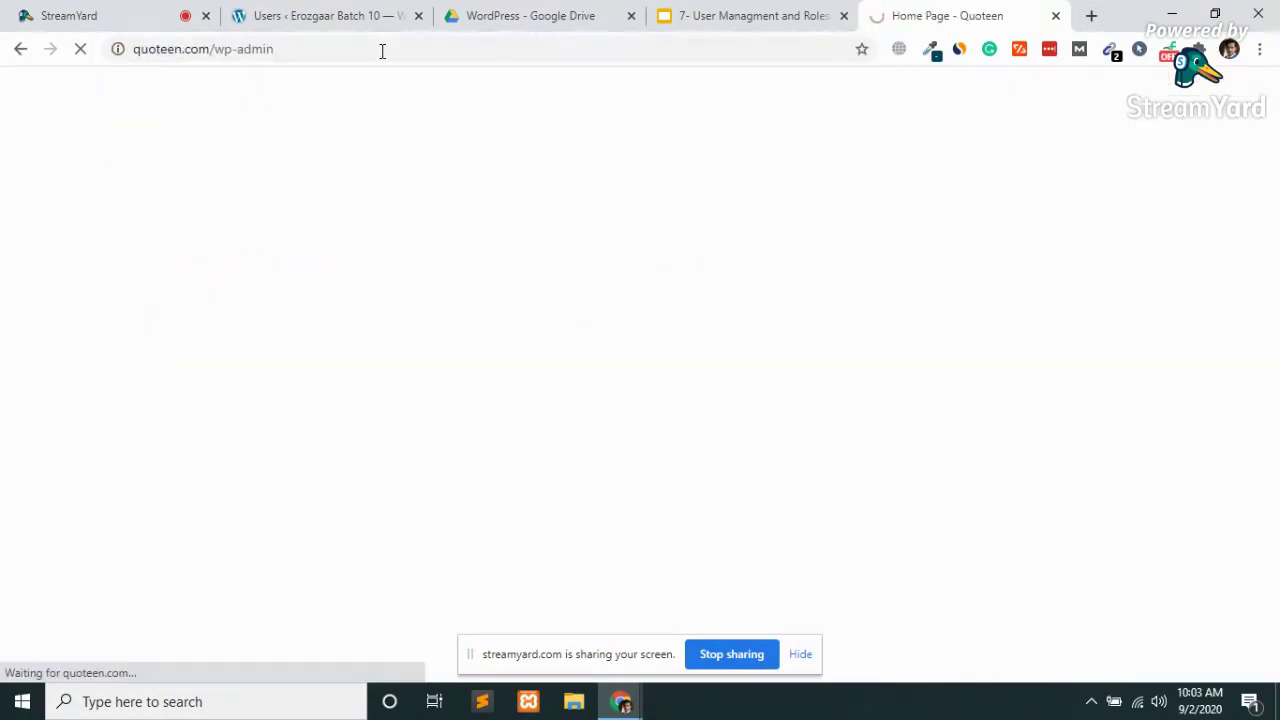
# Open the Erozgaar site's posts list, then log in to the Quoteen admin with the saved credentials.
pyautogui.click(340, 12)
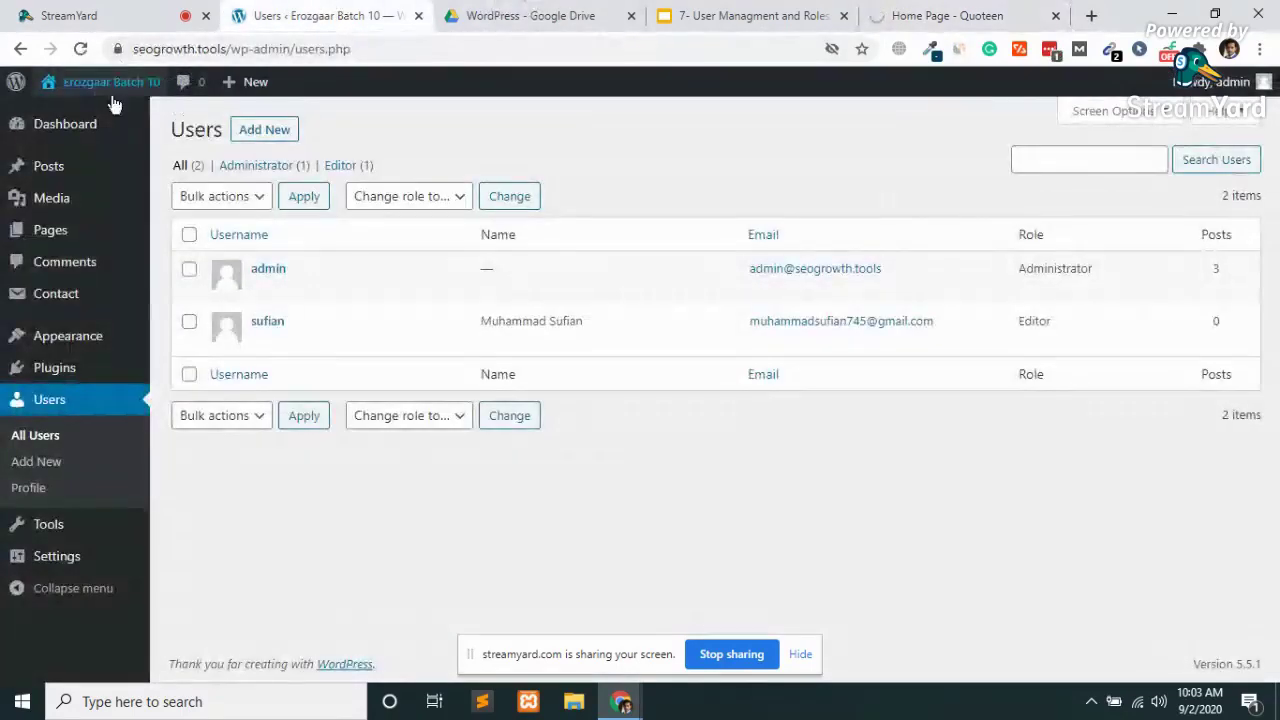
pyautogui.moveTo(214, 354)
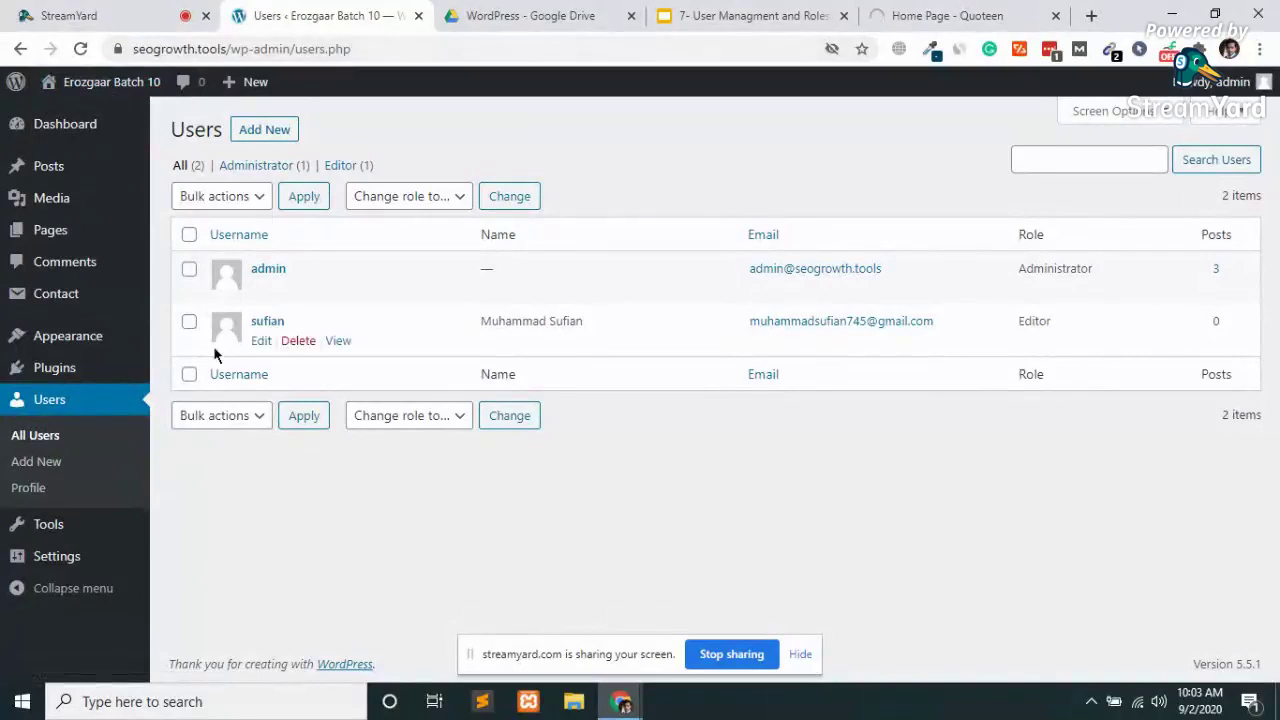
pyautogui.click(46, 166)
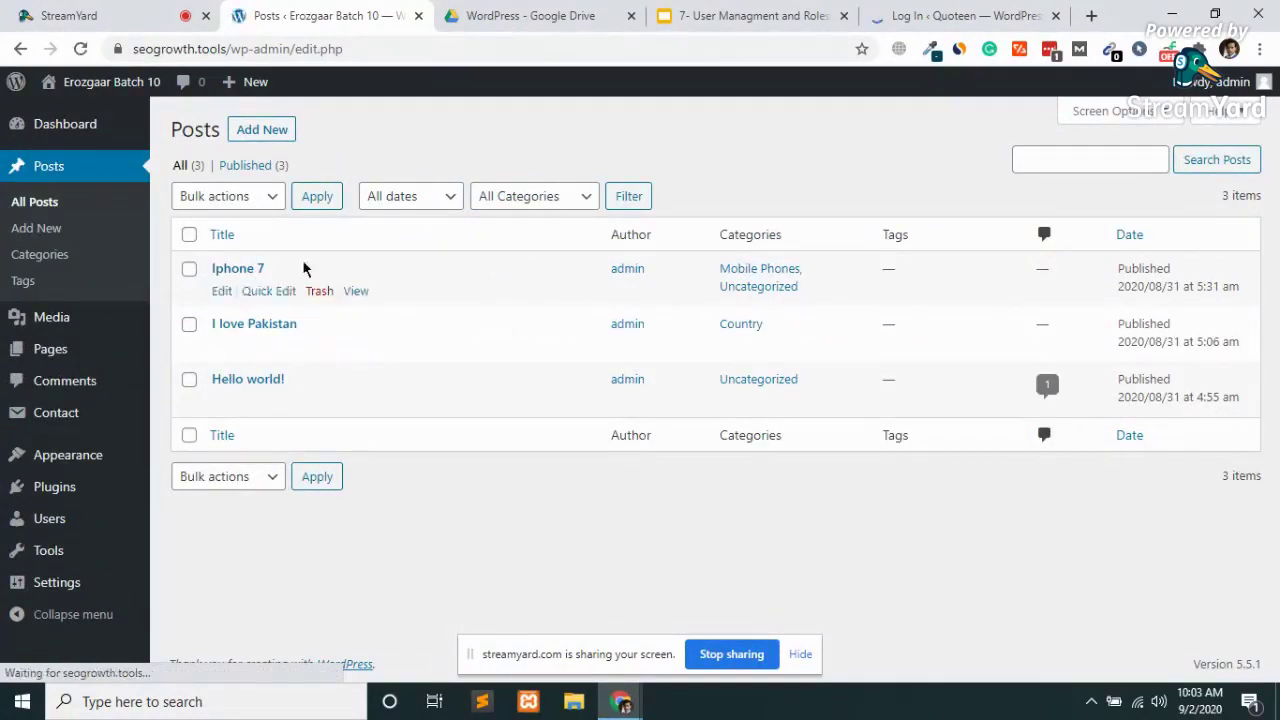
pyautogui.click(1030, 12)
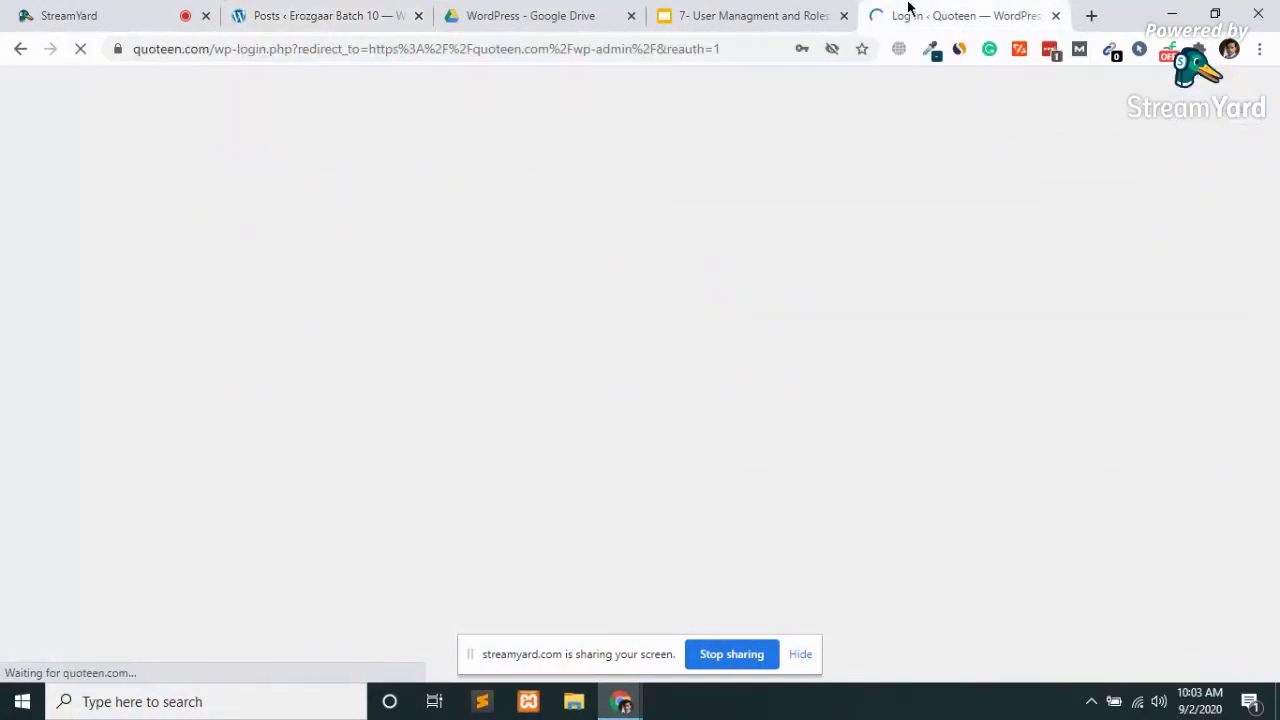
pyautogui.click(738, 463)
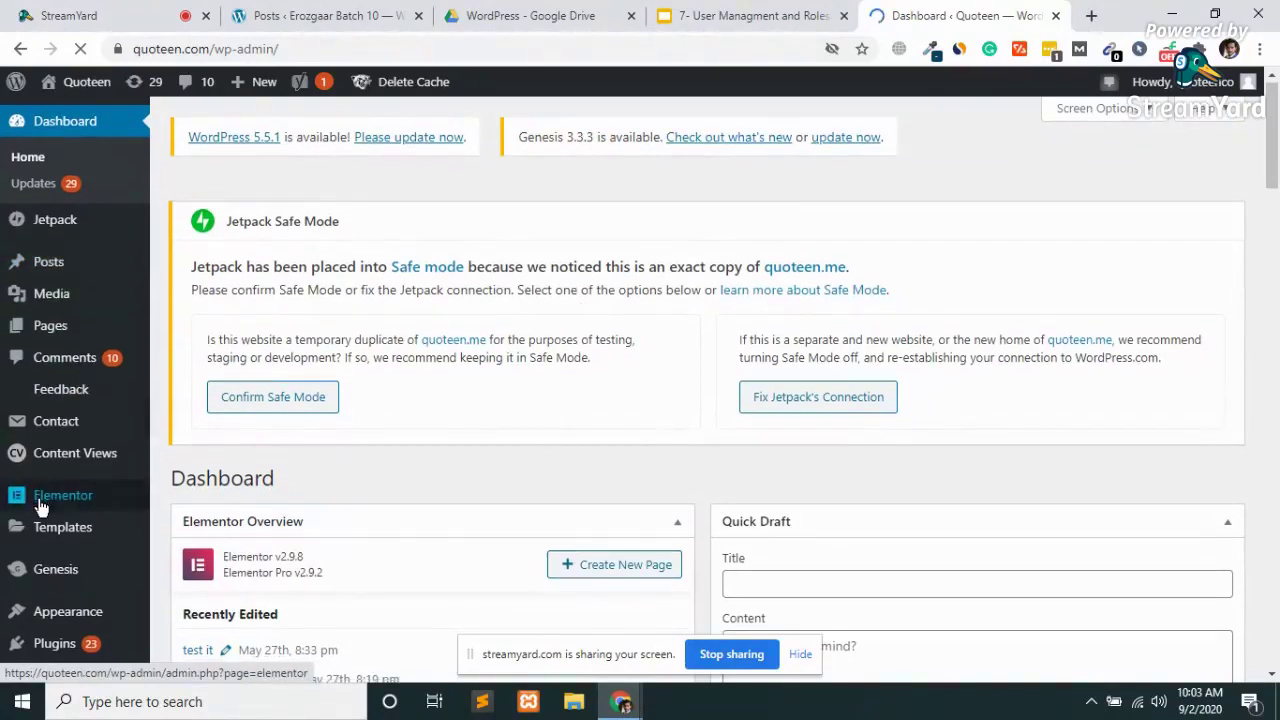
# Go to the Quoteen site's Tools > Export page.
pyautogui.scroll(-5, 40, 505)
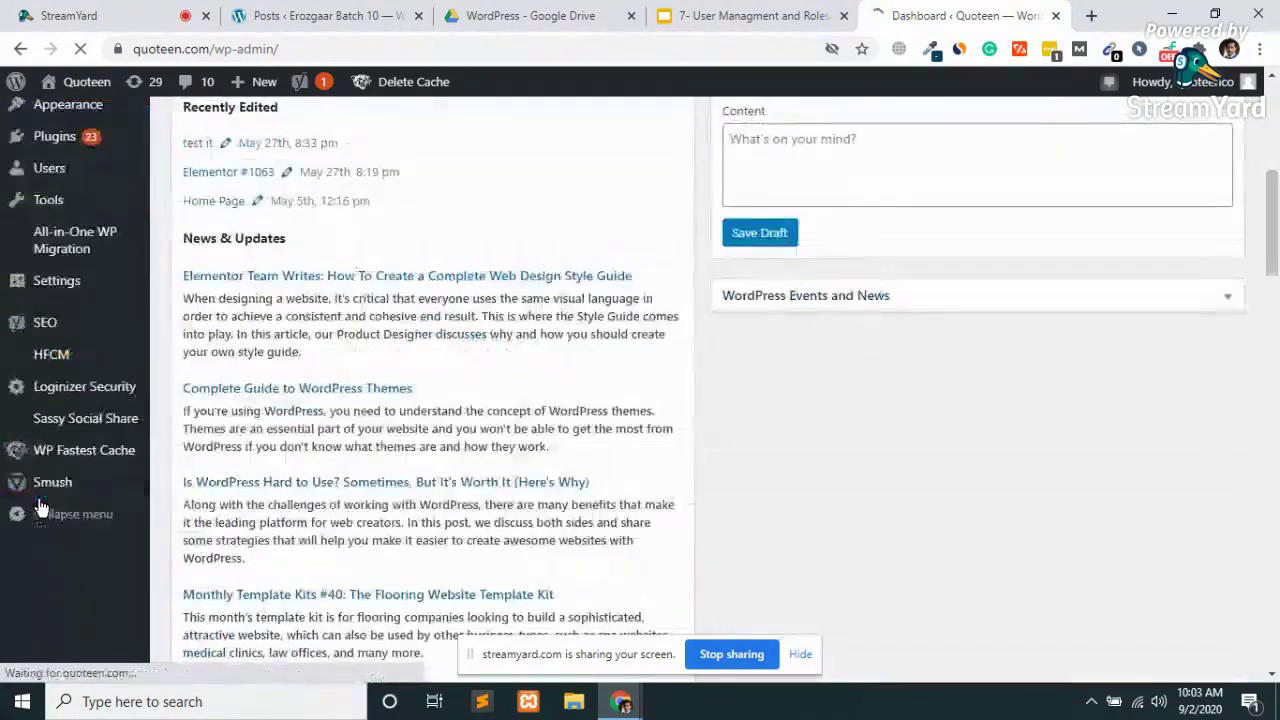
pyautogui.scroll(2, 57, 421)
pyautogui.click(57, 395)
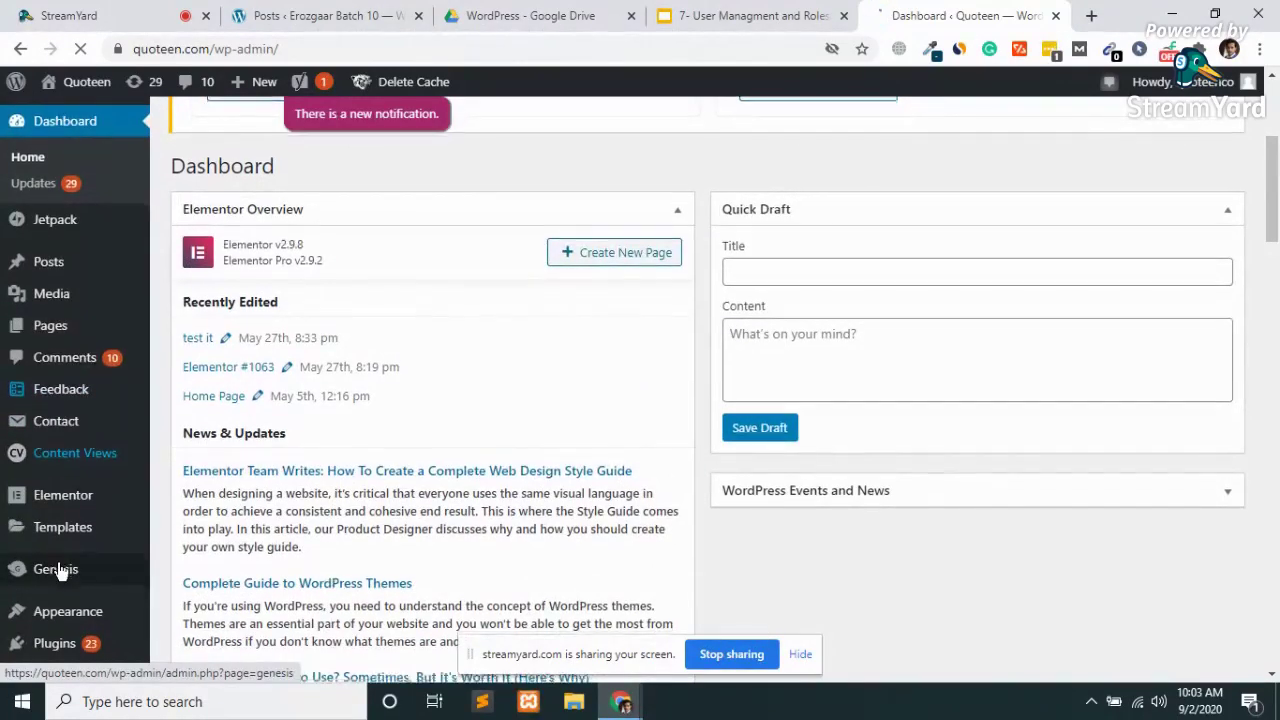
pyautogui.scroll(-2, 57, 566)
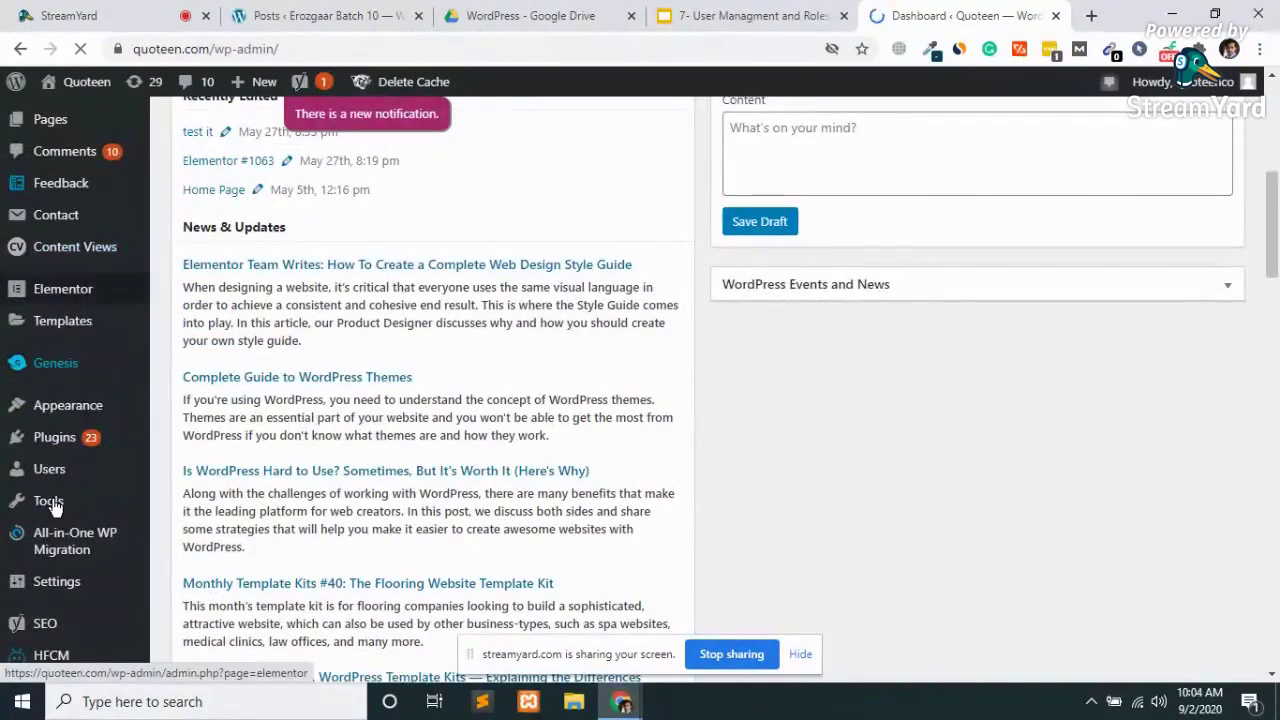
pyautogui.moveTo(55, 507)
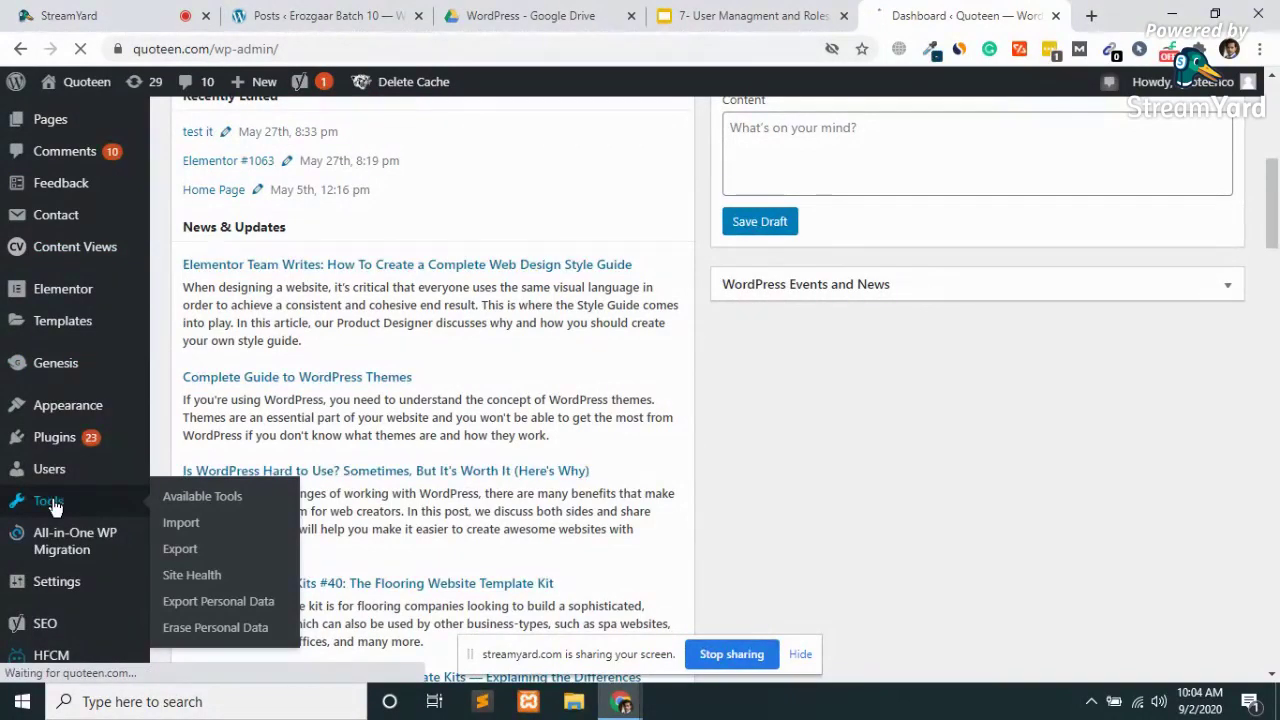
pyautogui.click(184, 556)
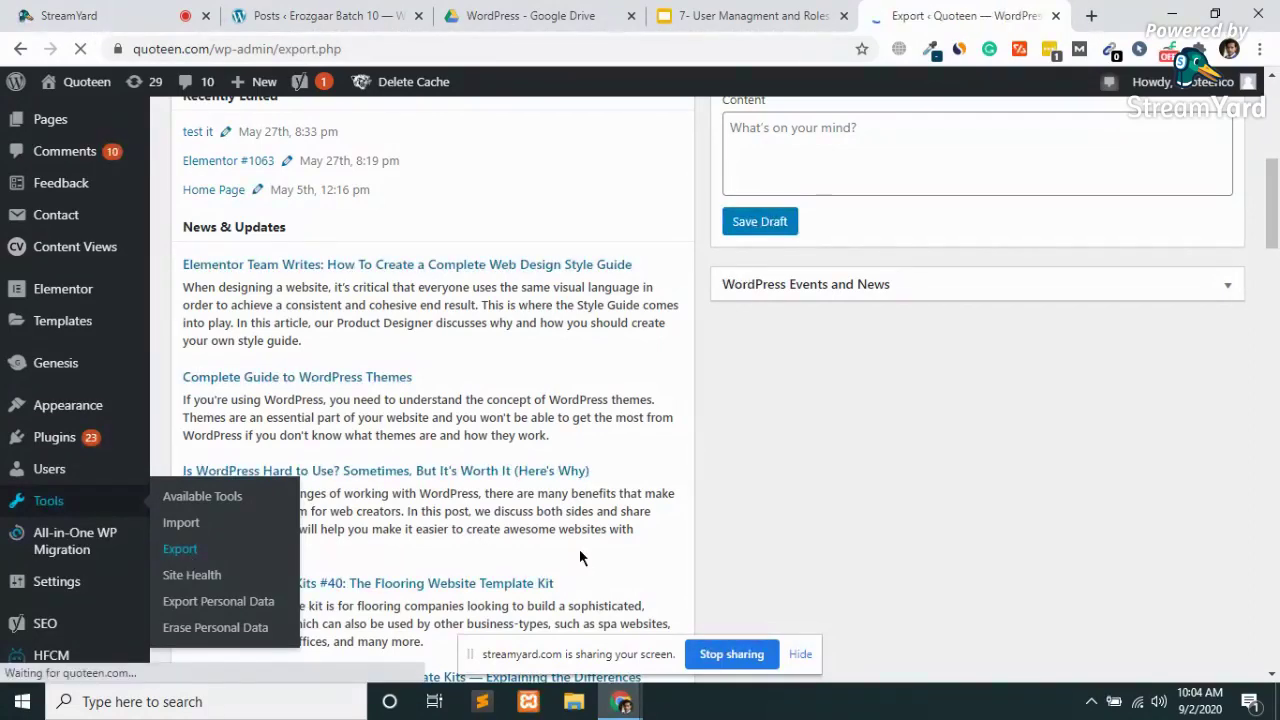
# Export Posts only with all categories, authors and statuses, and download the export file.
pyautogui.scroll(-1, 579, 549)
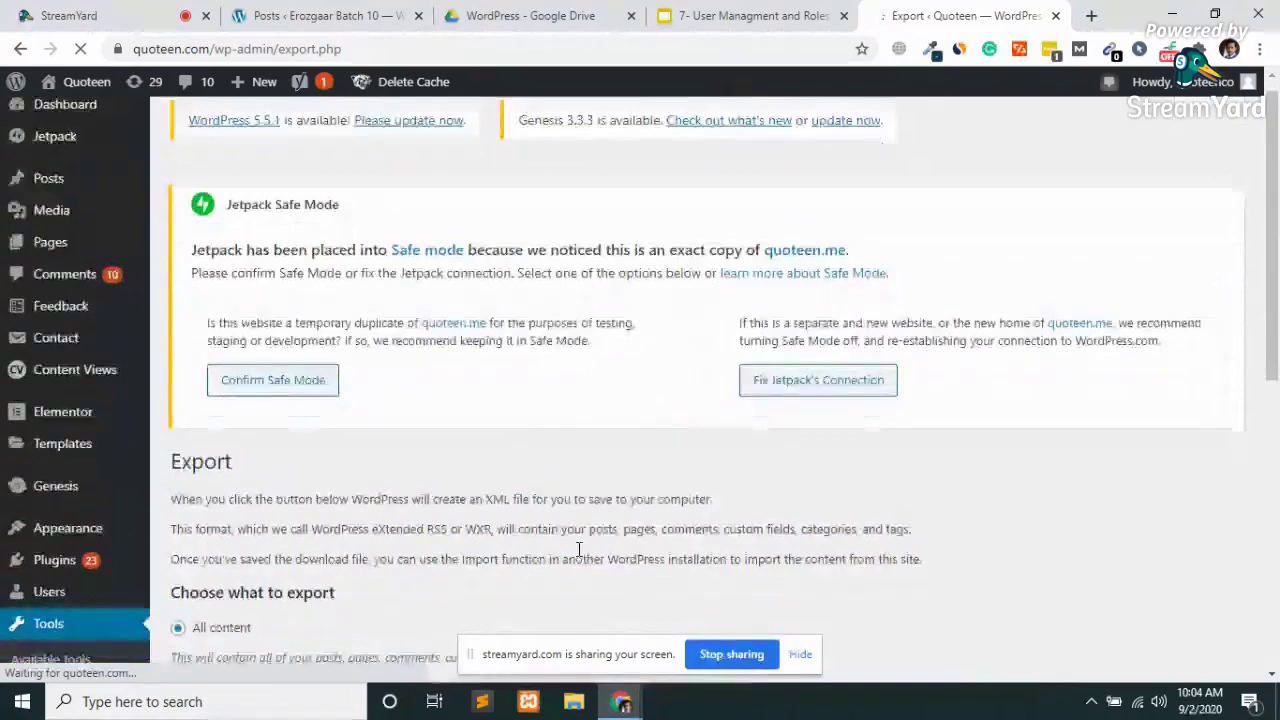
pyautogui.scroll(-6, 579, 549)
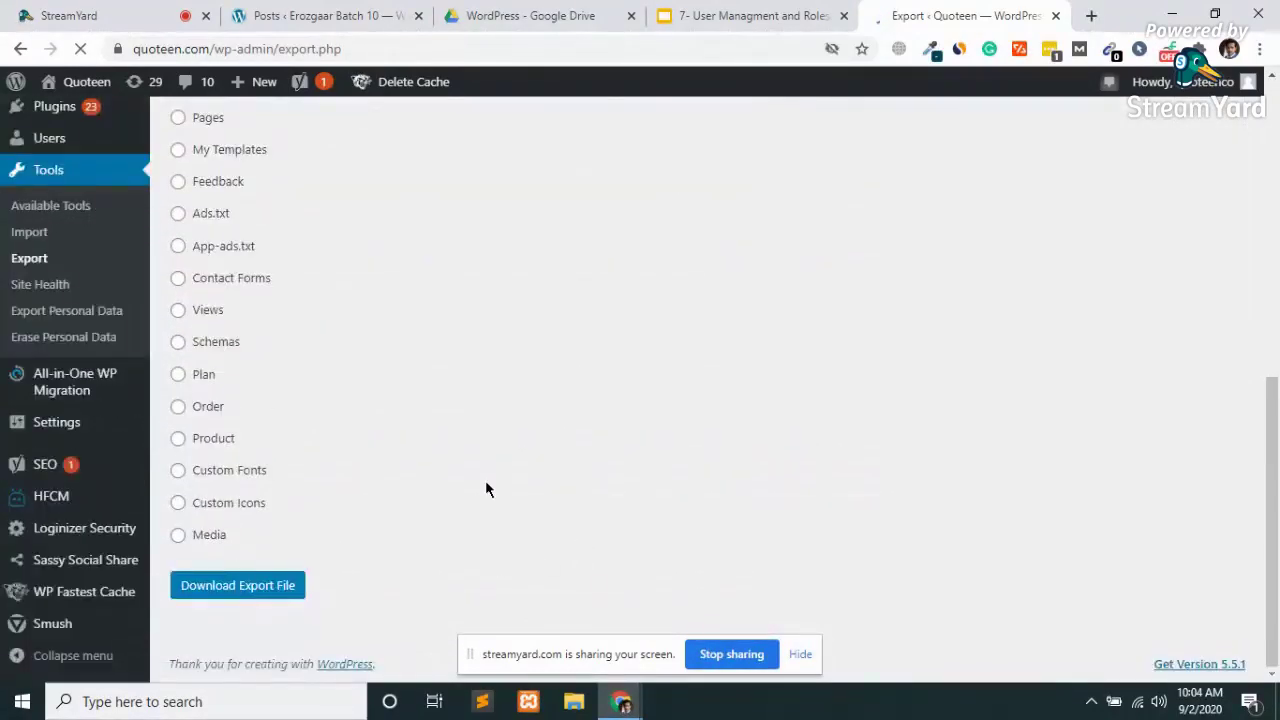
pyautogui.scroll(2, 485, 480)
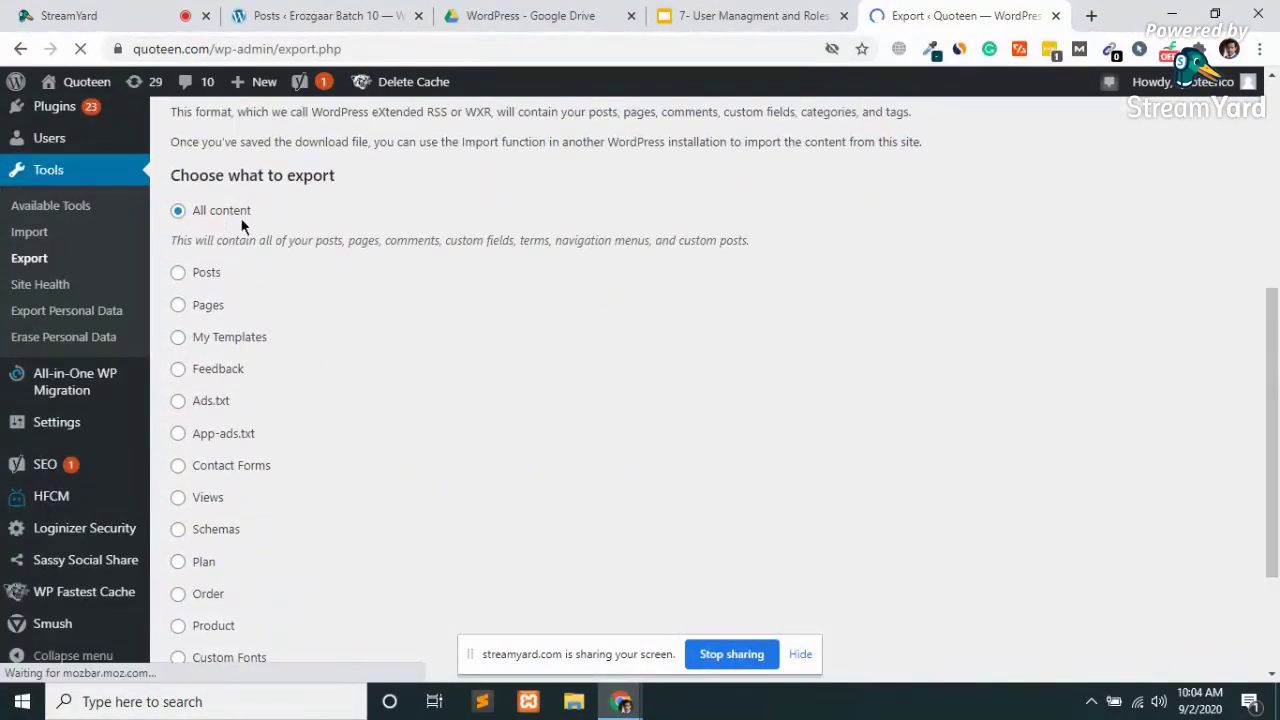
pyautogui.click(180, 274)
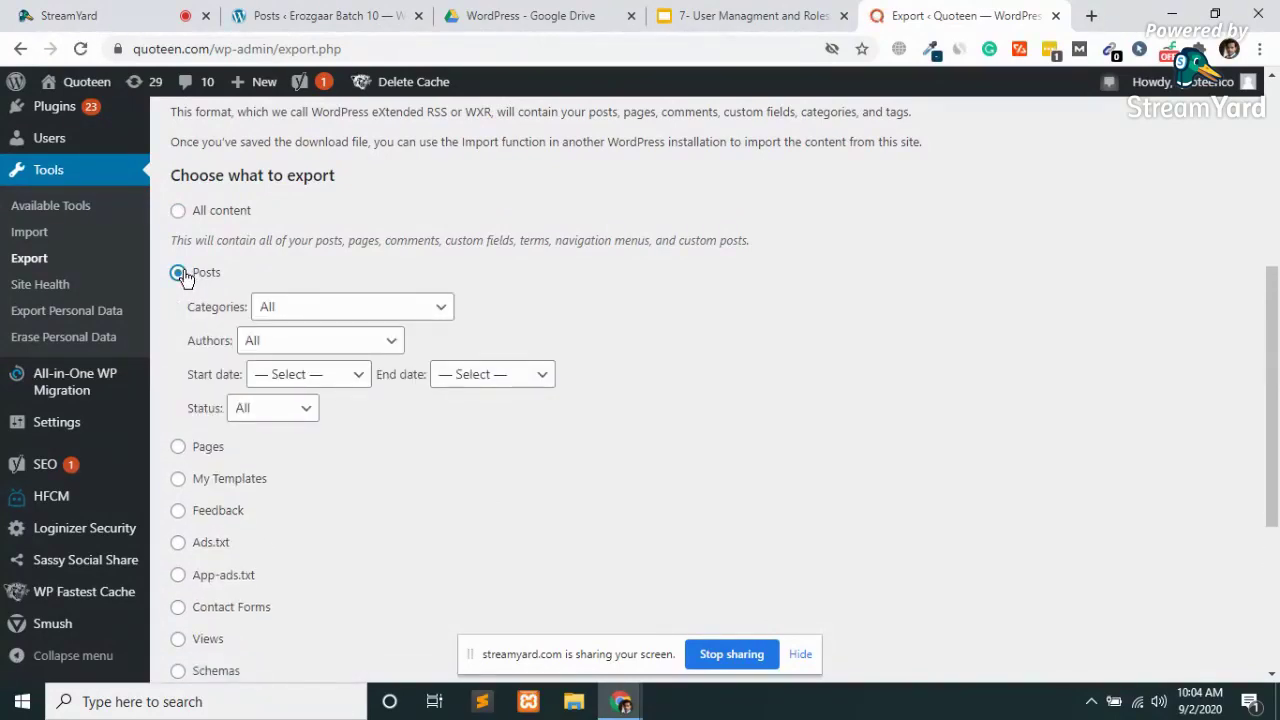
pyautogui.click(310, 318)
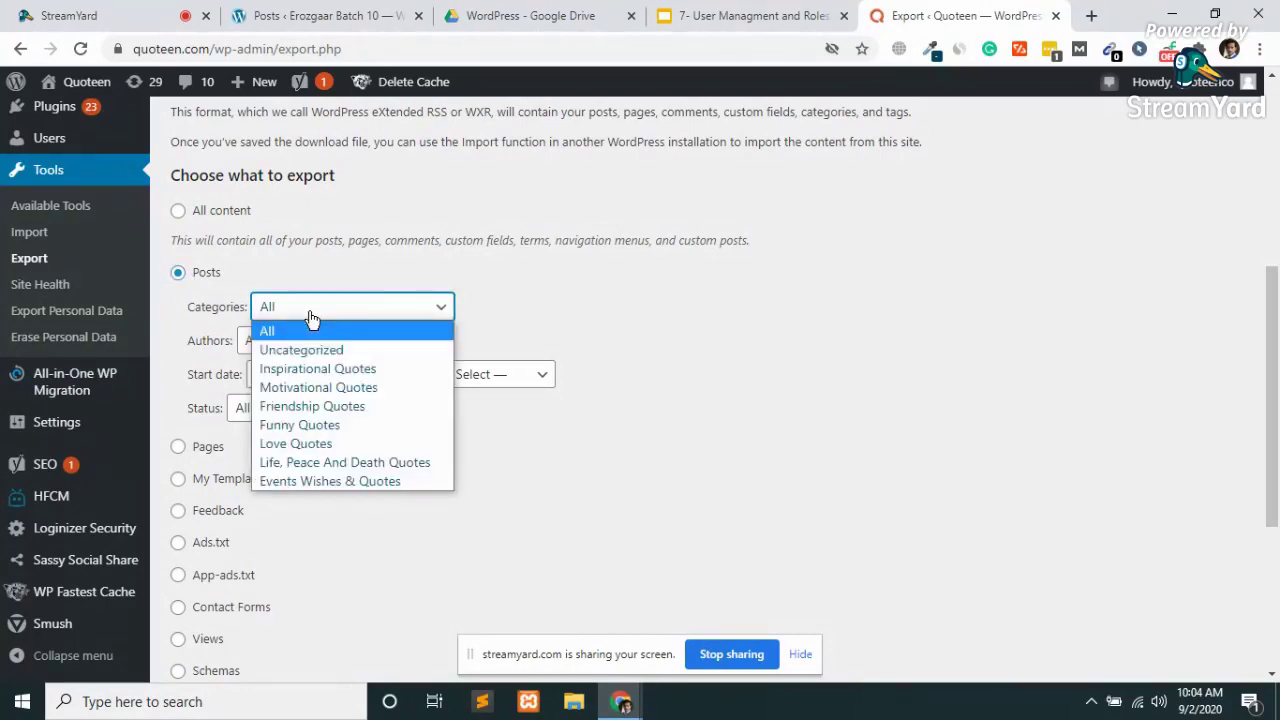
pyautogui.click(310, 318)
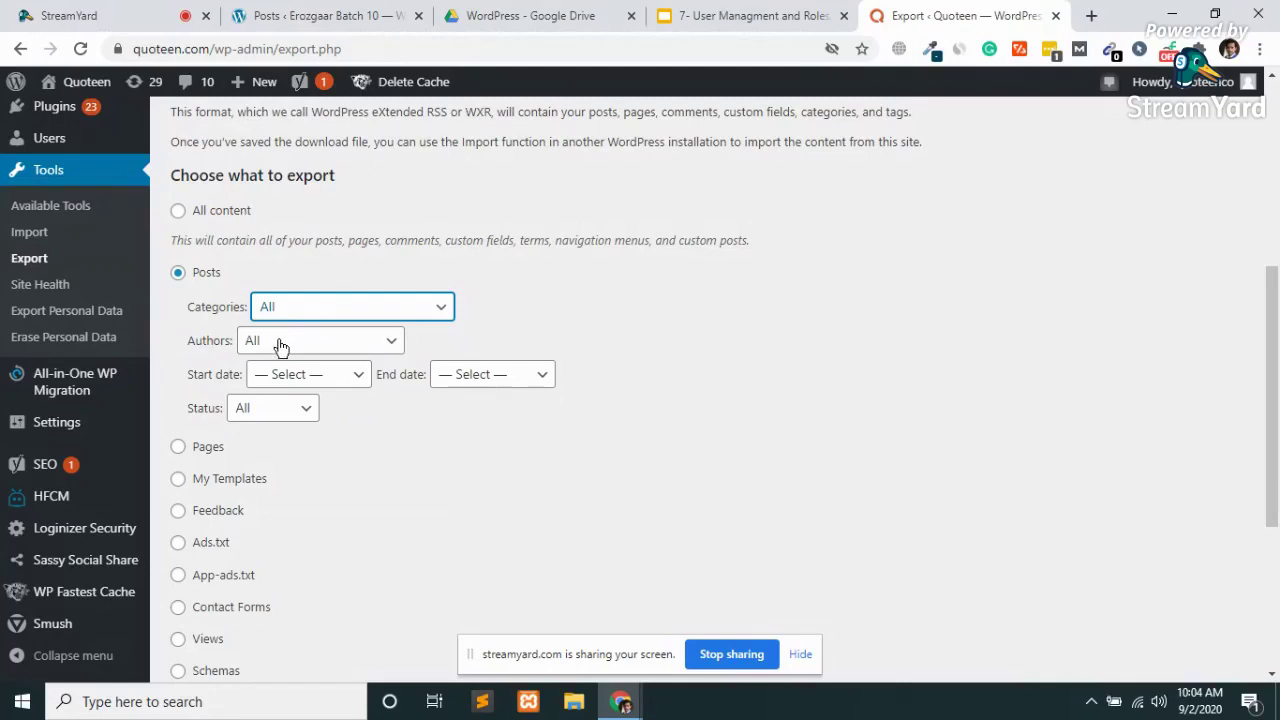
pyautogui.click(281, 346)
pyautogui.click(266, 363)
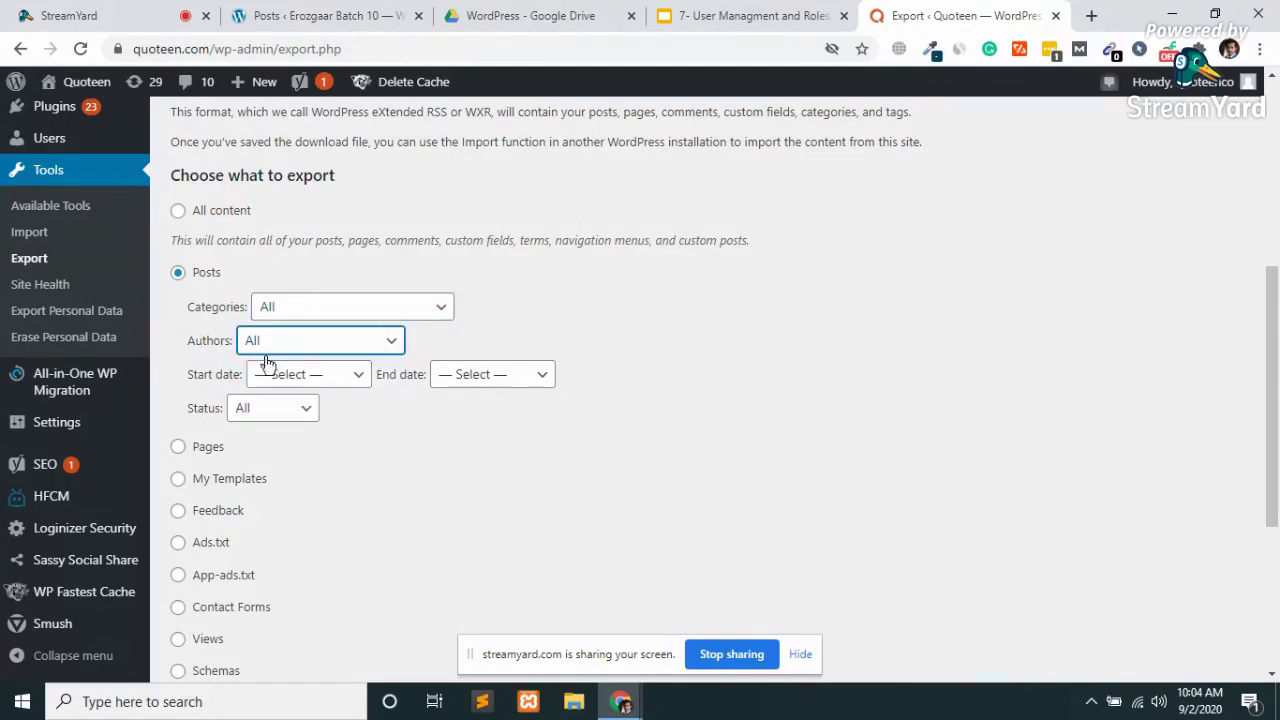
pyautogui.click(301, 385)
pyautogui.click(303, 395)
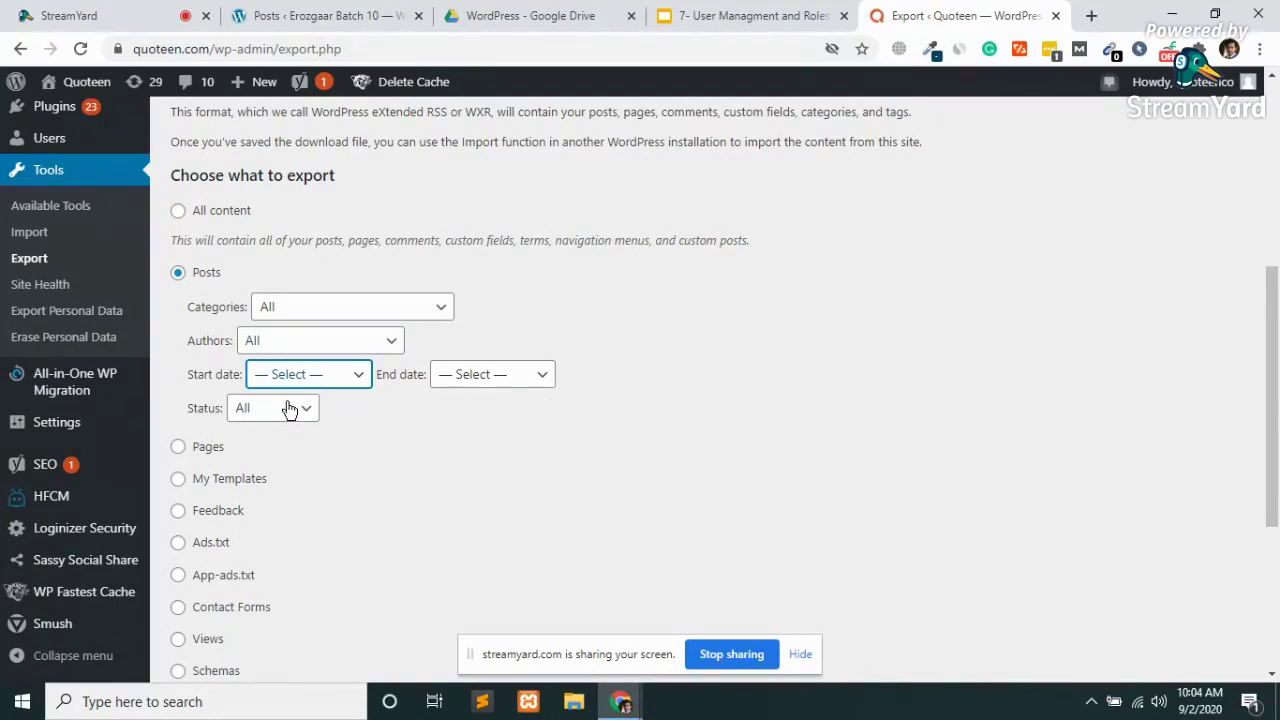
pyautogui.click(288, 409)
pyautogui.click(289, 410)
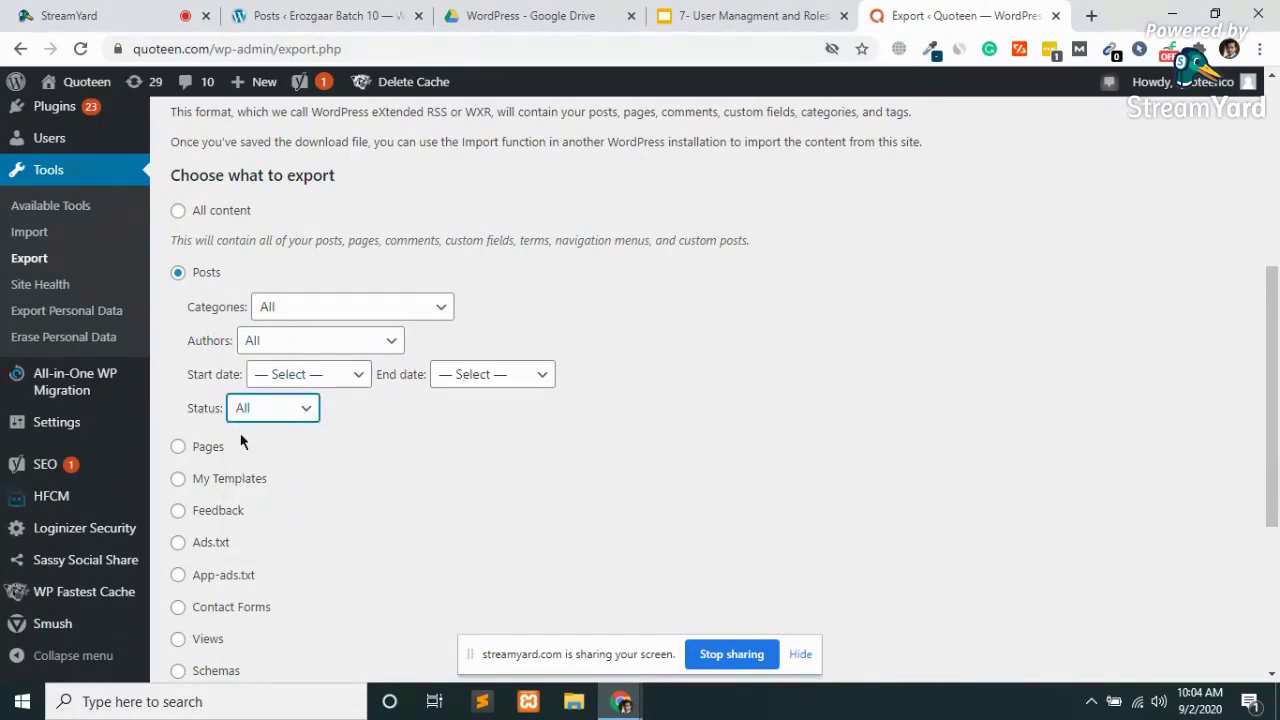
pyautogui.scroll(-5, 240, 440)
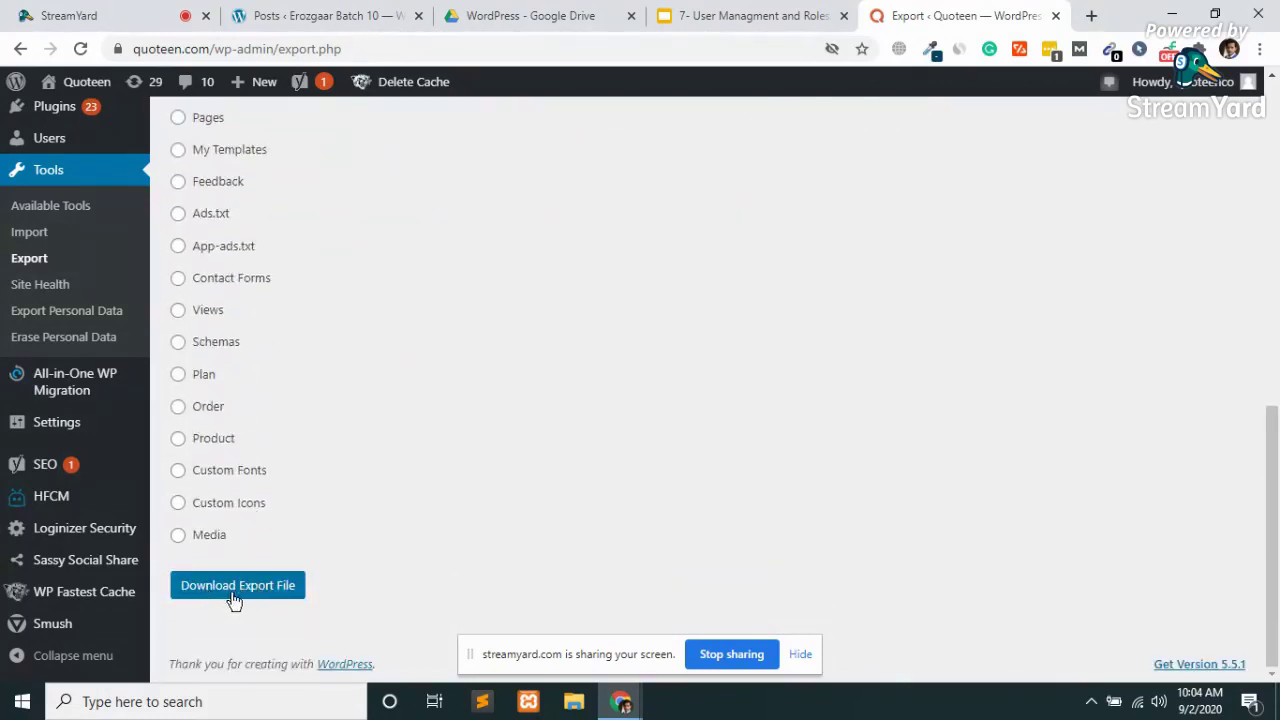
pyautogui.click(265, 598)
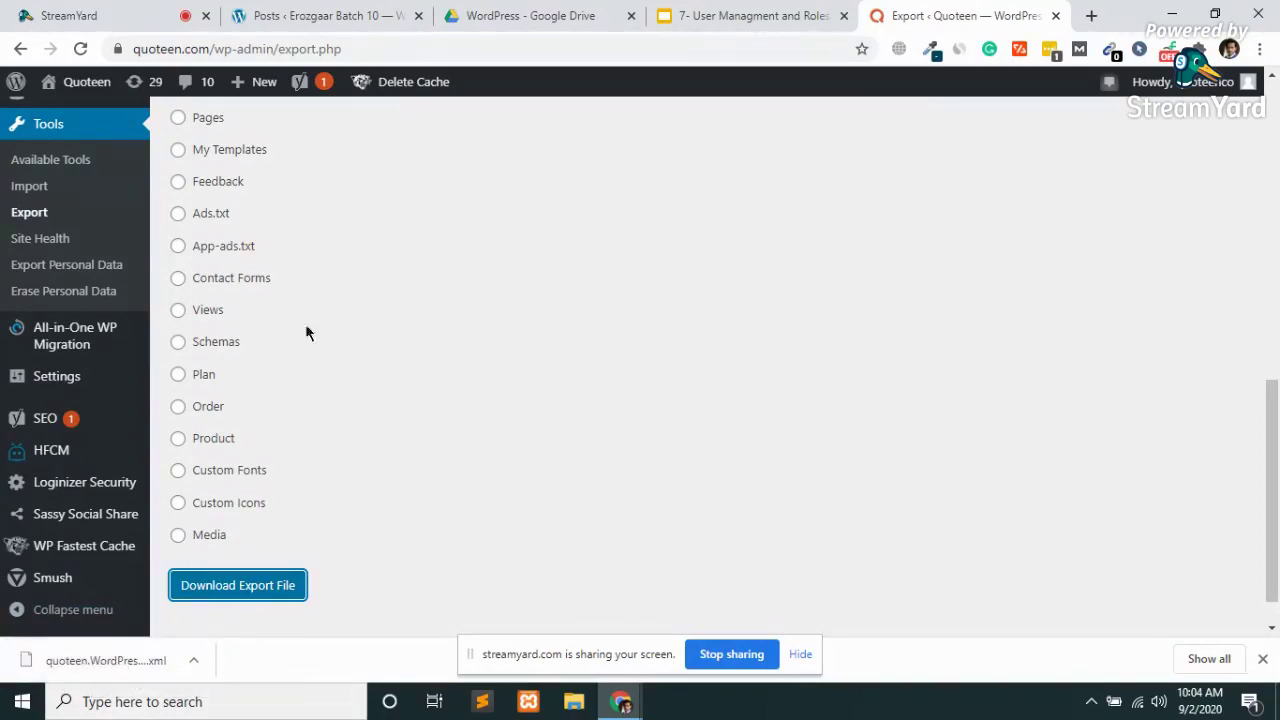
# On Erozgaar Batch 10, install the WordPress importer under Tools > Import and run it.
pyautogui.click(329, 12)
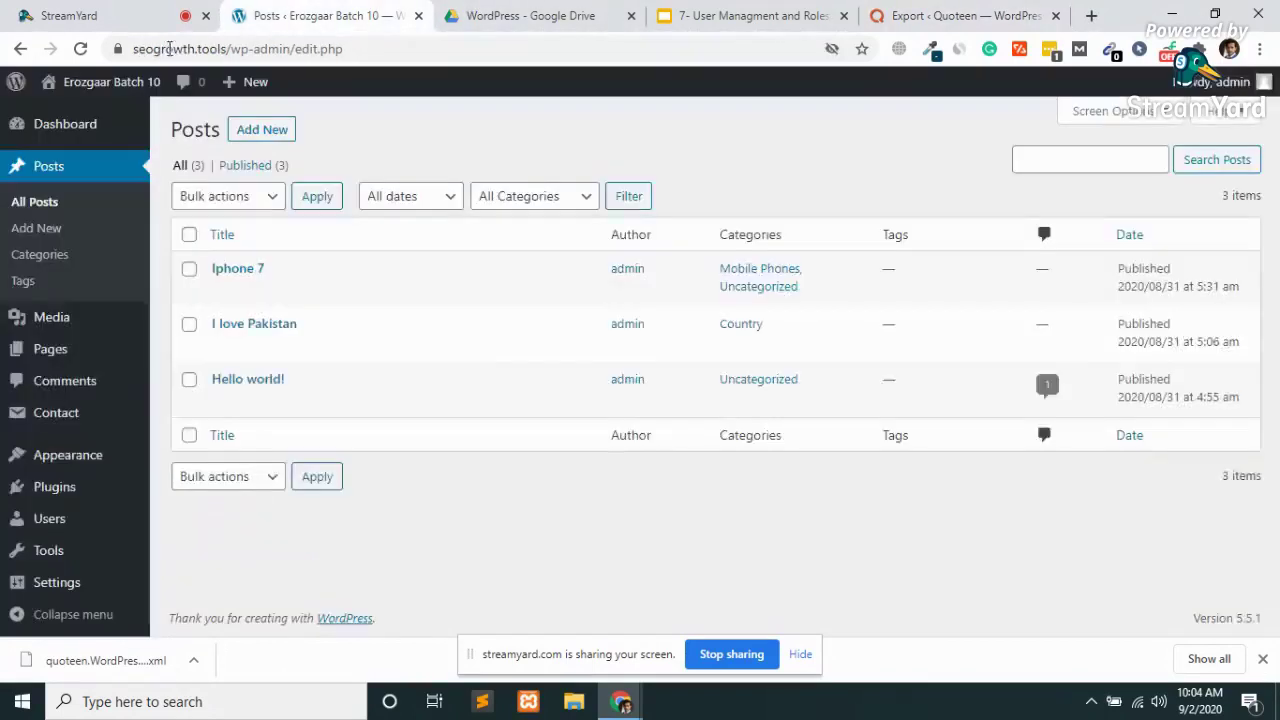
pyautogui.moveTo(40, 515)
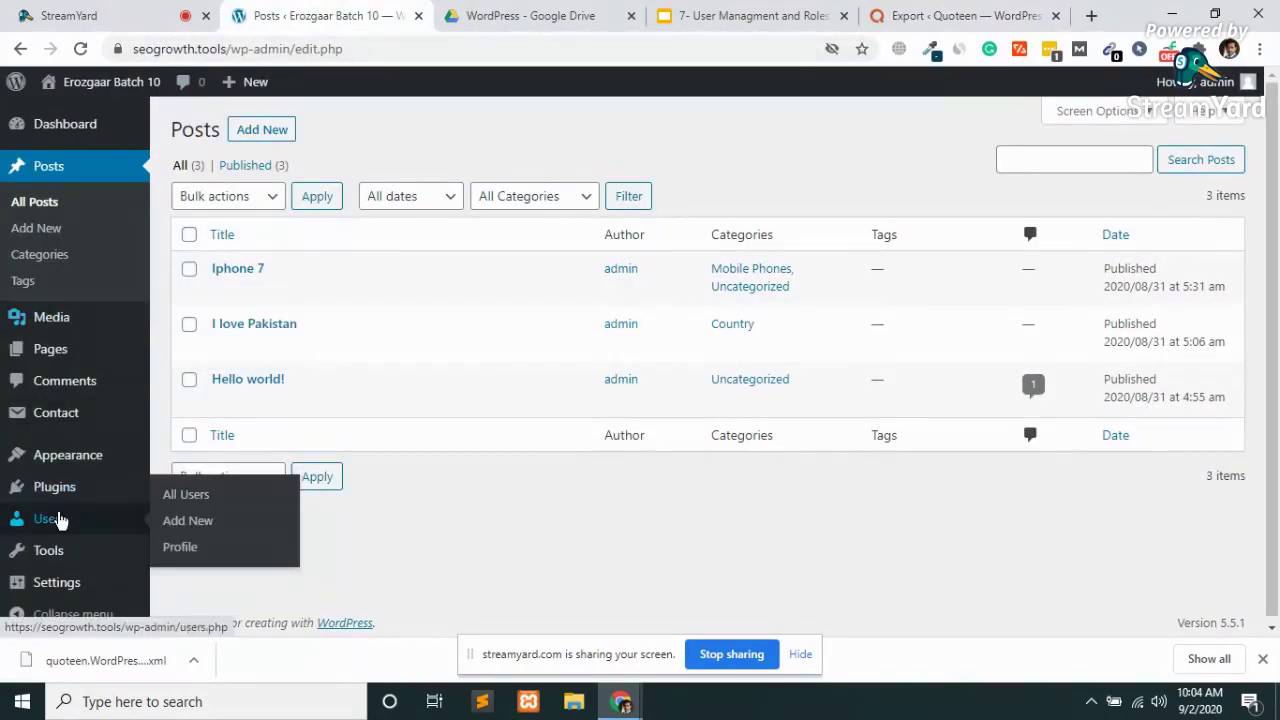
pyautogui.moveTo(44, 557)
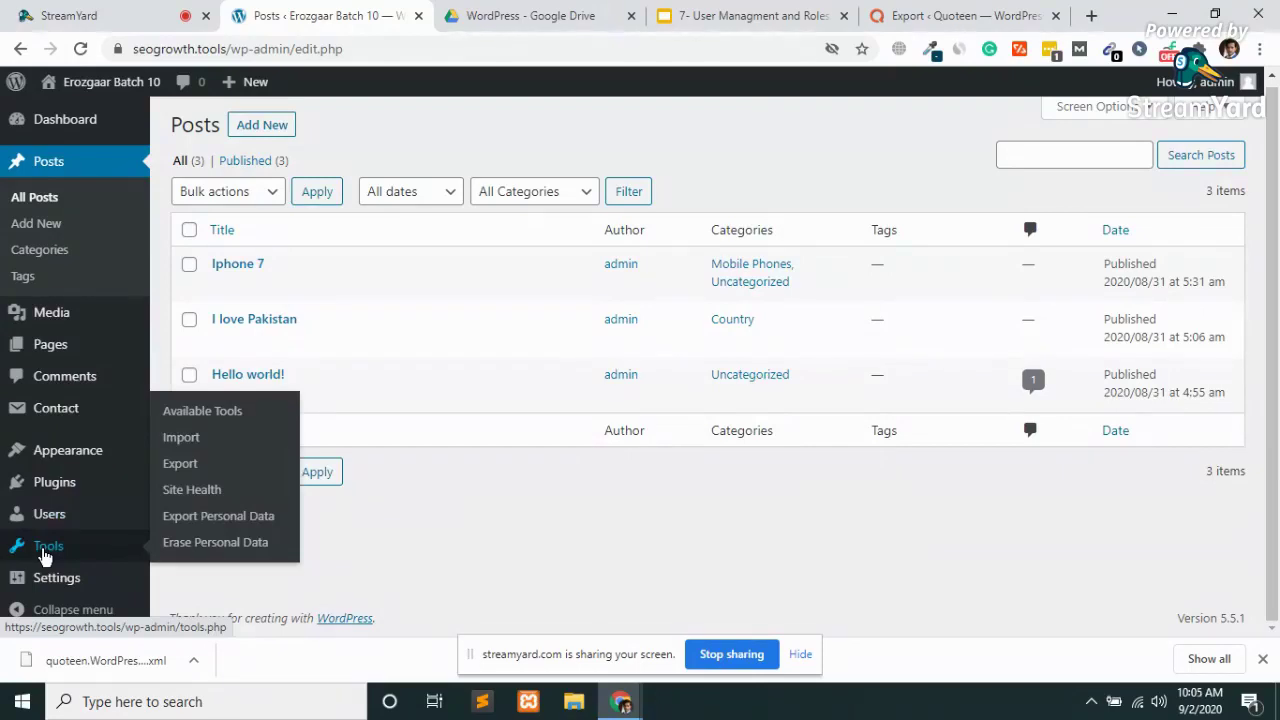
pyautogui.click(188, 440)
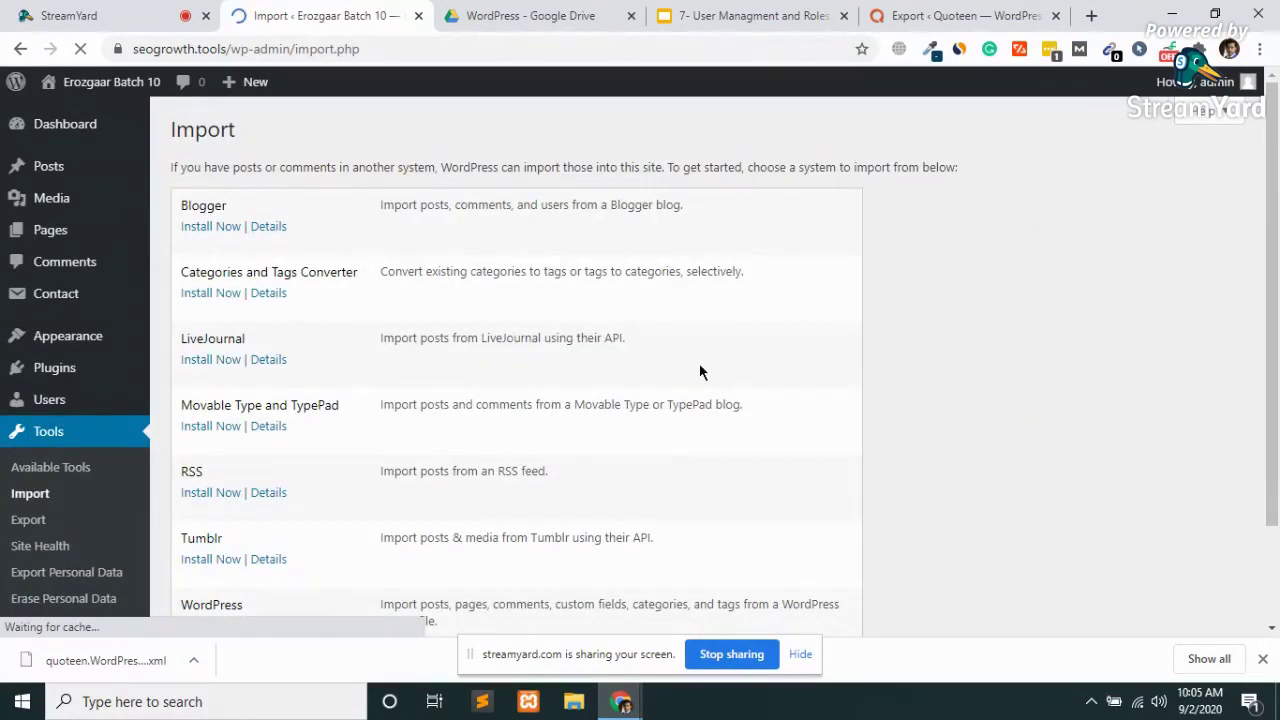
pyautogui.scroll(-3, 699, 372)
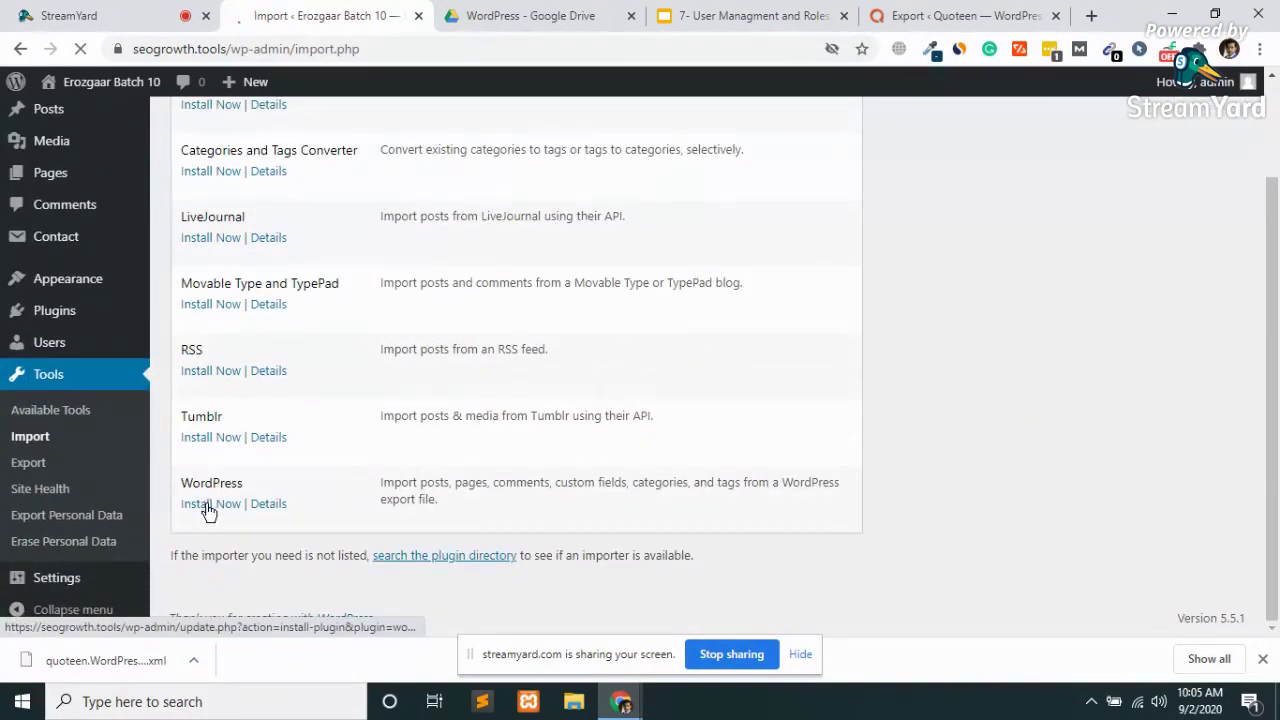
pyautogui.click(208, 509)
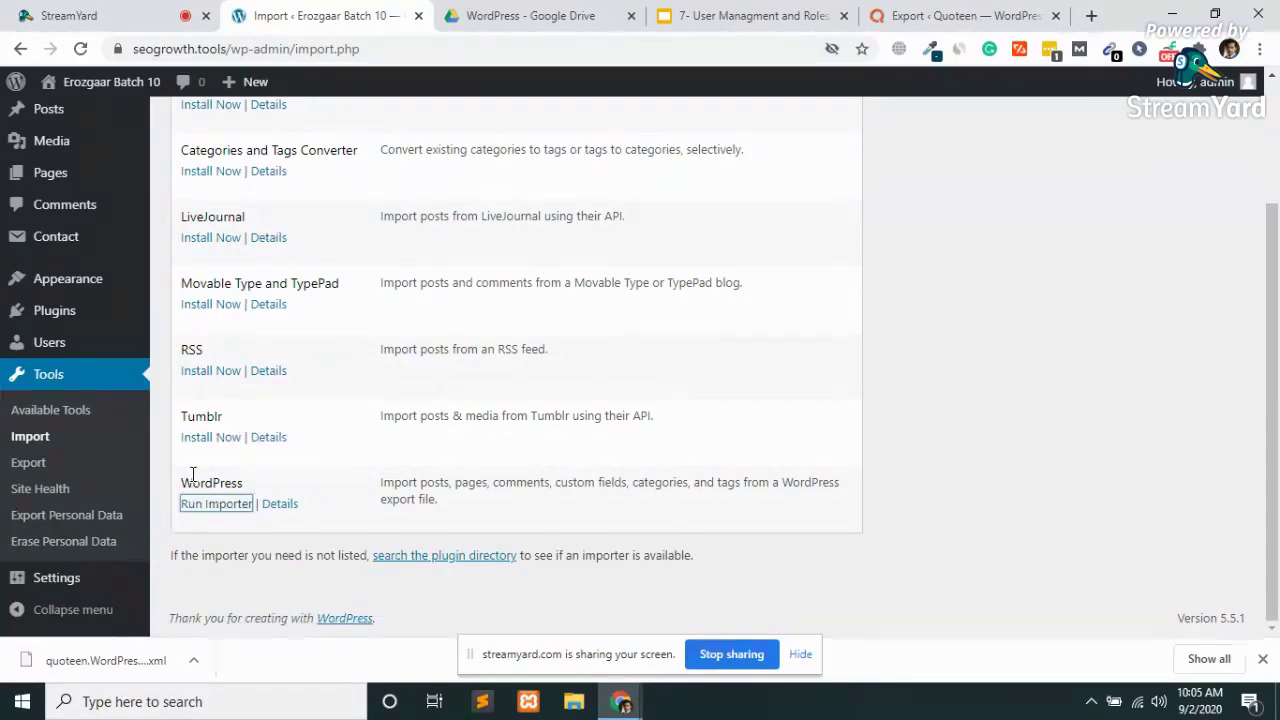
pyautogui.click(226, 506)
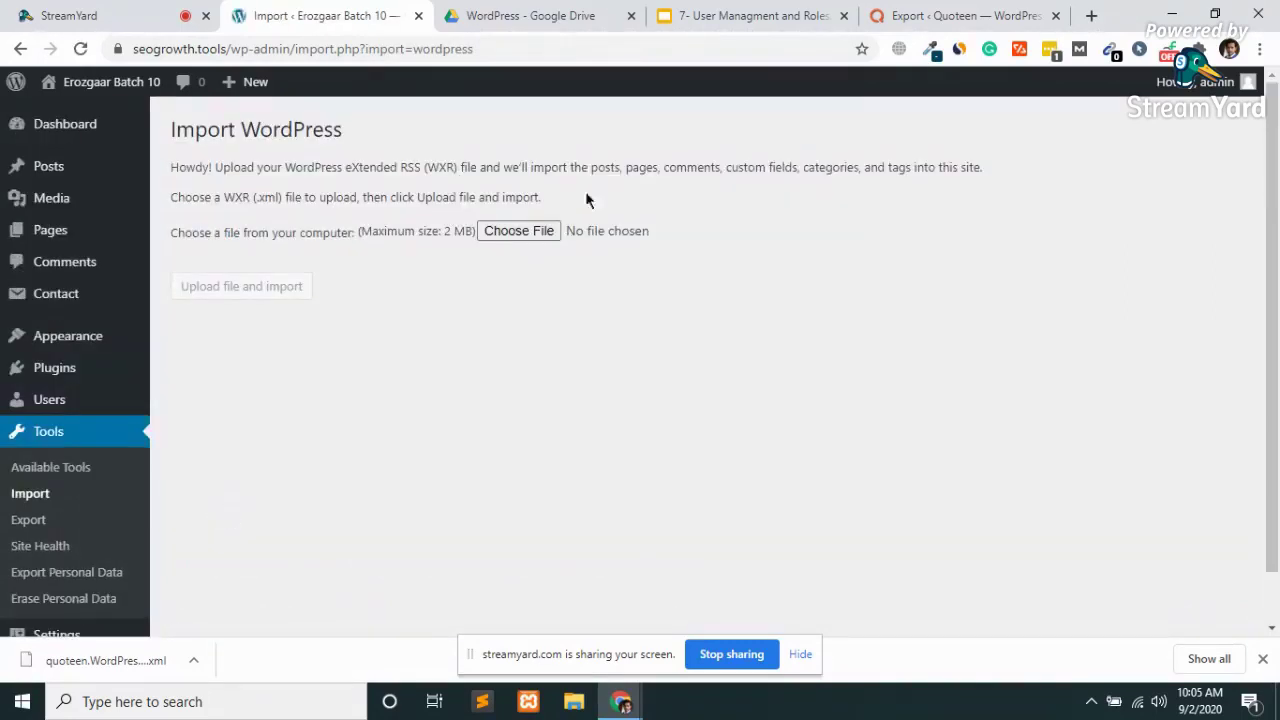
# Upload the quoteen XML export file and submit the author assignments to run the import.
pyautogui.click(524, 232)
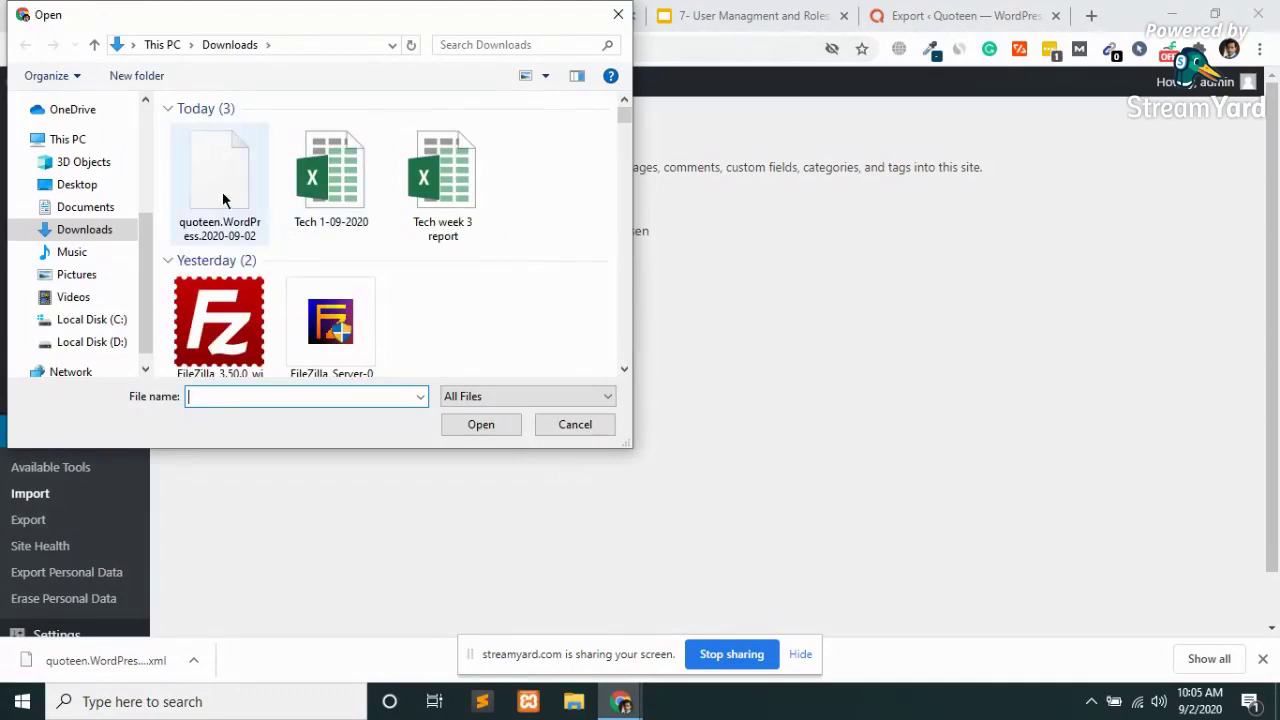
pyautogui.doubleClick(222, 197)
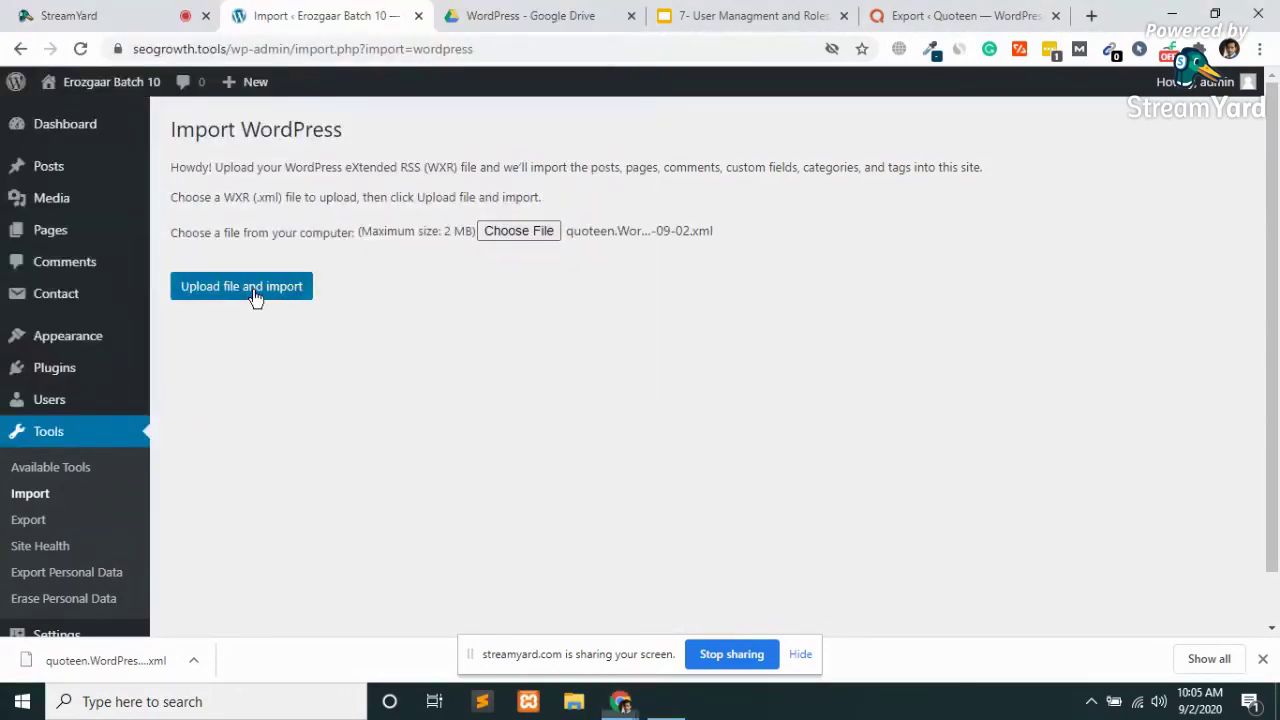
pyautogui.click(251, 295)
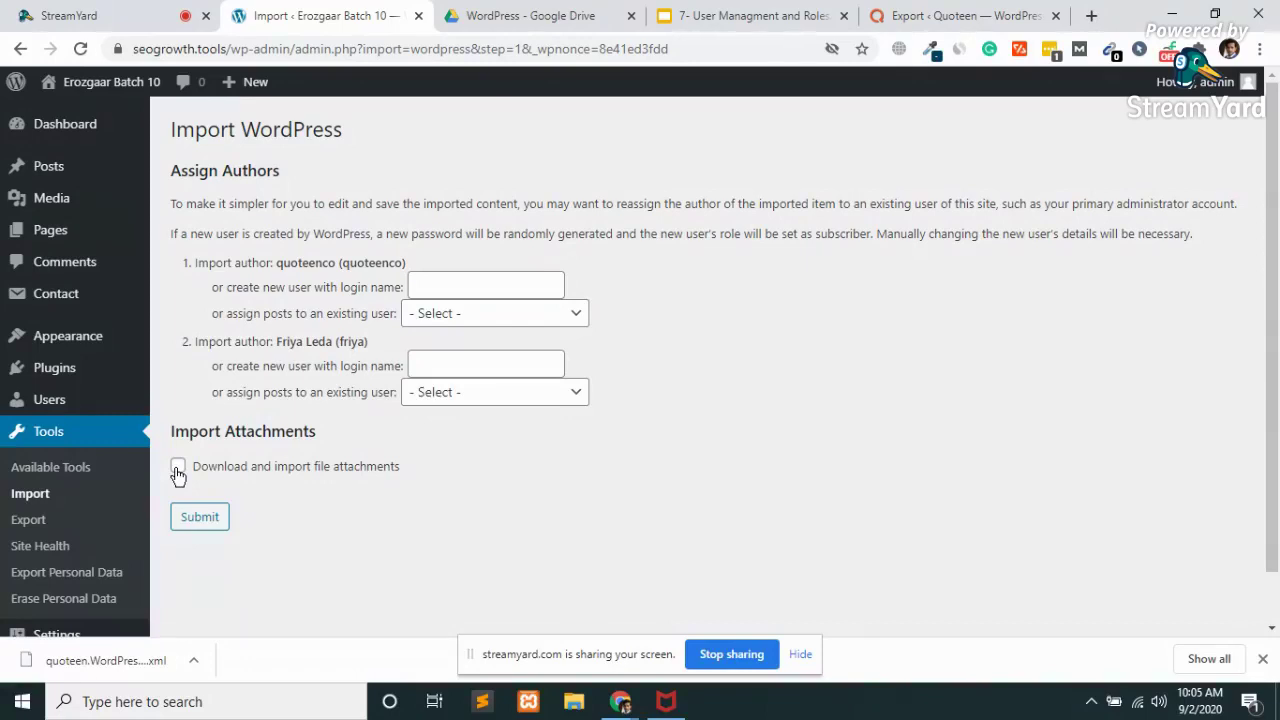
pyautogui.click(198, 530)
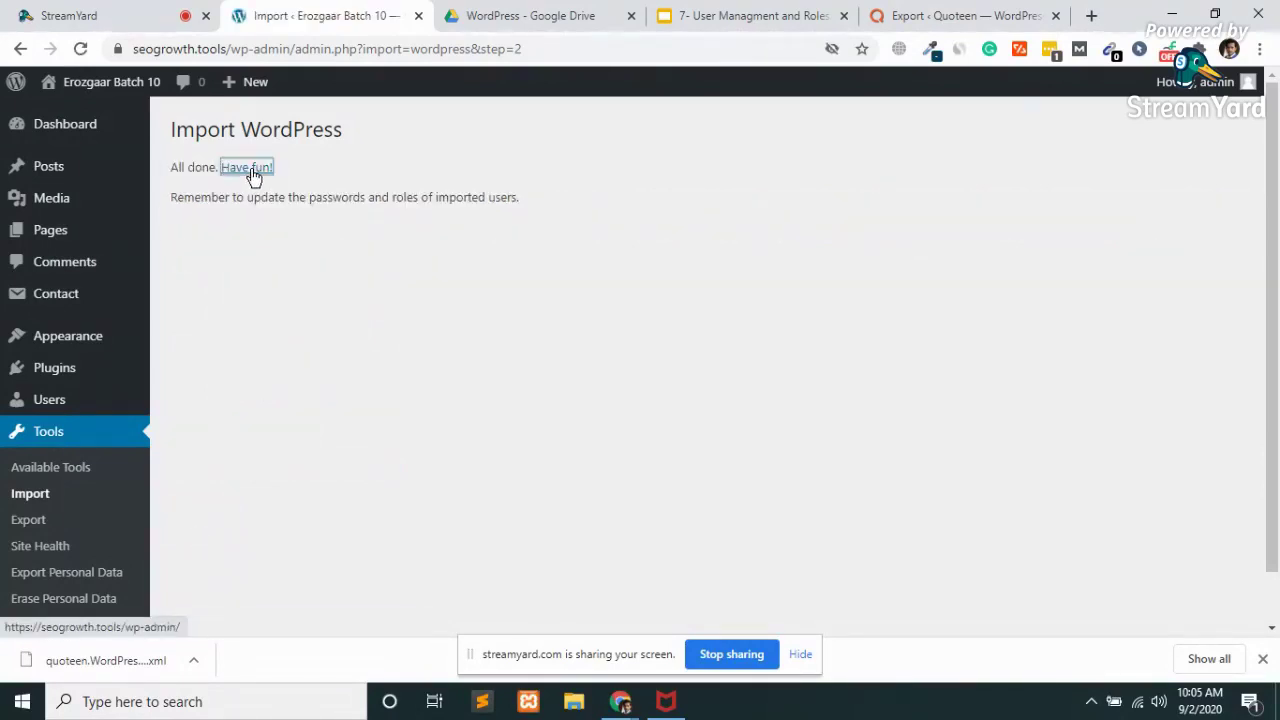
# Browse the 25 imported posts in All Posts and view 'Top 100 Disney Quotes' in a new tab.
pyautogui.click(247, 168)
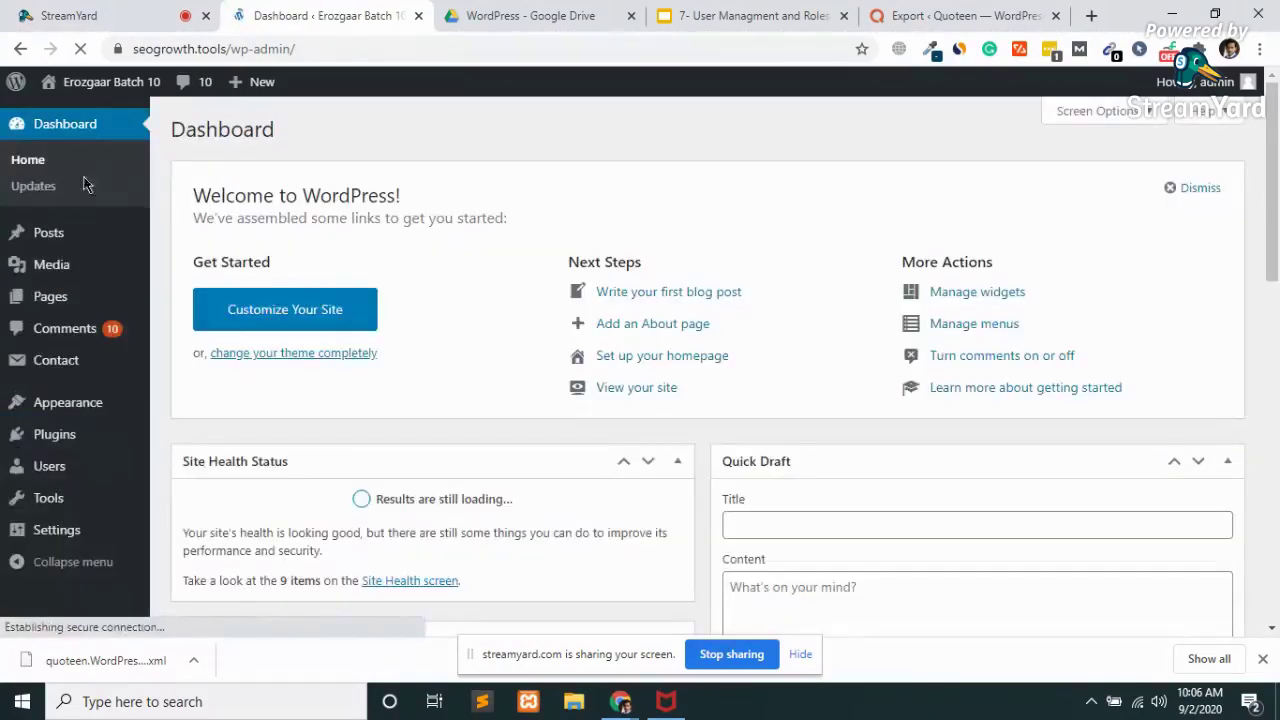
pyautogui.click(48, 246)
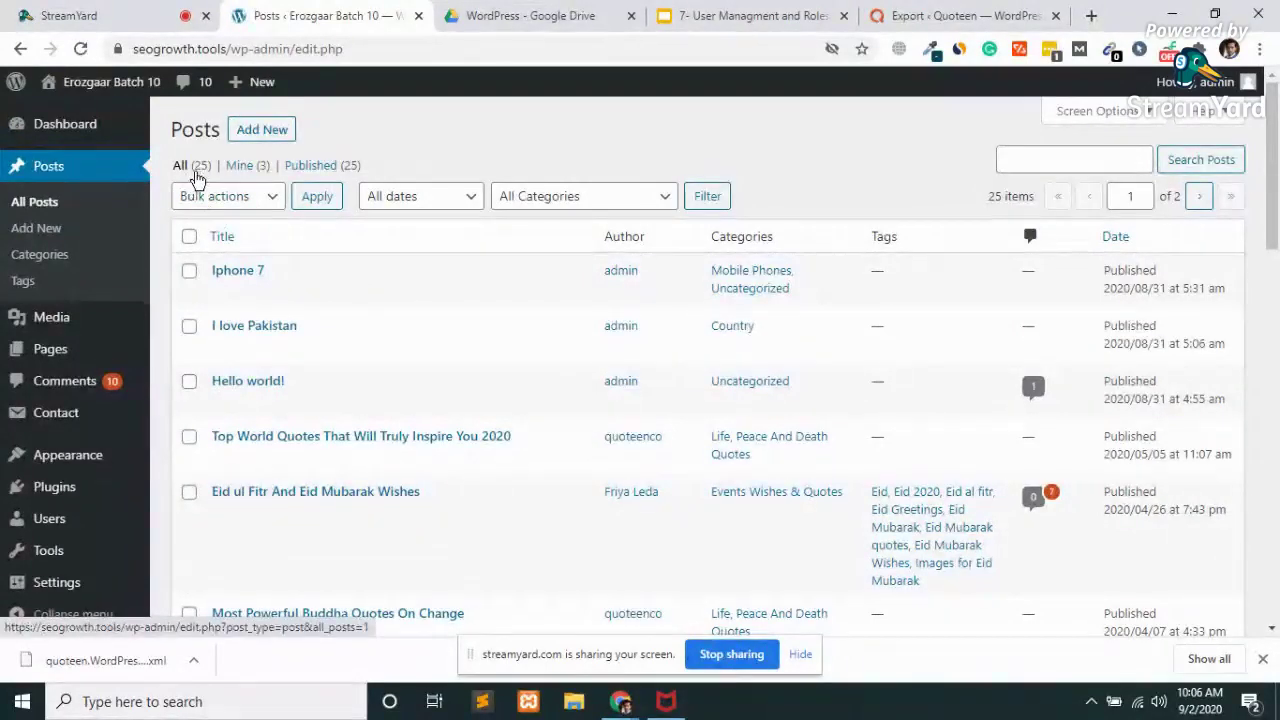
pyautogui.moveTo(252, 332)
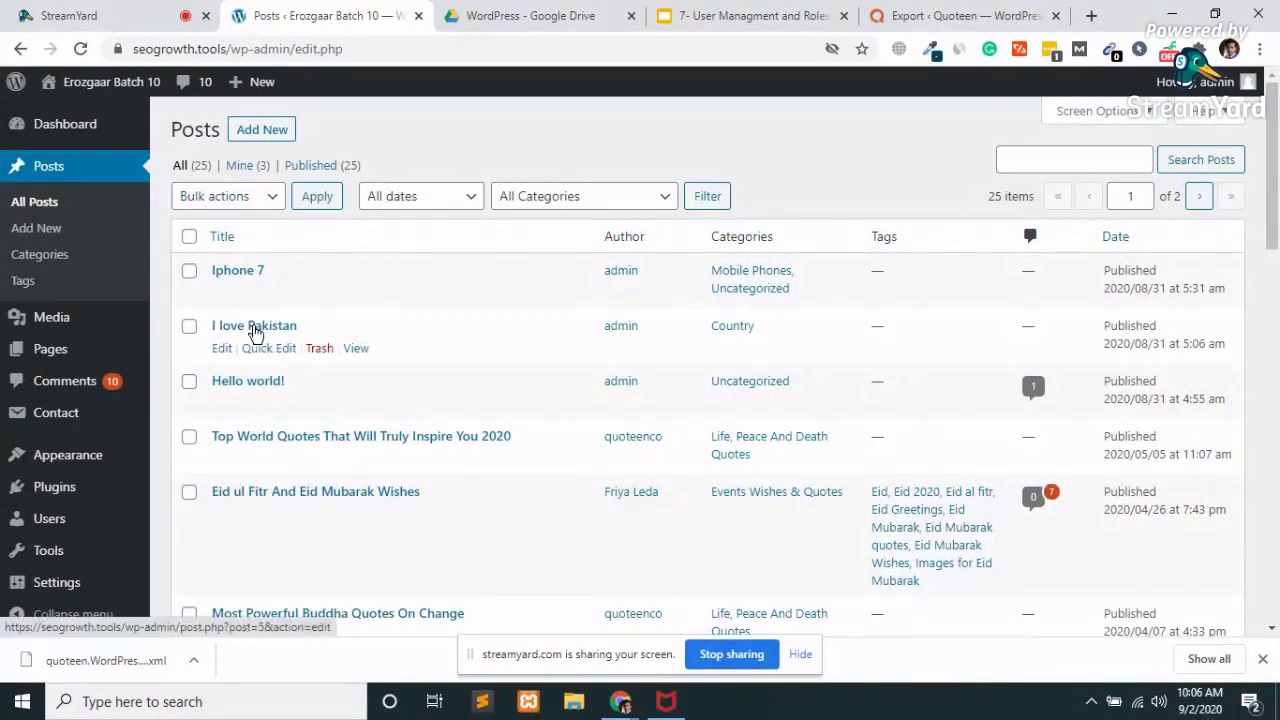
pyautogui.scroll(-2, 255, 332)
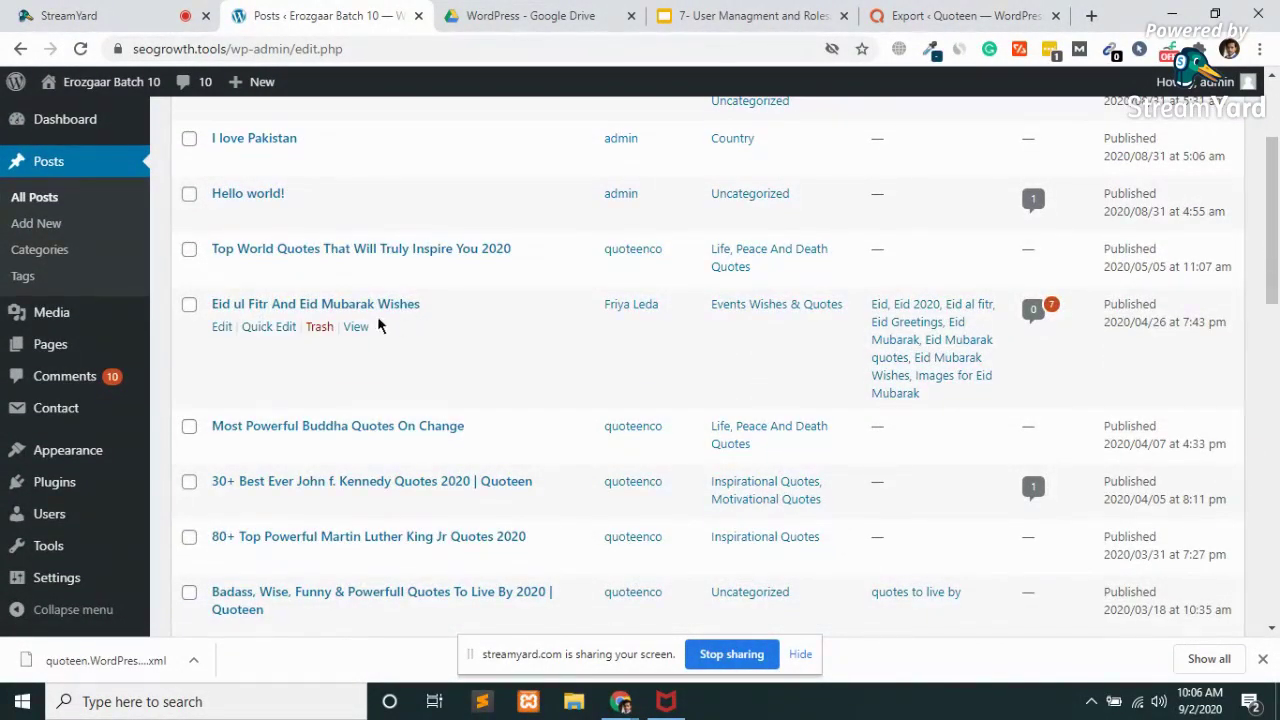
pyautogui.moveTo(243, 274)
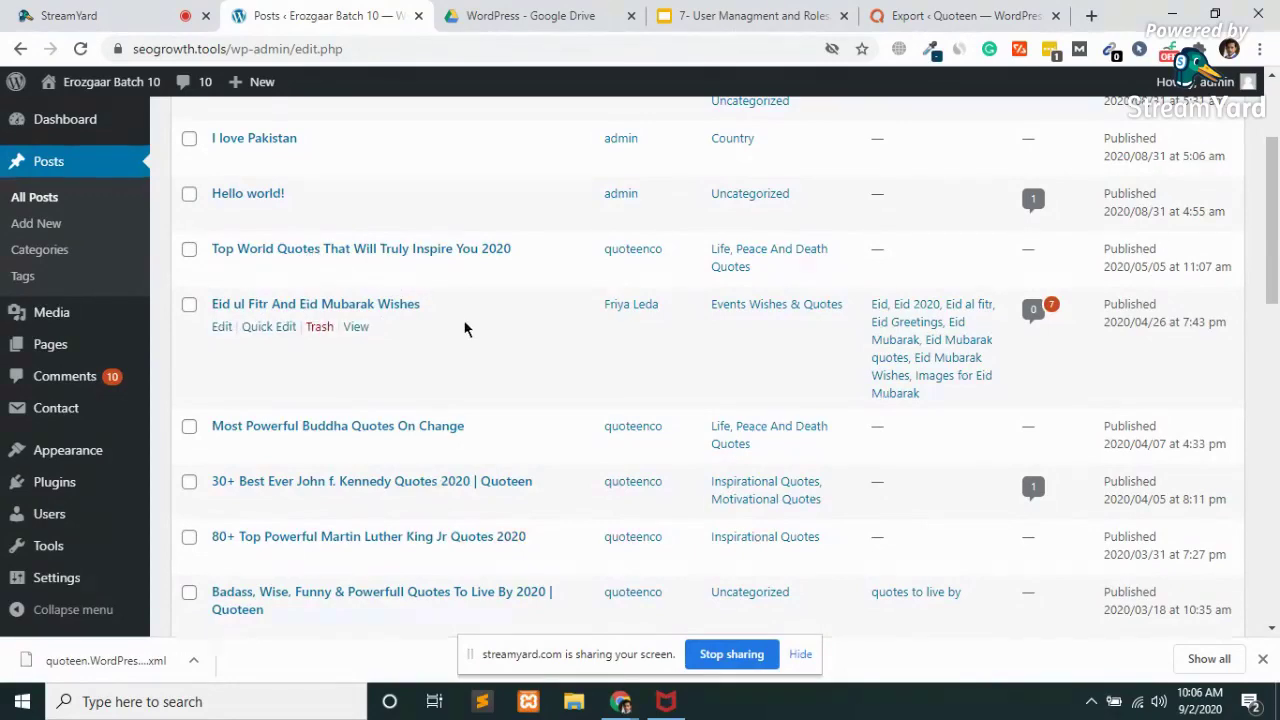
pyautogui.scroll(-4, 466, 330)
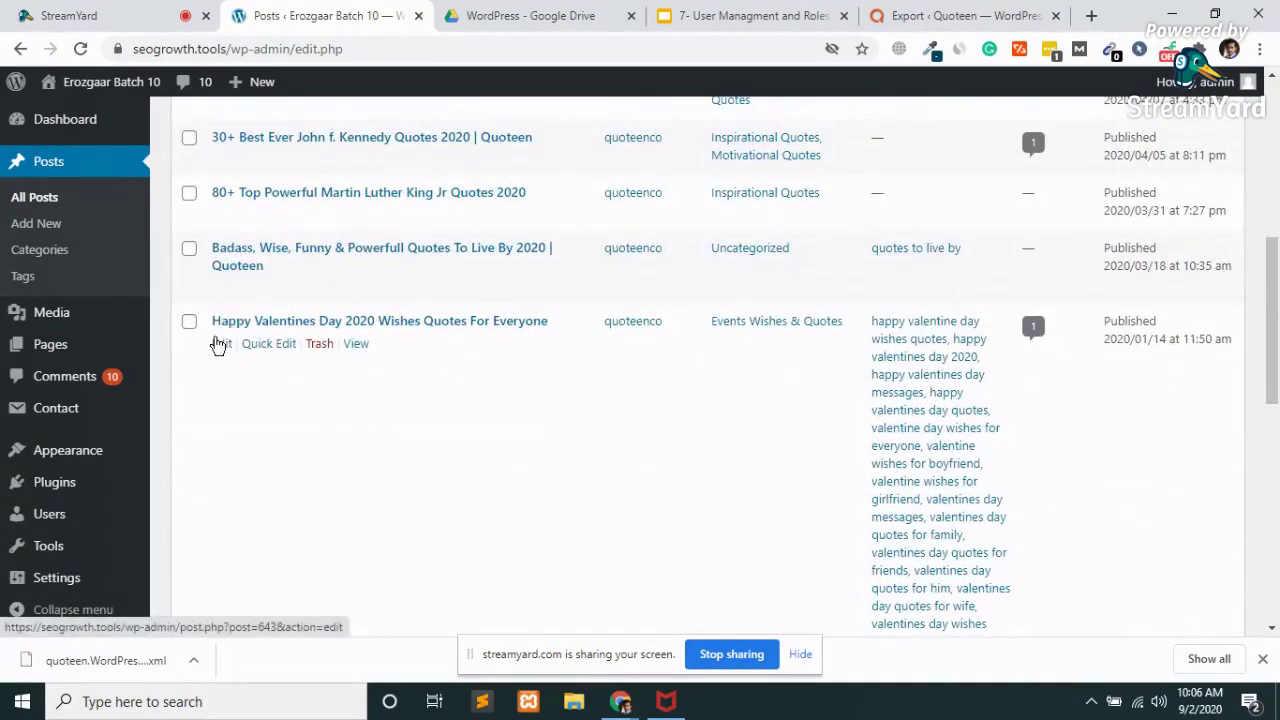
pyautogui.scroll(-2, 215, 343)
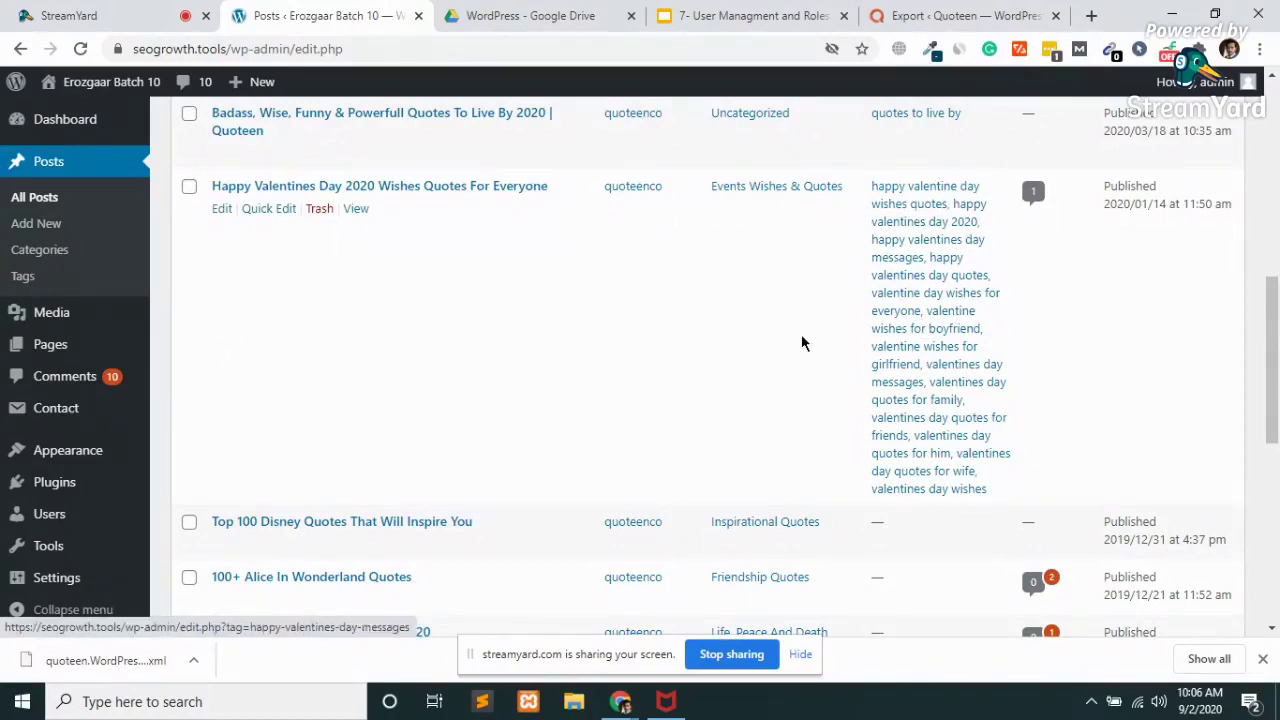
pyautogui.scroll(-2, 475, 444)
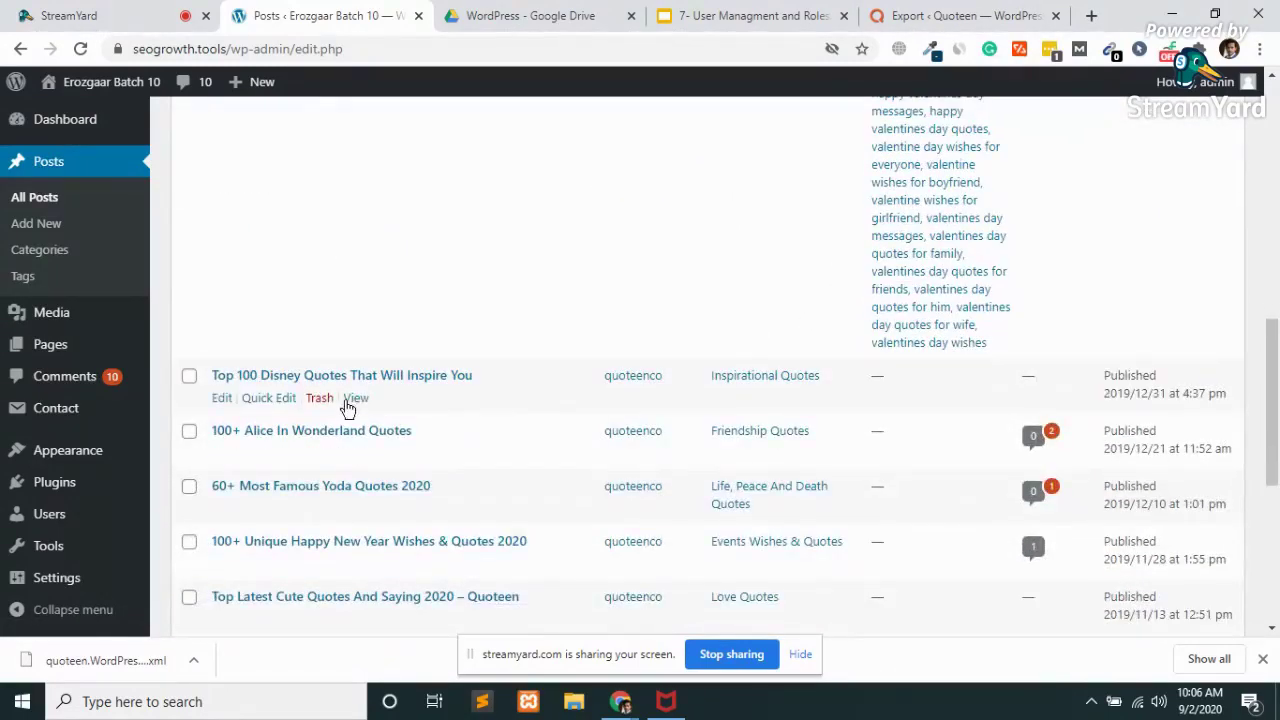
pyautogui.keyDown('ctrl'); pyautogui.click(350, 400); pyautogui.keyUp('ctrl')
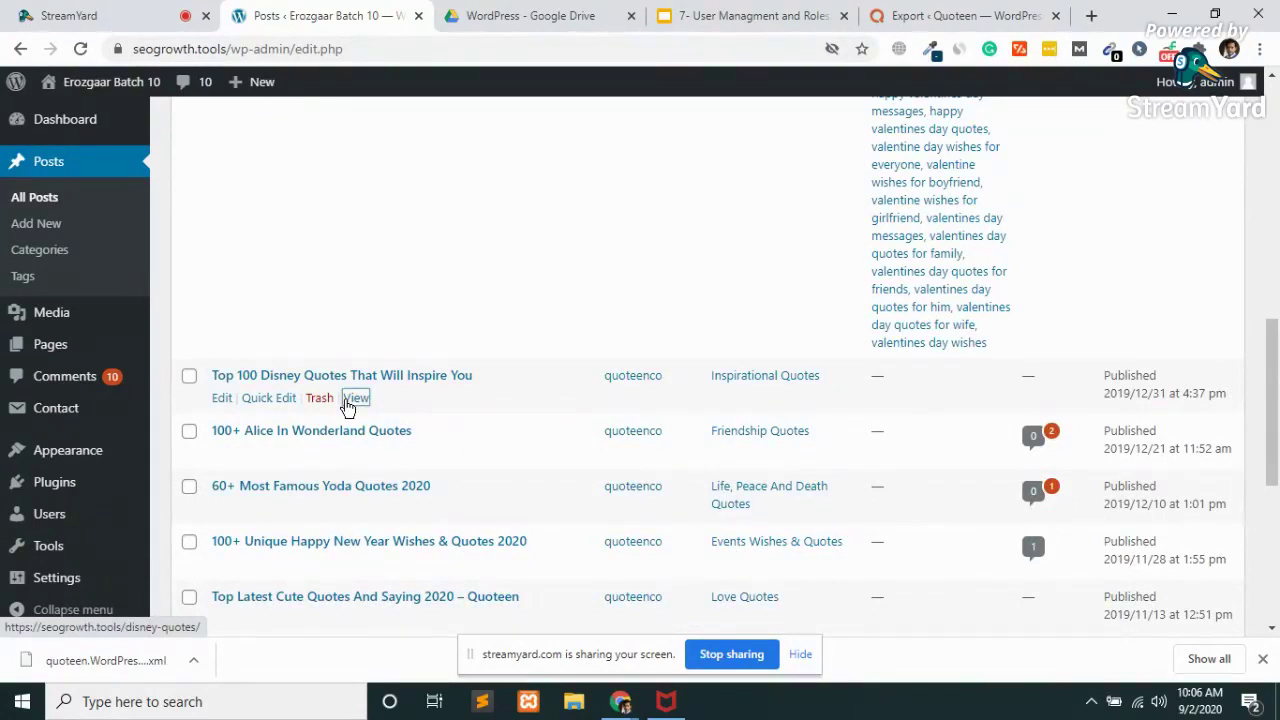
pyautogui.click(421, 12)
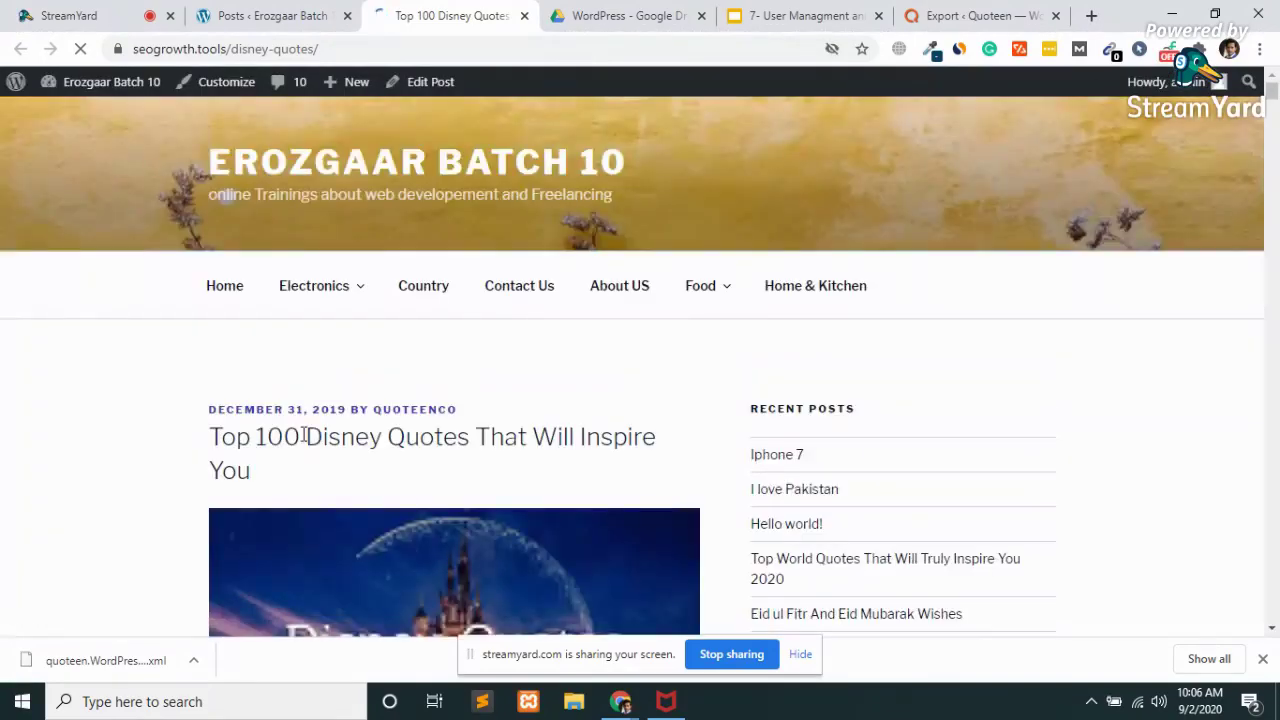
# Start scrolling the Disney Quotes post, briefly checking the Quoteen export tab.
pyautogui.scroll(-3, 304, 435)
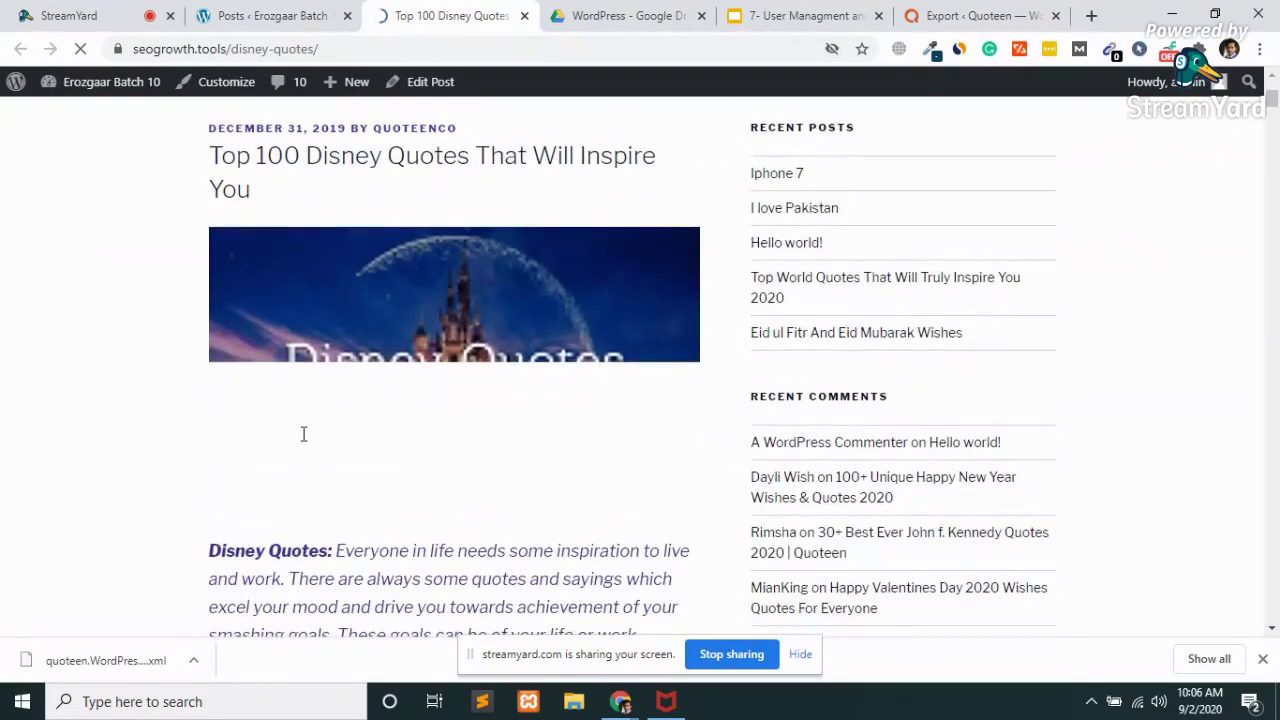
pyautogui.scroll(-4, 304, 434)
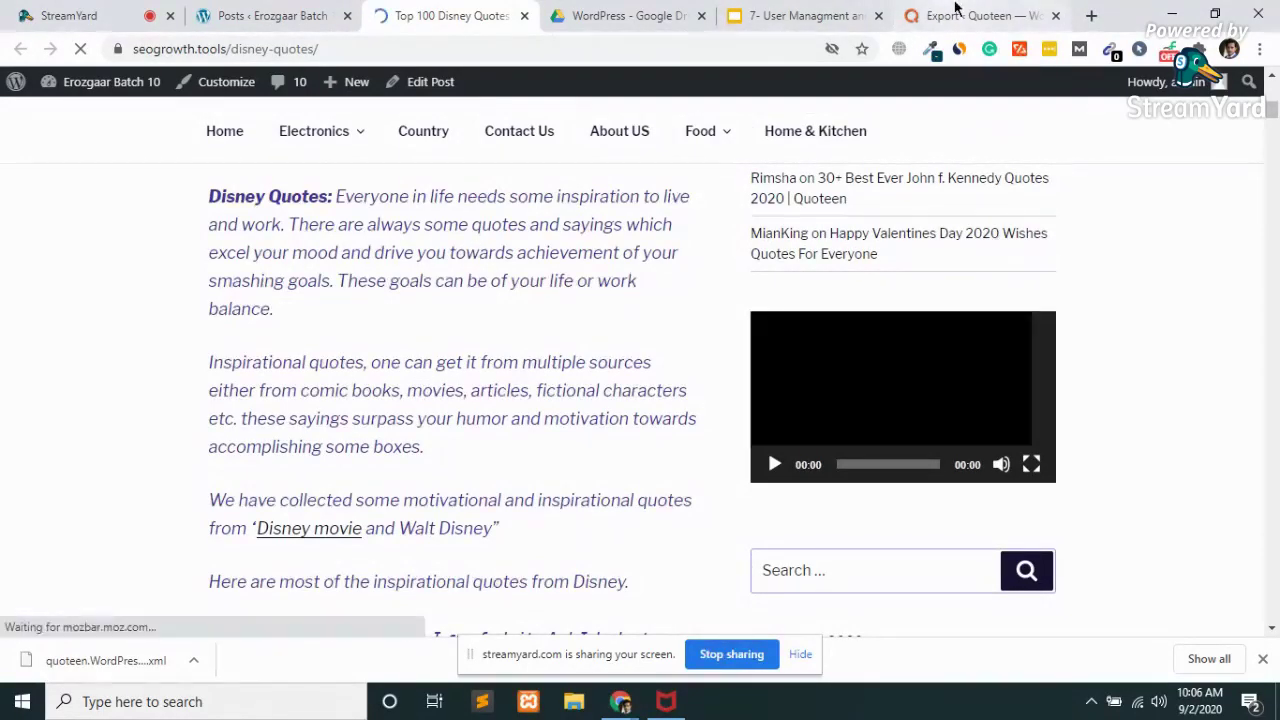
pyautogui.click(955, 8)
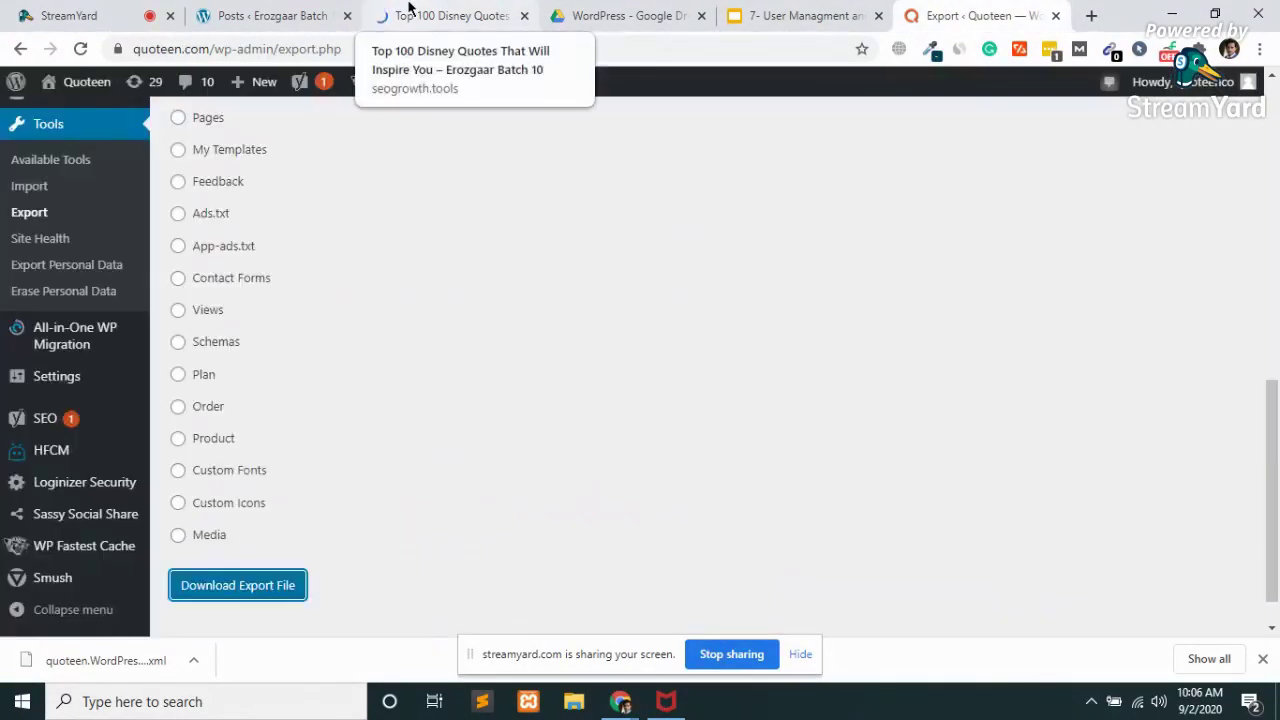
pyautogui.click(408, 8)
# Scroll the Disney Quotes post down to its footer and close its tab.
pyautogui.scroll(-8, 426, 450)
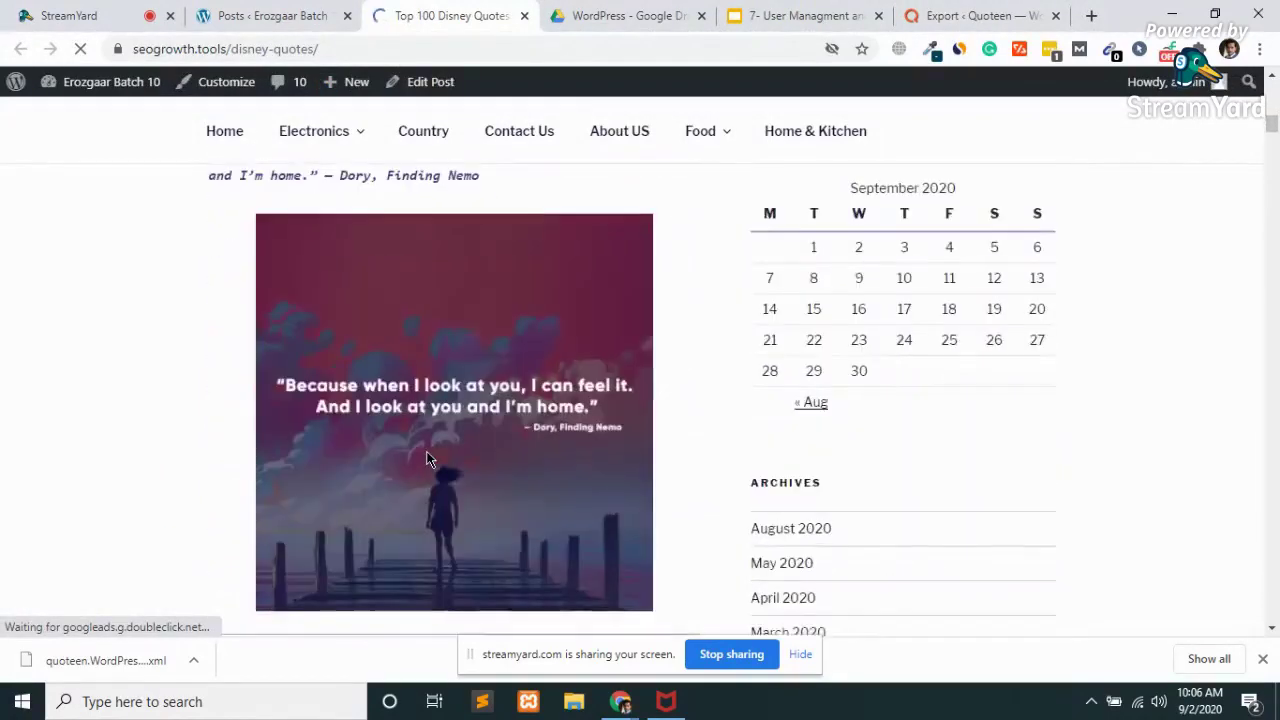
pyautogui.scroll(-10, 426, 458)
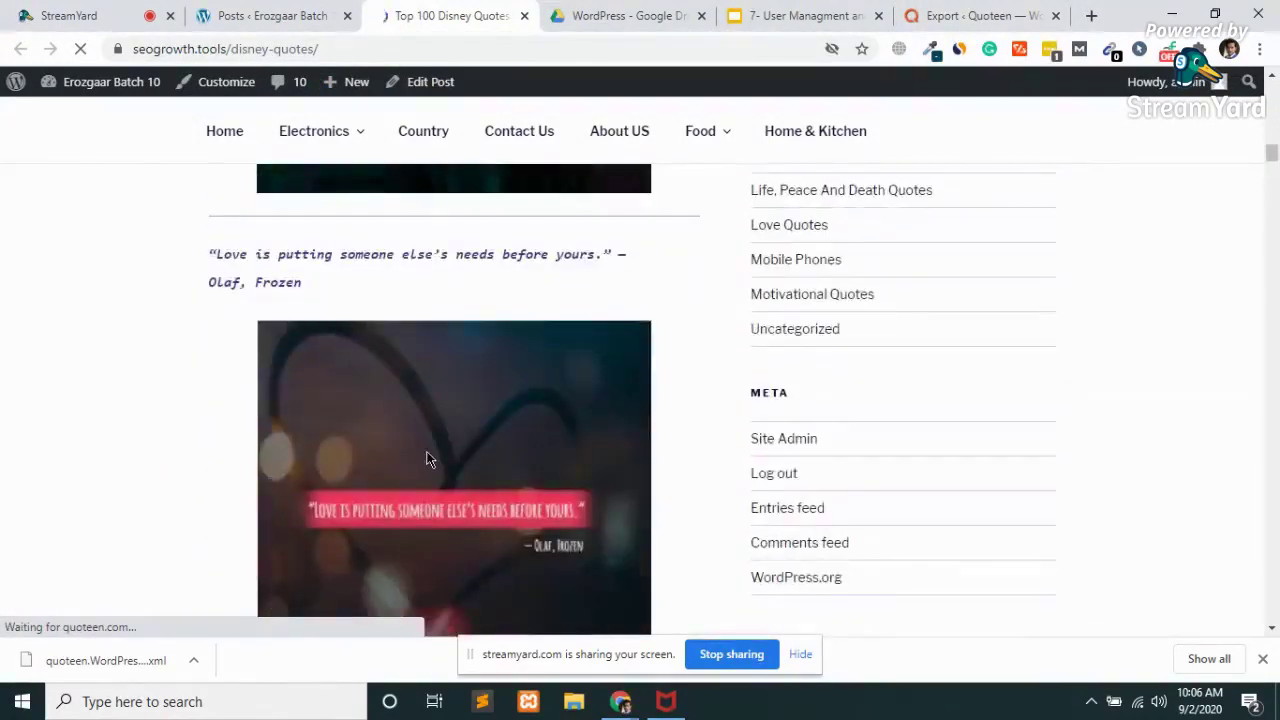
pyautogui.scroll(-9, 426, 458)
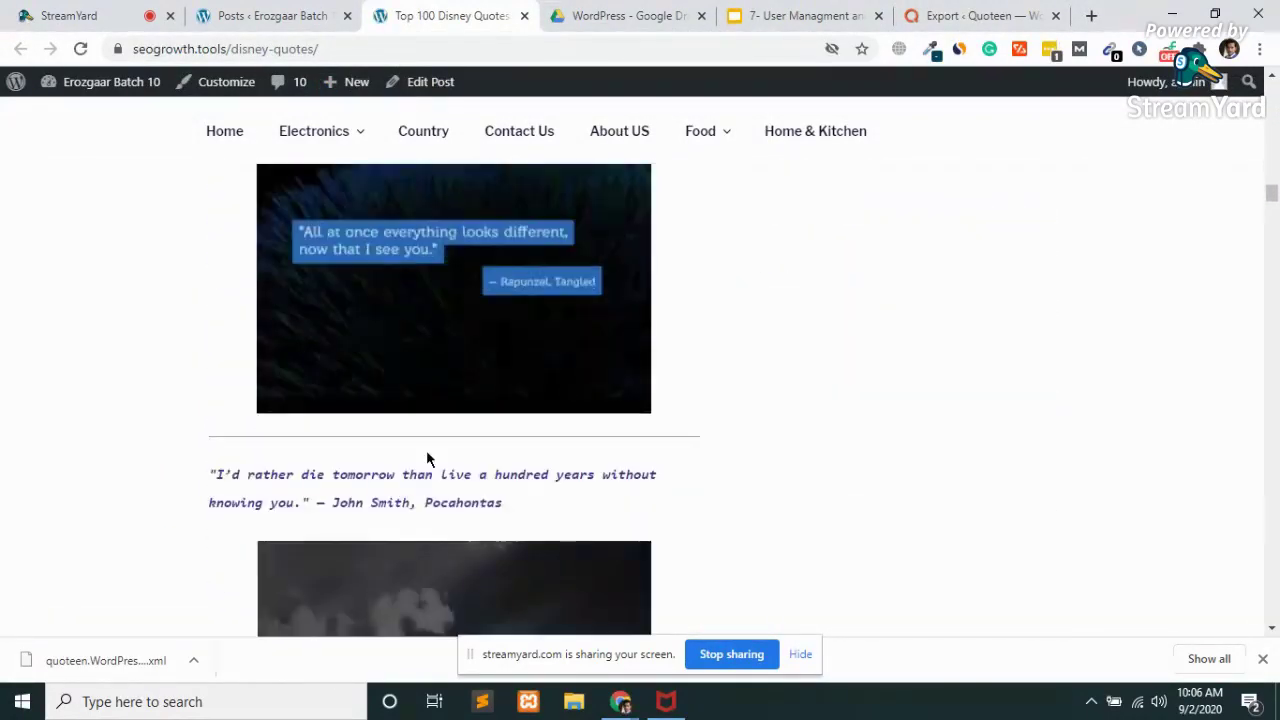
pyautogui.scroll(-10, 426, 458)
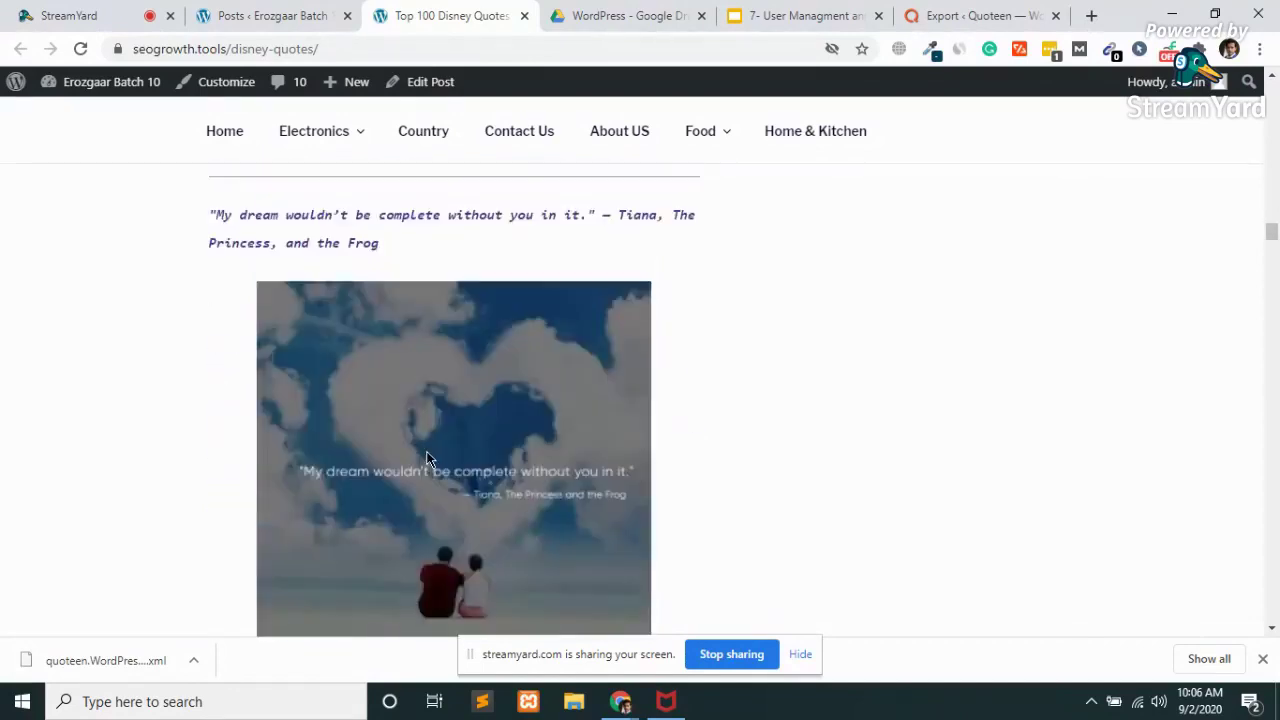
pyautogui.scroll(-5, 426, 458)
pyautogui.scroll(-15, 436, 437)
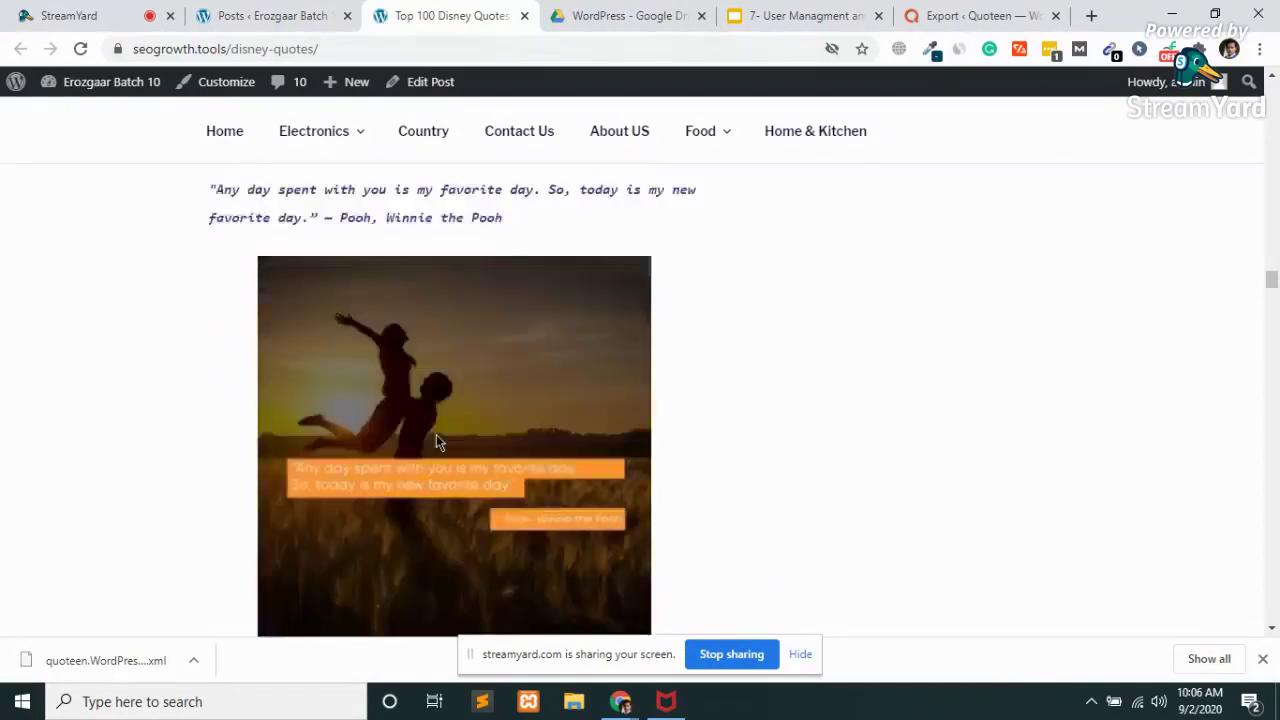
pyautogui.scroll(-5, 436, 443)
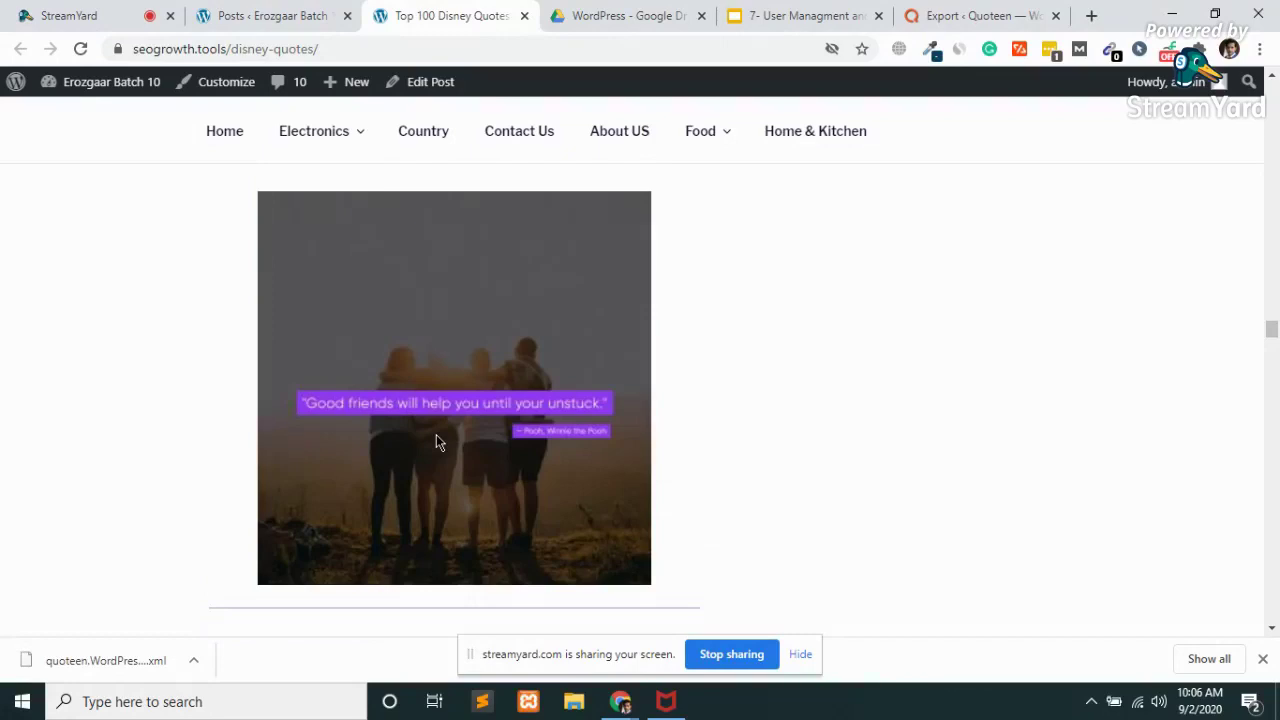
pyautogui.scroll(-12, 436, 443)
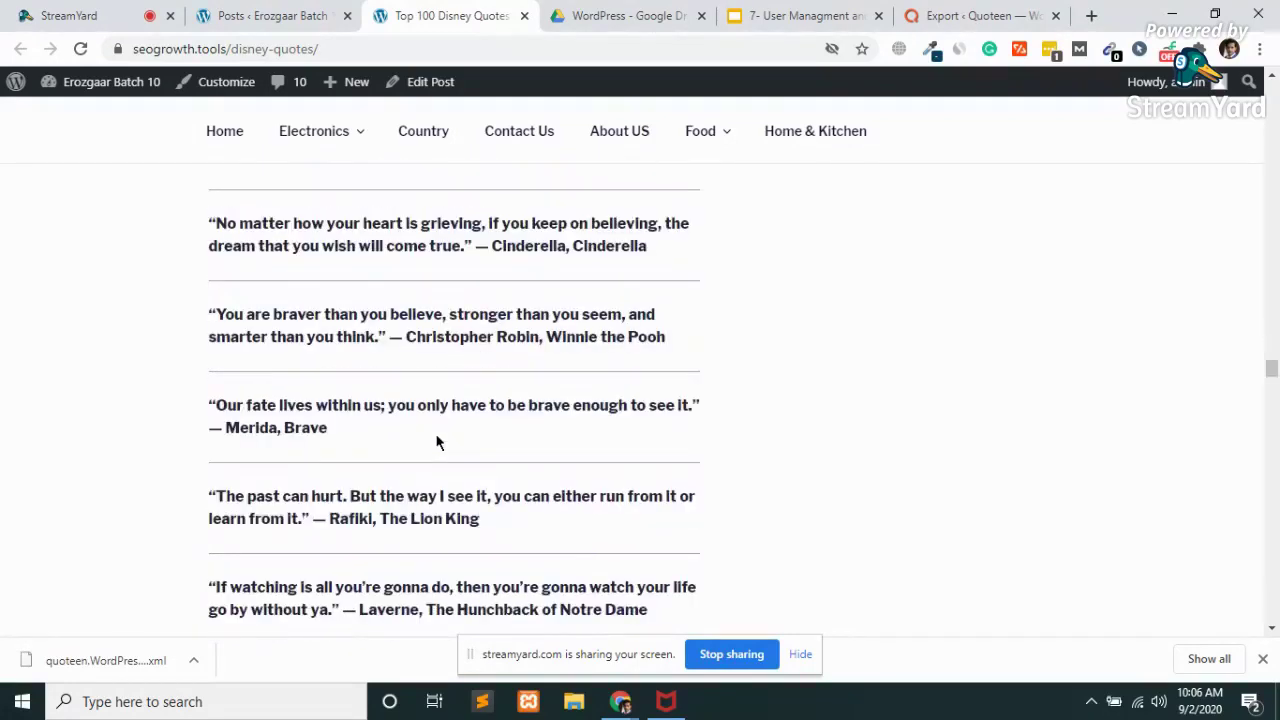
pyautogui.scroll(-20, 436, 443)
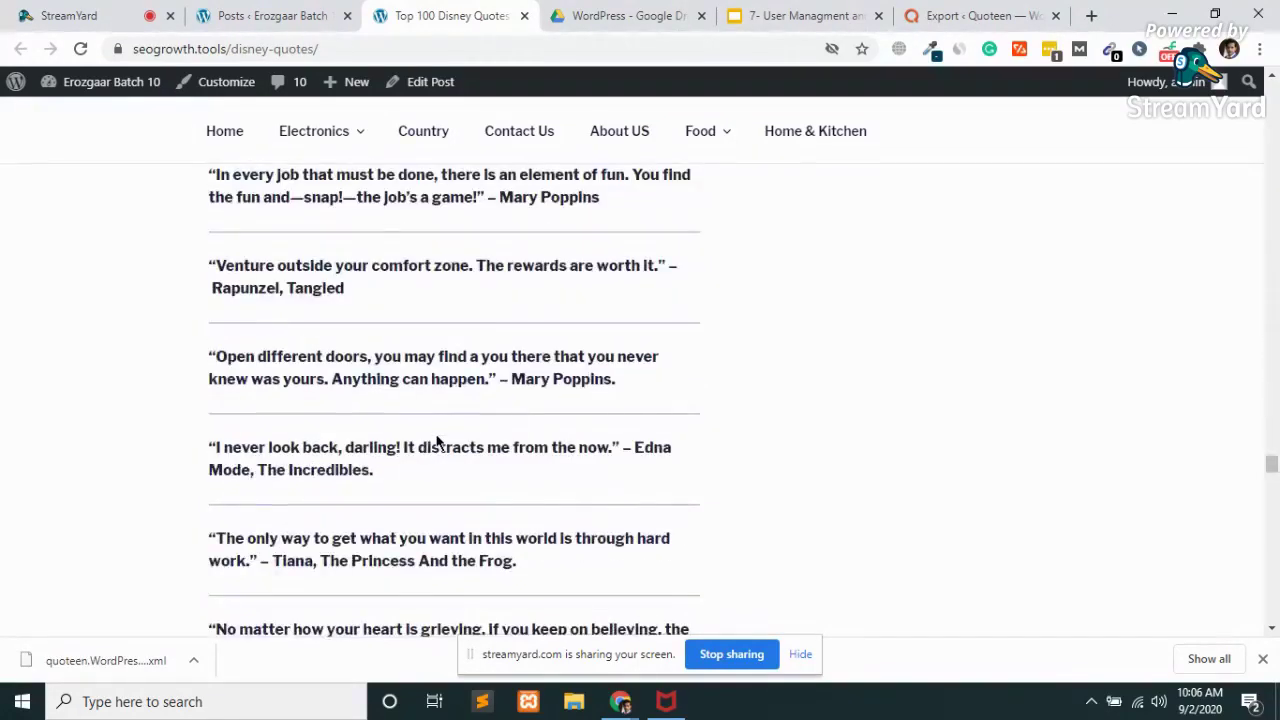
pyautogui.scroll(-10, 436, 440)
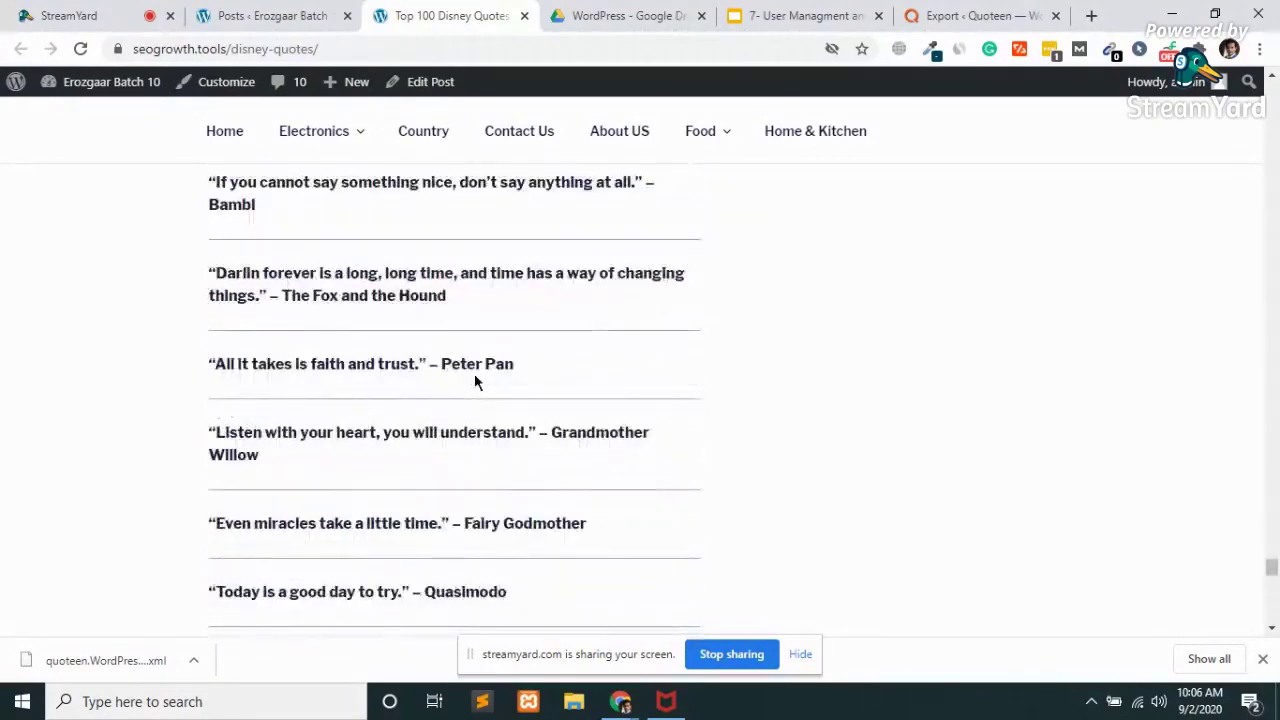
pyautogui.scroll(-15, 474, 373)
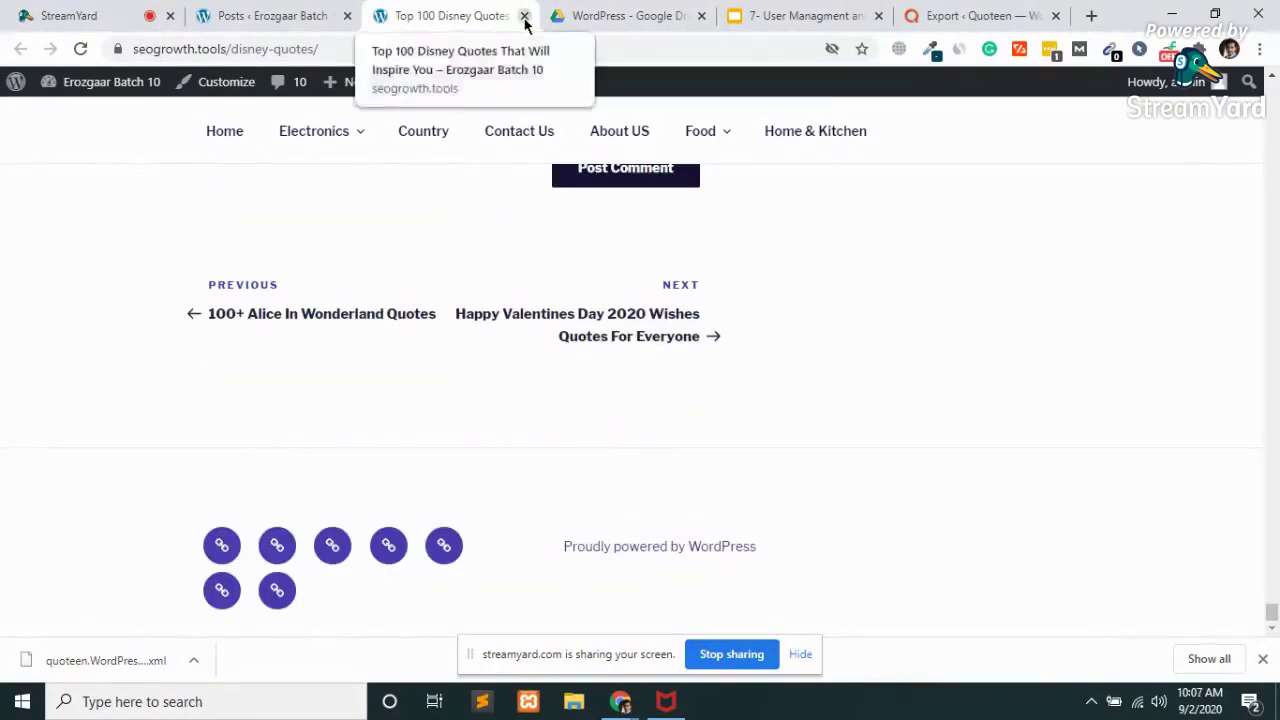
pyautogui.hotkey('ctrl', 'Tab')
pyautogui.middleClick(445, 20)
pyautogui.click(309, 12)
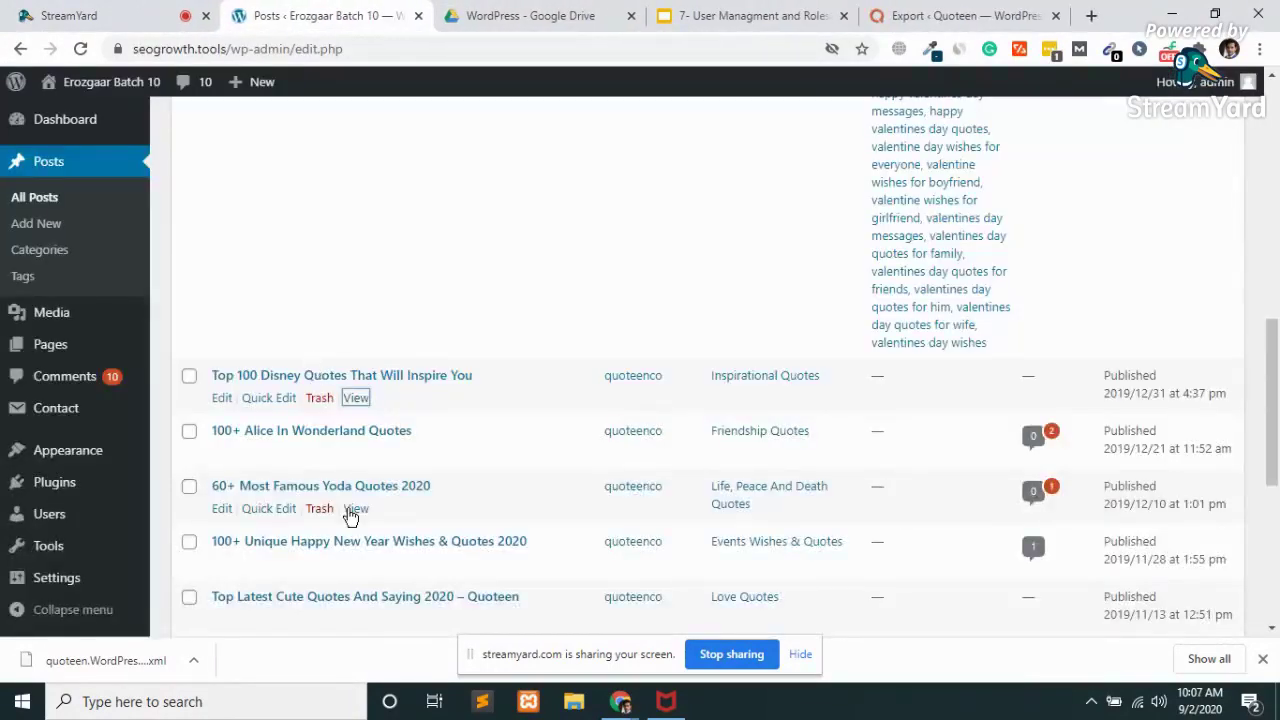
# Open the 'Funny Good Morning Quotes 2020' post on the live site in a new tab.
pyautogui.scroll(-3, 349, 515)
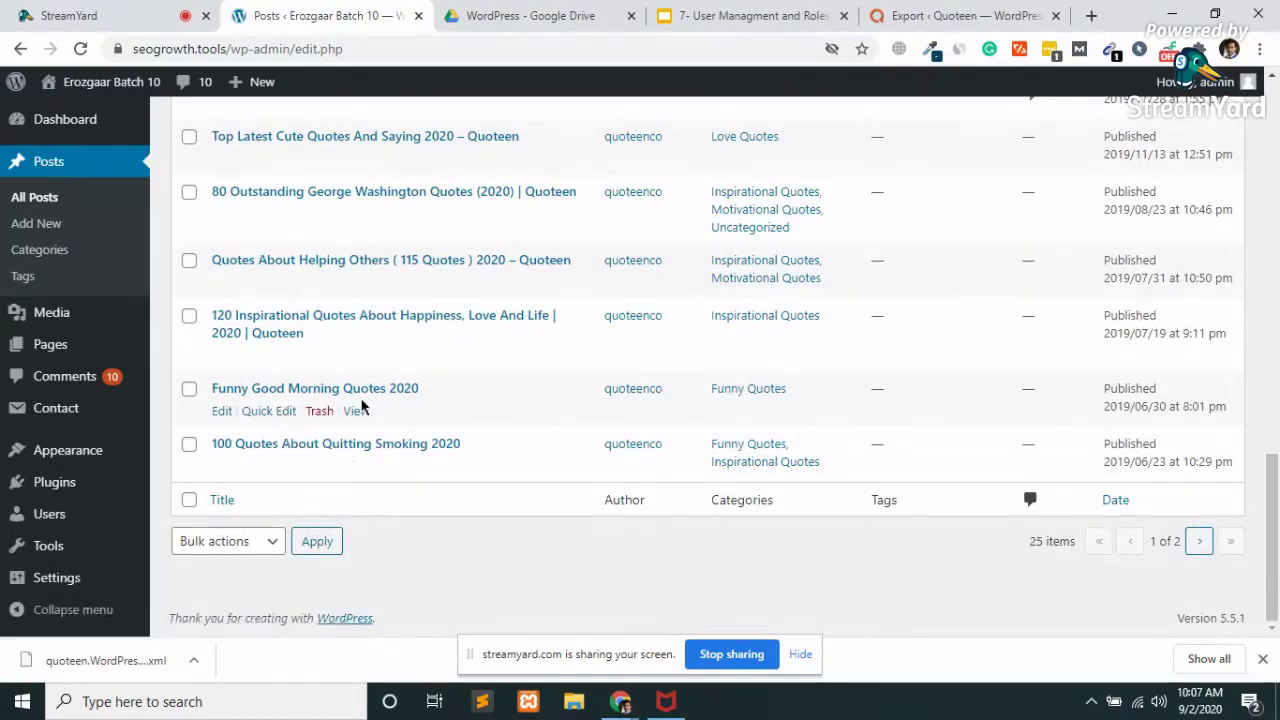
pyautogui.middleClick(356, 411)
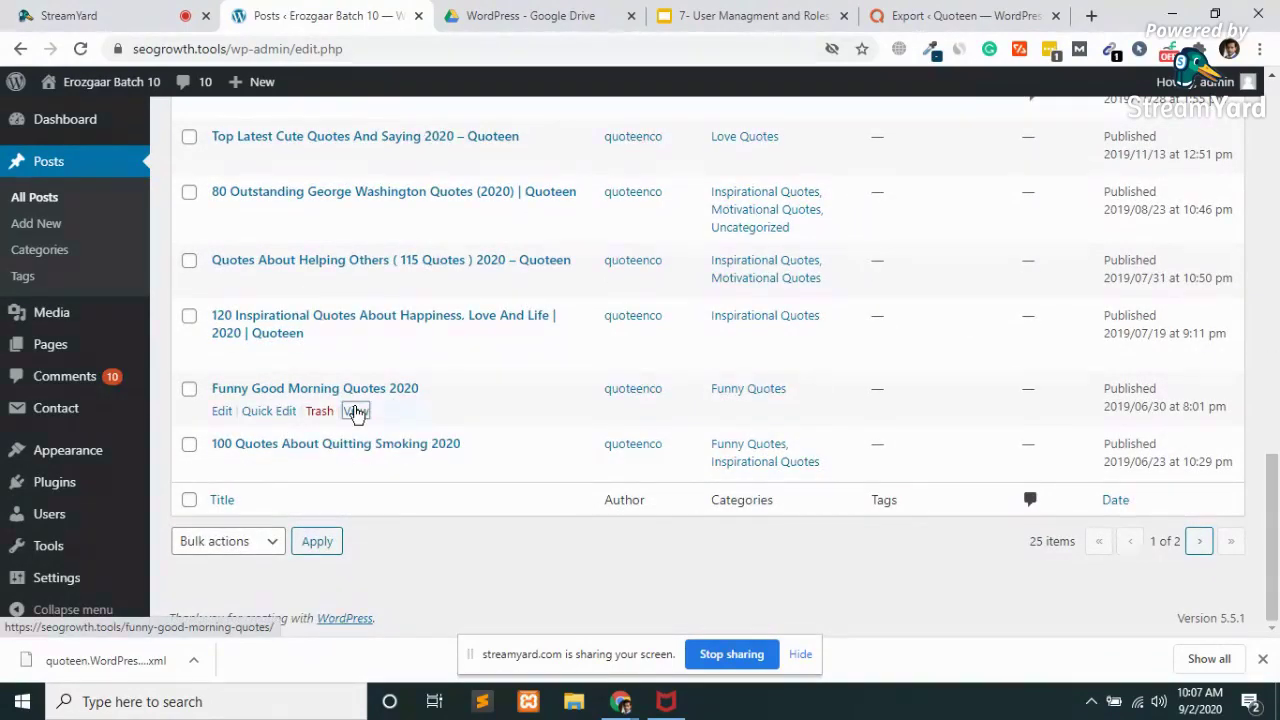
pyautogui.click(427, 8)
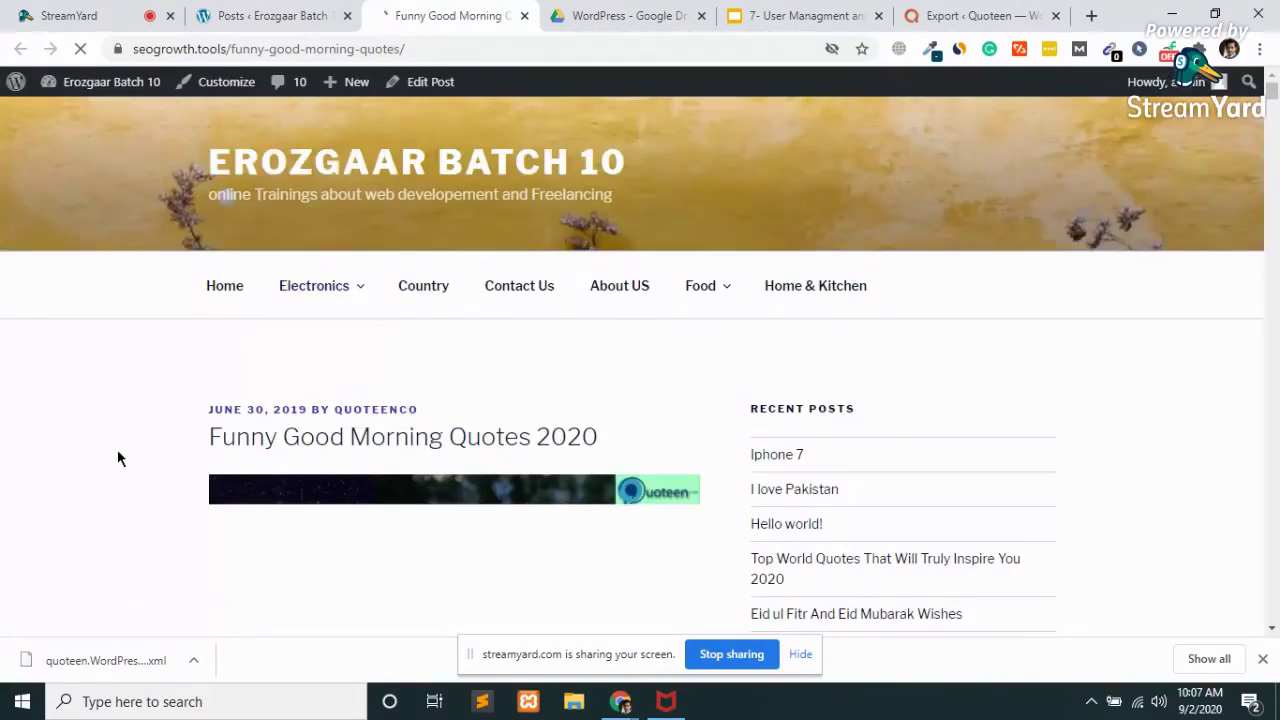
# Scroll through the Funny Good Morning Quotes post to its end and close its tab.
pyautogui.scroll(-3, 117, 455)
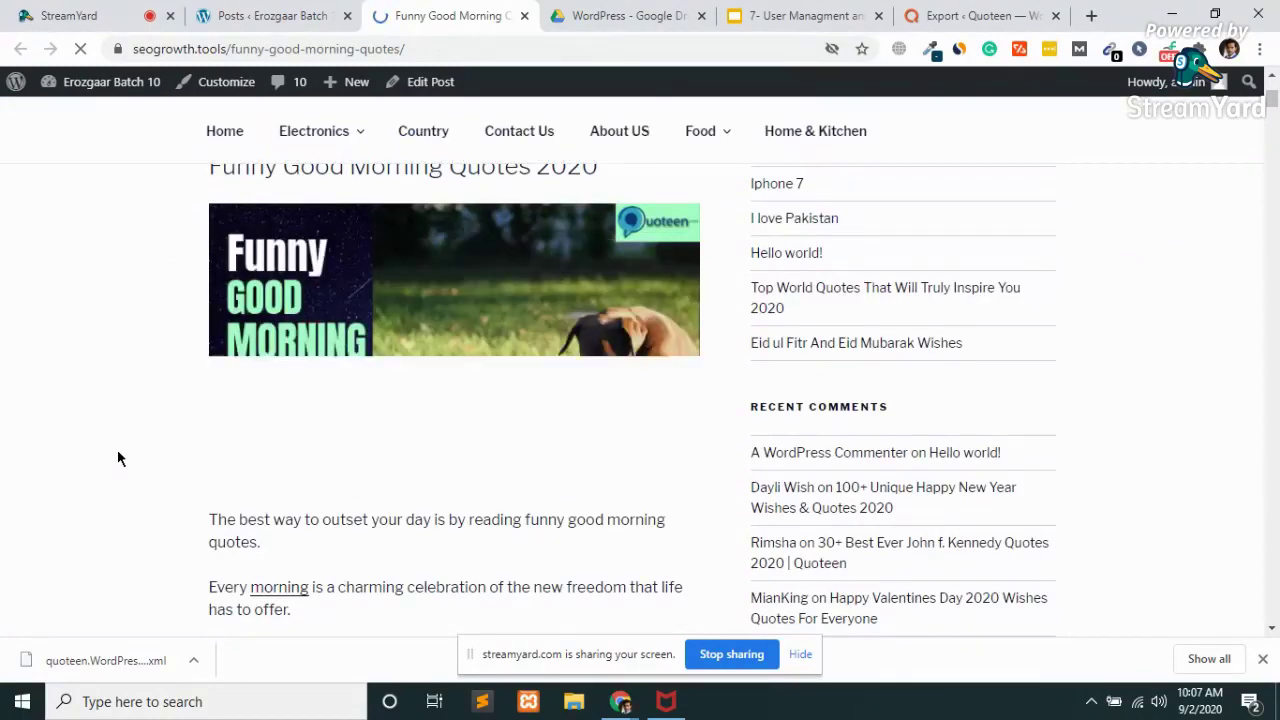
pyautogui.scroll(-5, 117, 457)
pyautogui.scroll(-10, 117, 457)
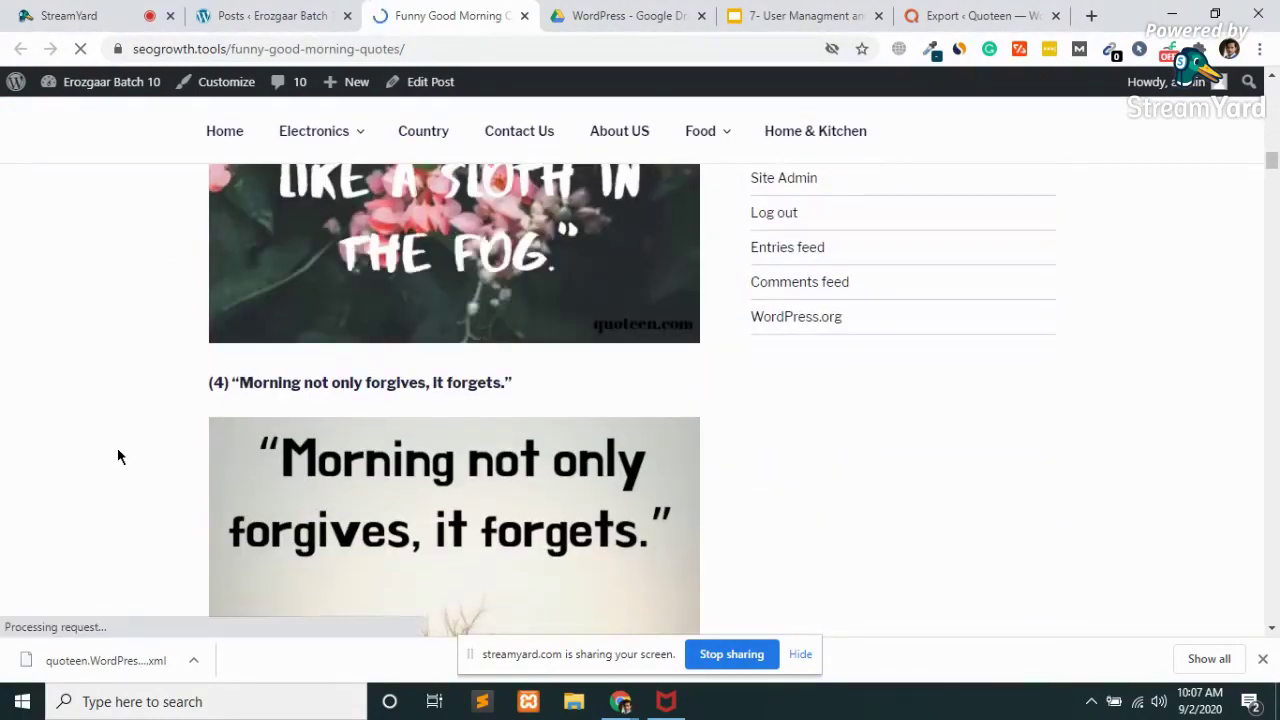
pyautogui.scroll(-10, 117, 457)
pyautogui.scroll(-15, 117, 457)
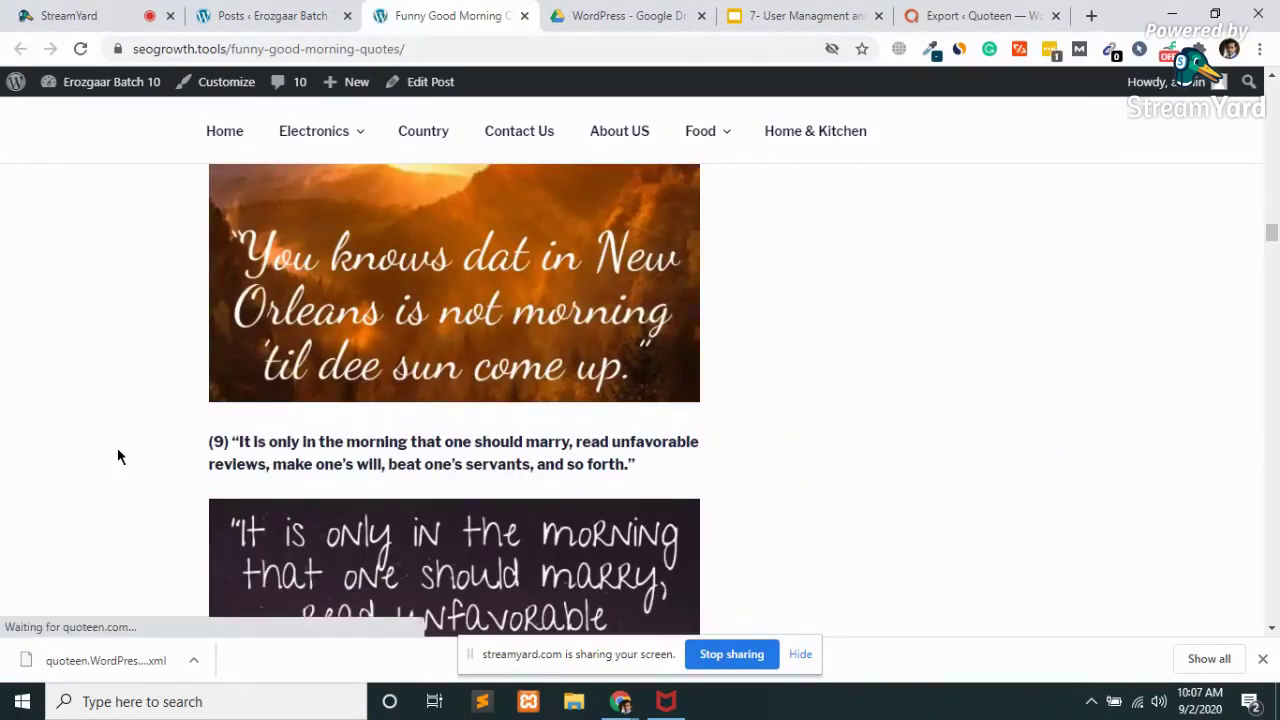
pyautogui.scroll(-7, 117, 457)
pyautogui.scroll(-8, 117, 457)
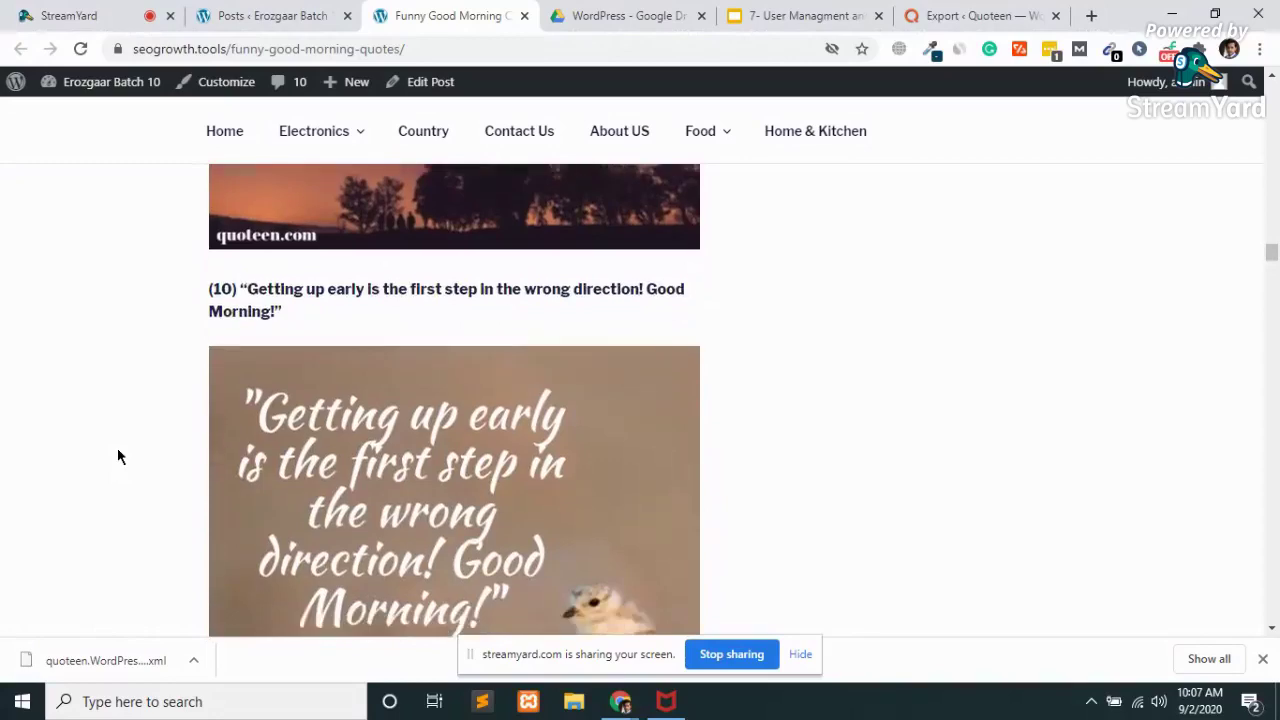
pyautogui.scroll(-10, 117, 456)
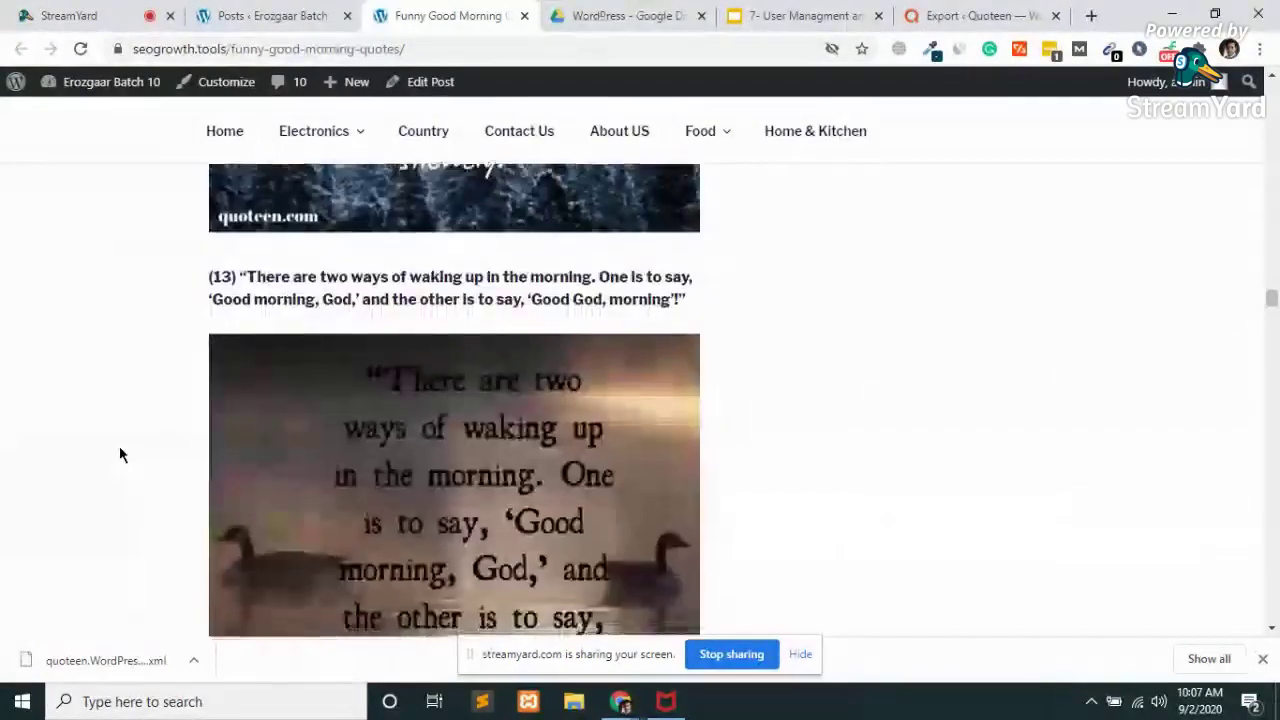
pyautogui.scroll(-12, 119, 445)
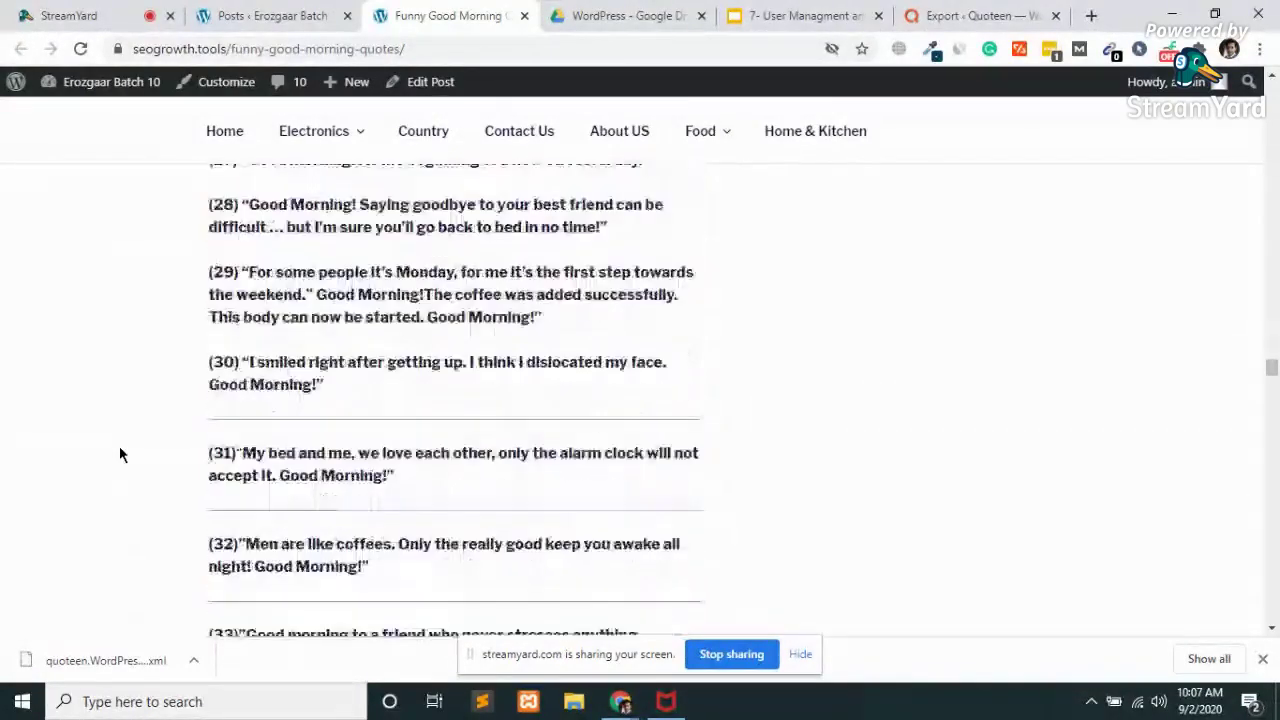
pyautogui.click(523, 16)
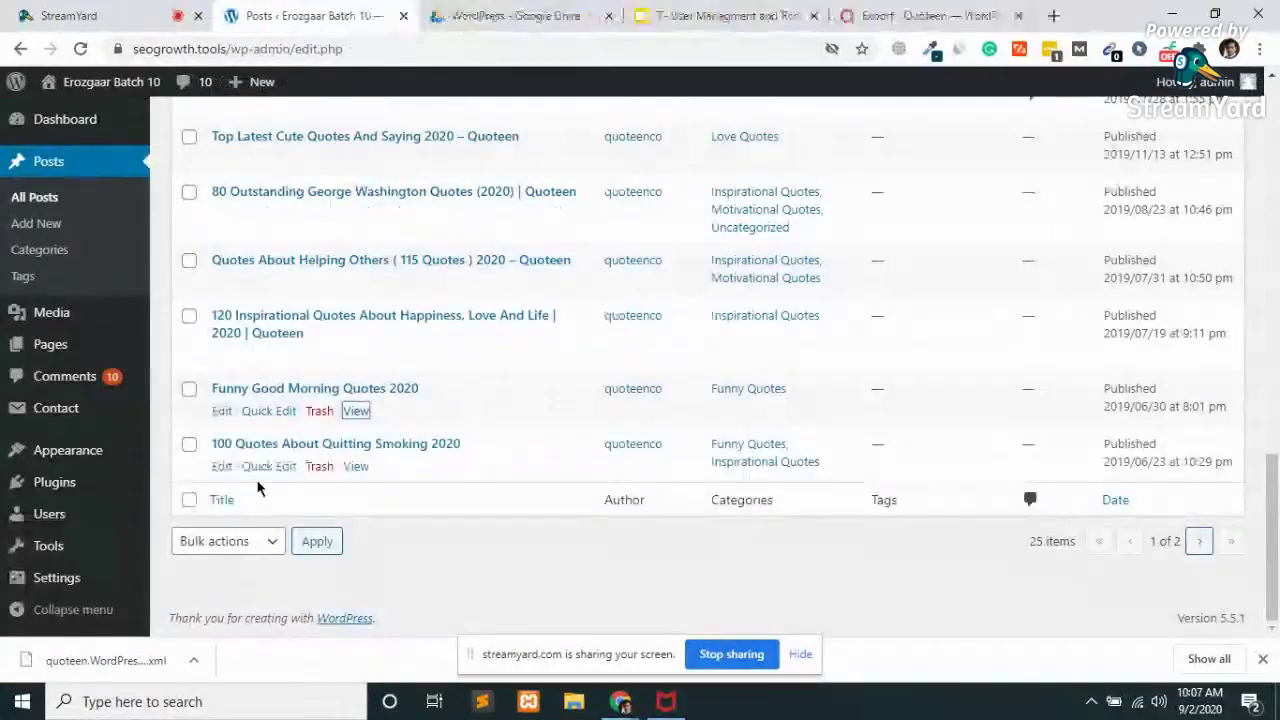
# Leave I love Pakistan and Hello world! unchecked and move the other selected posts to Trash.
pyautogui.scroll(15, 257, 487)
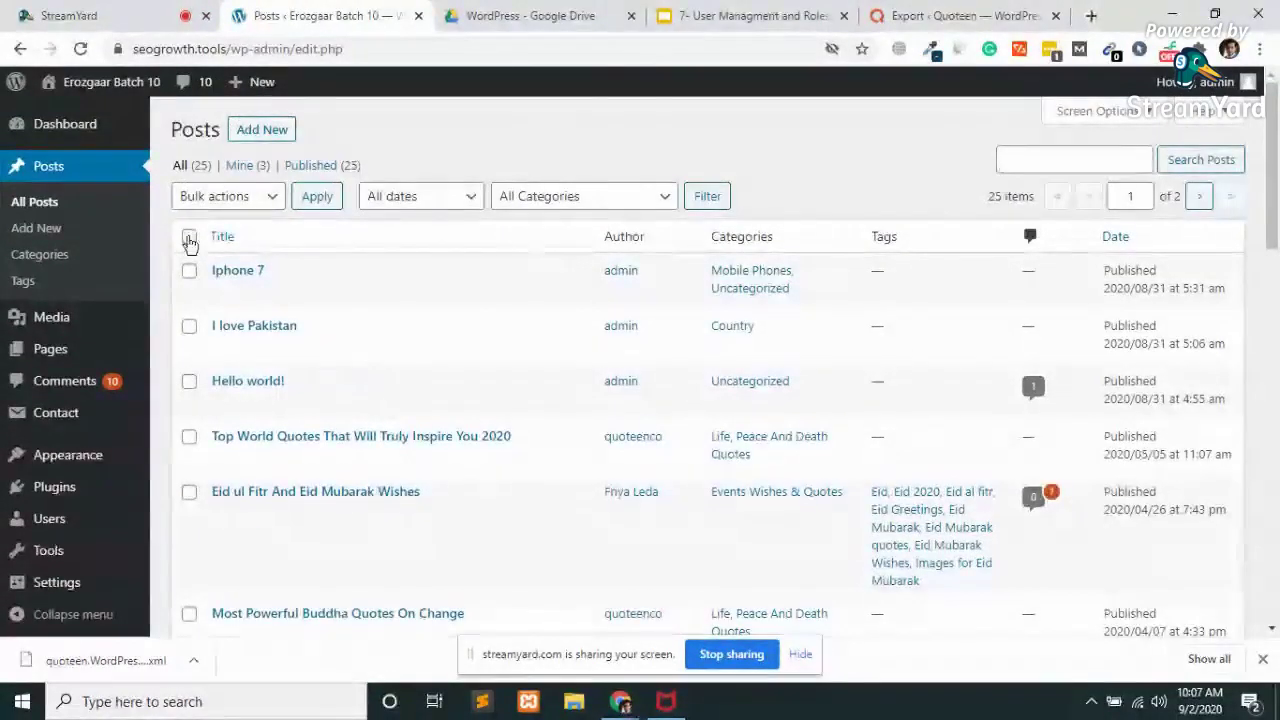
pyautogui.click(188, 326)
pyautogui.click(188, 382)
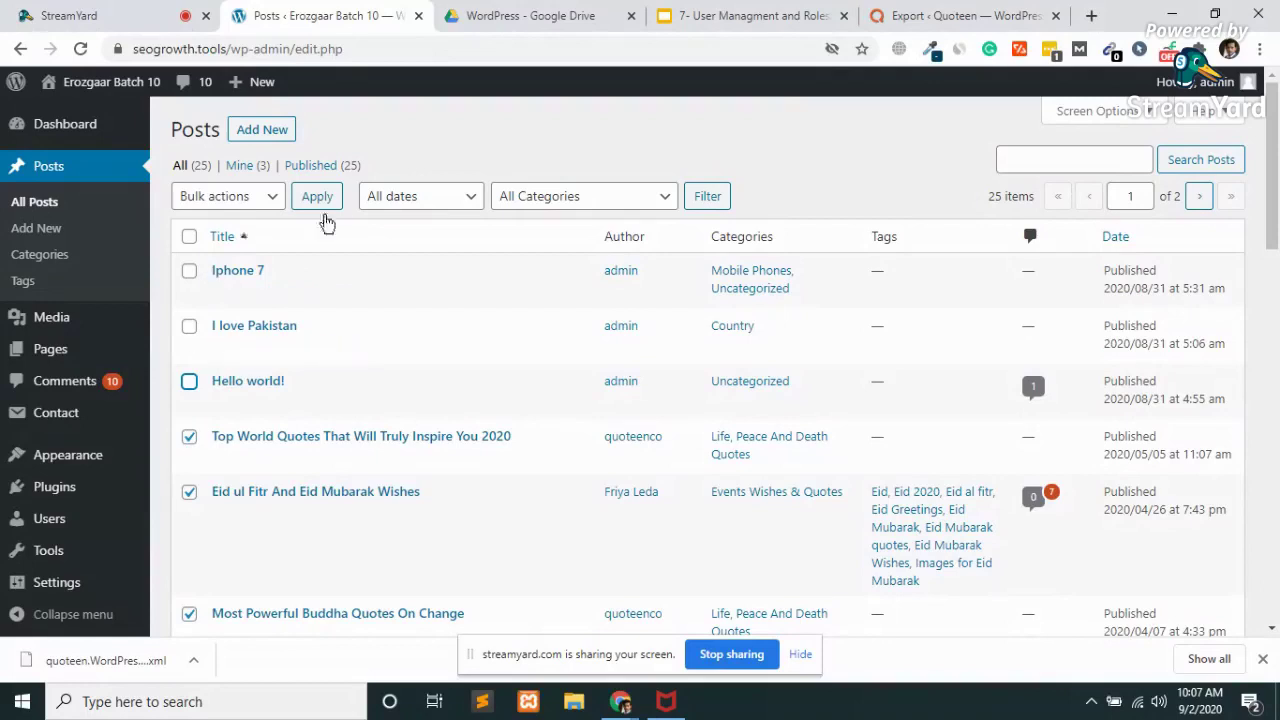
pyautogui.click(240, 195)
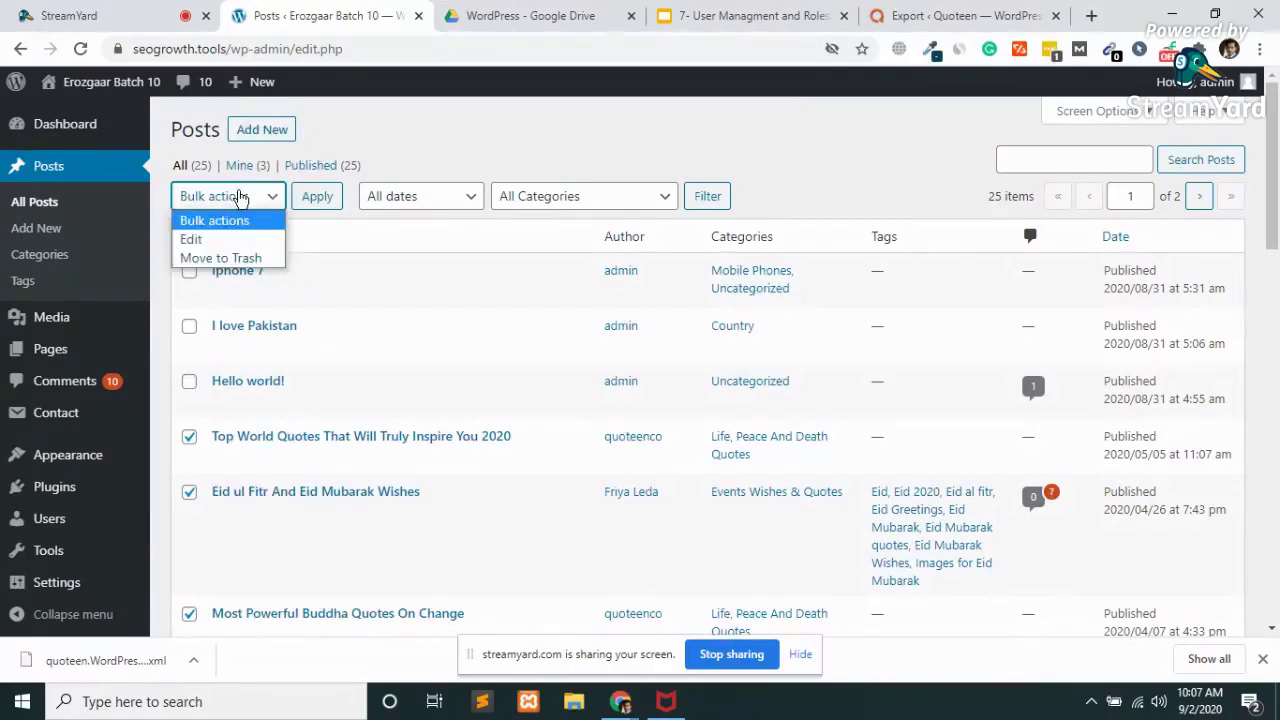
pyautogui.click(215, 259)
pyautogui.click(312, 198)
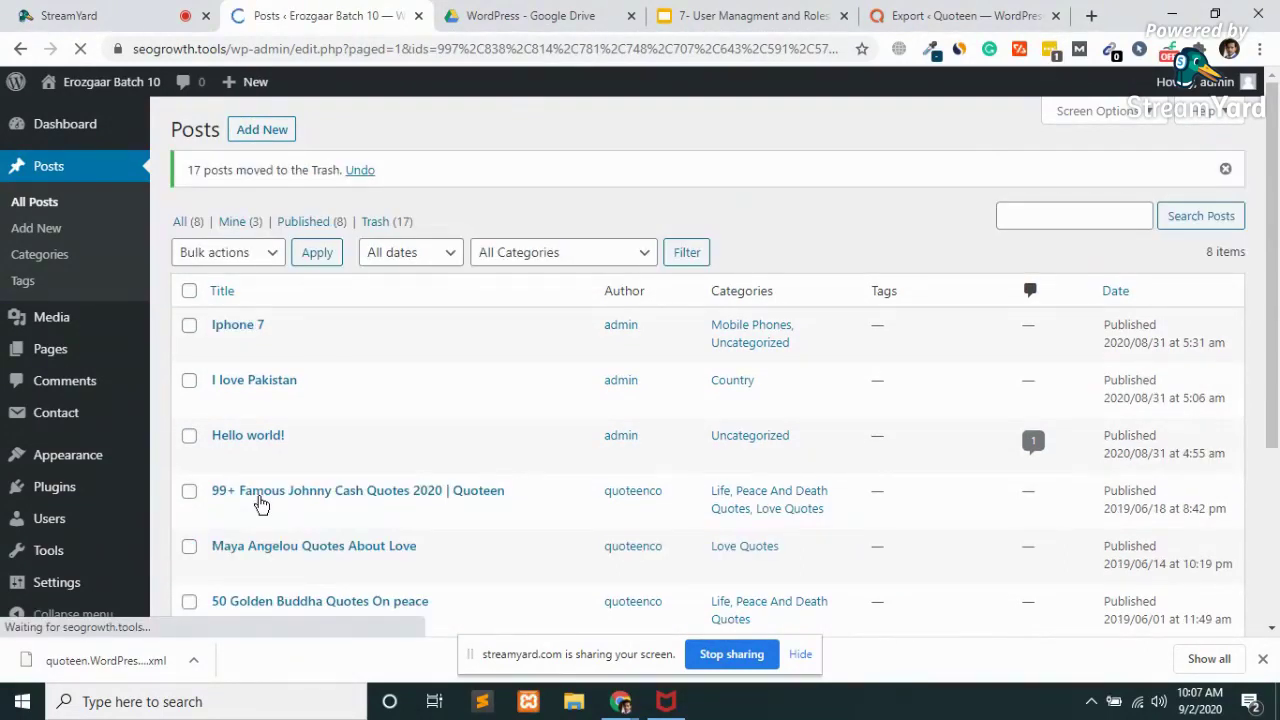
# Trash the five remaining posts: Johnny Cash, Maya Angelou, Golden Buddha, Buddha Death and Strong Woman quotes.
pyautogui.scroll(-2, 258, 505)
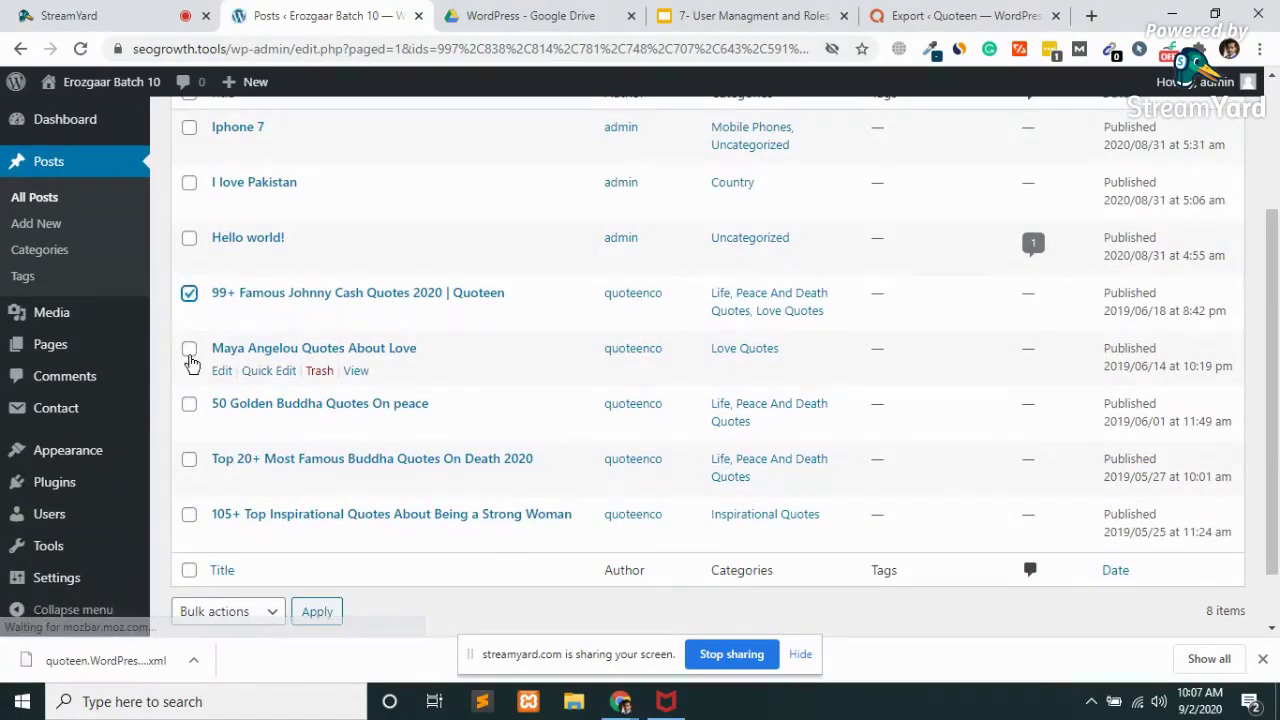
pyautogui.doubleClick(189, 348)
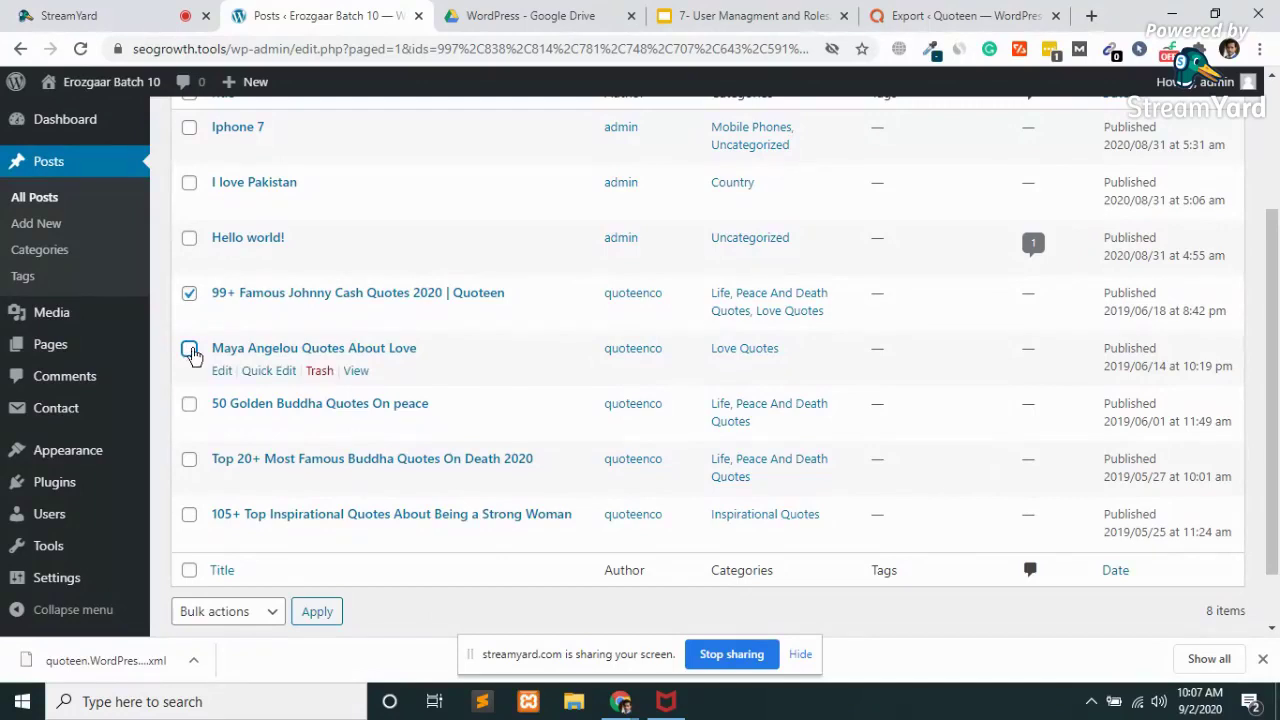
pyautogui.click(189, 349)
pyautogui.click(189, 406)
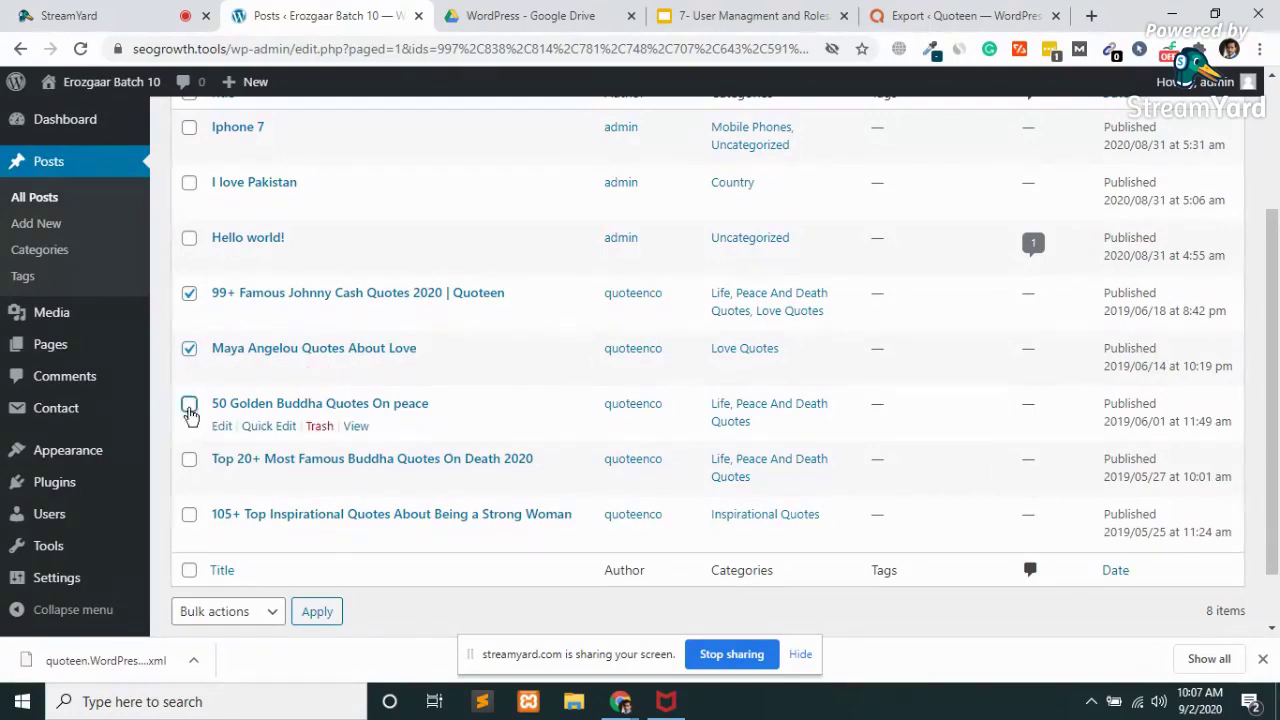
pyautogui.click(189, 460)
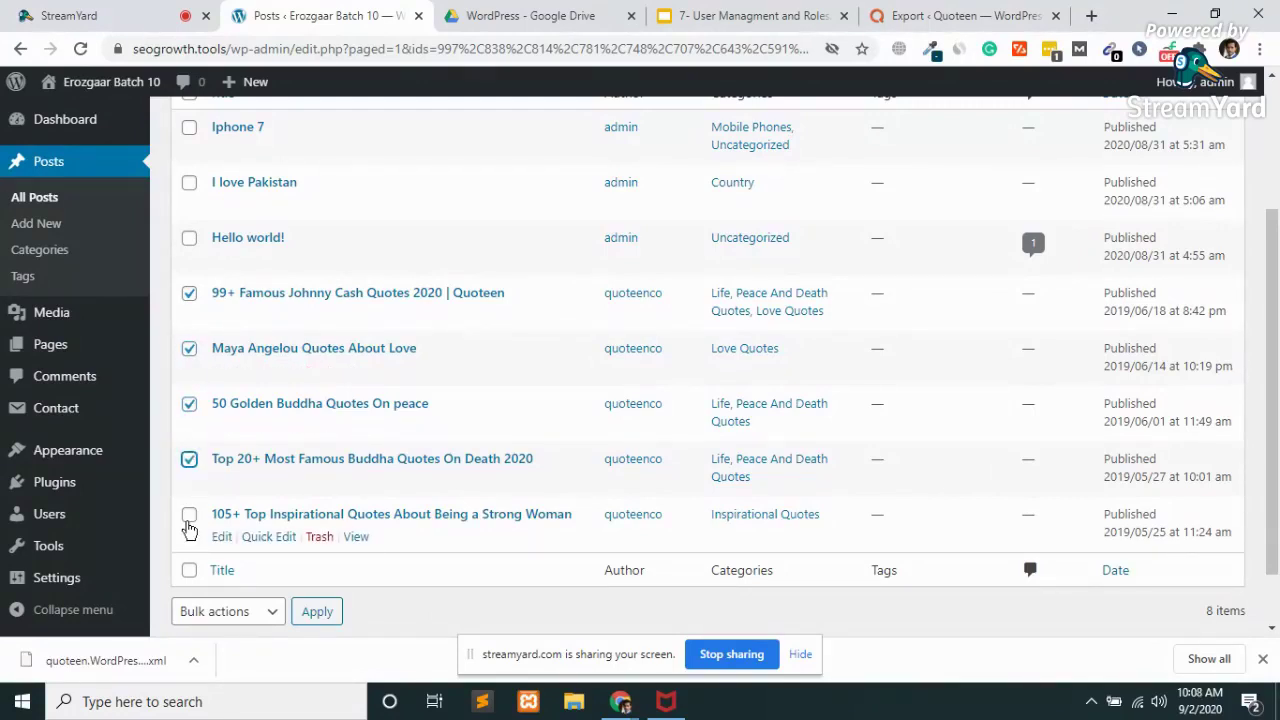
pyautogui.click(189, 515)
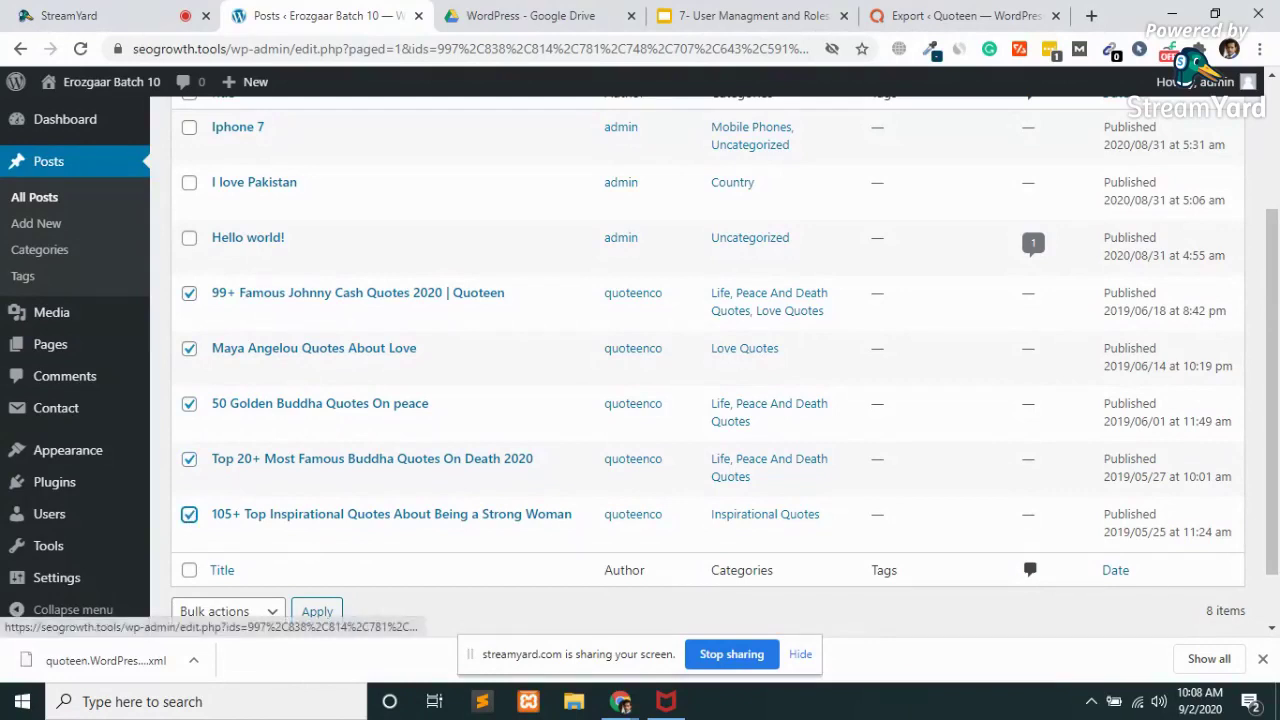
pyautogui.scroll(1, 677, 563)
pyautogui.scroll(1, 674, 565)
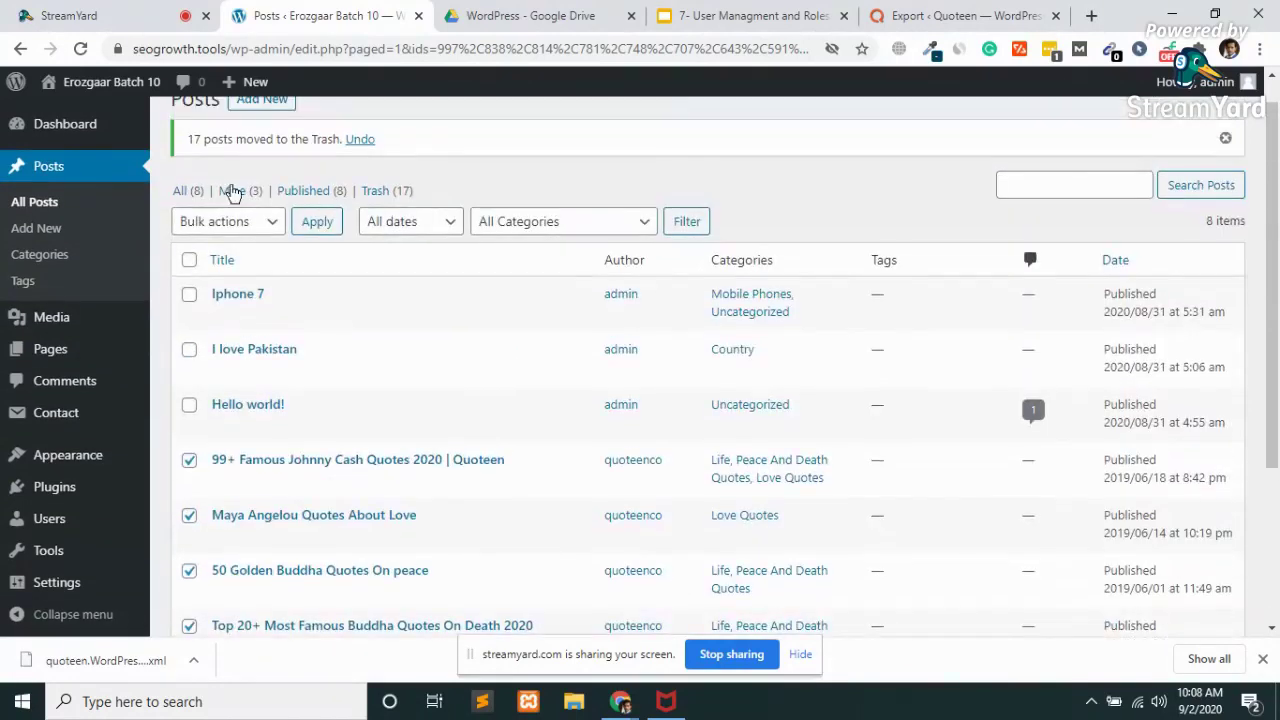
pyautogui.click(203, 224)
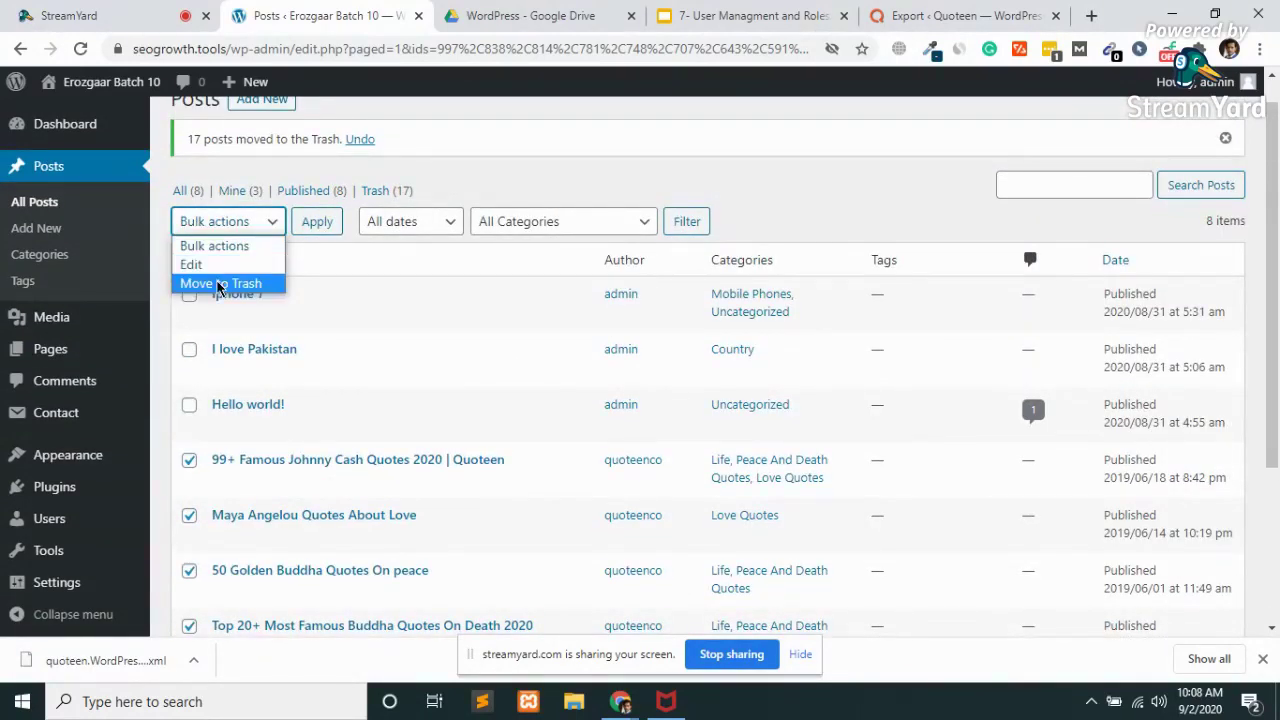
pyautogui.click(218, 283)
pyautogui.click(326, 226)
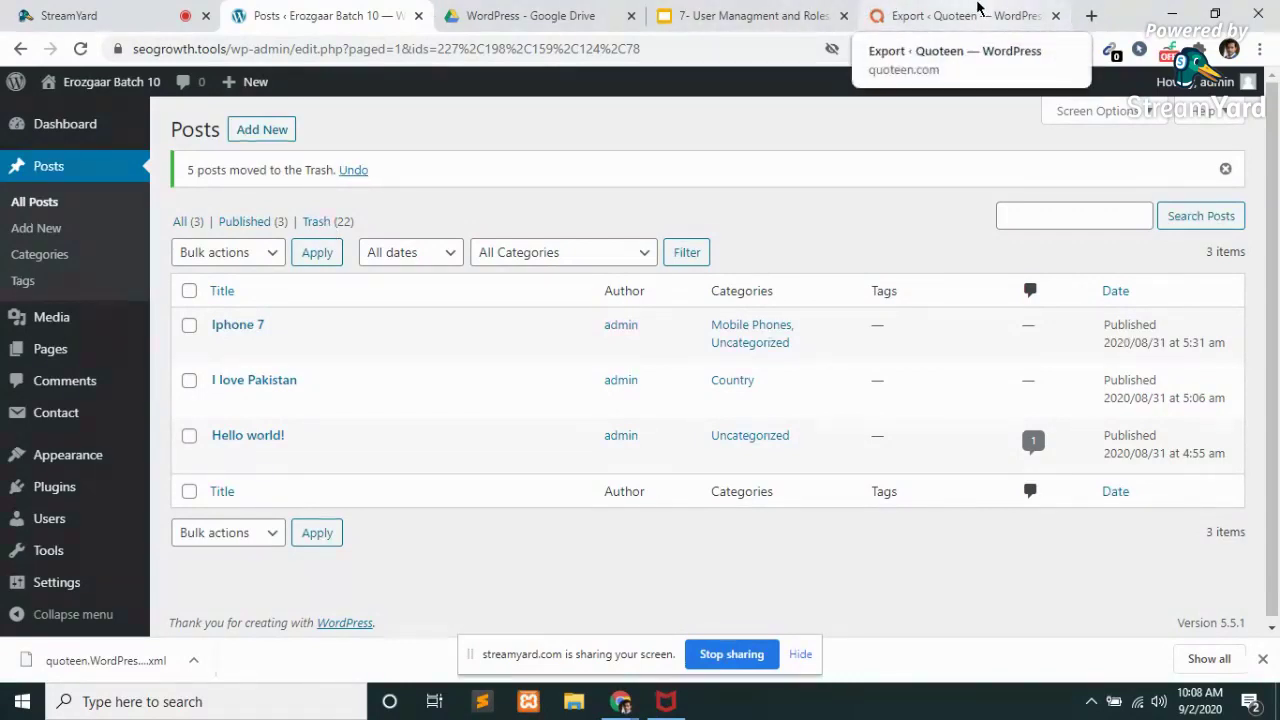
# Open a spare blank tab, then view the Trash (22) list of WordPress posts.
pyautogui.click(1096, 26)
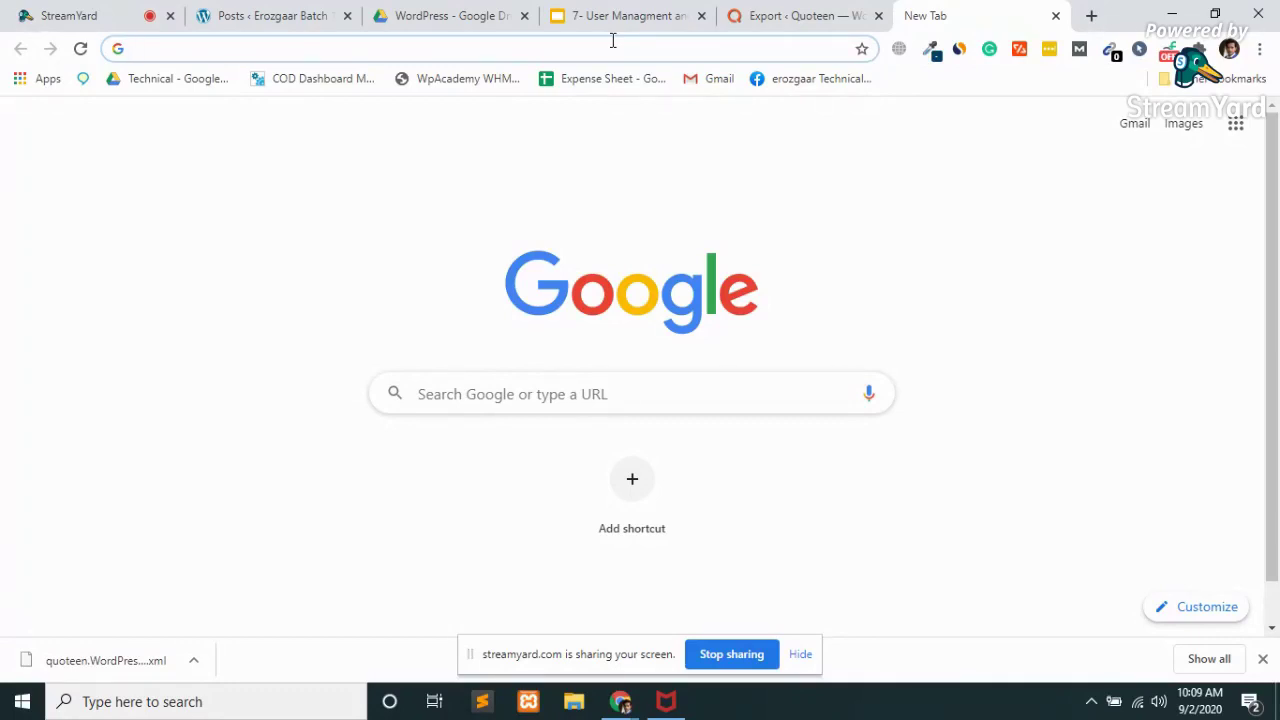
pyautogui.click(312, 12)
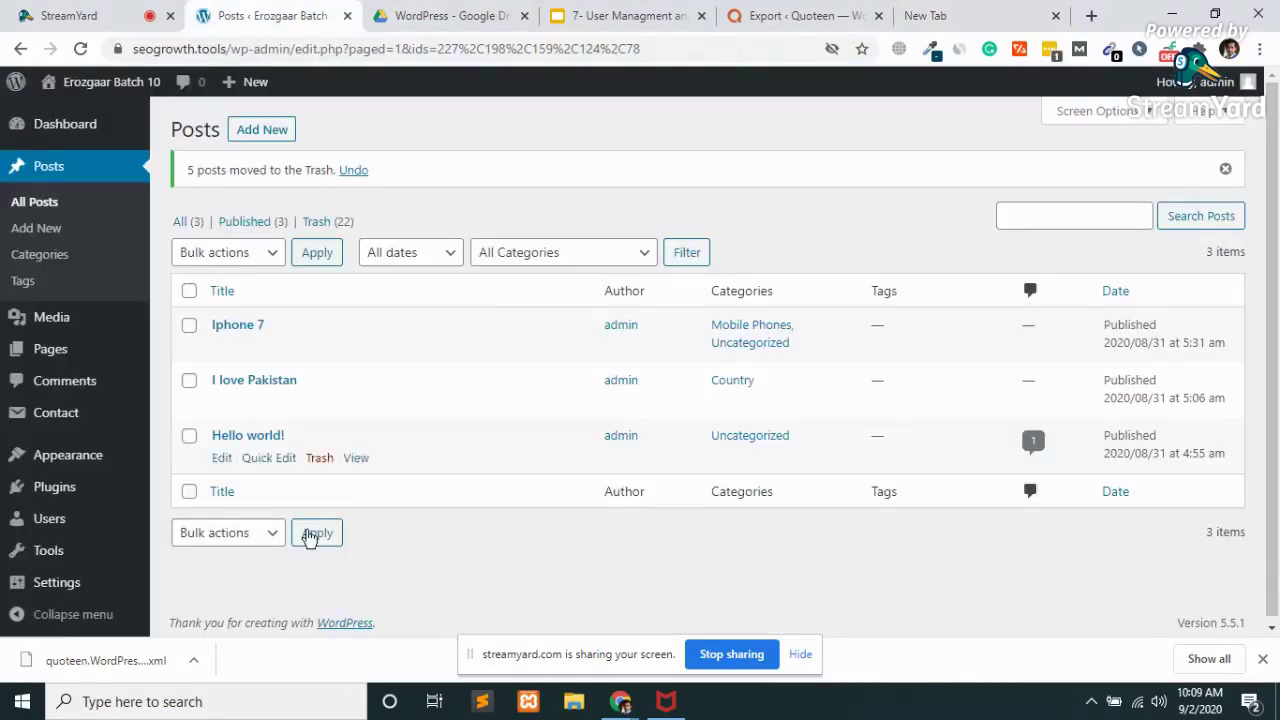
pyautogui.click(334, 223)
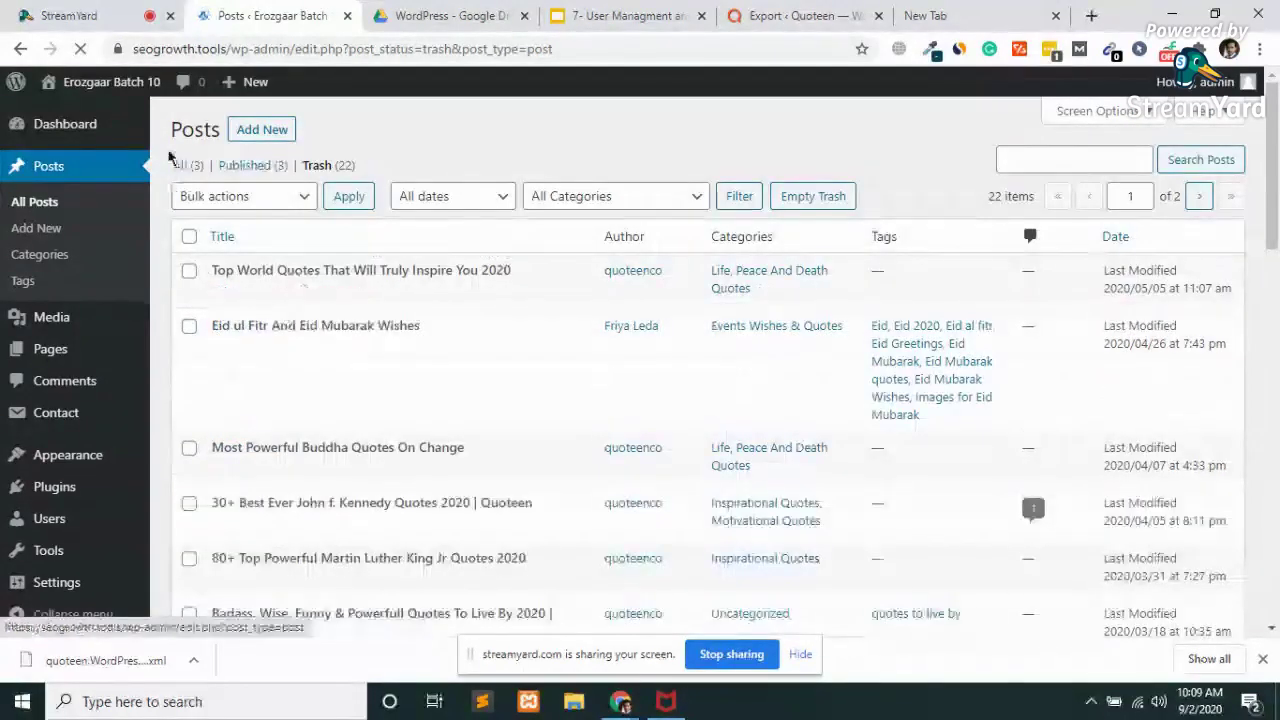
# Check both Trash pages, then bulk-restore all twenty posts on the first page.
pyautogui.scroll(-10, 748, 449)
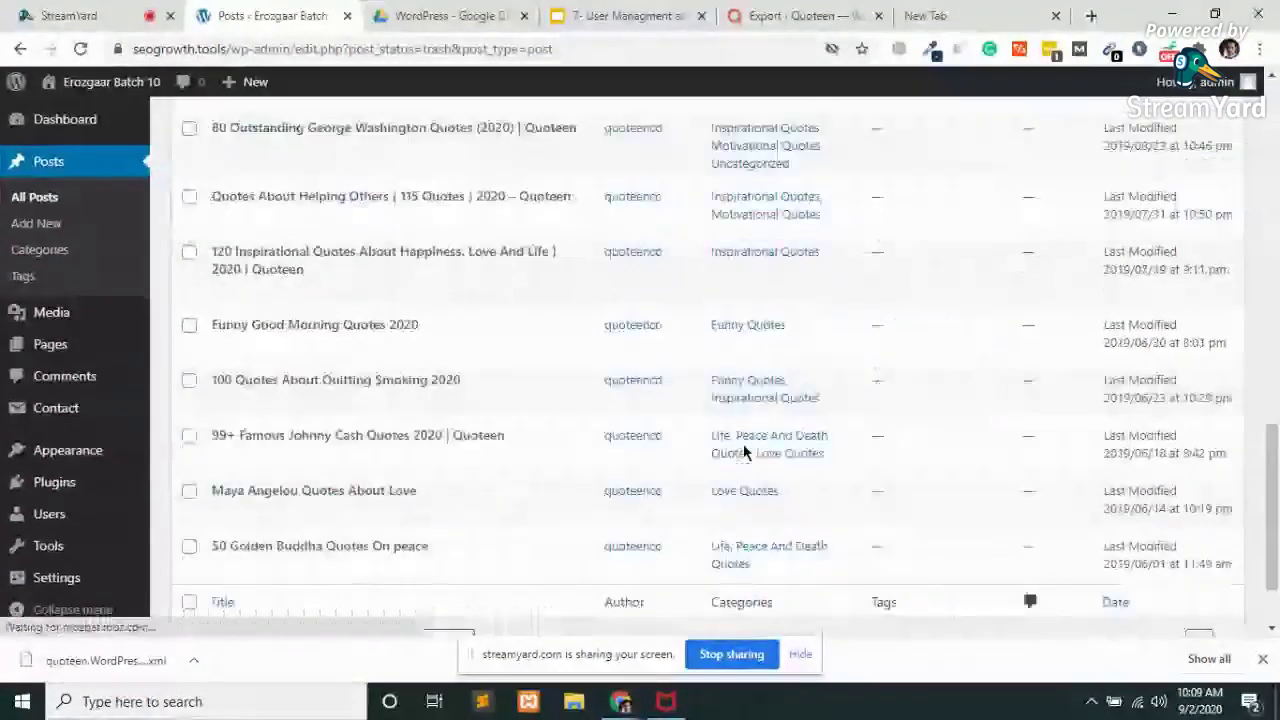
pyautogui.scroll(-1, 743, 452)
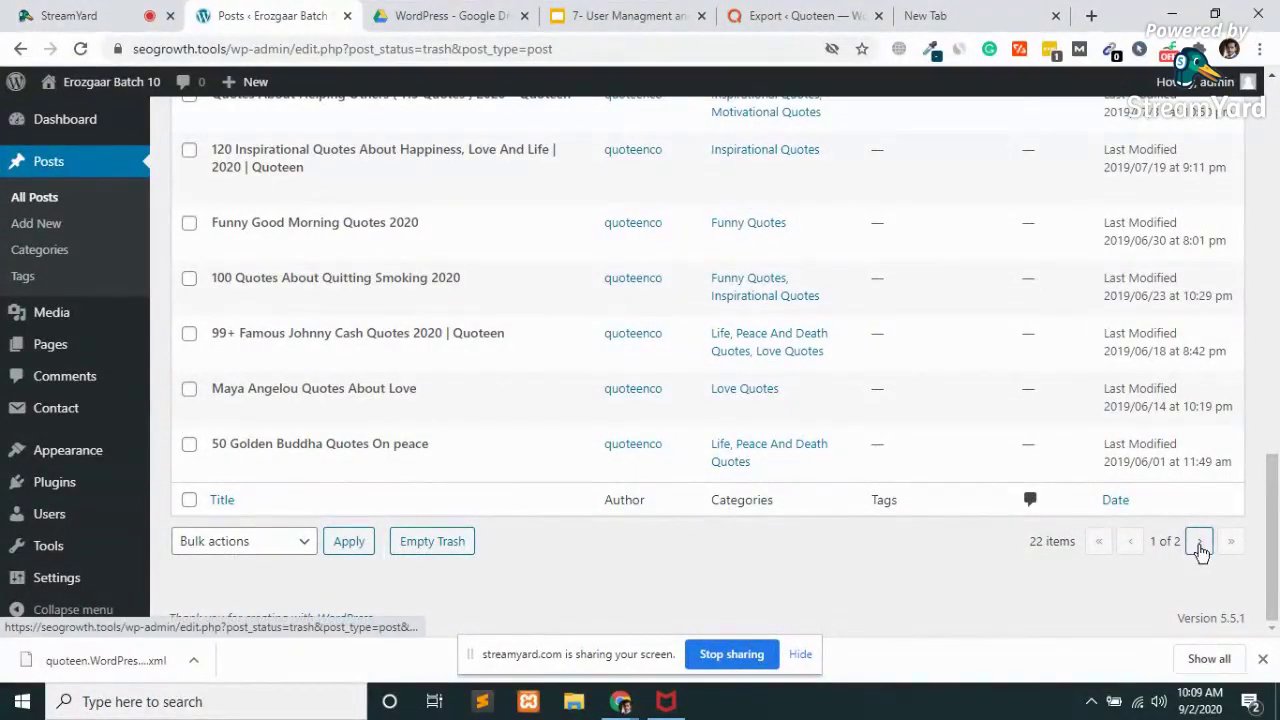
pyautogui.click(1199, 541)
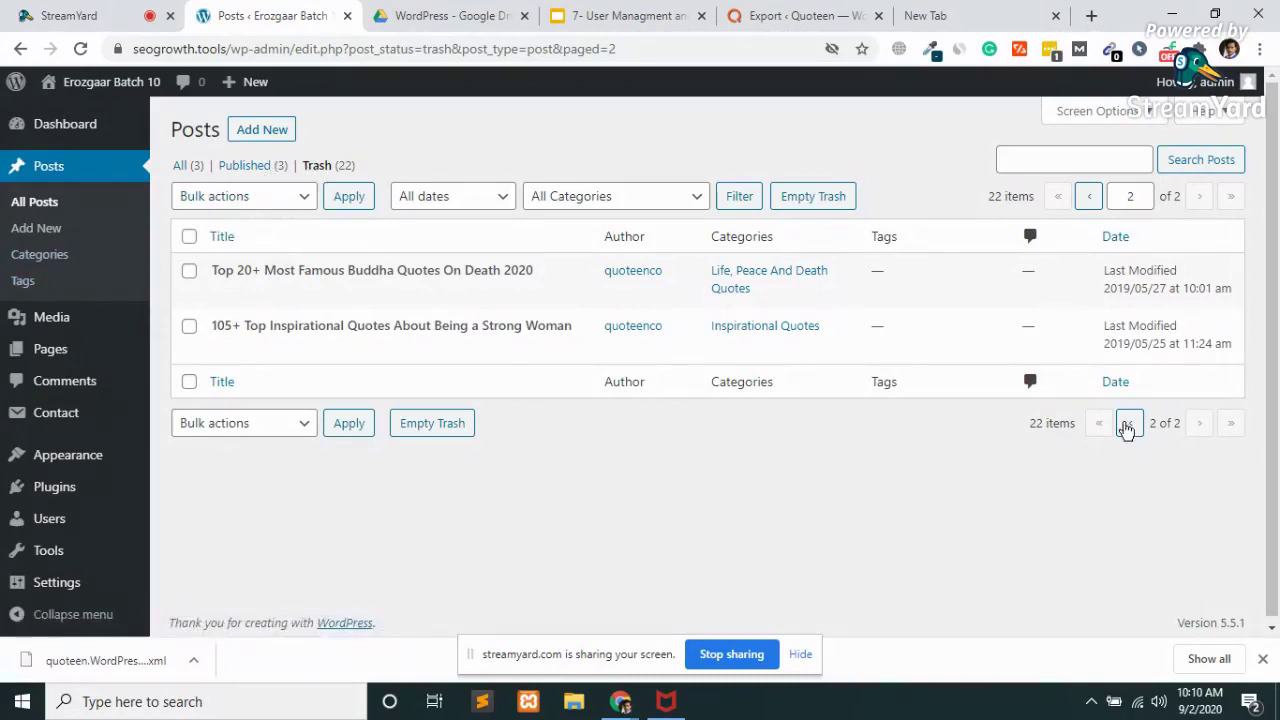
pyautogui.click(1129, 424)
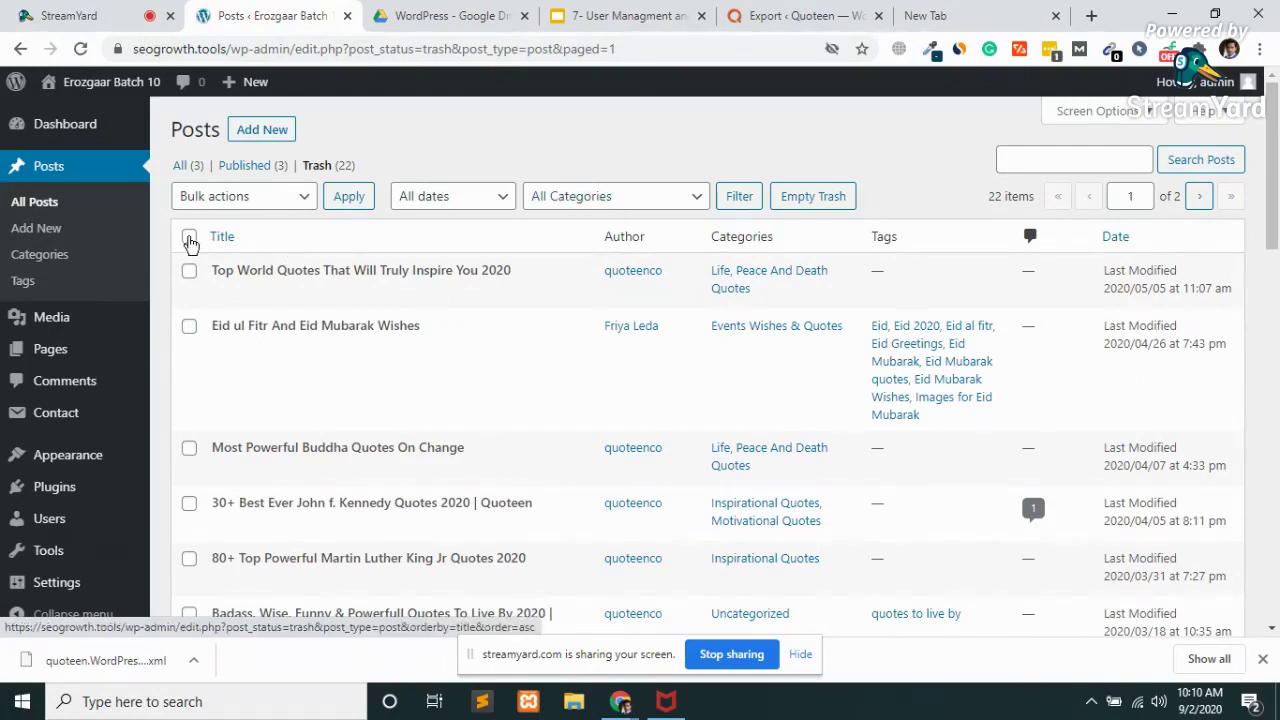
pyautogui.click(189, 236)
pyautogui.click(258, 200)
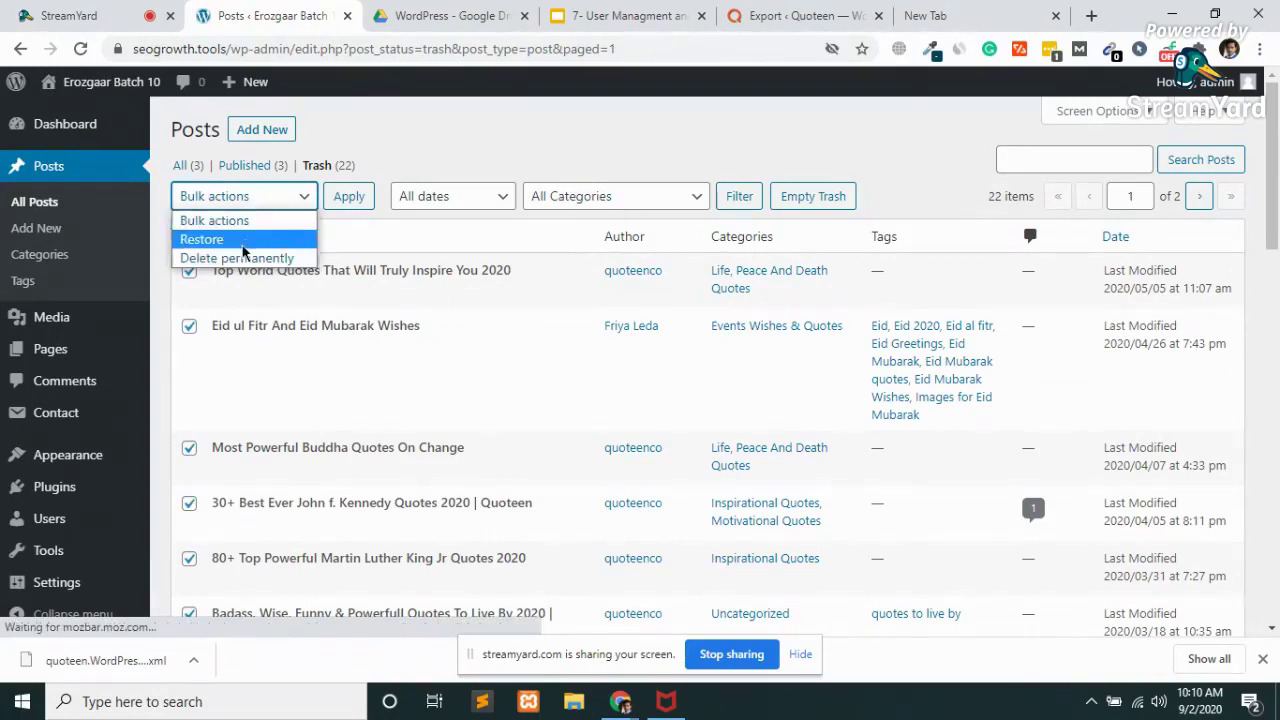
pyautogui.click(245, 240)
pyautogui.click(348, 200)
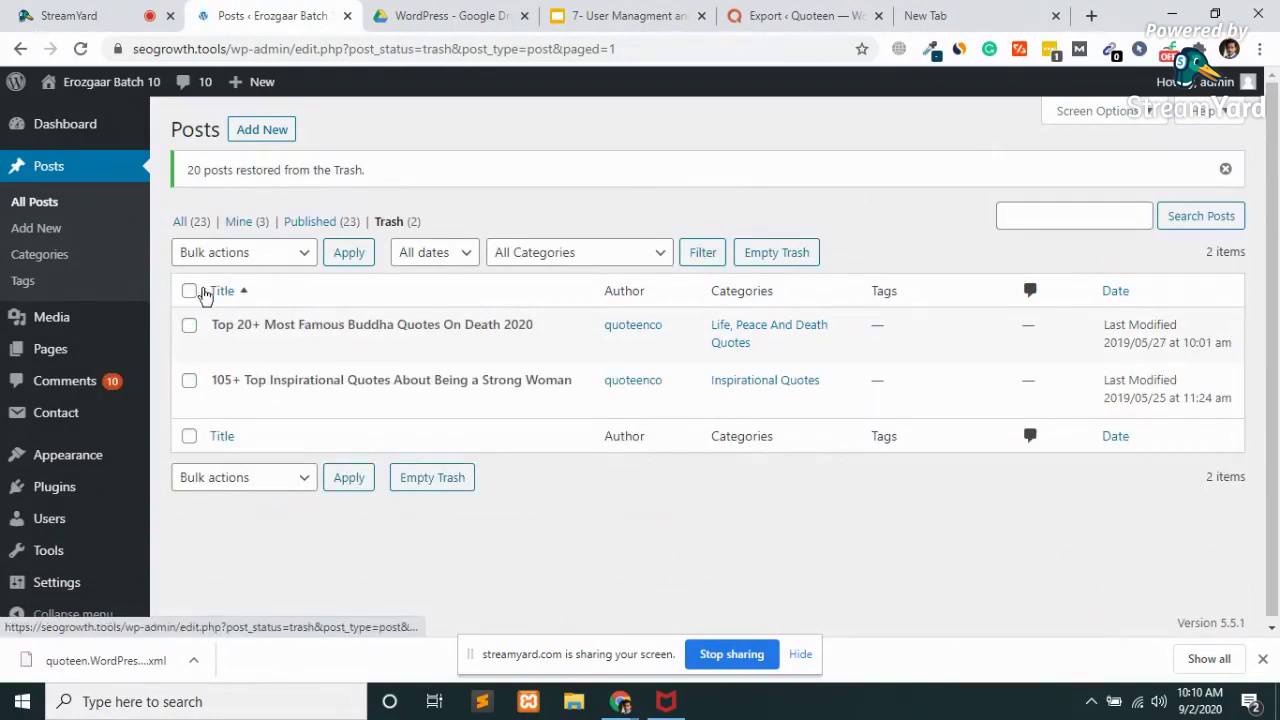
# Bulk-restore the last two trashed posts, the Buddha and Strong Woman entries.
pyautogui.click(190, 292)
pyautogui.click(266, 253)
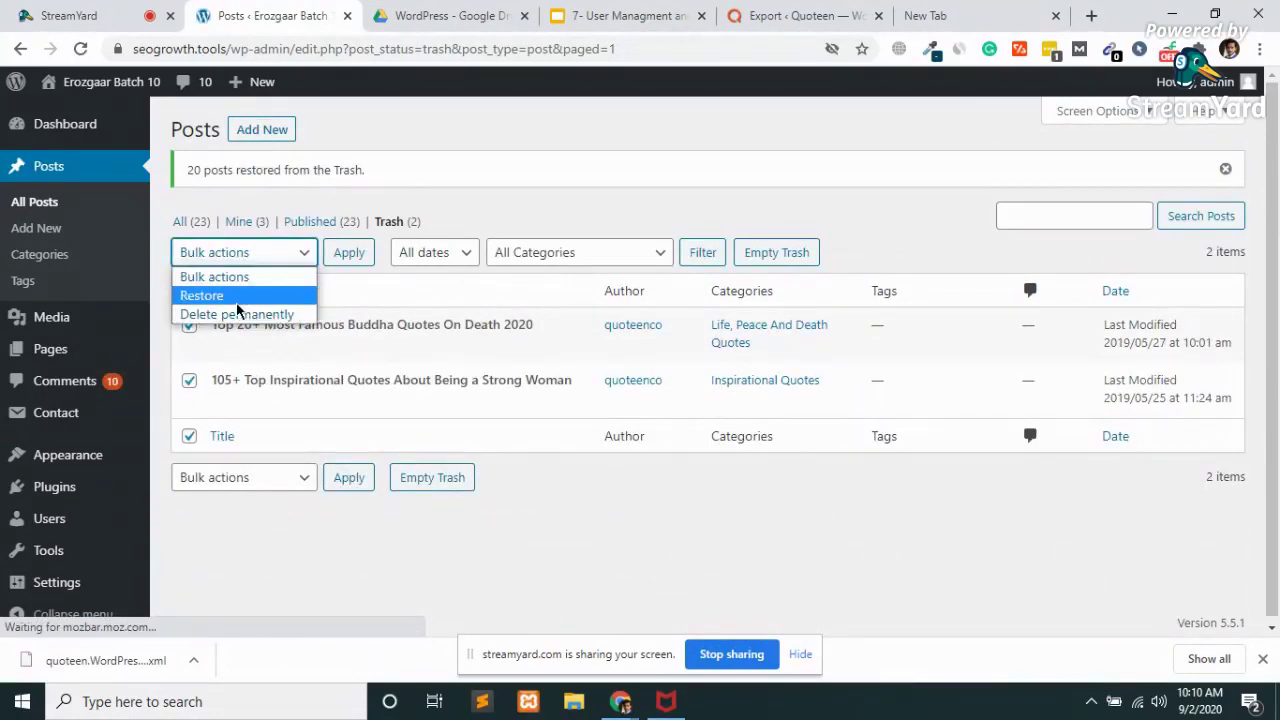
pyautogui.click(237, 300)
pyautogui.click(349, 254)
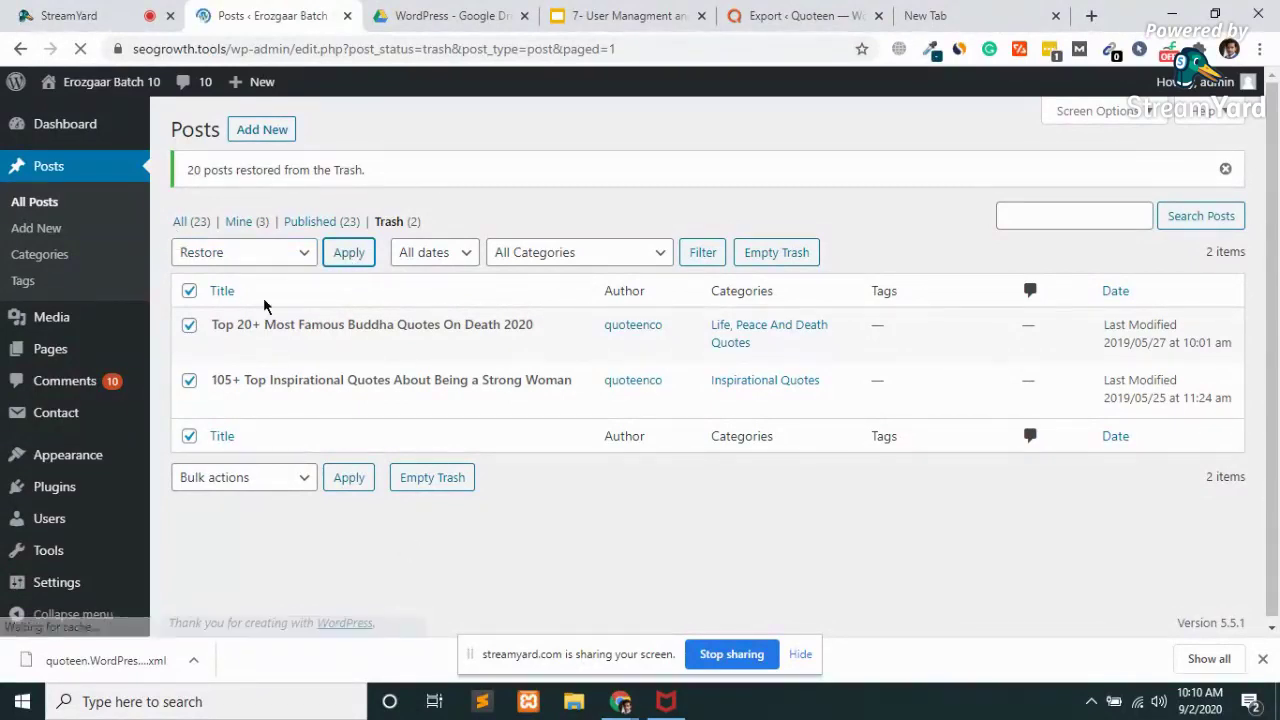
# Browse both pages of All Posts, then return to the full list of 25 posts.
pyautogui.click(194, 224)
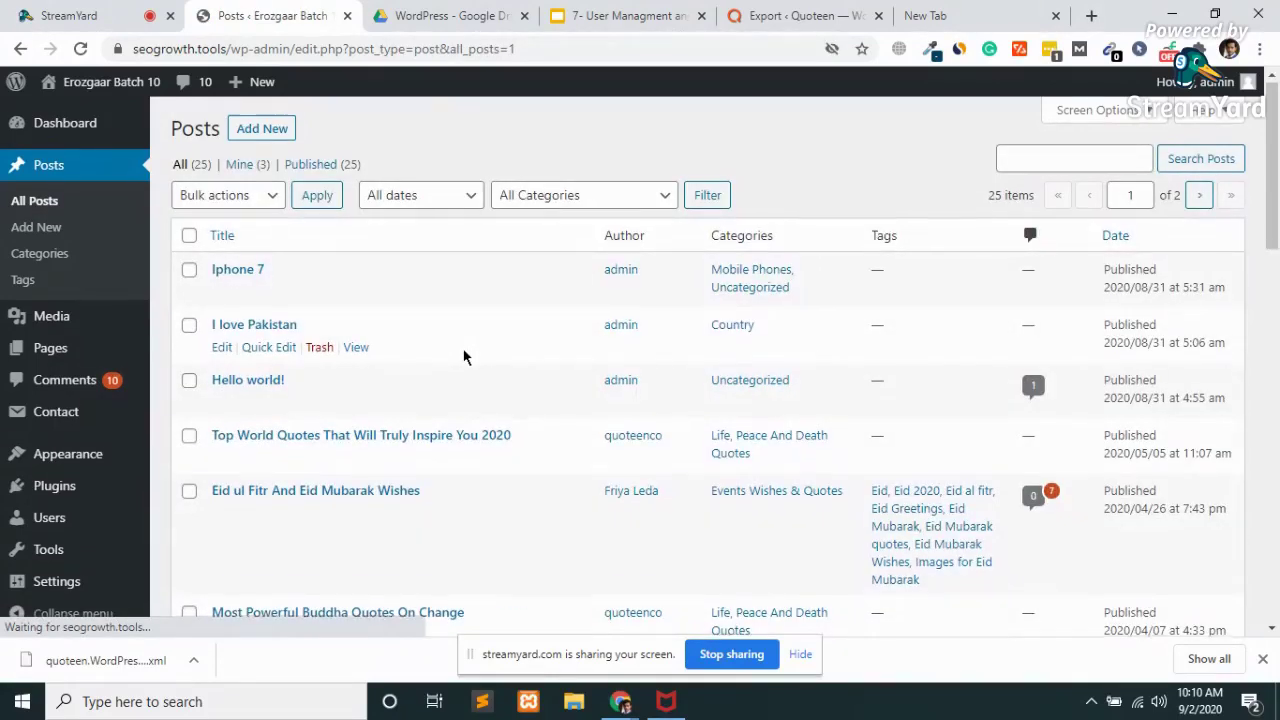
pyautogui.scroll(-12, 463, 357)
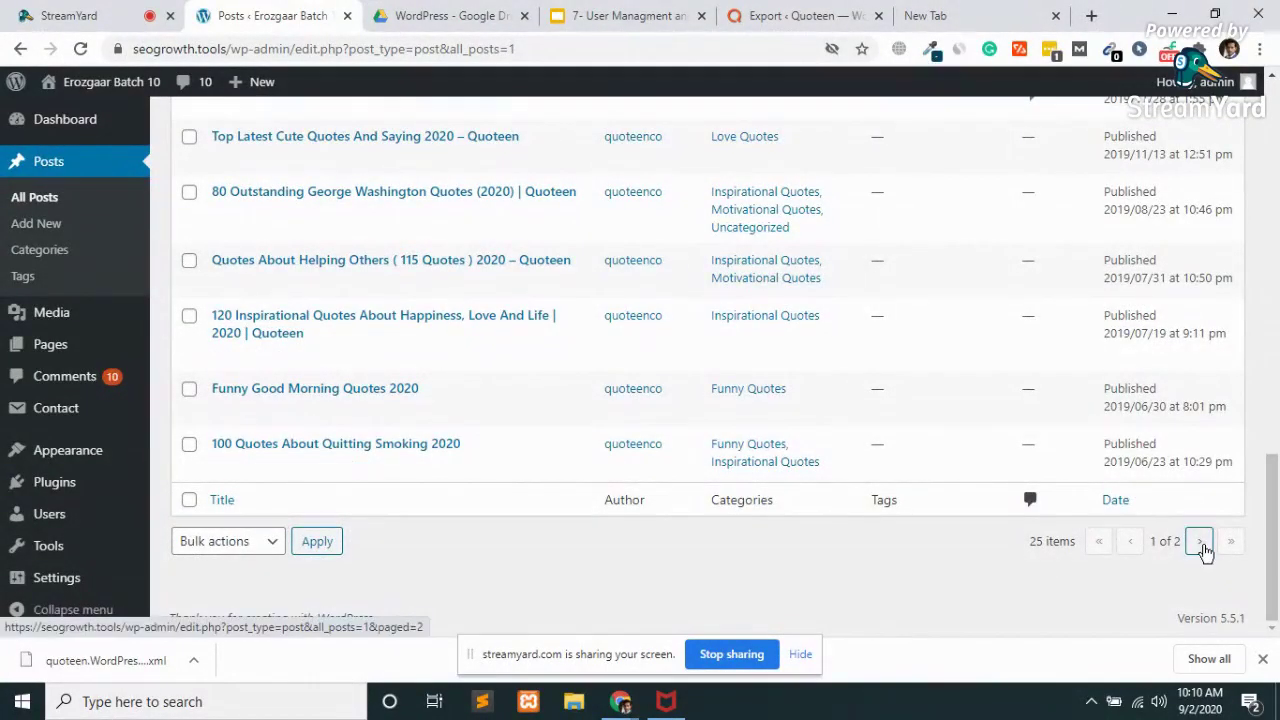
pyautogui.click(1200, 545)
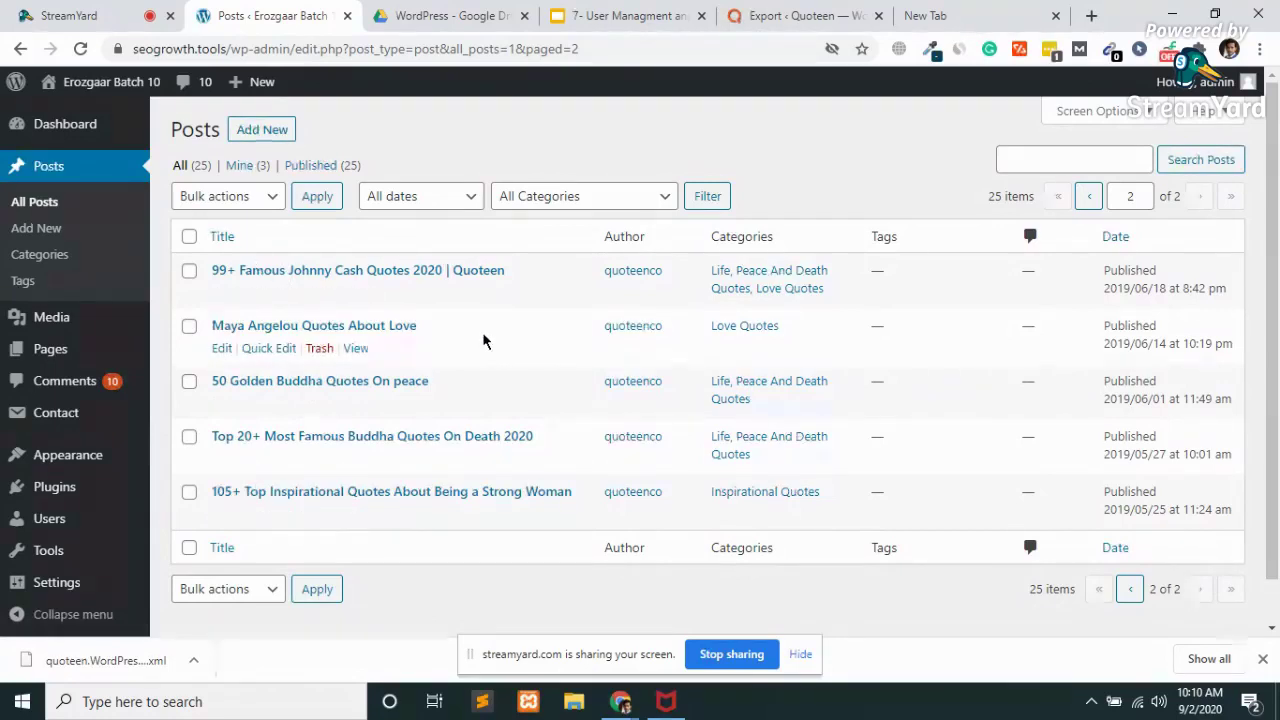
pyautogui.click(190, 168)
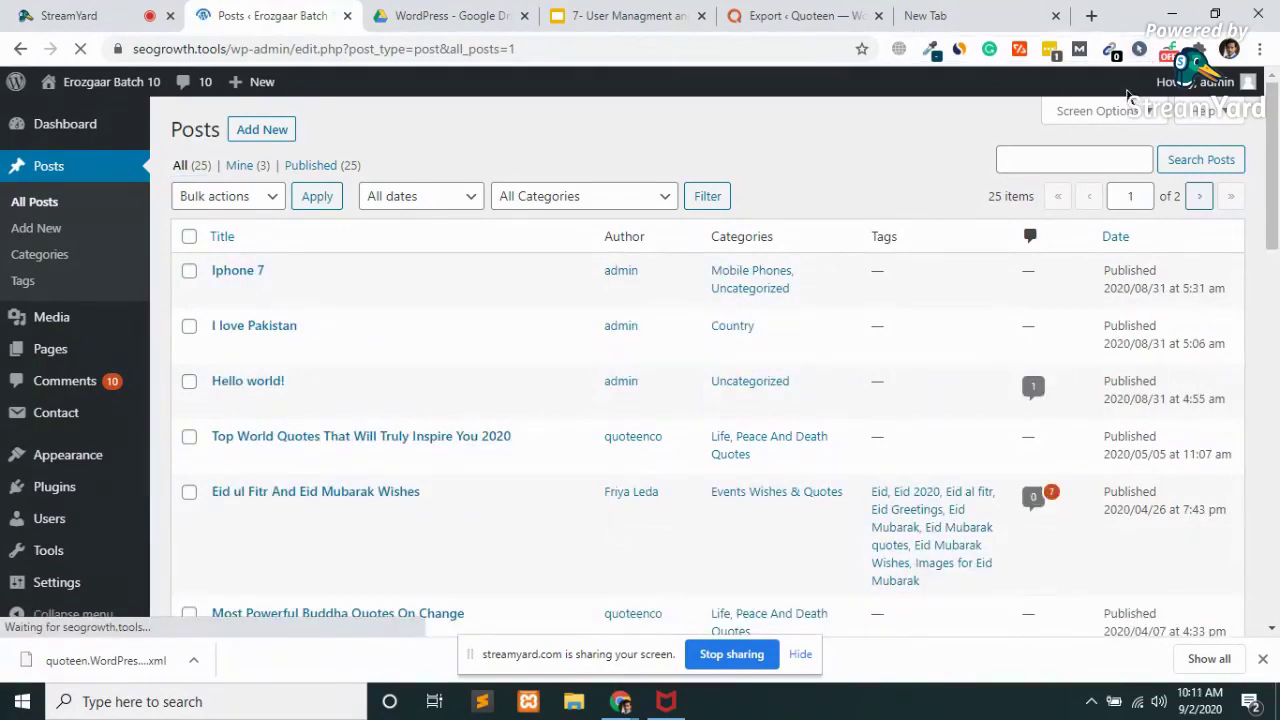
# Set Screen Options to 100 posts per page so all 25 posts show together.
pyautogui.click(1140, 112)
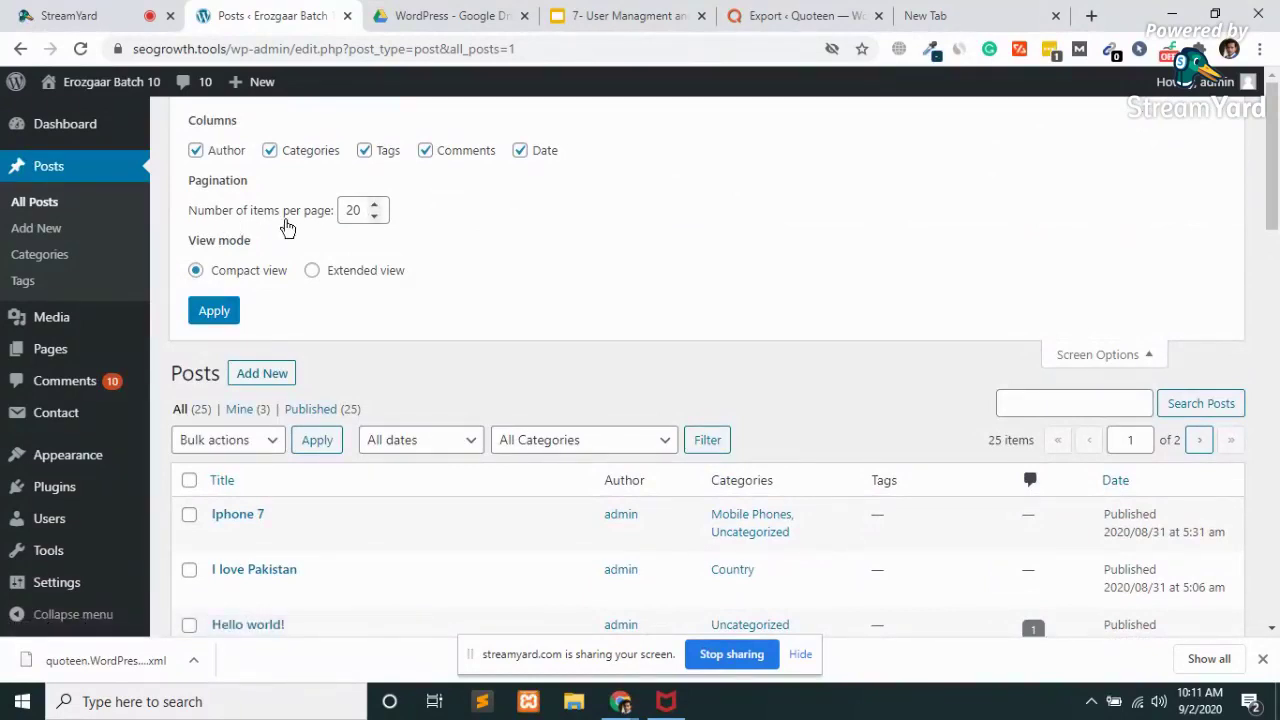
pyautogui.click(356, 212)
pyautogui.press('BackSpace')
pyautogui.press('BackSpace')
pyautogui.write('100')
pyautogui.click(206, 316)
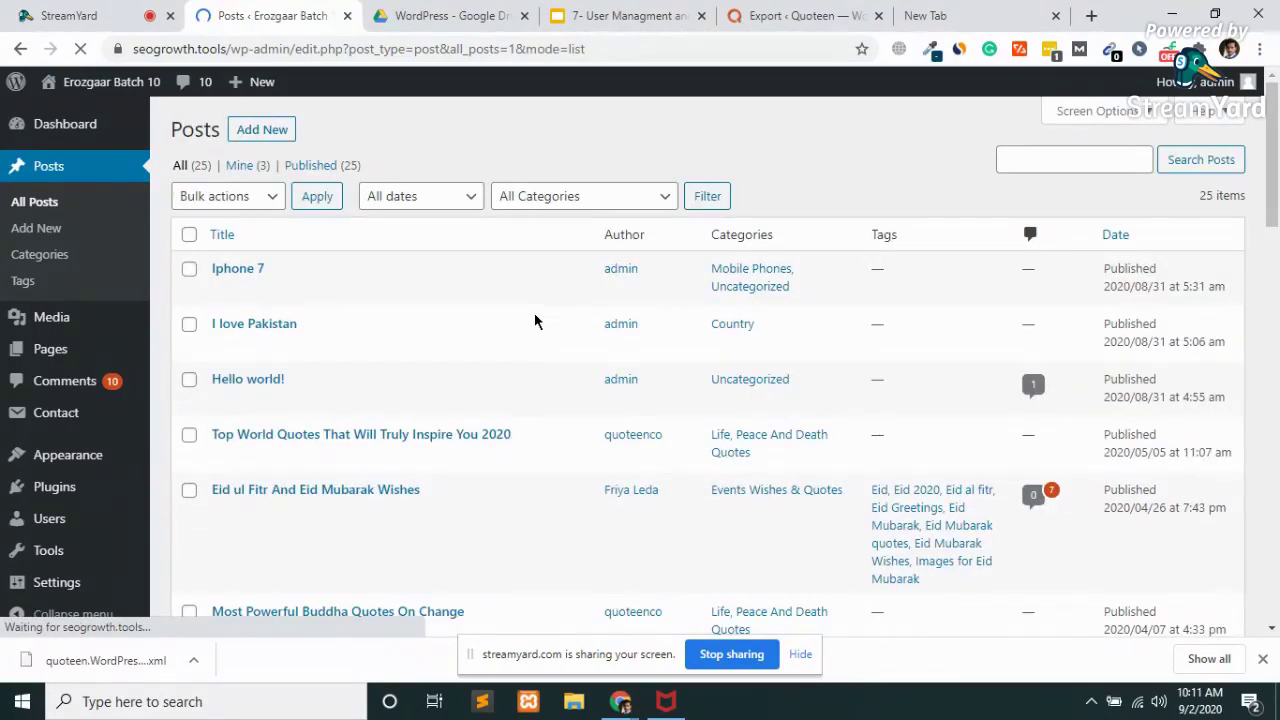
pyautogui.scroll(-15, 535, 321)
pyautogui.scroll(-2, 535, 321)
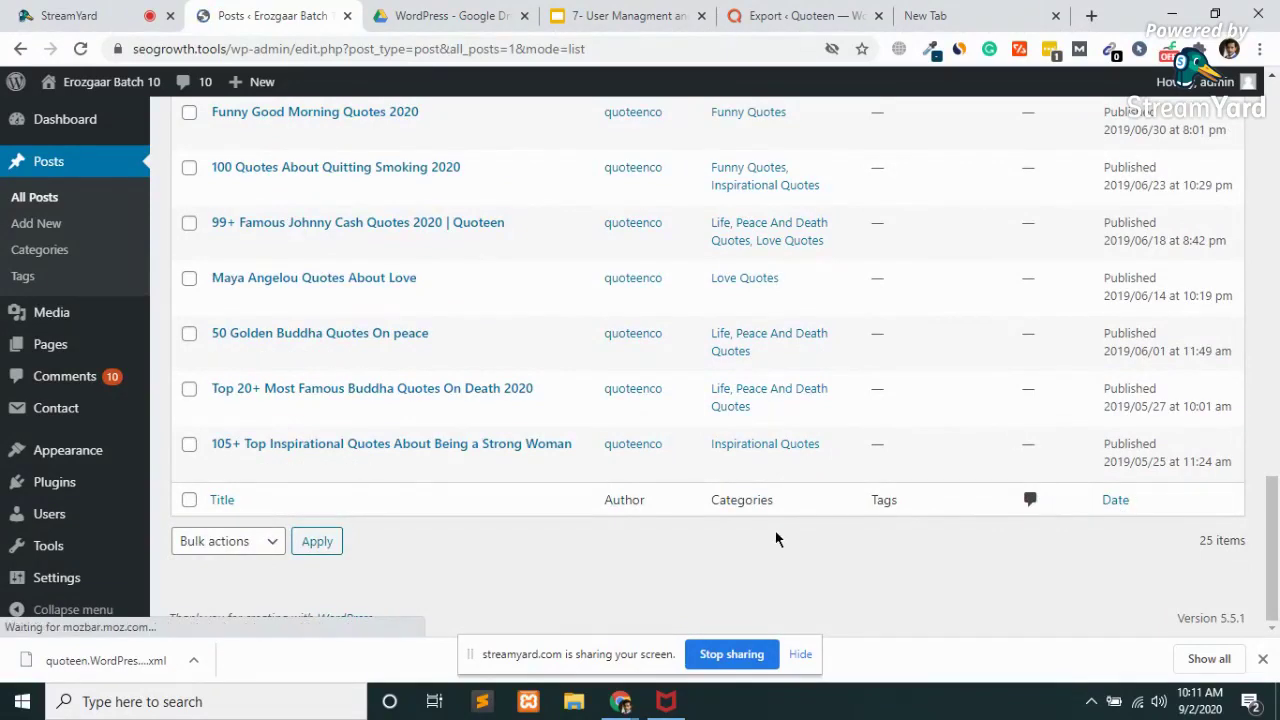
pyautogui.scroll(2, 778, 538)
pyautogui.scroll(10, 778, 540)
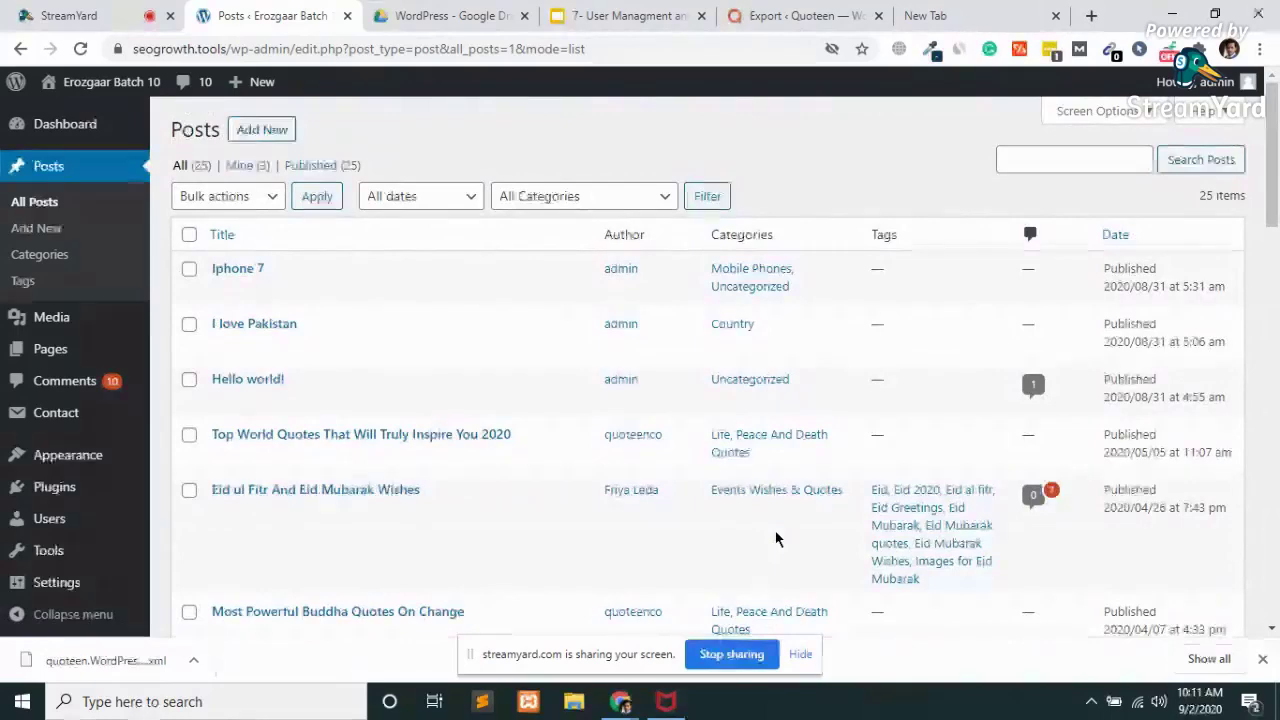
# Hide the Comments column from the posts table via Screen Options.
pyautogui.click(1144, 120)
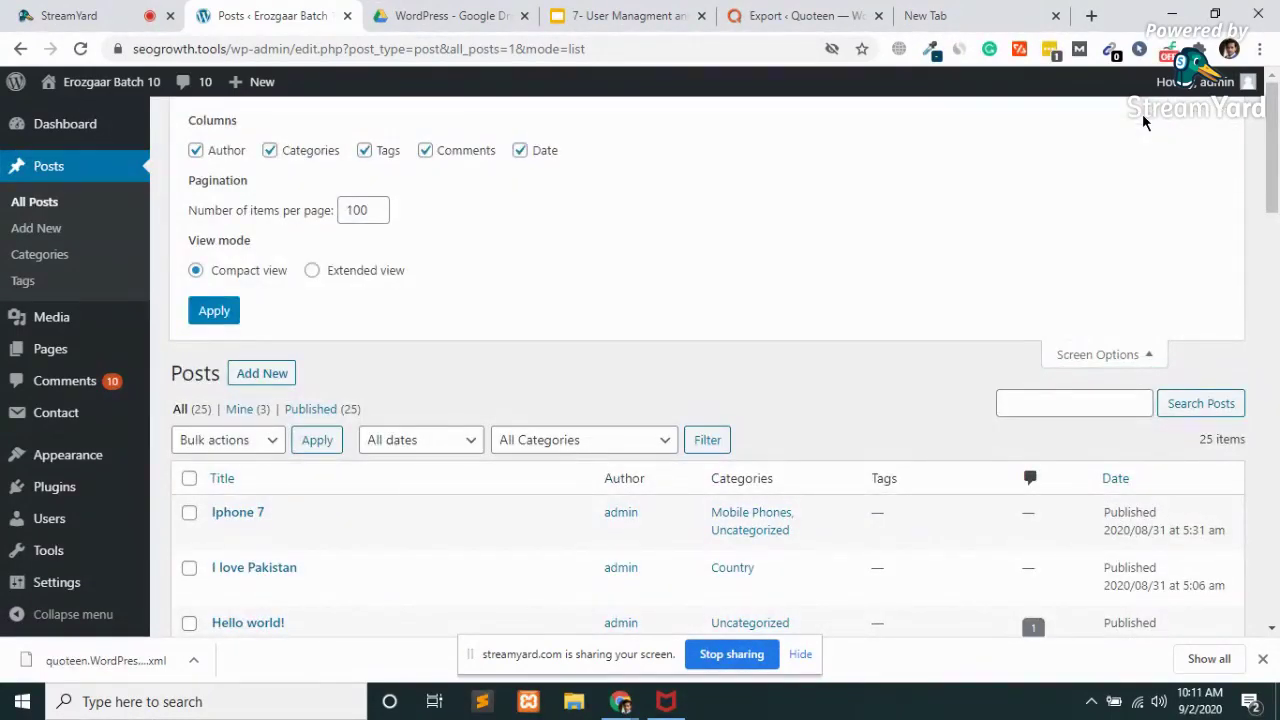
pyautogui.click(1100, 354)
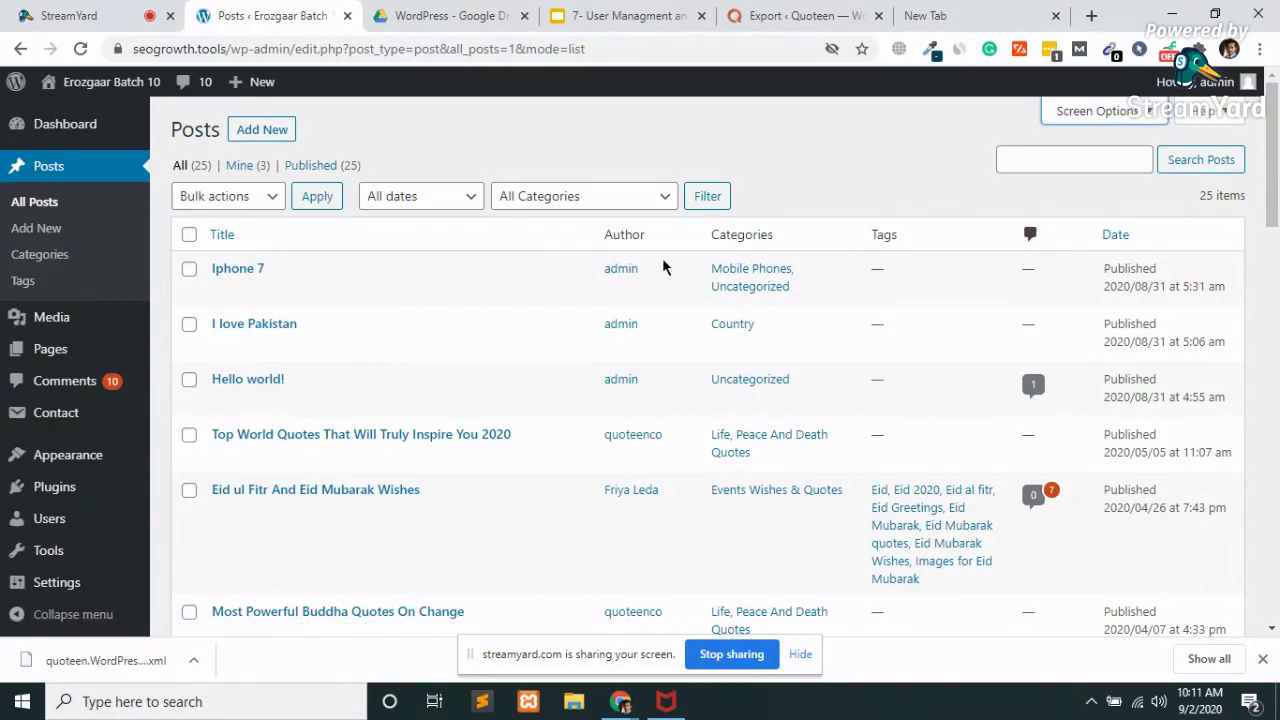
pyautogui.click(1148, 112)
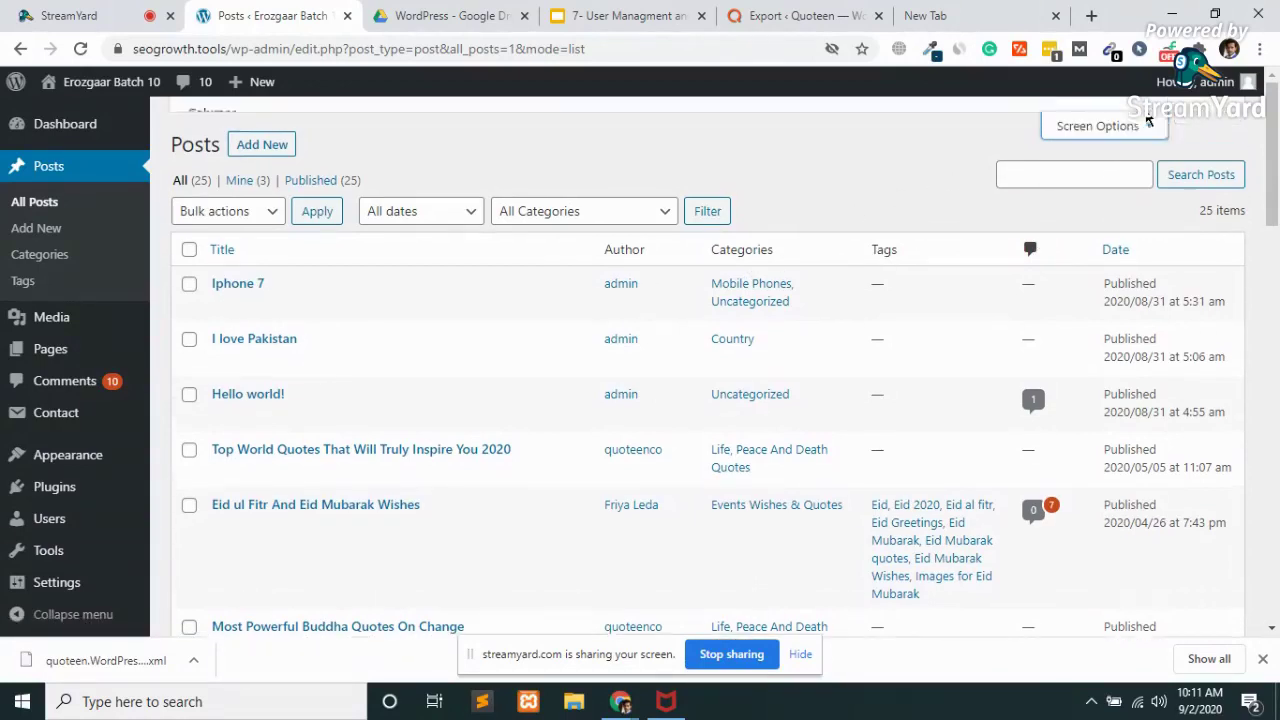
pyautogui.click(426, 151)
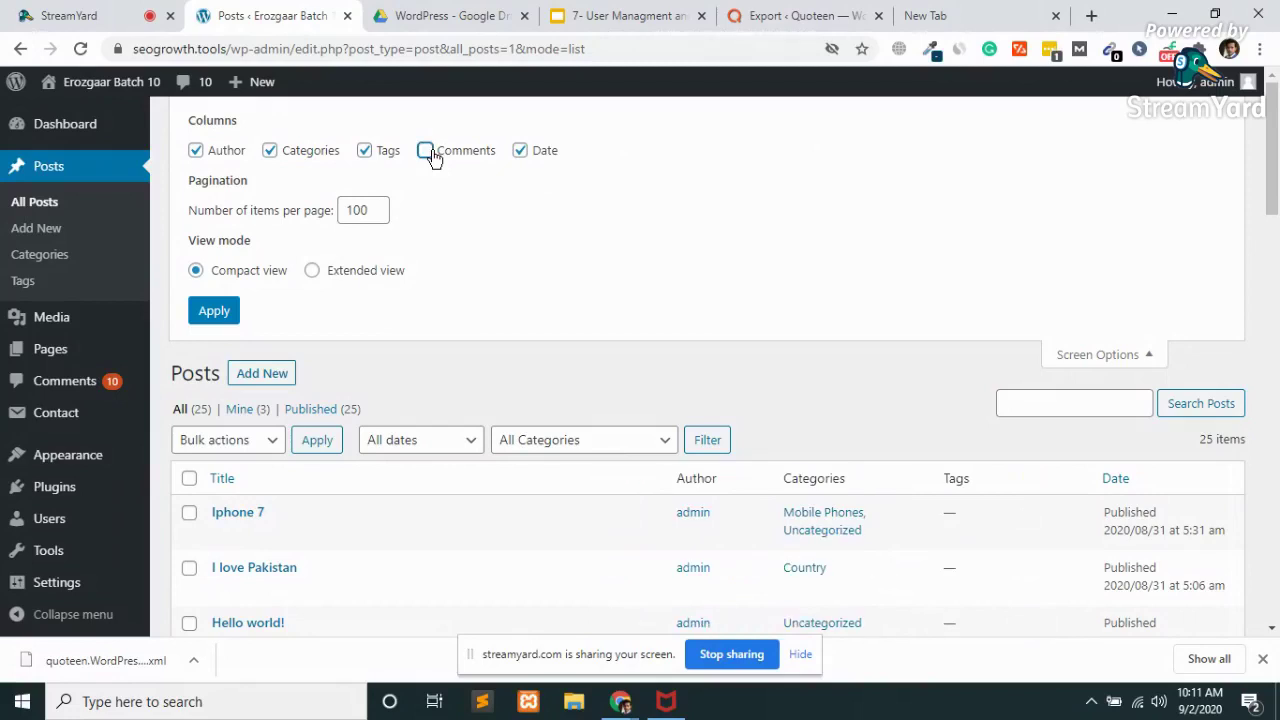
pyautogui.click(208, 313)
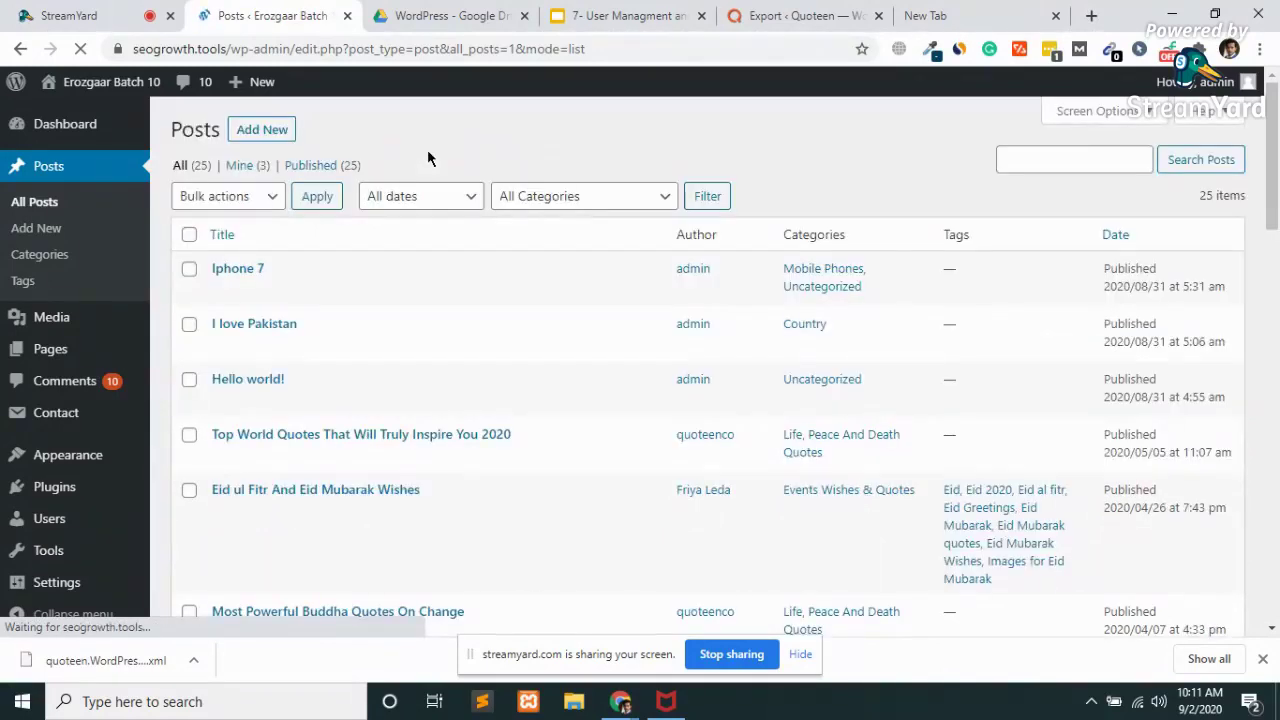
pyautogui.click(1104, 113)
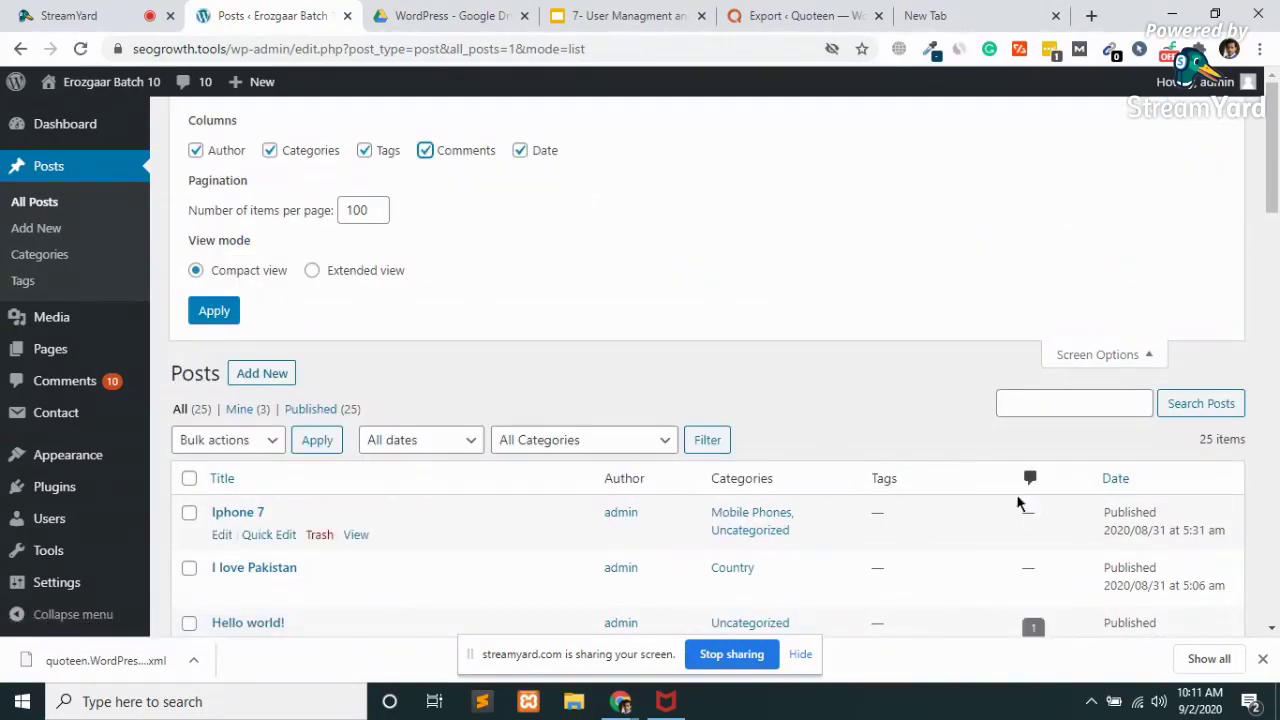
pyautogui.click(424, 154)
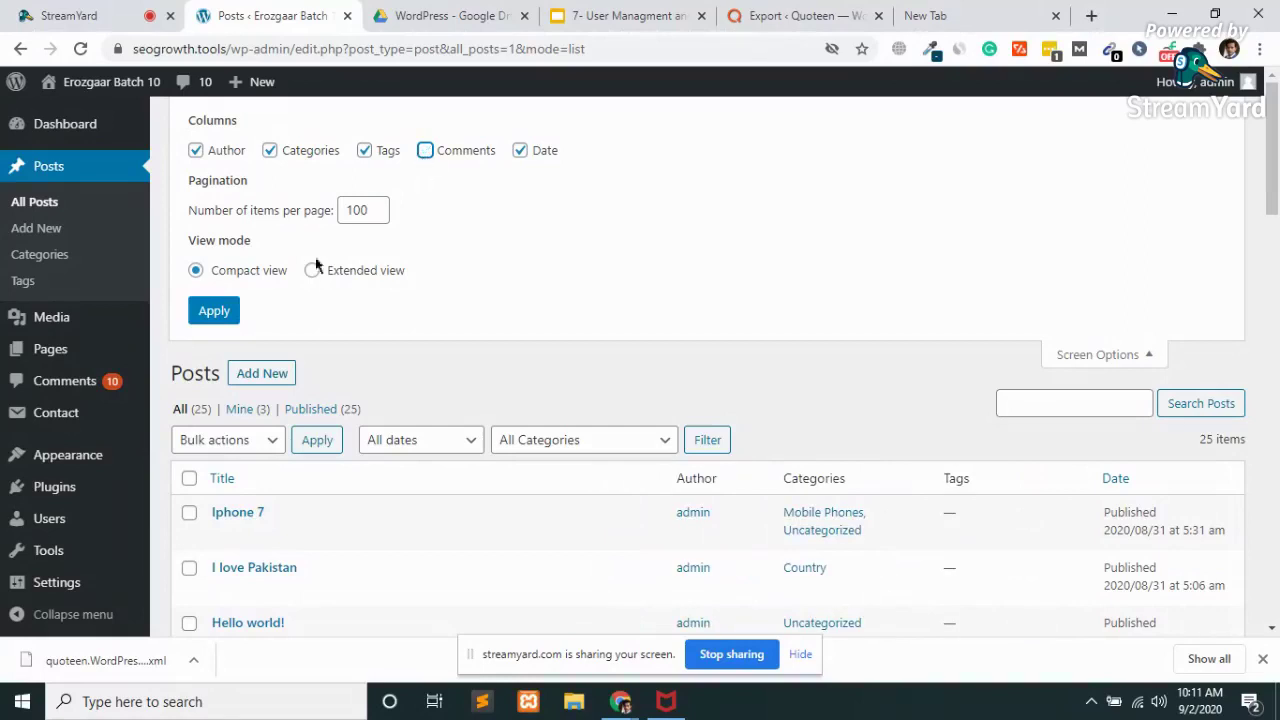
pyautogui.click(214, 311)
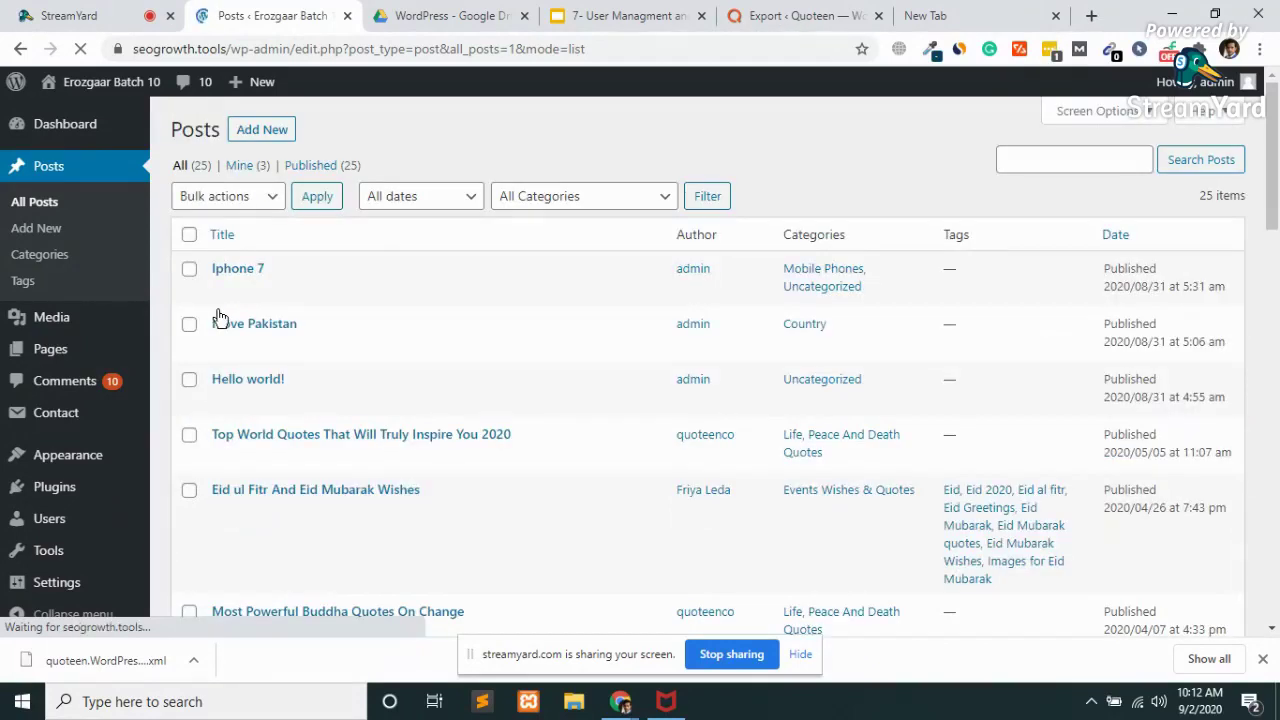
pyautogui.click(807, 16)
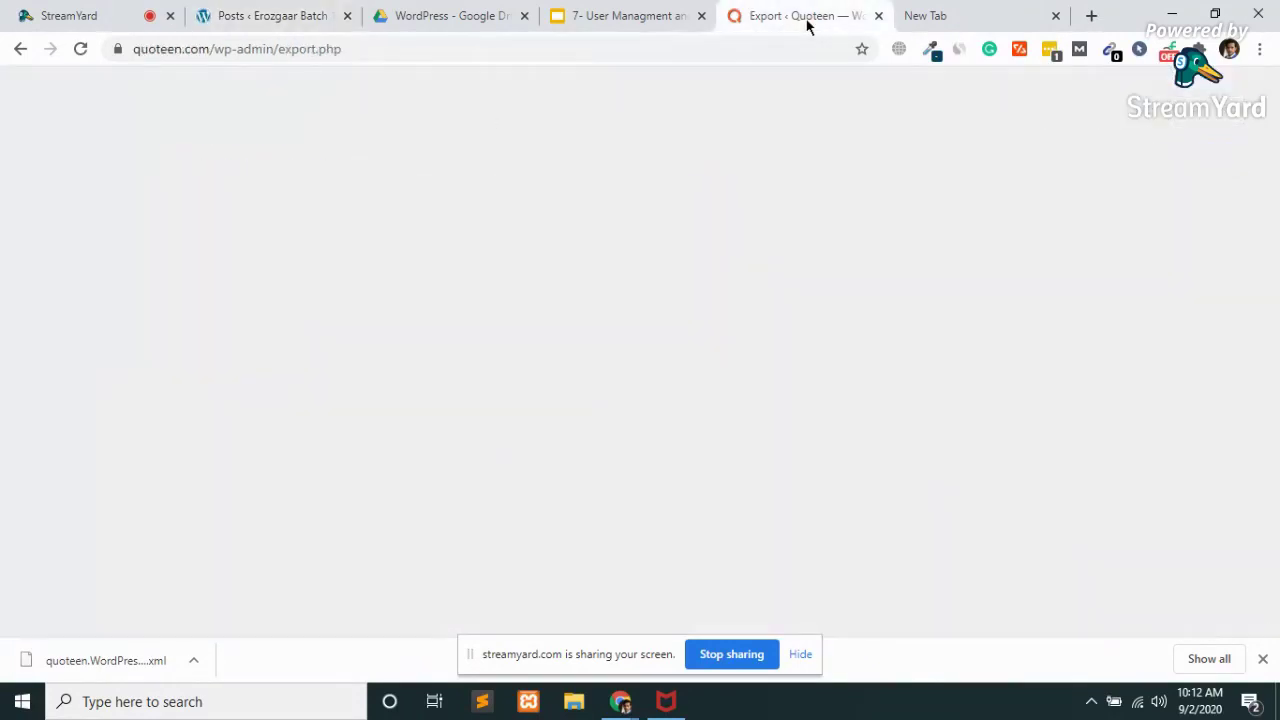
# Close the Export – Quoteen tab and open Settings > General for Erozgaar Batch 10.
pyautogui.hotkey('ctrl', 'w')
pyautogui.click(672, 10)
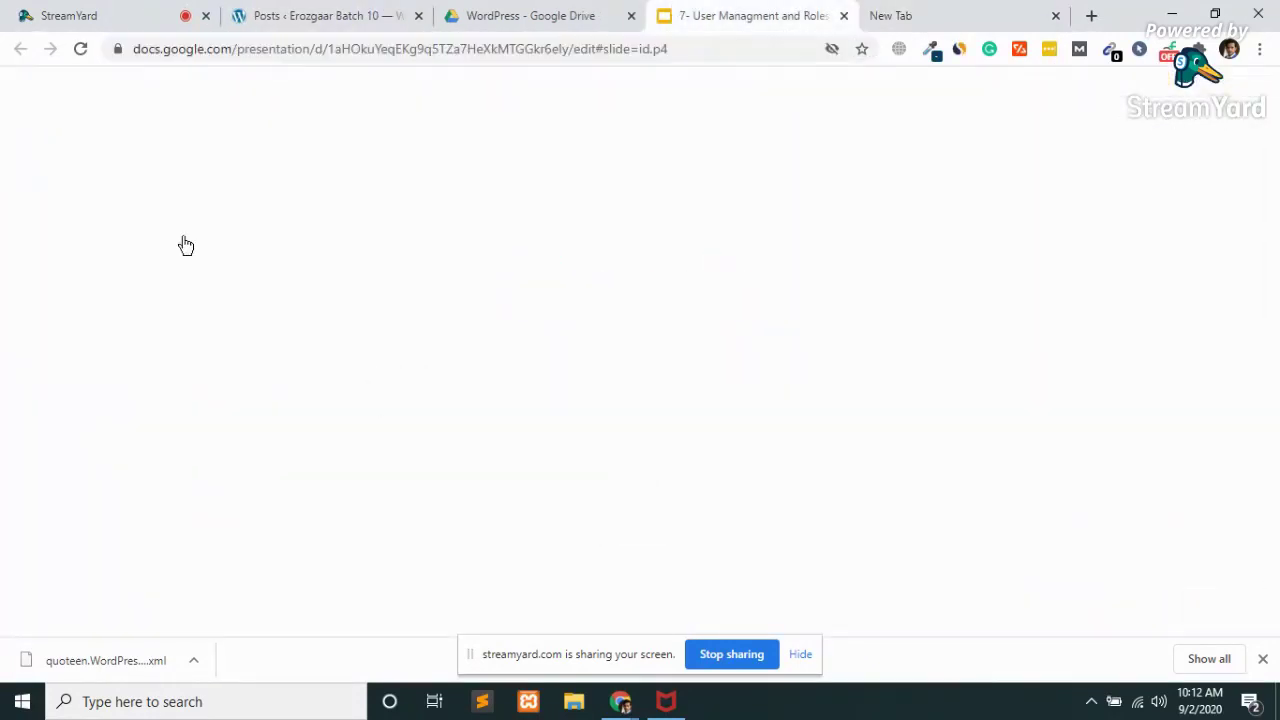
pyautogui.click(366, 10)
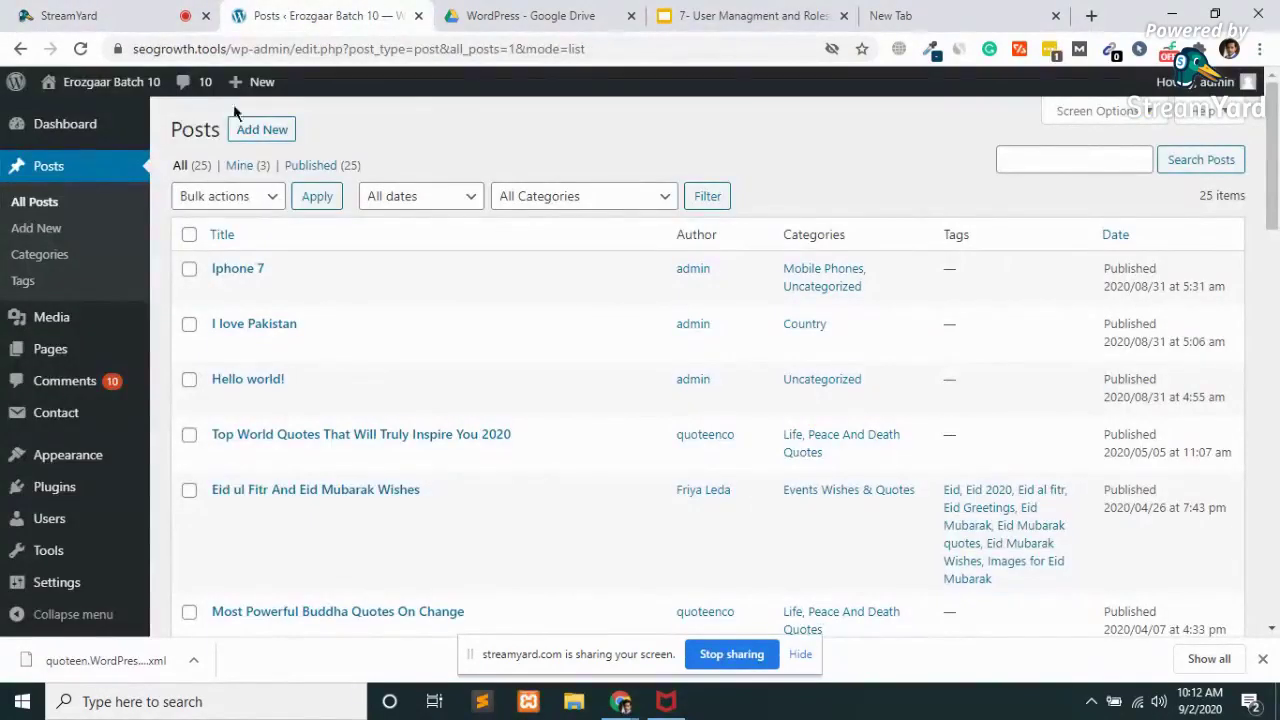
pyautogui.moveTo(58, 586)
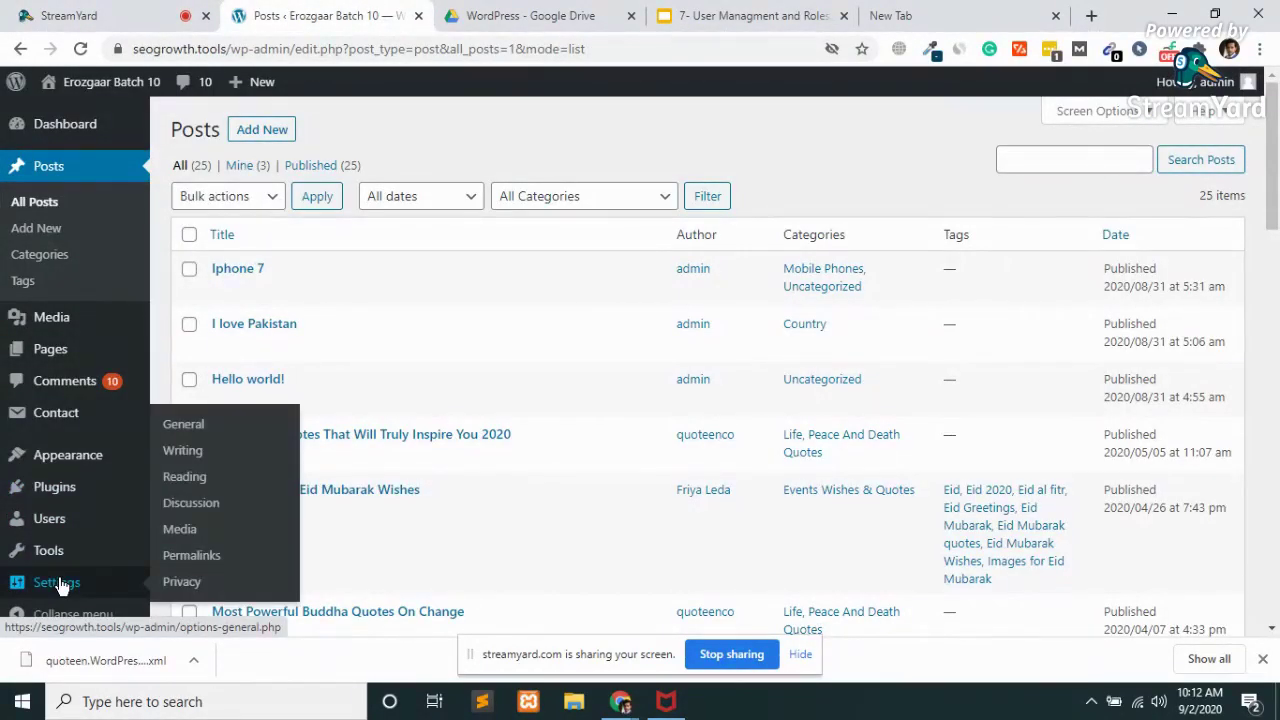
pyautogui.click(181, 427)
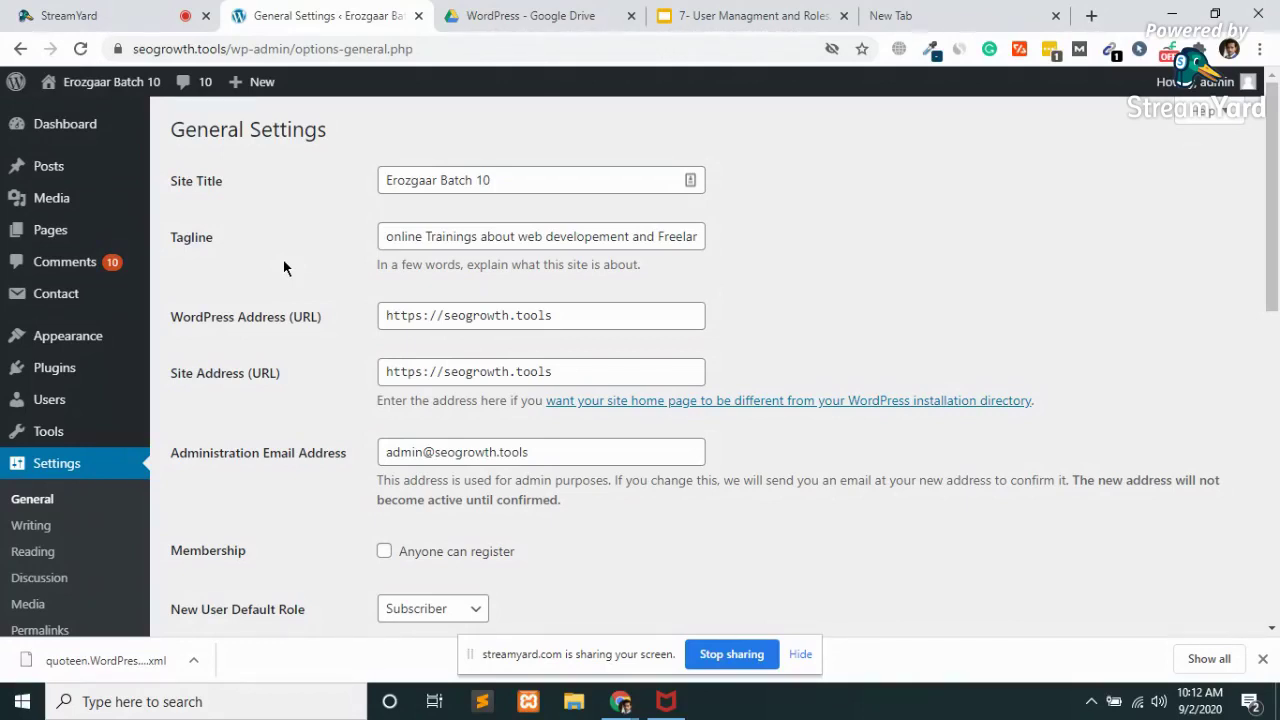
pyautogui.click(890, 14)
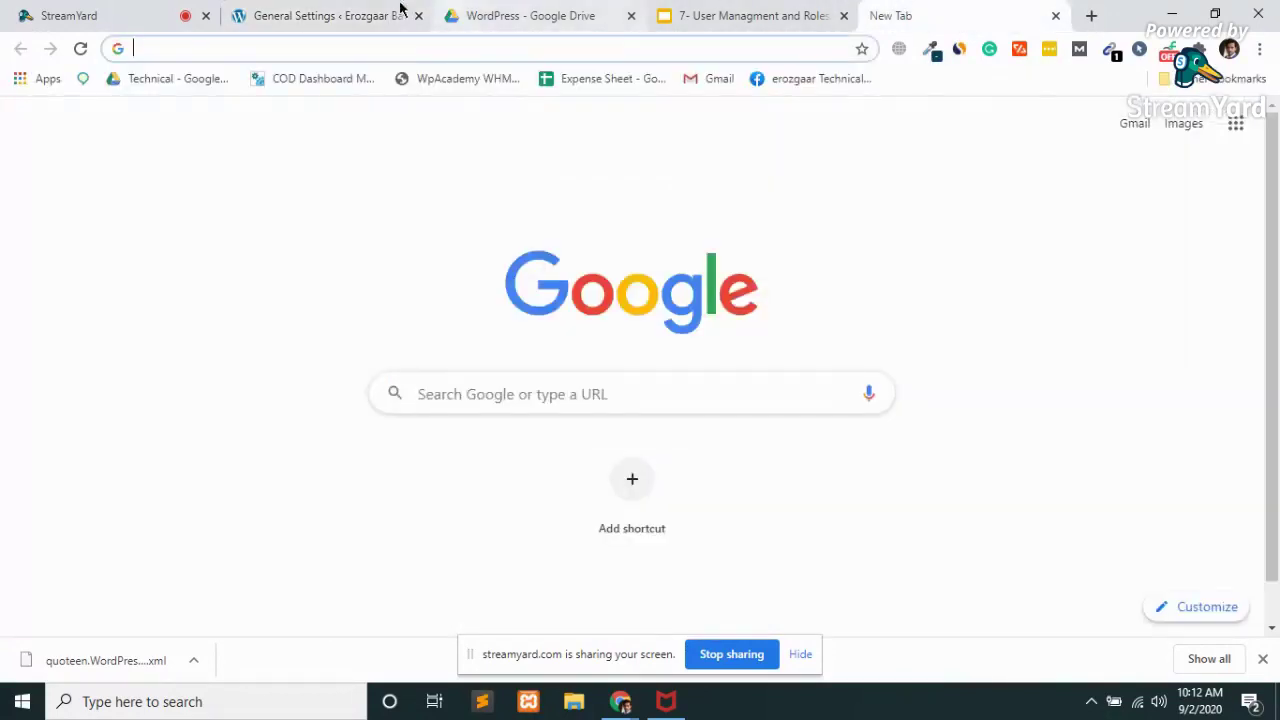
# Load dapper.reviews in the blank tab and scroll through its homepage.
pyautogui.click(305, 58)
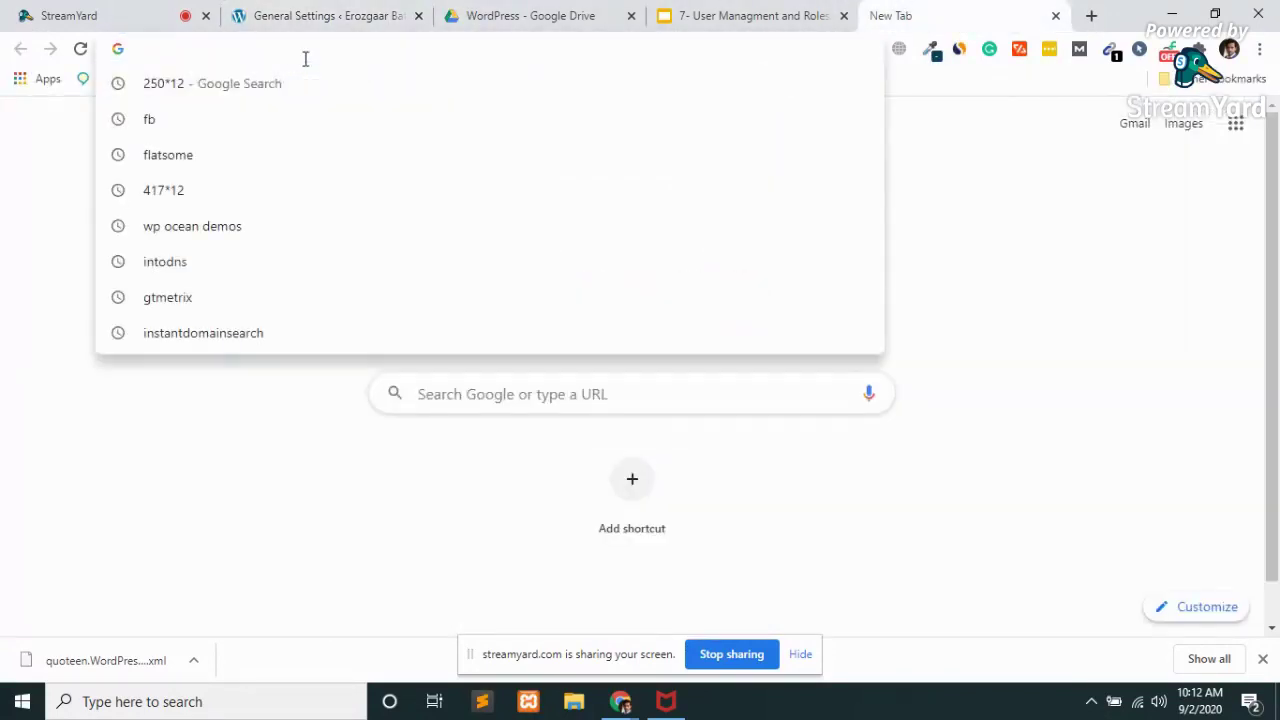
pyautogui.write('da')
pyautogui.press('Return')
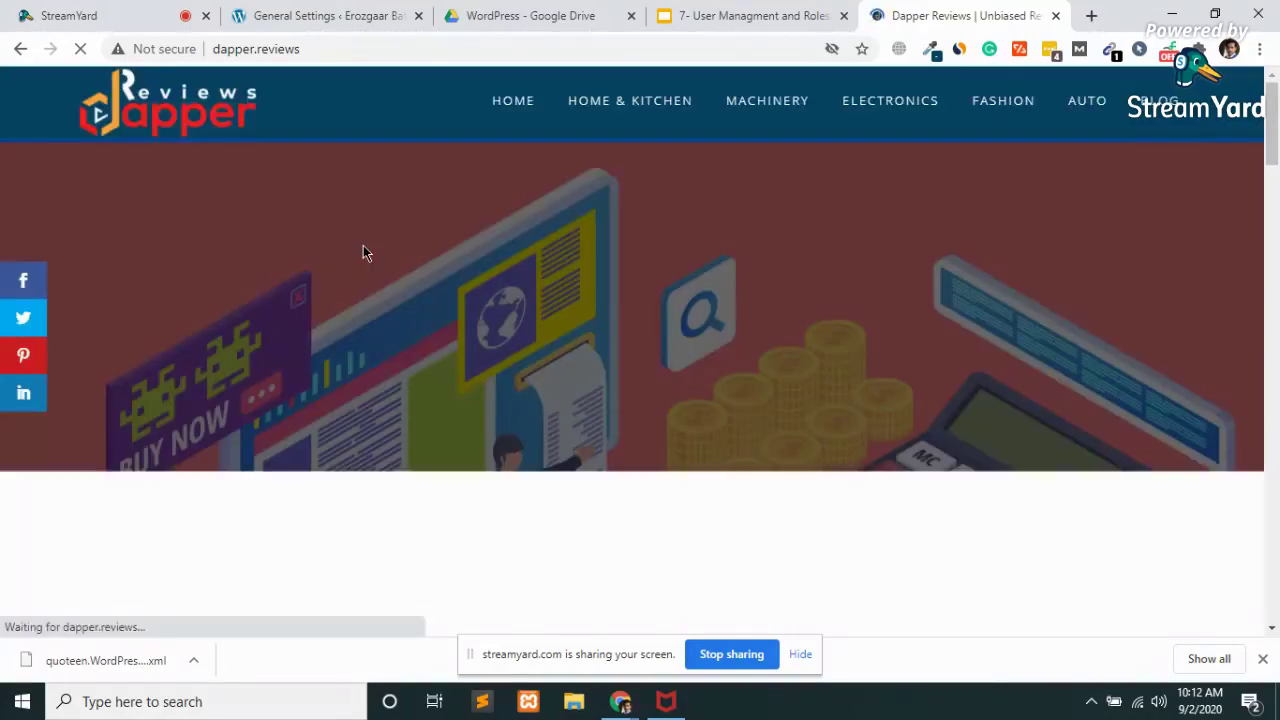
pyautogui.scroll(-3, 363, 245)
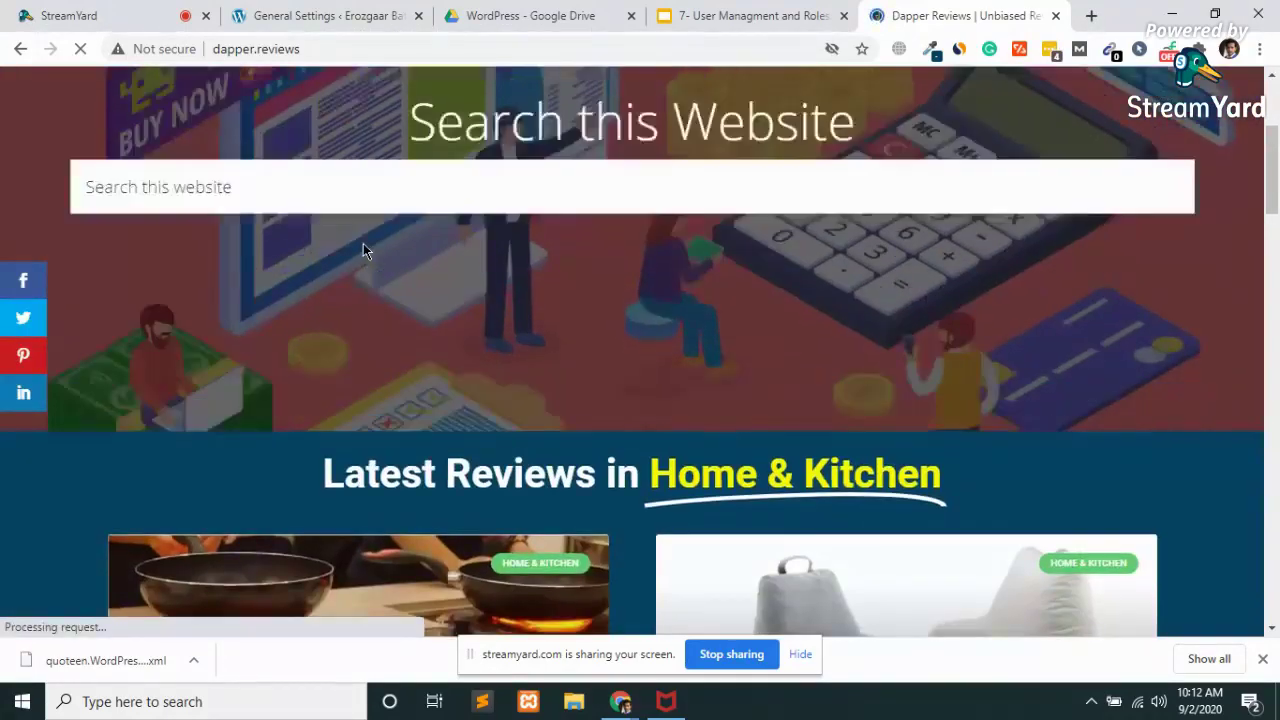
pyautogui.scroll(-4, 363, 243)
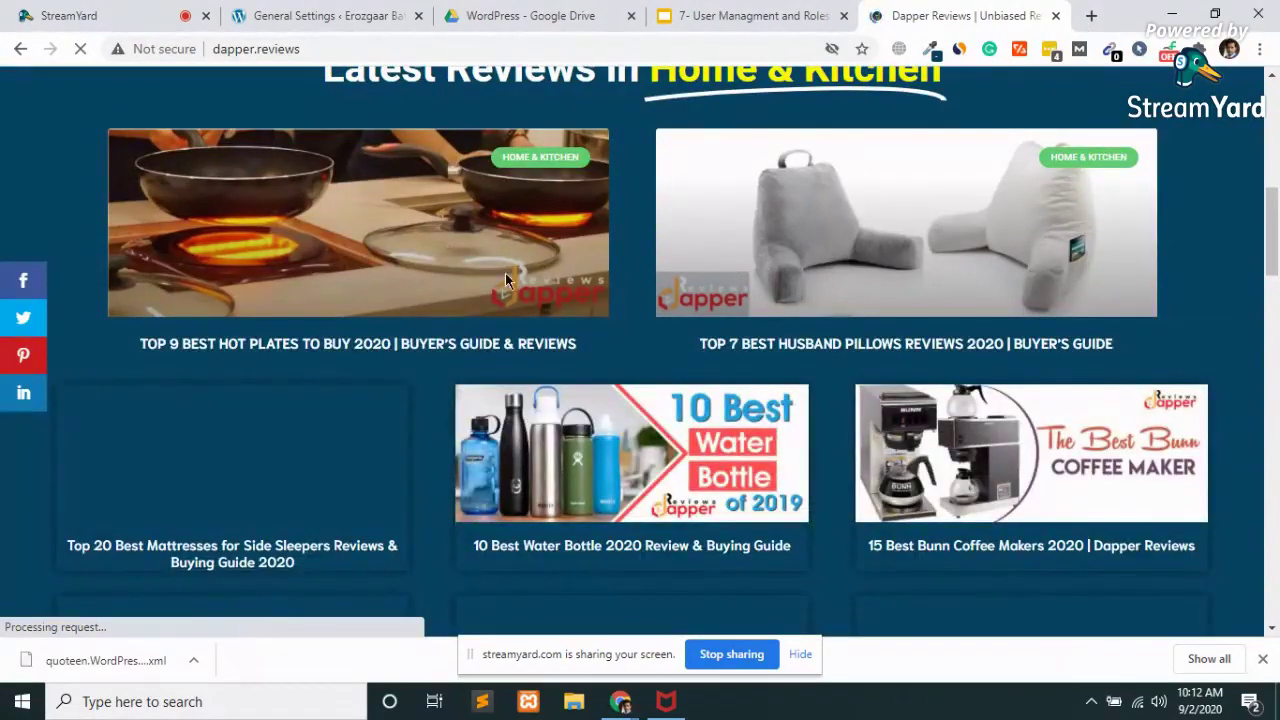
pyautogui.scroll(-1, 920, 457)
pyautogui.scroll(-5, 920, 457)
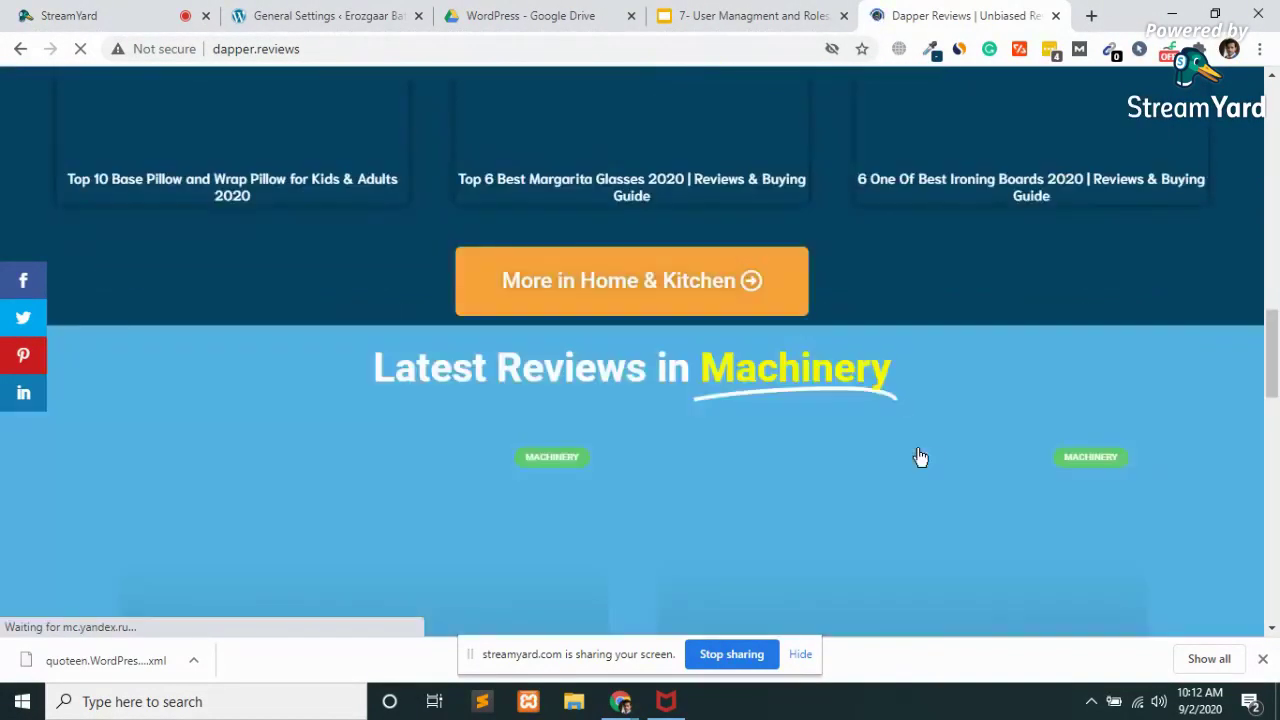
pyautogui.scroll(3, 920, 457)
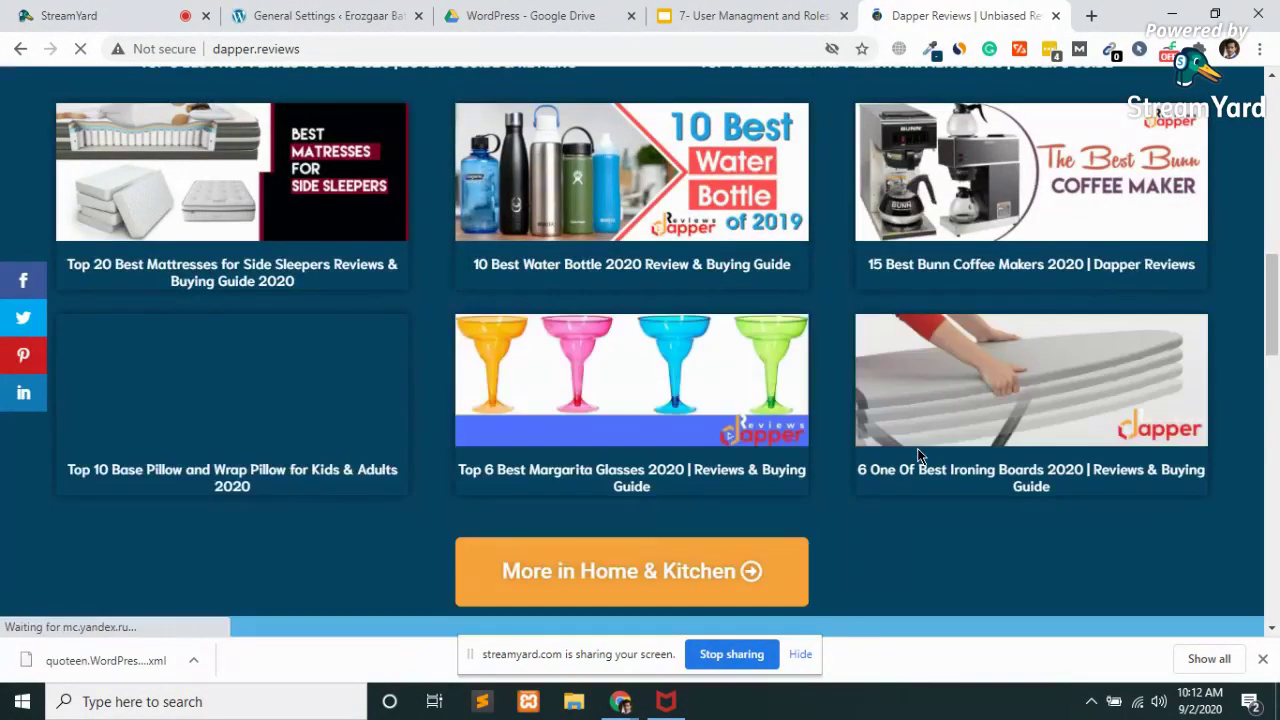
pyautogui.scroll(-8, 918, 455)
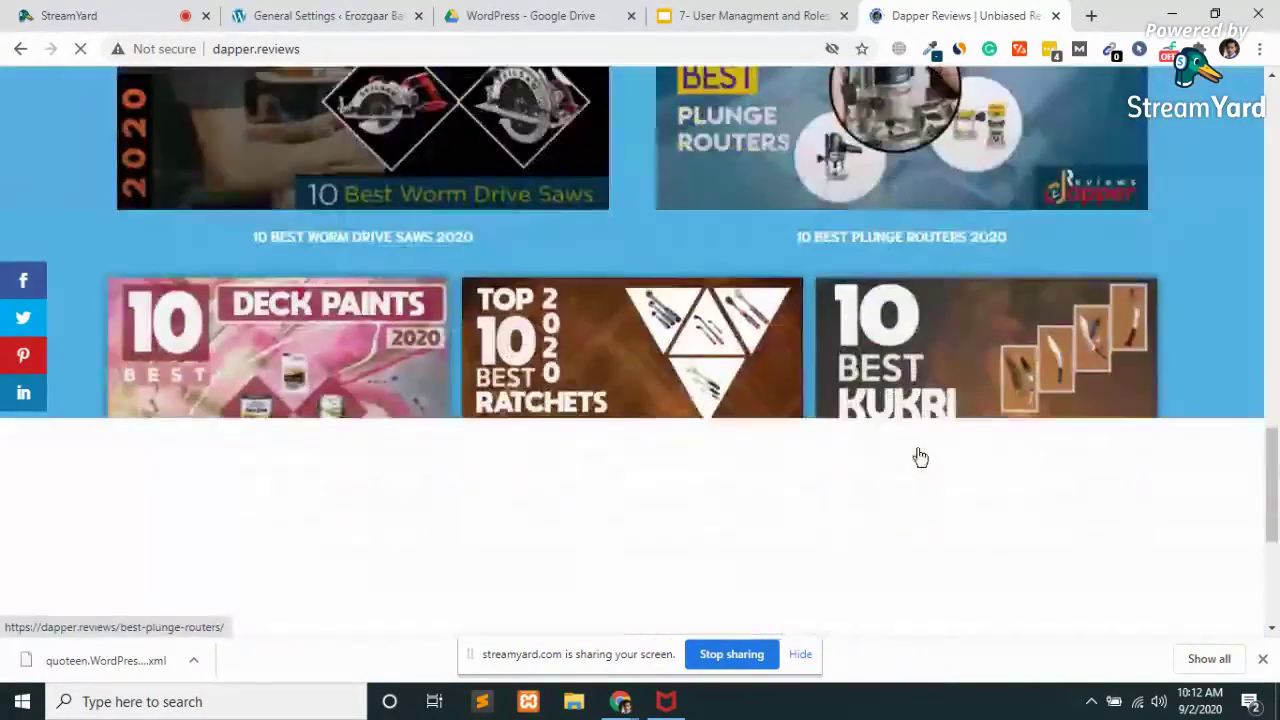
pyautogui.scroll(-3, 918, 457)
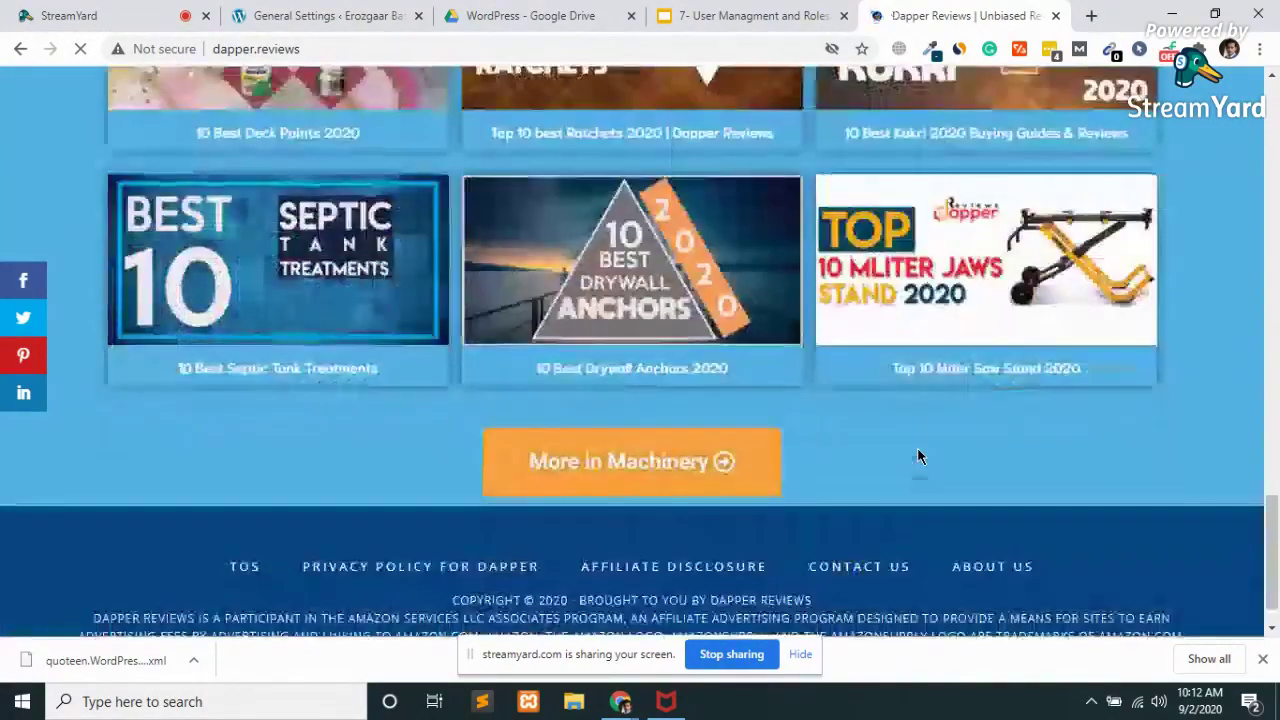
pyautogui.scroll(10, 917, 447)
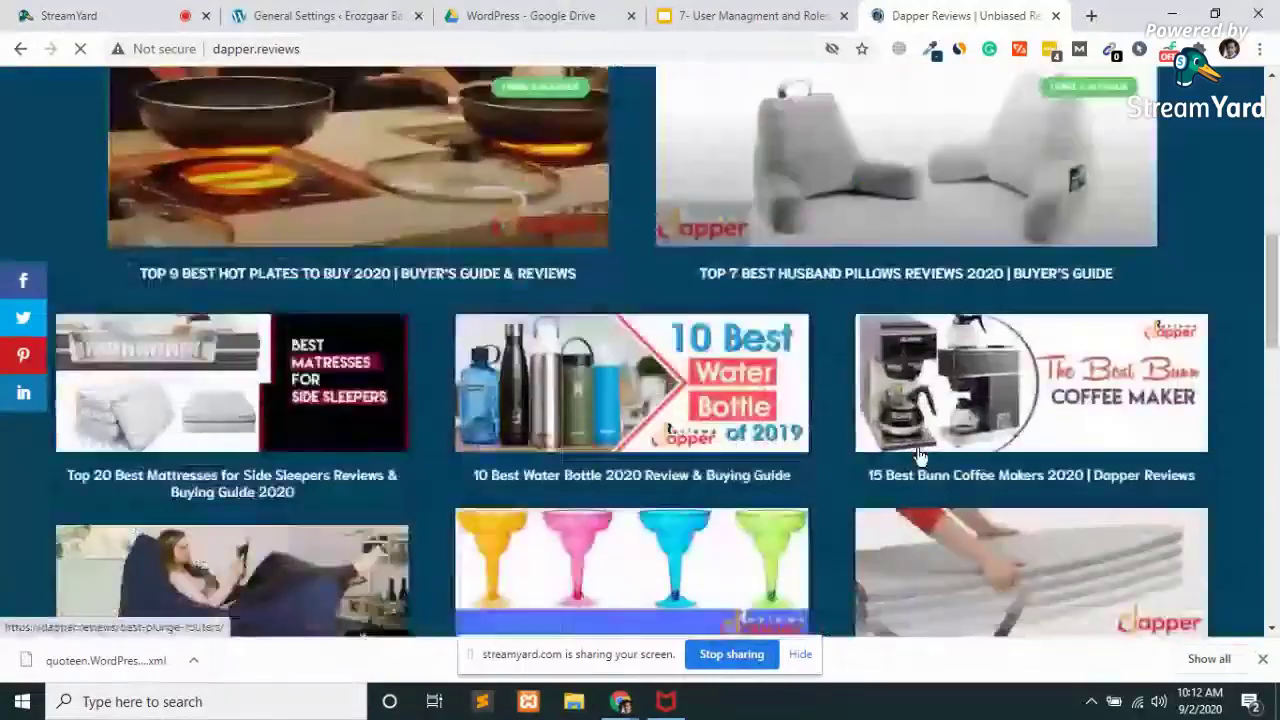
pyautogui.scroll(3, 920, 455)
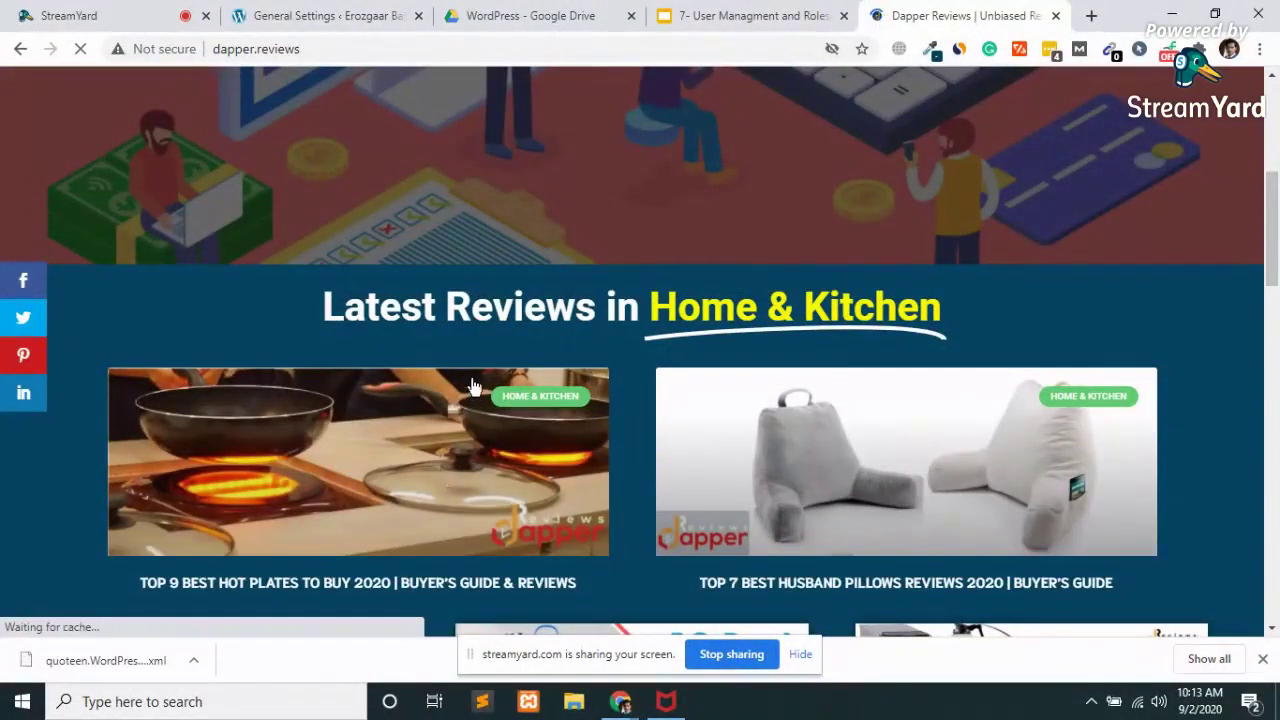
pyautogui.scroll(-3, 474, 387)
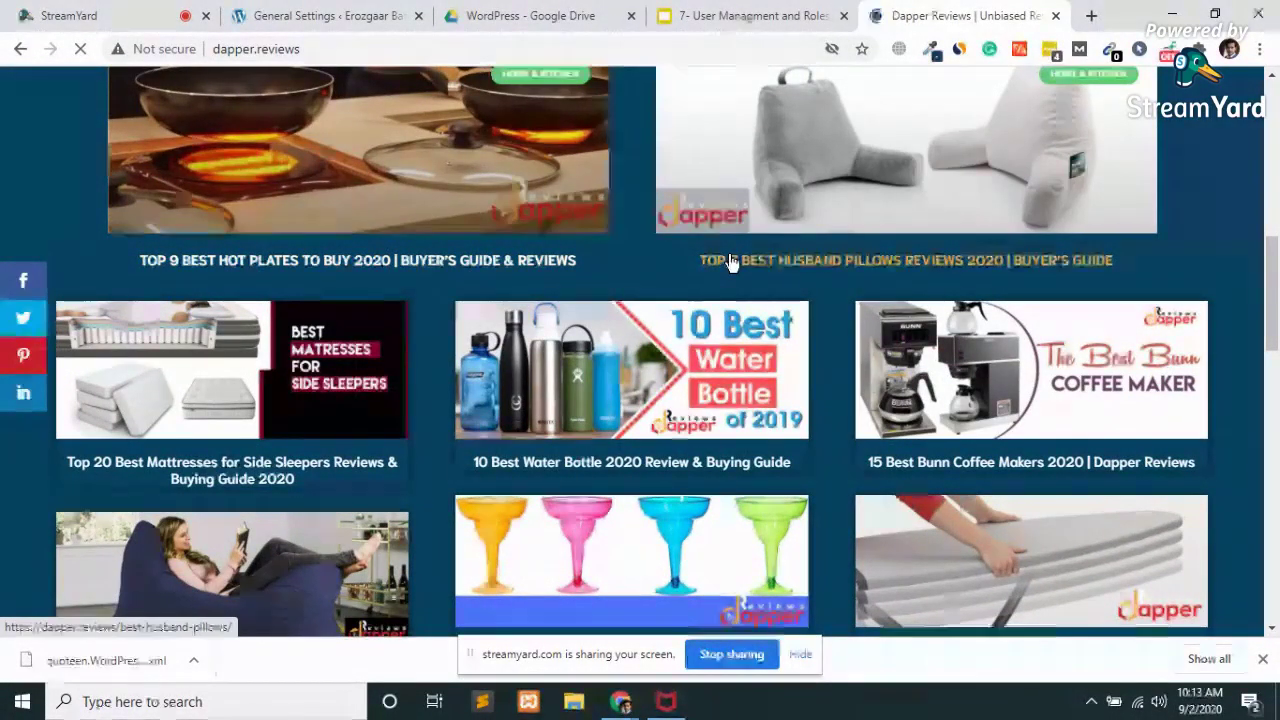
pyautogui.scroll(1, 729, 264)
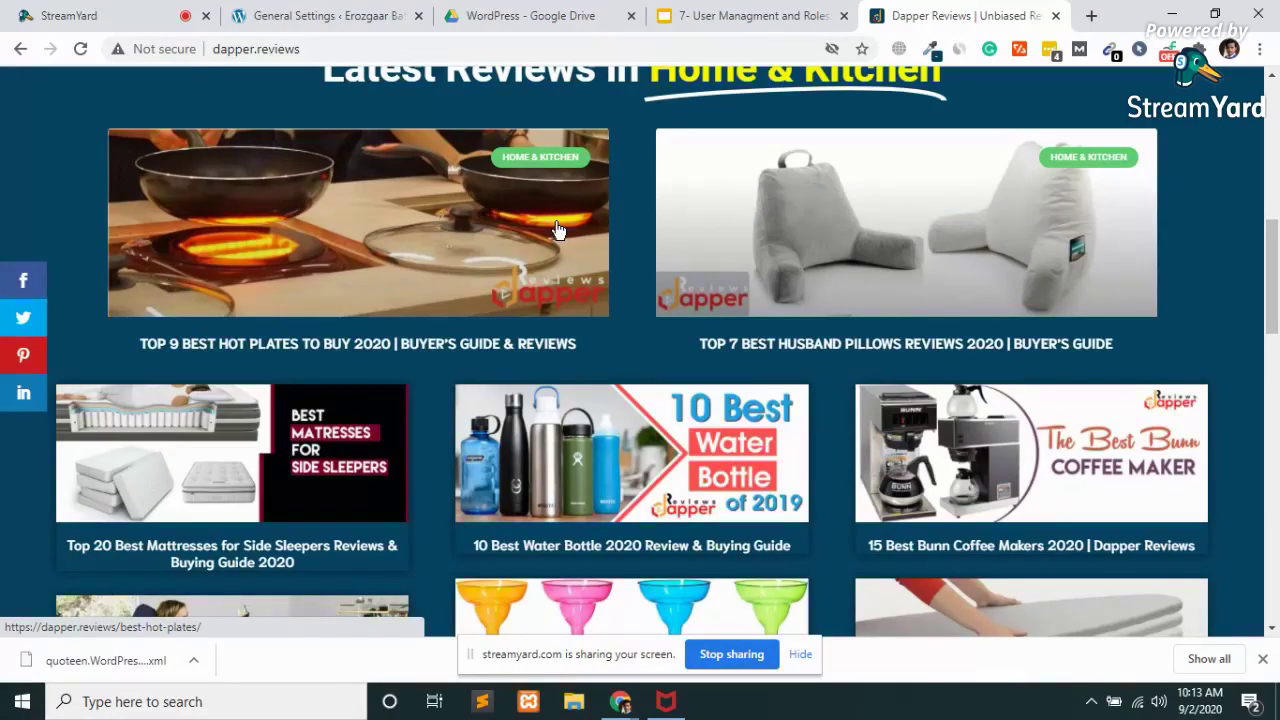
# Back at the page top, look over the category menu, then go to the WordPress Google Drive tab.
pyautogui.press('Home')
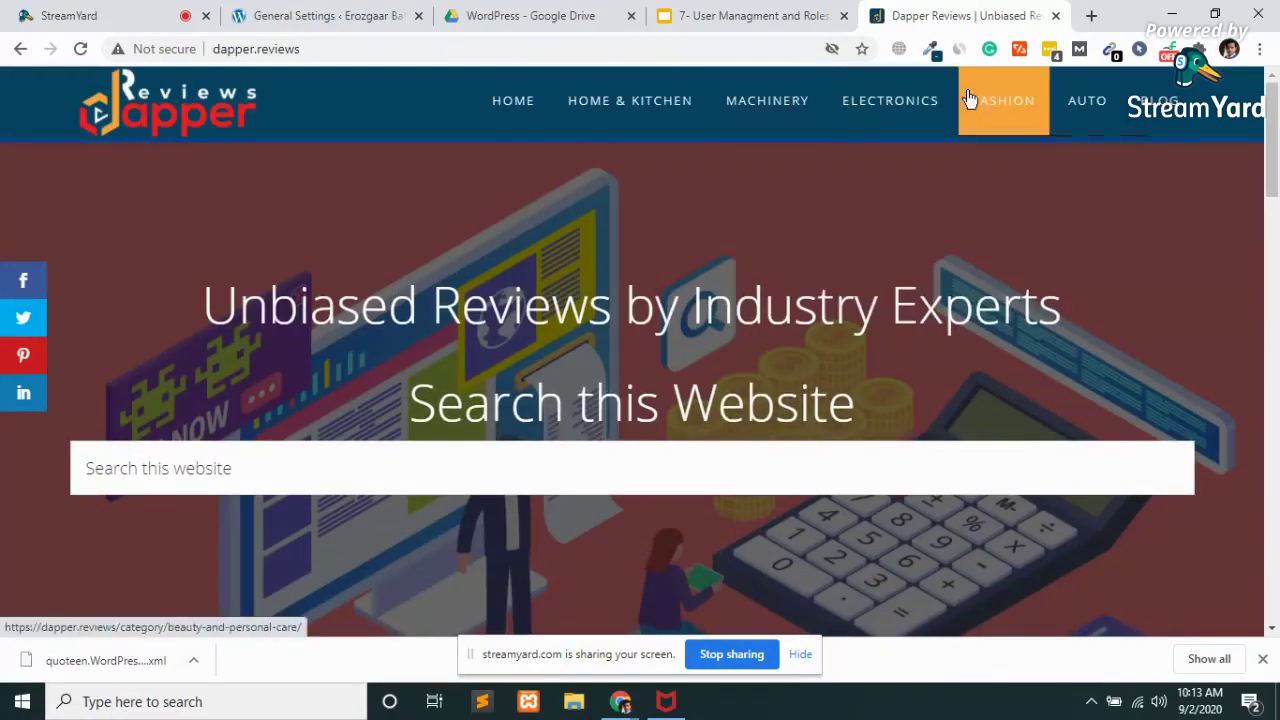
pyautogui.moveTo(645, 110)
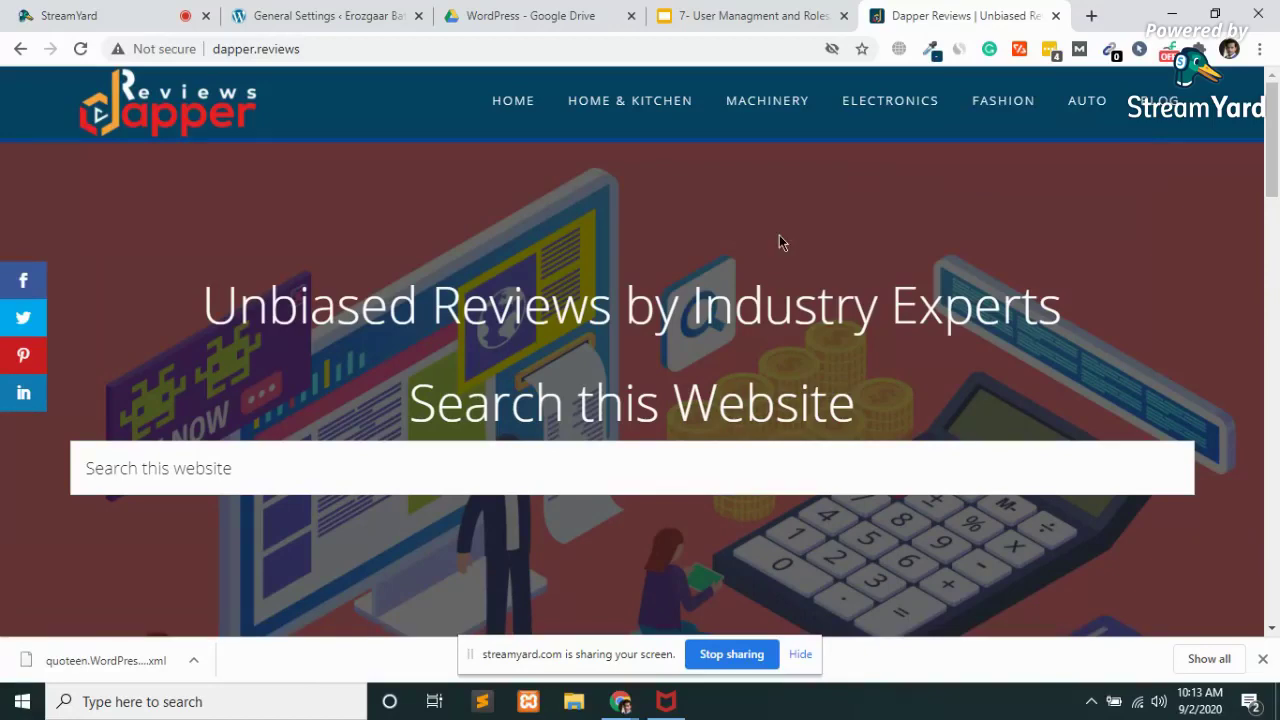
pyautogui.click(594, 12)
# In General Settings, change the tagline's leading lowercase 'o' to a capital 'O' for 'Online'.
pyautogui.click(320, 10)
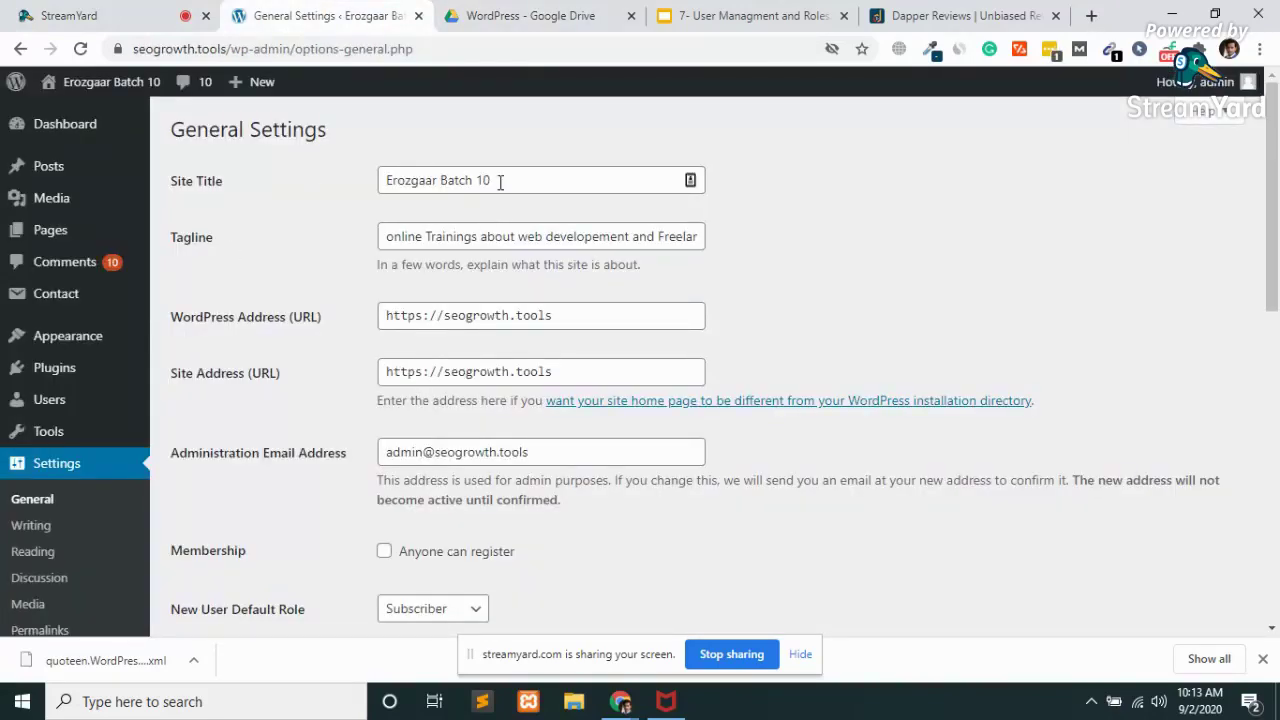
pyautogui.click(532, 180)
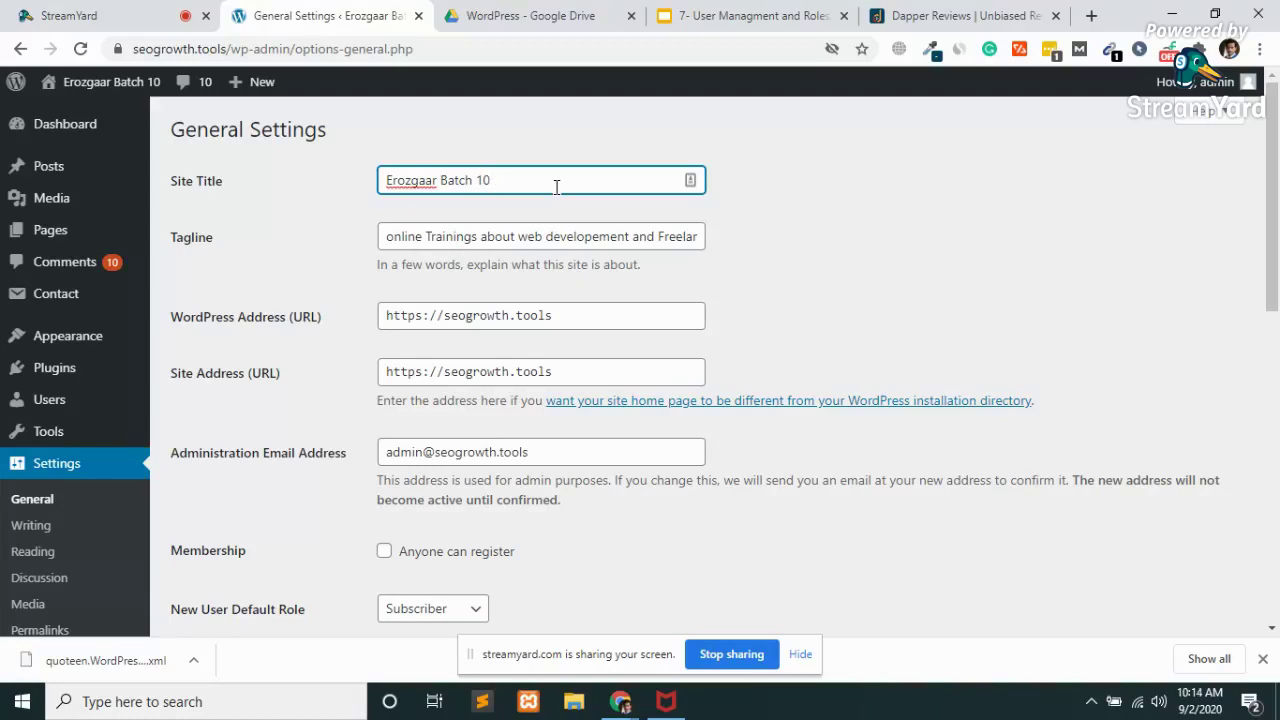
pyautogui.click(394, 238)
pyautogui.press('BackSpace')
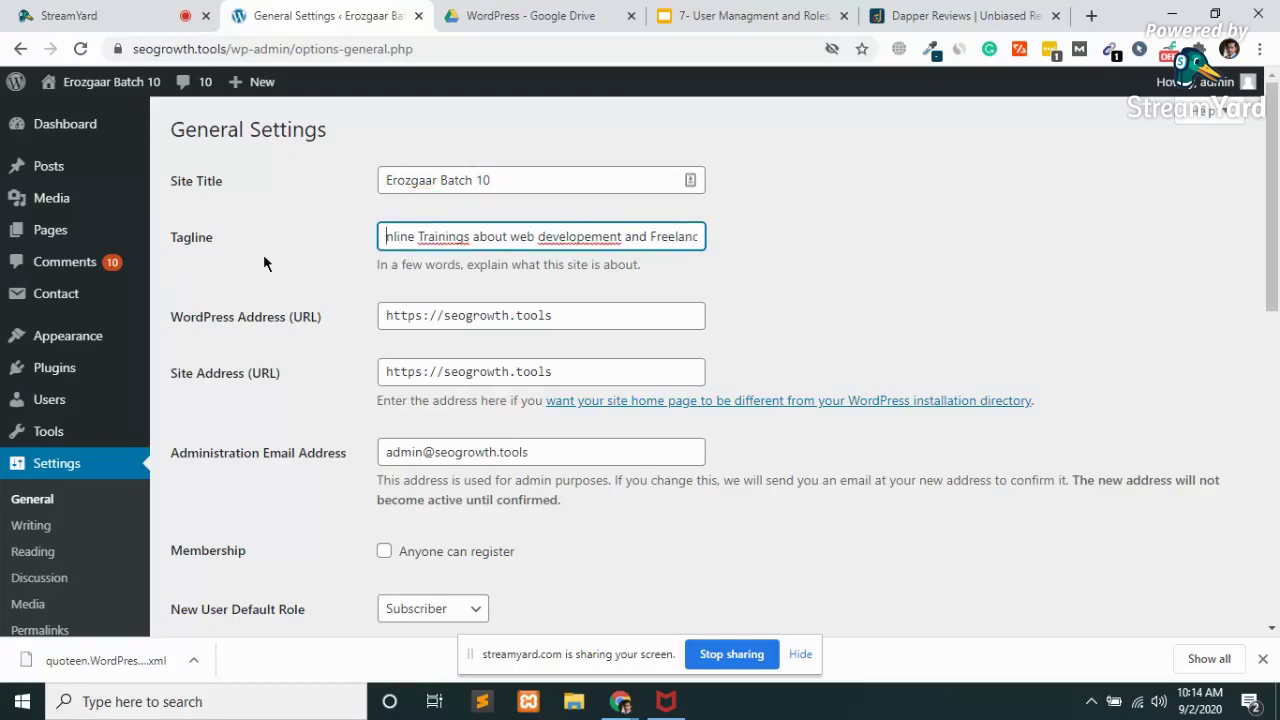
pyautogui.write('O')
pyautogui.click(229, 296)
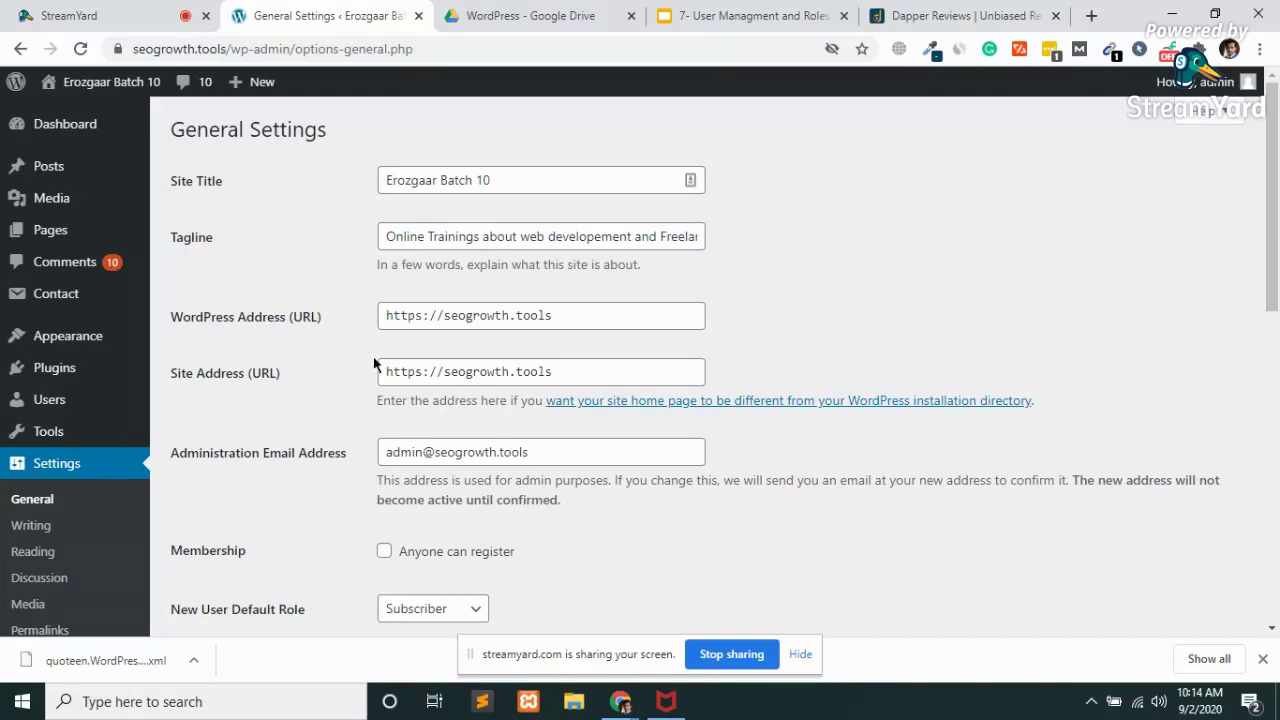
pyautogui.scroll(-3, 374, 364)
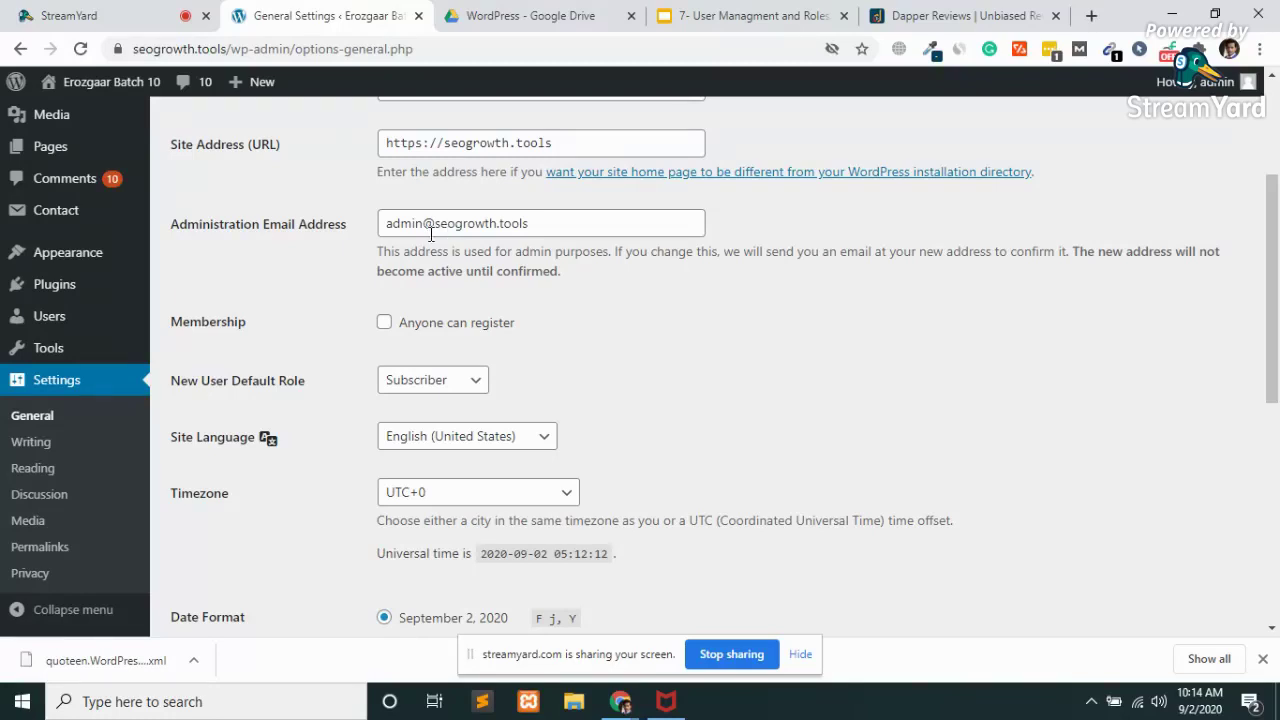
# Load seogrowth.tools/webmail in a new tab, fixing the mistyped 'wbmail' address.
pyautogui.click(1093, 14)
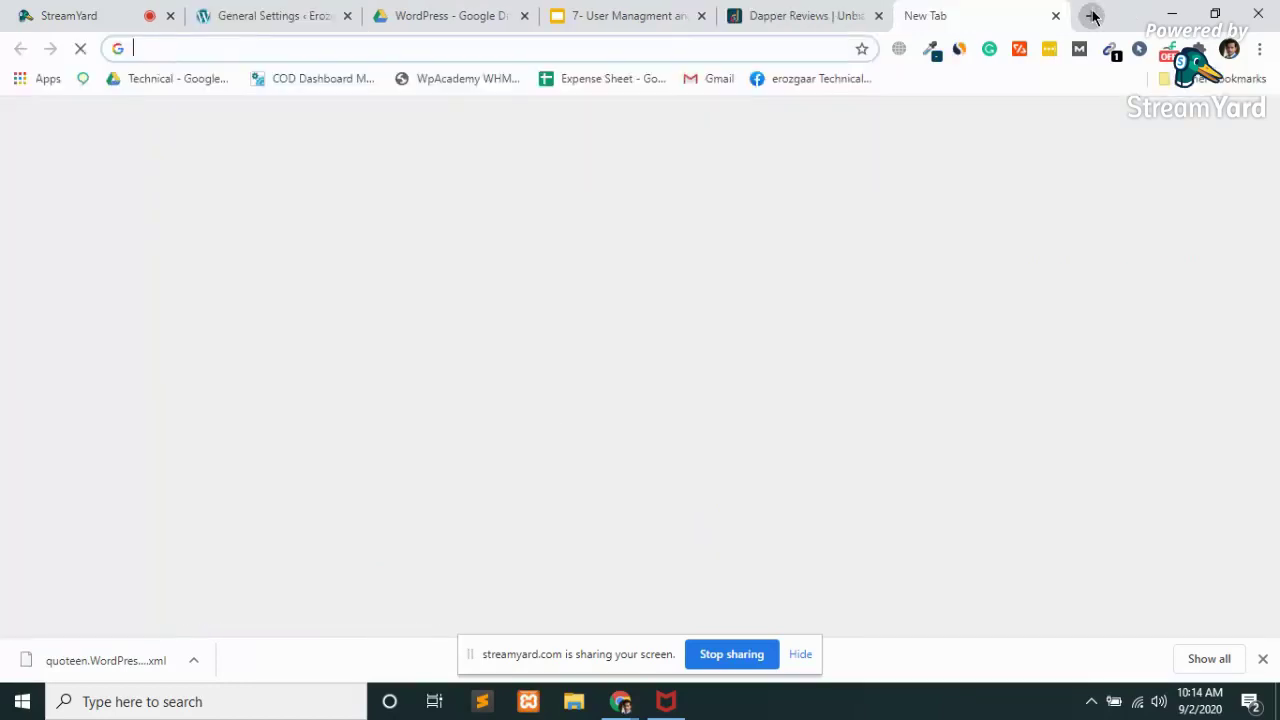
pyautogui.write('seogrowth.tools')
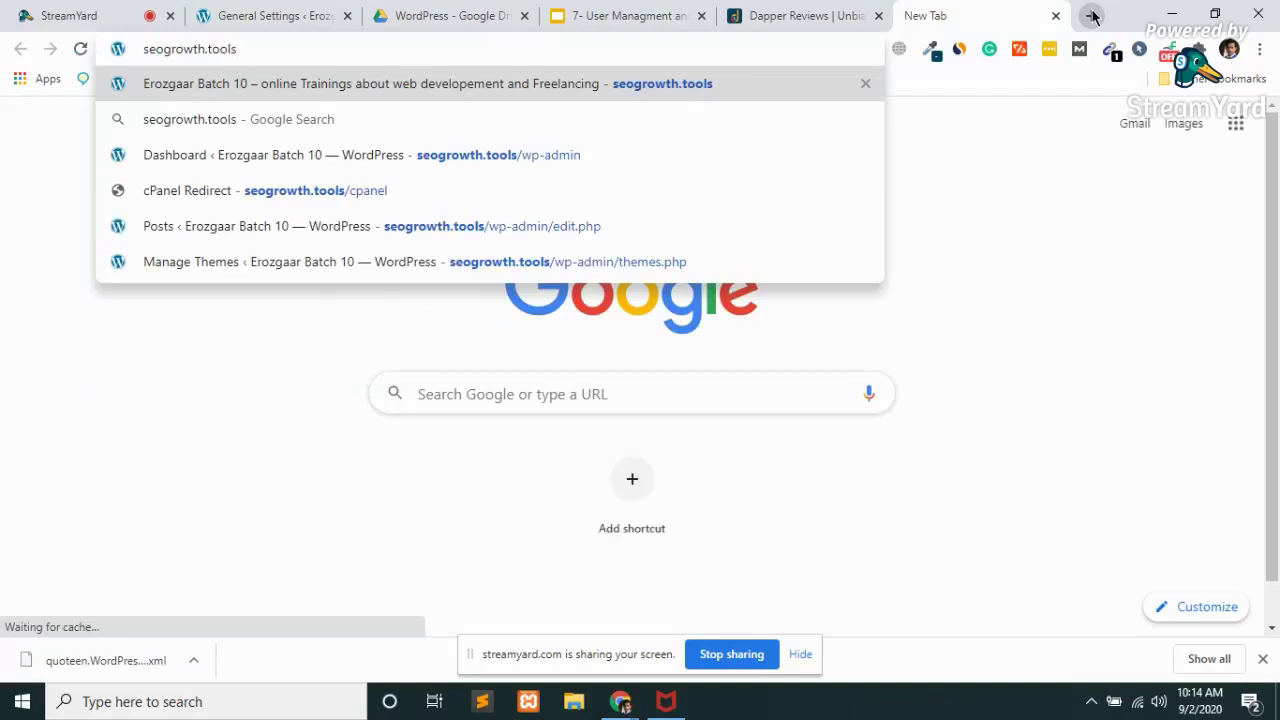
pyautogui.write('/wbmail')
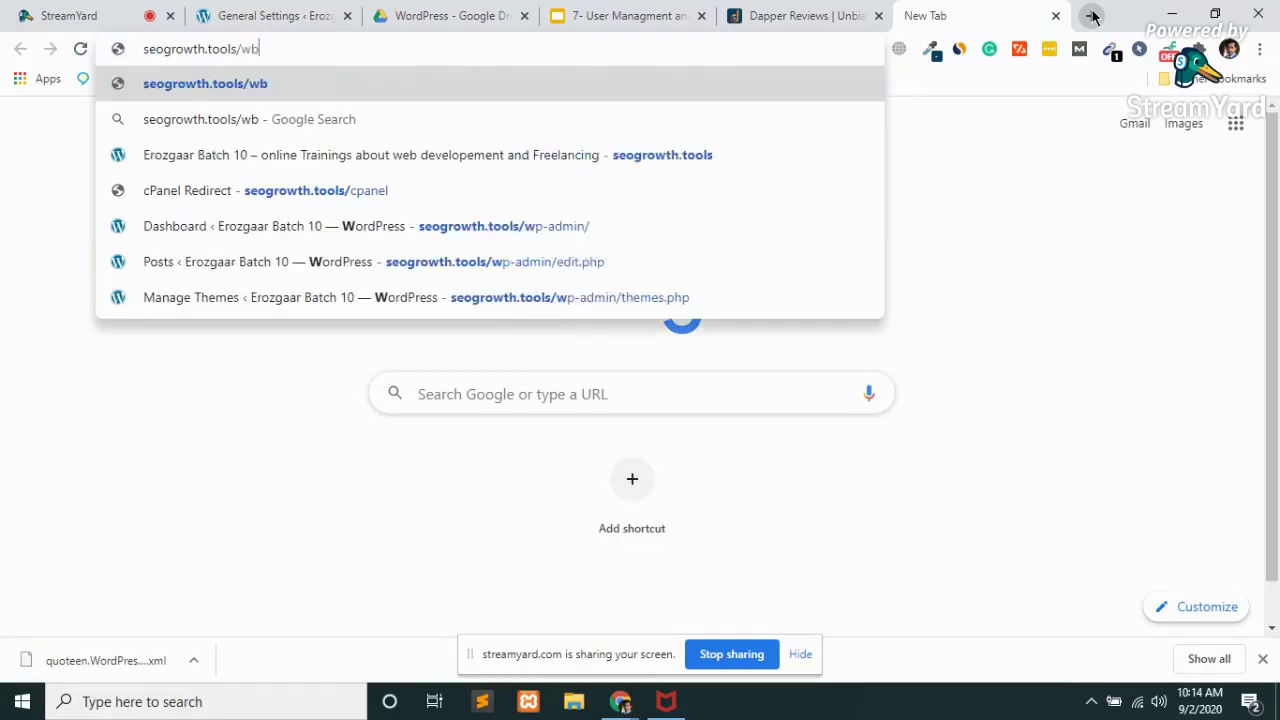
pyautogui.press('BackSpace')
pyautogui.press('BackSpace')
pyautogui.press('BackSpace')
pyautogui.press('BackSpace')
pyautogui.press('BackSpace')
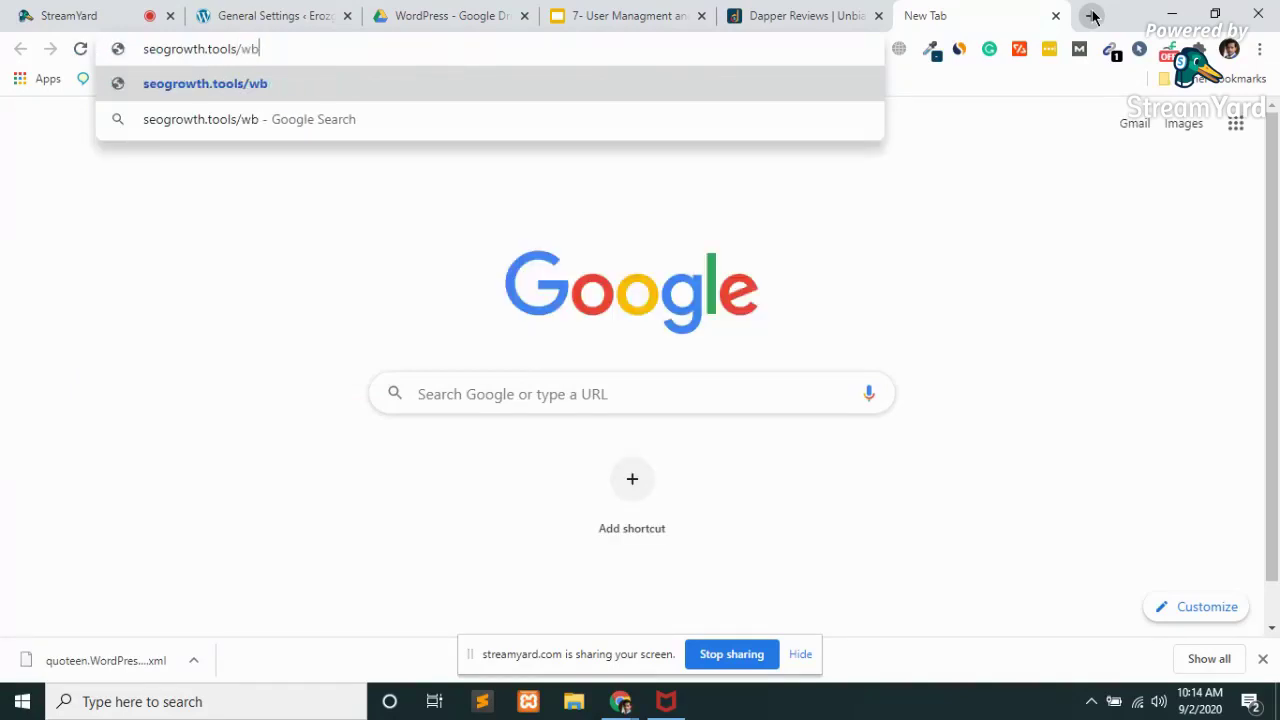
pyautogui.write('w')
pyautogui.press('BackSpace')
pyautogui.write('eb')
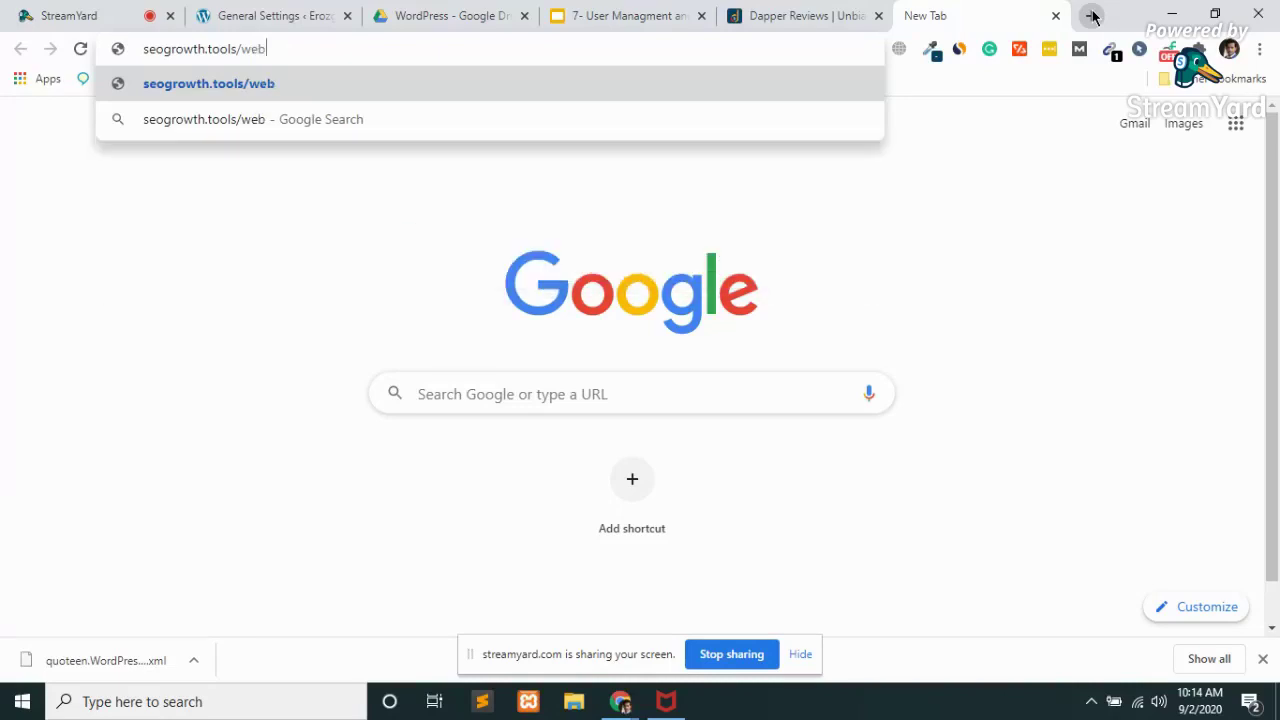
pyautogui.write('mail')
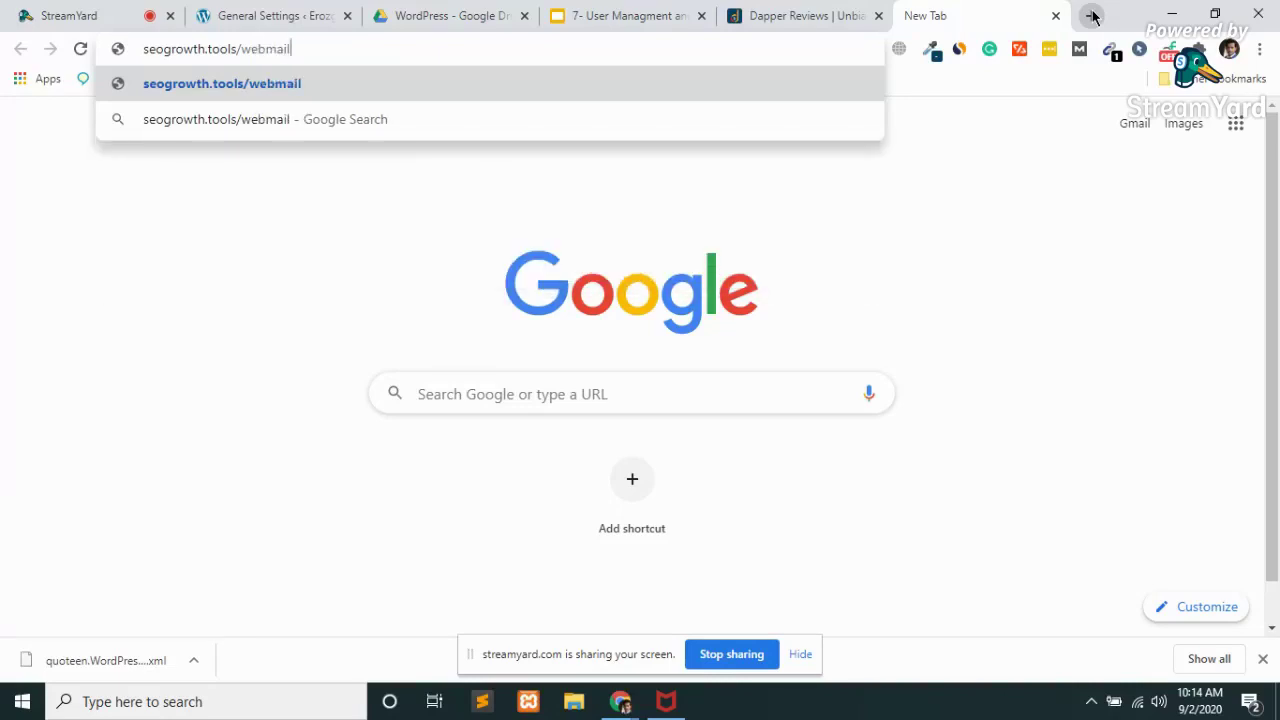
pyautogui.press('Return')
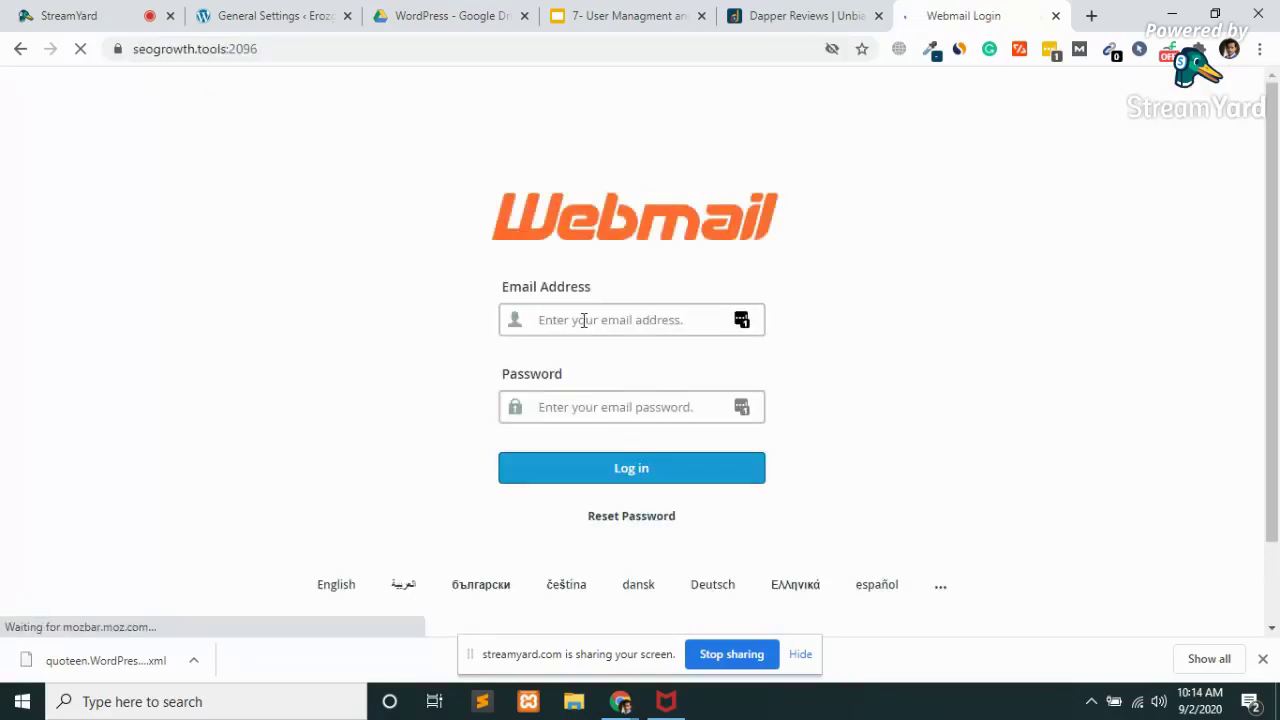
pyautogui.click(598, 323)
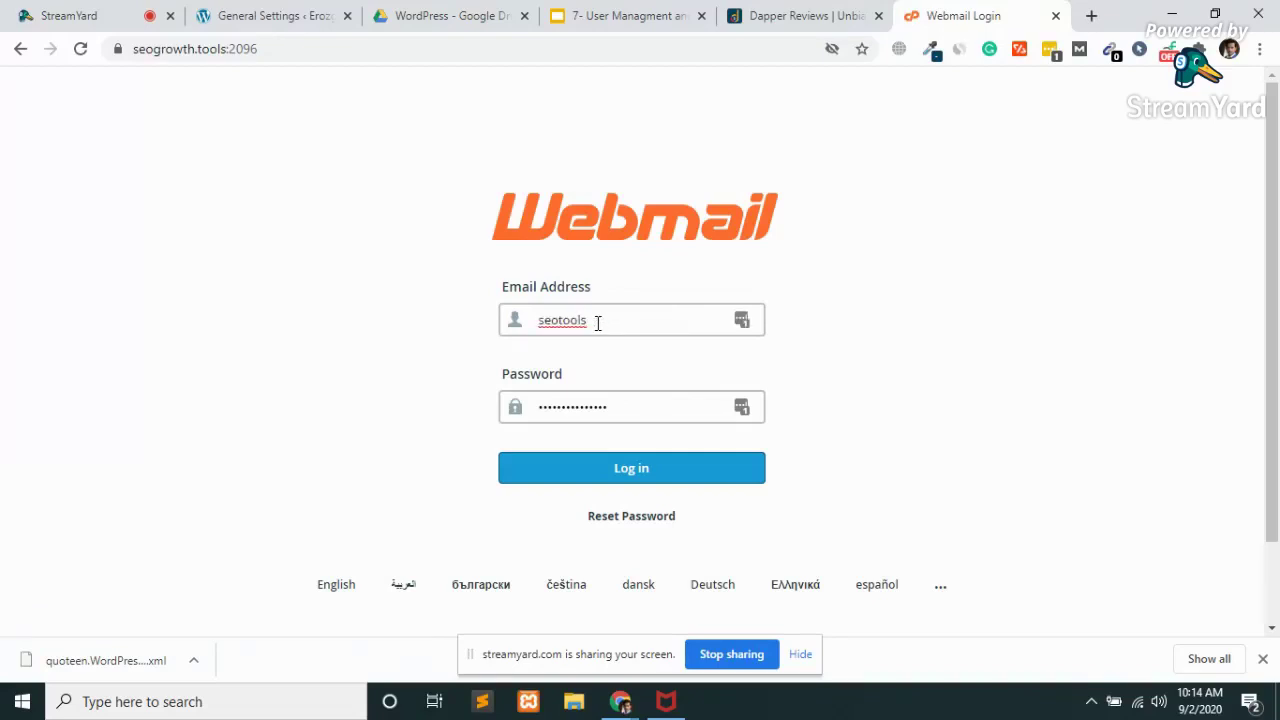
pyautogui.click(629, 479)
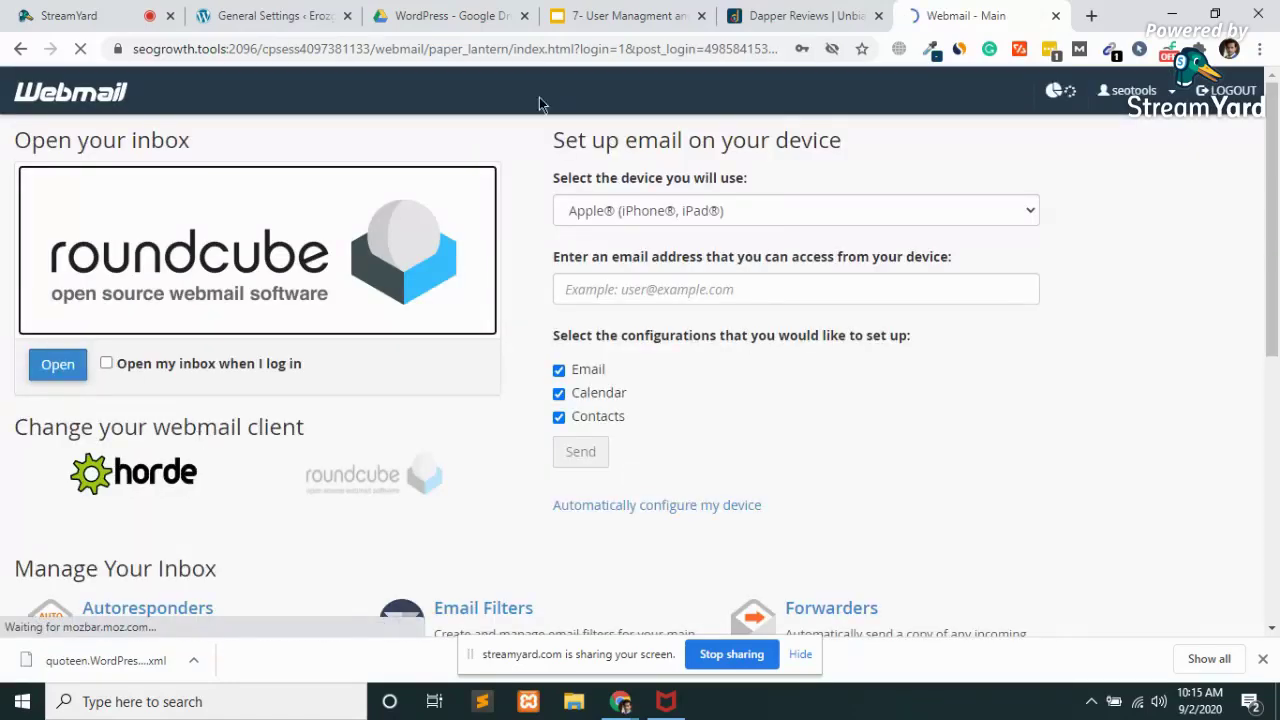
pyautogui.click(62, 366)
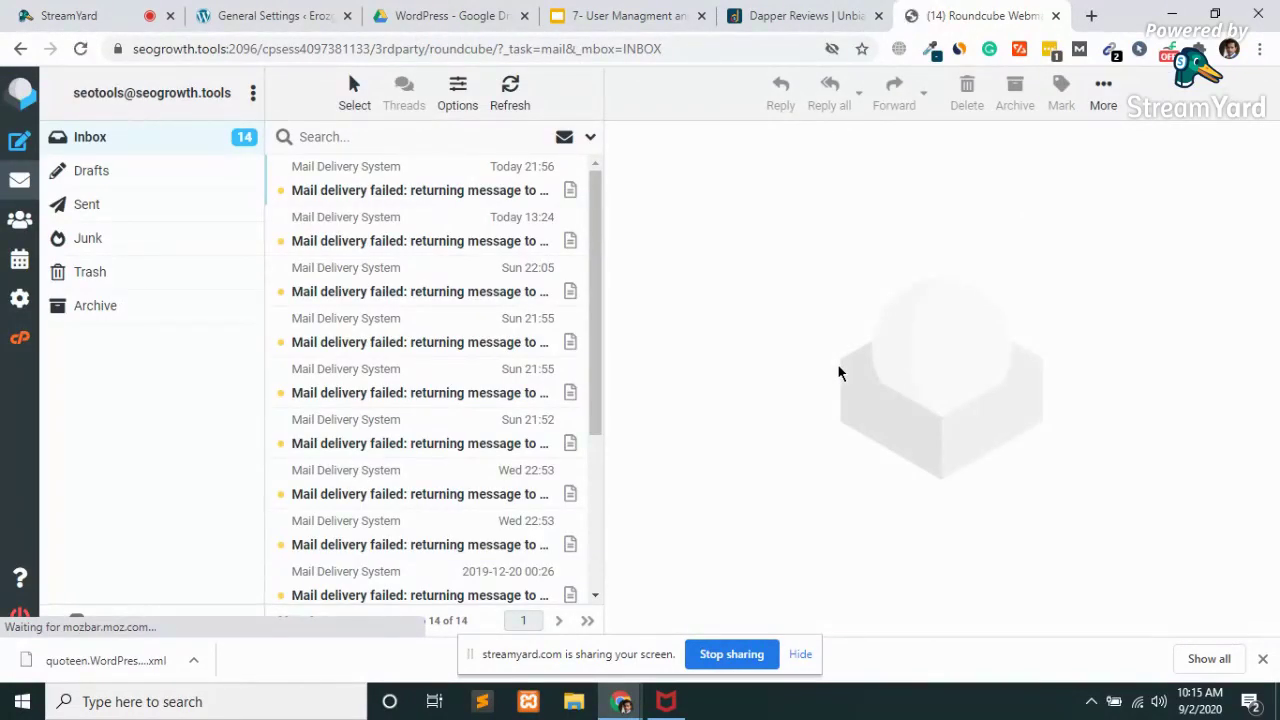
# Check the Drafts and Sent folders, then return to the 14-message Inbox.
pyautogui.scroll(-3, 391, 491)
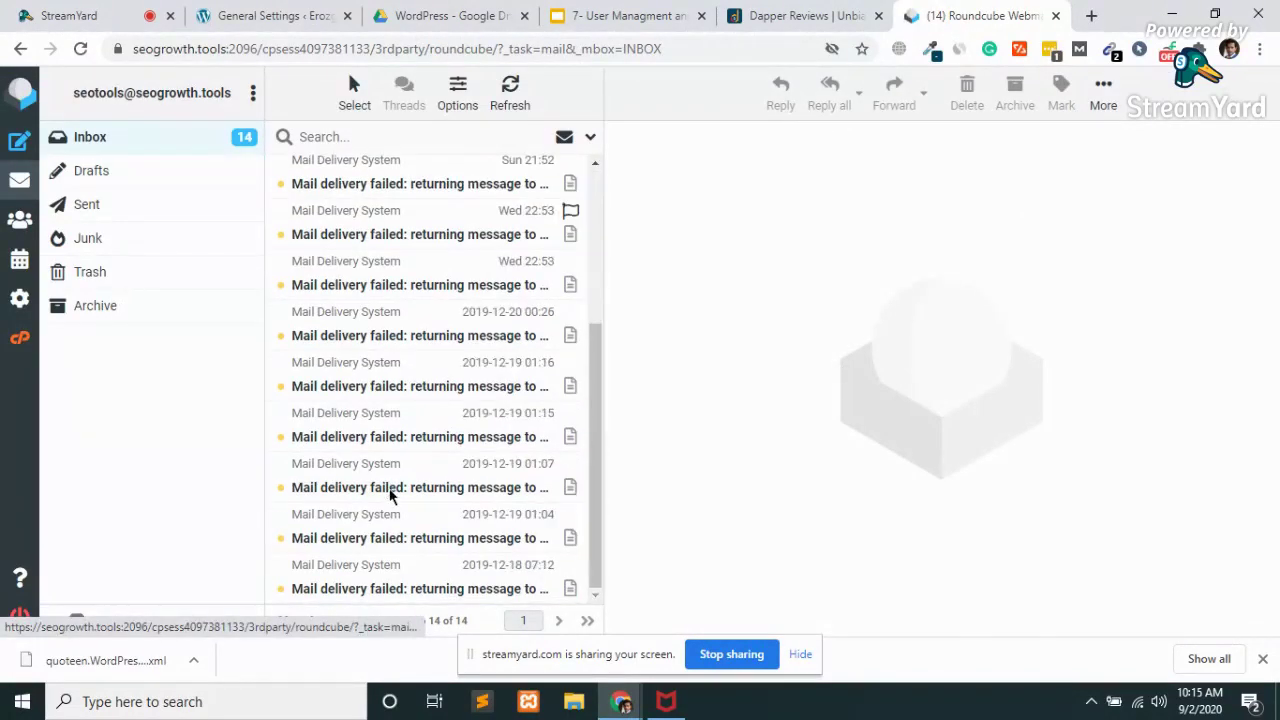
pyautogui.scroll(3, 391, 493)
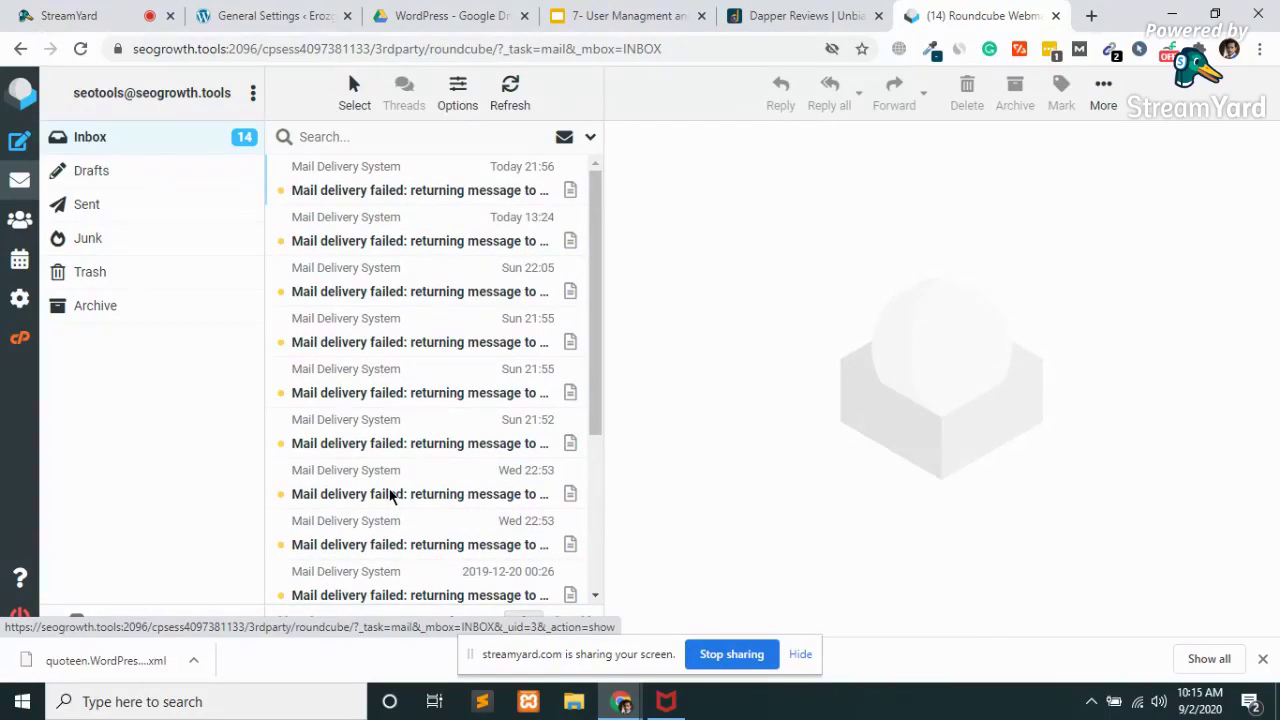
pyautogui.click(116, 176)
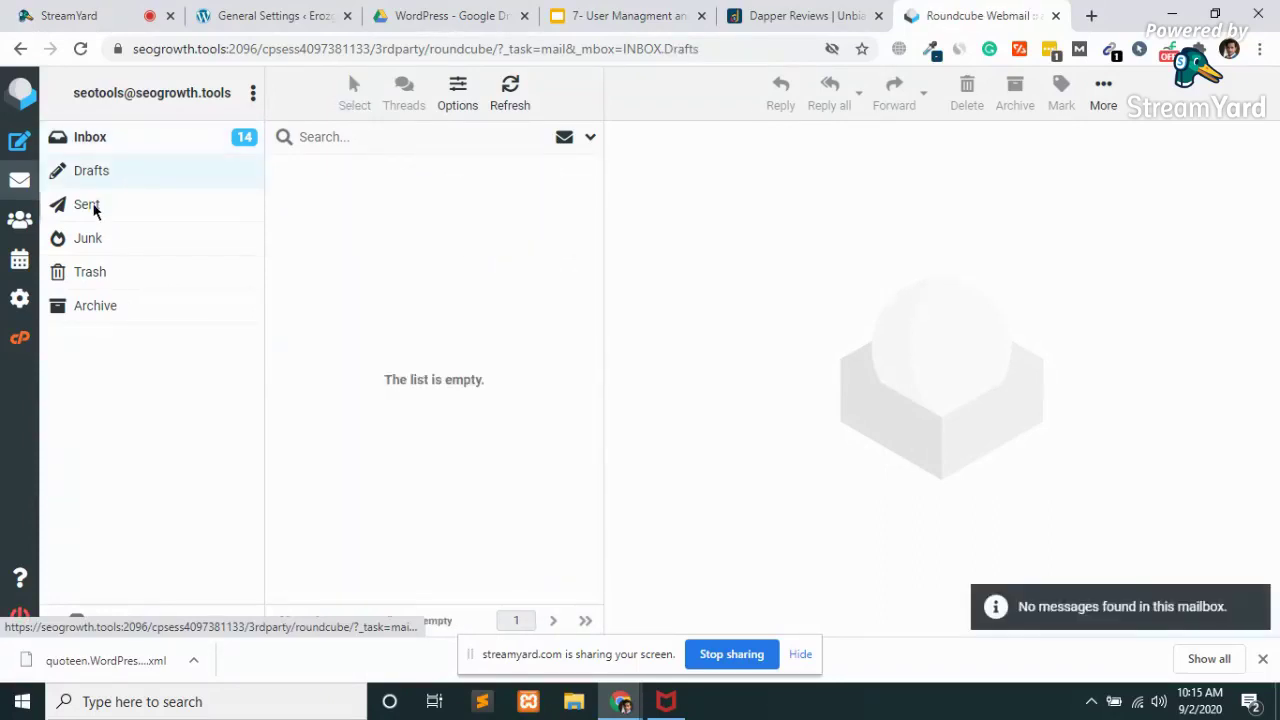
pyautogui.click(94, 208)
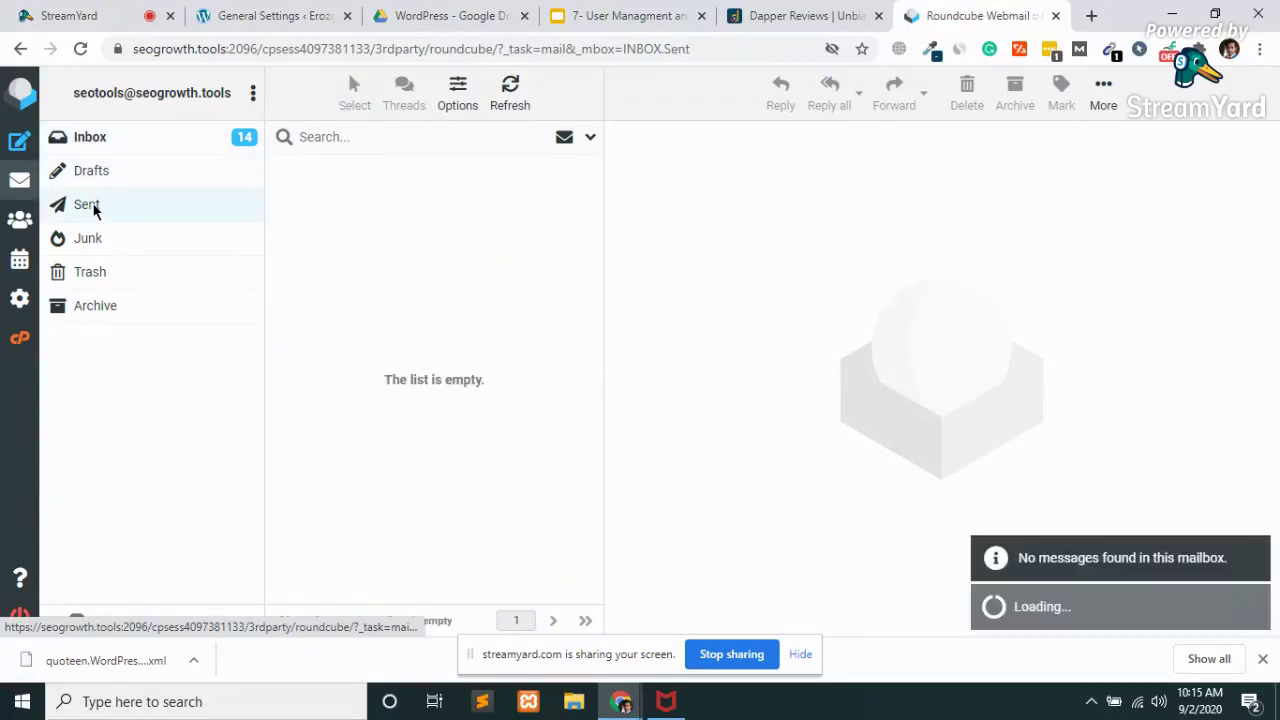
pyautogui.click(125, 136)
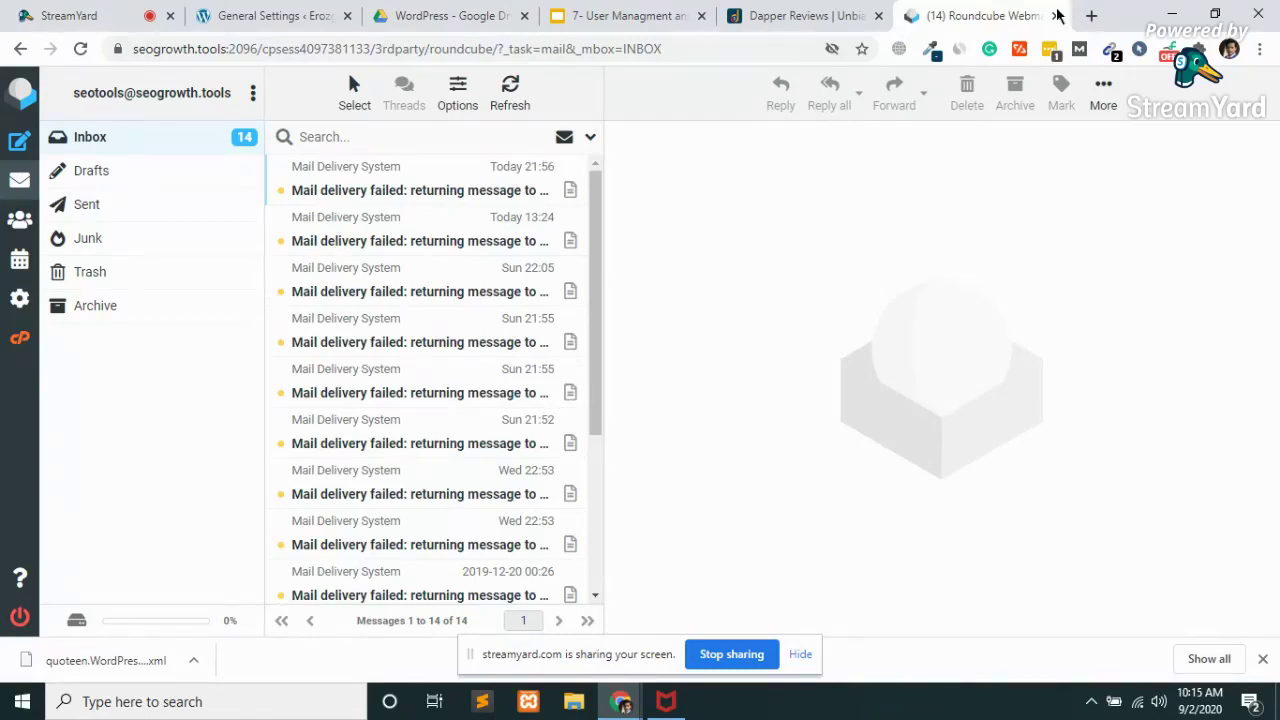
# Open aNotepad in a new tab and write the site's admin e-mail address, fixing the domain spelling.
pyautogui.click(1090, 17)
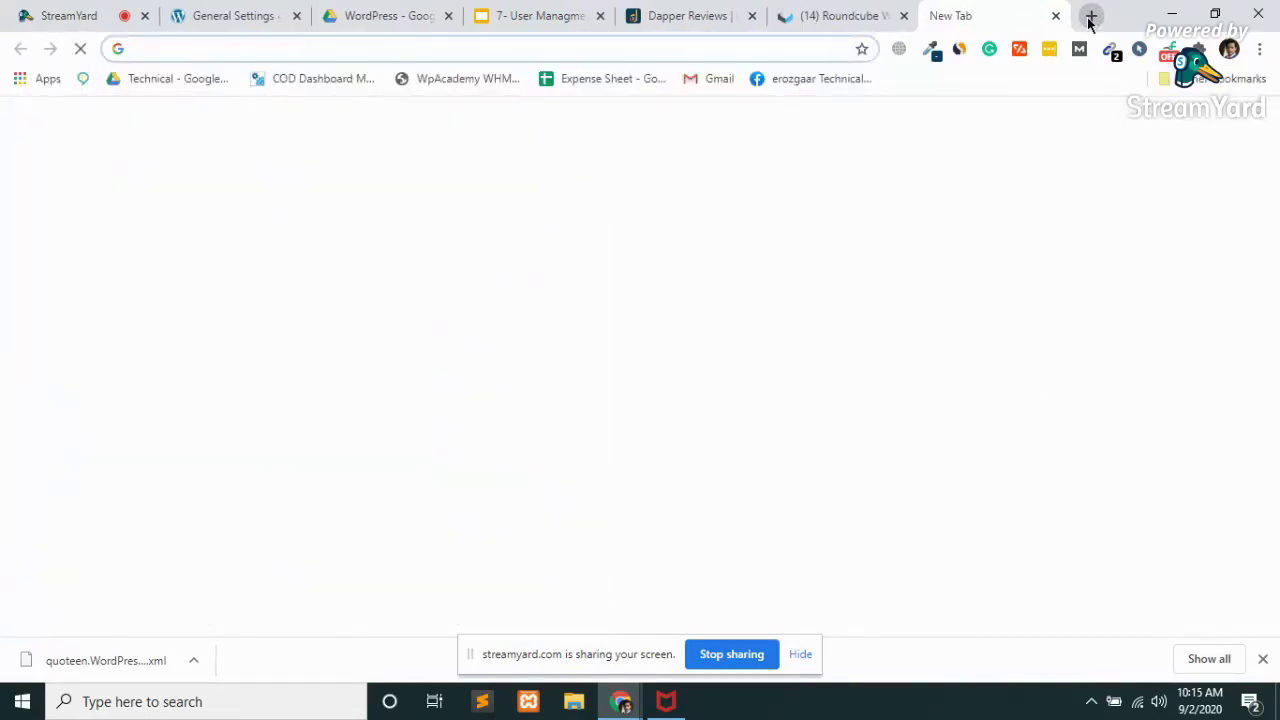
pyautogui.write('anotepad.com')
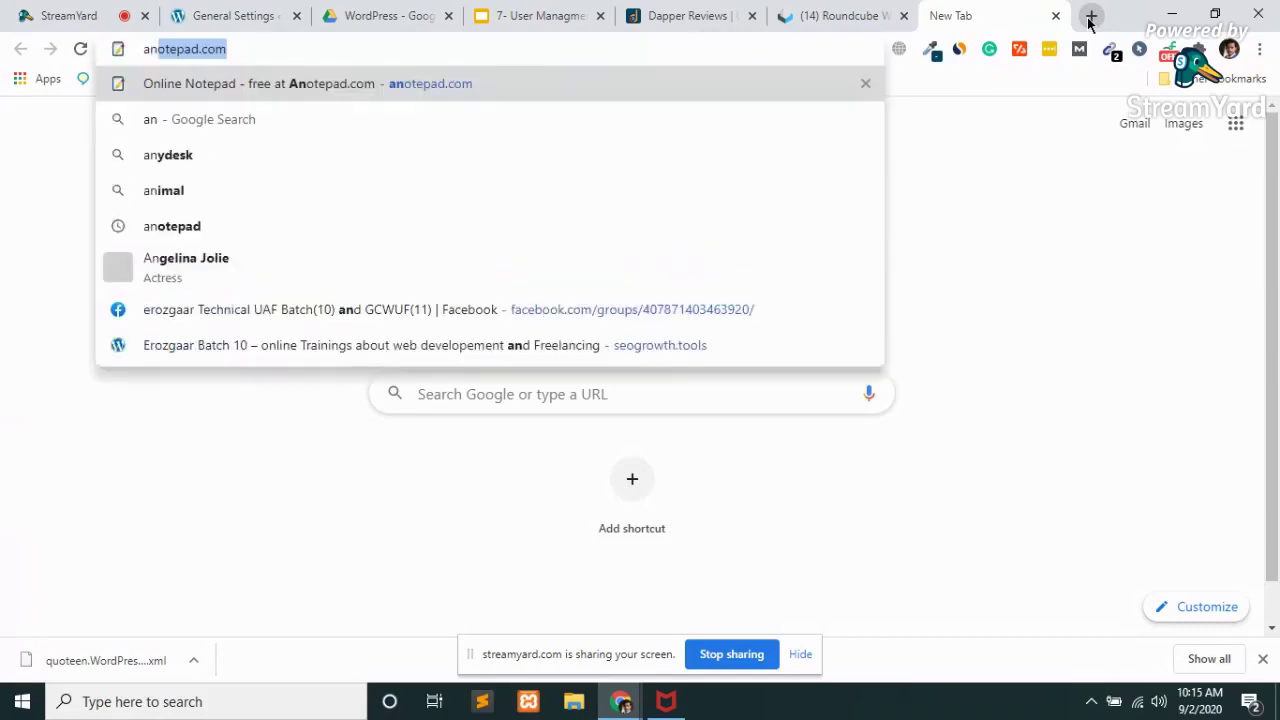
pyautogui.press('Return')
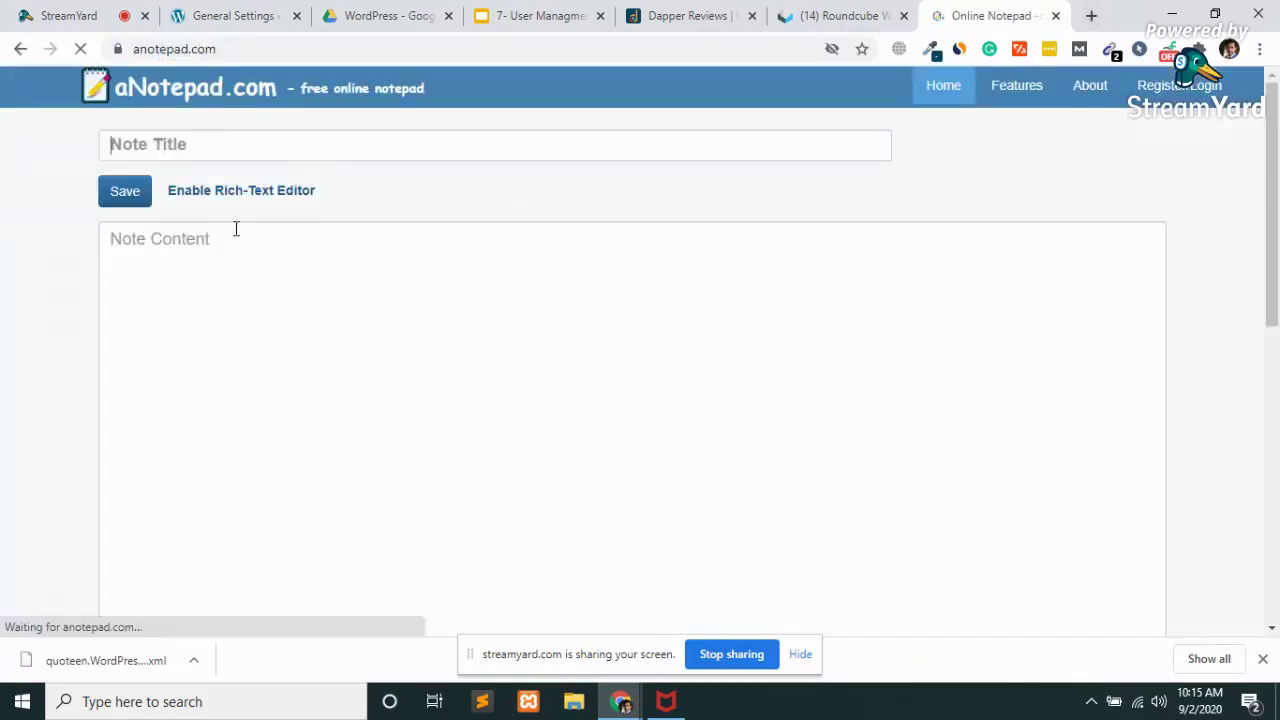
pyautogui.click(200, 240)
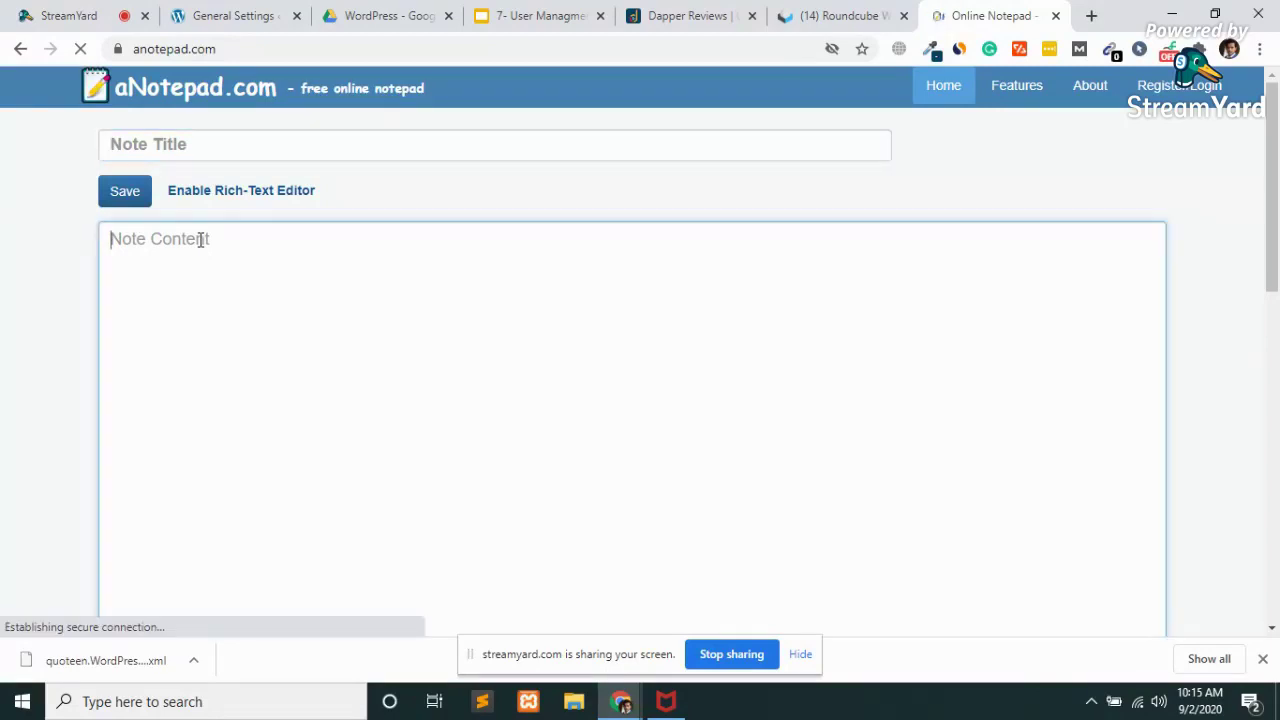
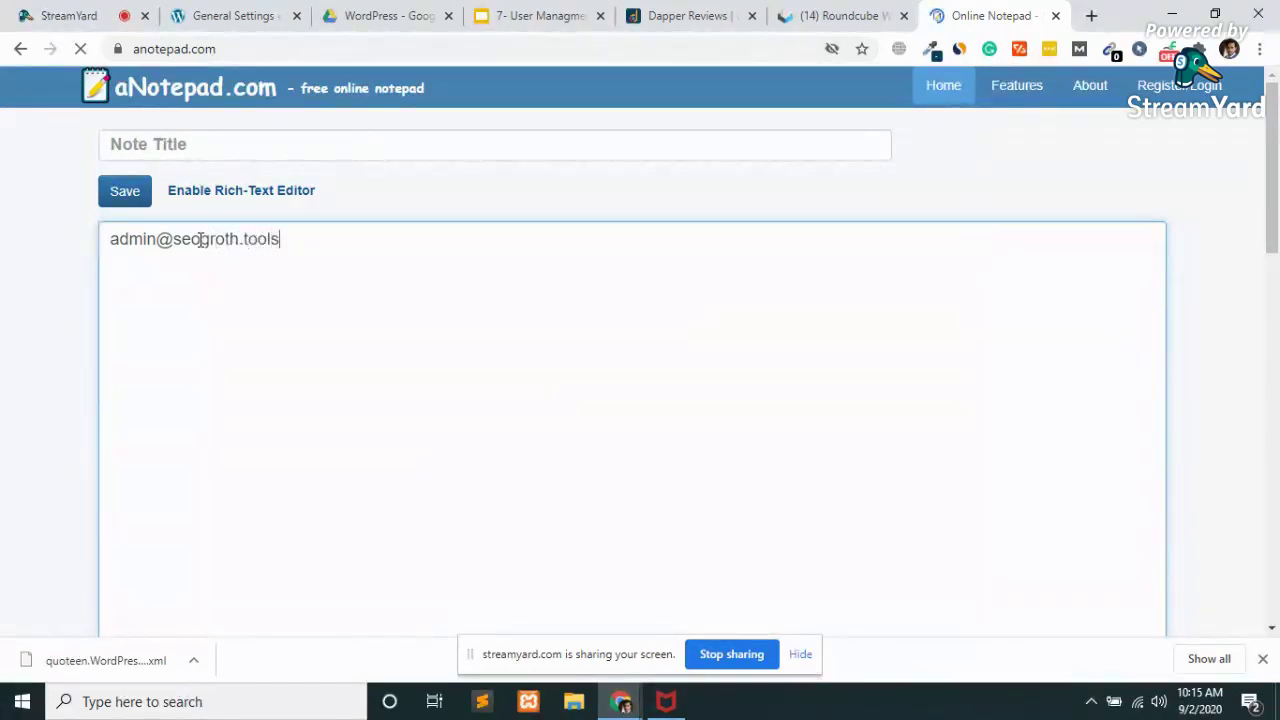
pyautogui.moveTo(281, 240); pyautogui.dragTo(108, 240)
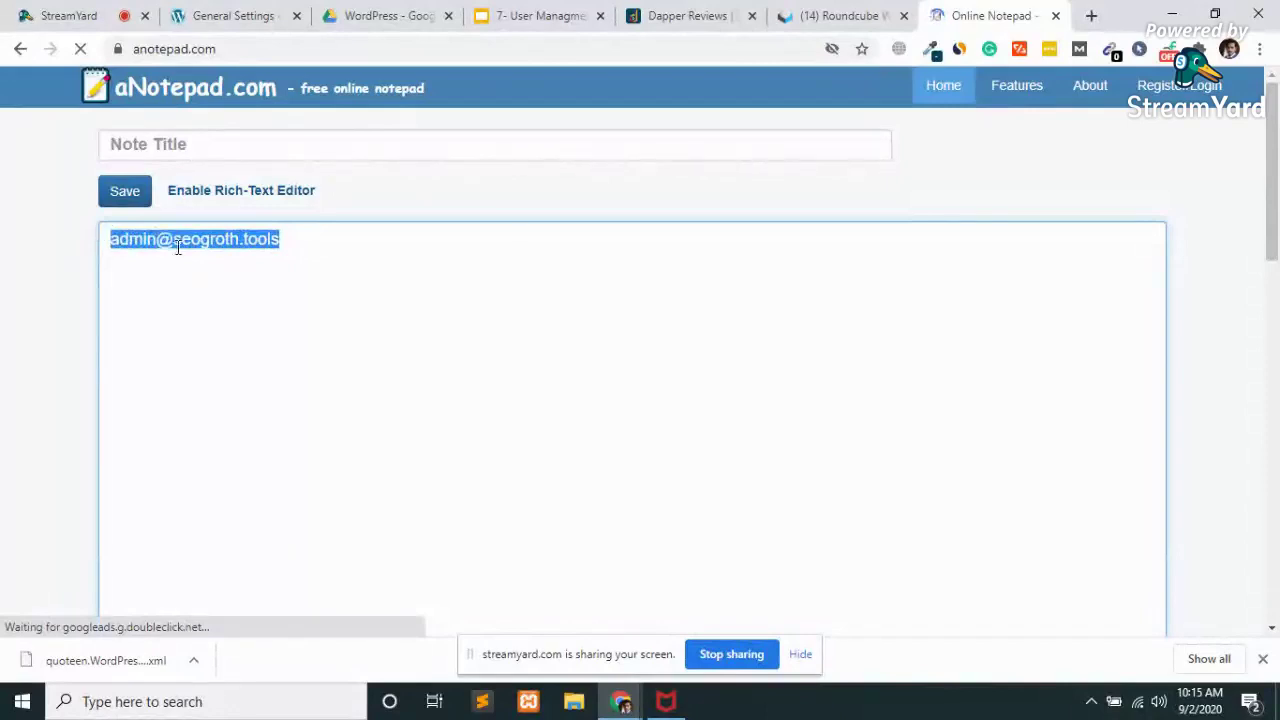
pyautogui.click(214, 247)
pyautogui.moveTo(282, 240); pyautogui.dragTo(273, 240)
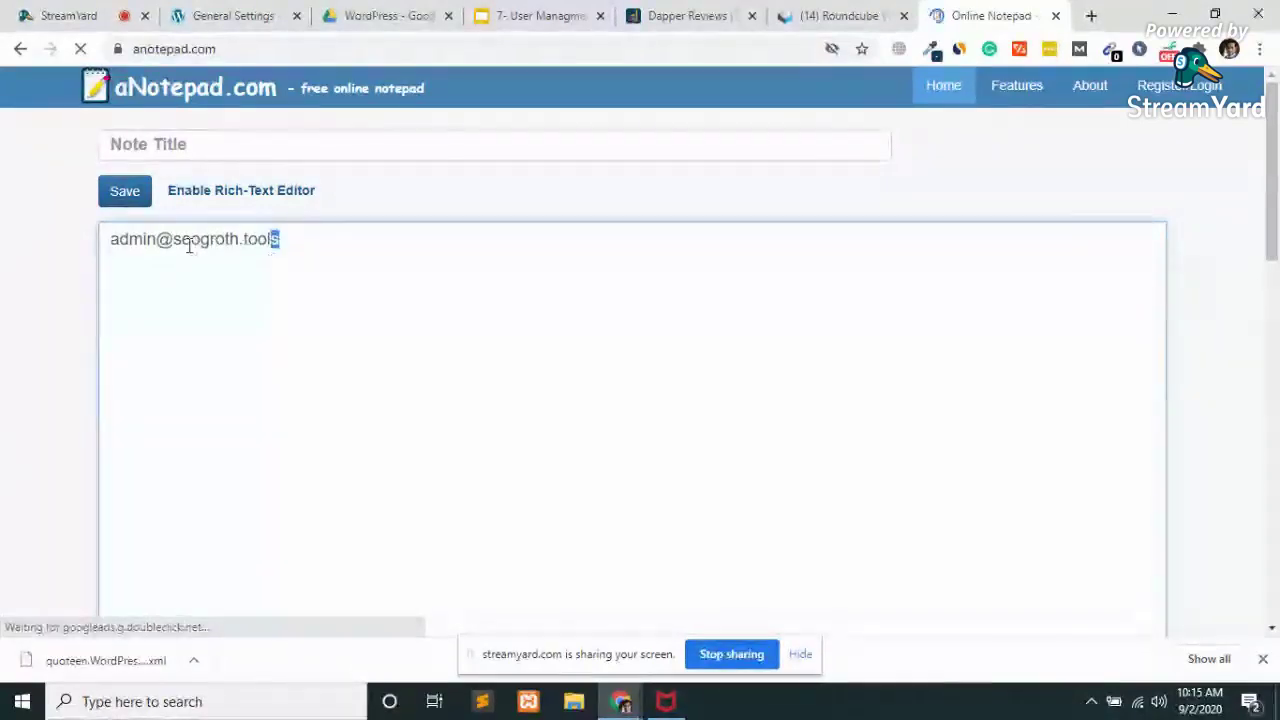
pyautogui.click(223, 240)
pyautogui.write('w')
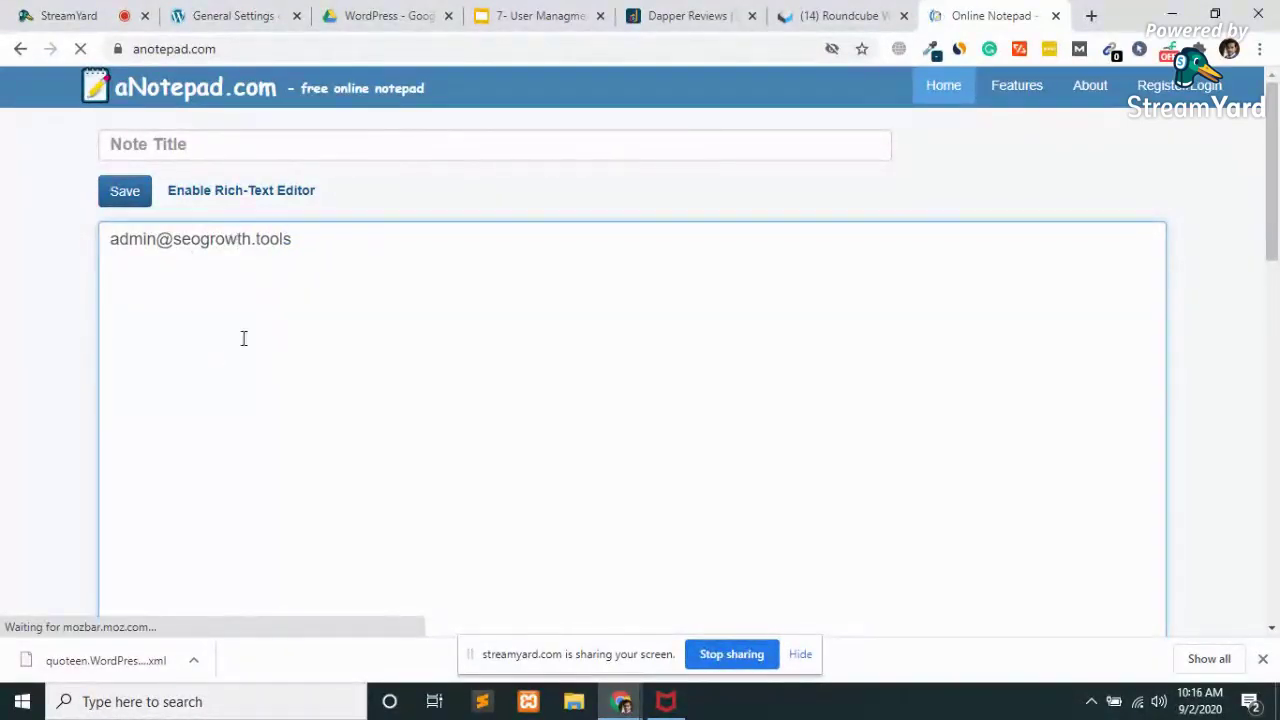
pyautogui.click(331, 247)
# Add a personal Gmail address on a second line below the admin address.
pyautogui.press('Return')
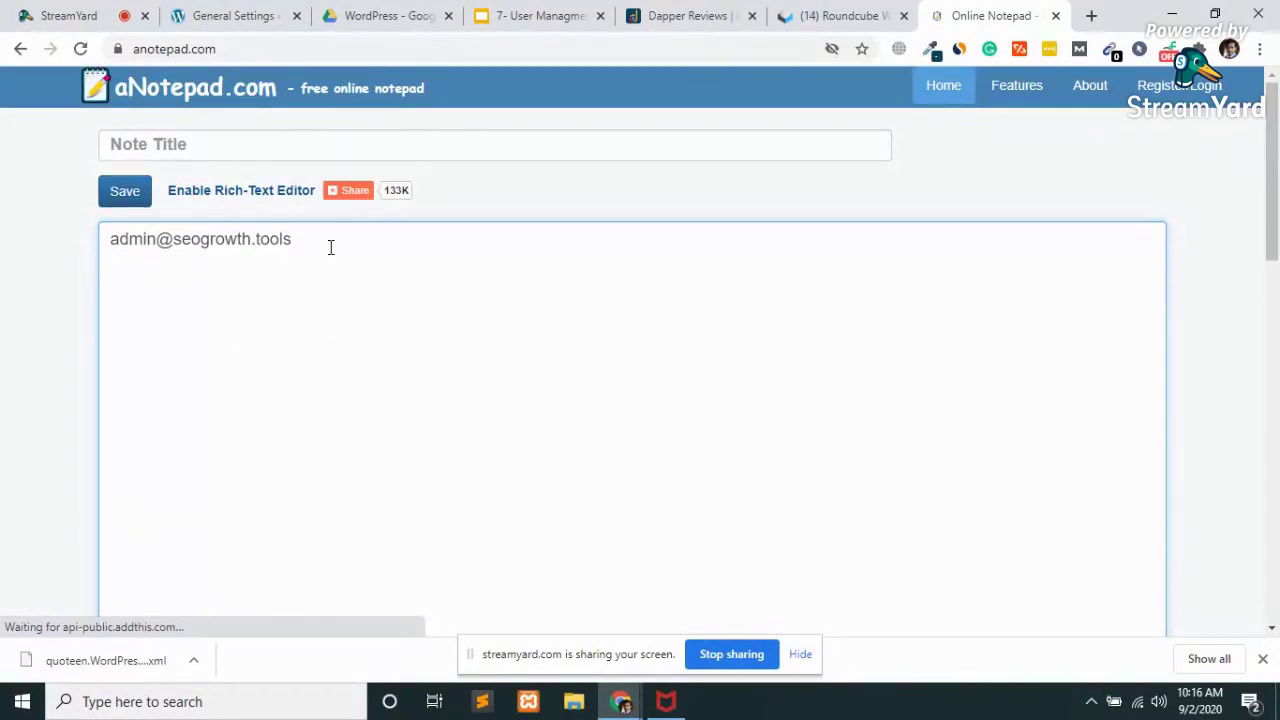
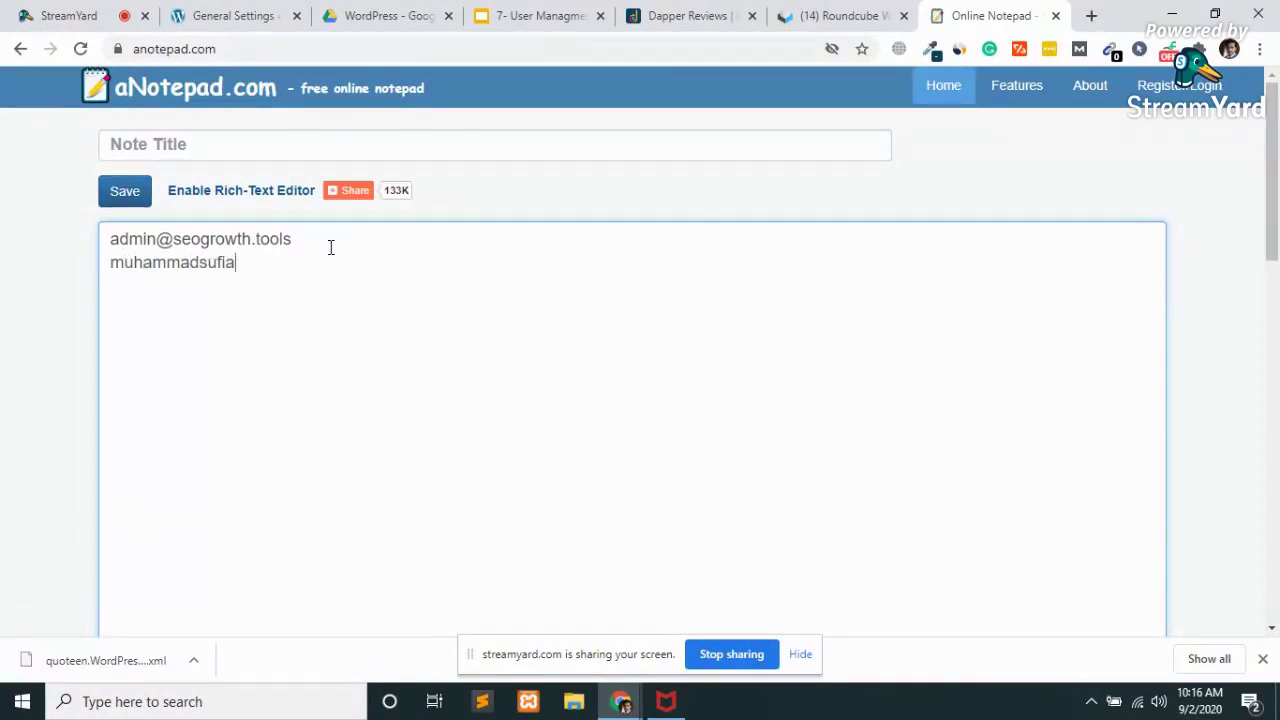
pyautogui.moveTo(403, 262); pyautogui.dragTo(112, 275)
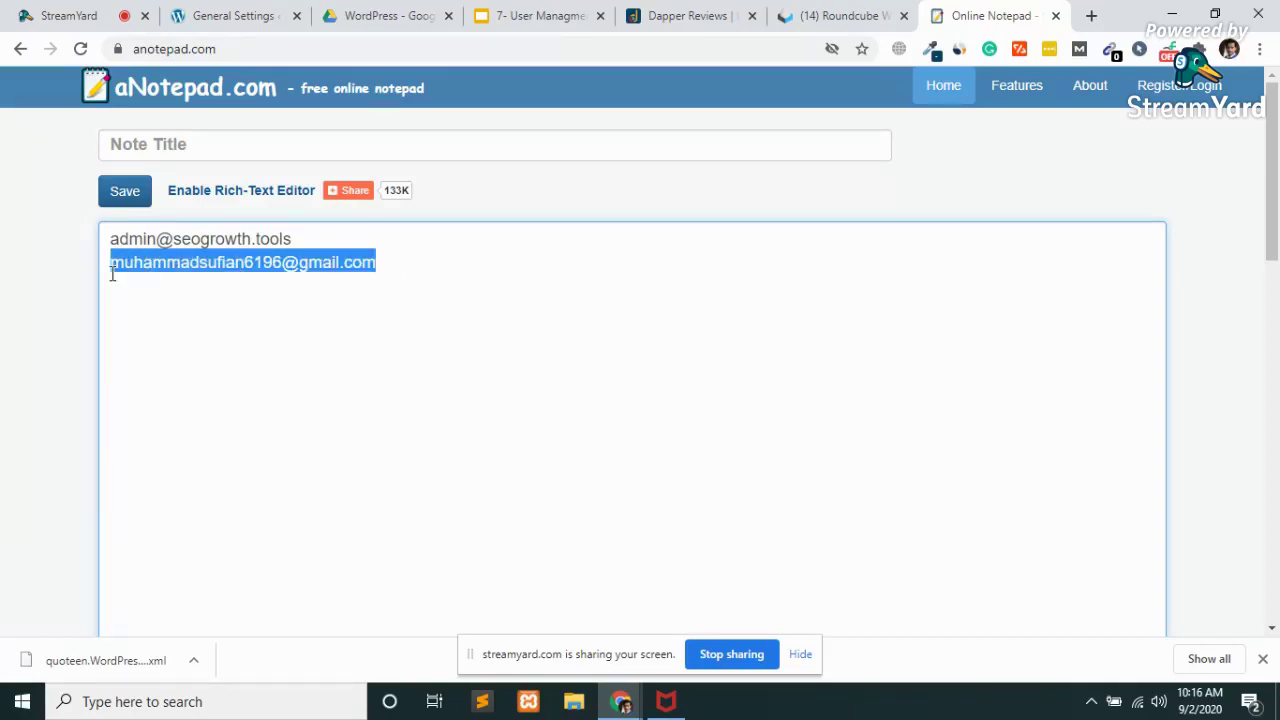
pyautogui.click(280, 289)
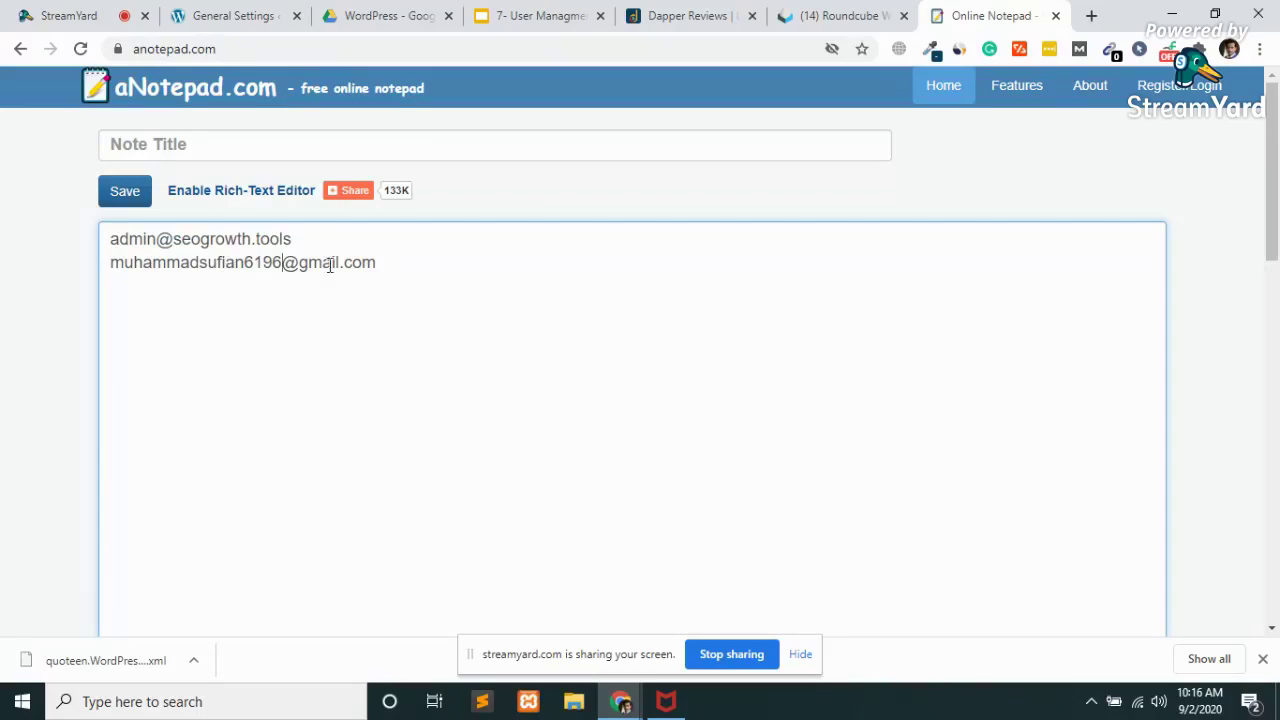
pyautogui.moveTo(383, 265); pyautogui.dragTo(83, 278)
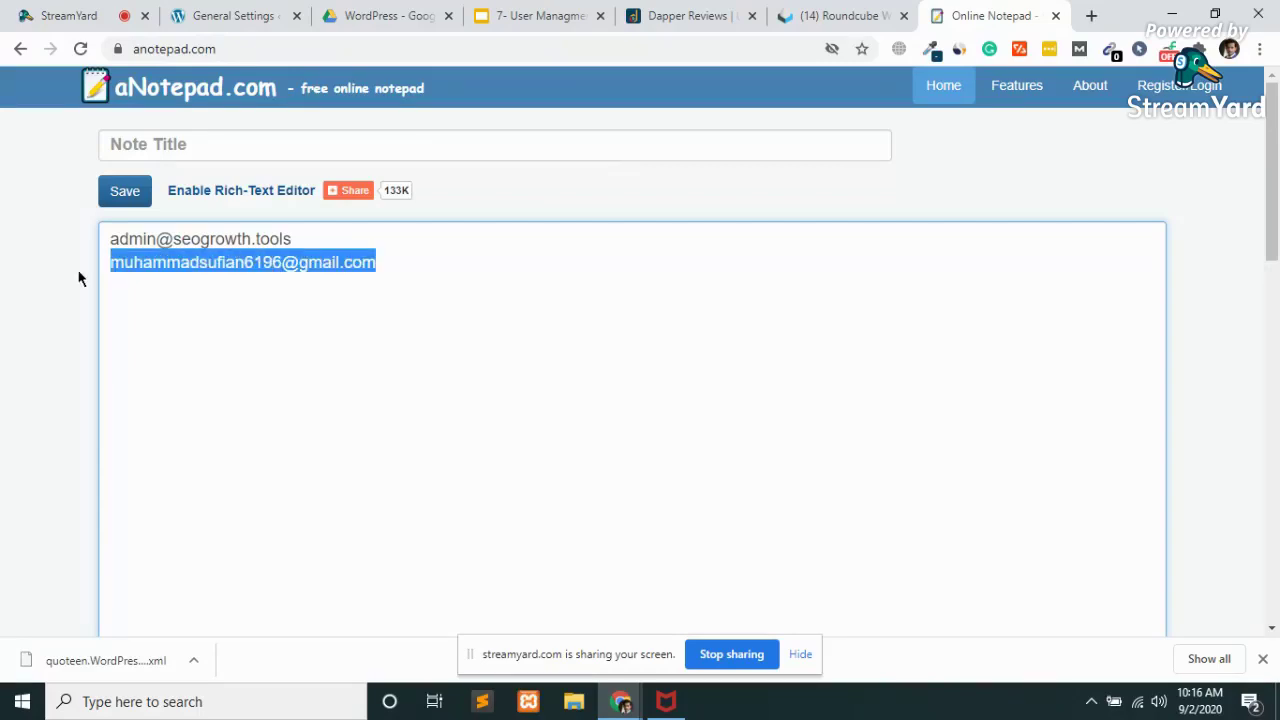
pyautogui.click(233, 231)
pyautogui.moveTo(309, 237); pyautogui.dragTo(2, 250)
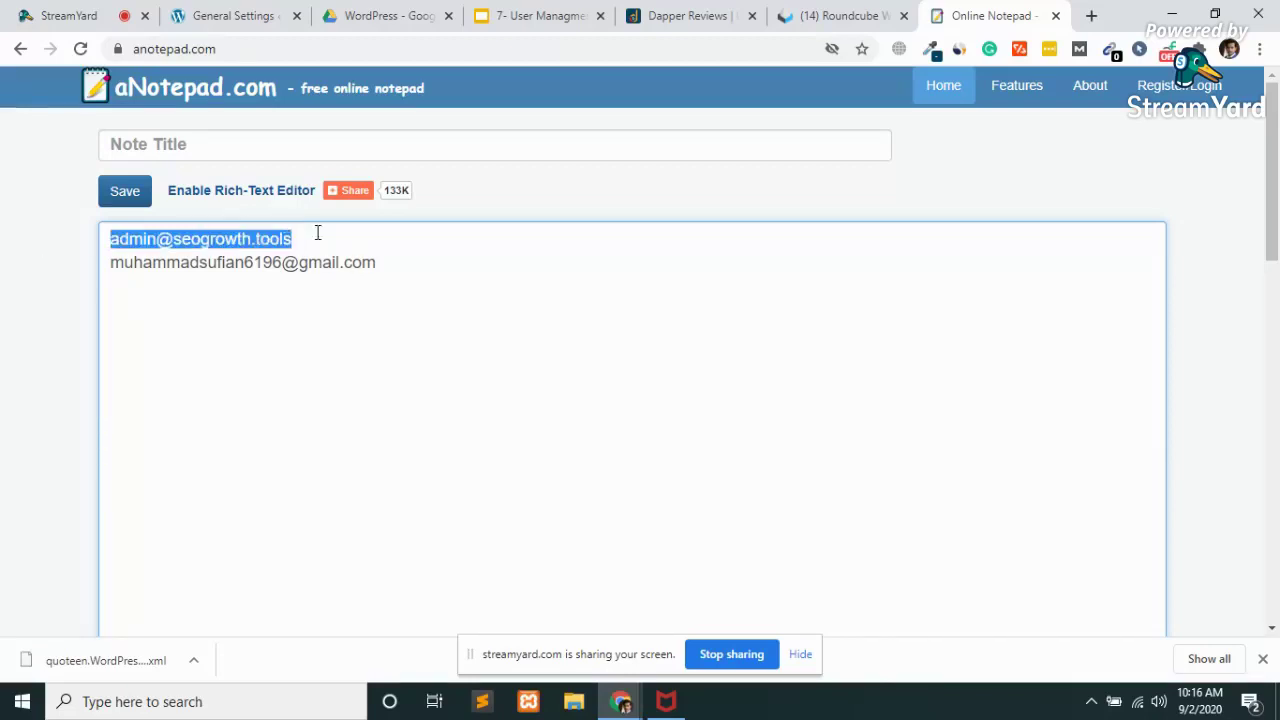
pyautogui.click(383, 261)
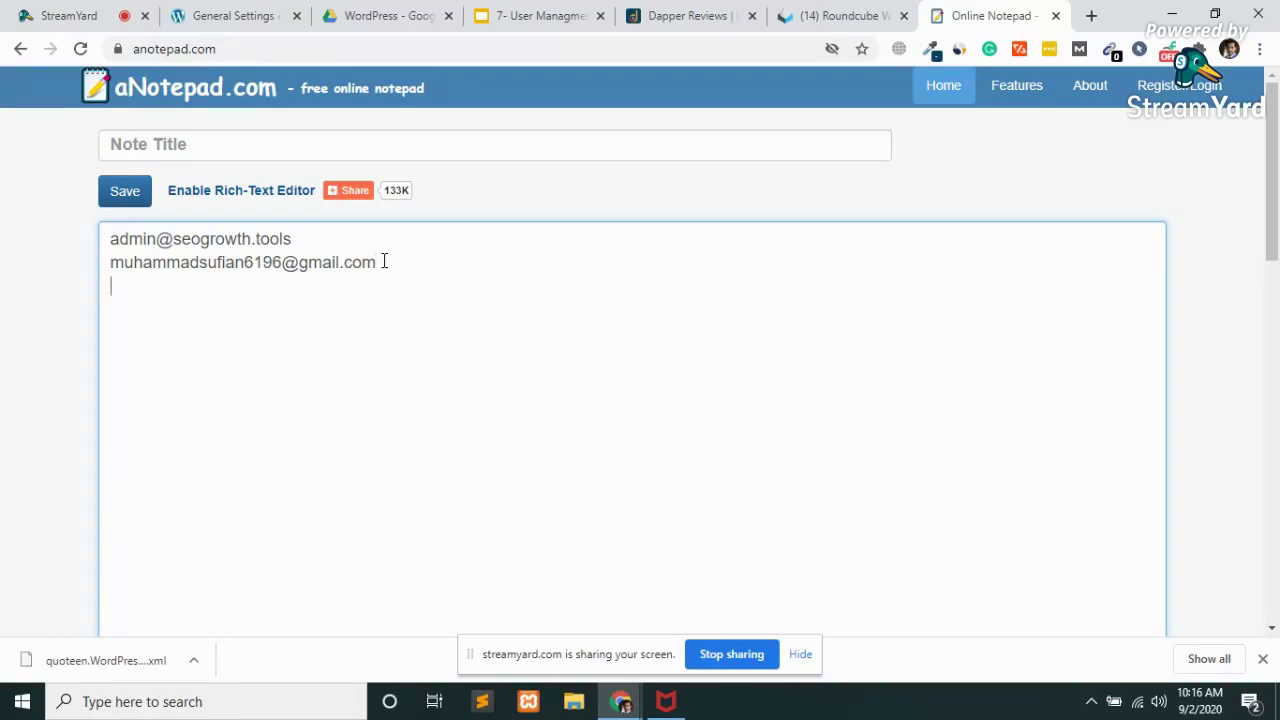
# Add a pitb.gov.pk work e-mail address on line three of the note.
pyautogui.press('Return')
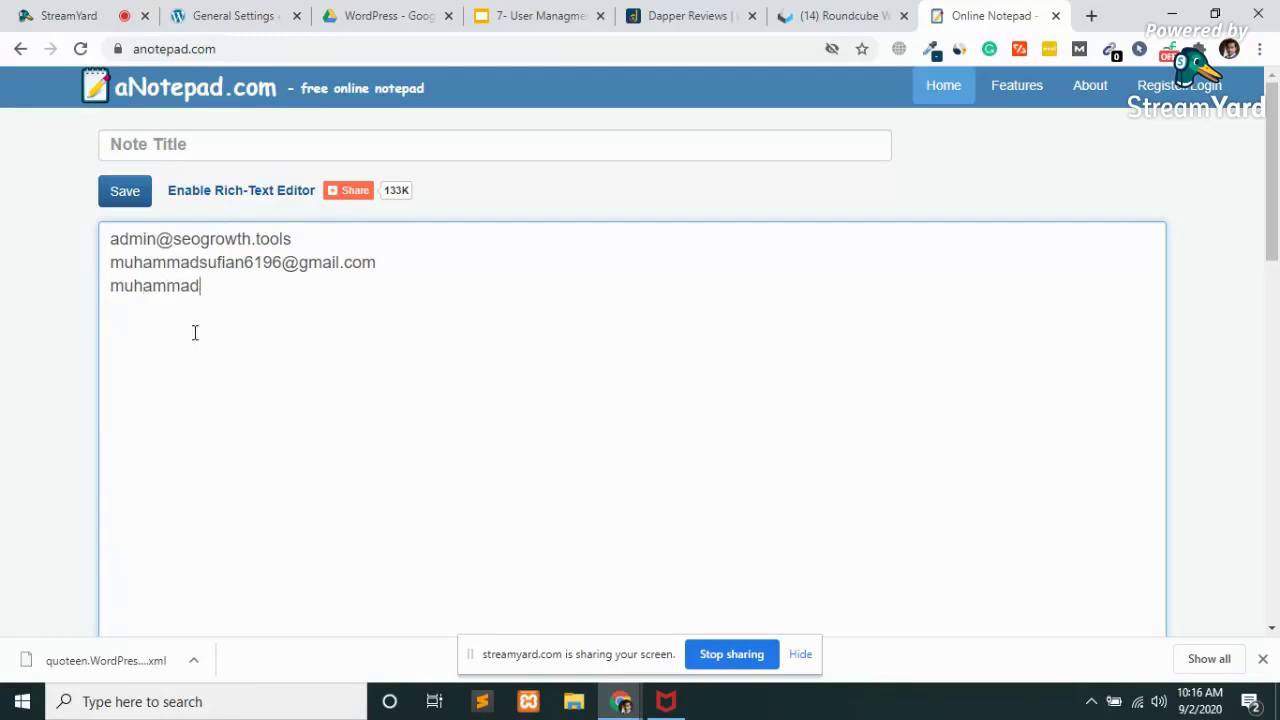
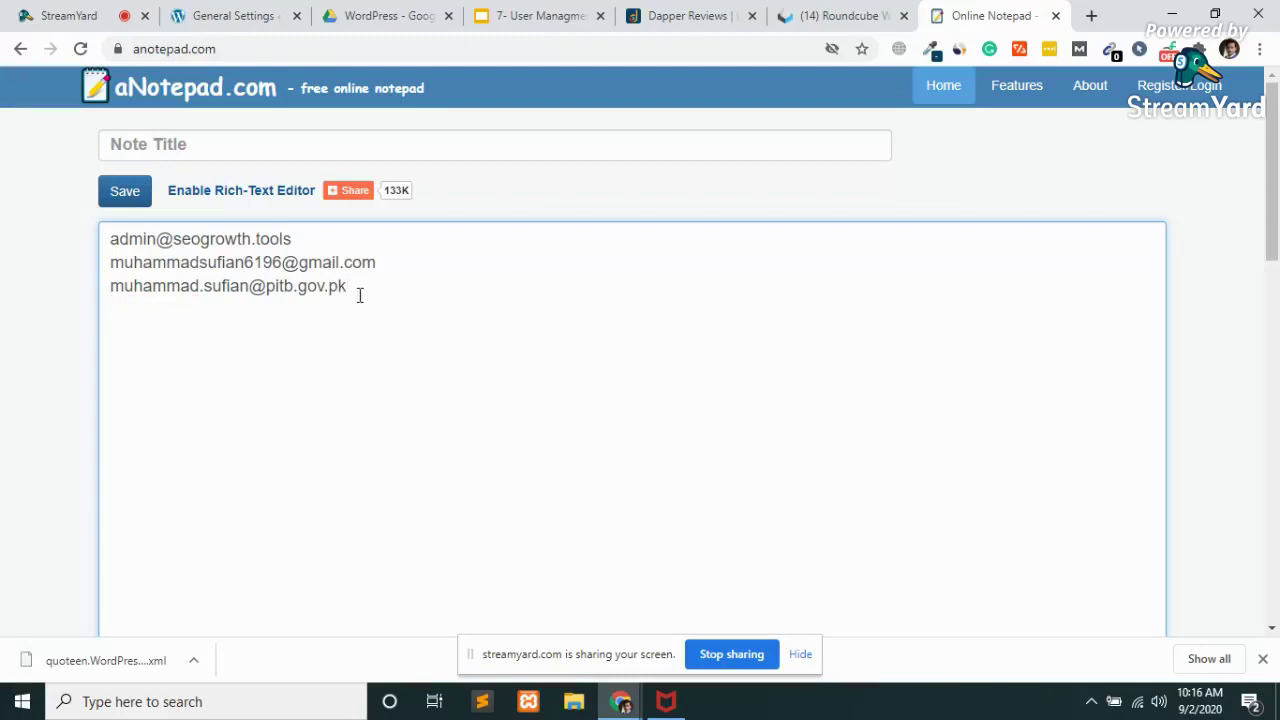
pyautogui.moveTo(360, 292); pyautogui.dragTo(110, 287)
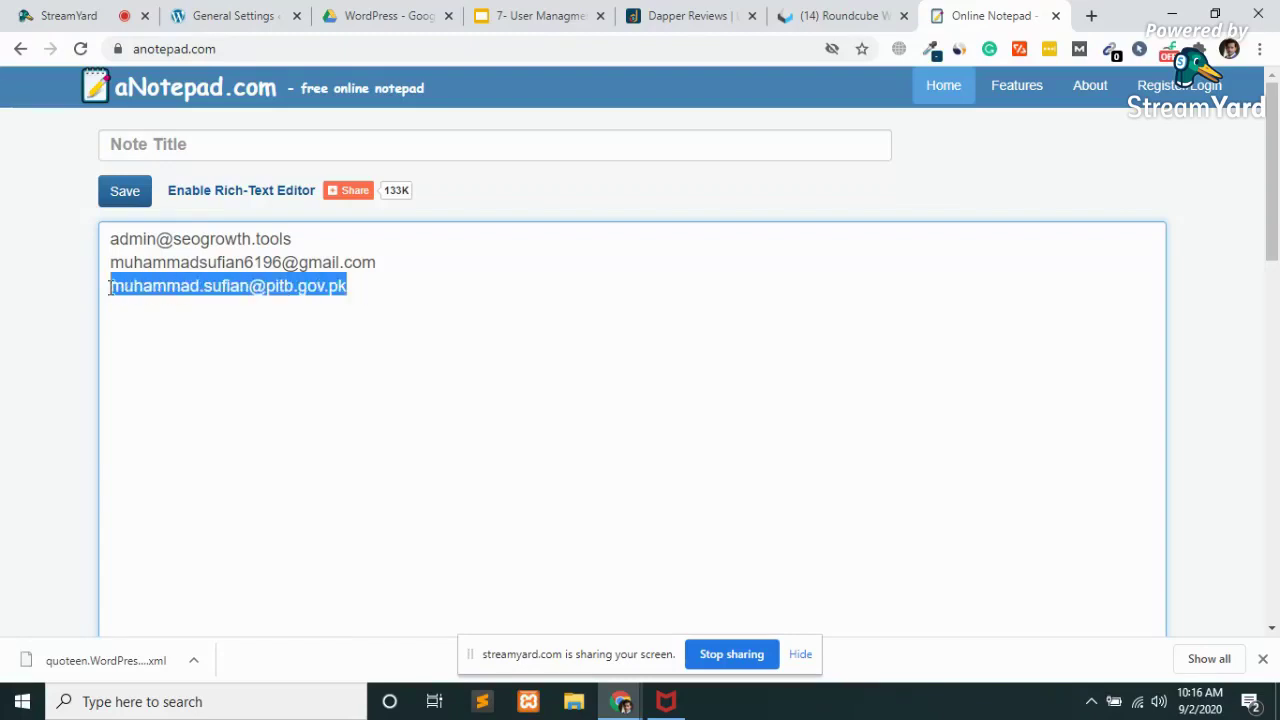
pyautogui.click(255, 325)
pyautogui.click(250, 287)
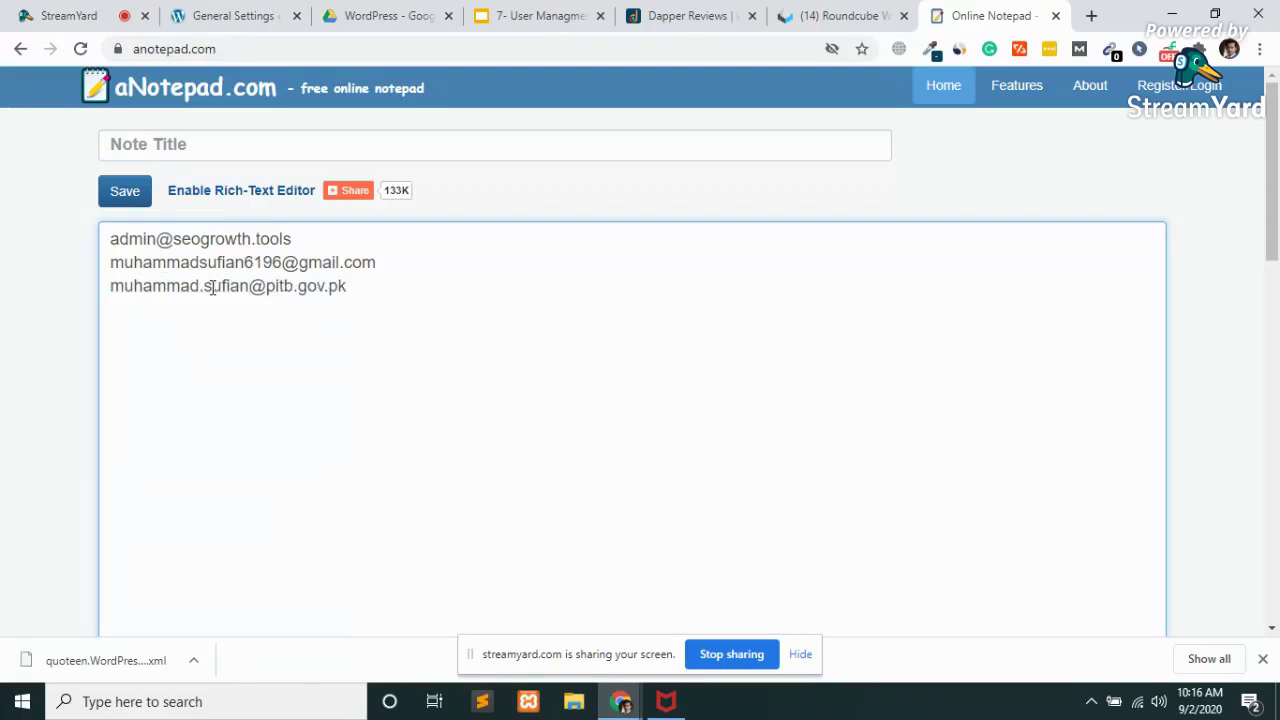
pyautogui.doubleClick(280, 287)
pyautogui.click(336, 286)
pyautogui.moveTo(350, 286); pyautogui.dragTo(192, 287)
pyautogui.click(286, 326)
pyautogui.moveTo(384, 262); pyautogui.dragTo(91, 277)
pyautogui.click(341, 369)
# Duplicate the admin address line and change 'admin' to 'info' to add the info mailbox.
pyautogui.click(336, 243)
pyautogui.tripleClick(336, 243)
pyautogui.hotkey('ctrl', 'c')
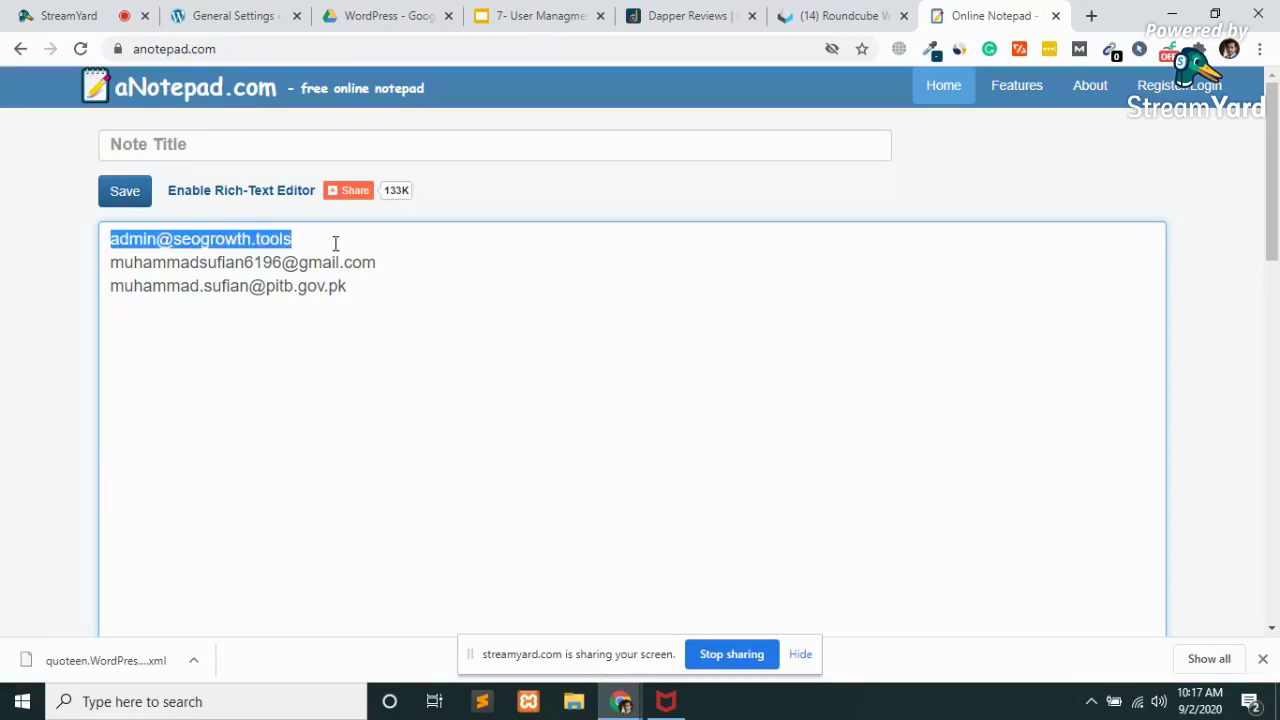
pyautogui.click(336, 243)
pyautogui.press('Return')
pyautogui.hotkey('ctrl', 'v')
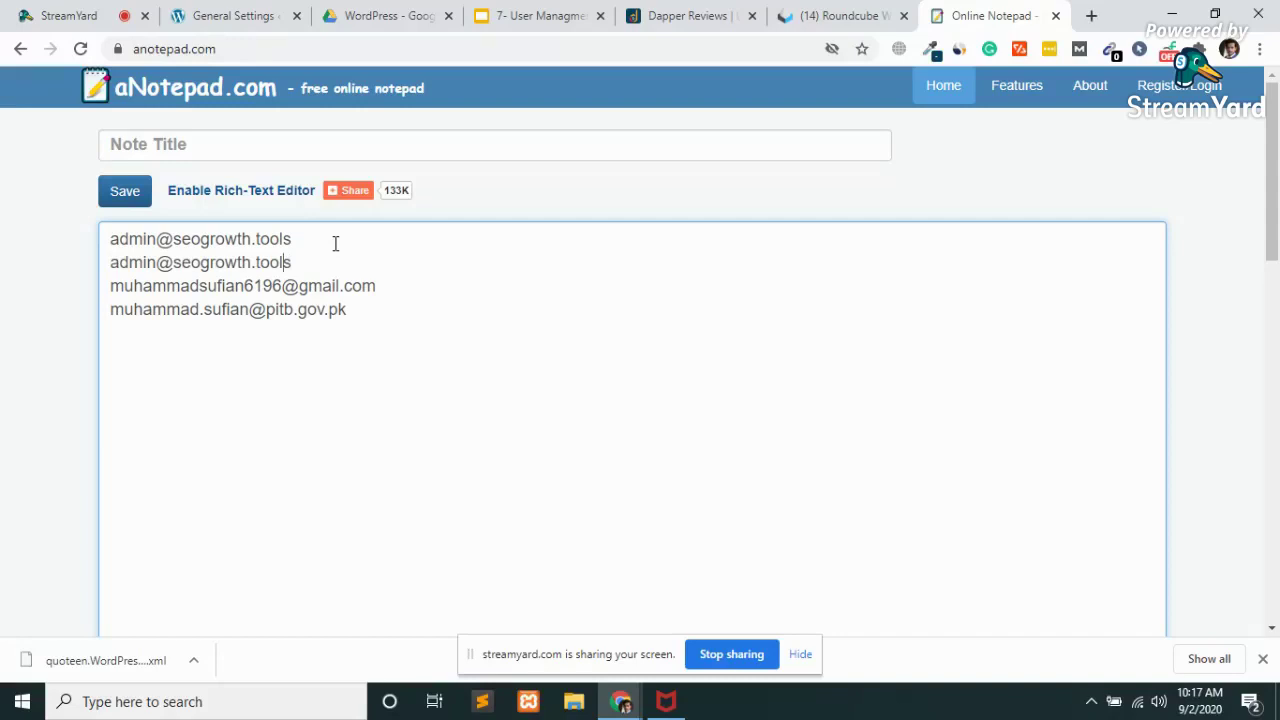
pyautogui.press('Left')
pyautogui.press('Left')
pyautogui.press('Left')
pyautogui.press('Left')
pyautogui.press('Left')
pyautogui.press('Left')
pyautogui.press('Left')
pyautogui.press('Left')
pyautogui.press('Left')
pyautogui.press('Left')
pyautogui.press('Left')
pyautogui.press('Left')
pyautogui.press('Left')
pyautogui.press('BackSpace')
pyautogui.press('BackSpace')
pyautogui.press('BackSpace')
pyautogui.press('BackSpace')
pyautogui.press('BackSpace')
pyautogui.press('BackSpace')
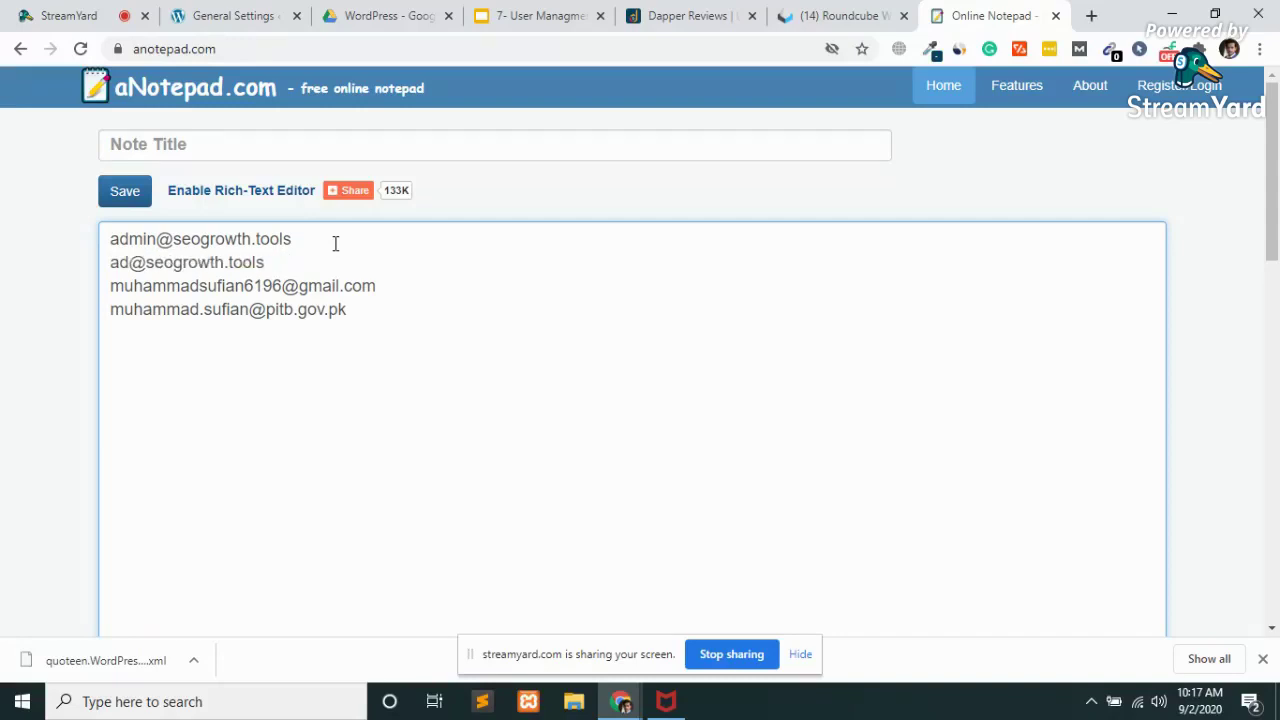
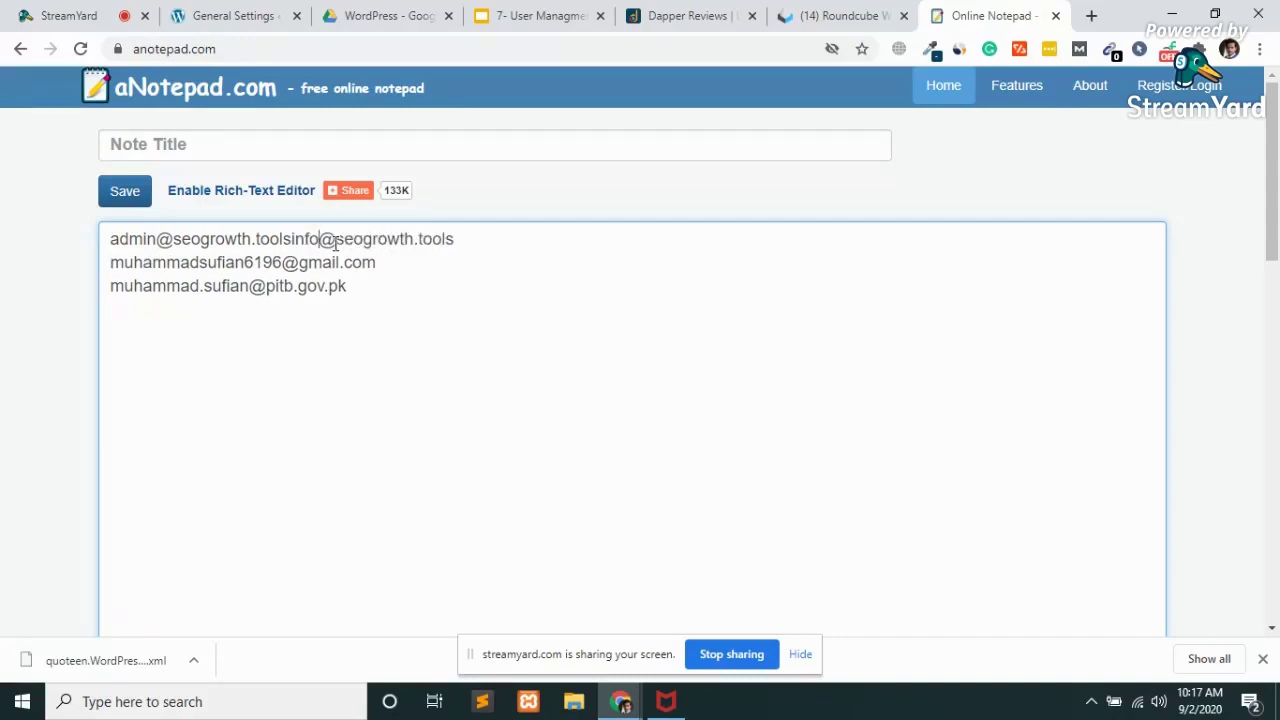
pyautogui.press('Left')
pyautogui.press('Left')
pyautogui.press('Left')
pyautogui.press('Left')
pyautogui.press('Return')
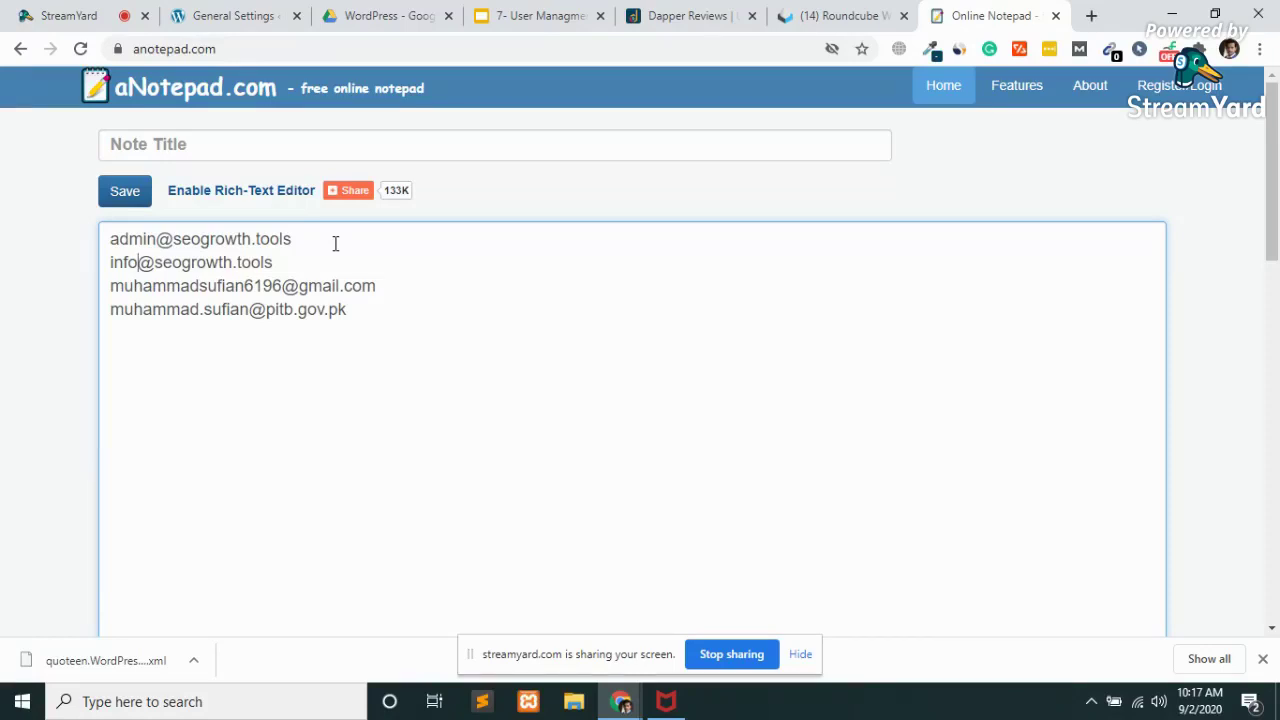
pyautogui.click(1095, 16)
# Log in to cPanel at seogrowth.tools/cpanel and open Email Accounts in the Email section.
pyautogui.write('se')
pyautogui.press('Right')
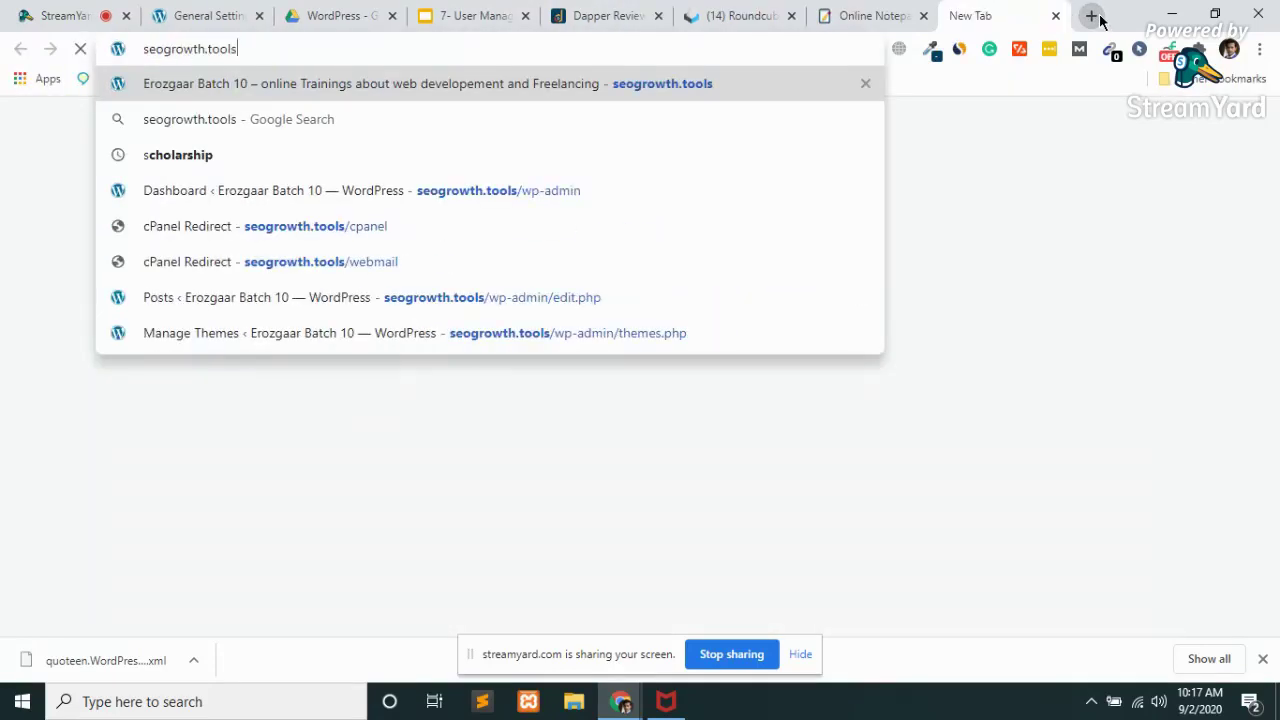
pyautogui.write('/c')
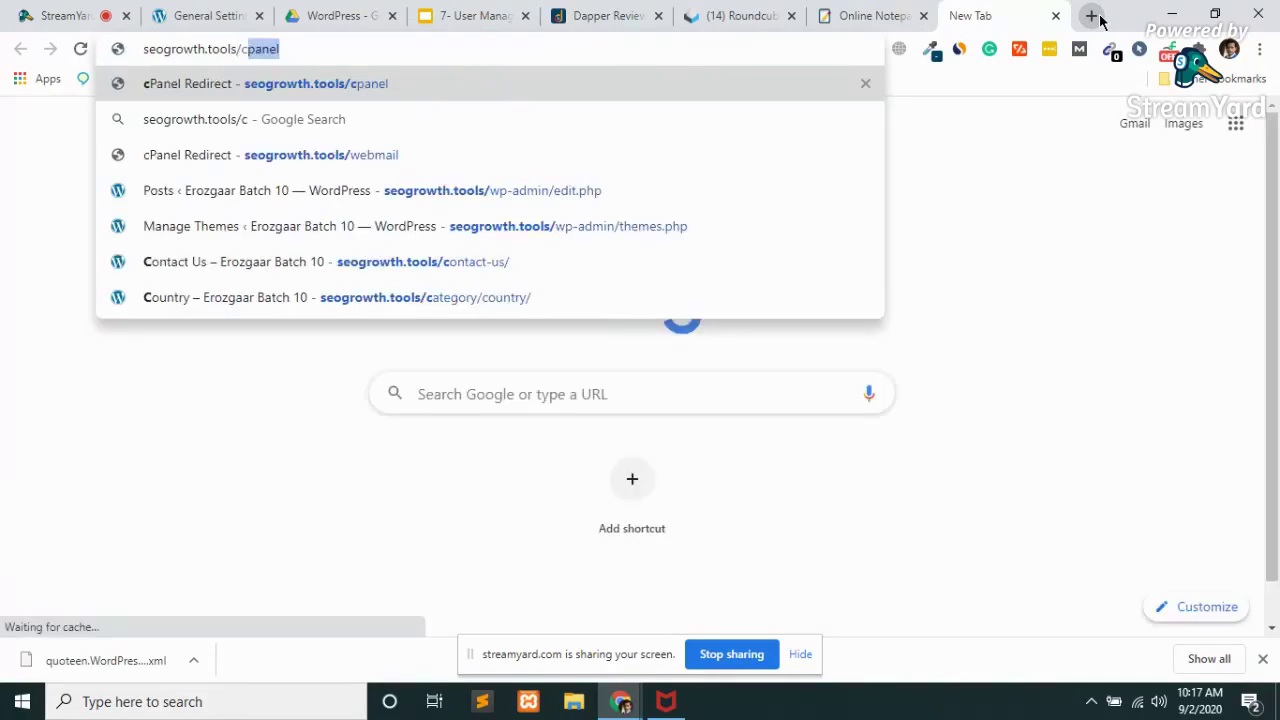
pyautogui.press('Right')
pyautogui.press('Return')
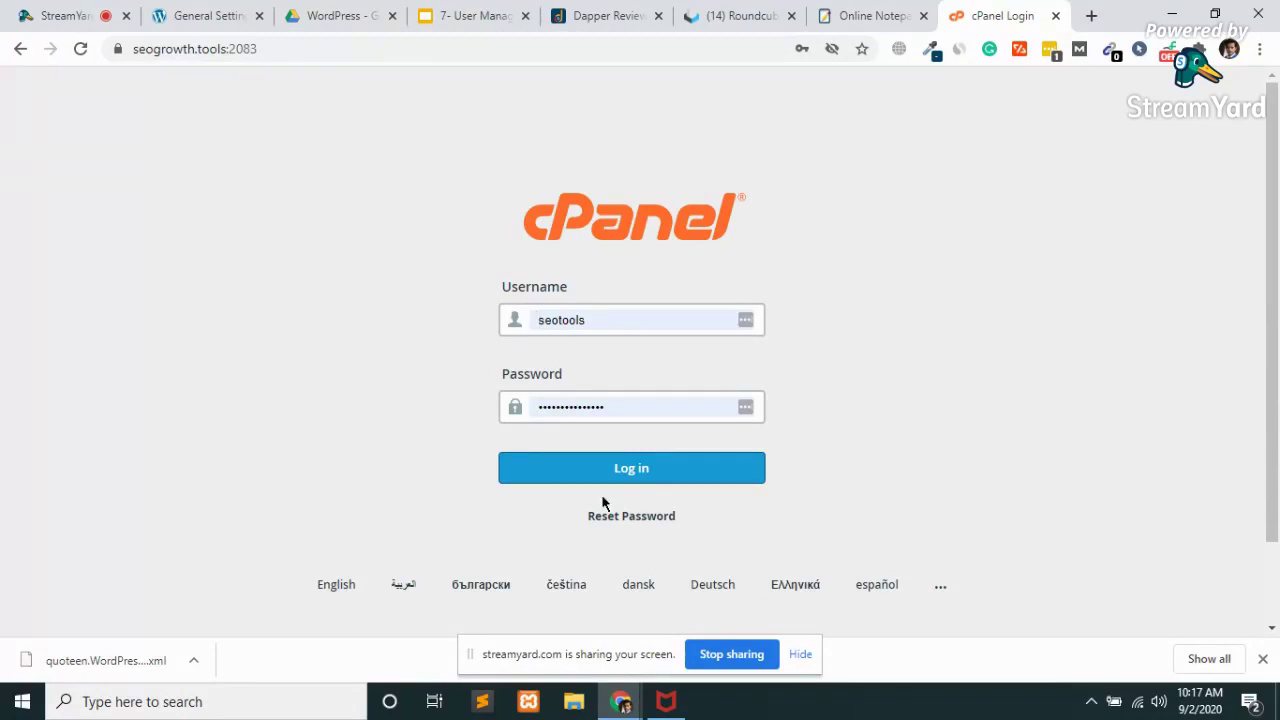
pyautogui.click(645, 481)
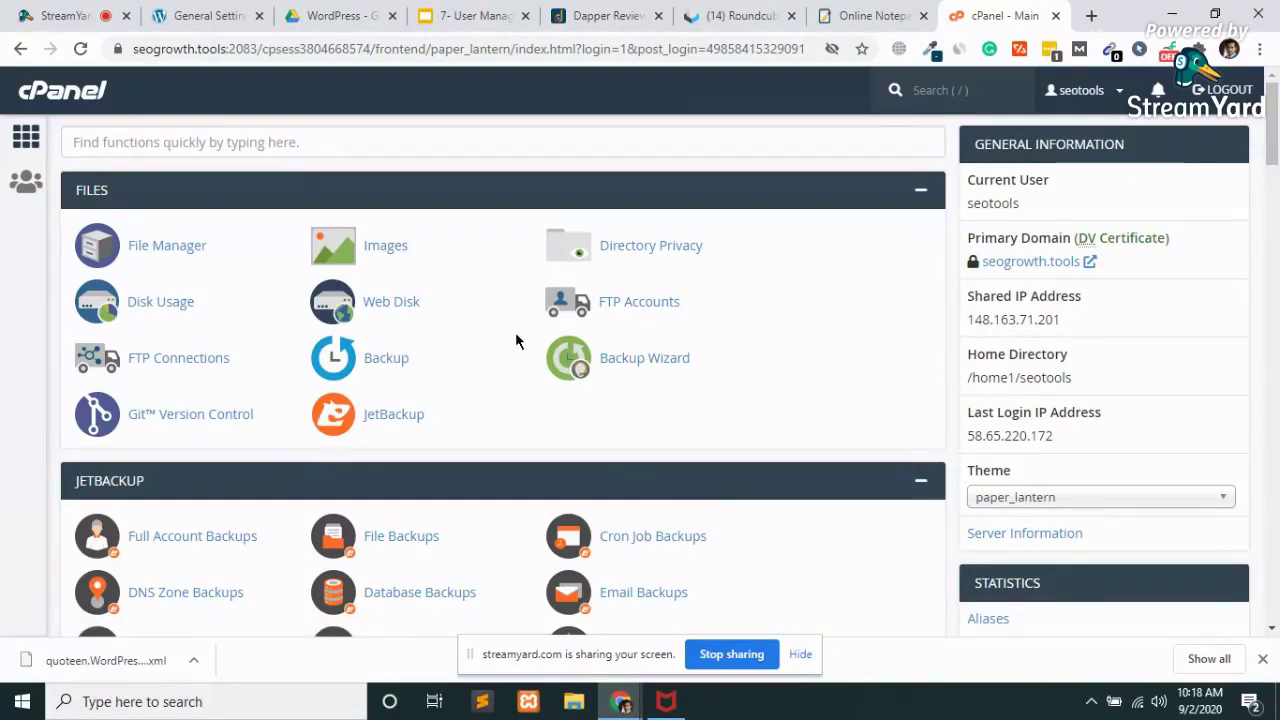
pyautogui.scroll(-4, 348, 430)
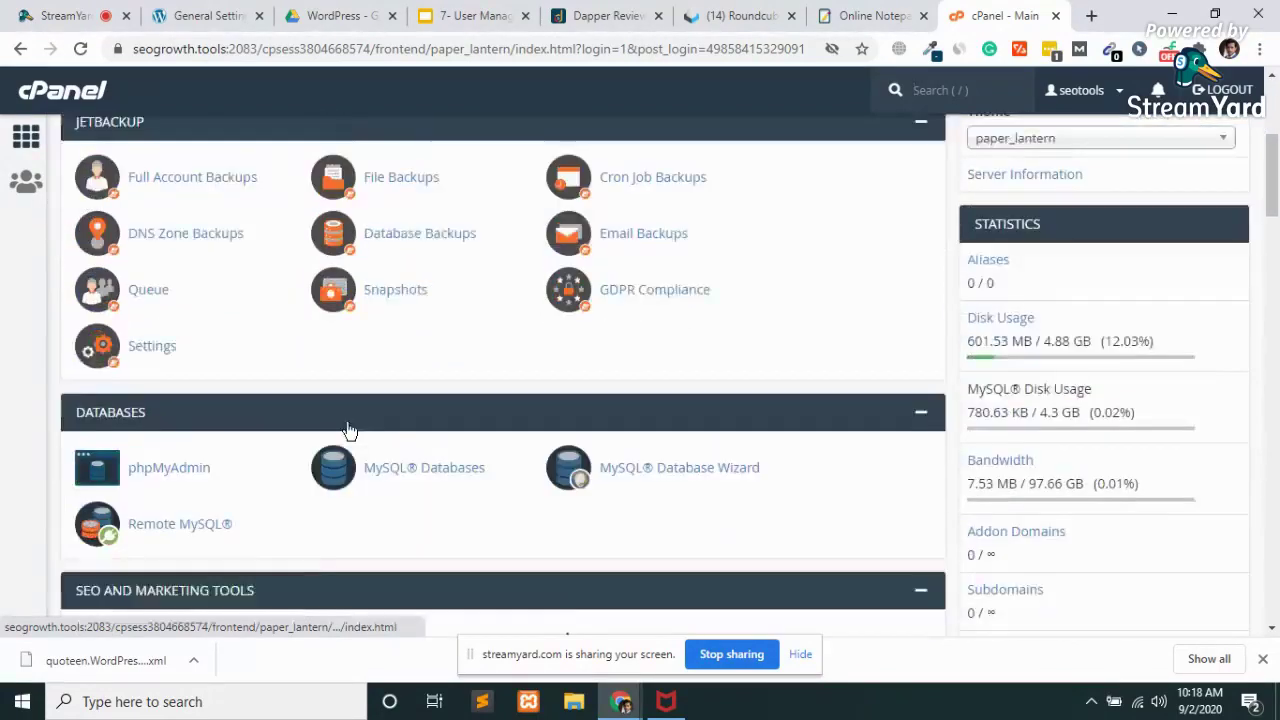
pyautogui.scroll(-8, 193, 465)
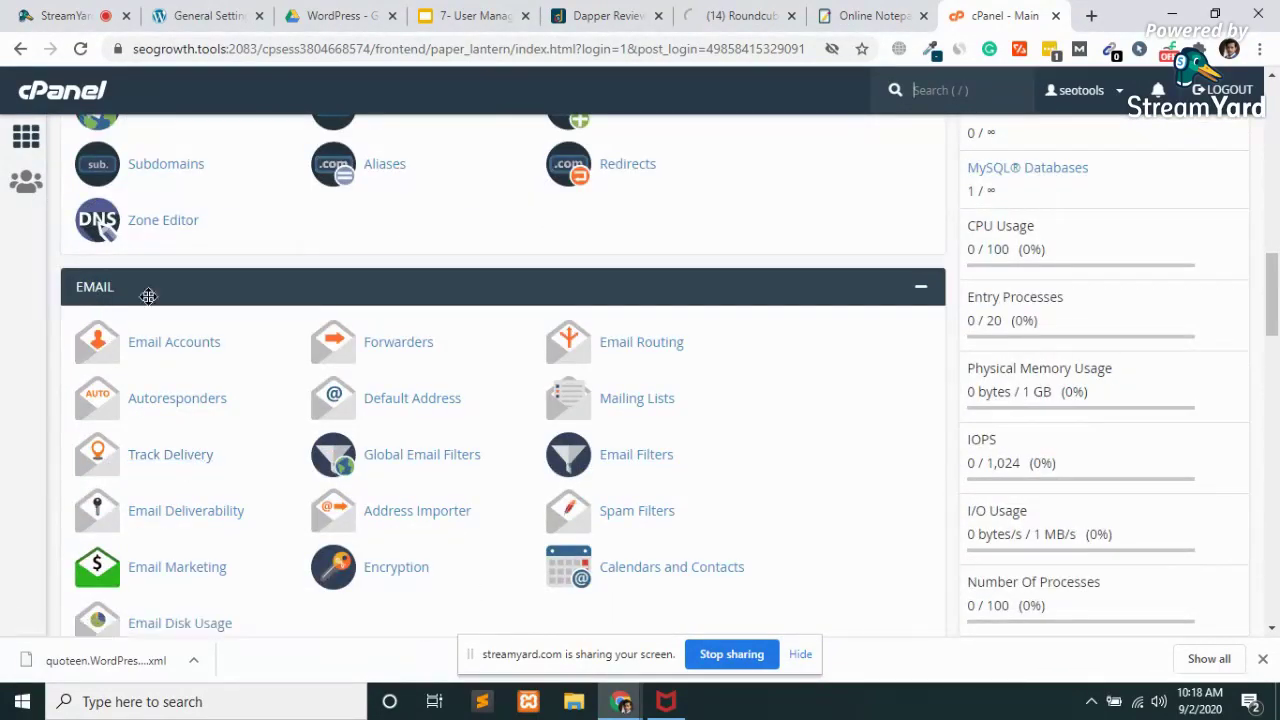
pyautogui.click(160, 352)
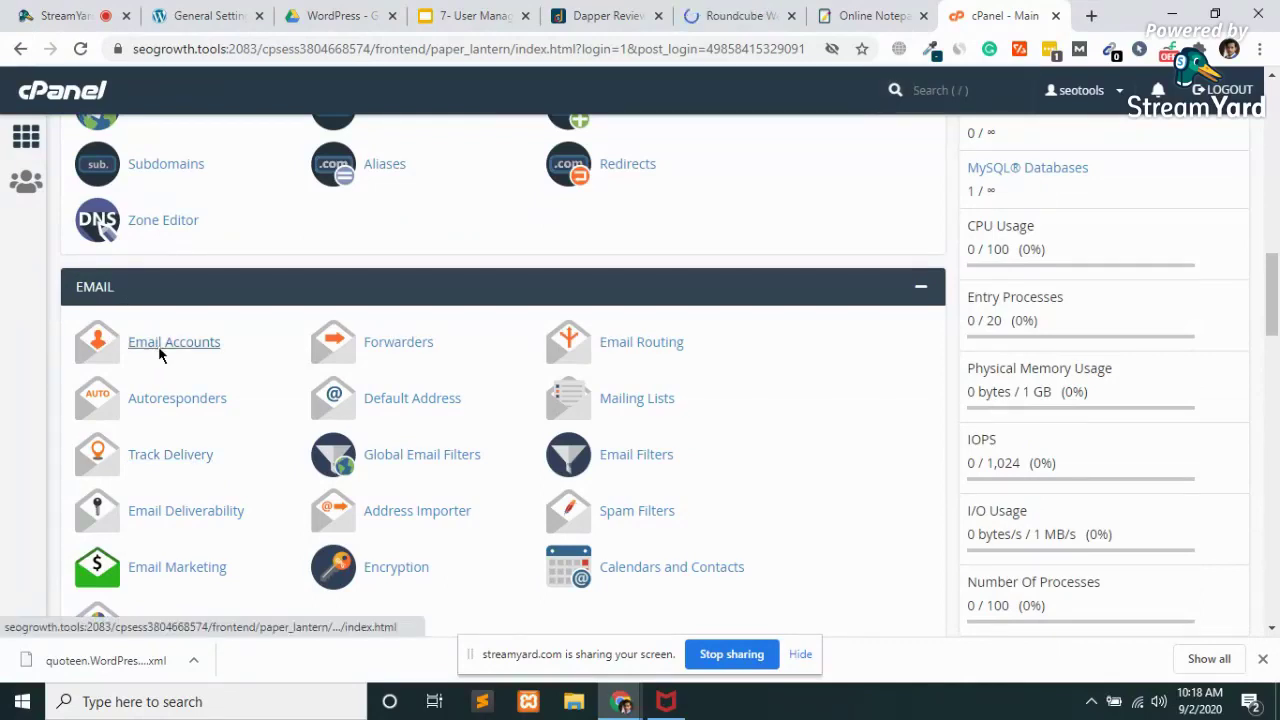
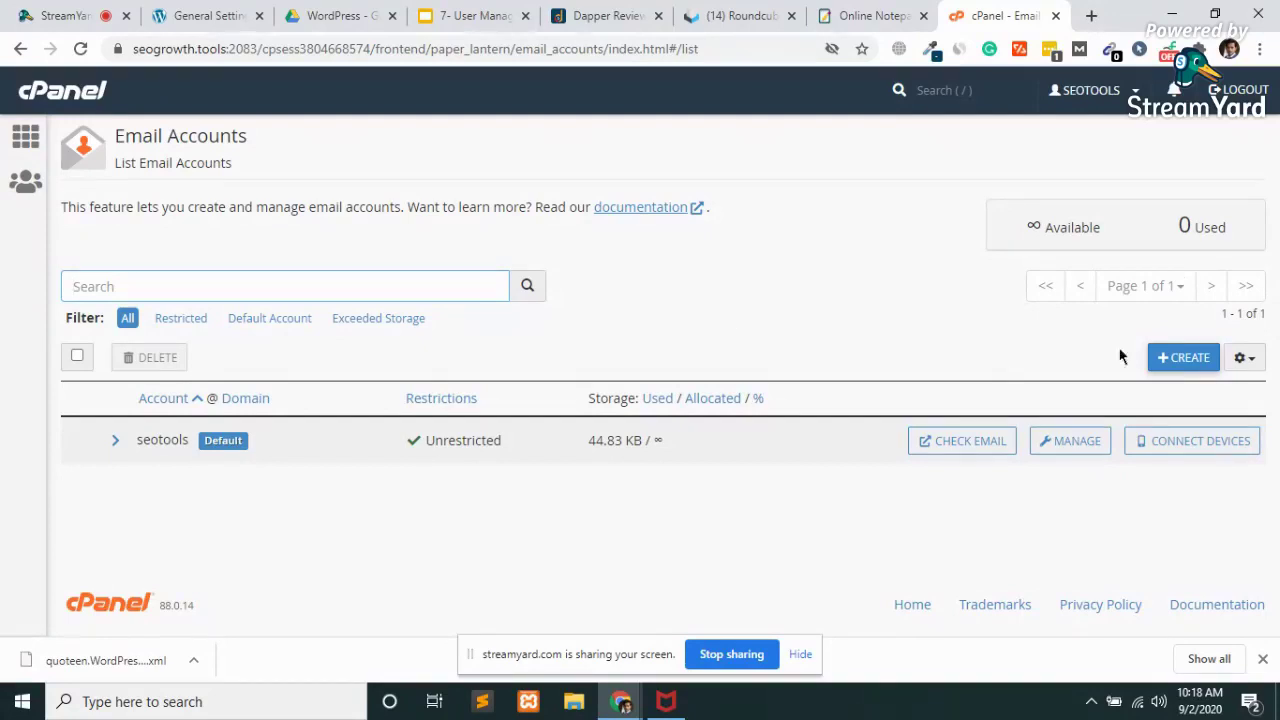
# Create a cPanel email account with username 'info' and a new password.
pyautogui.click(1185, 358)
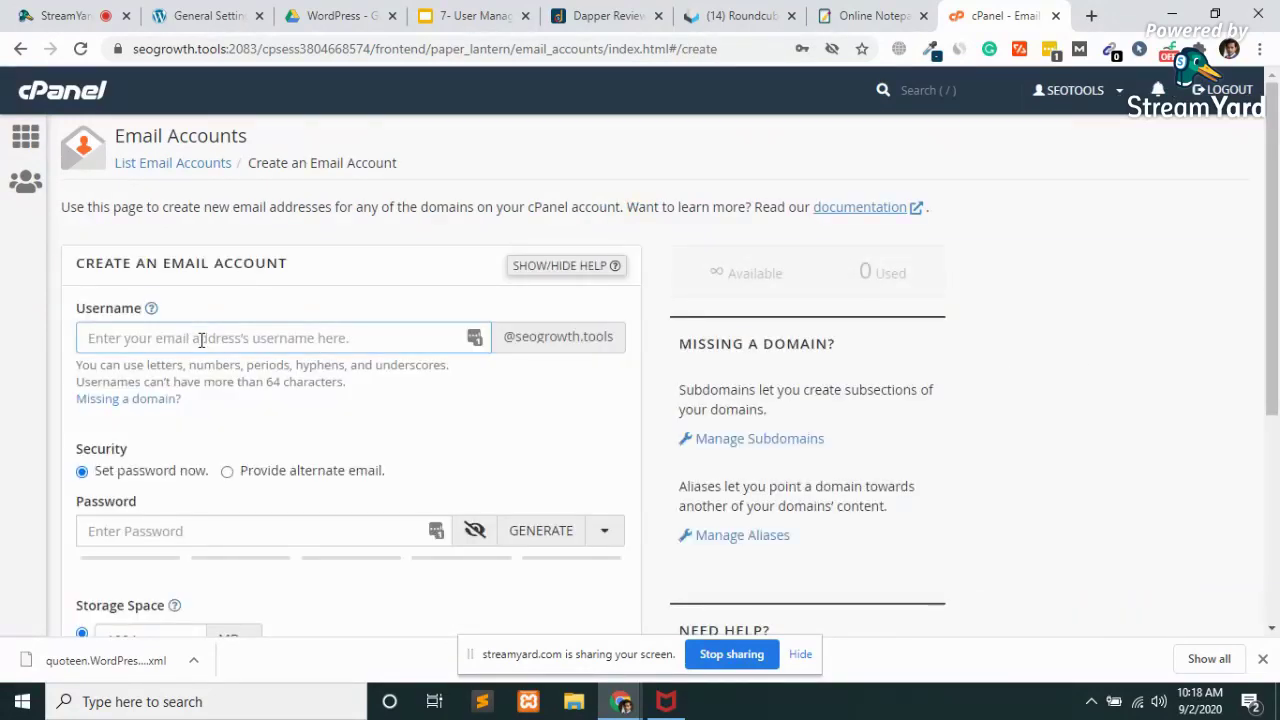
pyautogui.write('info')
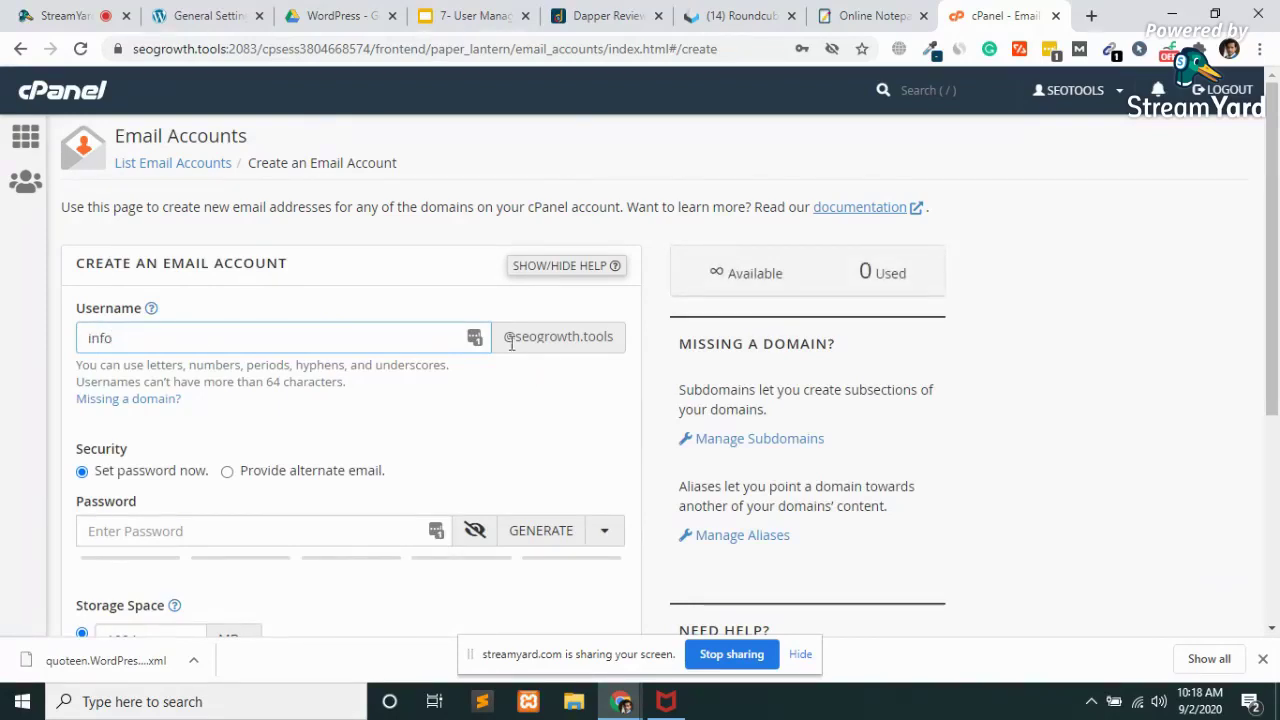
pyautogui.click(190, 536)
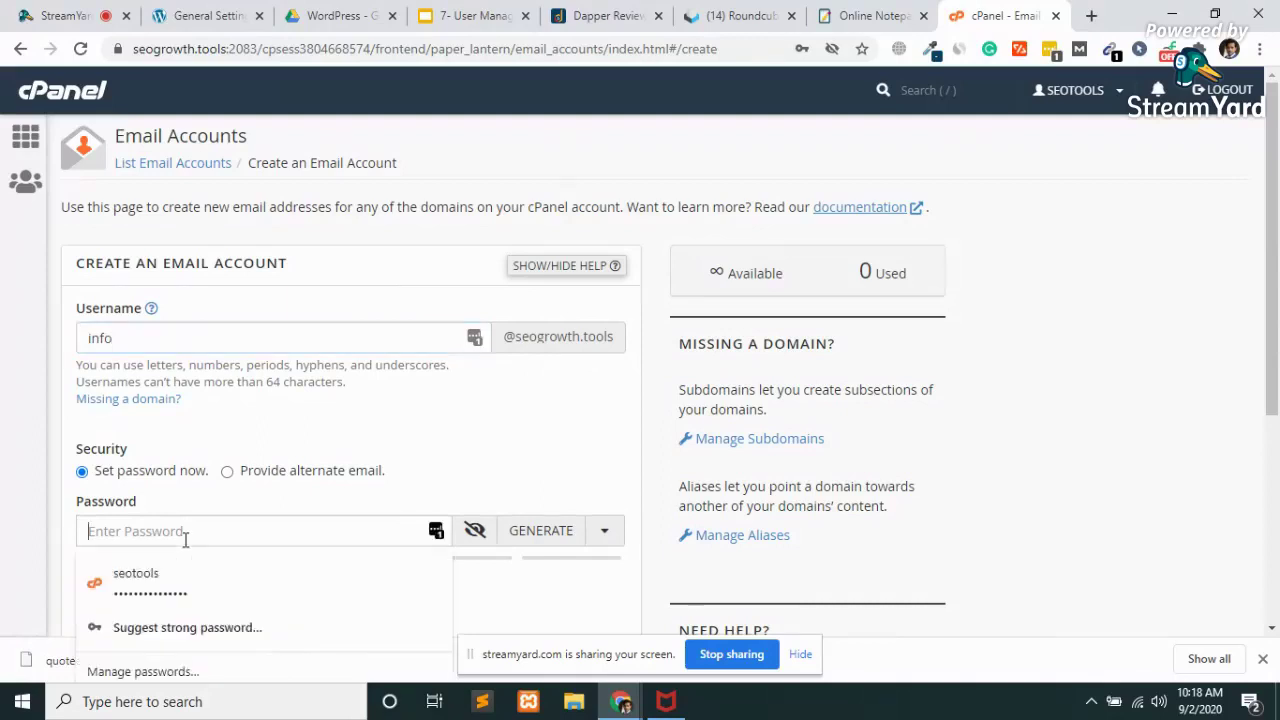
pyautogui.hotkey('ctrl', 'v')
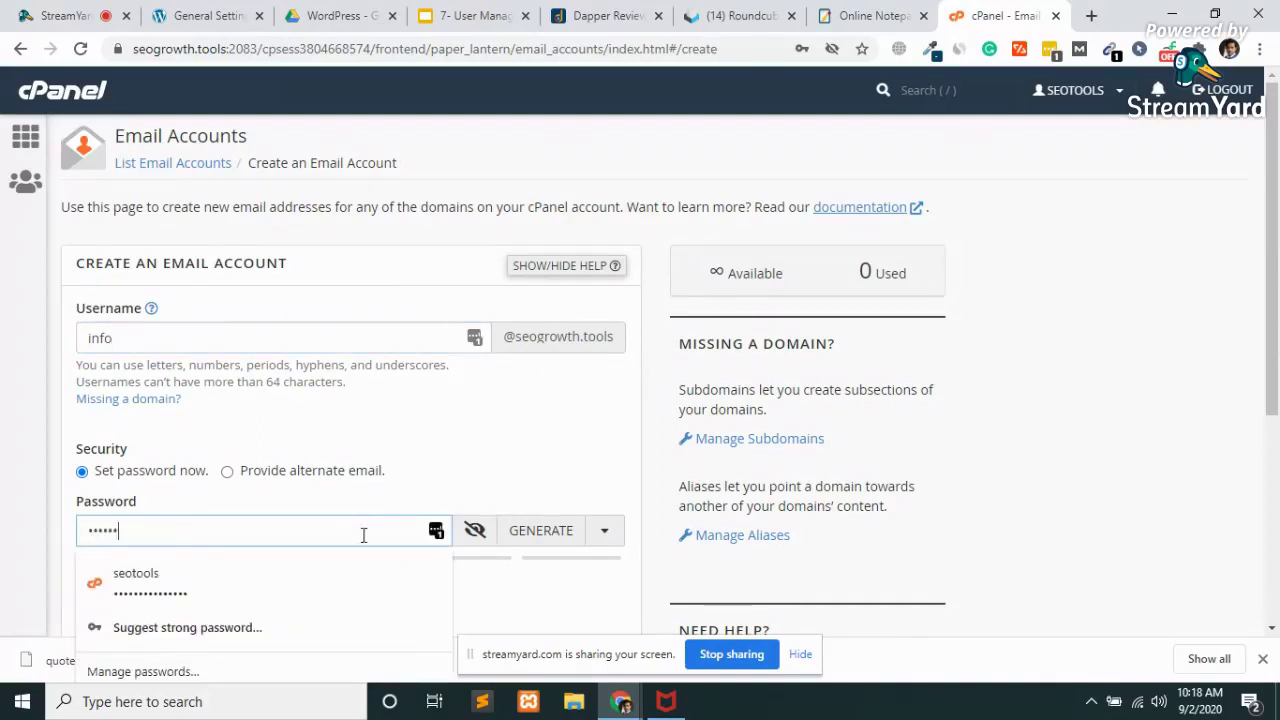
pyautogui.press('BackSpace')
pyautogui.press('BackSpace')
pyautogui.press('BackSpace')
pyautogui.press('BackSpace')
pyautogui.press('BackSpace')
pyautogui.press('BackSpace')
pyautogui.press('BackSpace')
pyautogui.press('BackSpace')
pyautogui.press('BackSpace')
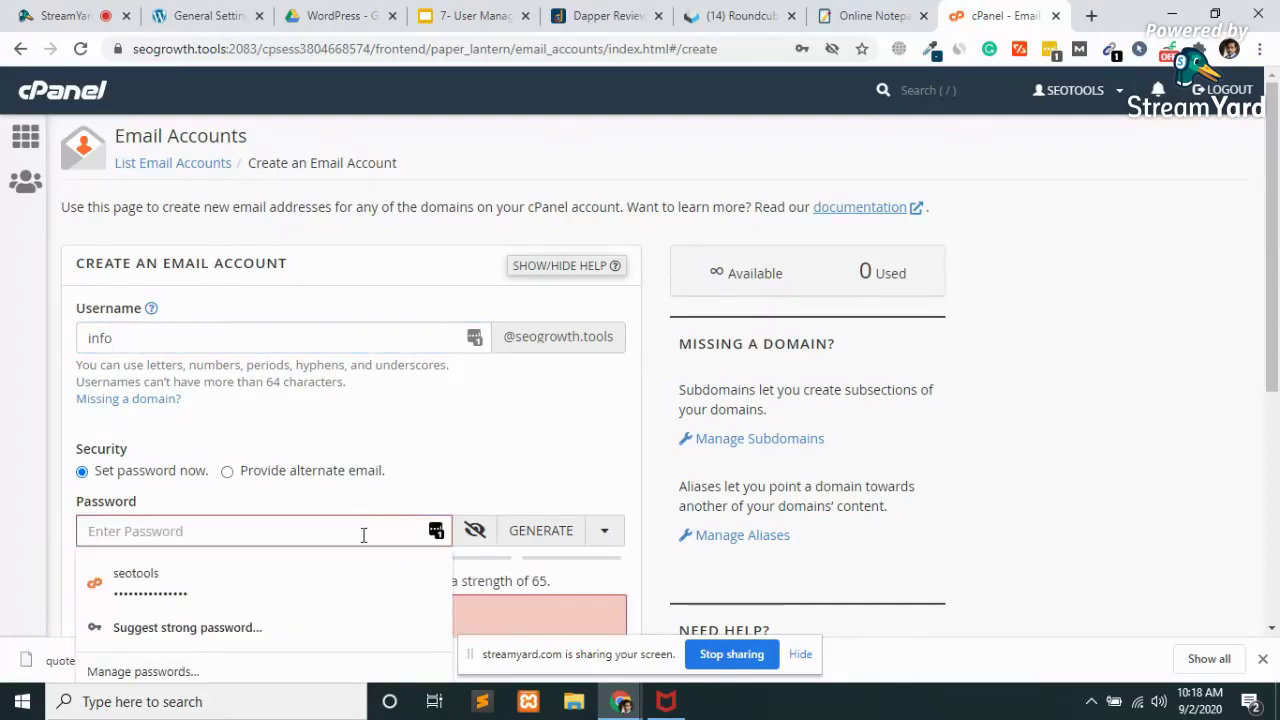
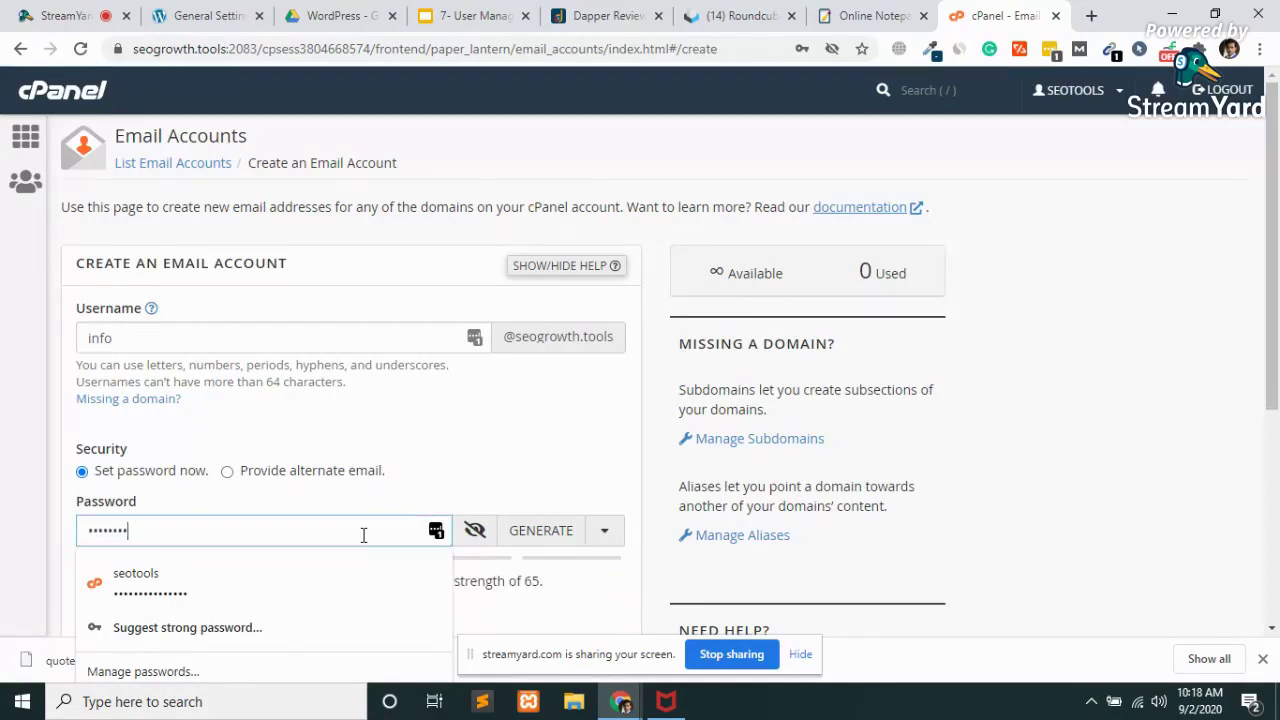
pyautogui.scroll(-1, 363, 535)
pyautogui.scroll(-2, 200, 566)
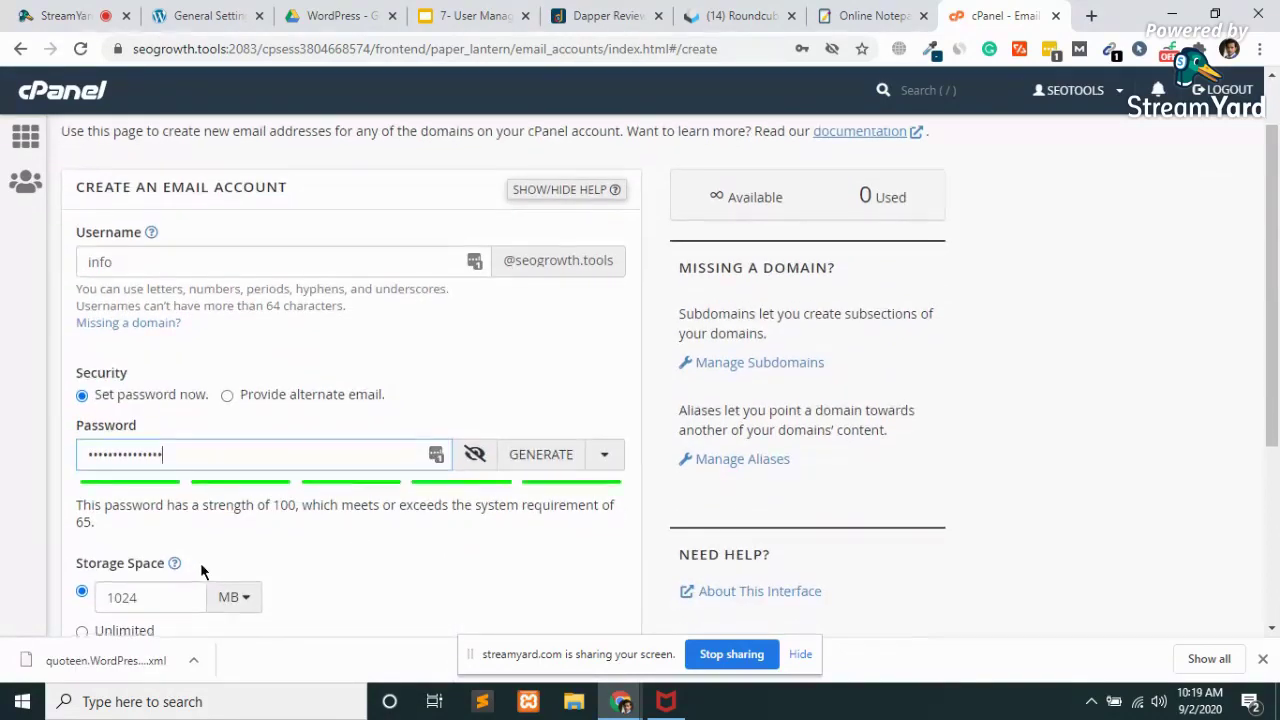
pyautogui.click(115, 605)
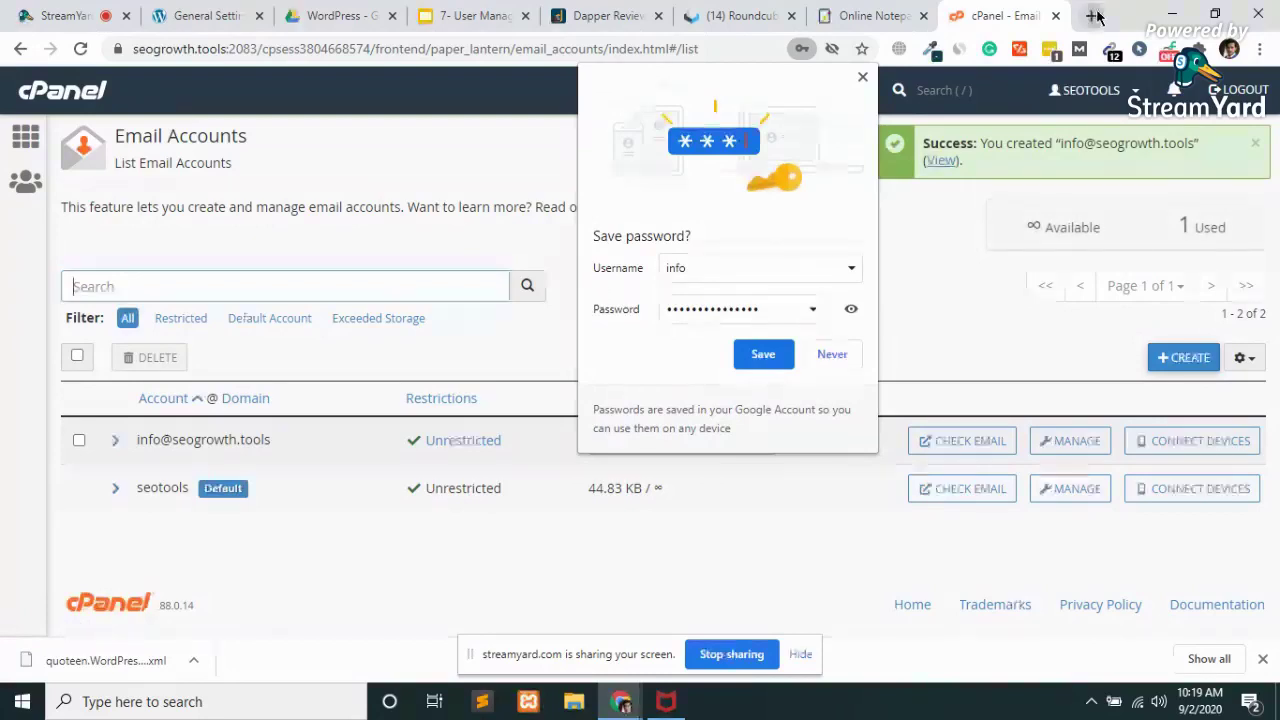
# Open seogrowth.tools/webmail in a new private browsing window.
pyautogui.hotkey('ctrl', 'shift', 'n')
pyautogui.write('seogrowth.tools')
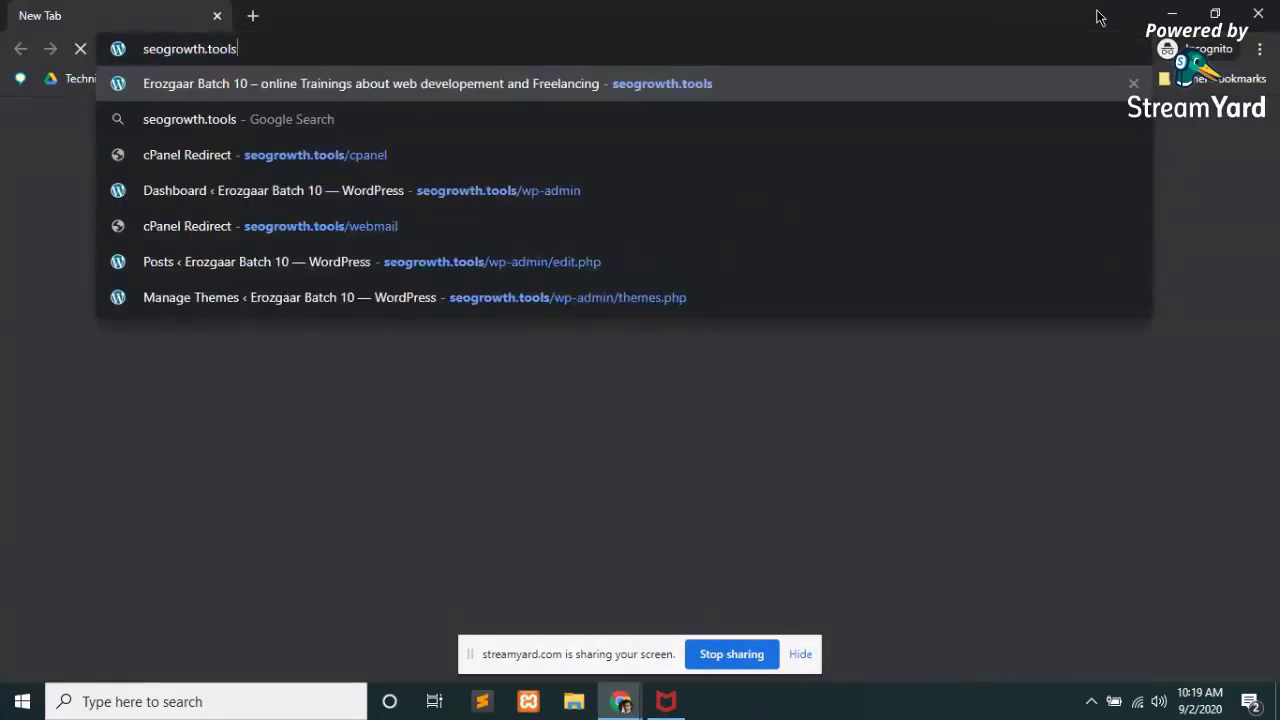
pyautogui.write('/webmail')
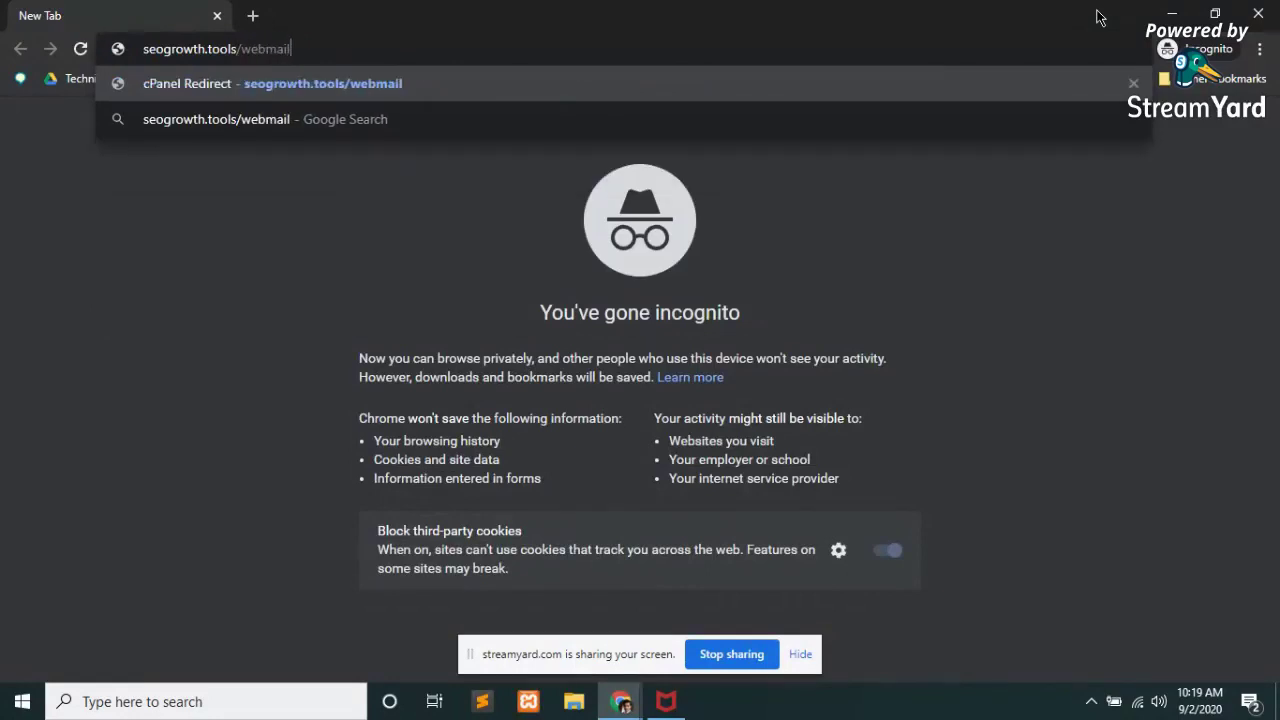
pyautogui.press('Return')
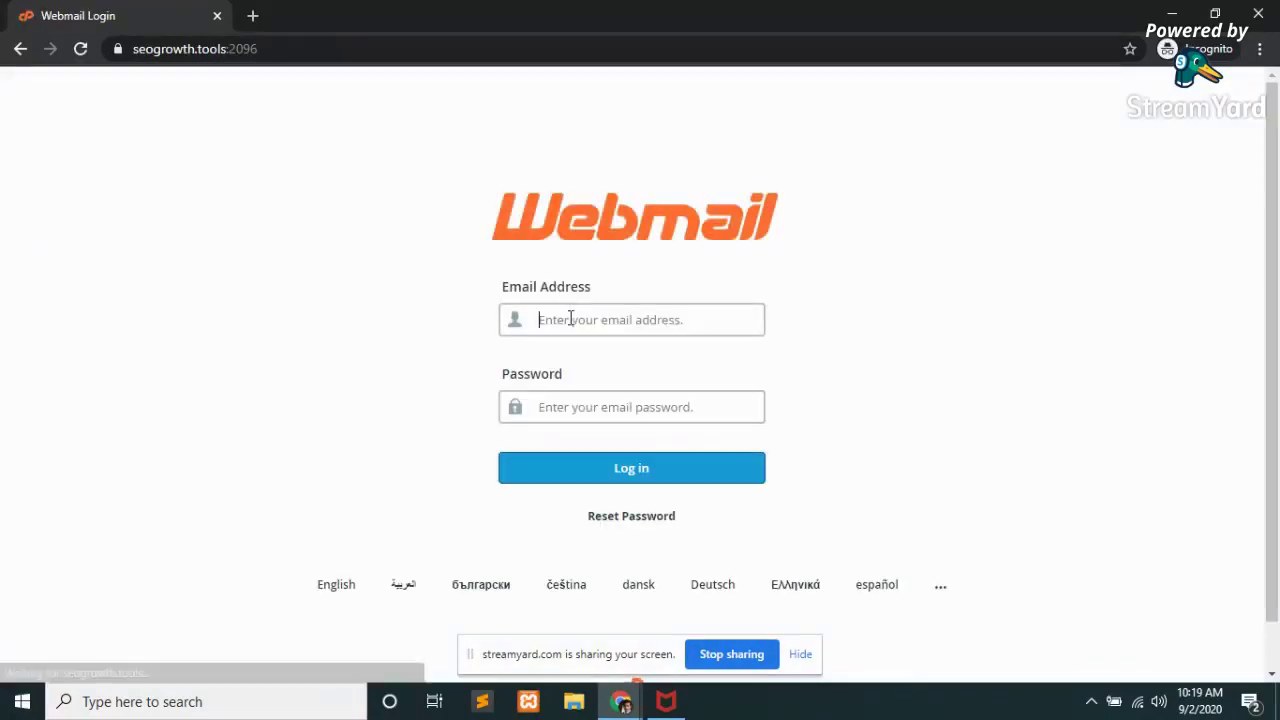
# Sign in to Webmail with the new info account's address and password.
pyautogui.click(570, 318)
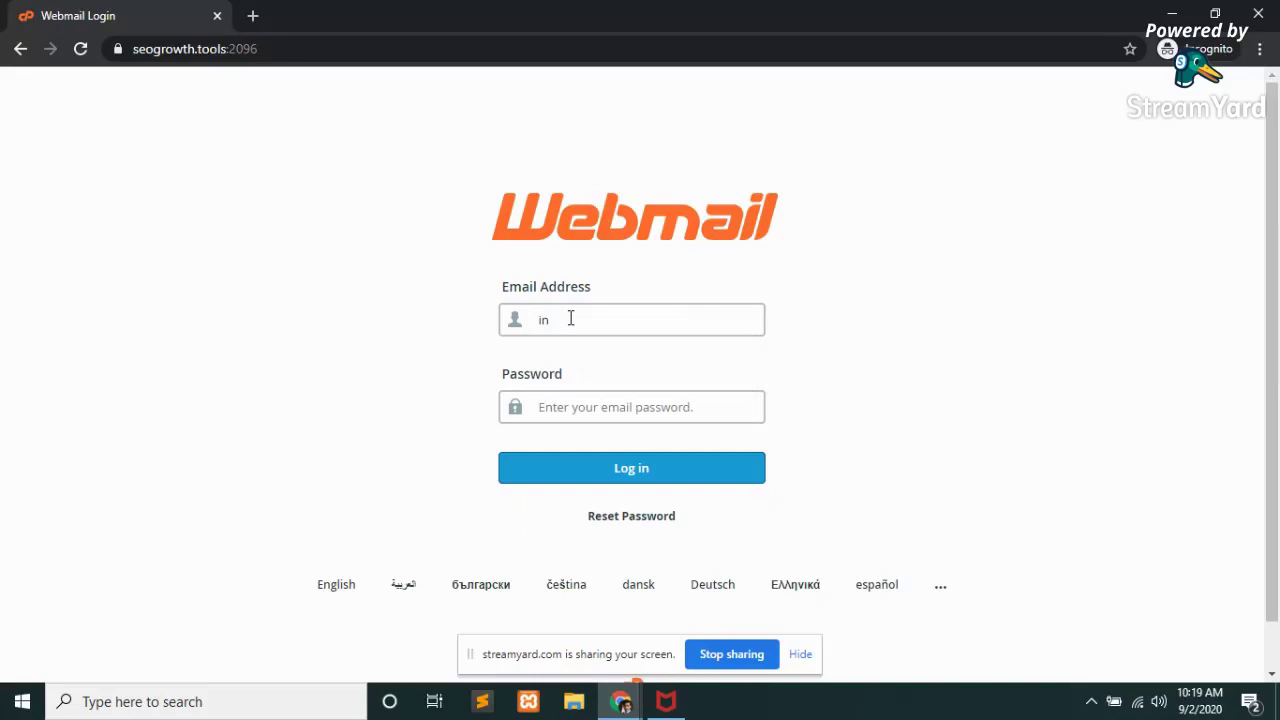
pyautogui.click(637, 410)
pyautogui.write('••')
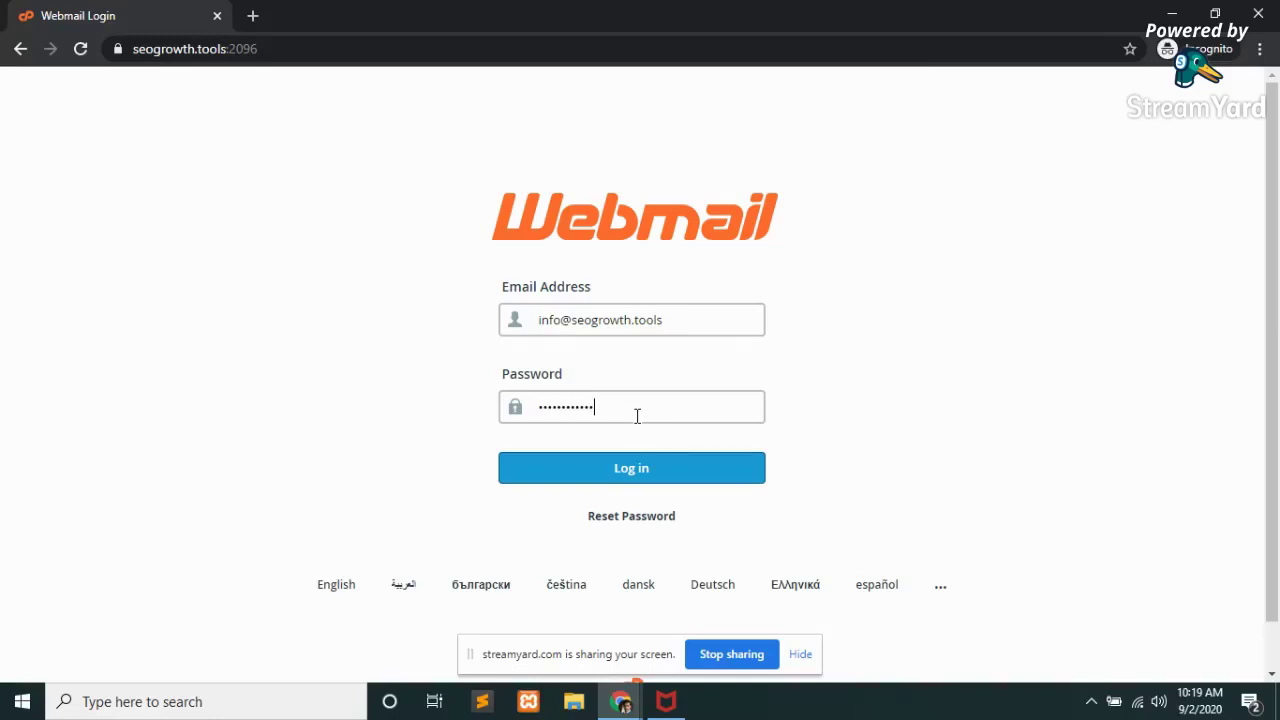
pyautogui.press('Return')
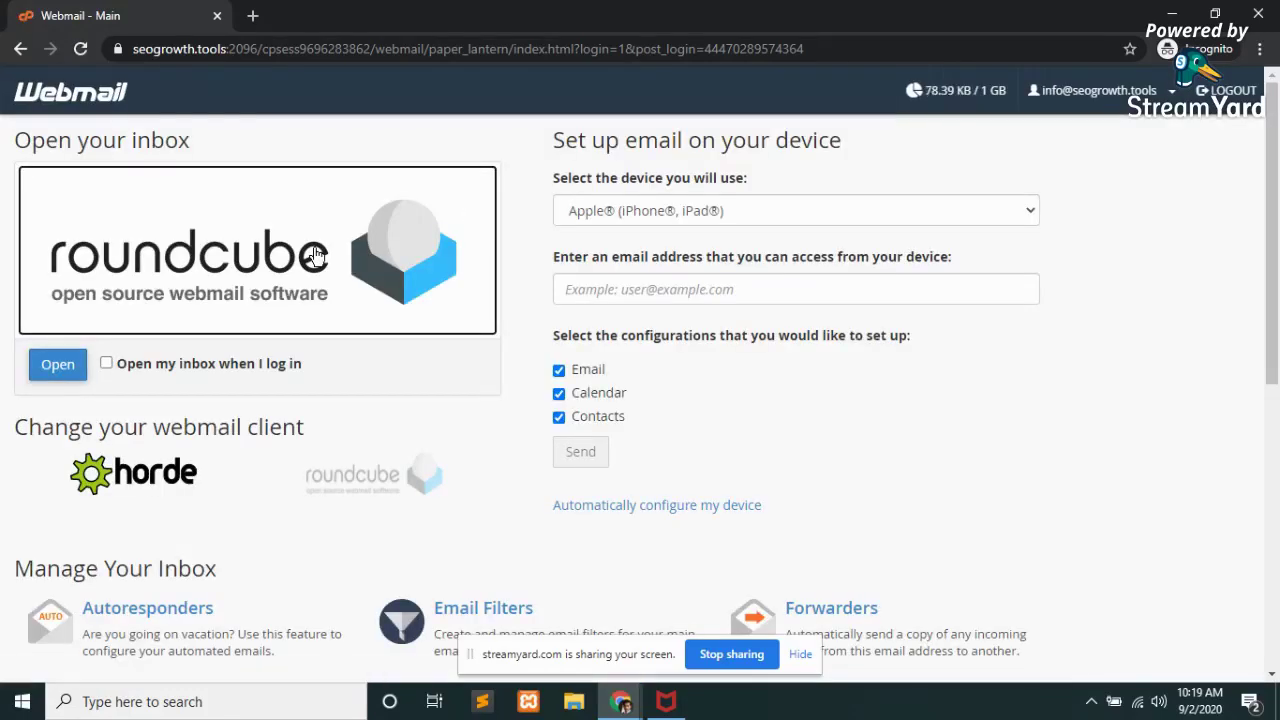
# Read the client configuration settings message in Roundcube, then close the private window.
pyautogui.click(66, 366)
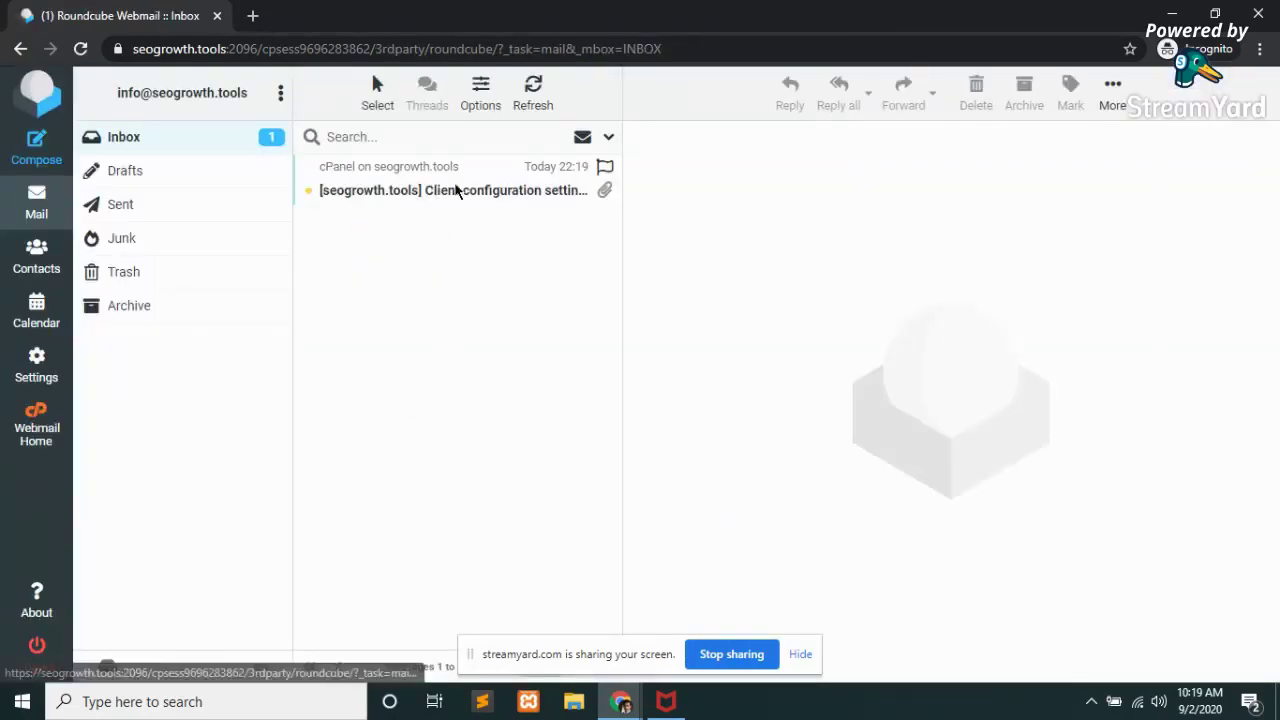
pyautogui.click(499, 192)
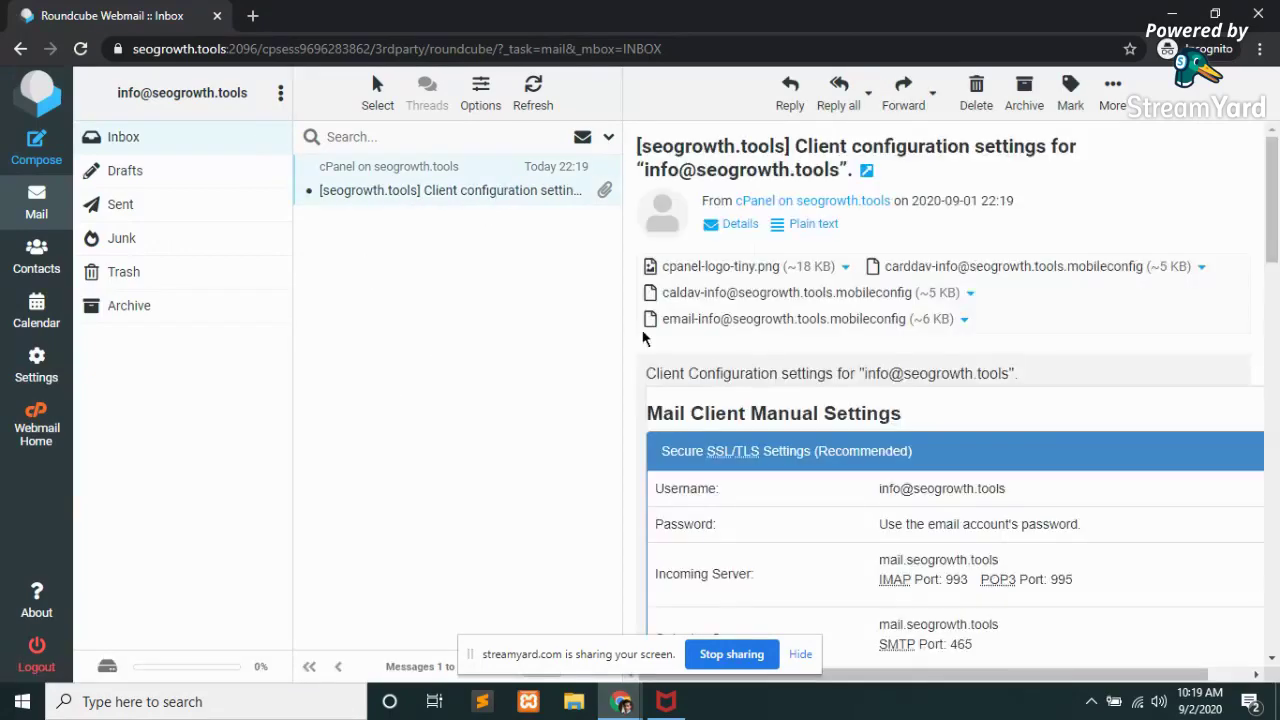
pyautogui.scroll(-5, 737, 368)
pyautogui.scroll(5, 737, 374)
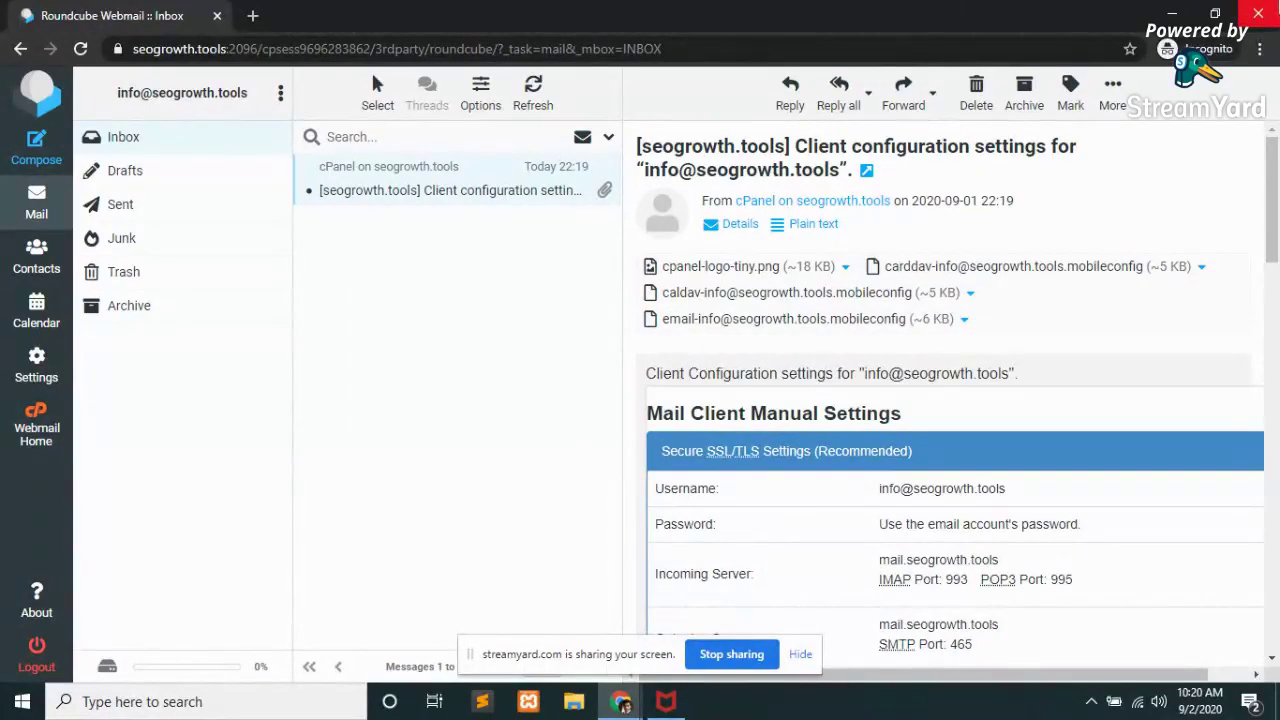
pyautogui.click(1258, 14)
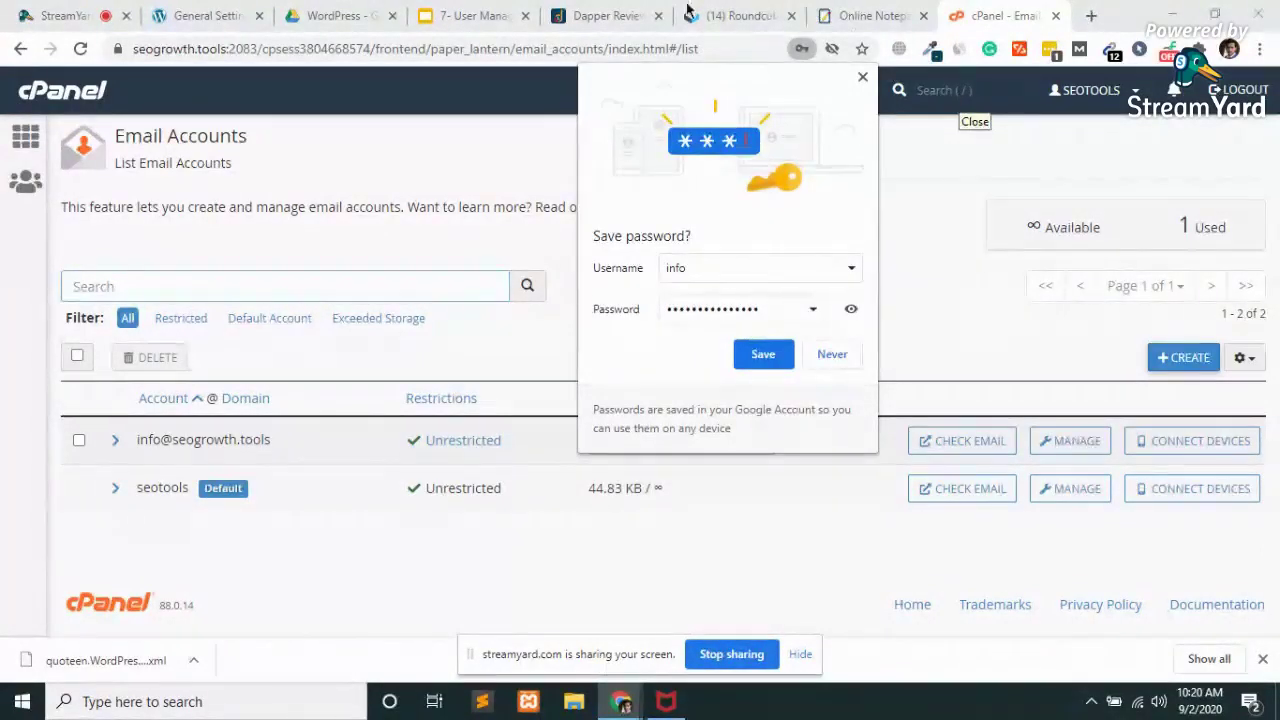
# On General Settings, confirm Subscriber as the New User Default Role.
pyautogui.click(203, 20)
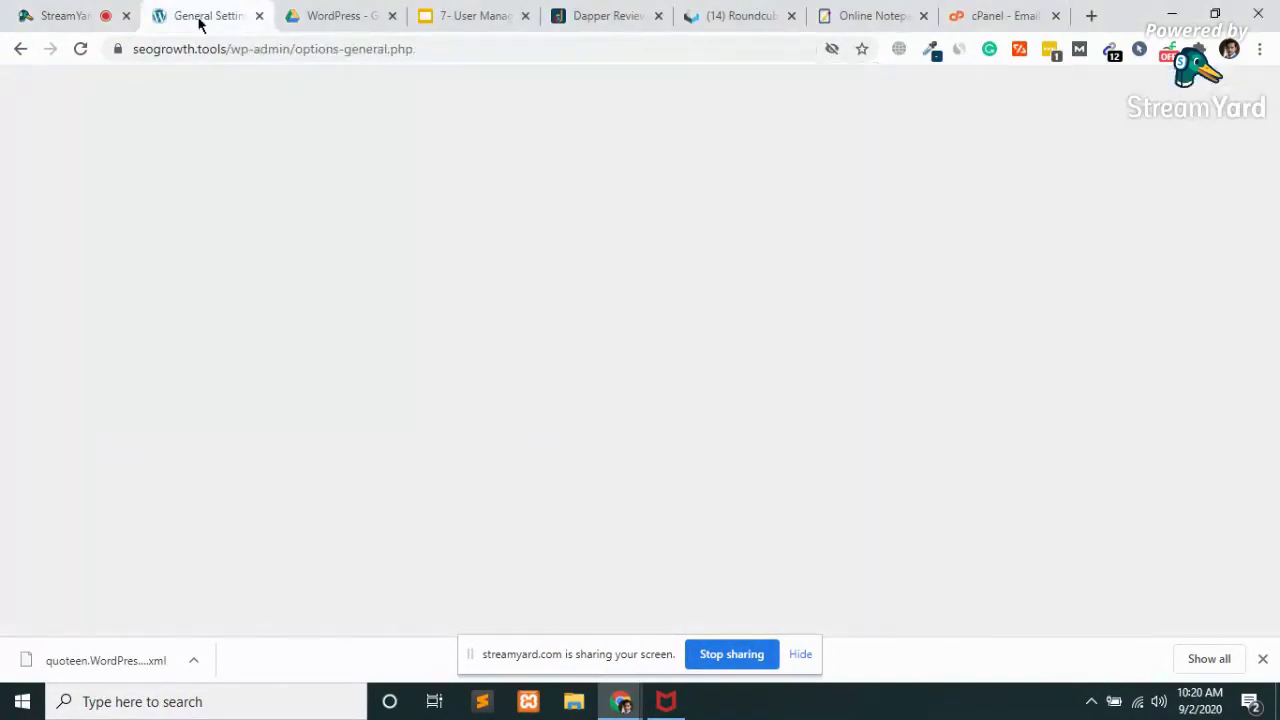
pyautogui.scroll(-2, 348, 420)
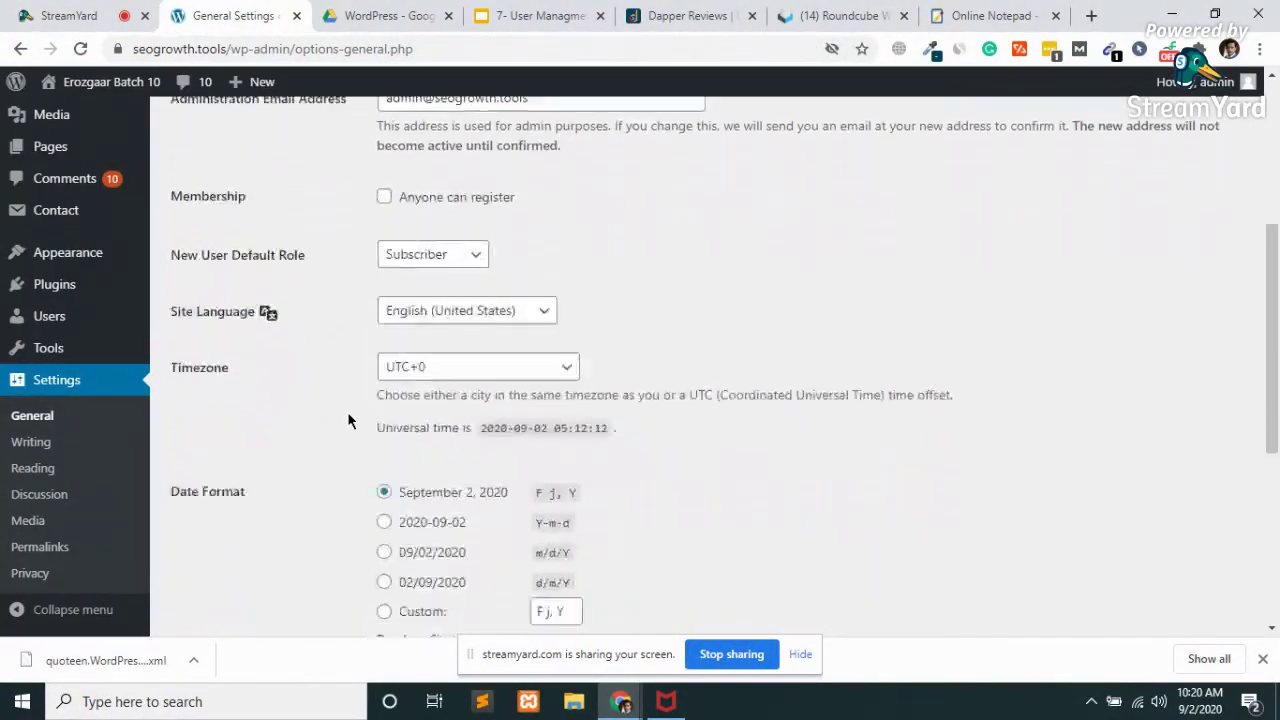
pyautogui.scroll(3, 348, 420)
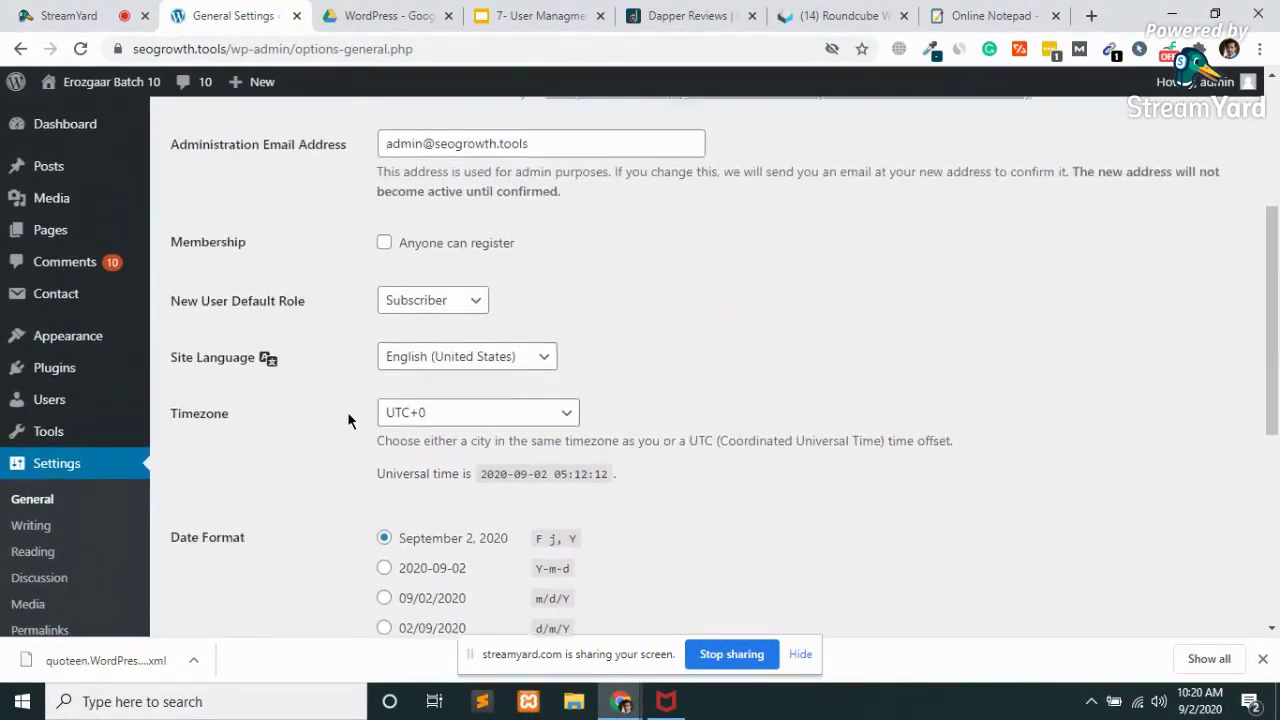
pyautogui.scroll(-3, 348, 420)
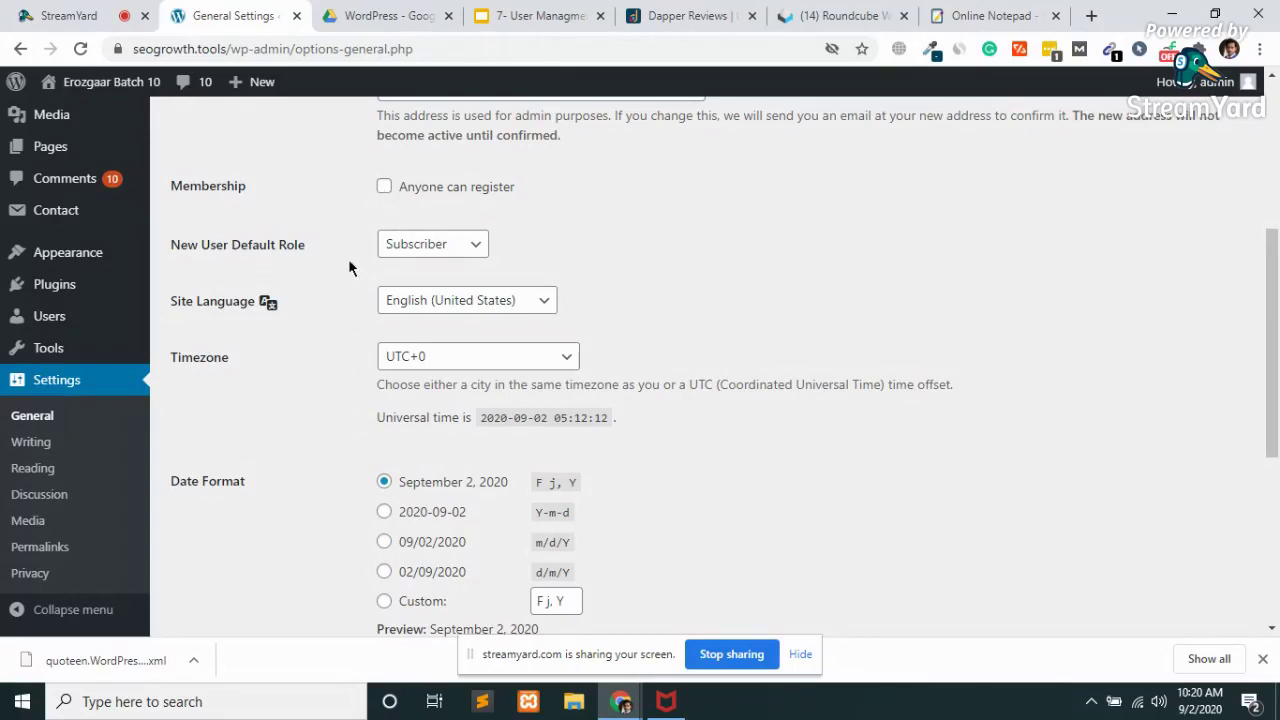
pyautogui.click(432, 252)
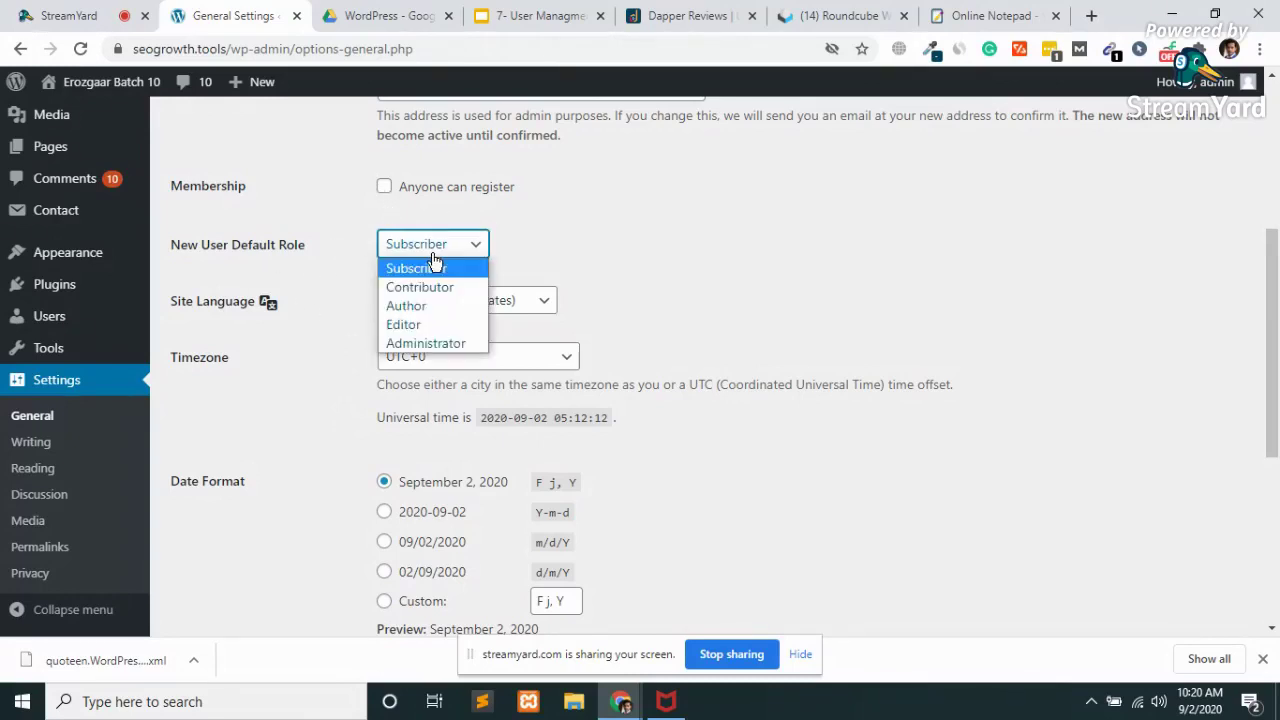
pyautogui.click(432, 265)
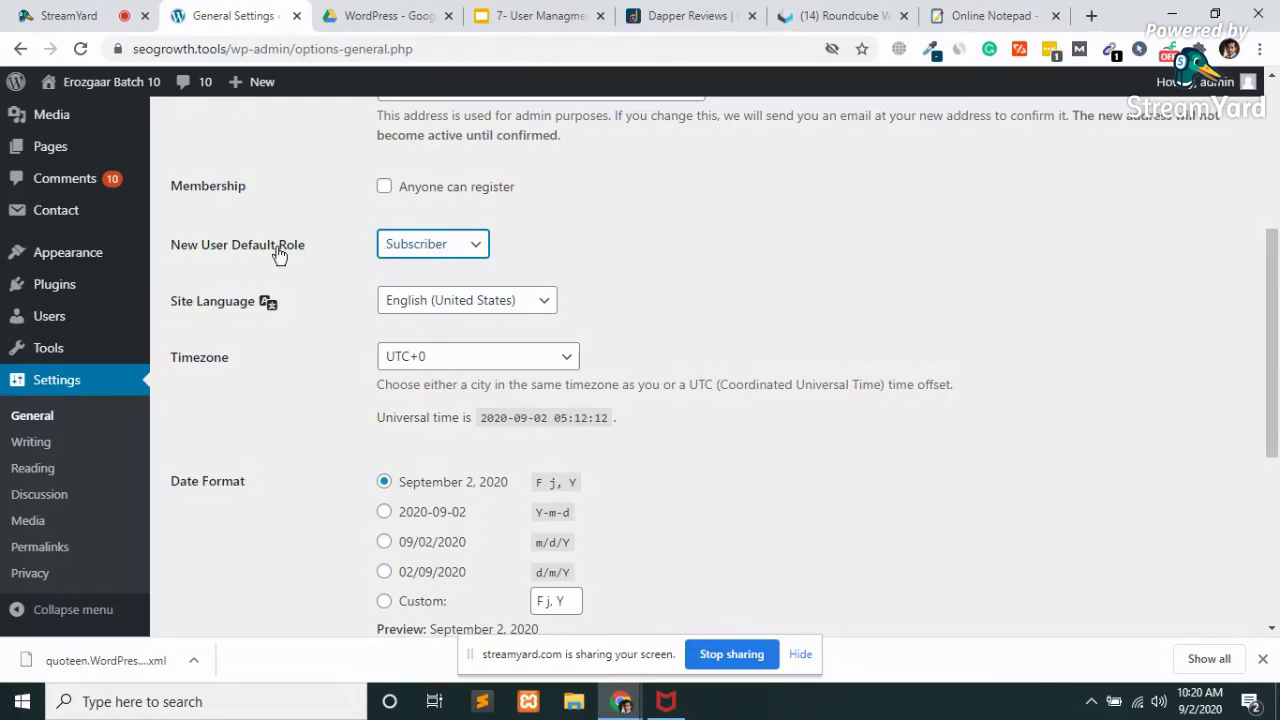
pyautogui.click(471, 248)
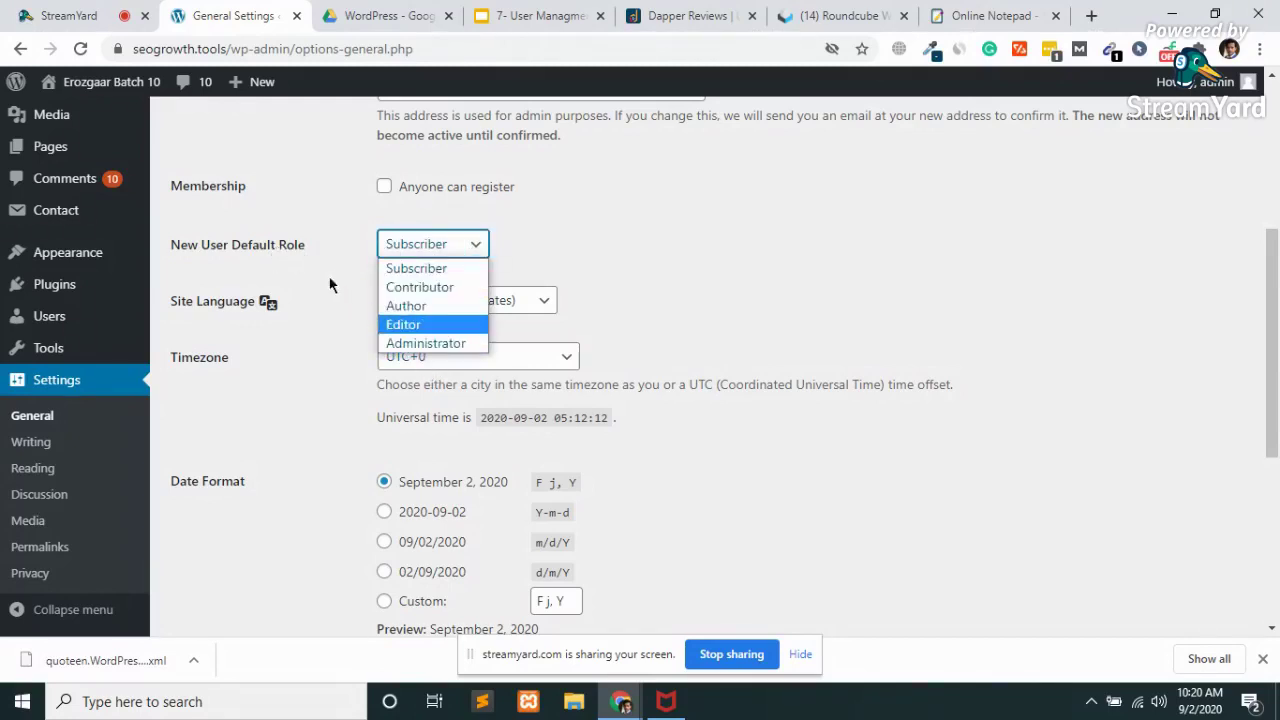
pyautogui.click(423, 272)
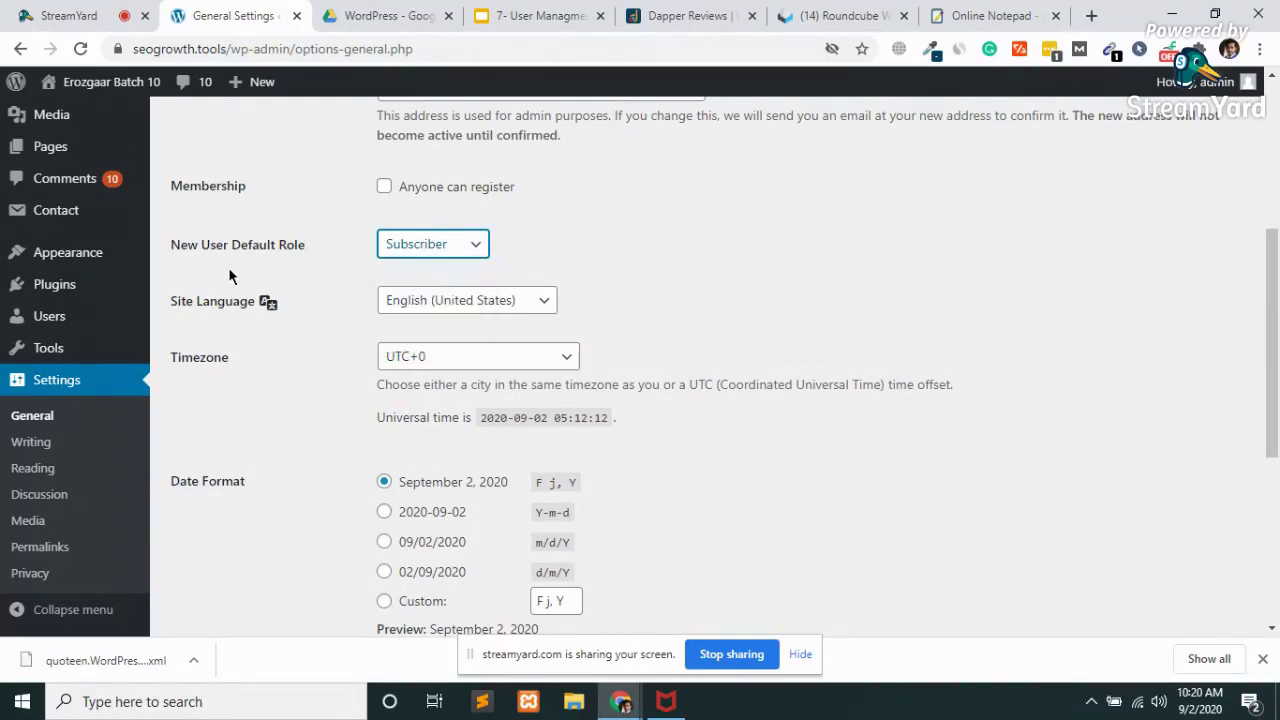
pyautogui.click(429, 255)
pyautogui.click(429, 263)
# Save the General Settings changes.
pyautogui.scroll(-4, 561, 402)
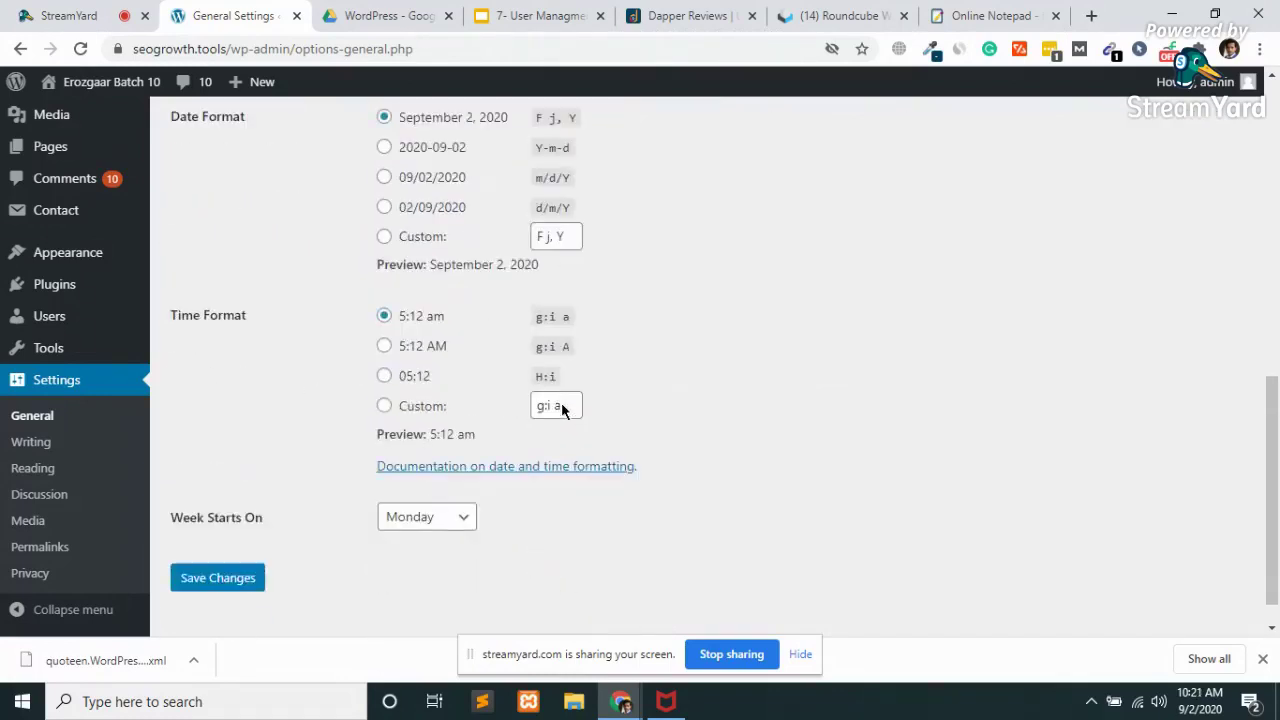
pyautogui.scroll(1, 455, 126)
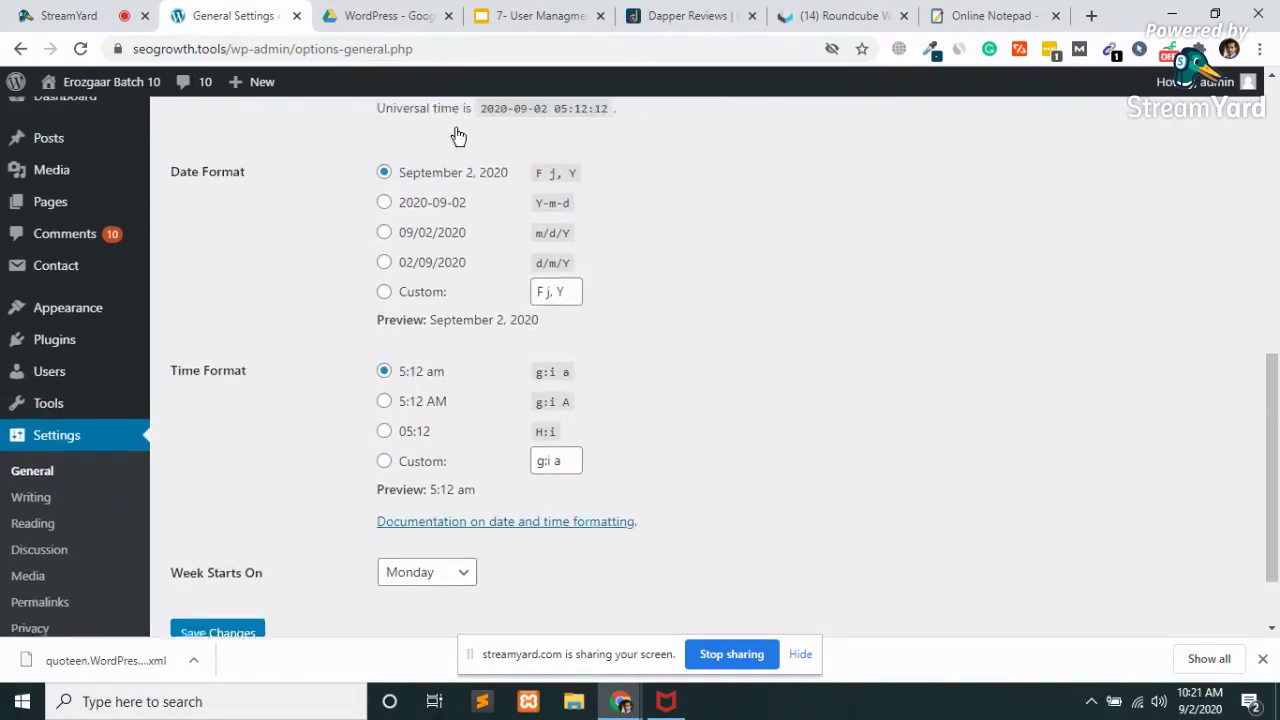
pyautogui.scroll(-2, 316, 440)
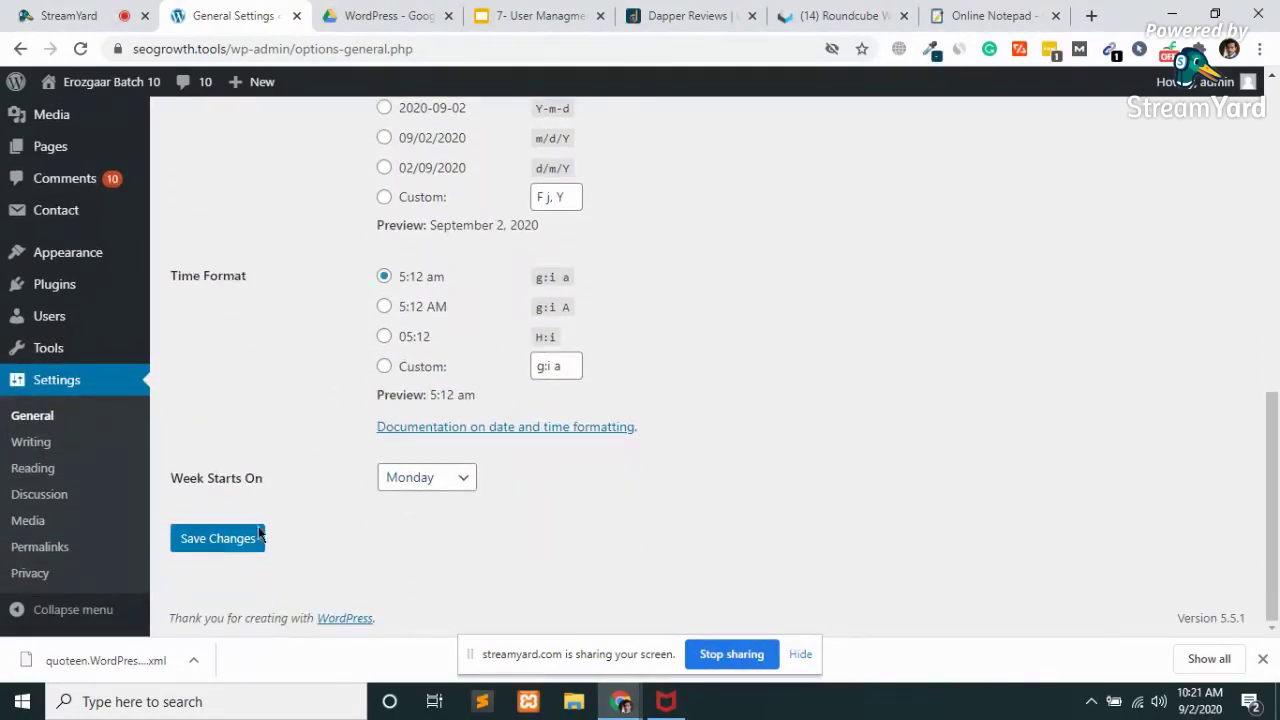
pyautogui.click(228, 543)
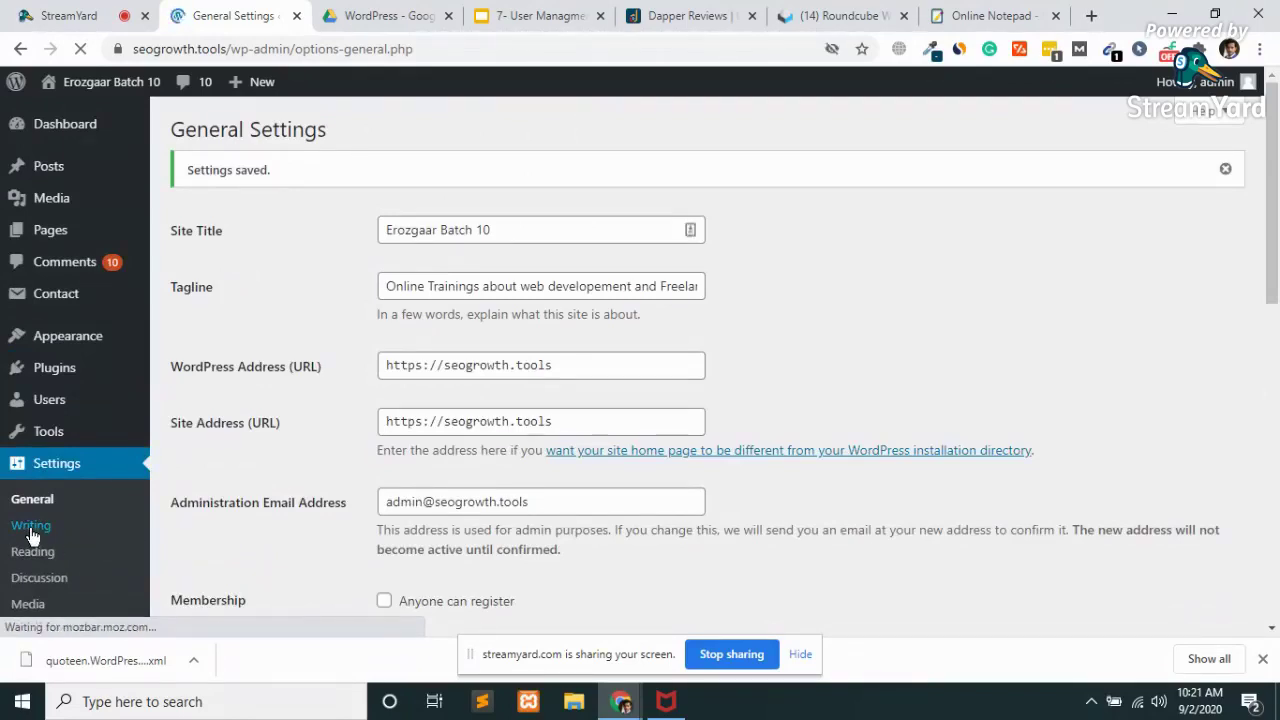
# On Writing Settings, keep Standard as the Default Post Format.
pyautogui.scroll(-3, 31, 537)
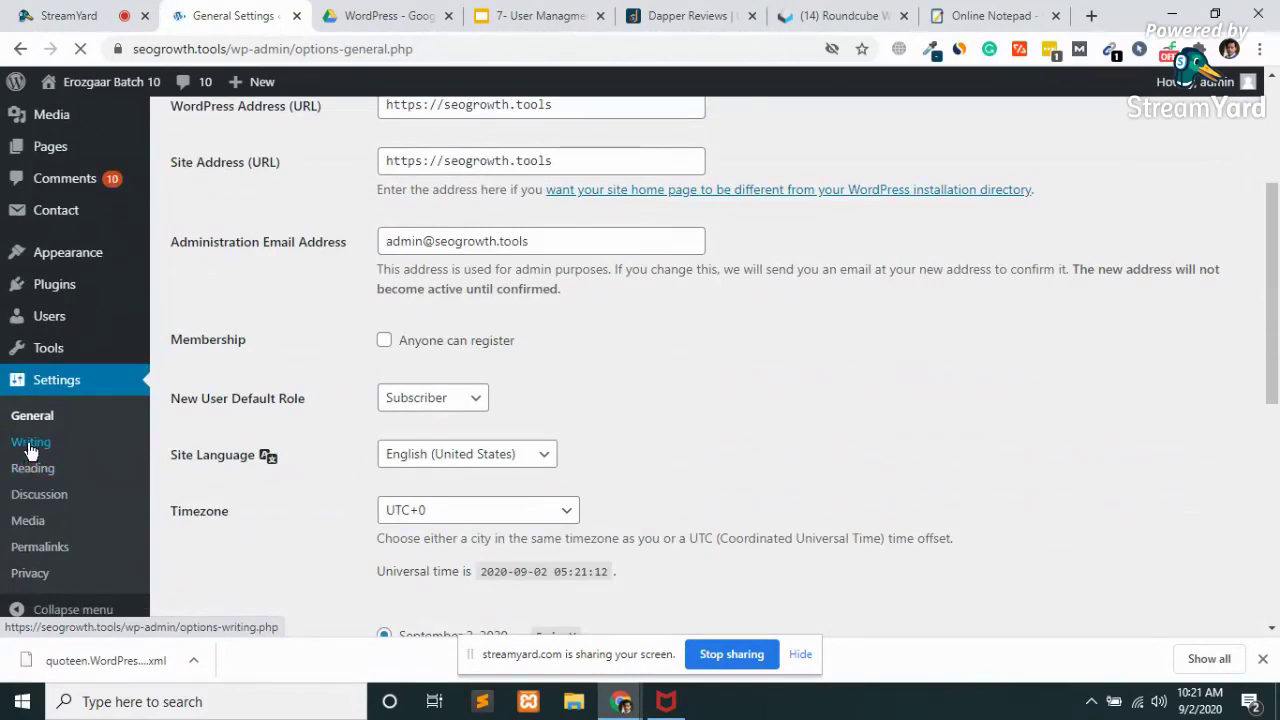
pyautogui.click(30, 452)
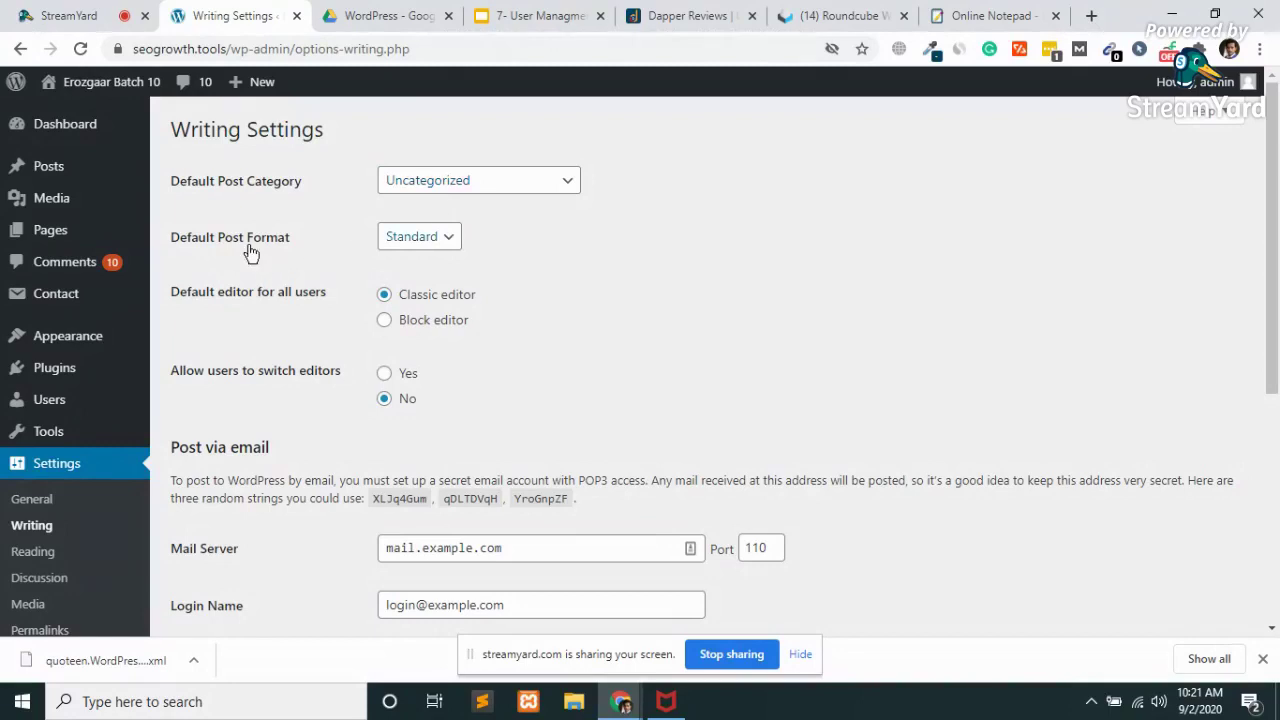
pyautogui.click(418, 243)
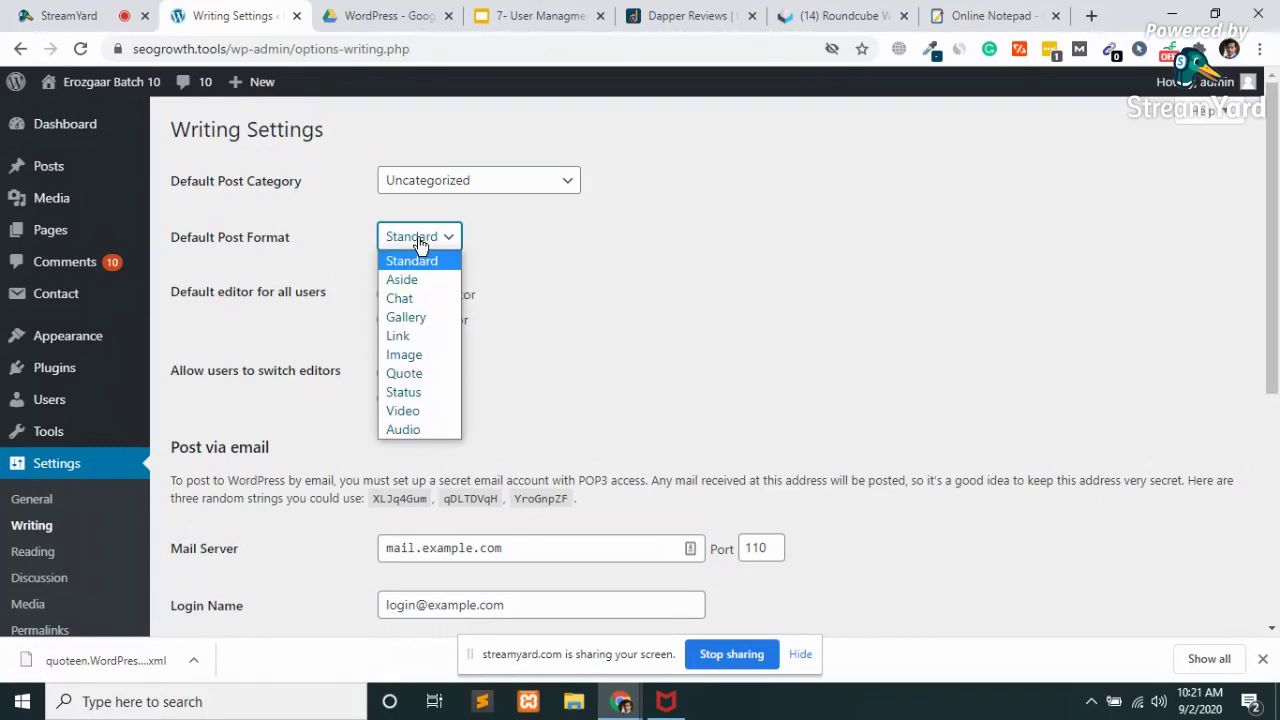
pyautogui.click(420, 245)
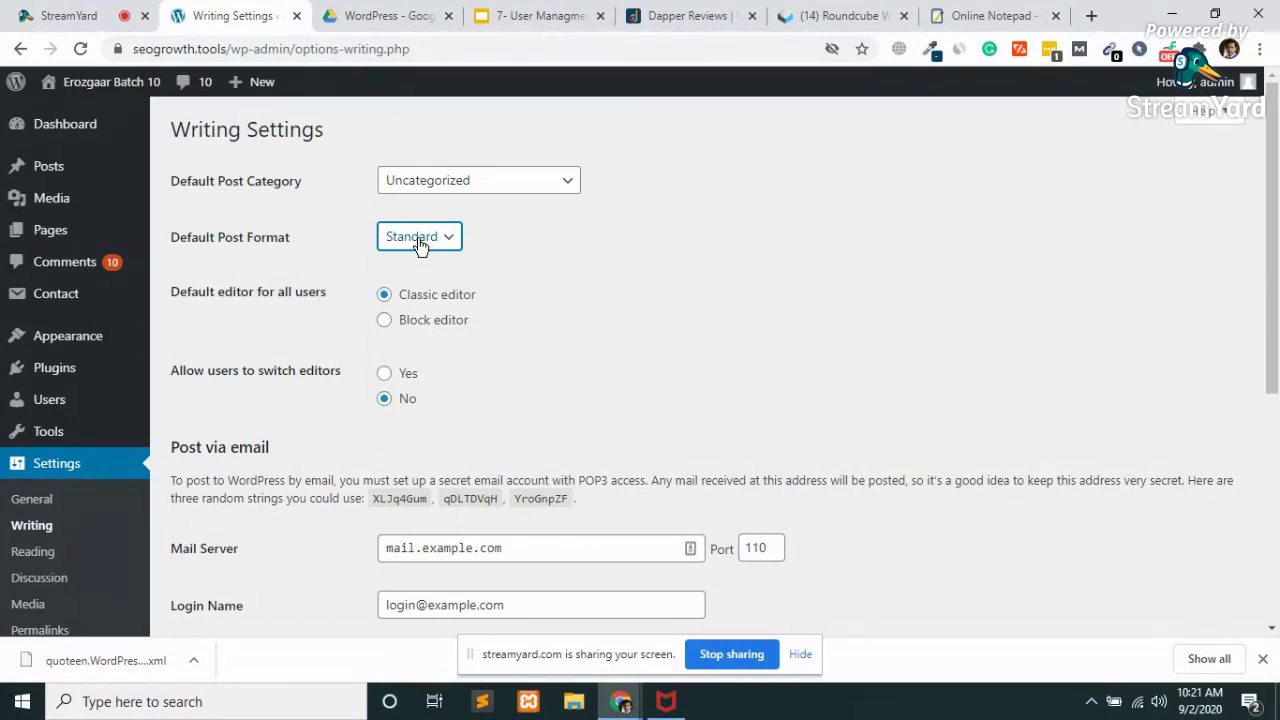
# Open Posts > Add New in a separate tab and view it.
pyautogui.moveTo(55, 170)
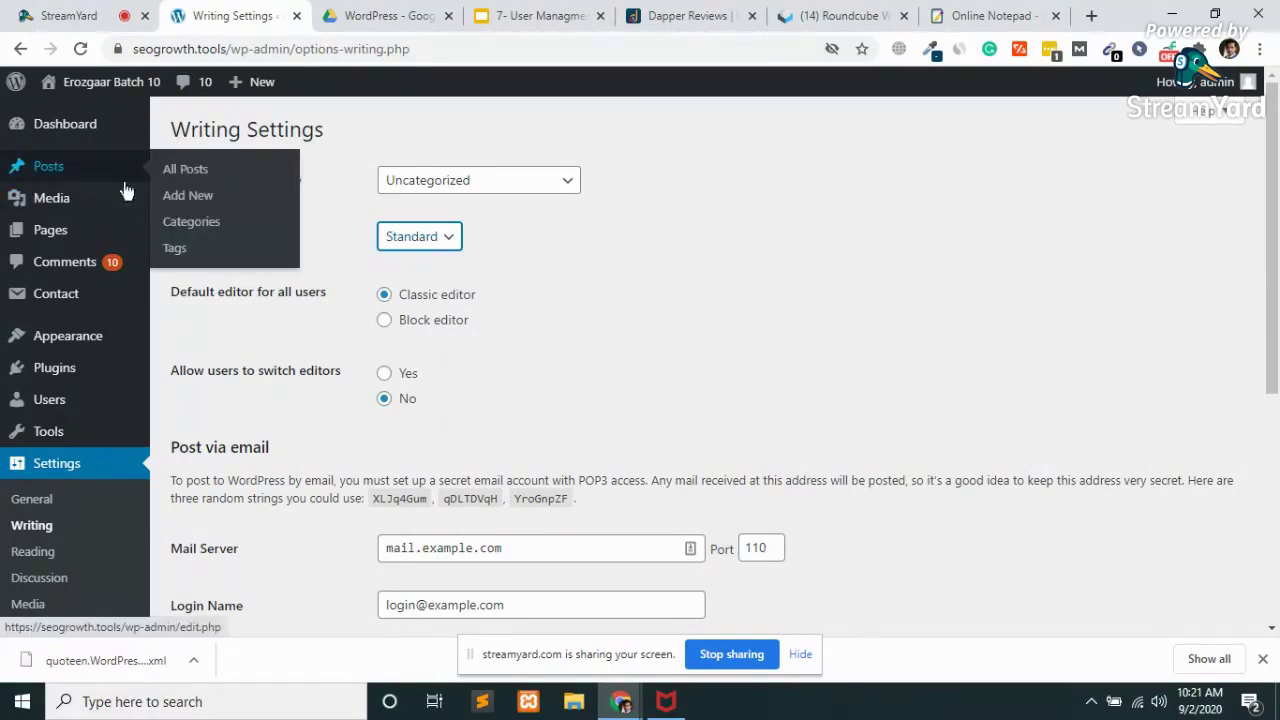
pyautogui.middleClick(185, 203)
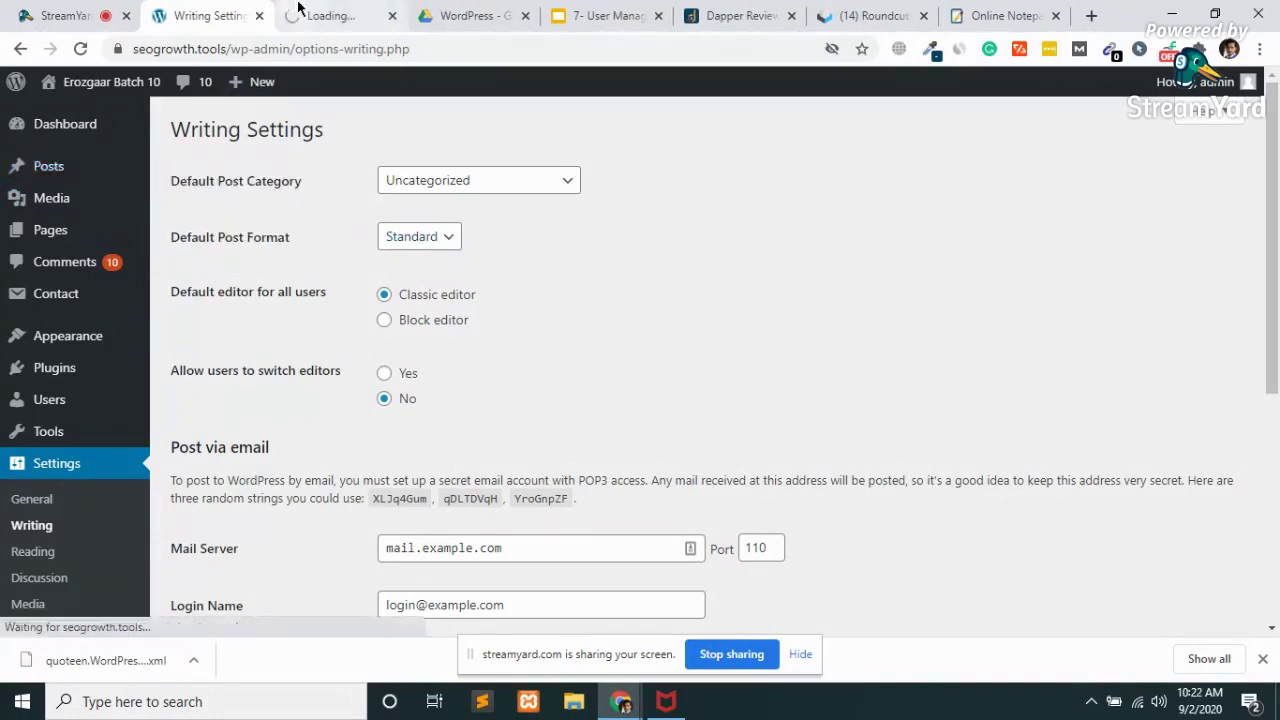
pyautogui.hotkey('ctrl', 'Tab')
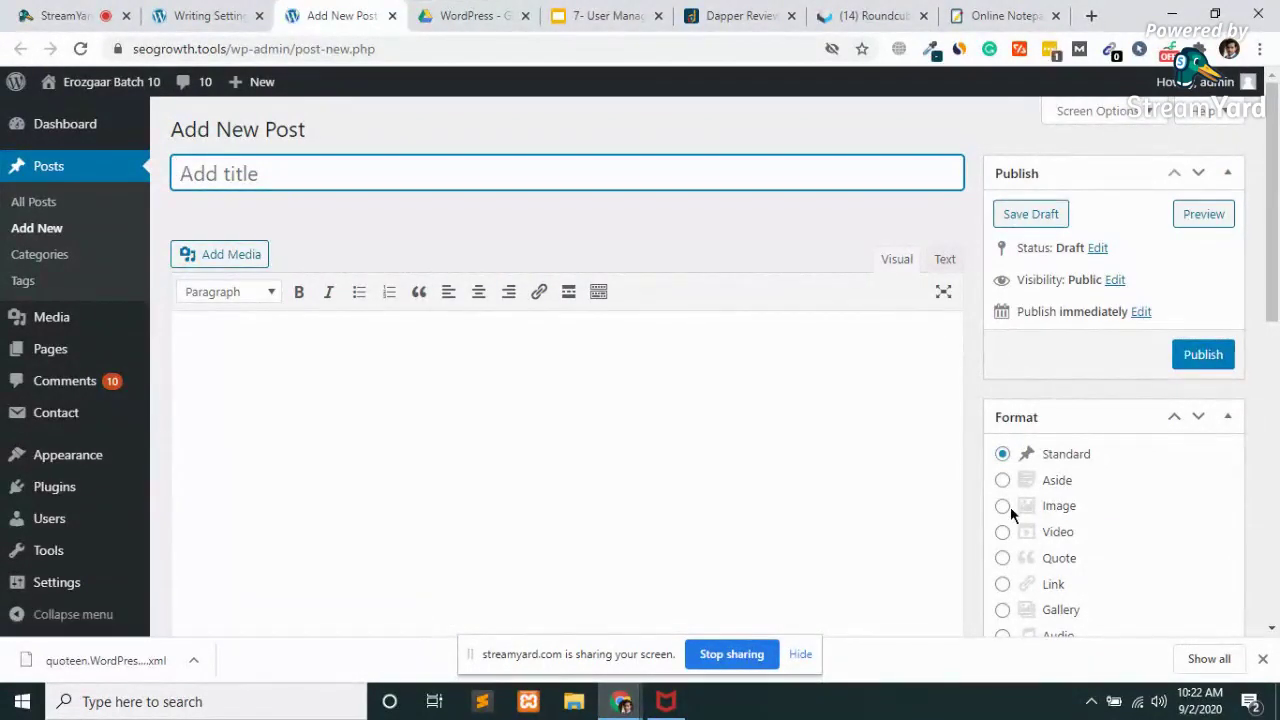
# Switch back to the Writing Settings browser tab.
pyautogui.click(215, 14)
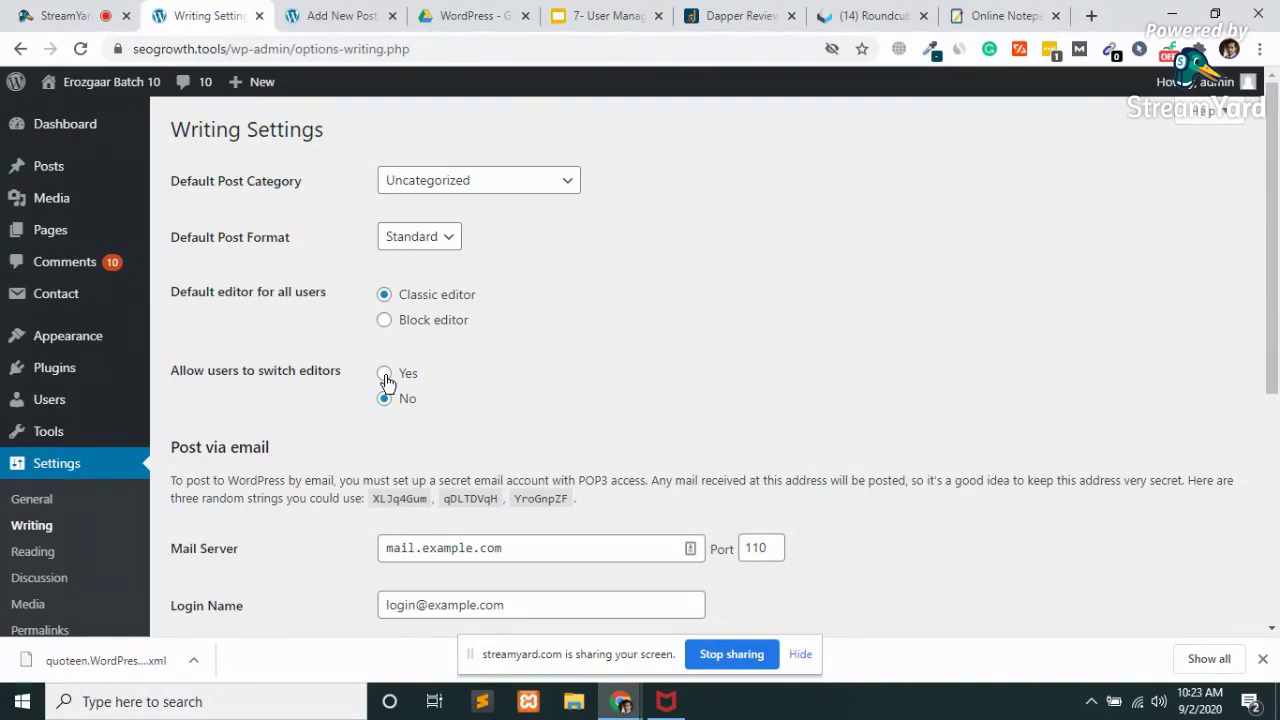
# Go to Settings > Reading from the Writing Settings page.
pyautogui.scroll(-4, 386, 383)
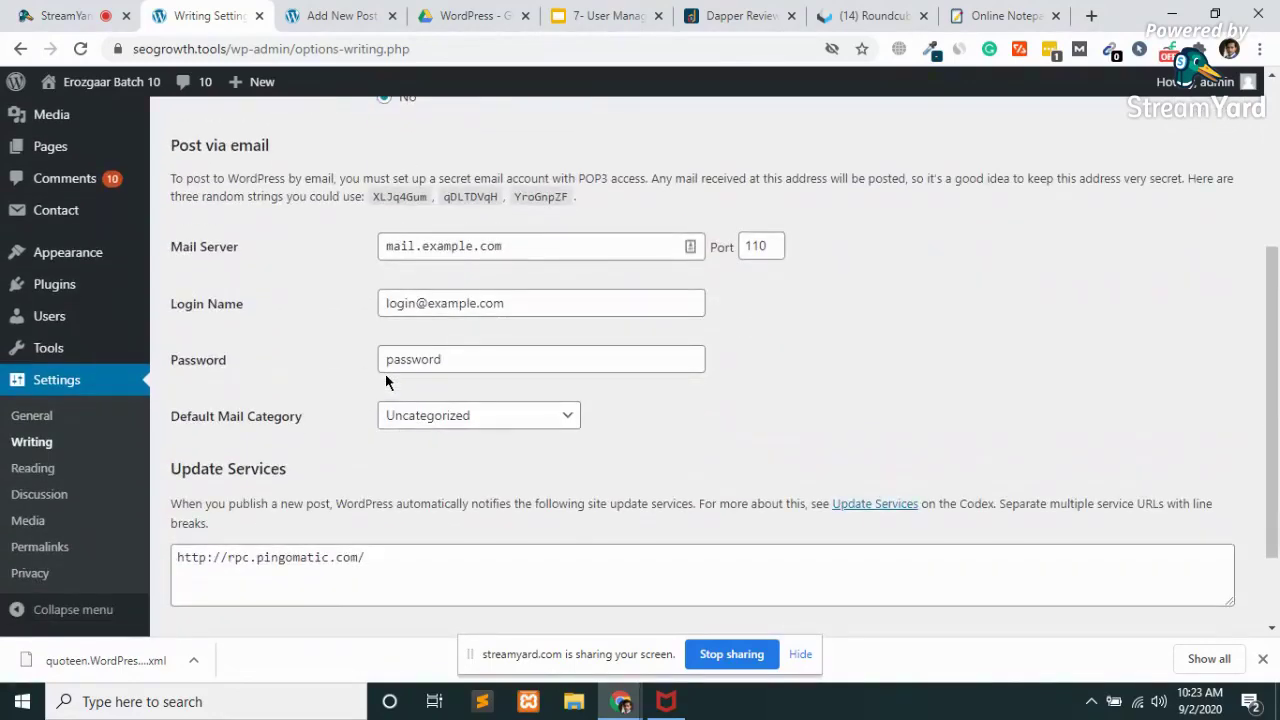
pyautogui.scroll(-1, 386, 381)
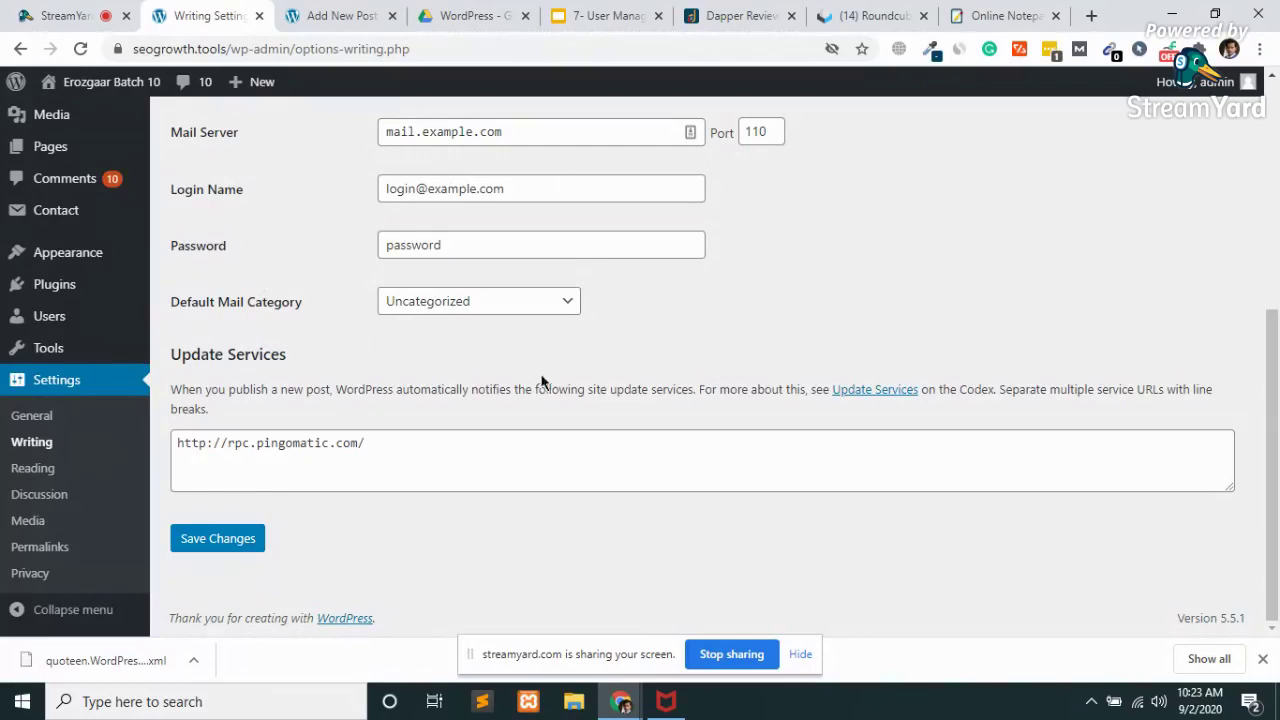
pyautogui.click(47, 479)
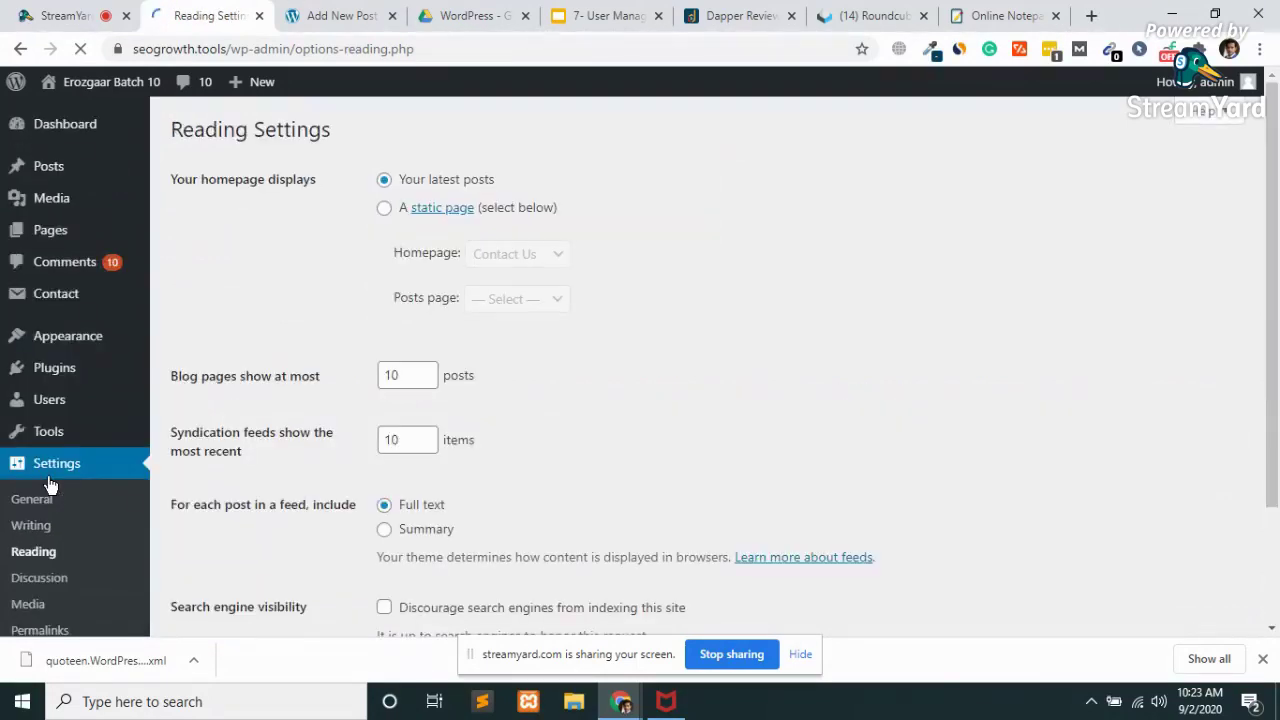
# From the new post editor tab, visit the live site via Visit Site.
pyautogui.click(339, 8)
pyautogui.moveTo(52, 88)
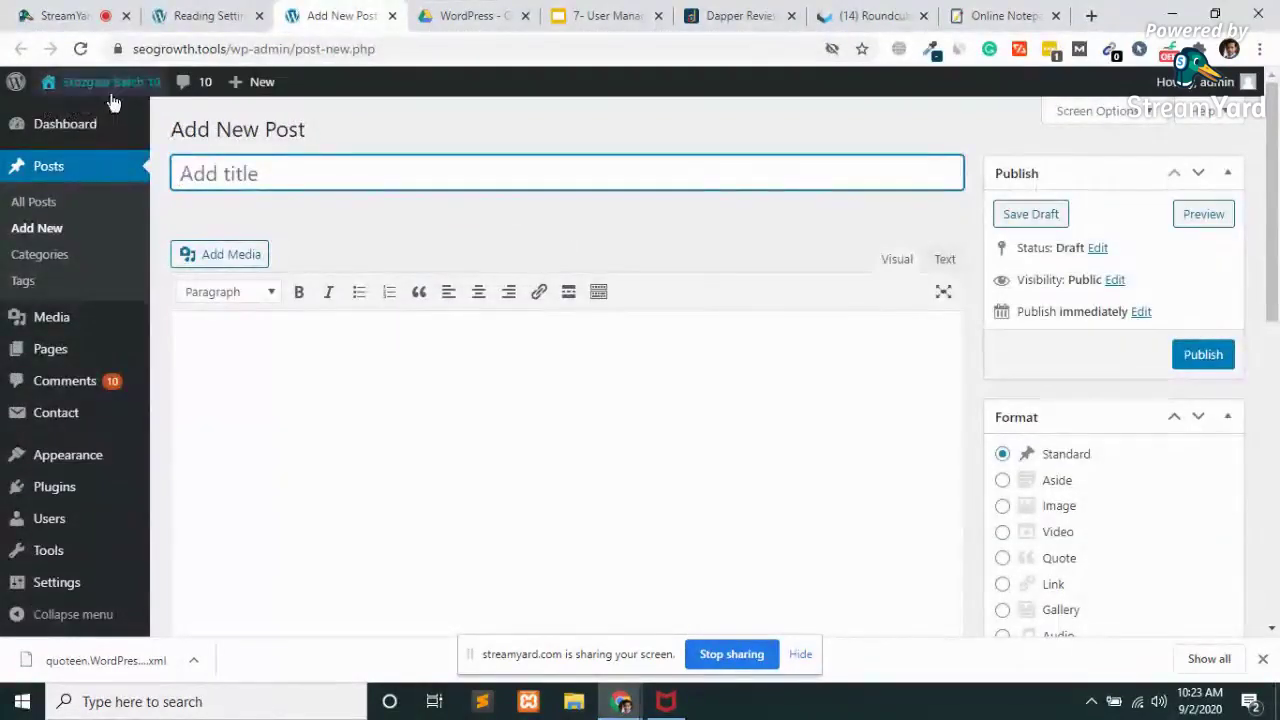
pyautogui.click(76, 117)
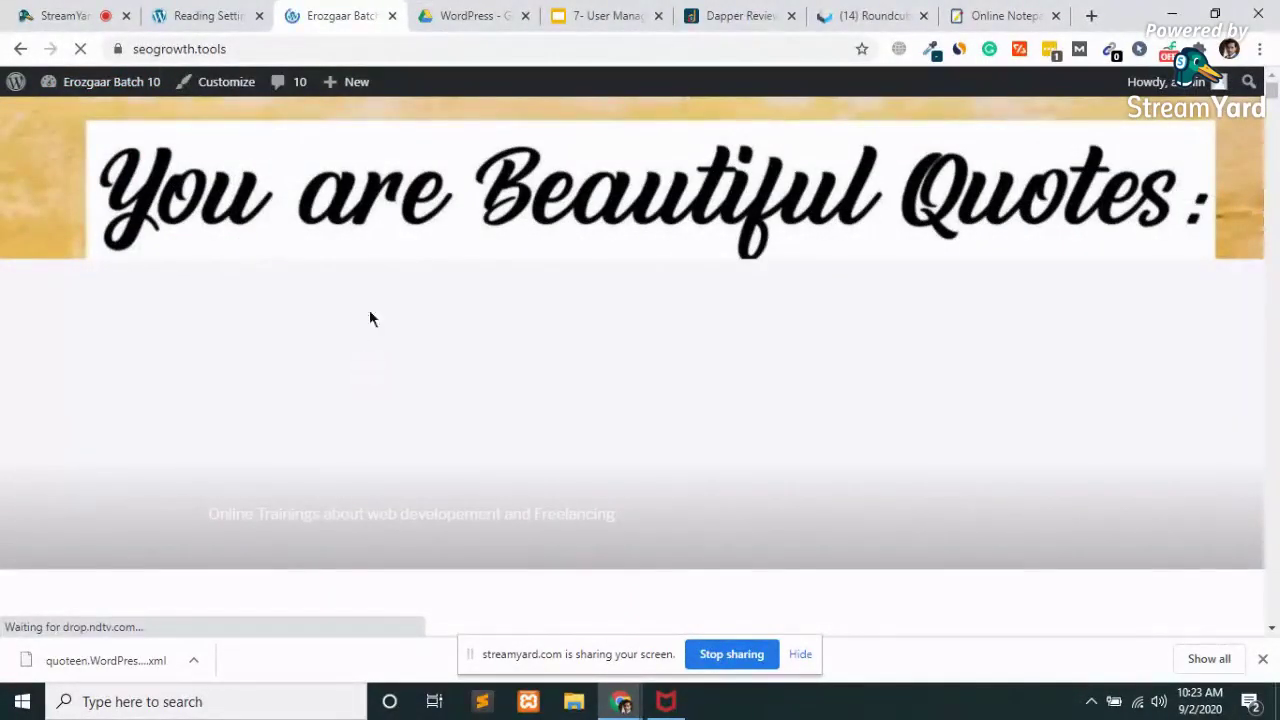
# Scroll through the homepage's latest posts: Iphone 7, I love Pakistan, Hello world!
pyautogui.scroll(-5, 550, 292)
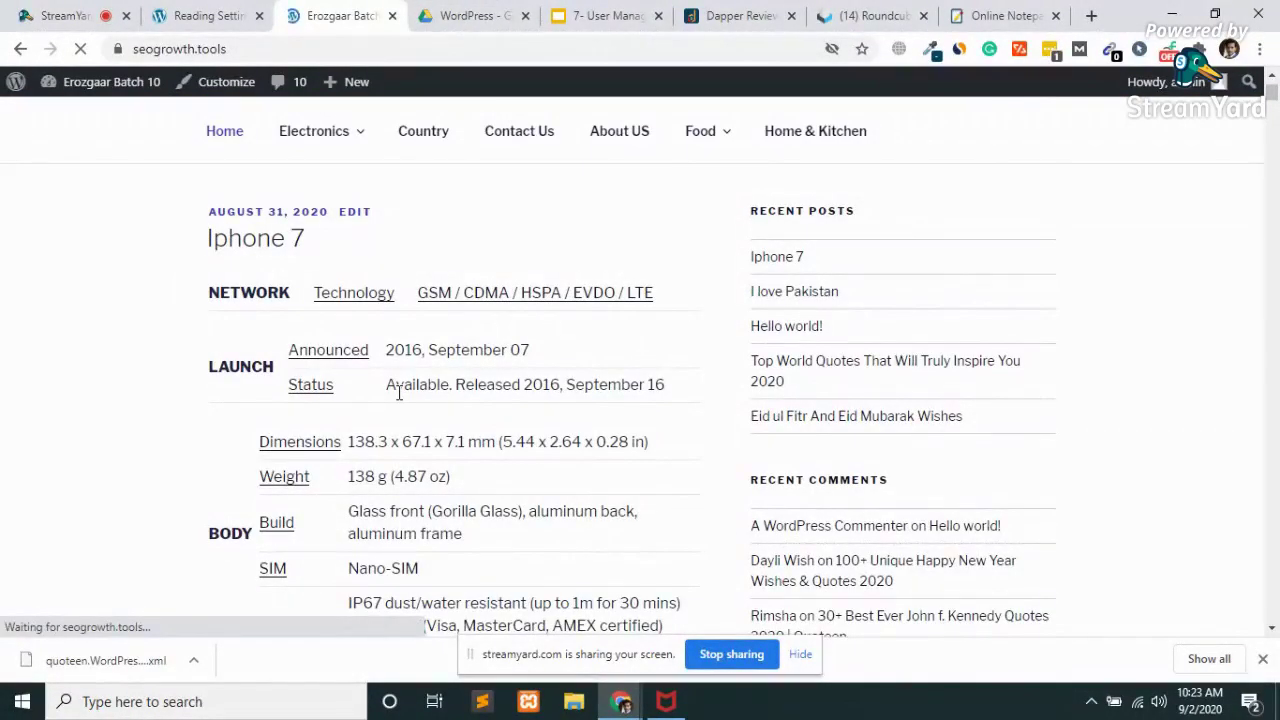
pyautogui.scroll(-5, 398, 393)
pyautogui.scroll(-5, 398, 393)
pyautogui.scroll(10, 398, 393)
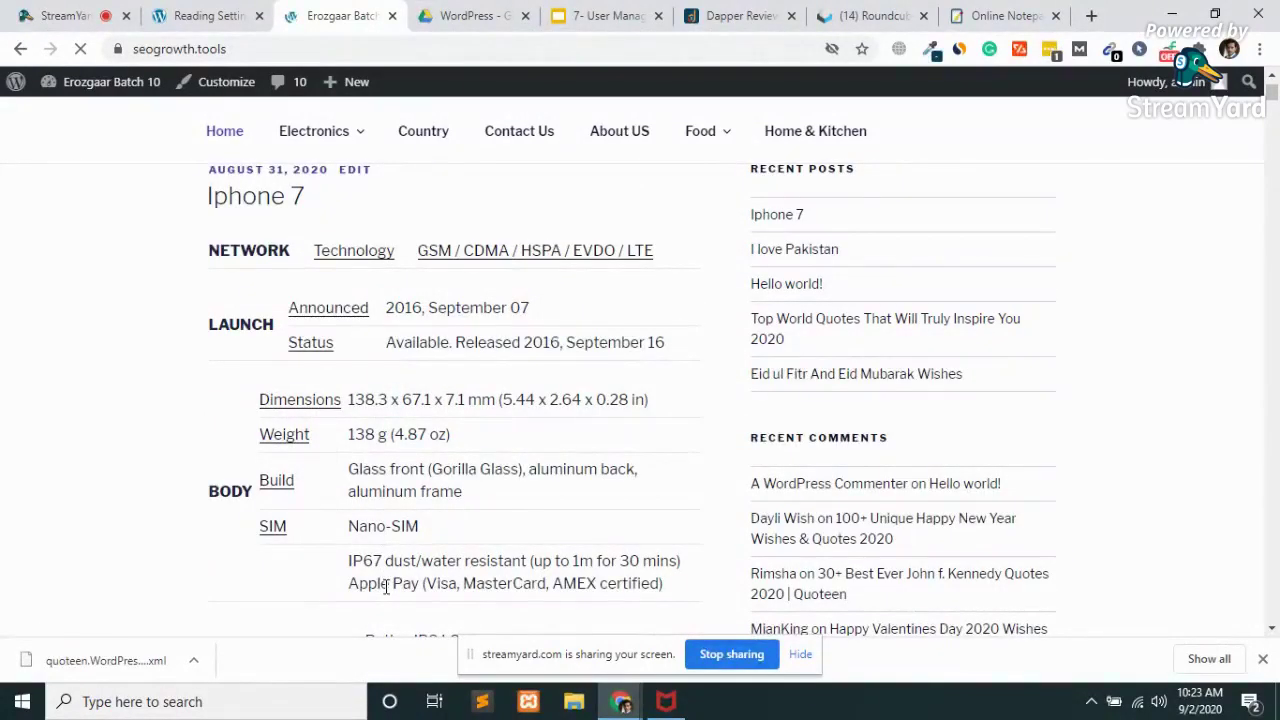
pyautogui.scroll(-6, 425, 294)
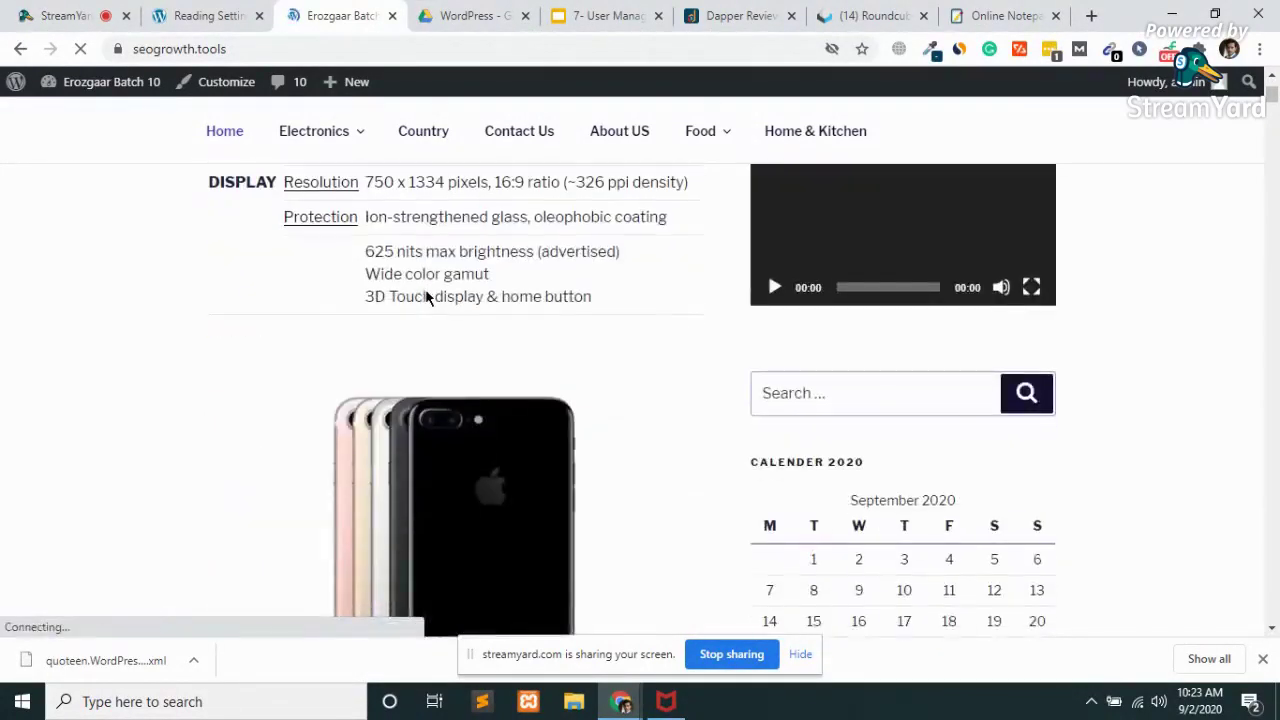
pyautogui.scroll(-6, 425, 294)
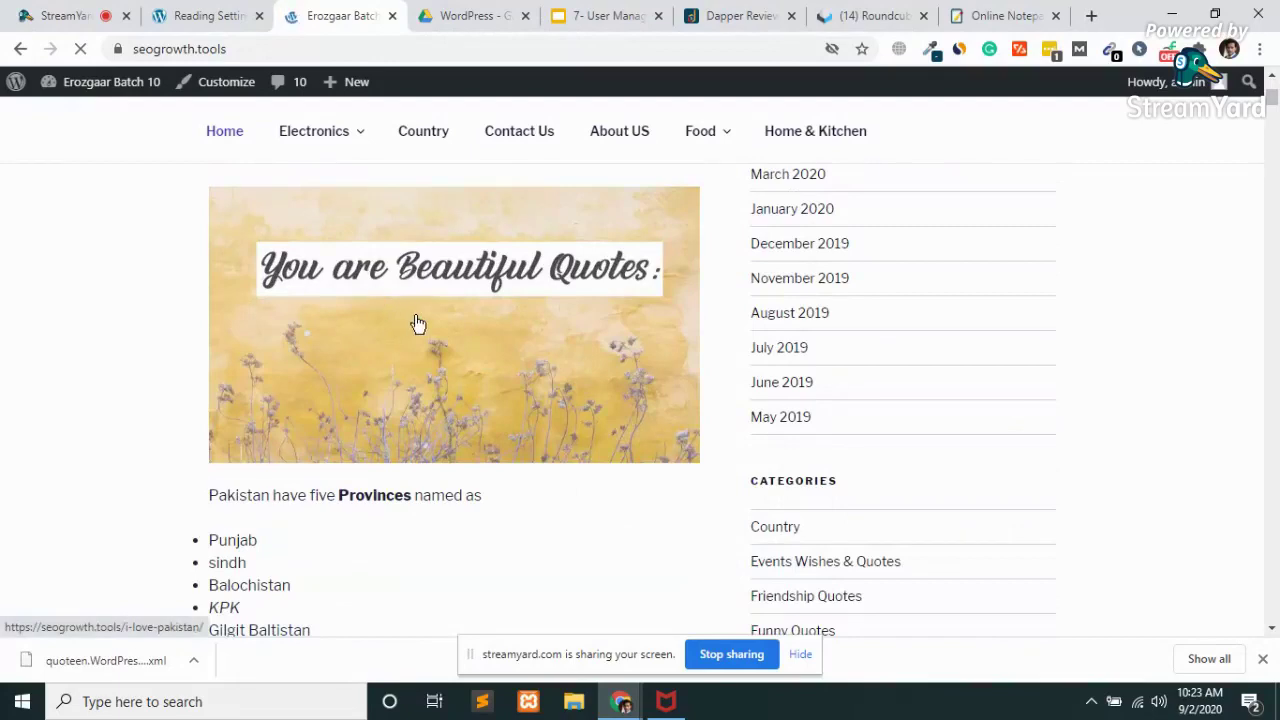
pyautogui.scroll(3, 416, 323)
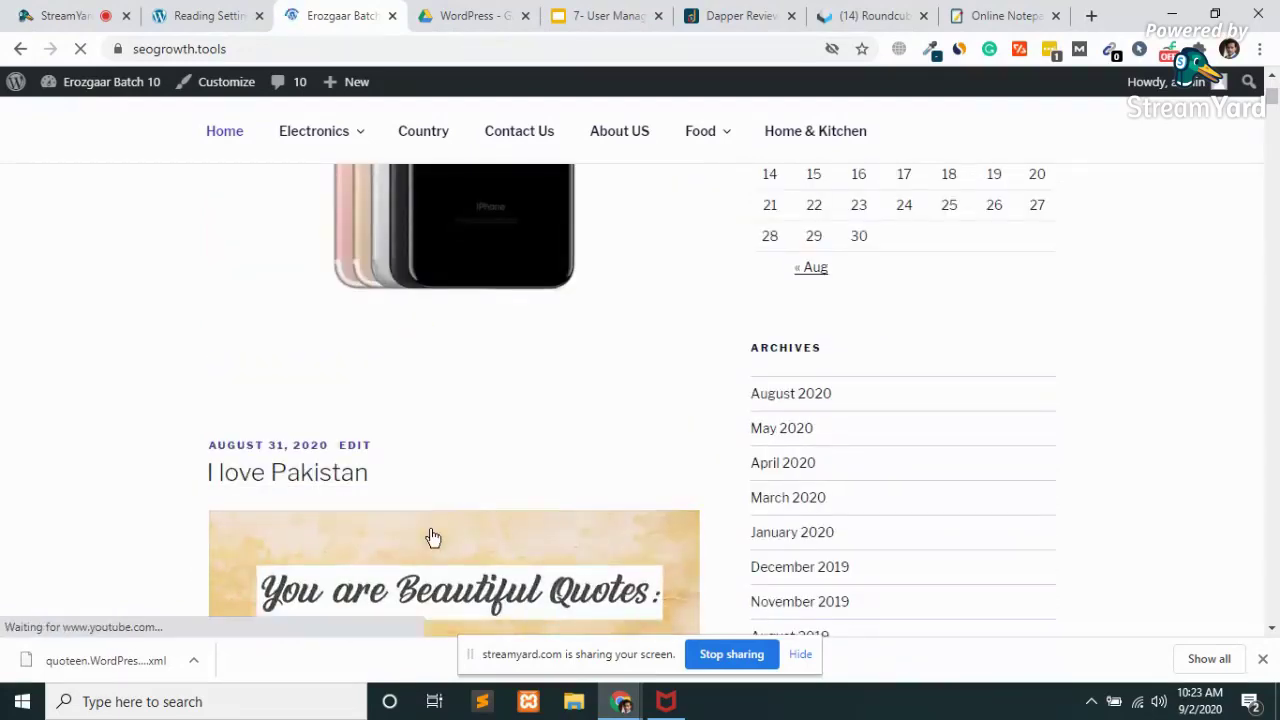
pyautogui.scroll(-6, 430, 536)
pyautogui.scroll(-2, 431, 538)
pyautogui.scroll(-5, 431, 537)
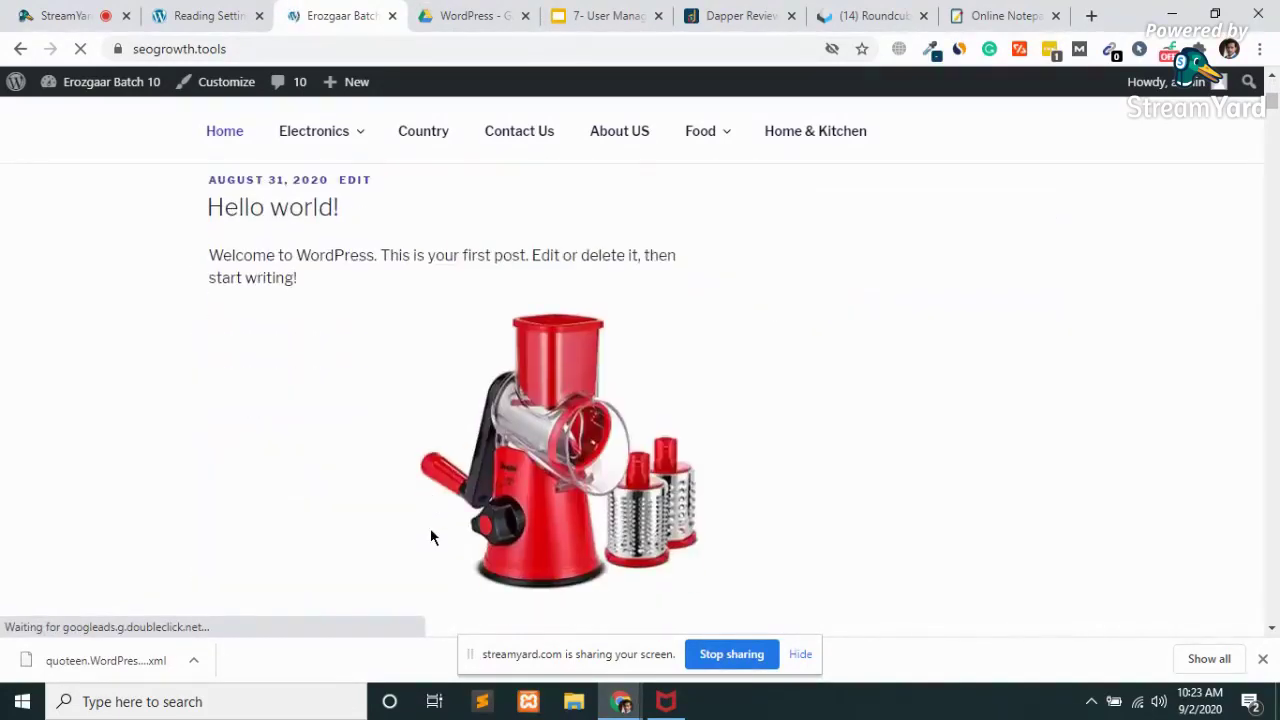
pyautogui.scroll(15, 583, 487)
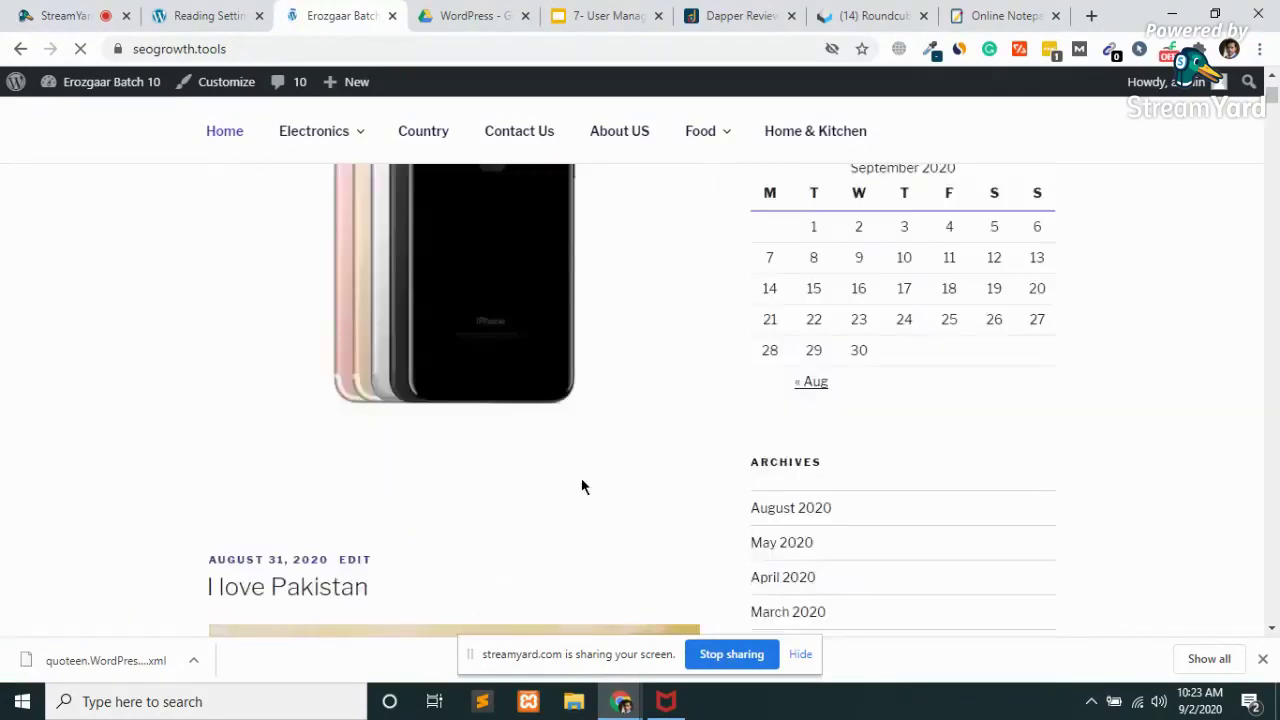
pyautogui.scroll(5, 583, 487)
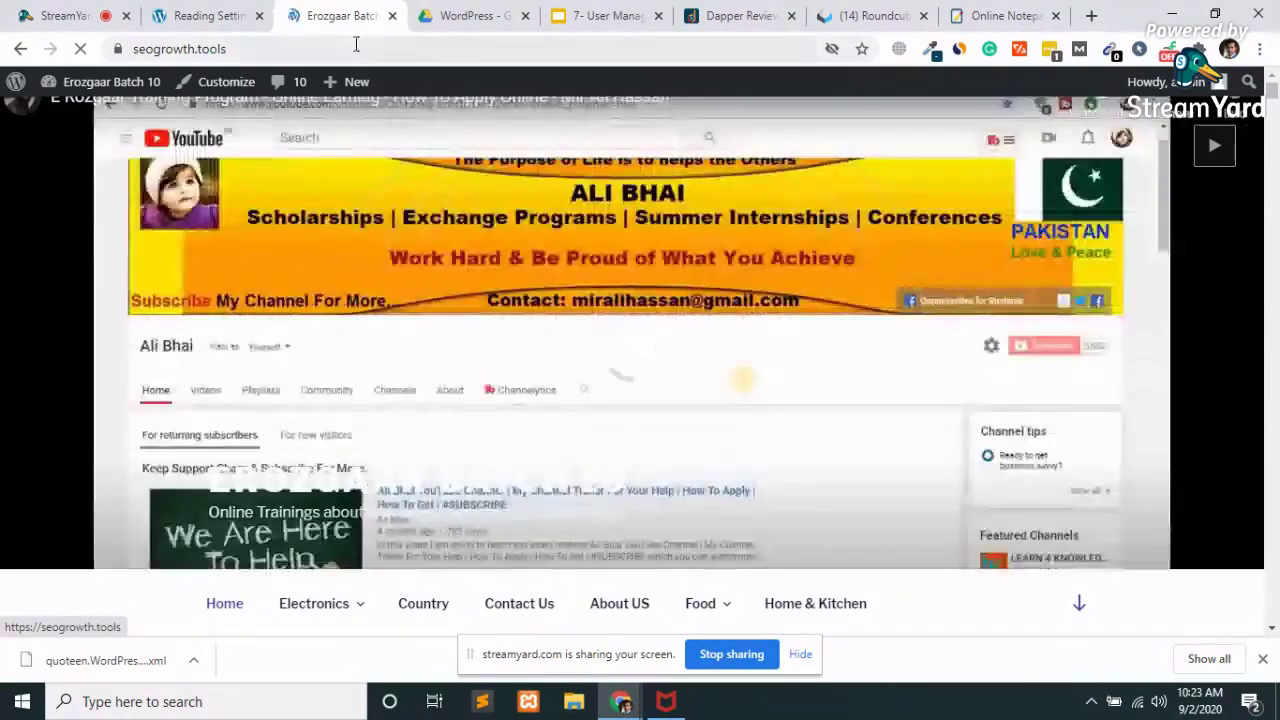
# Compare the live homepage with Reading Settings, finishing on the Reading Settings tab.
pyautogui.click(203, 12)
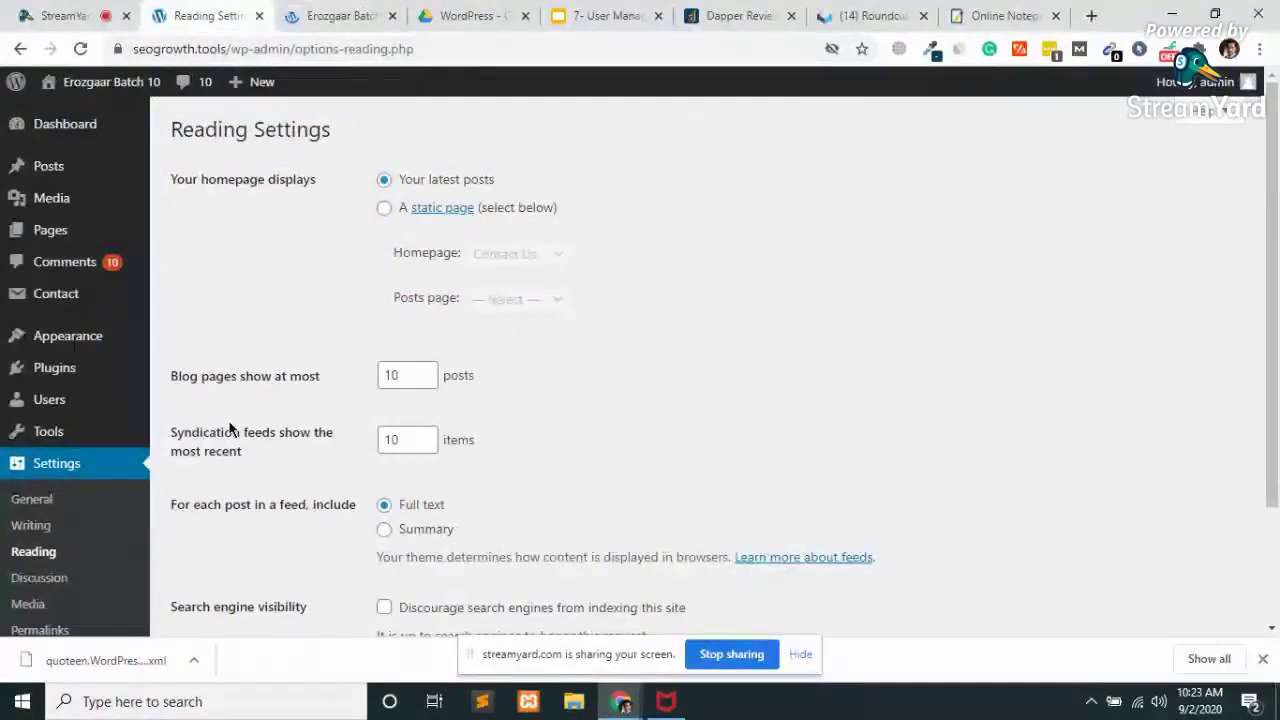
pyautogui.click(302, 8)
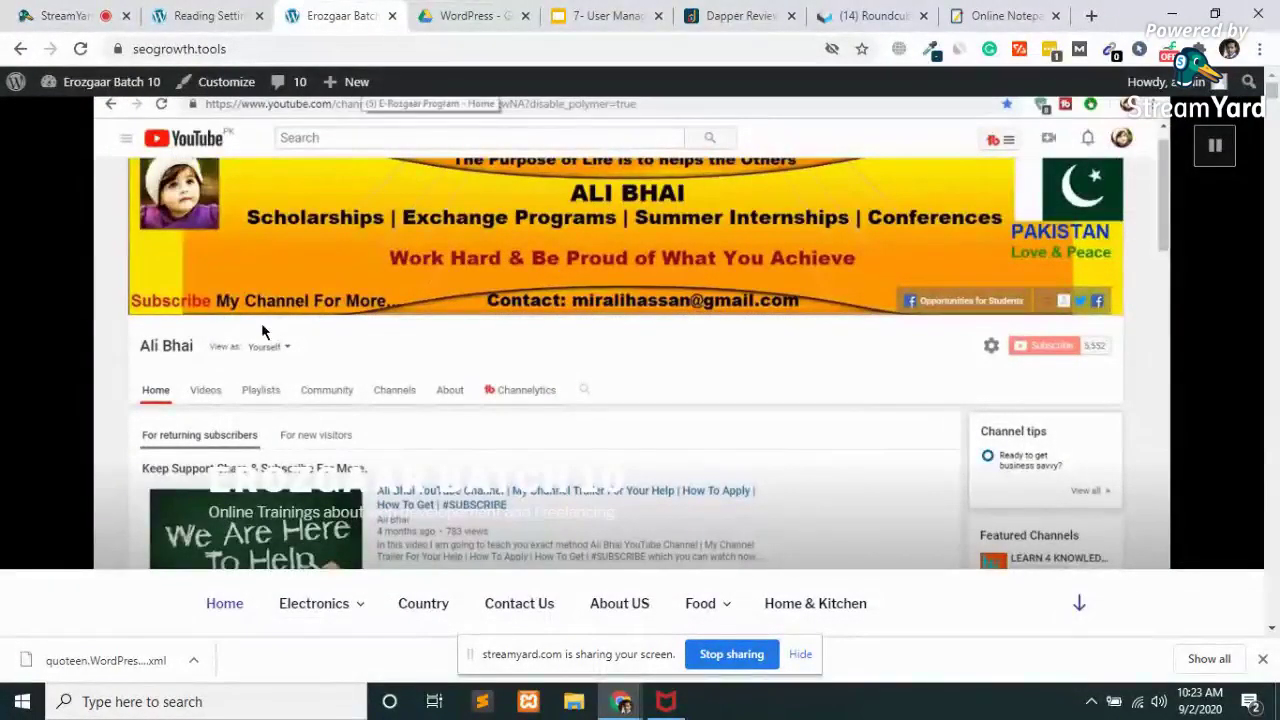
pyautogui.scroll(-5, 259, 361)
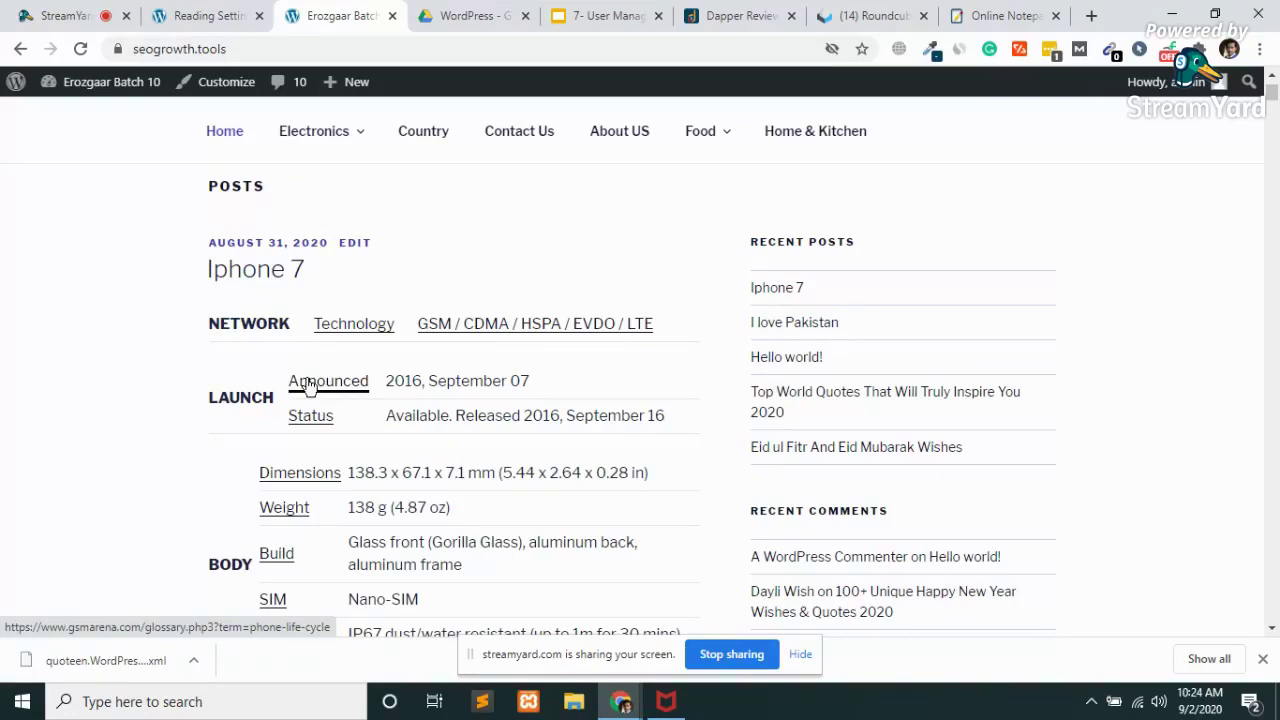
pyautogui.click(200, 18)
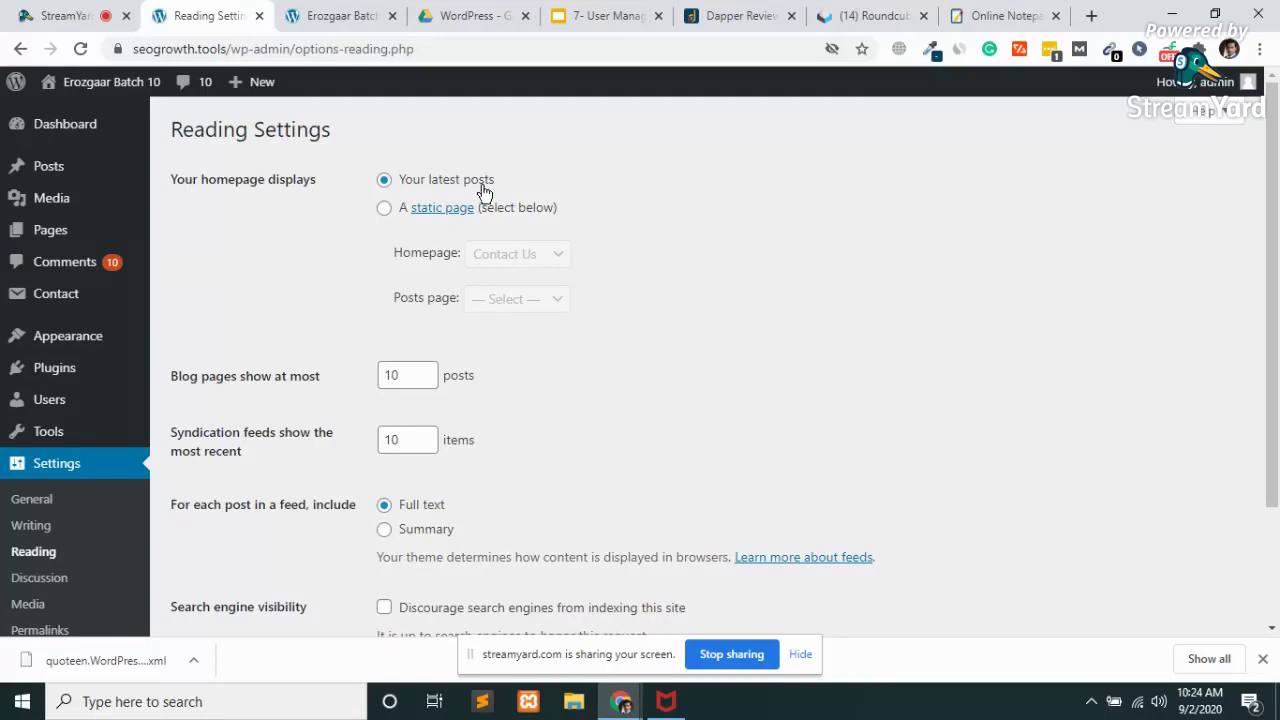
pyautogui.click(338, 15)
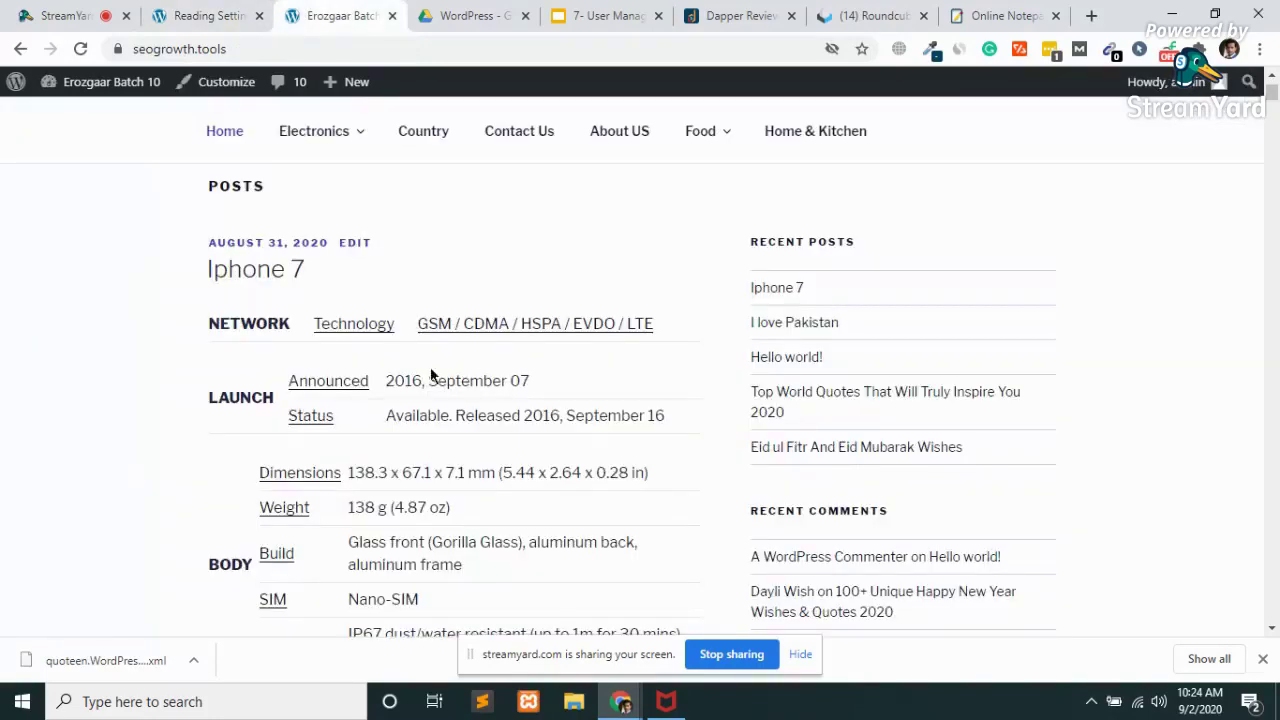
pyautogui.click(215, 14)
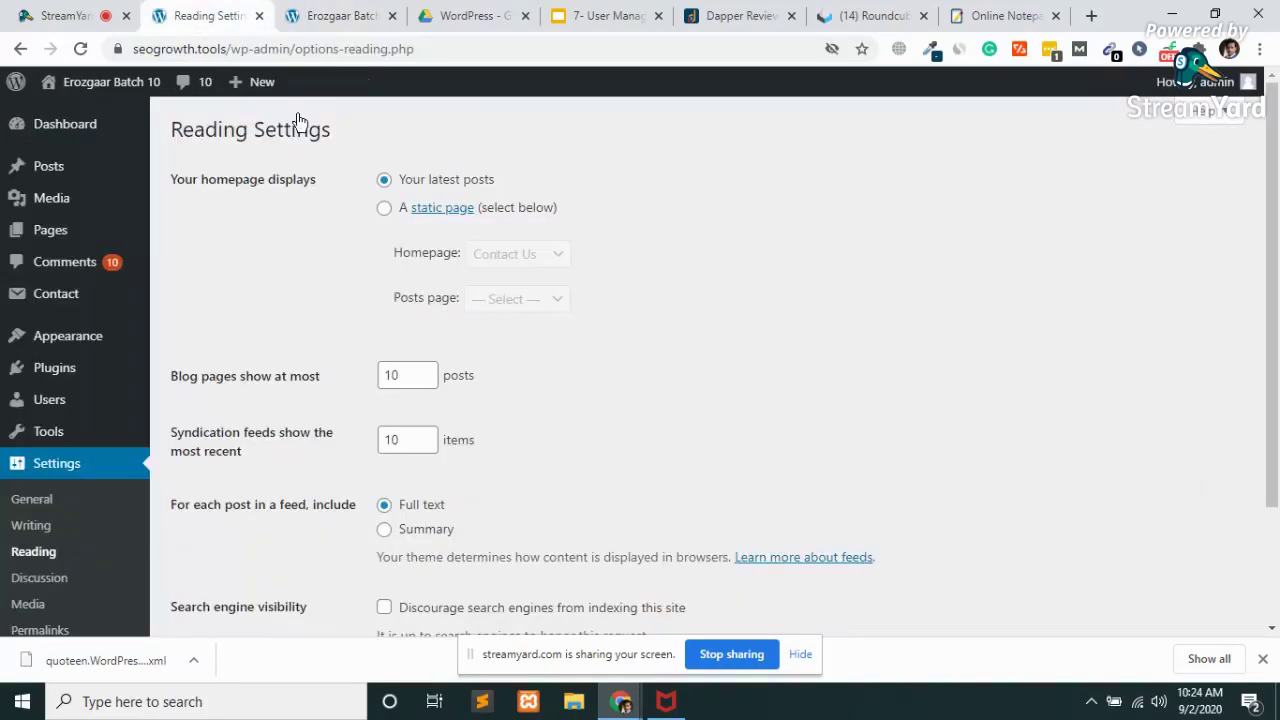
pyautogui.click(385, 211)
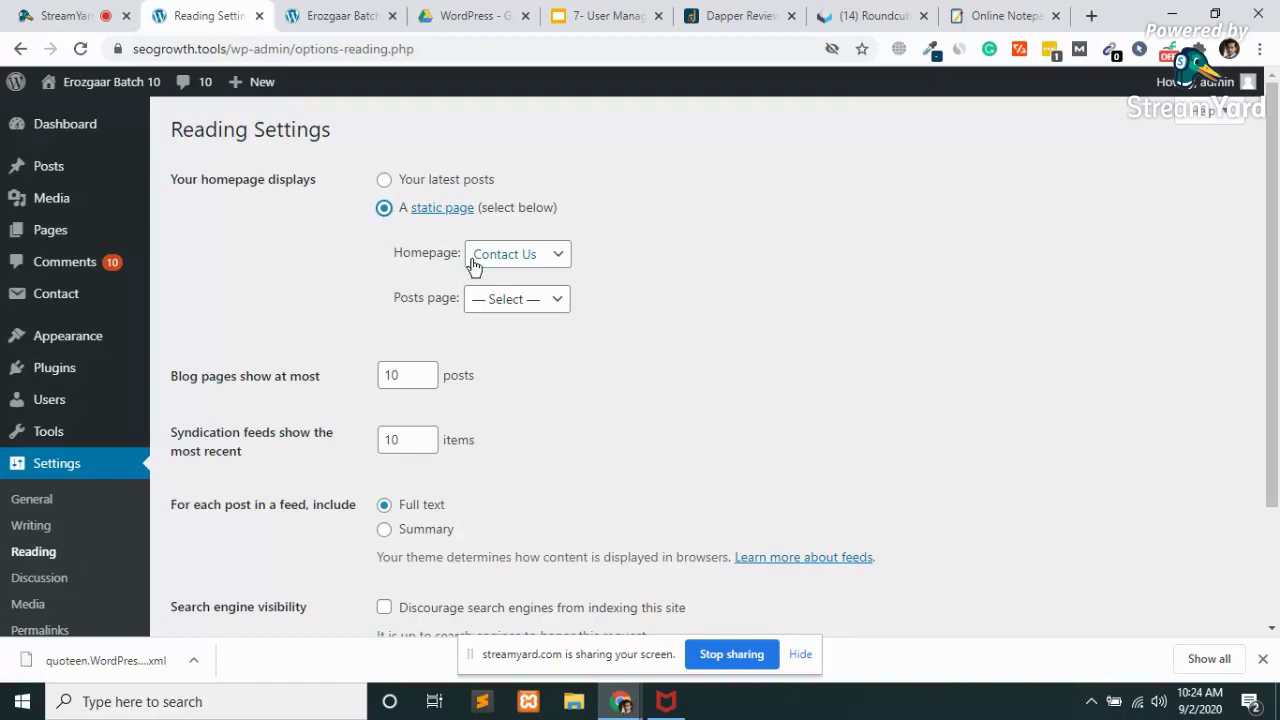
pyautogui.click(515, 257)
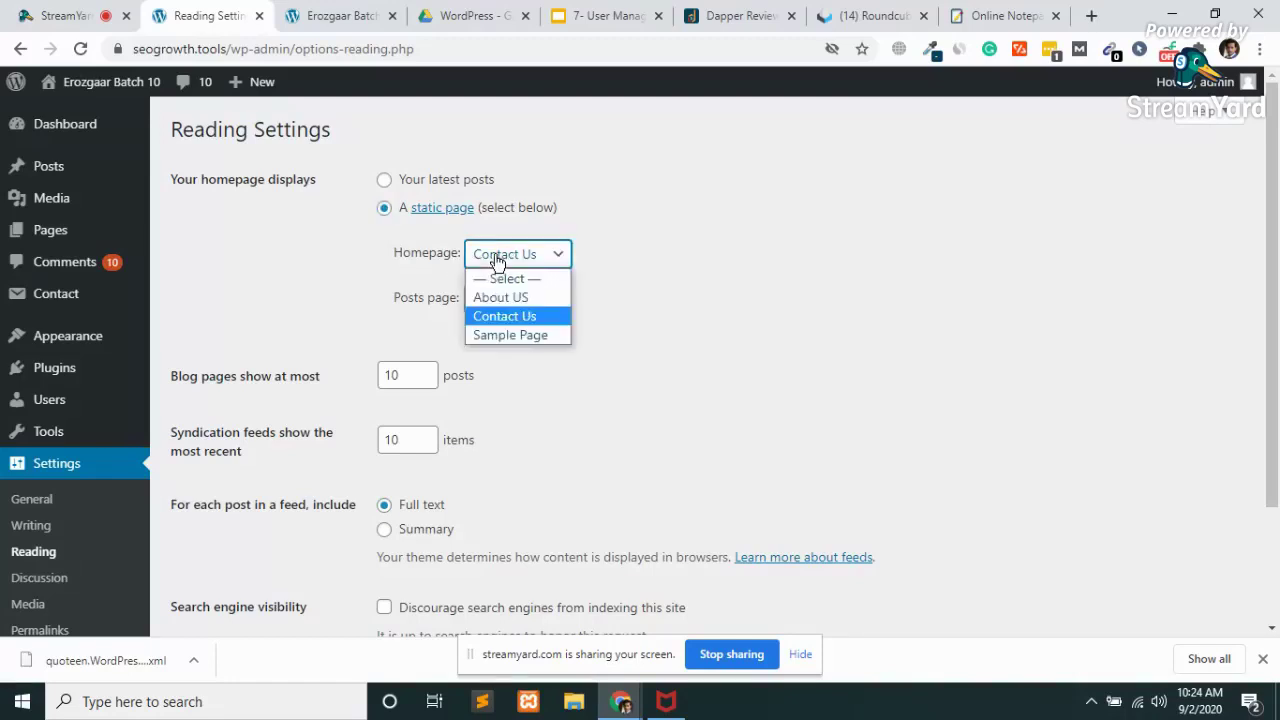
pyautogui.click(510, 297)
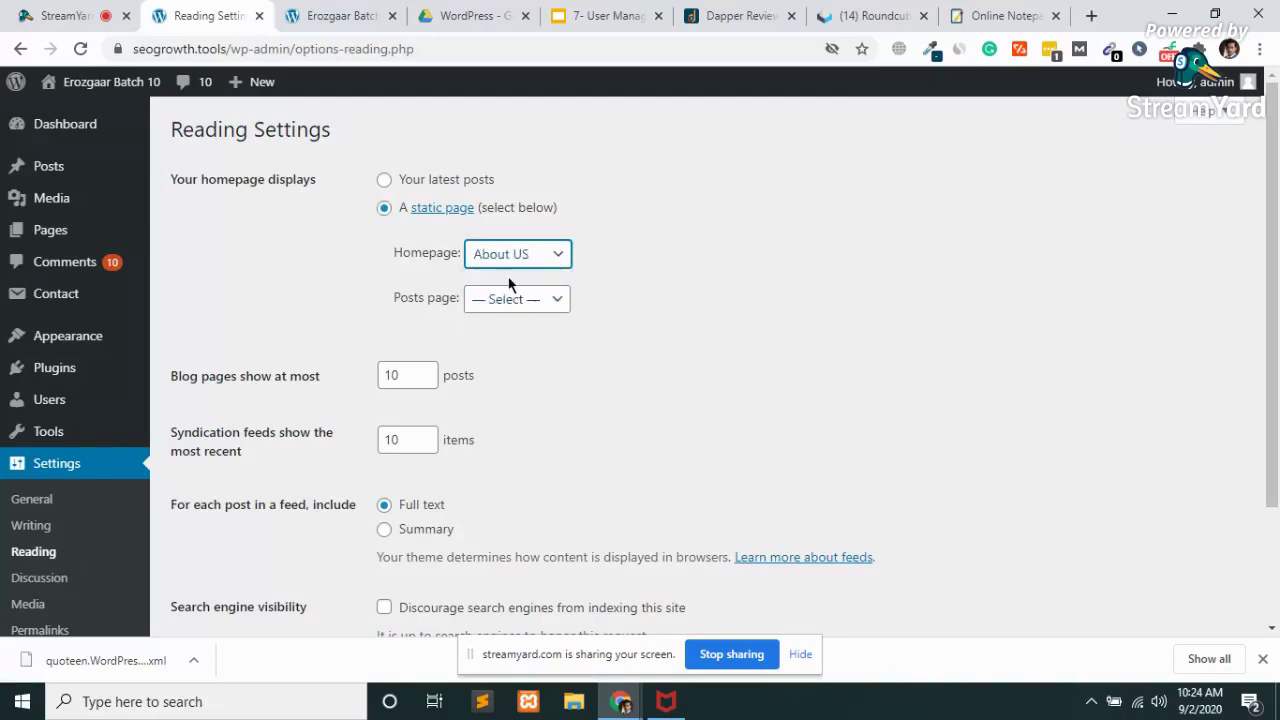
pyautogui.click(512, 255)
pyautogui.click(506, 318)
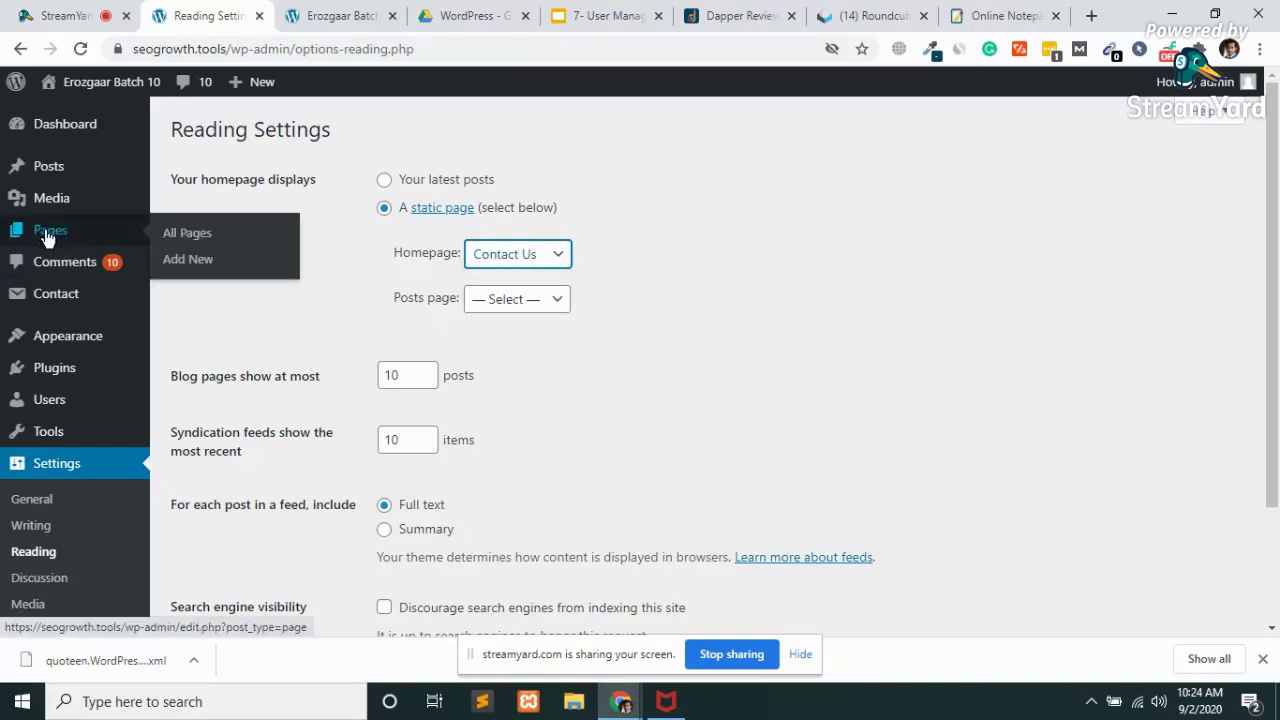
pyautogui.click(515, 266)
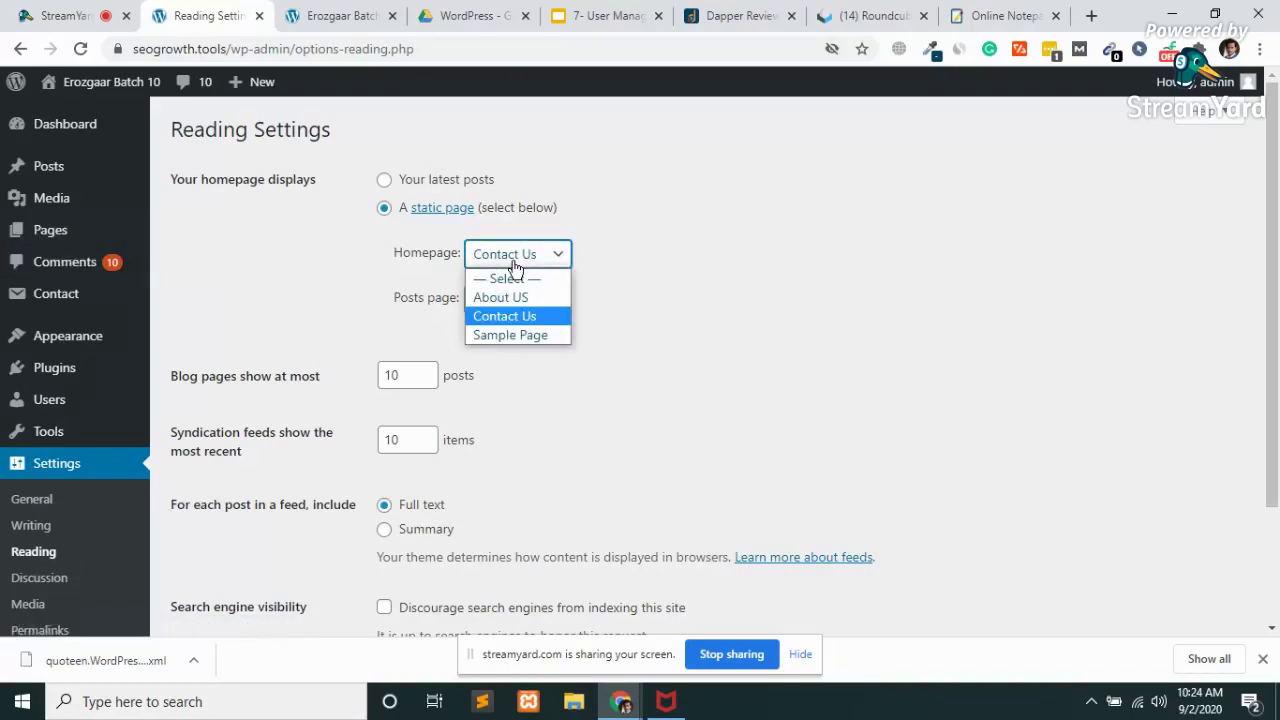
pyautogui.click(527, 317)
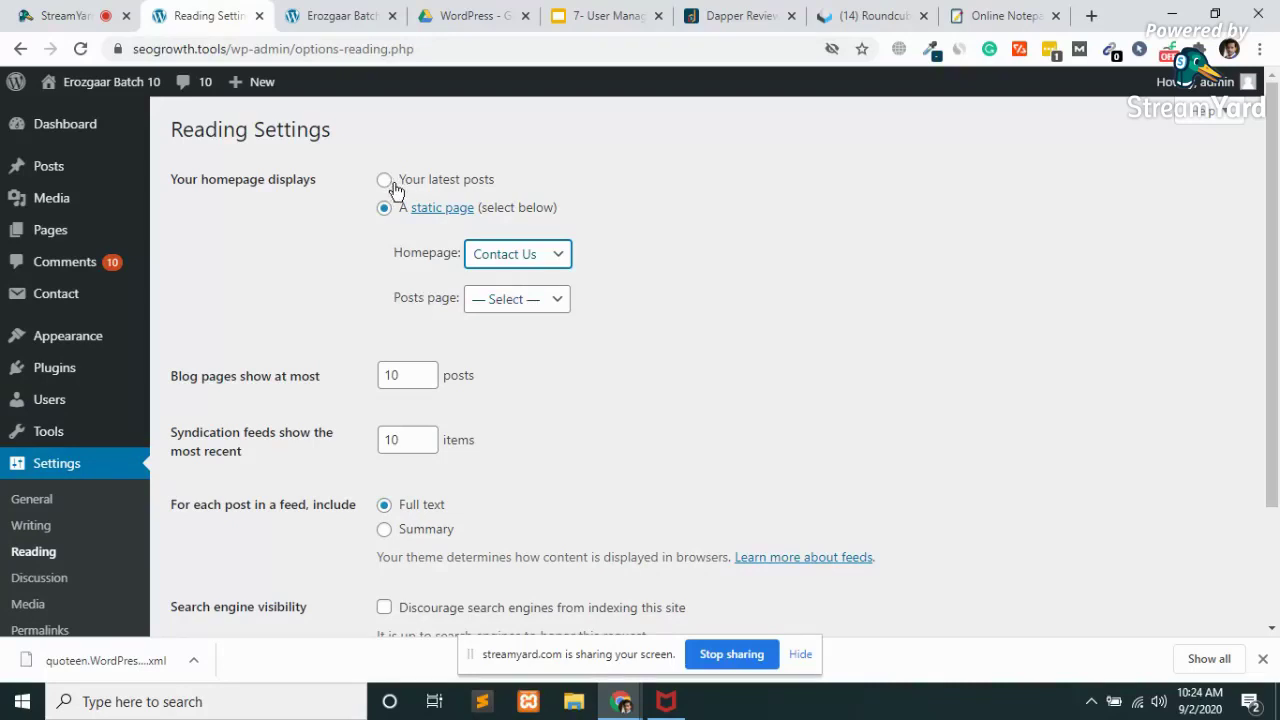
pyautogui.moveTo(125, 240)
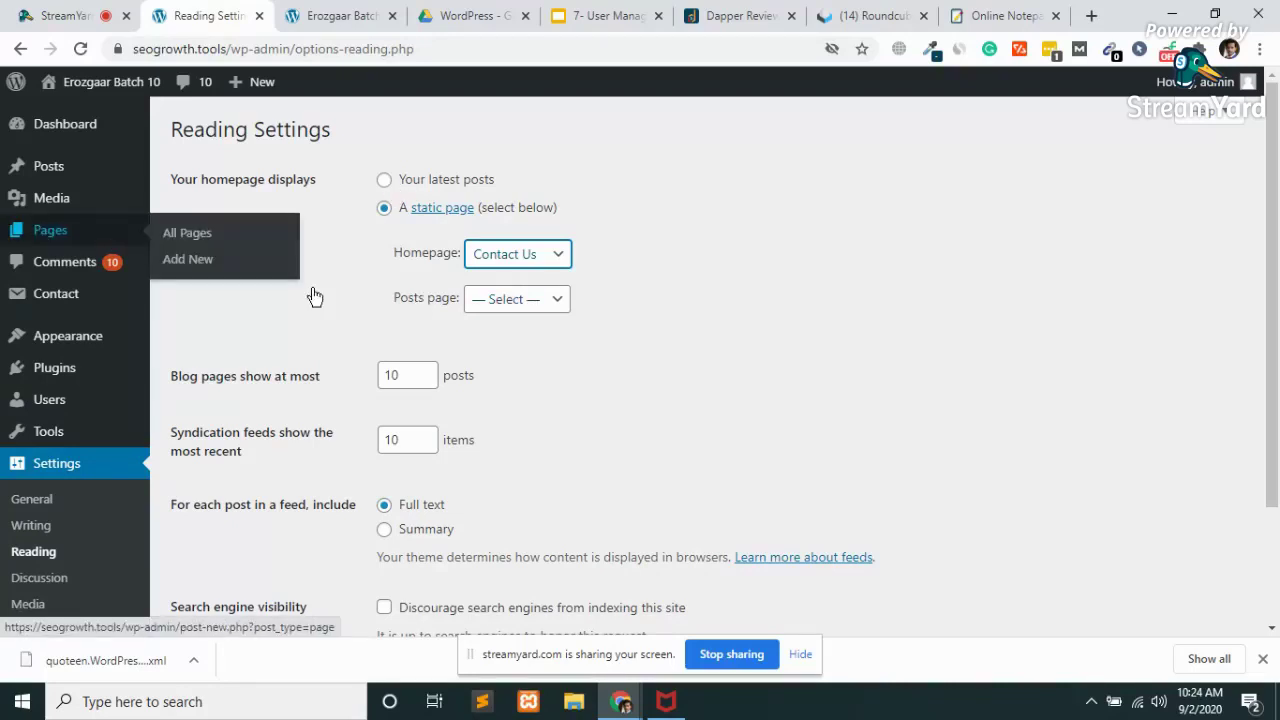
pyautogui.click(487, 305)
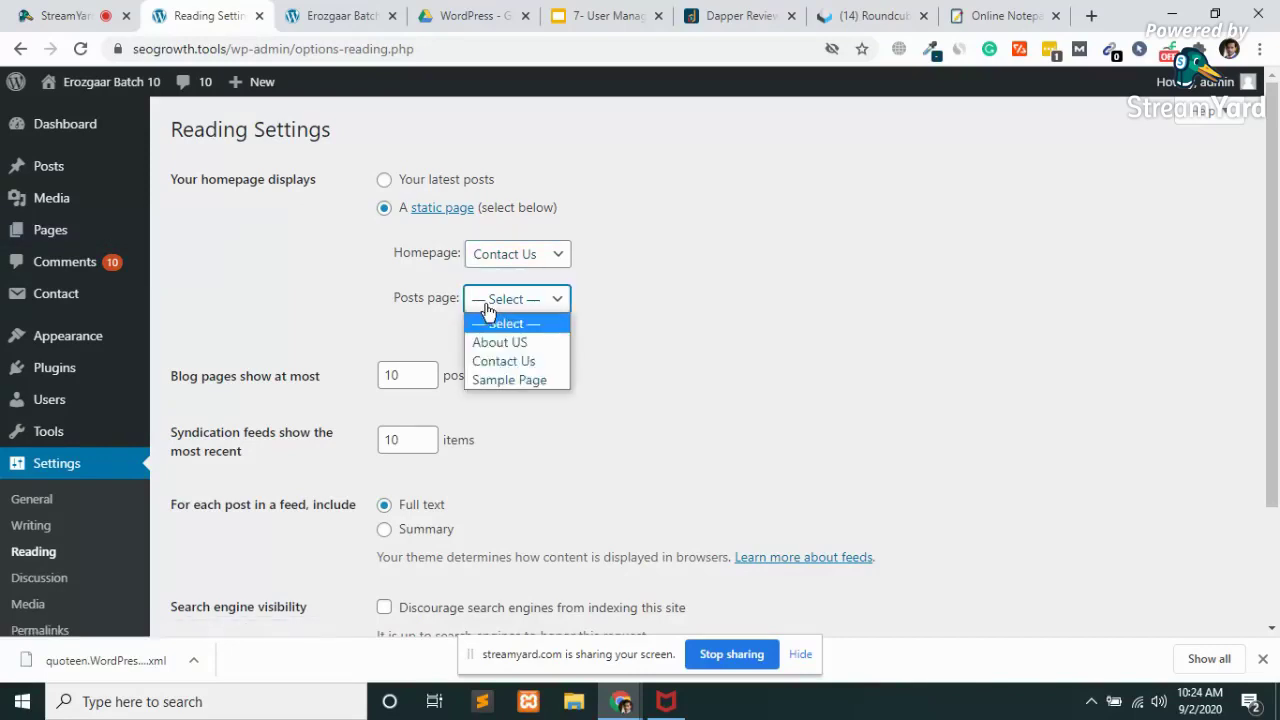
pyautogui.click(333, 293)
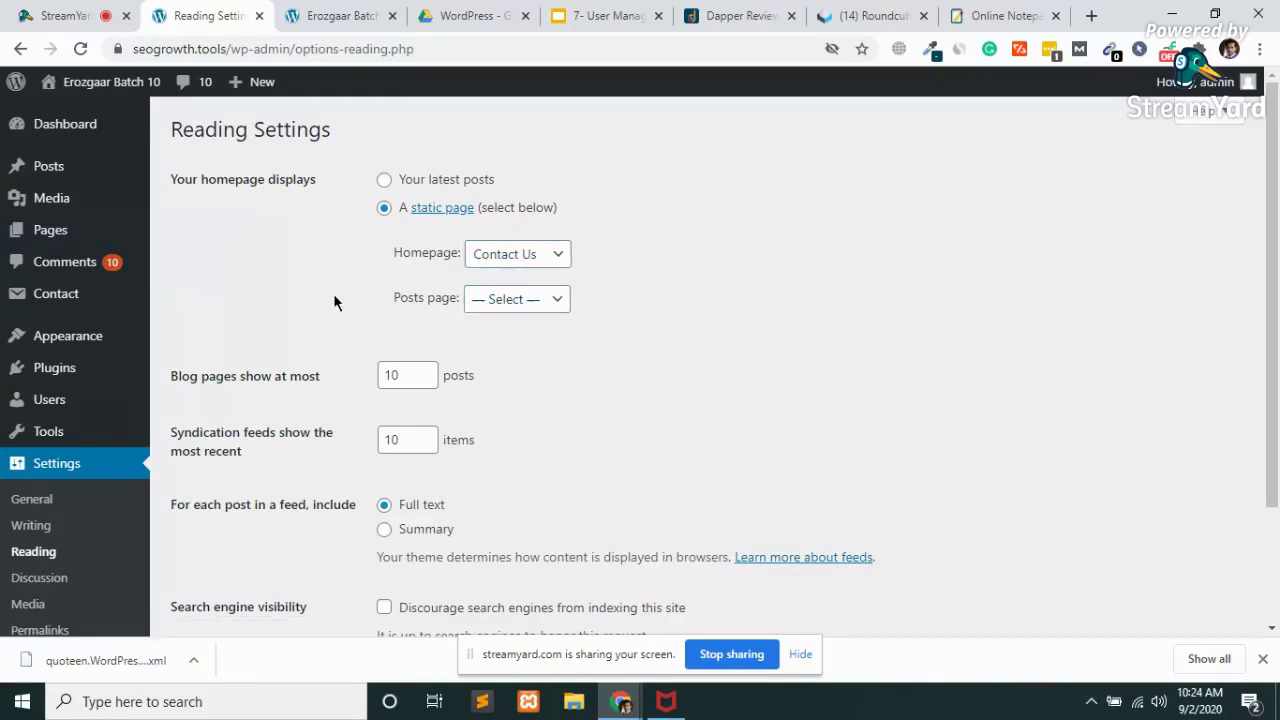
pyautogui.moveTo(72, 206)
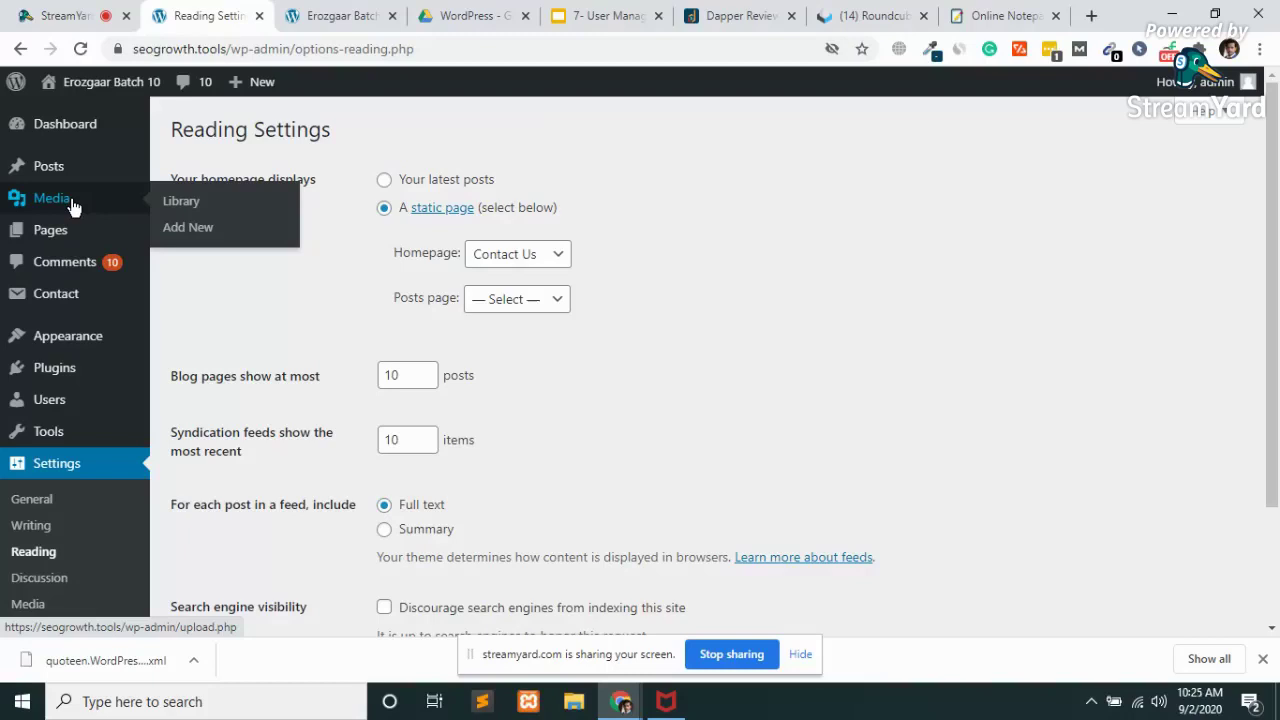
# Add a new page titled 'Blog' and publish it.
pyautogui.click(44, 234)
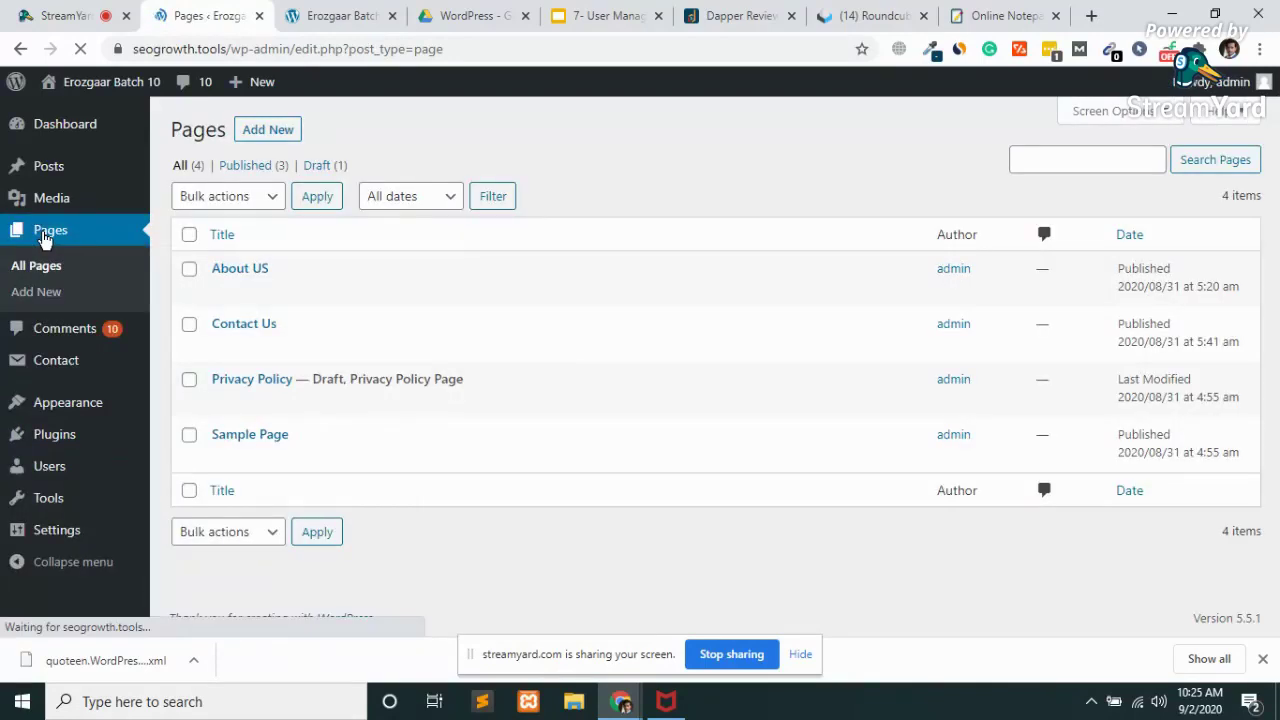
pyautogui.click(271, 135)
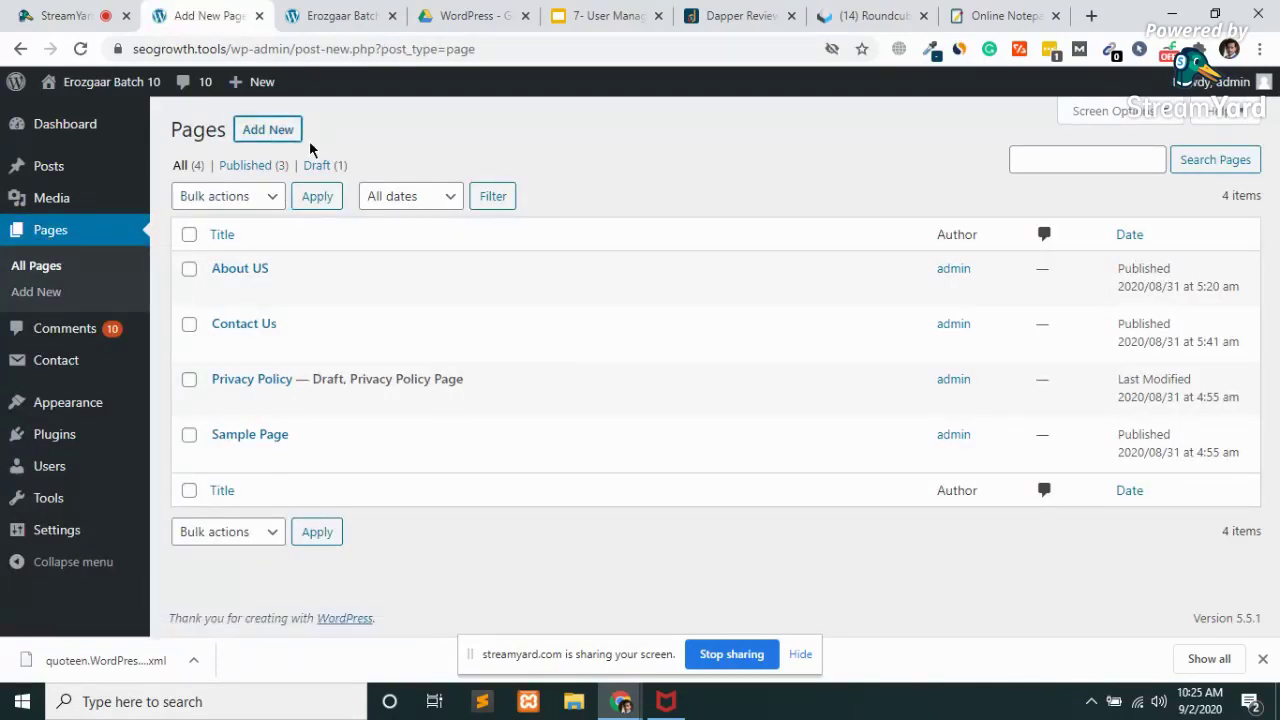
pyautogui.write('Blog')
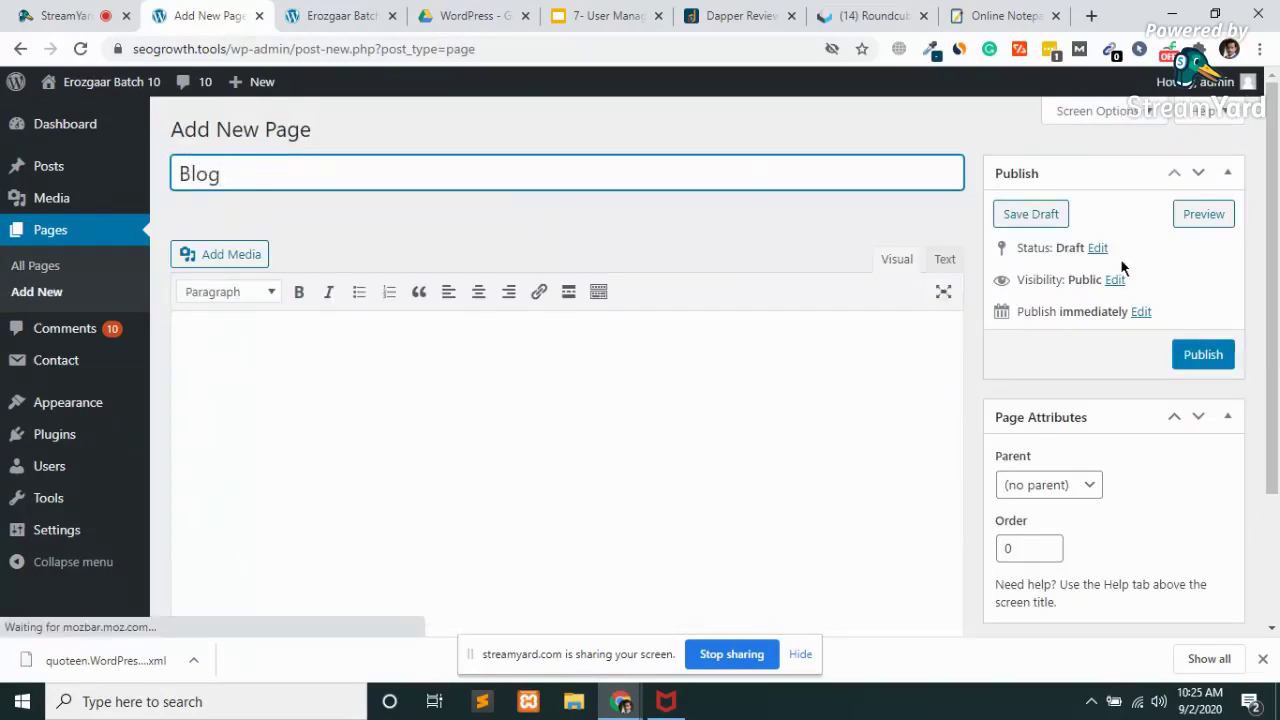
pyautogui.click(1203, 355)
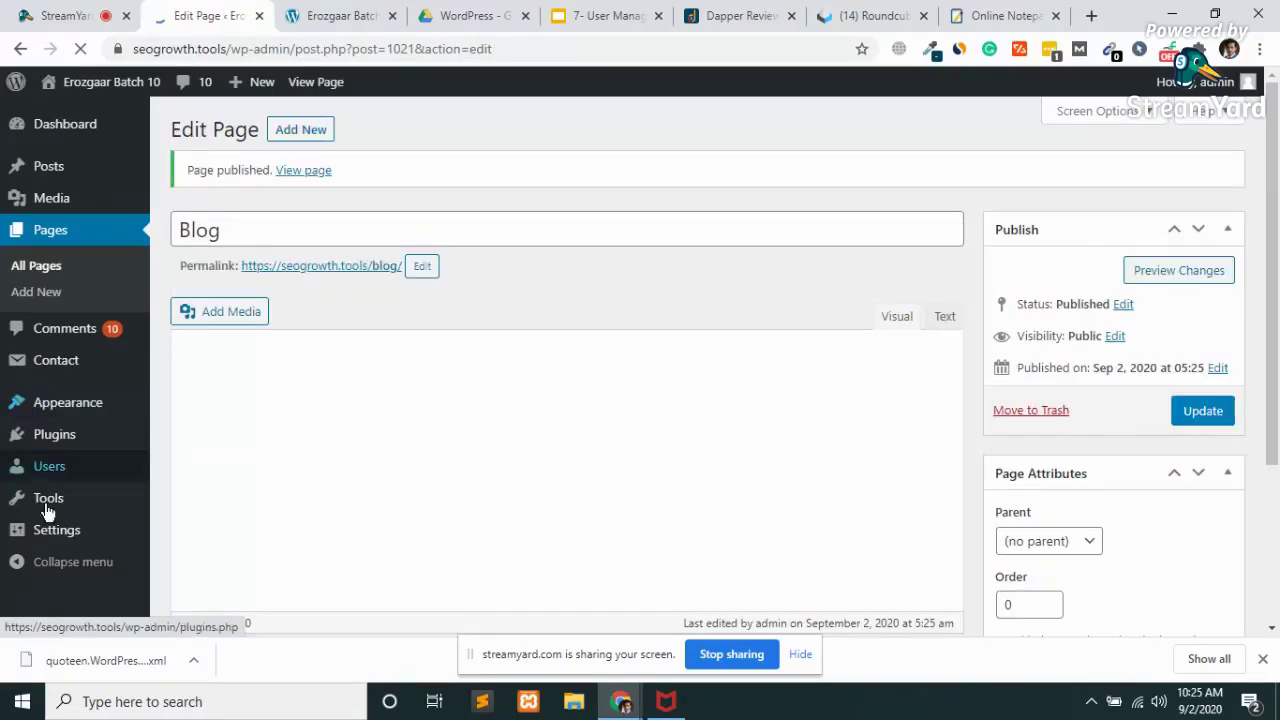
pyautogui.moveTo(29, 531)
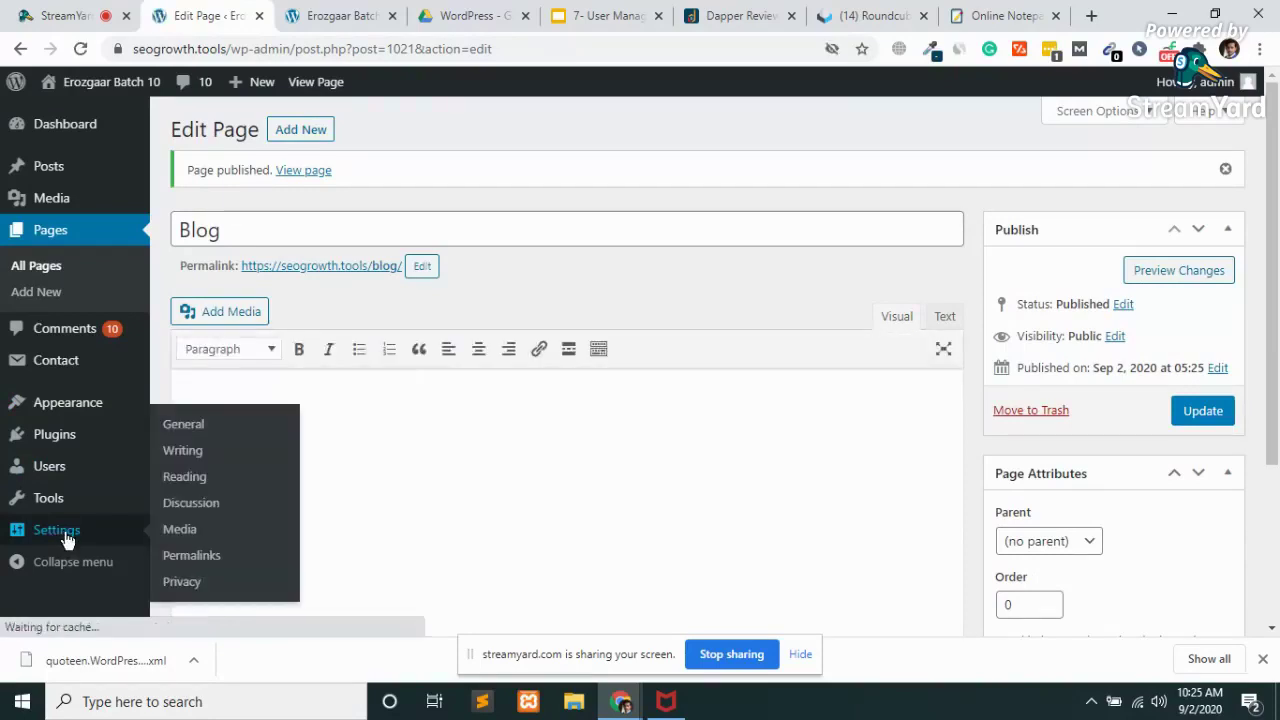
# In Reading settings, make the homepage a static page with Blog as the posts page.
pyautogui.click(178, 479)
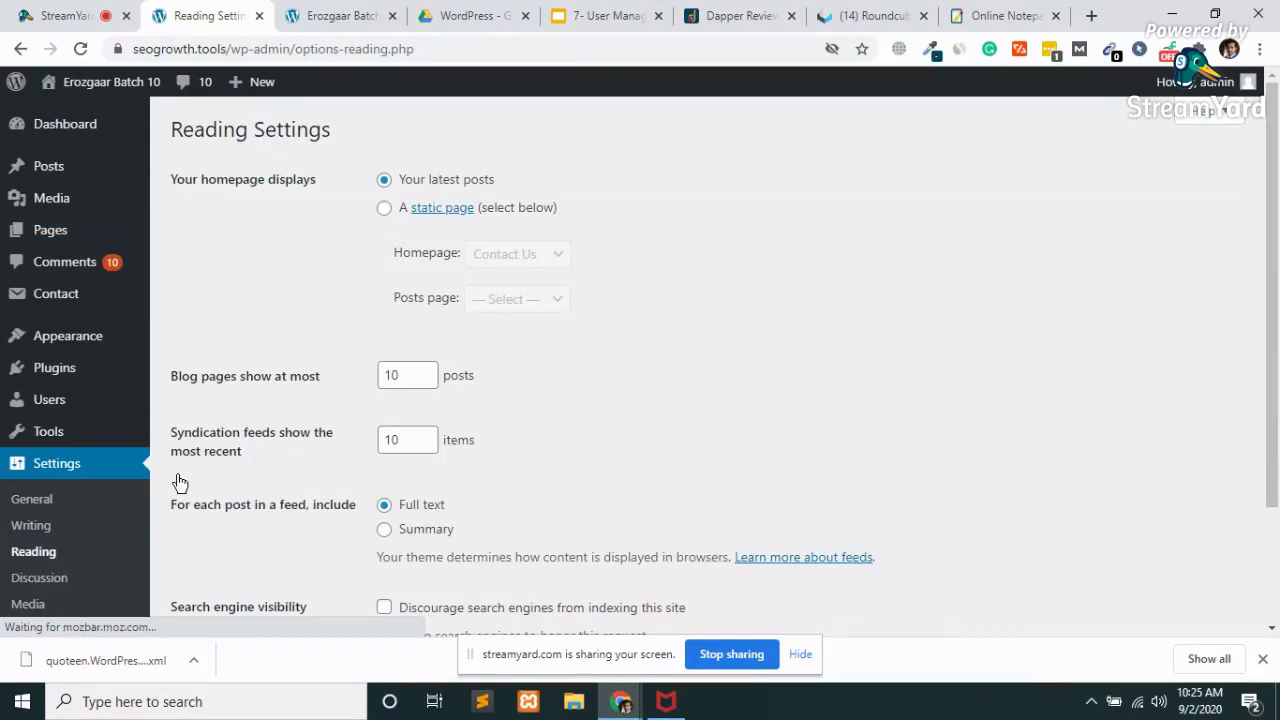
pyautogui.click(383, 209)
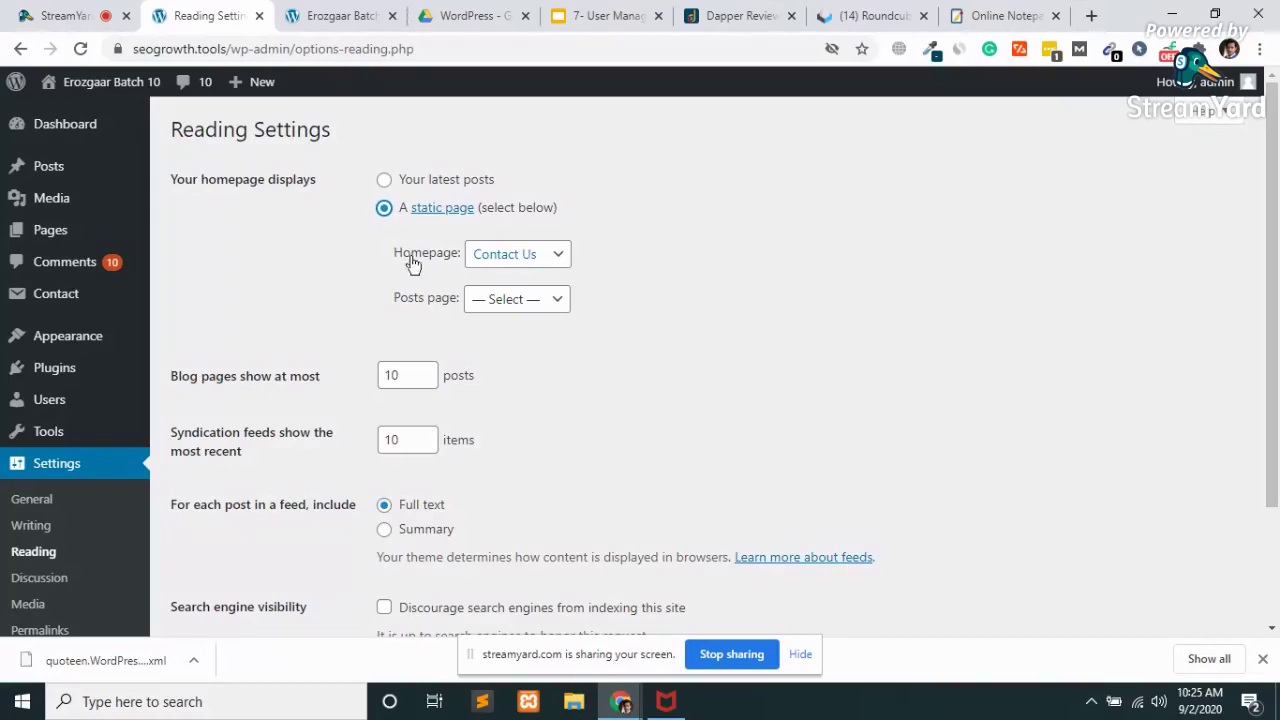
pyautogui.click(533, 304)
pyautogui.click(527, 362)
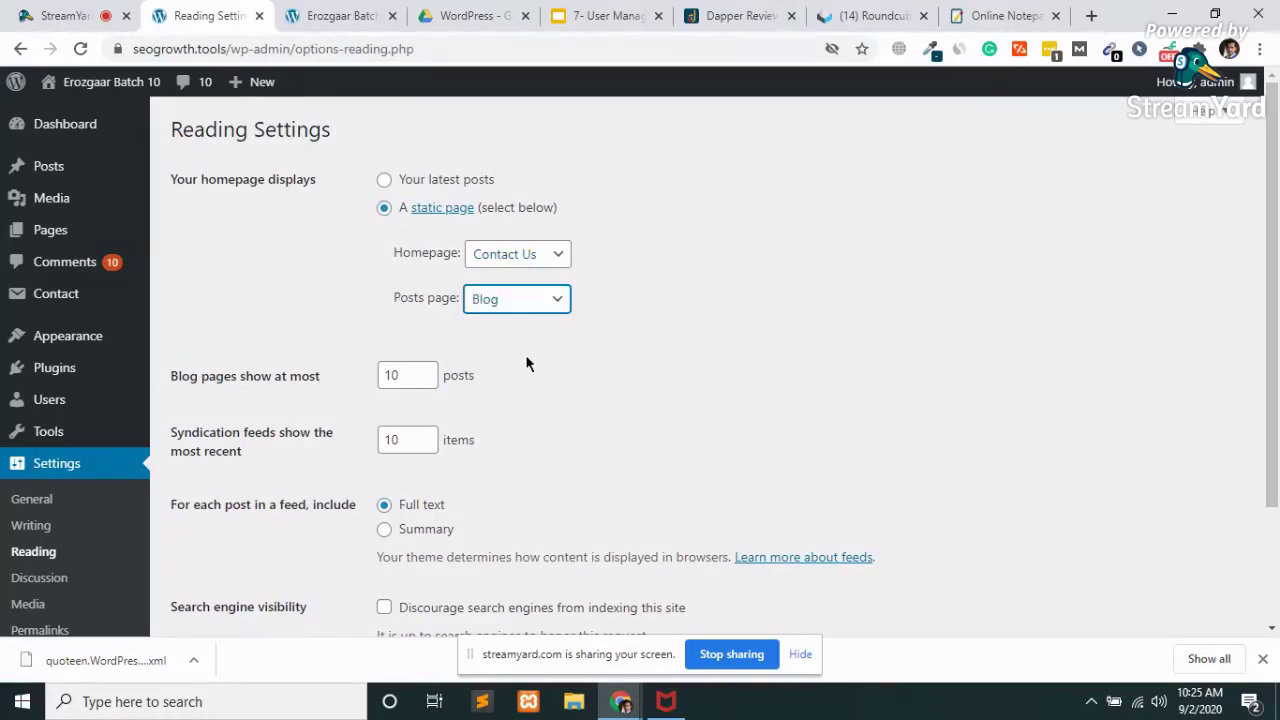
pyautogui.click(514, 299)
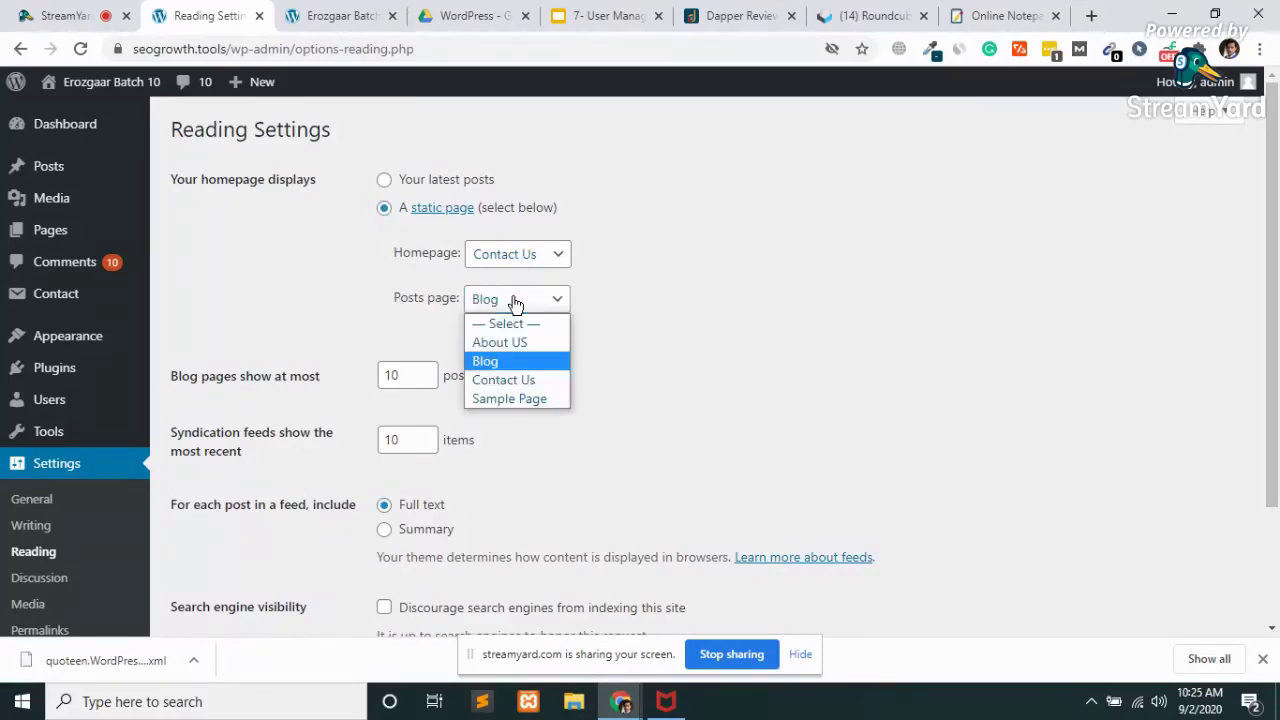
pyautogui.click(512, 362)
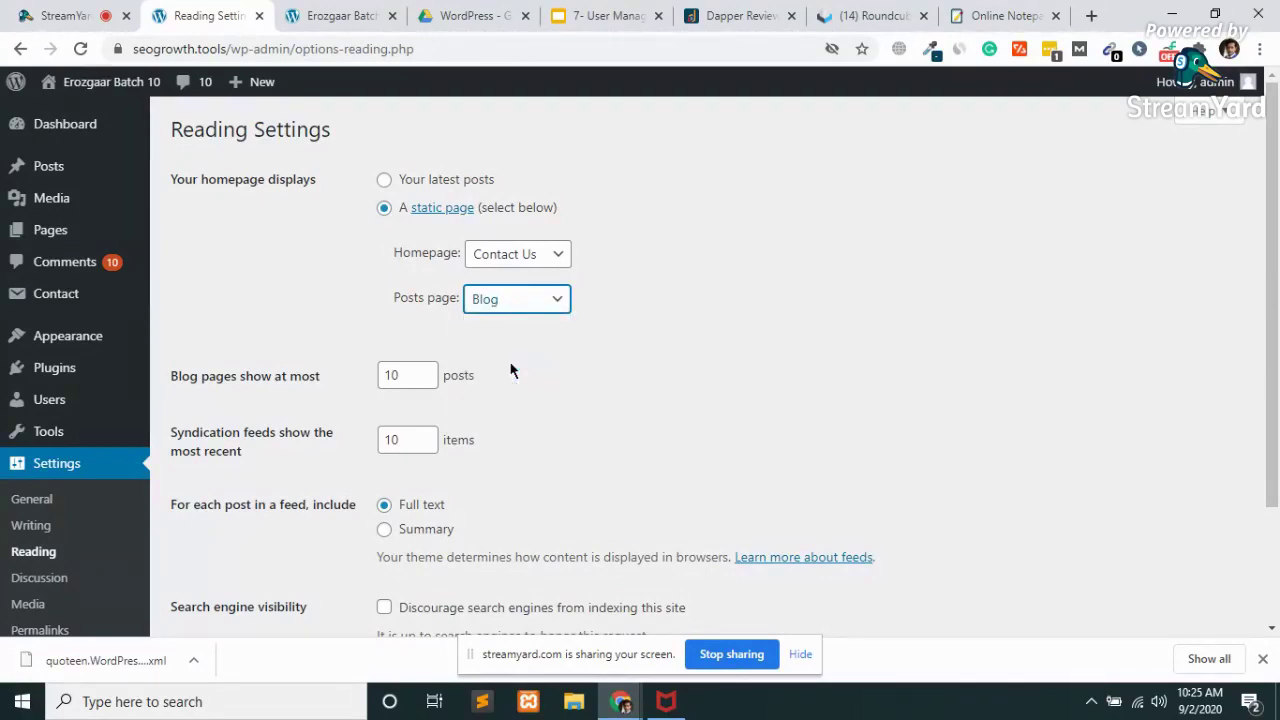
pyautogui.click(497, 389)
# Save the Reading settings and switch to the live site tab.
pyautogui.scroll(-3, 395, 454)
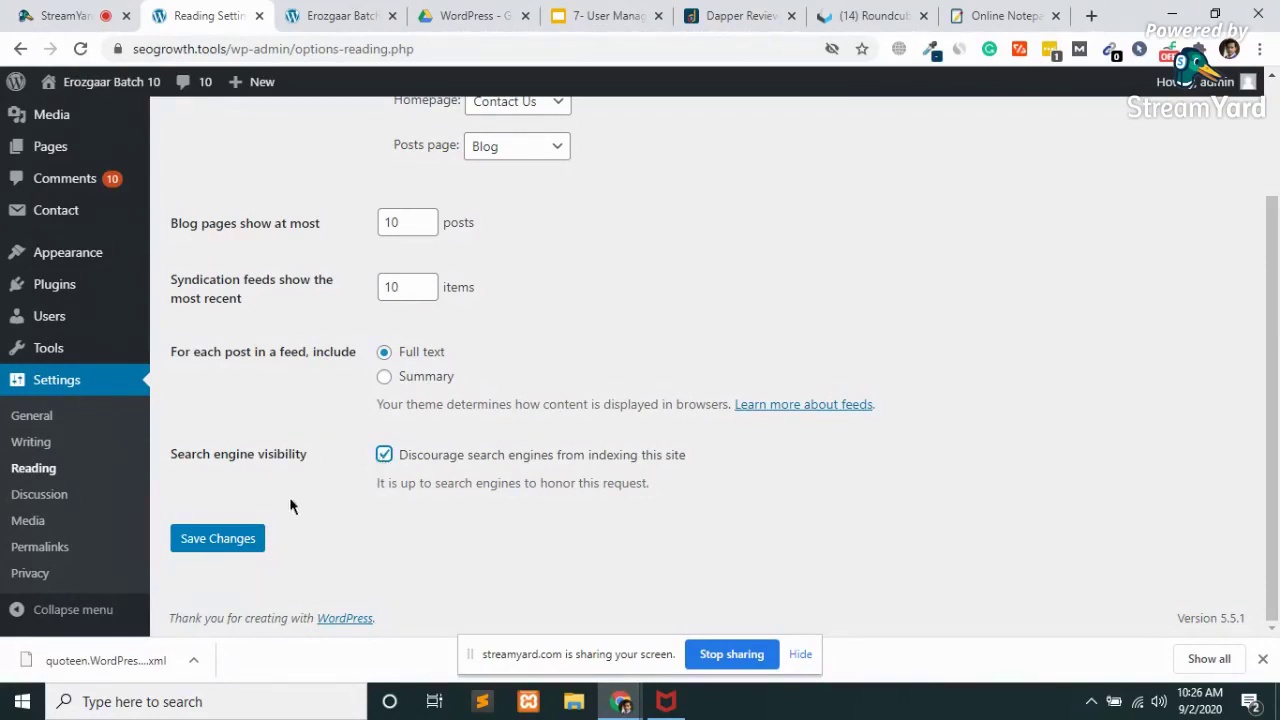
pyautogui.click(224, 541)
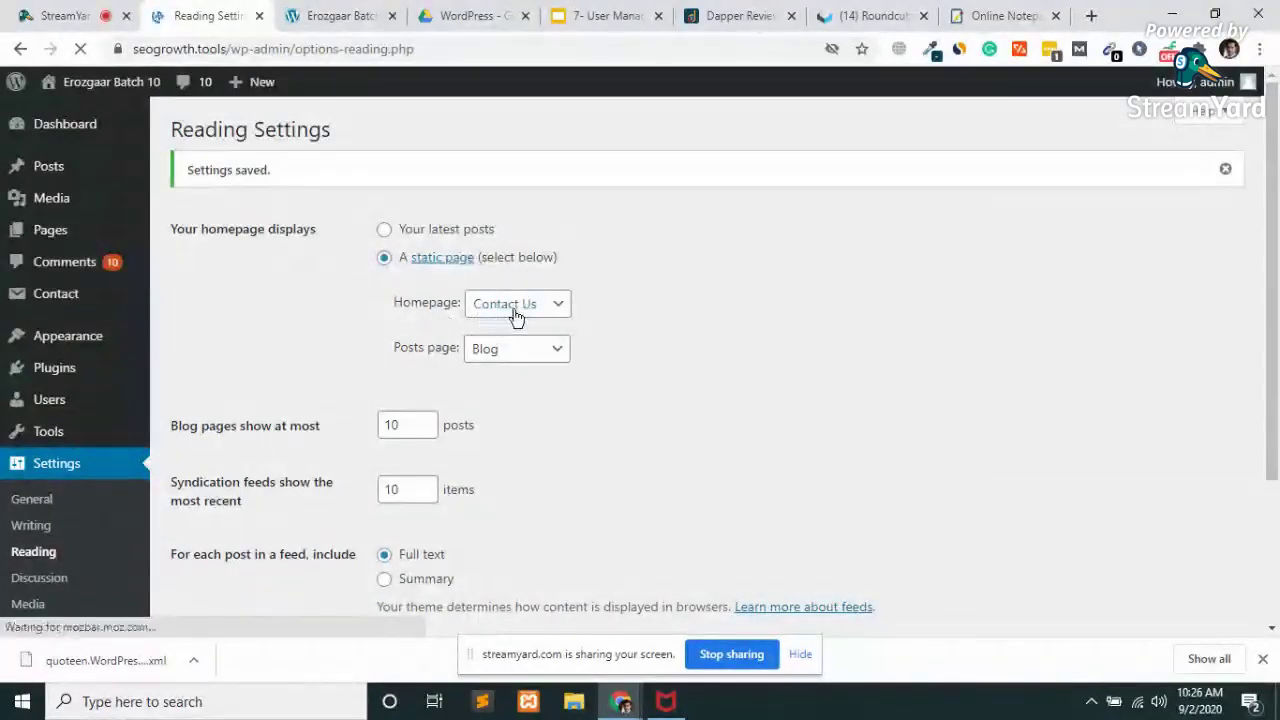
pyautogui.click(340, 16)
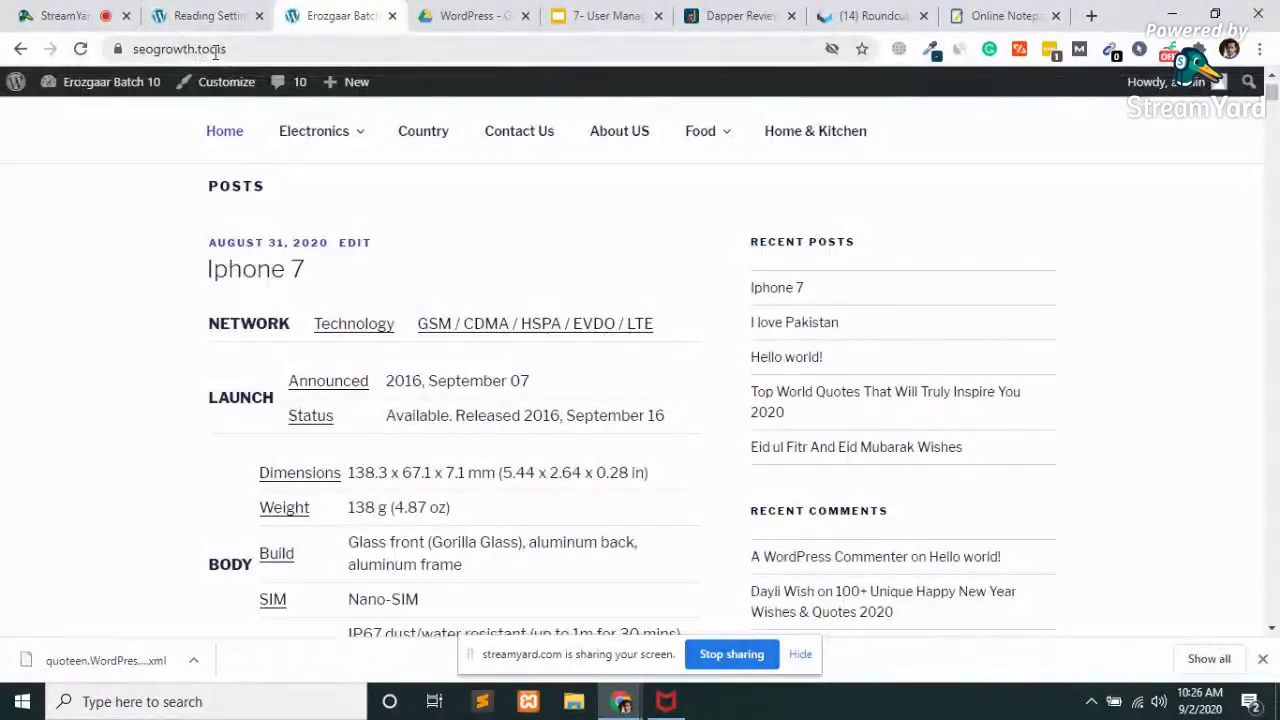
# Reload the live site and scroll through the new Contact Us homepage with its contact form.
pyautogui.click(80, 49)
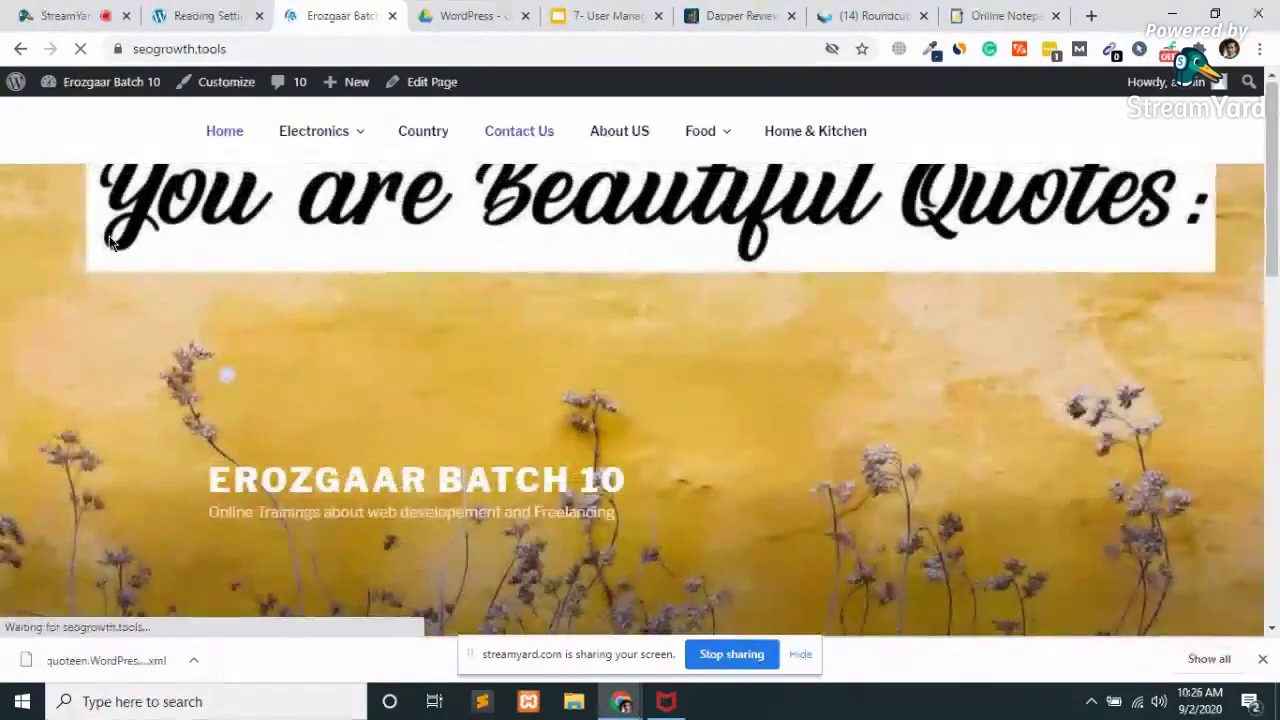
pyautogui.scroll(-6, 110, 242)
pyautogui.scroll(1, 654, 316)
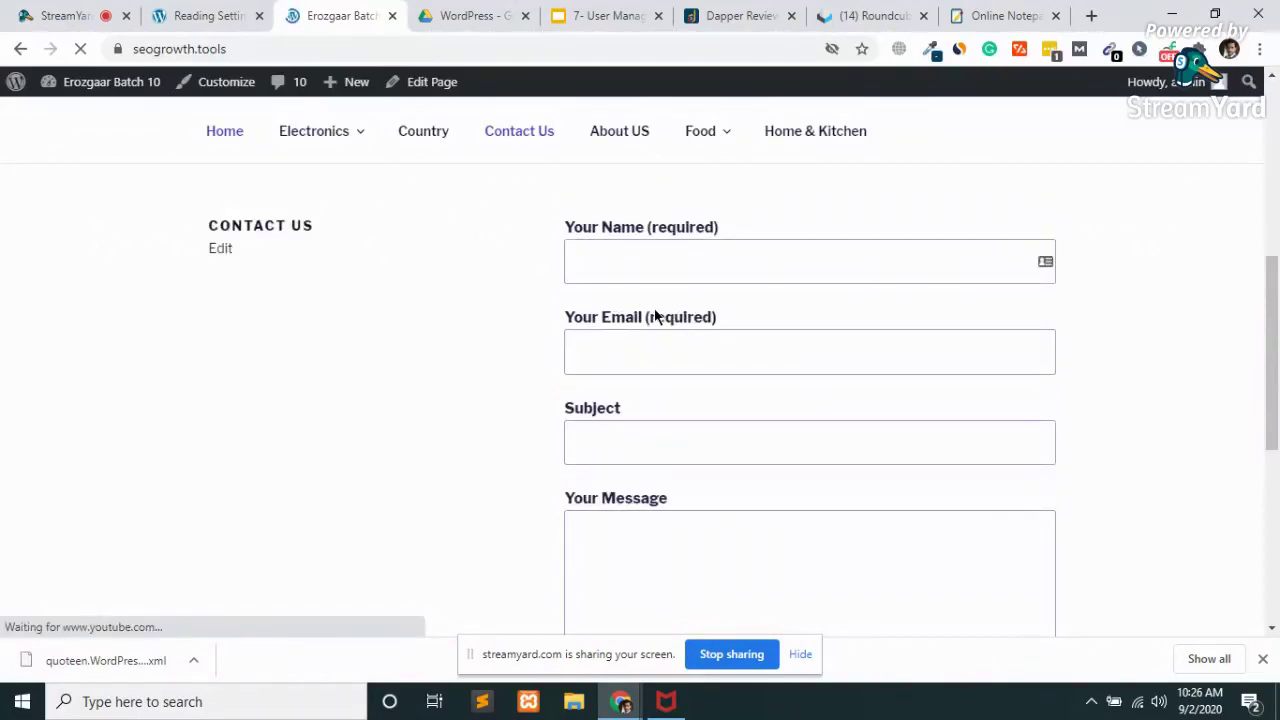
pyautogui.scroll(2, 654, 316)
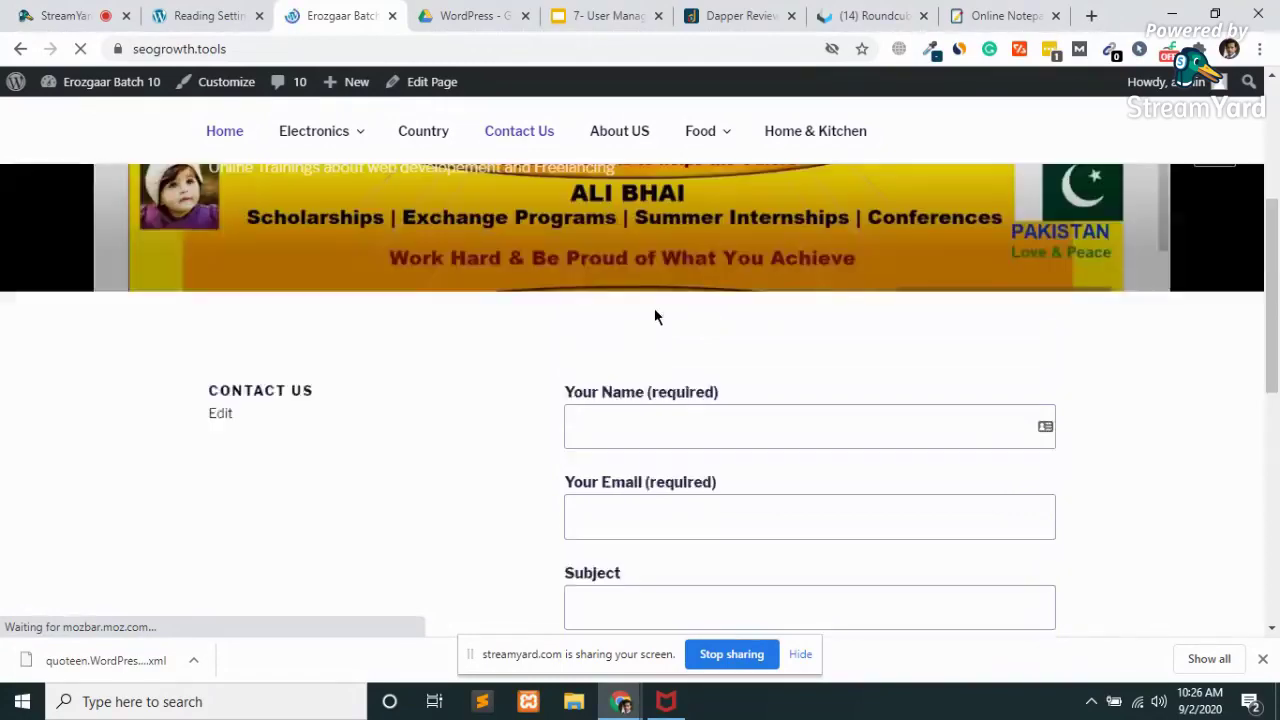
pyautogui.scroll(3, 654, 316)
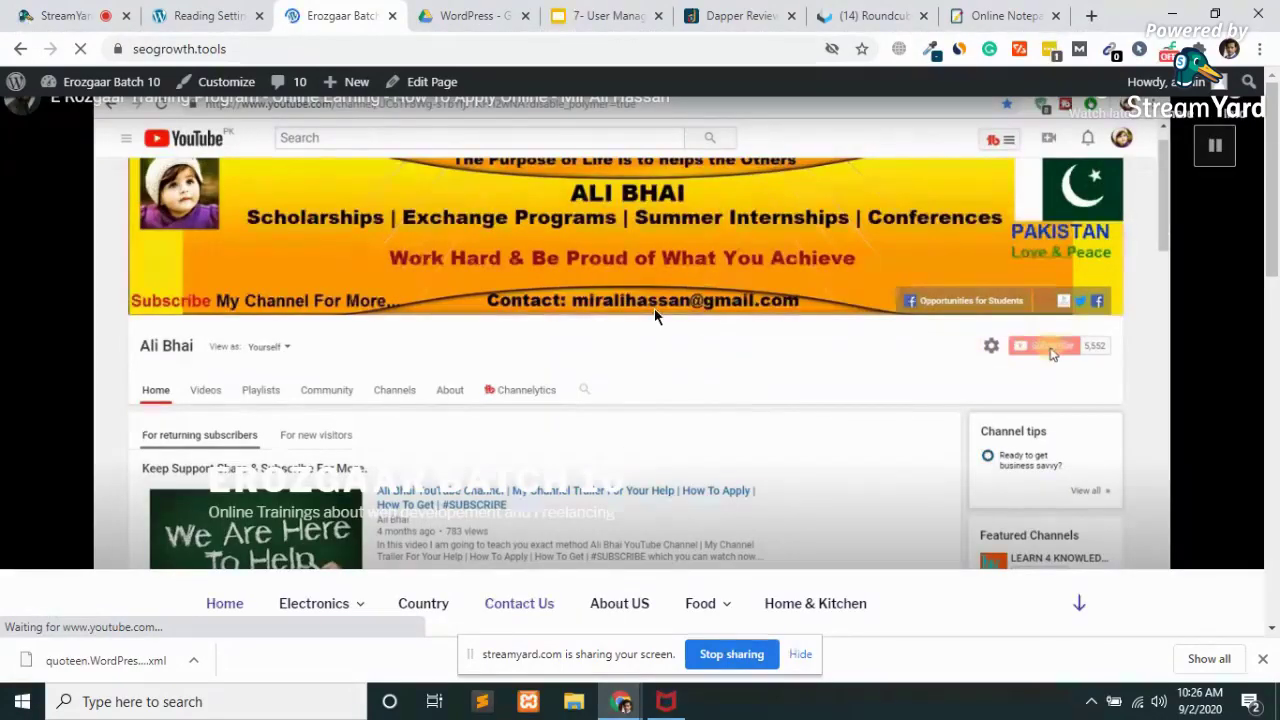
pyautogui.scroll(-5, 585, 441)
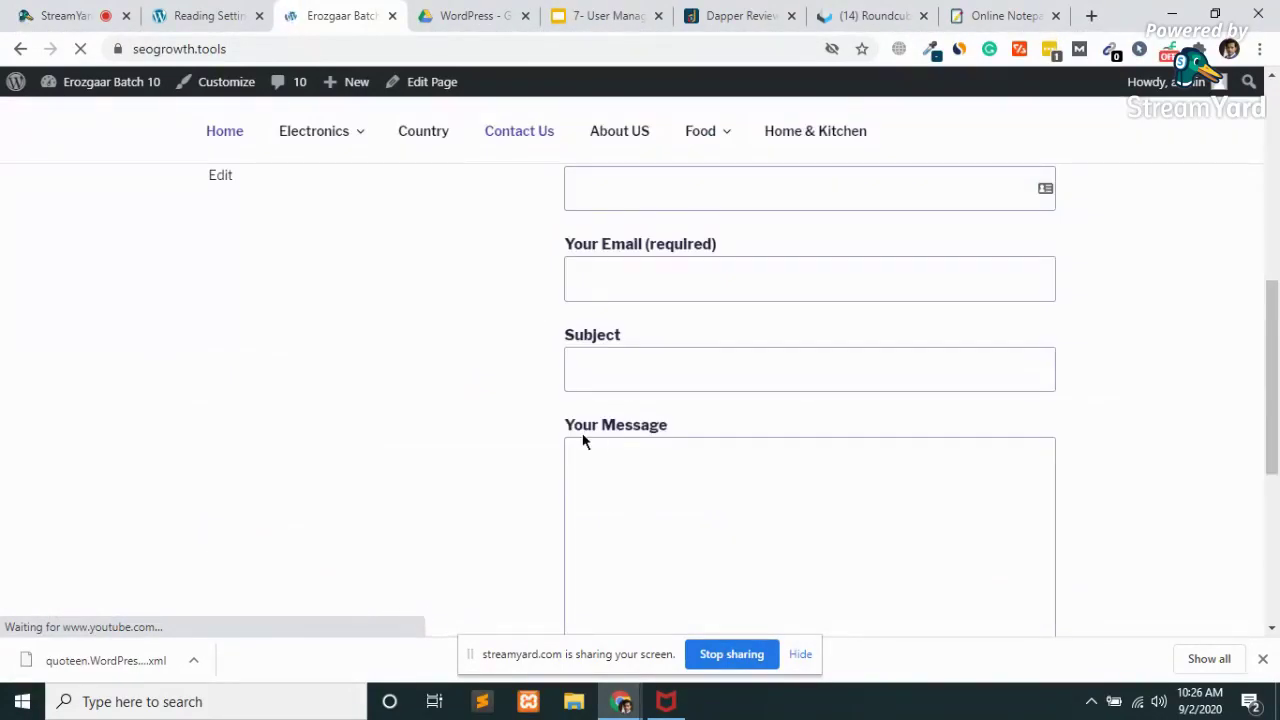
# Load the site URL with /blog appended and scroll through posts like Iphone 7 and I love Pakistan.
pyautogui.click(280, 47)
pyautogui.click(280, 48)
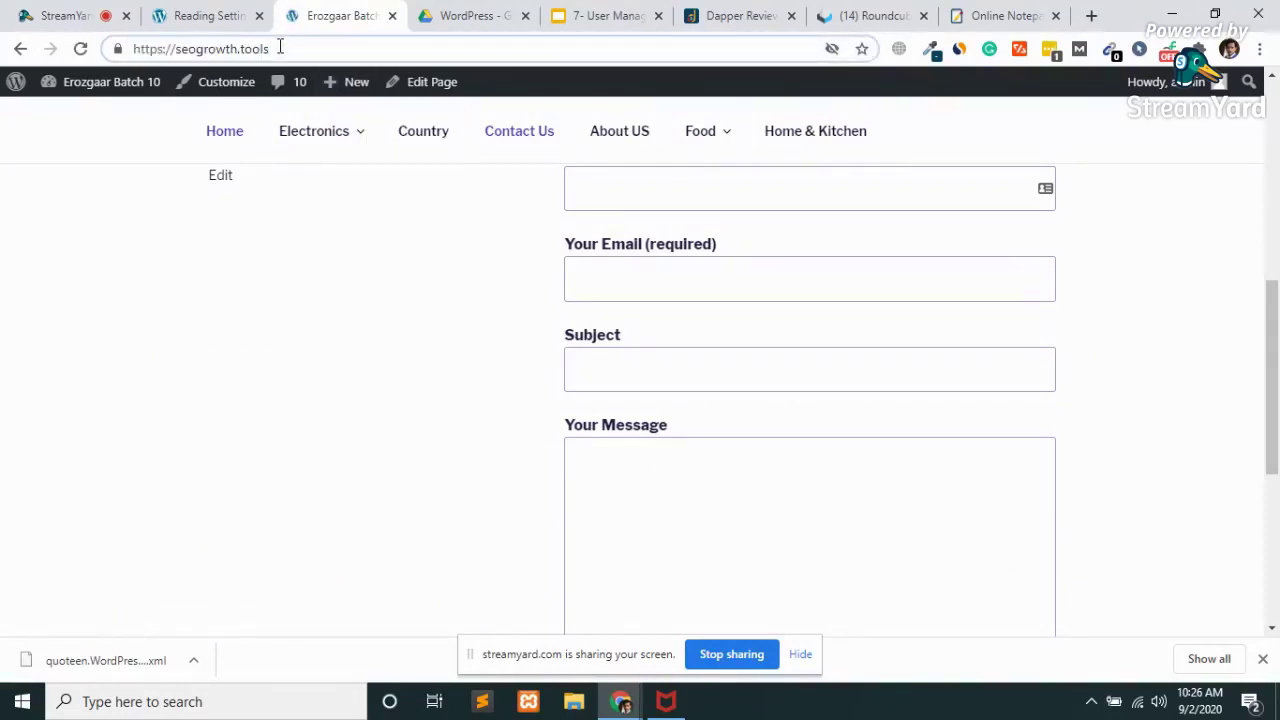
pyautogui.write('/blog')
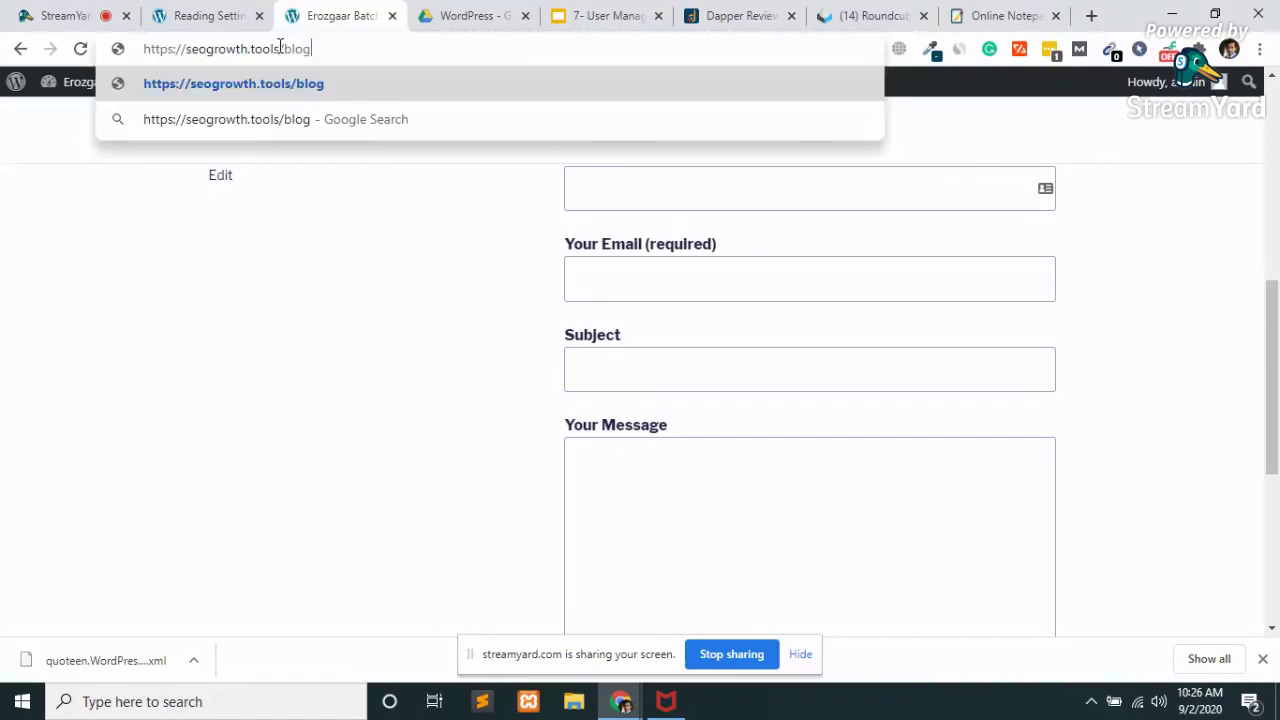
pyautogui.press('Return')
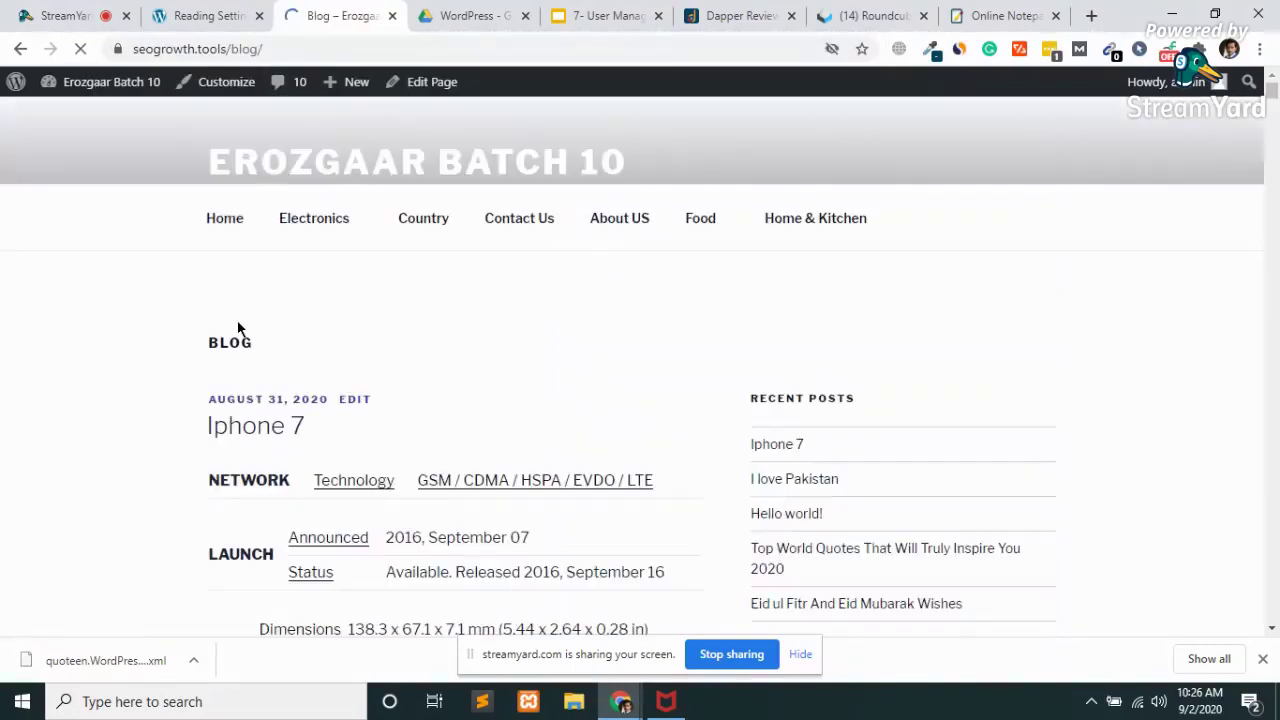
pyautogui.scroll(-8, 67, 545)
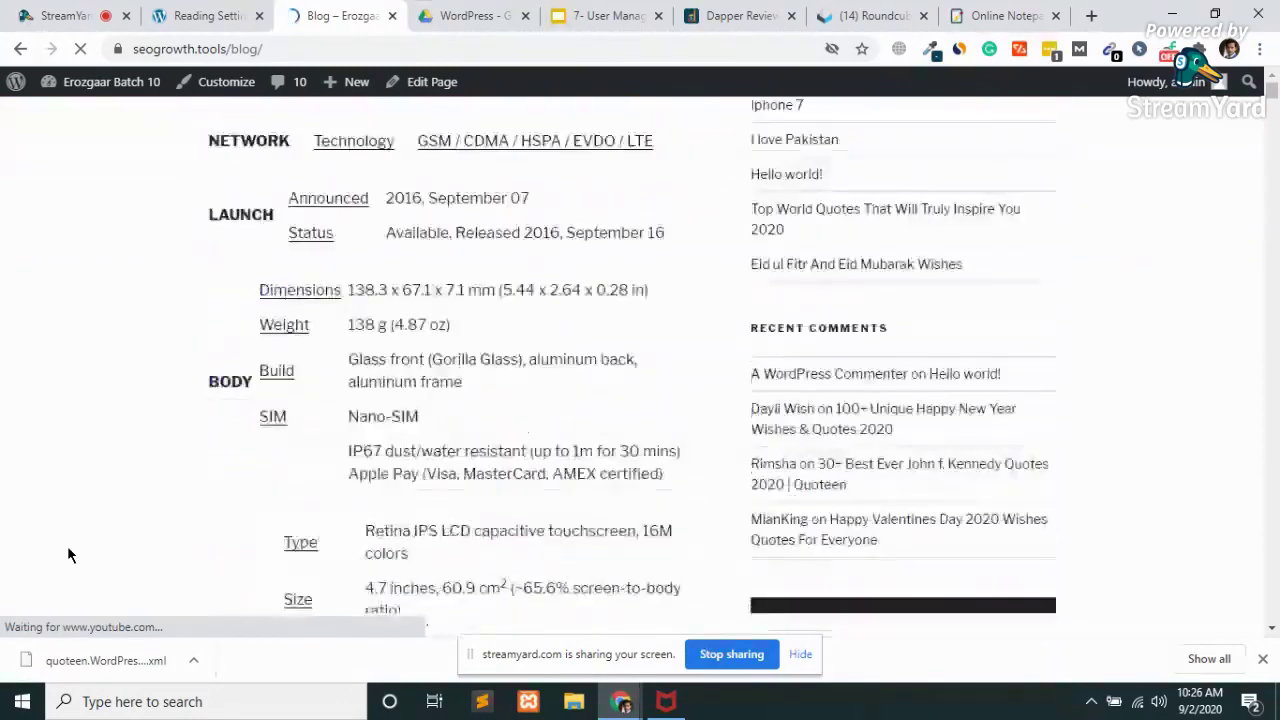
pyautogui.scroll(-1, 291, 539)
pyautogui.scroll(-5, 293, 548)
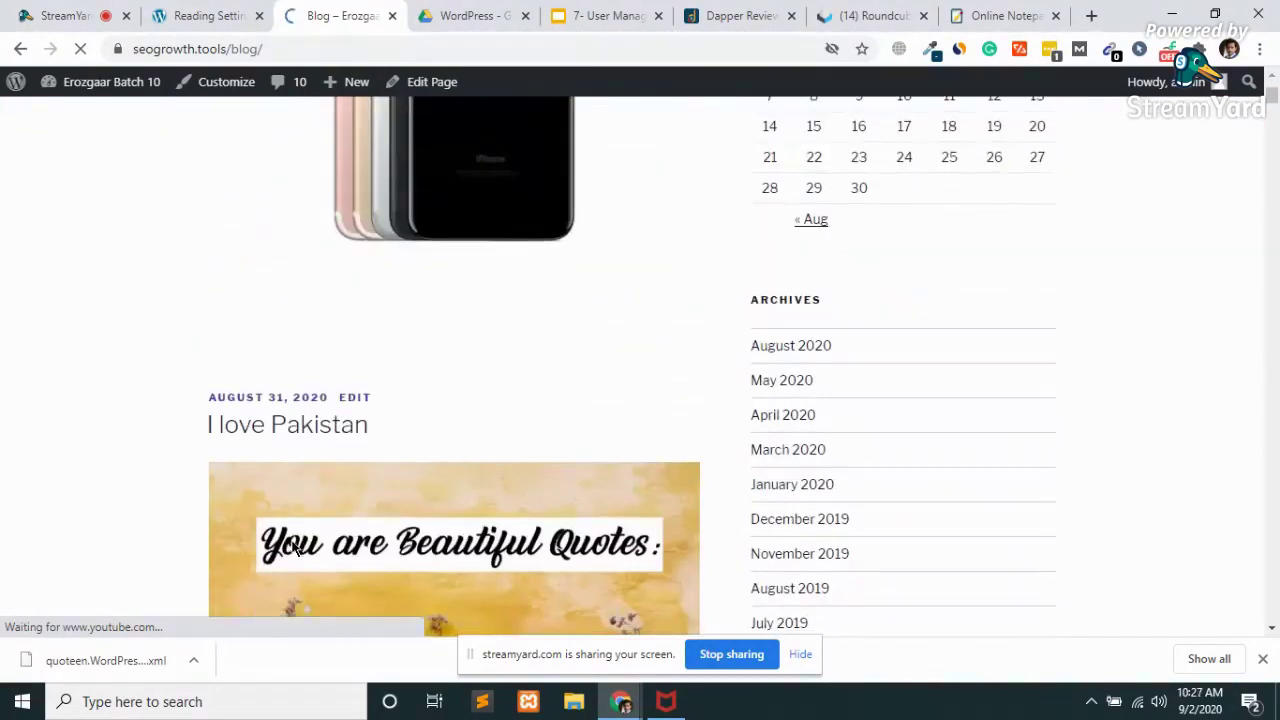
pyautogui.scroll(-4, 306, 448)
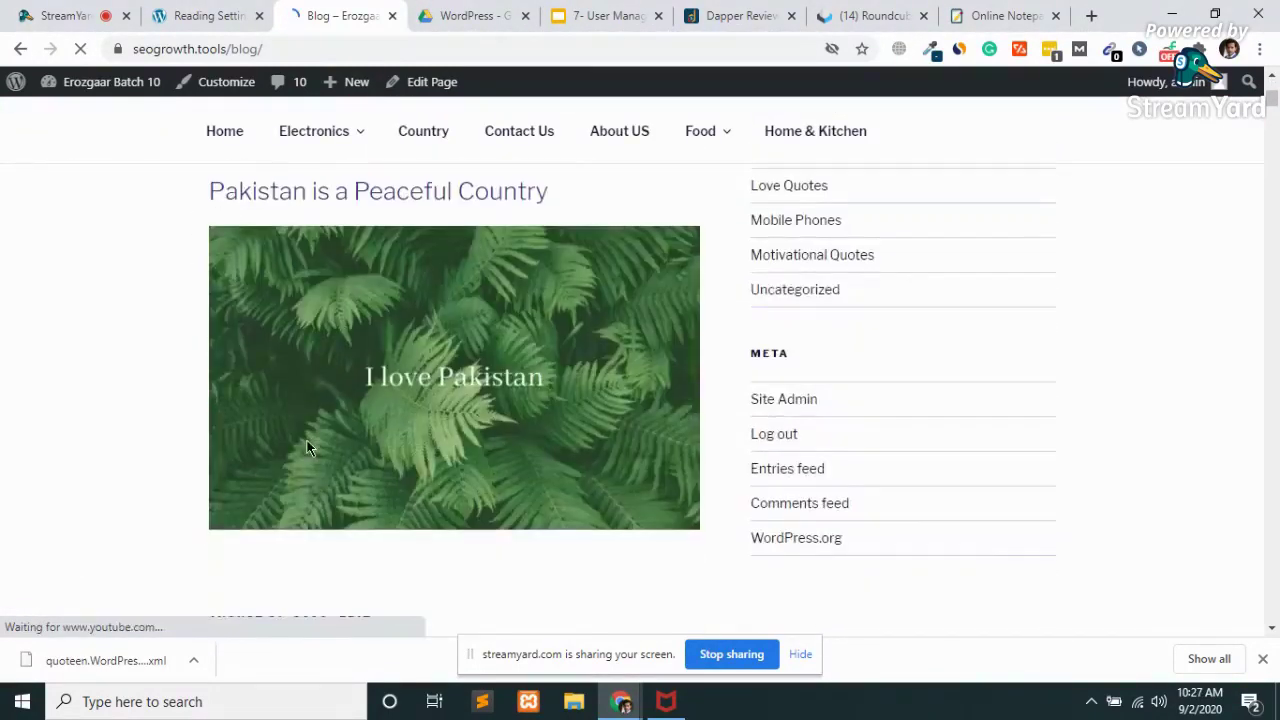
pyautogui.scroll(8, 309, 449)
# In Appearance > Menus, add the Blog page from Pages to the Main Menu and save it.
pyautogui.click(221, 12)
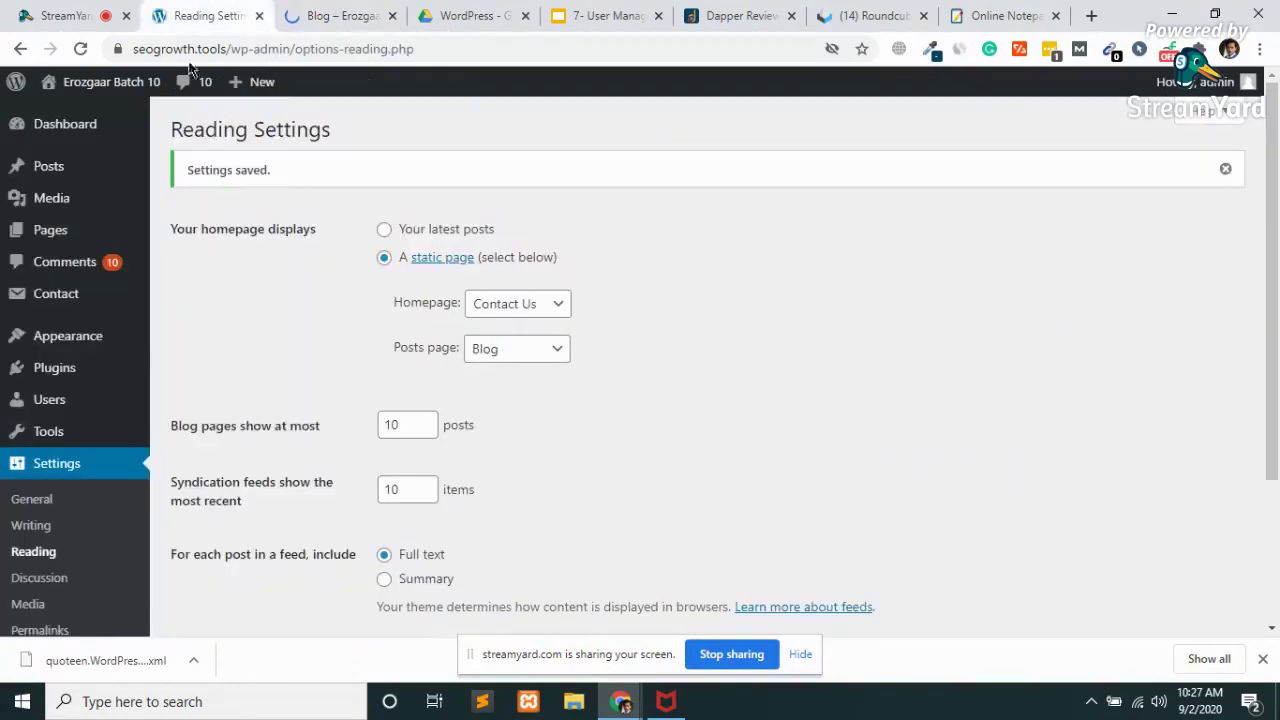
pyautogui.moveTo(80, 340)
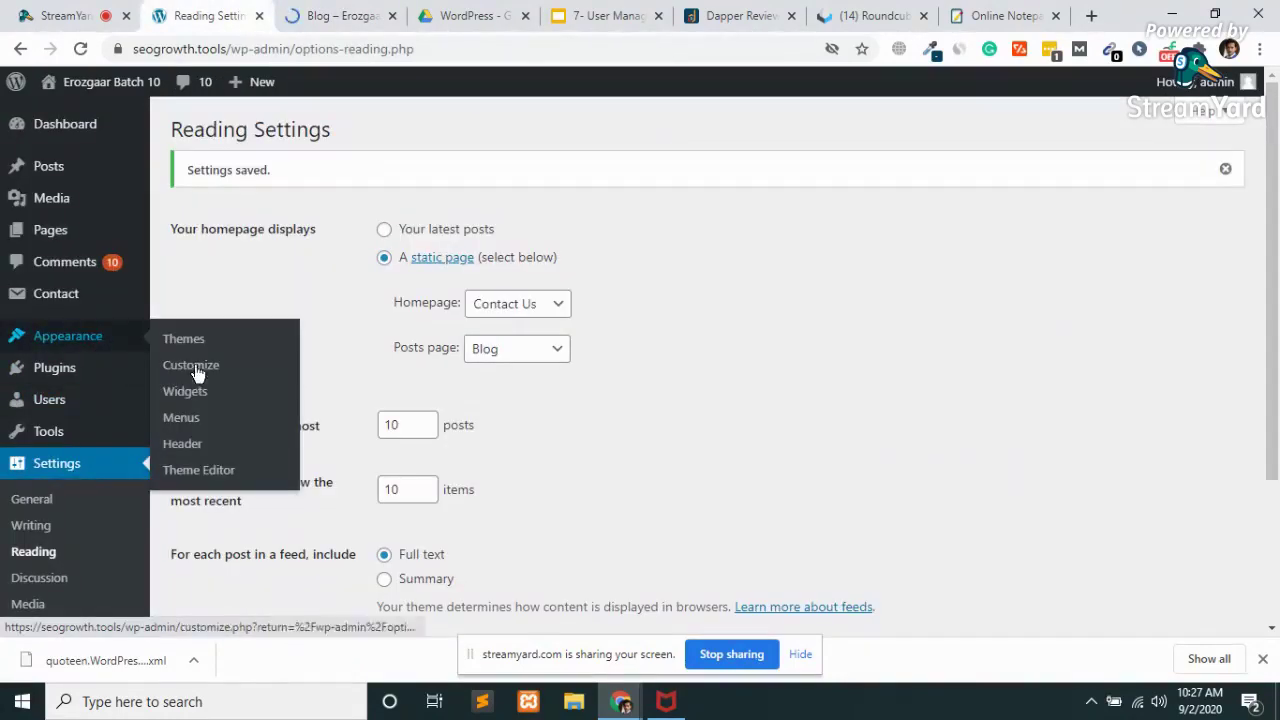
pyautogui.click(186, 424)
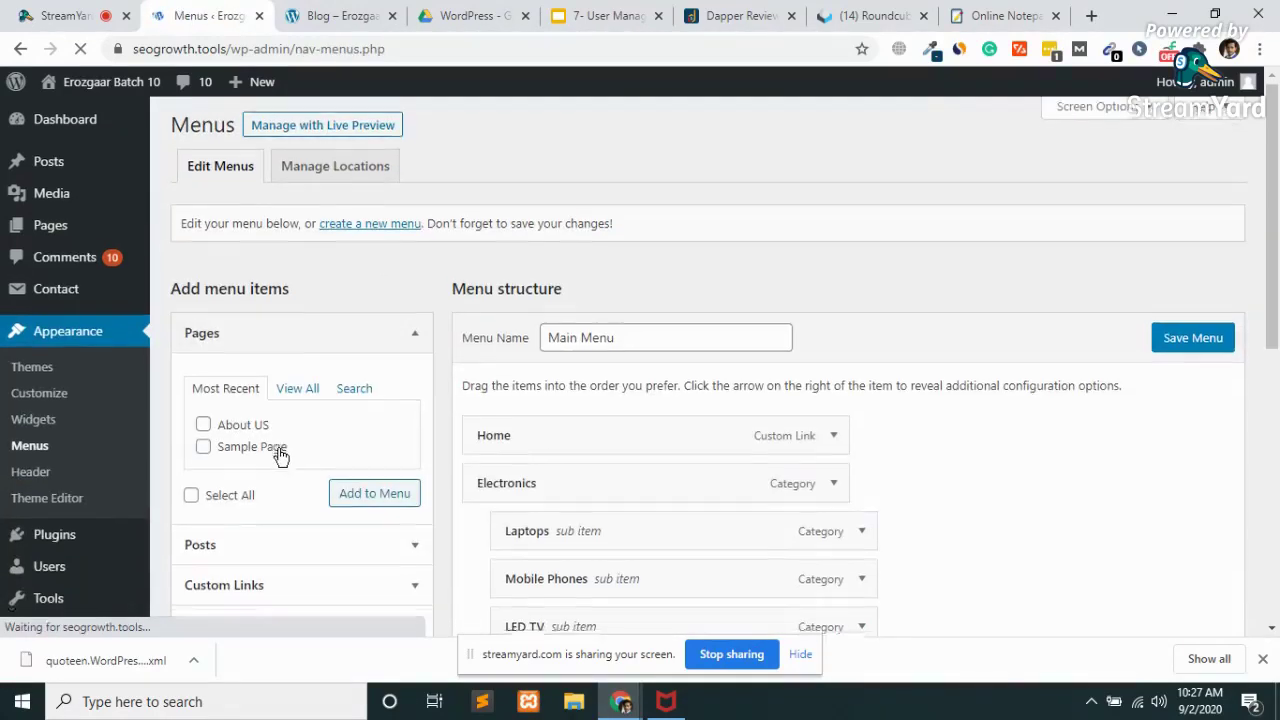
pyautogui.scroll(-1, 280, 450)
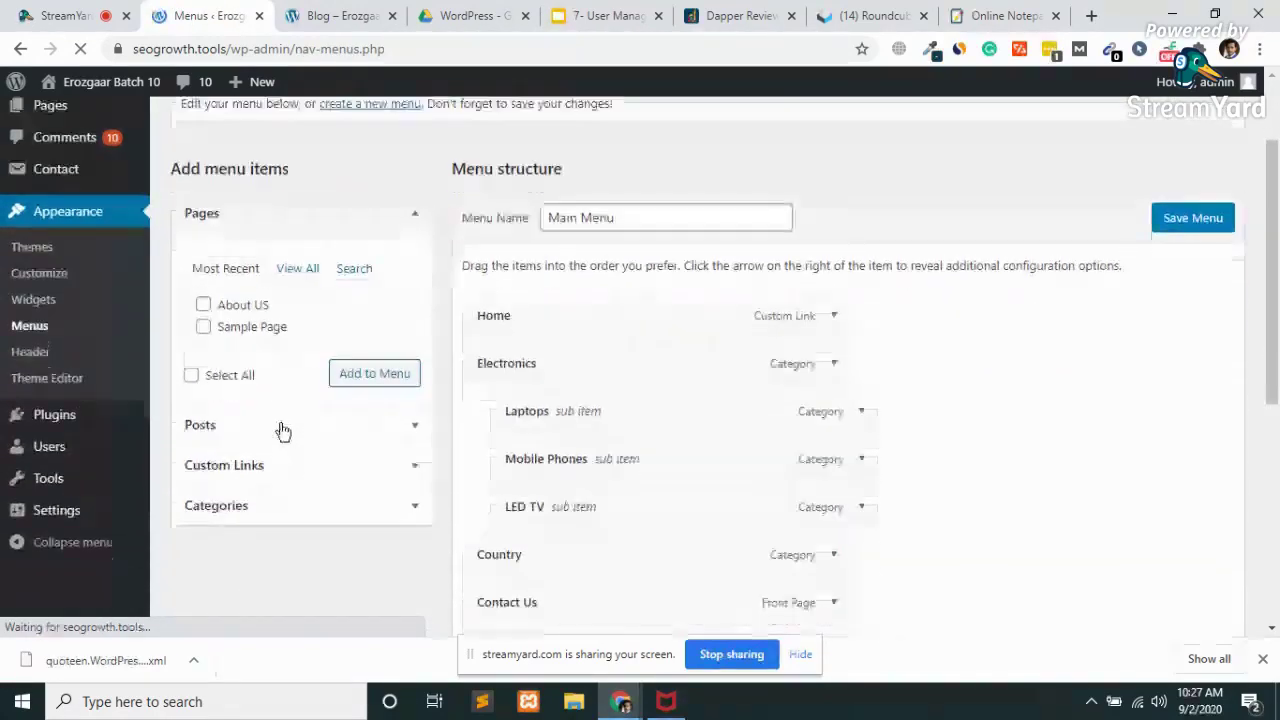
pyautogui.click(298, 270)
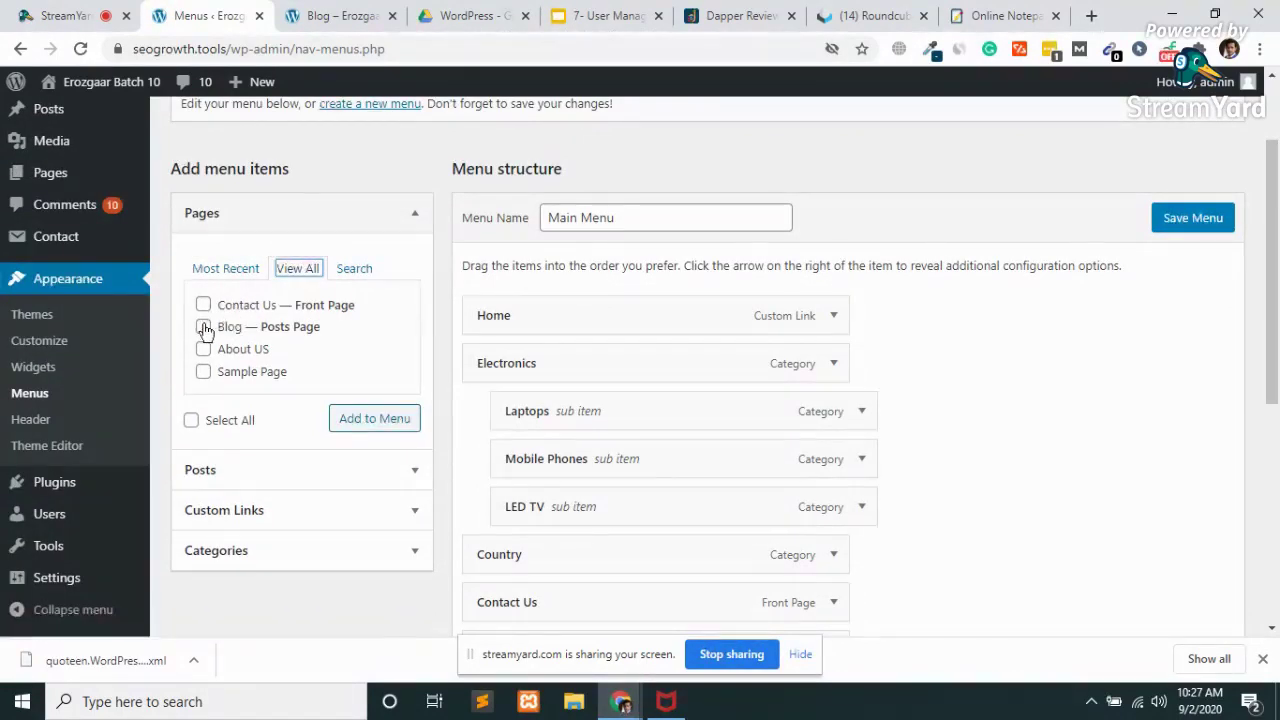
pyautogui.click(203, 327)
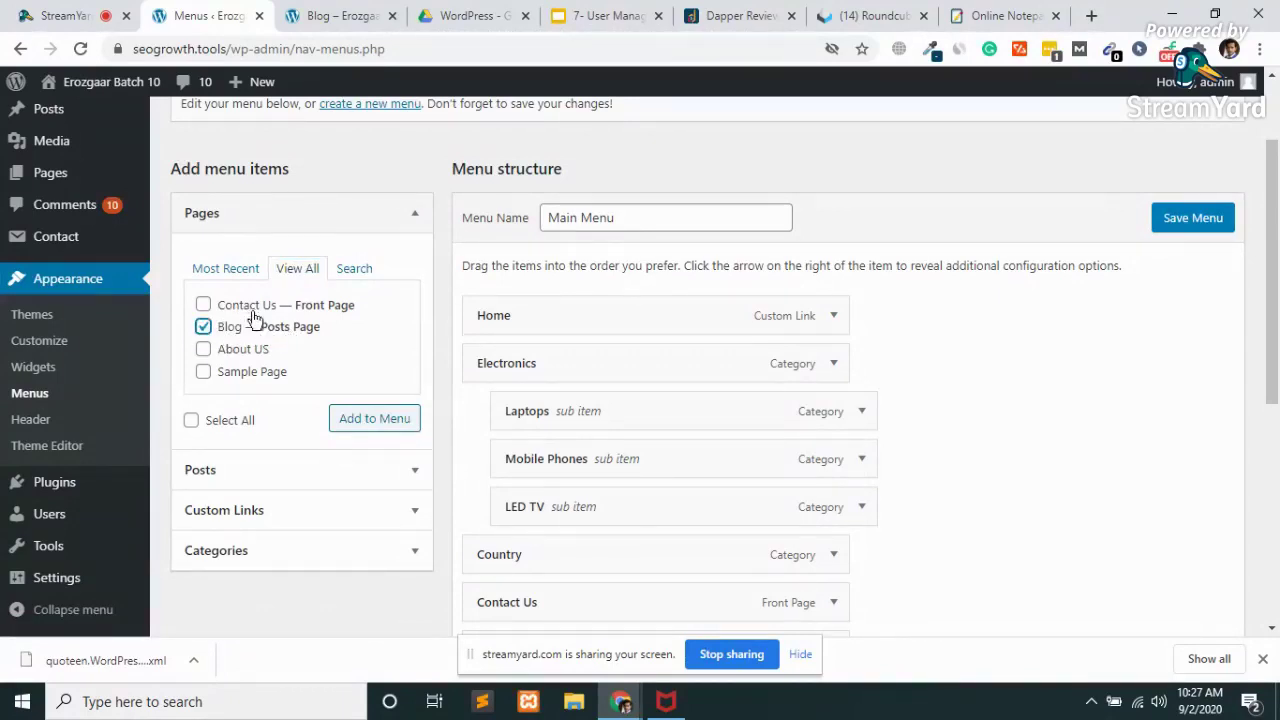
pyautogui.click(386, 438)
pyautogui.scroll(-3, 385, 437)
pyautogui.scroll(-2, 383, 438)
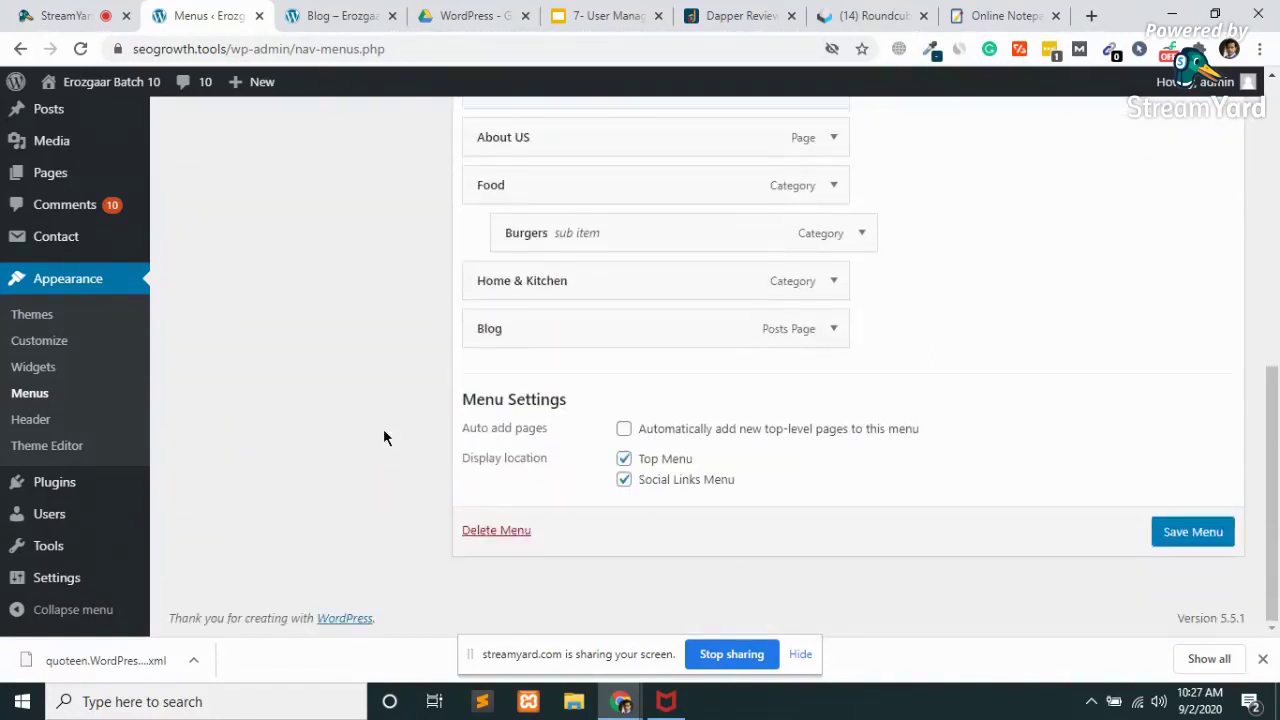
pyautogui.click(1185, 533)
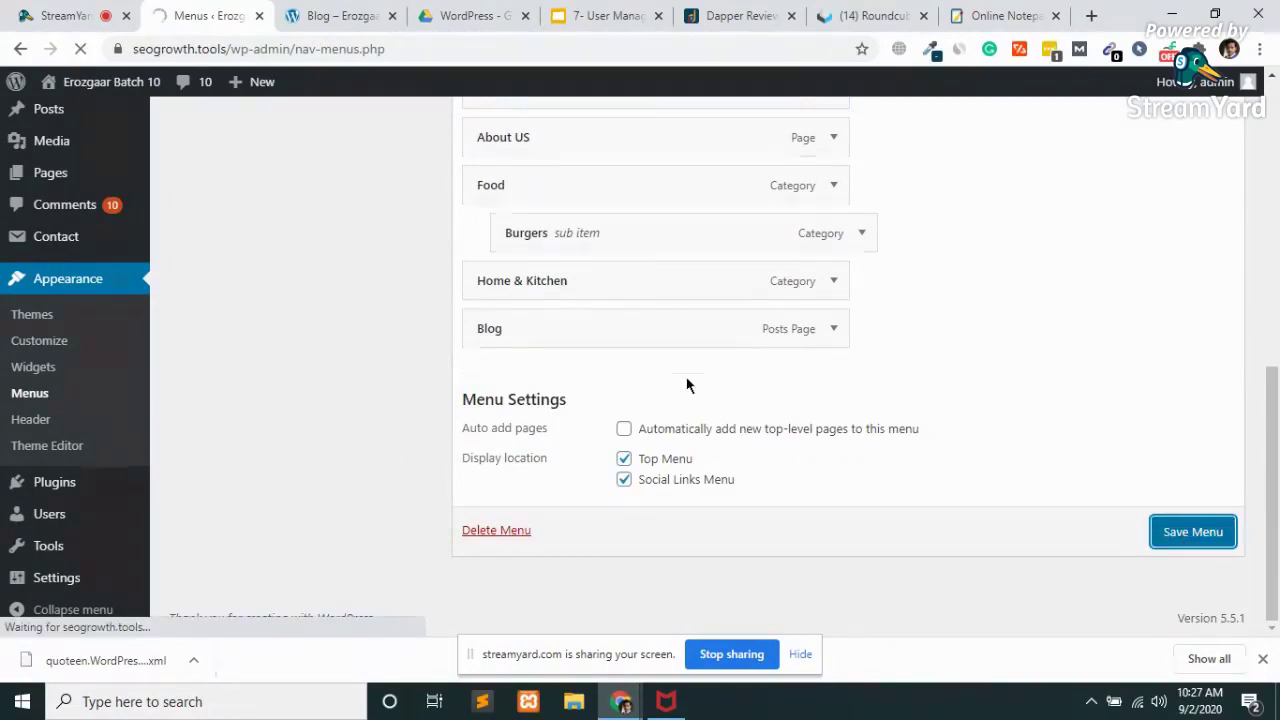
# Reload the live blog tab and visit the Home page from the site navigation.
pyautogui.click(320, 14)
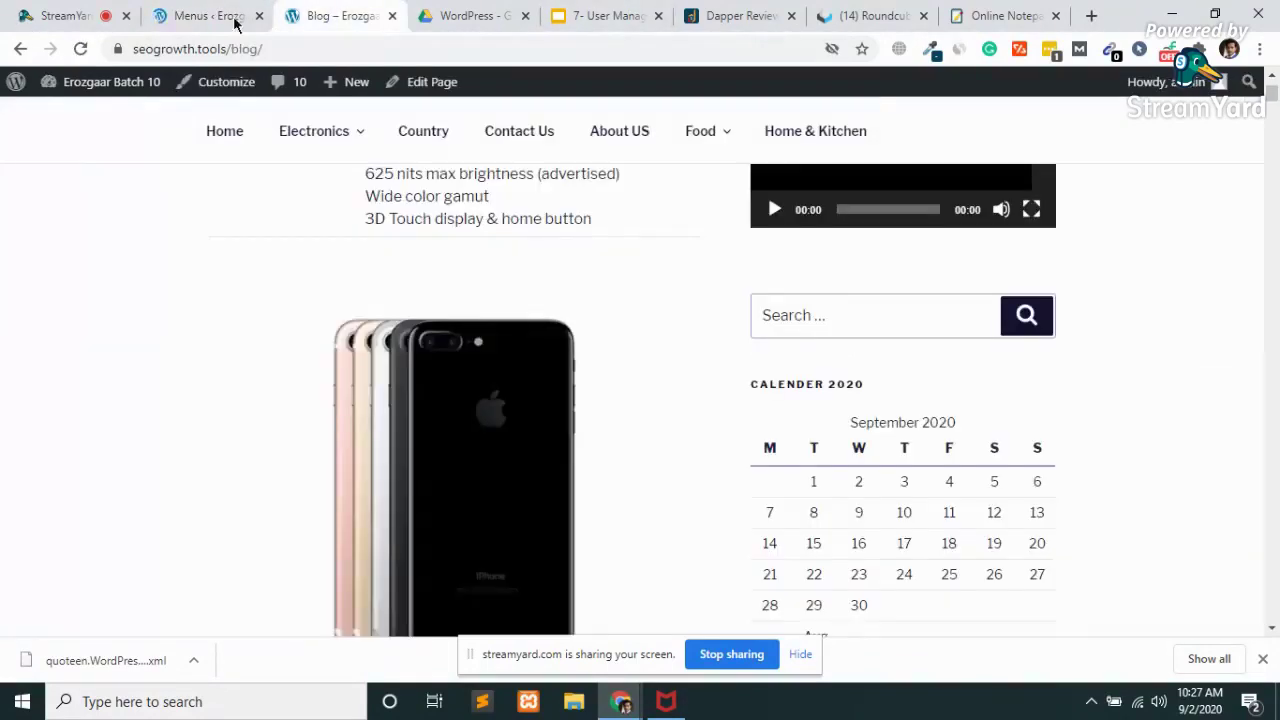
pyautogui.click(80, 49)
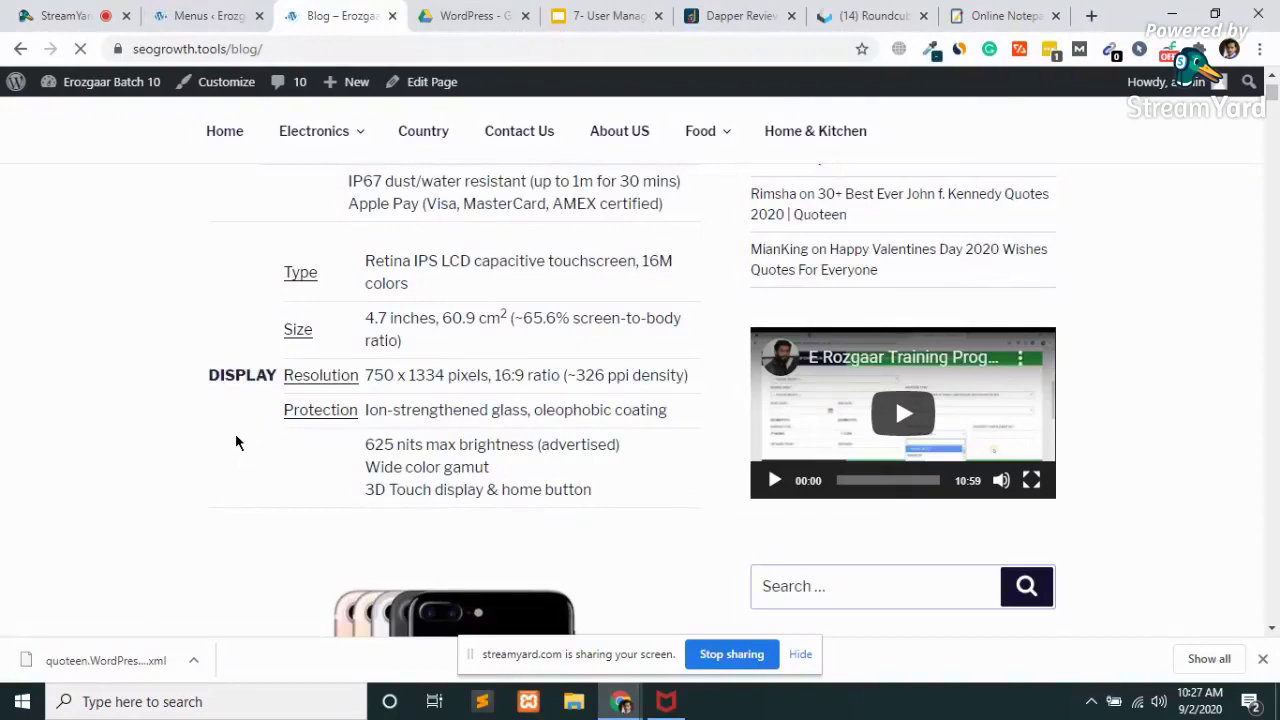
pyautogui.scroll(6, 235, 442)
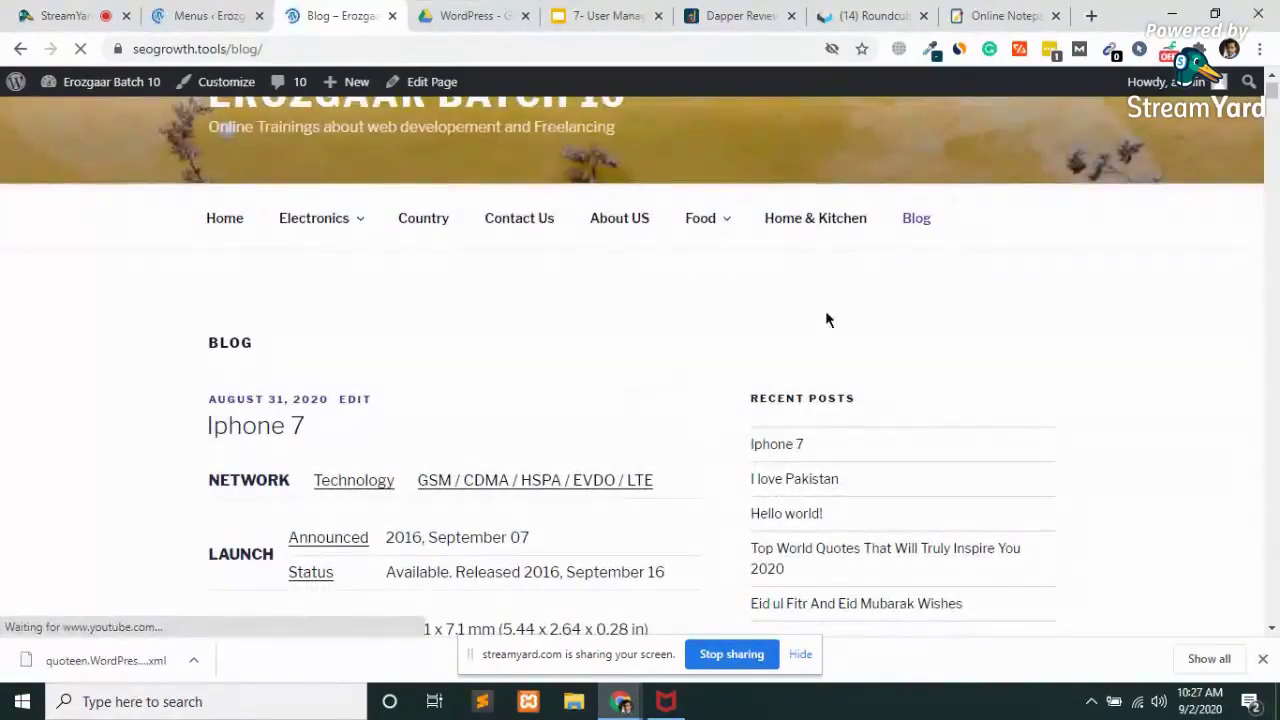
pyautogui.moveTo(297, 228)
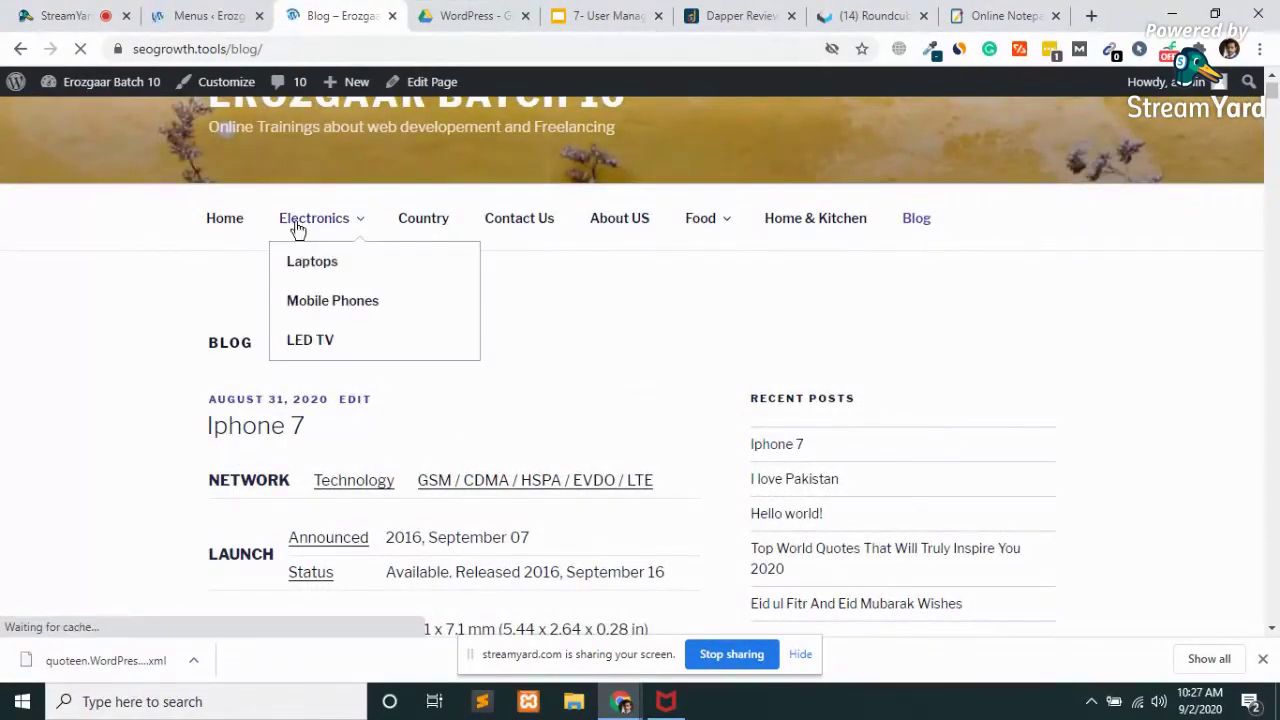
pyautogui.click(231, 226)
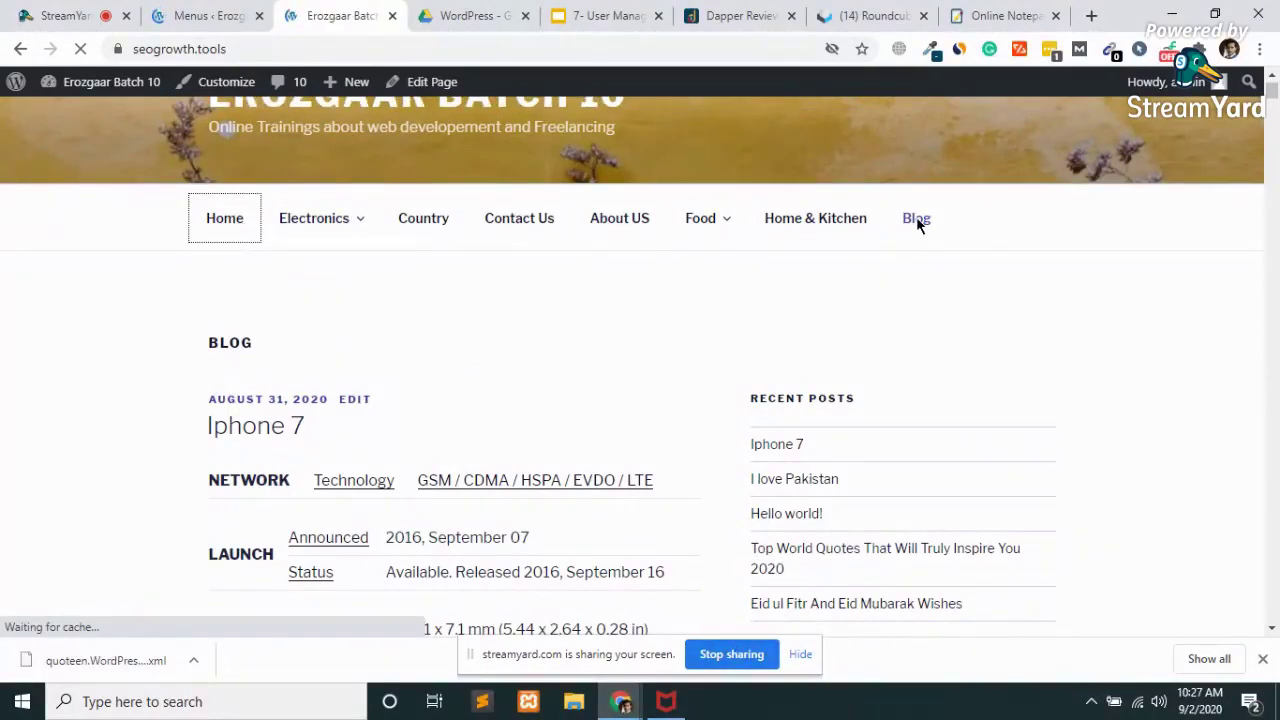
pyautogui.scroll(-10, 599, 411)
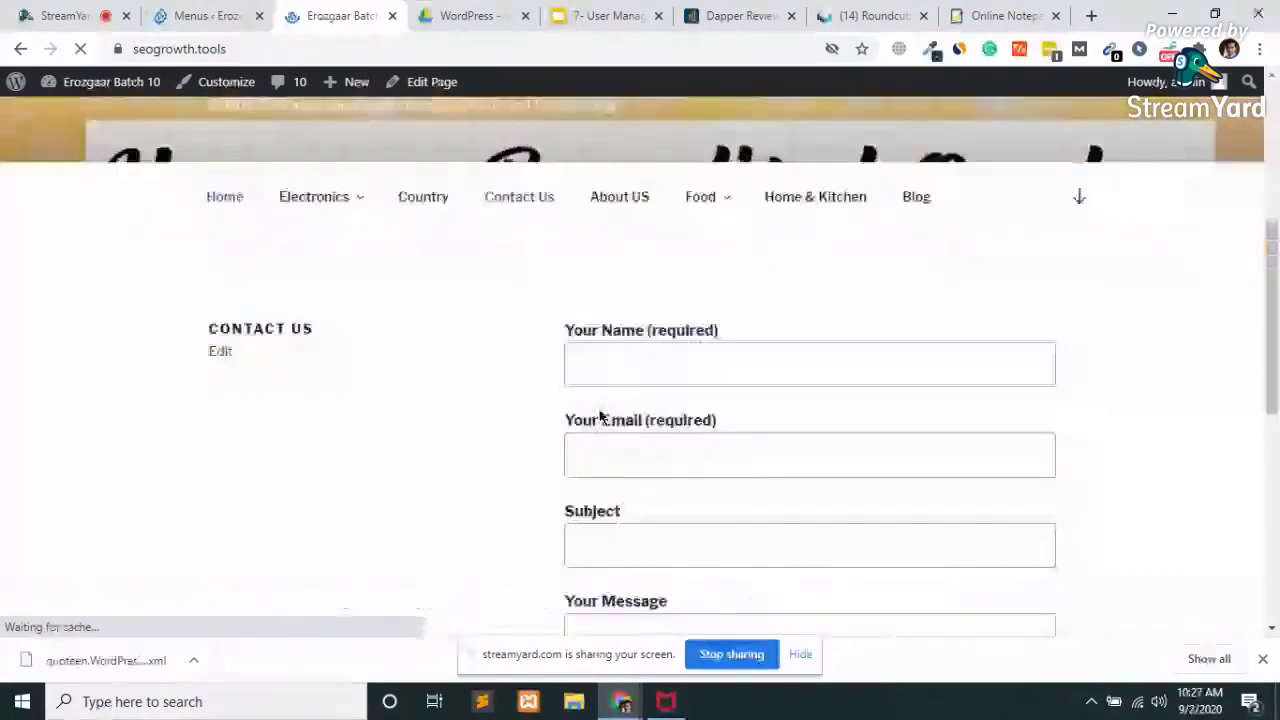
pyautogui.scroll(6, 598, 408)
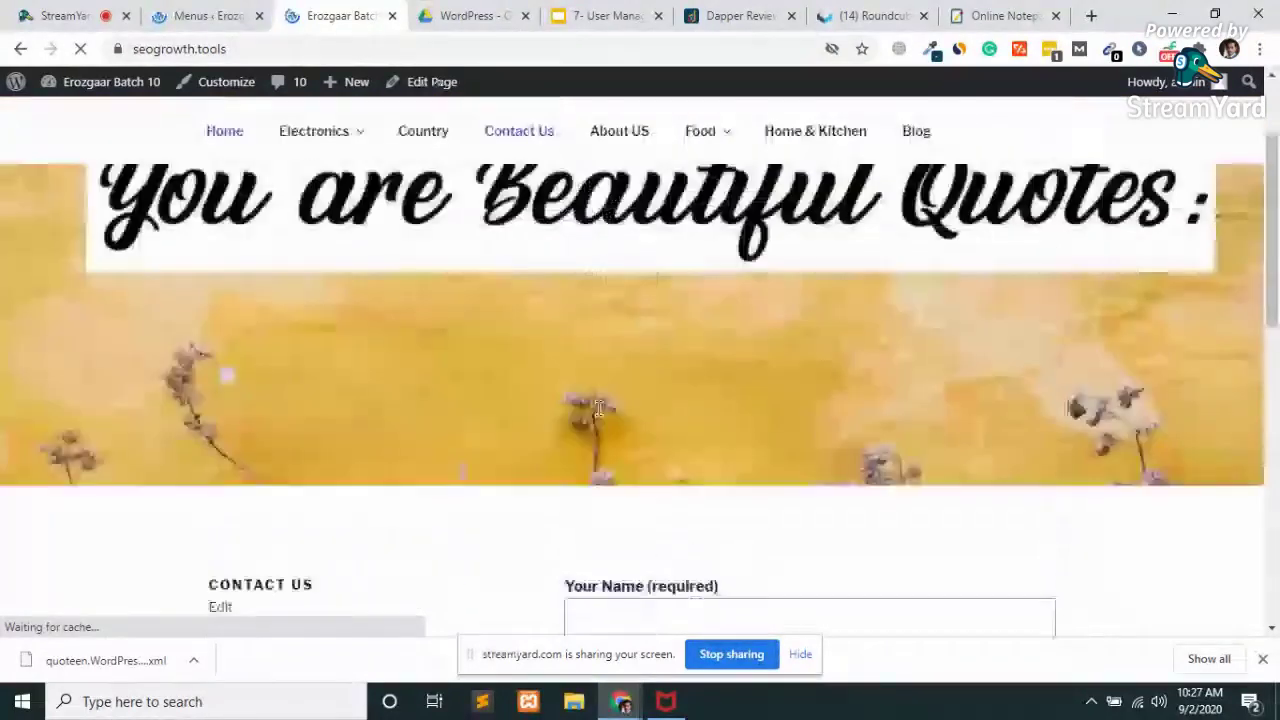
pyautogui.scroll(5, 597, 409)
# Open Blog from the site navigation, then return to the Menus tab showing the menu updated.
pyautogui.click(914, 603)
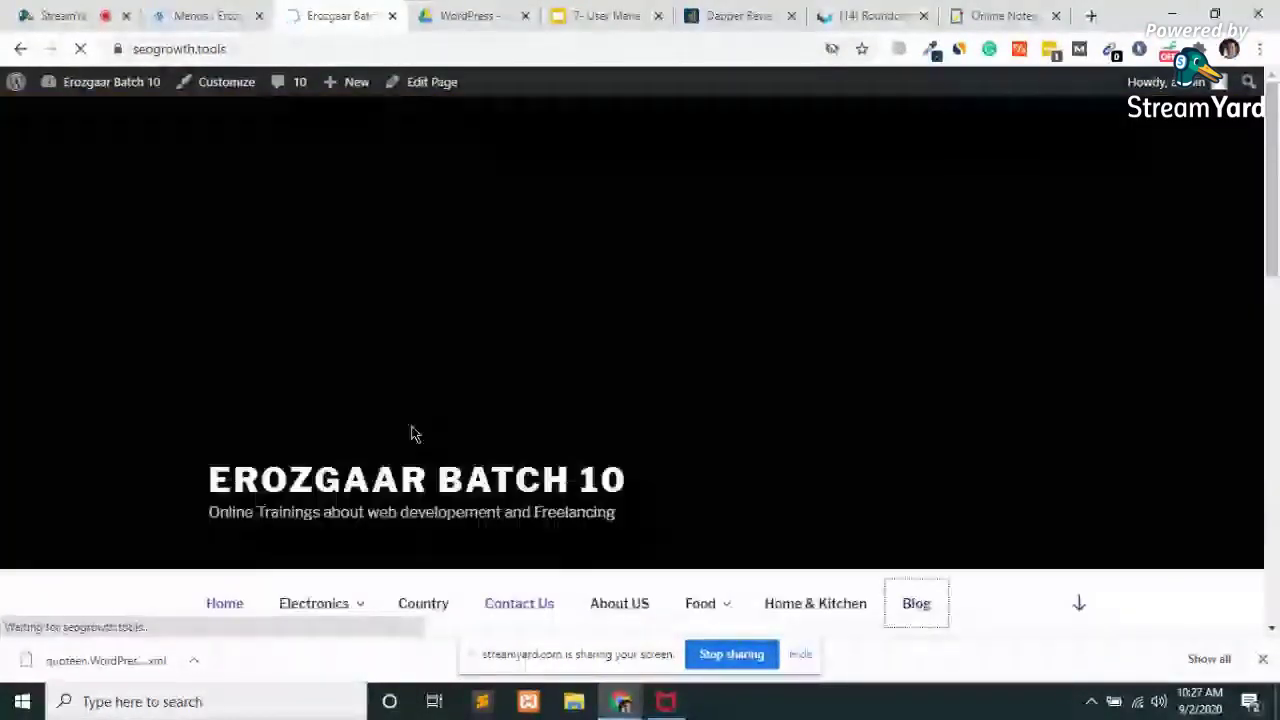
pyautogui.scroll(-3, 415, 434)
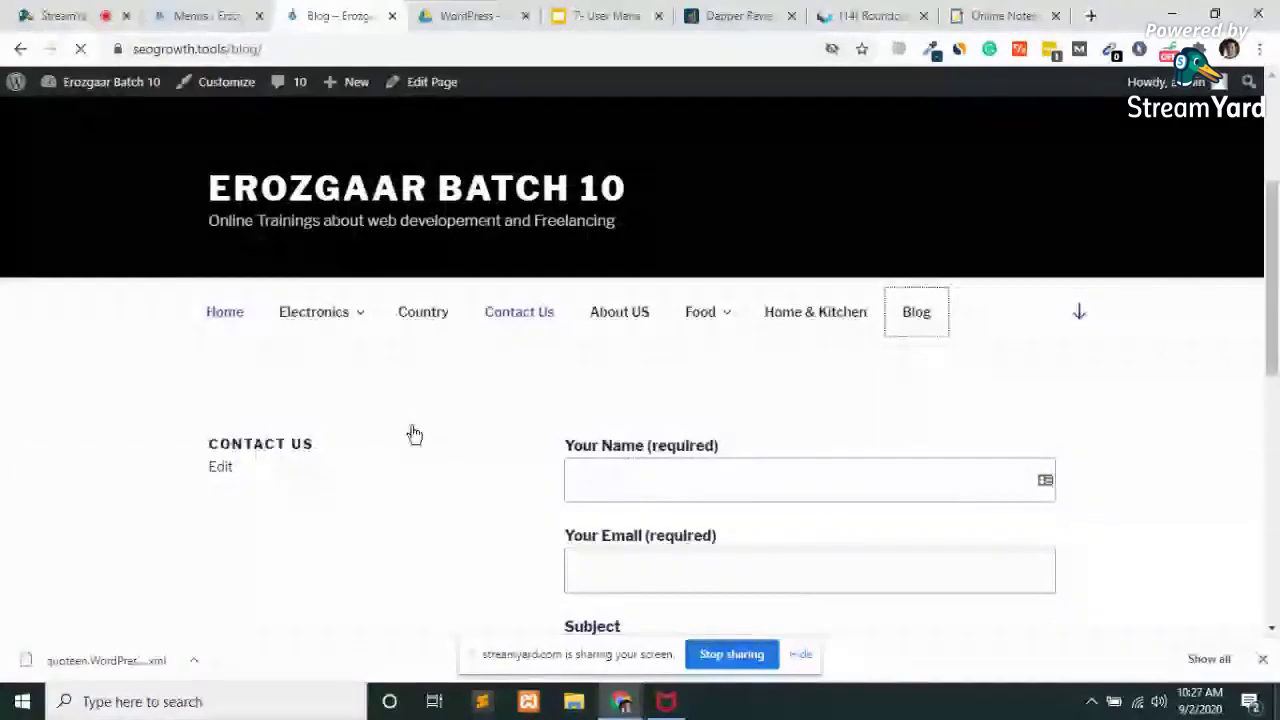
pyautogui.scroll(-4, 502, 405)
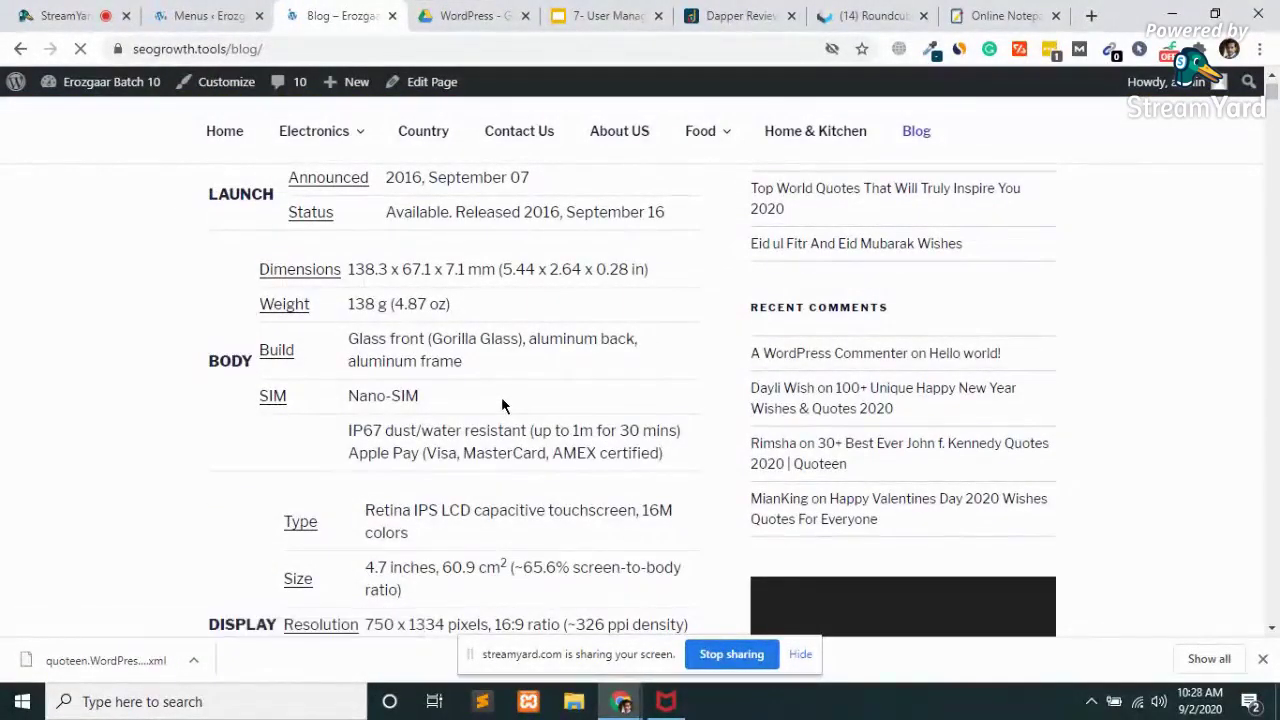
pyautogui.click(213, 15)
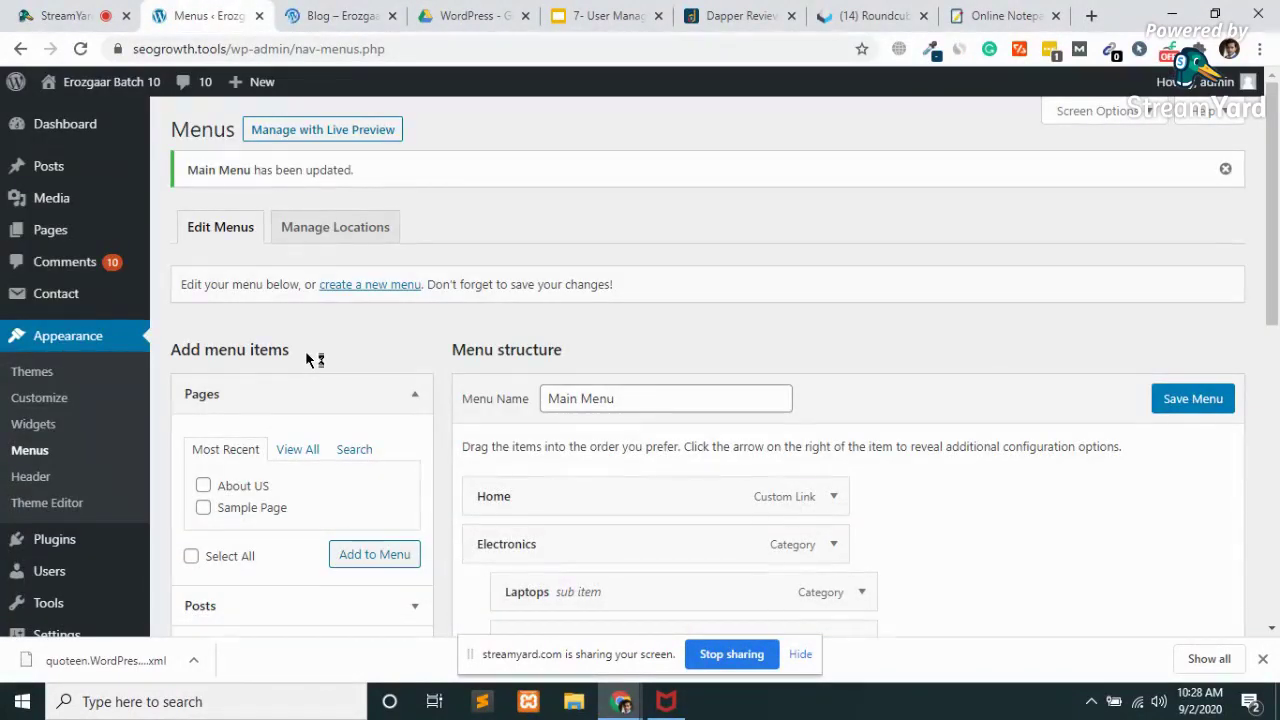
# Check Settings > Reading shows Contact Us as homepage and Blog as posts page, then return to the live blog.
pyautogui.scroll(-4, 115, 437)
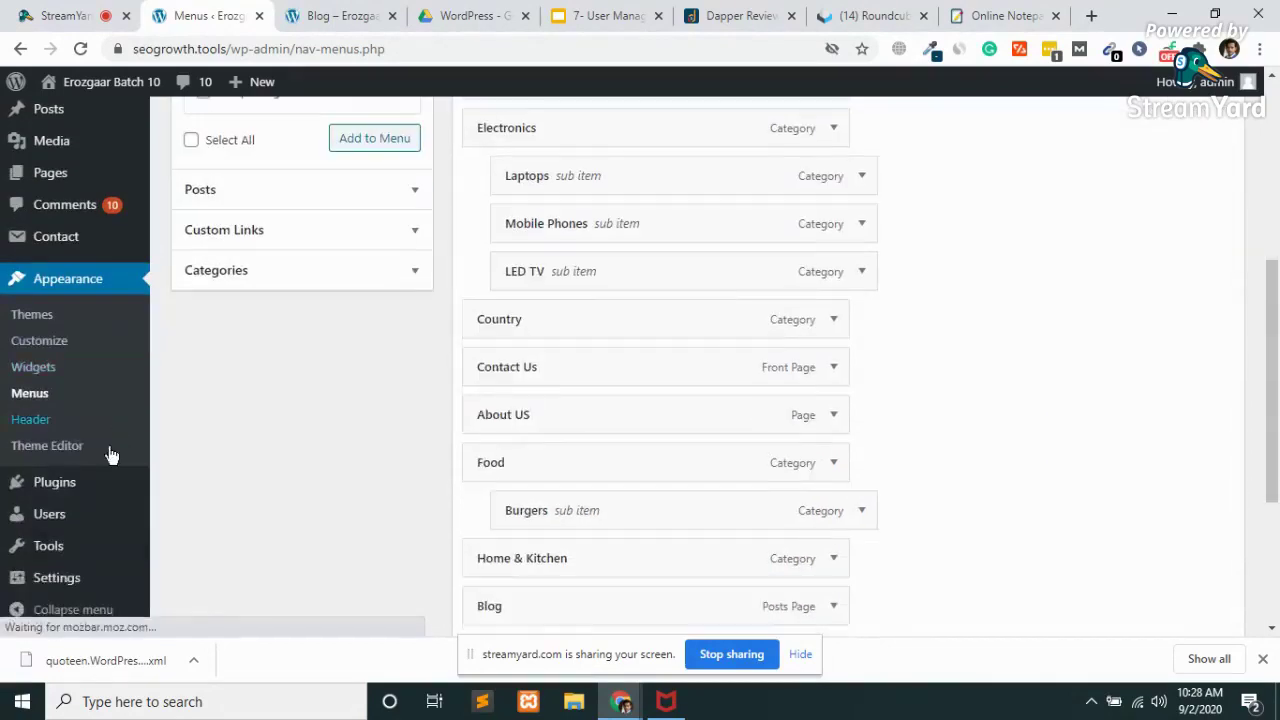
pyautogui.moveTo(80, 585)
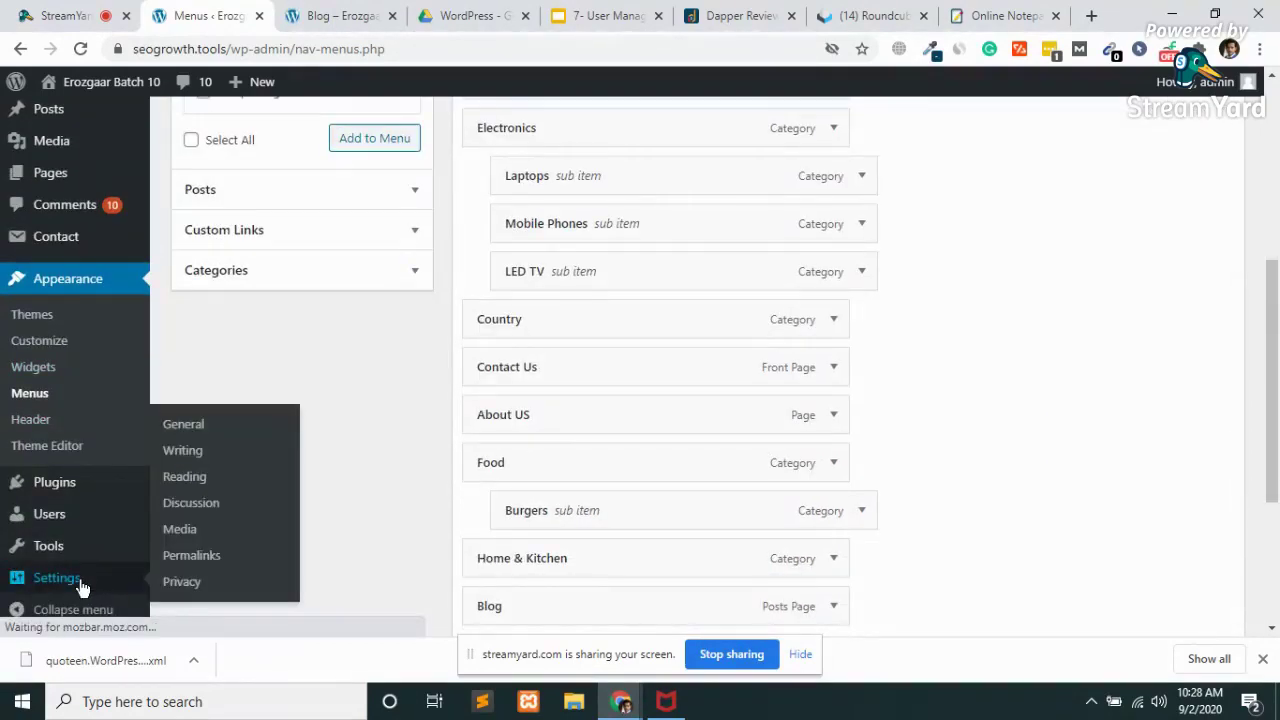
pyautogui.click(80, 585)
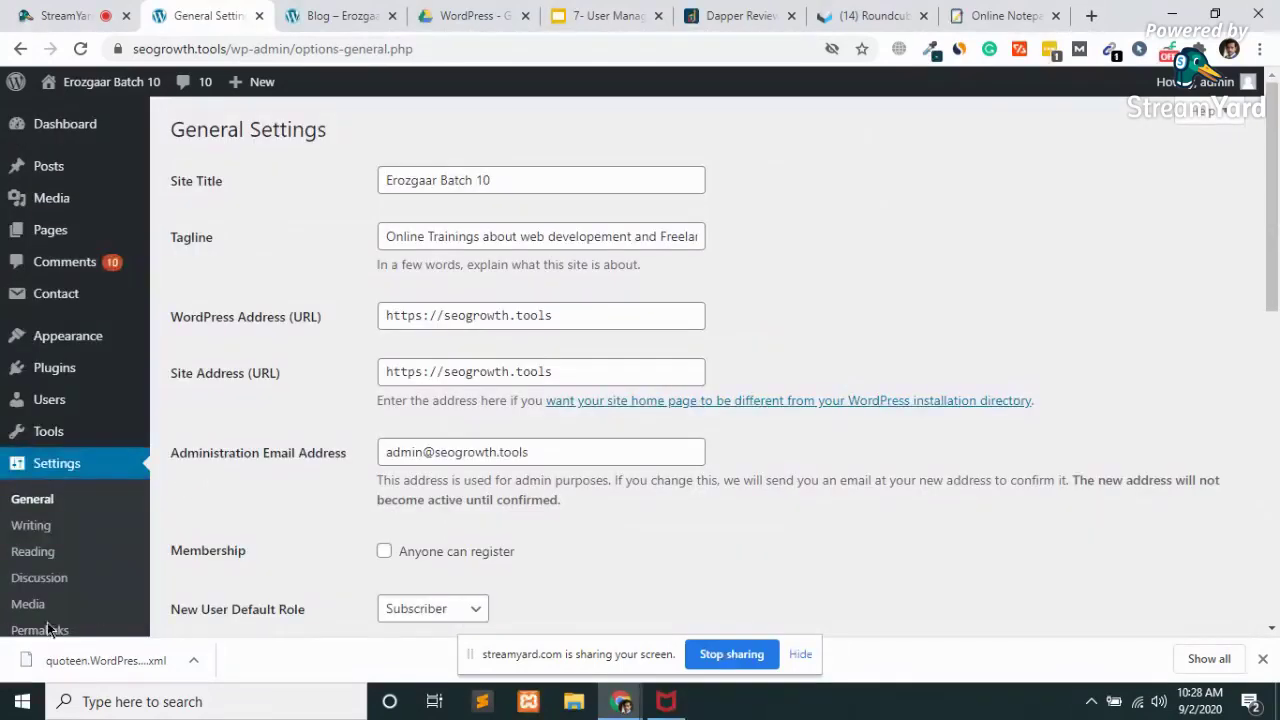
pyautogui.click(38, 553)
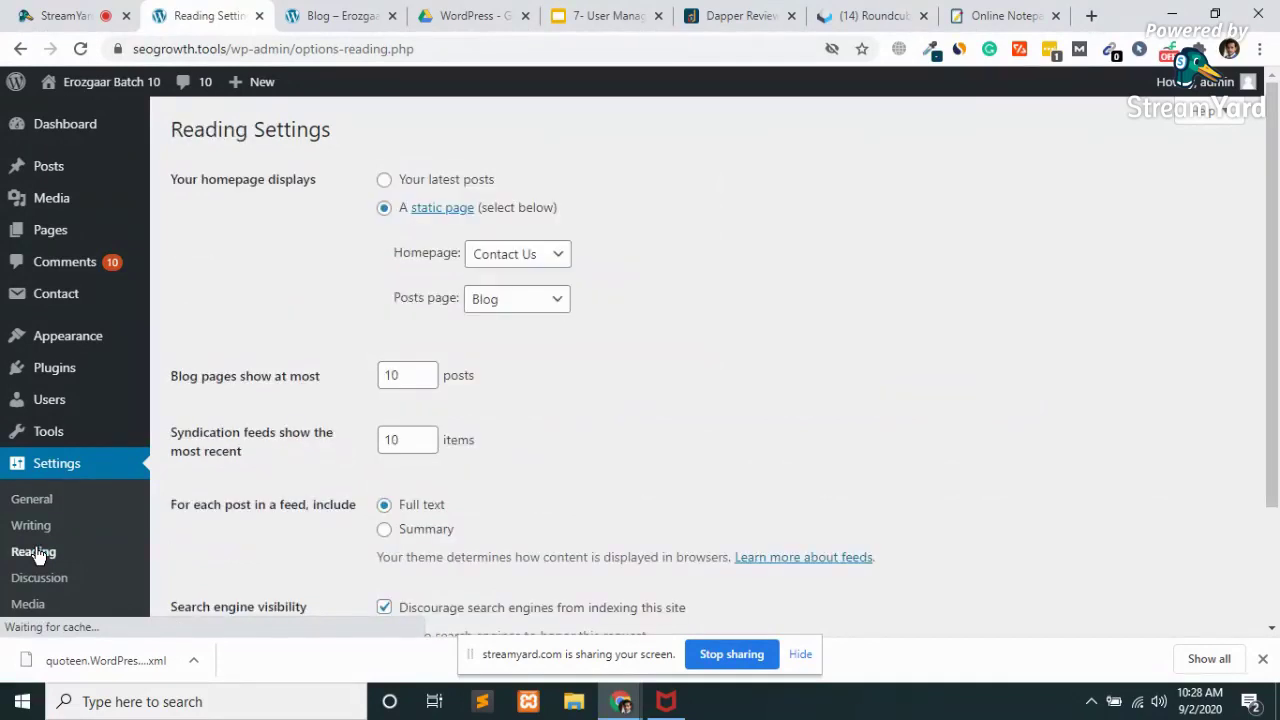
pyautogui.scroll(-2, 228, 595)
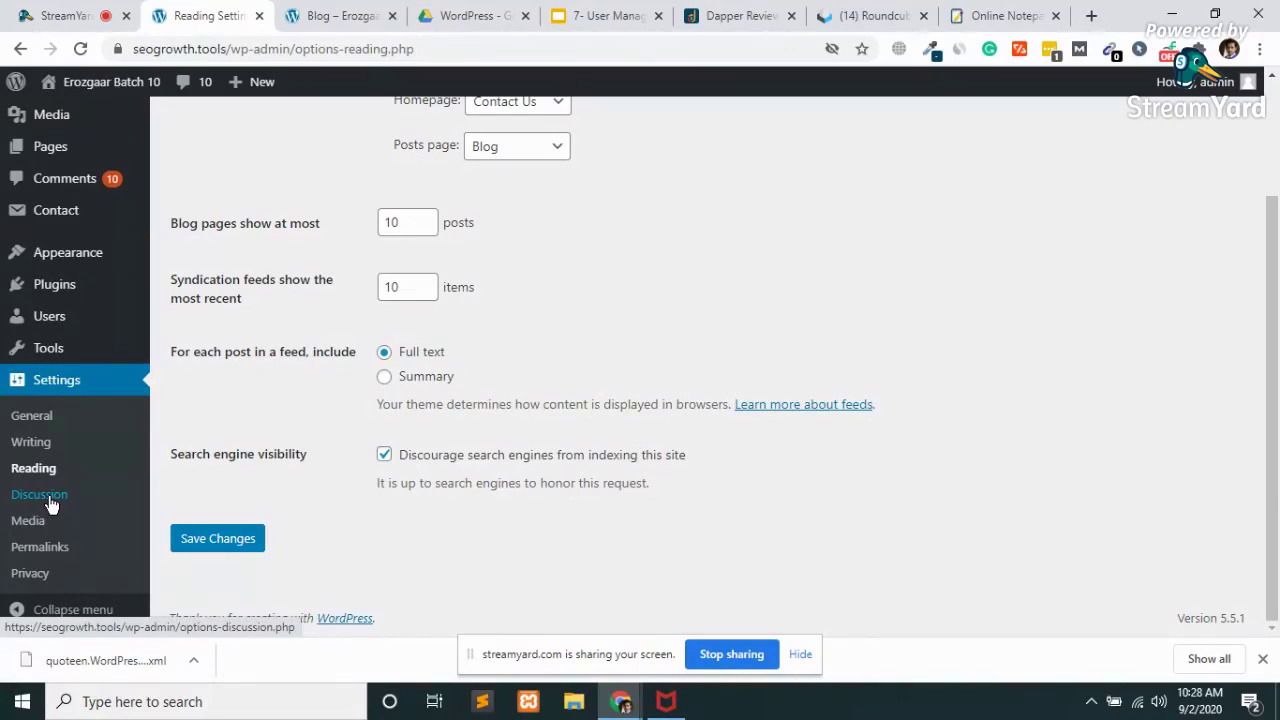
pyautogui.click(335, 15)
pyautogui.scroll(4, 252, 265)
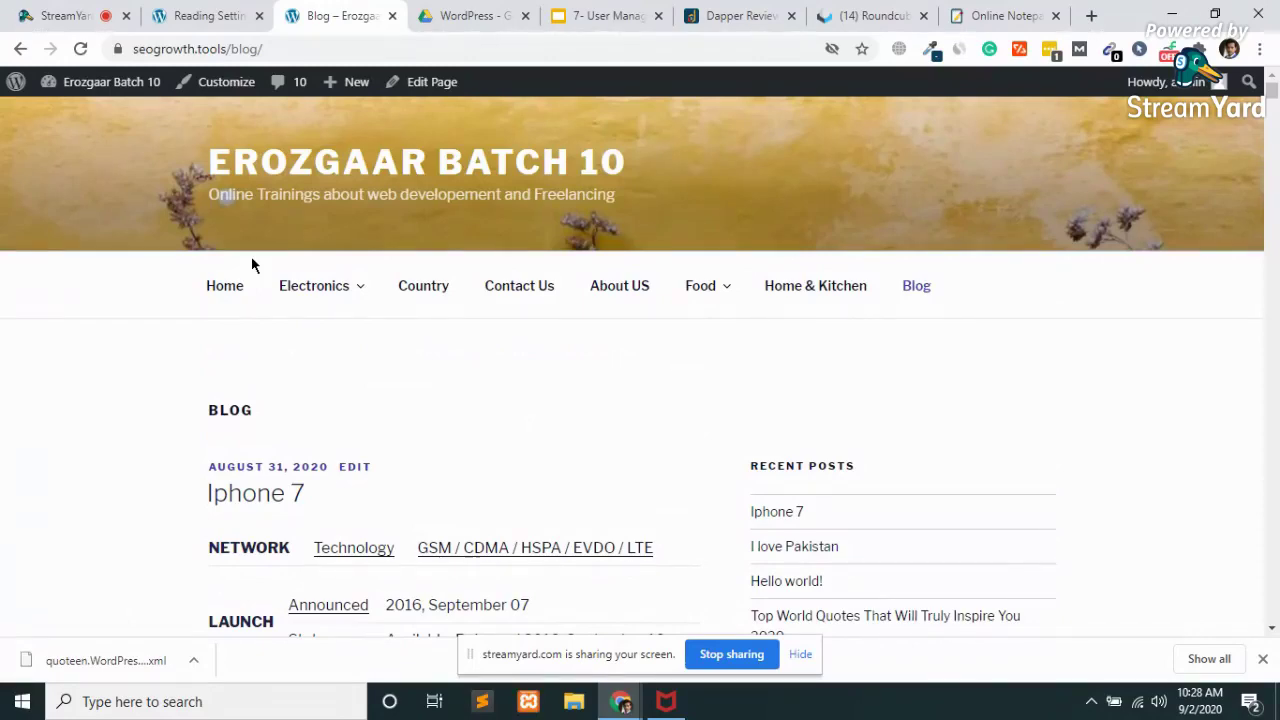
# Scroll through the posts on the blog page, then go back to the Reading Settings tab.
pyautogui.scroll(-5, 251, 264)
pyautogui.scroll(-5, 251, 264)
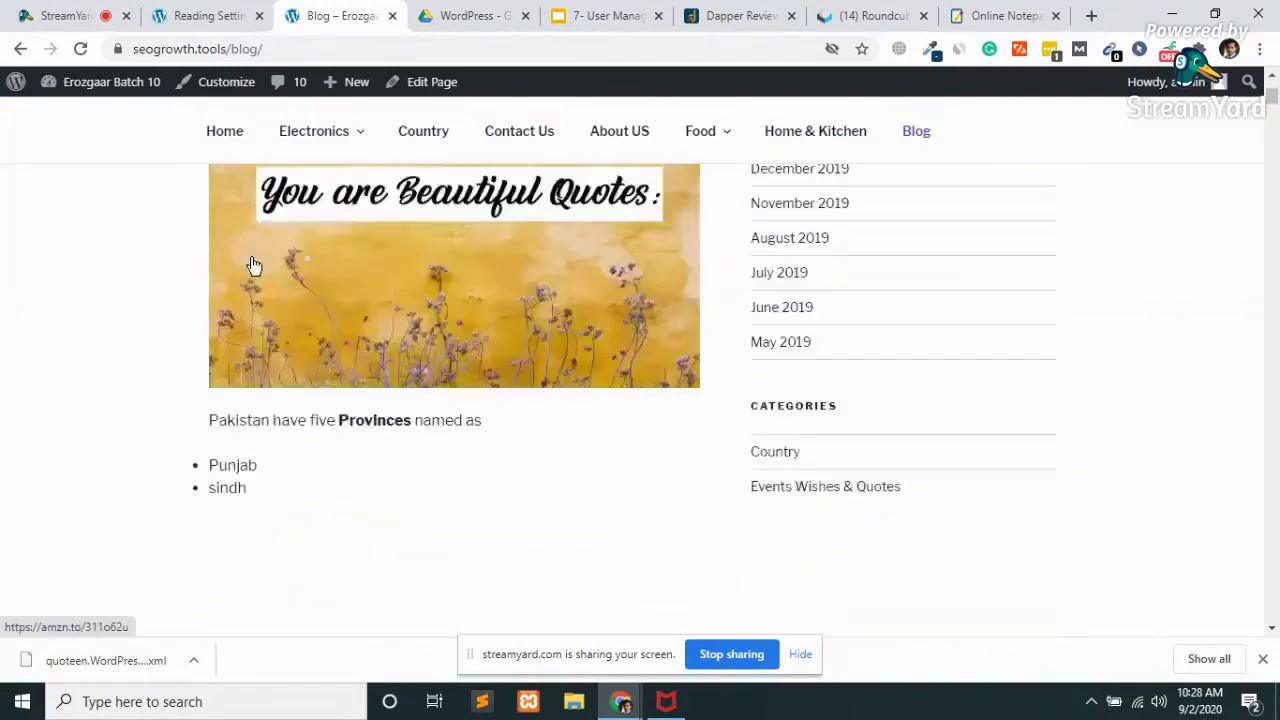
pyautogui.scroll(-3, 253, 265)
pyautogui.scroll(-1, 251, 264)
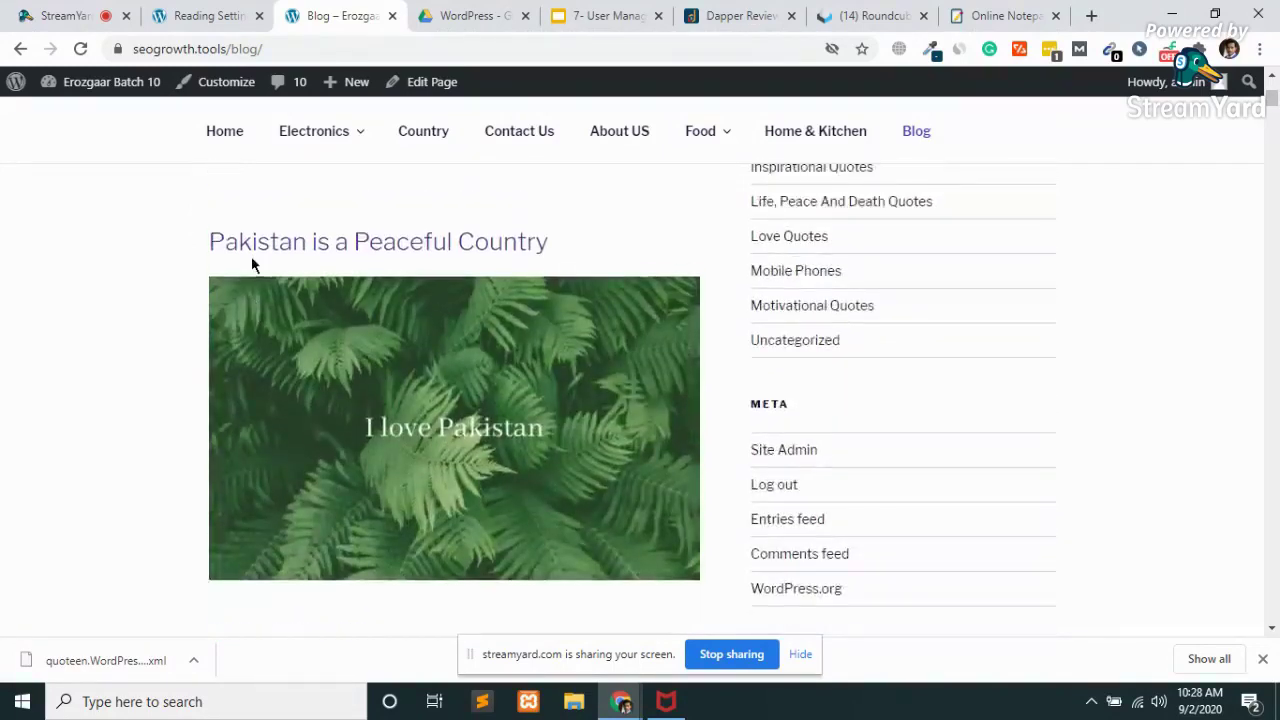
pyautogui.scroll(2, 251, 264)
pyautogui.scroll(1, 251, 256)
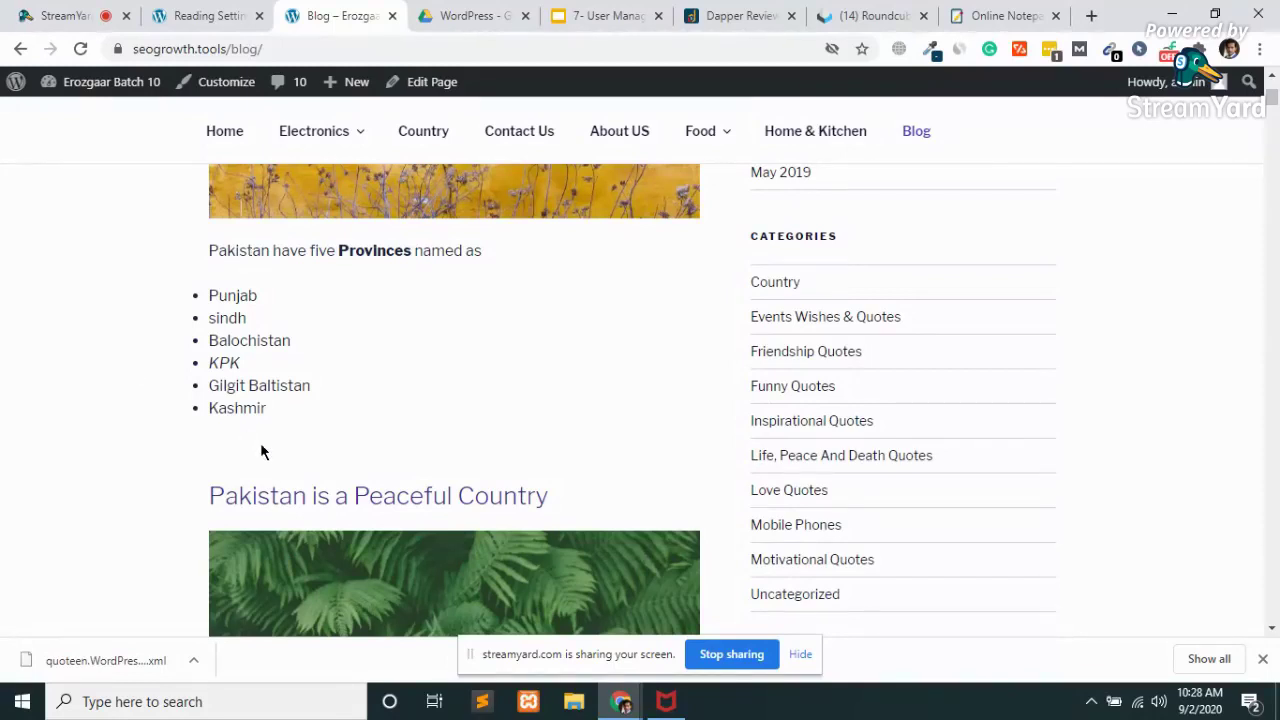
pyautogui.scroll(1, 261, 452)
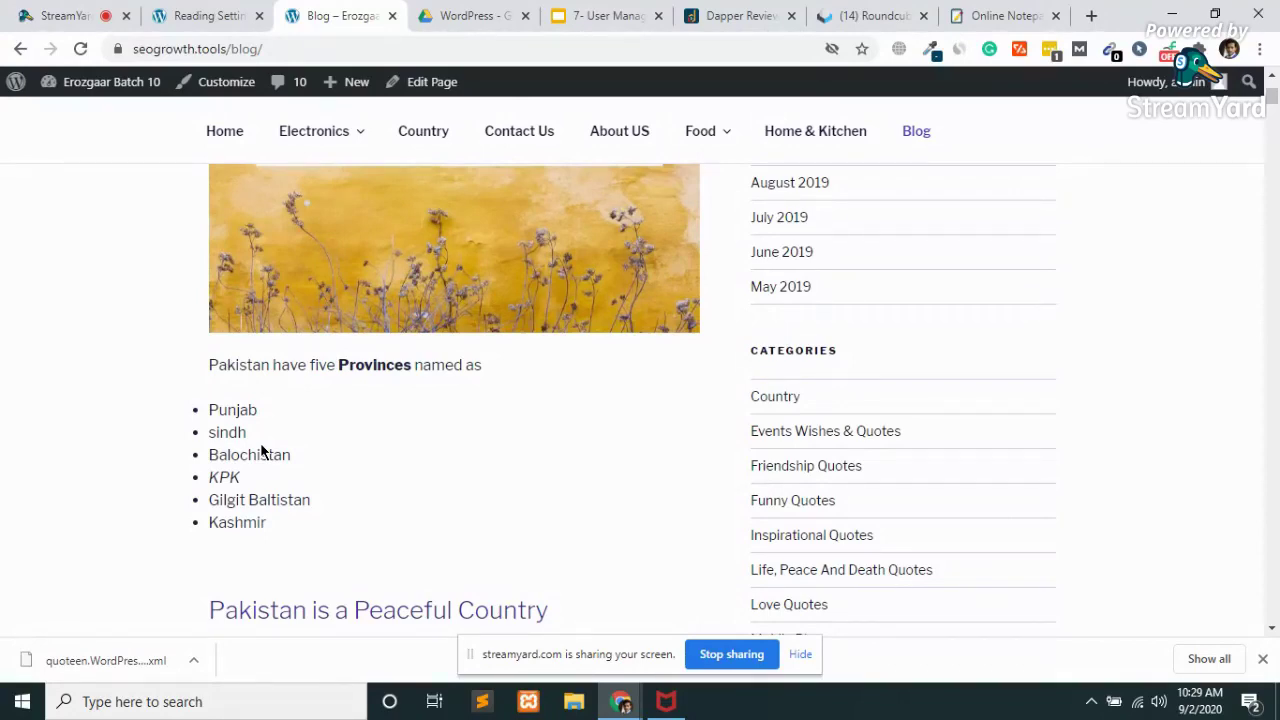
pyautogui.scroll(15, 260, 452)
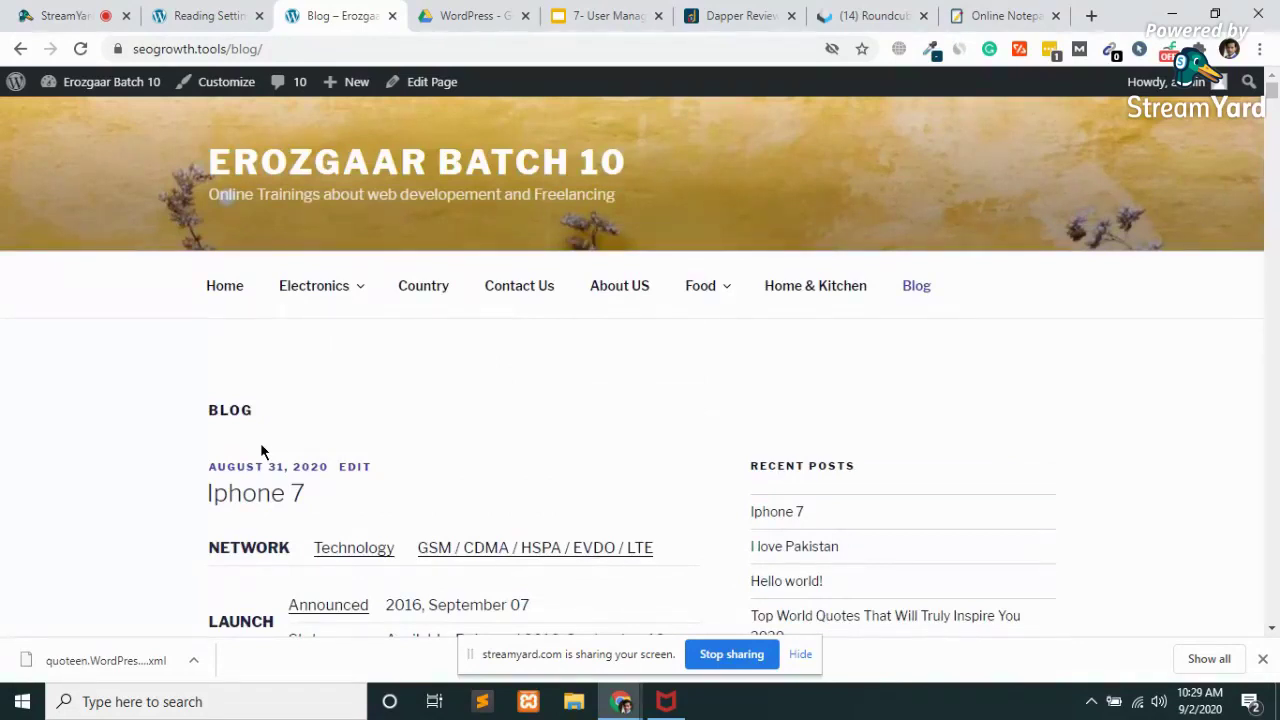
pyautogui.click(218, 15)
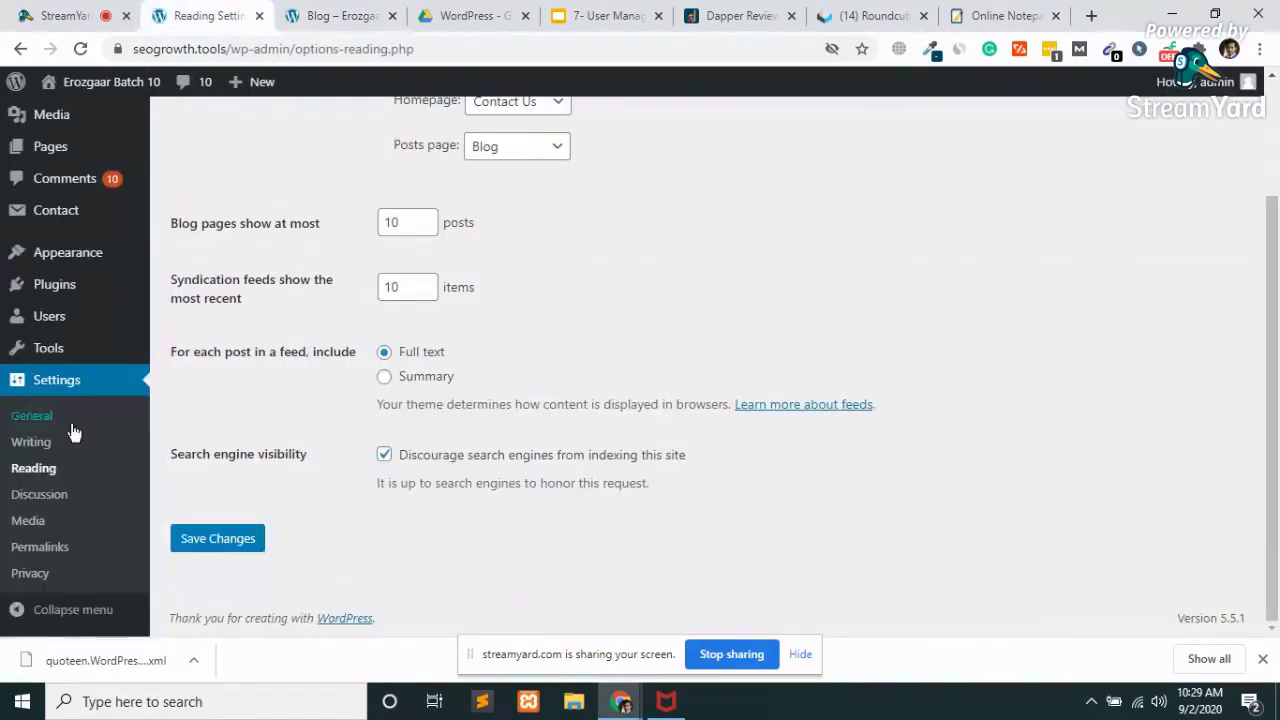
# Open Settings > Discussion in the admin sidebar.
pyautogui.click(35, 495)
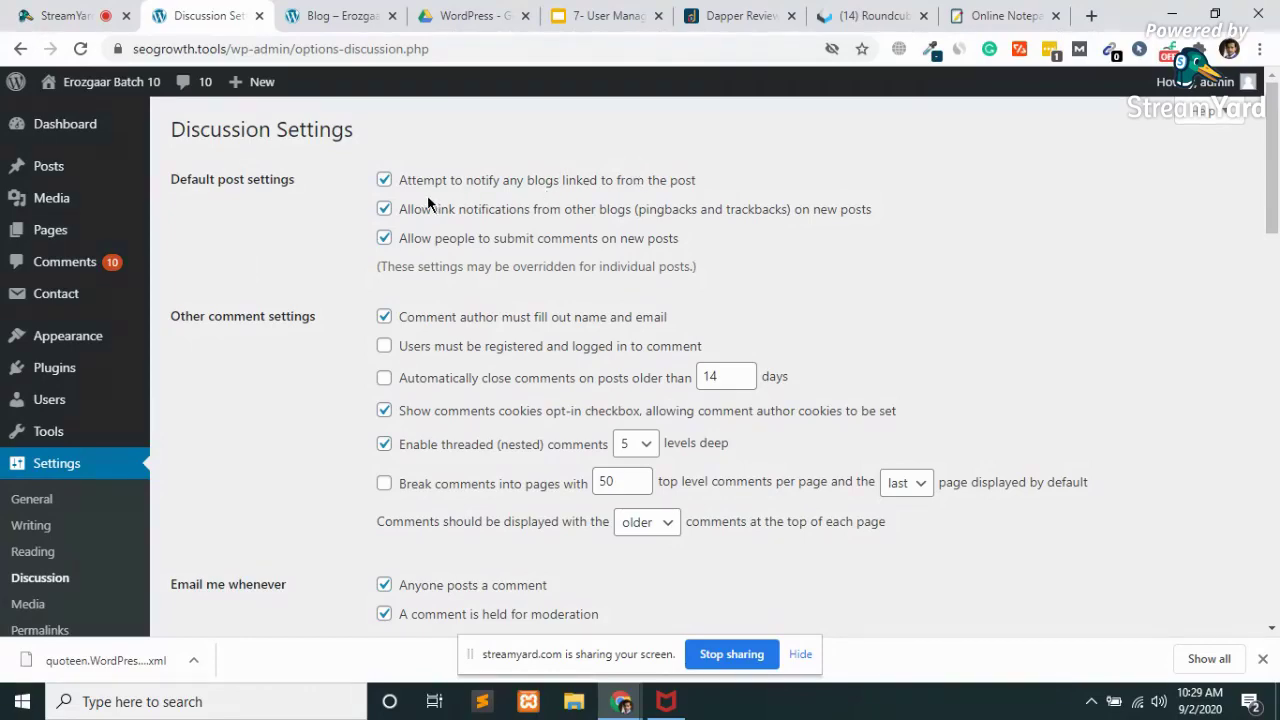
pyautogui.scroll(-3, 427, 195)
pyautogui.scroll(1, 427, 195)
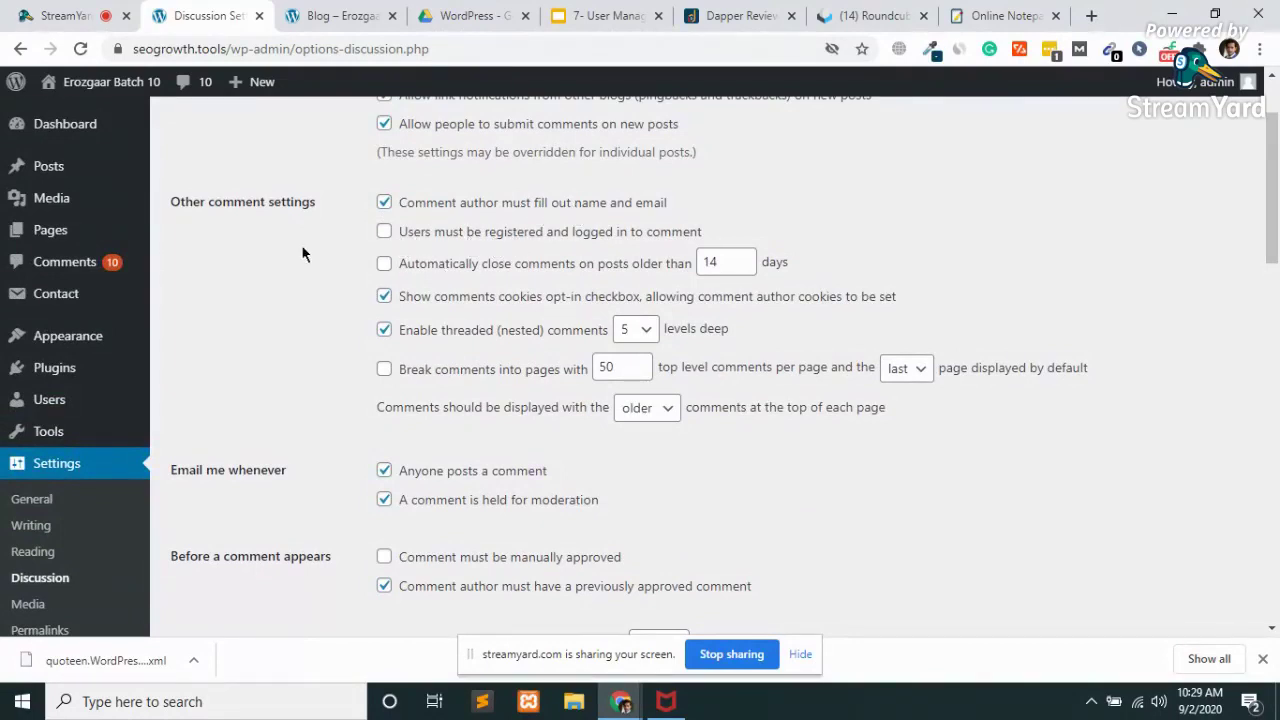
pyautogui.scroll(-2, 409, 290)
pyautogui.scroll(-2, 409, 290)
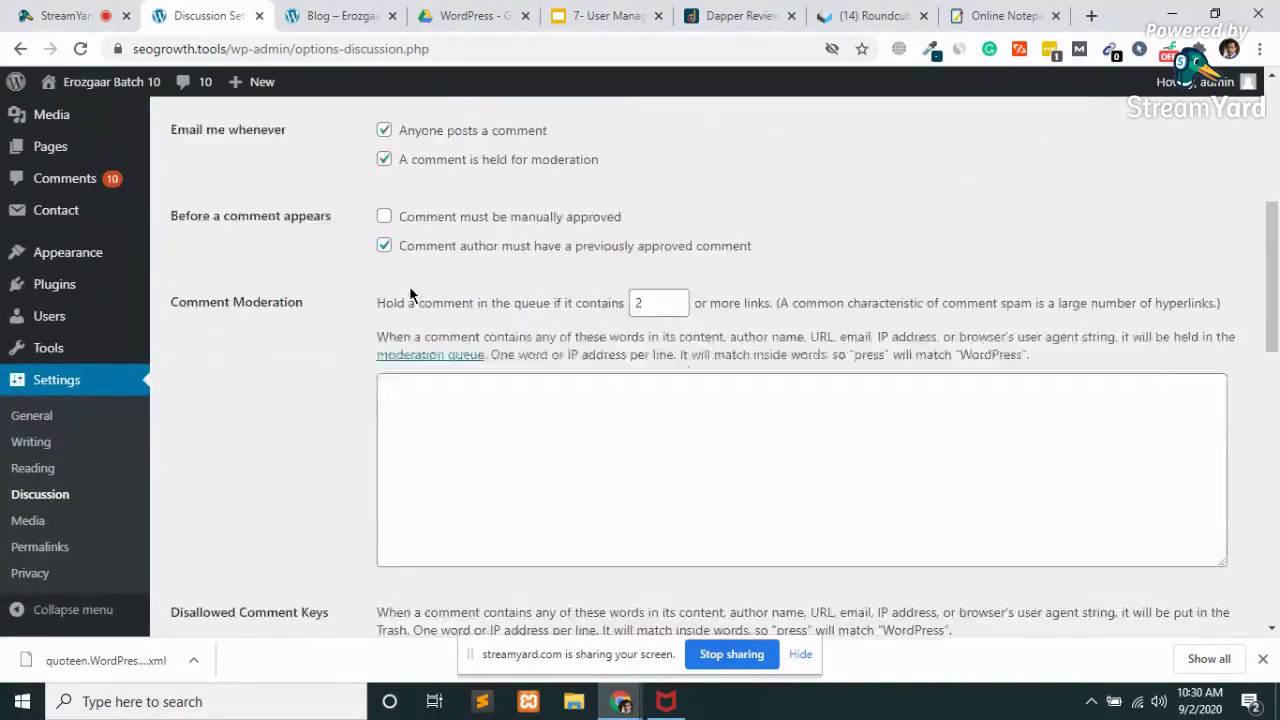
pyautogui.scroll(-3, 409, 290)
pyautogui.scroll(-5, 409, 294)
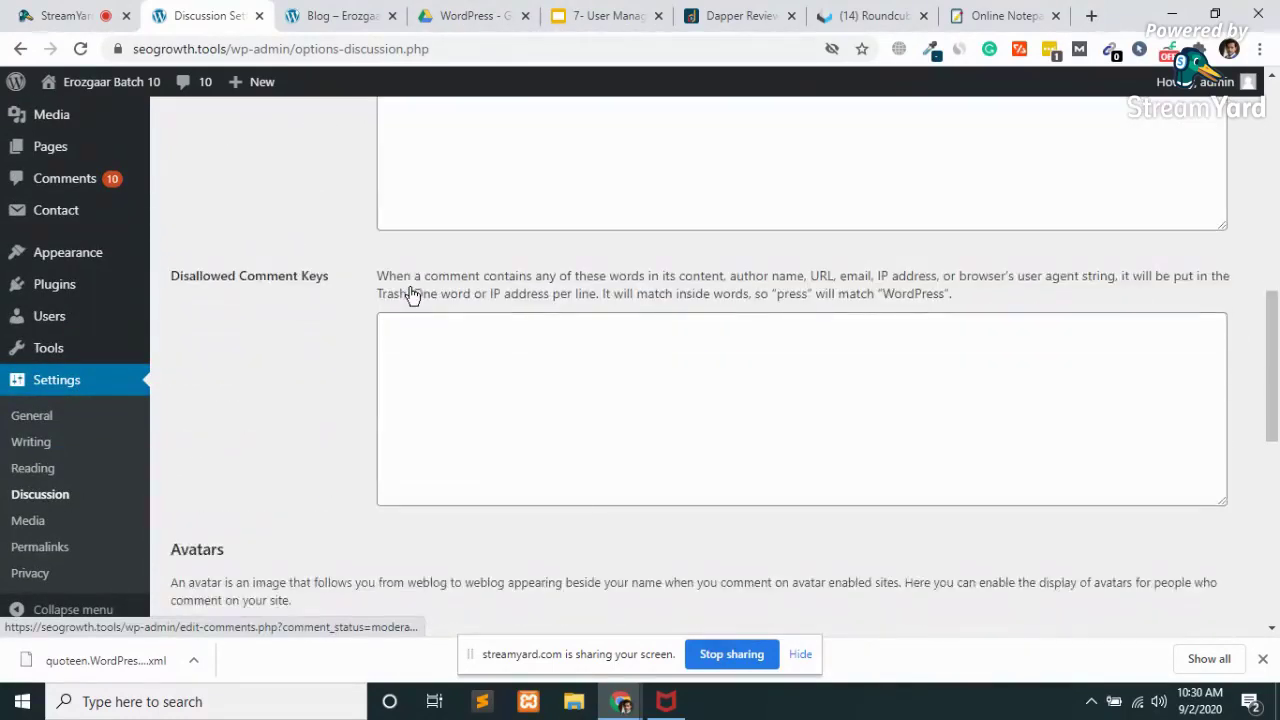
pyautogui.scroll(-2, 411, 290)
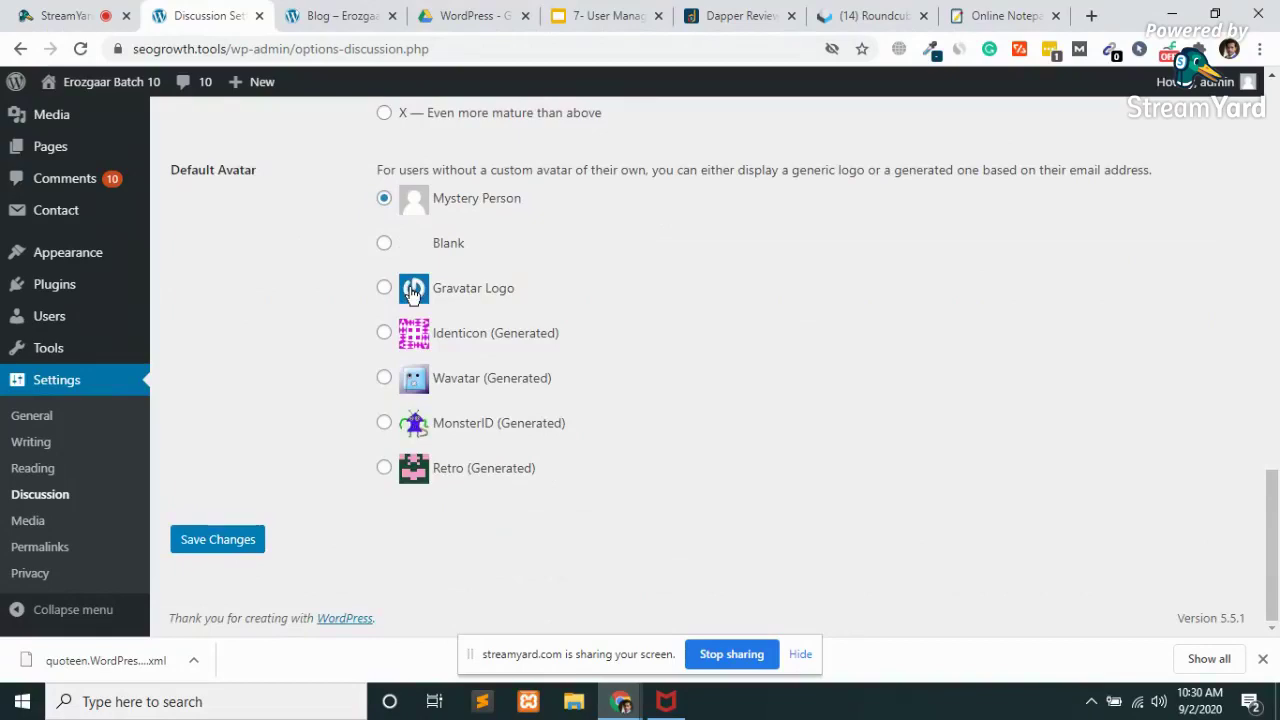
pyautogui.scroll(3, 411, 290)
pyautogui.scroll(2, 412, 294)
pyautogui.scroll(2, 411, 292)
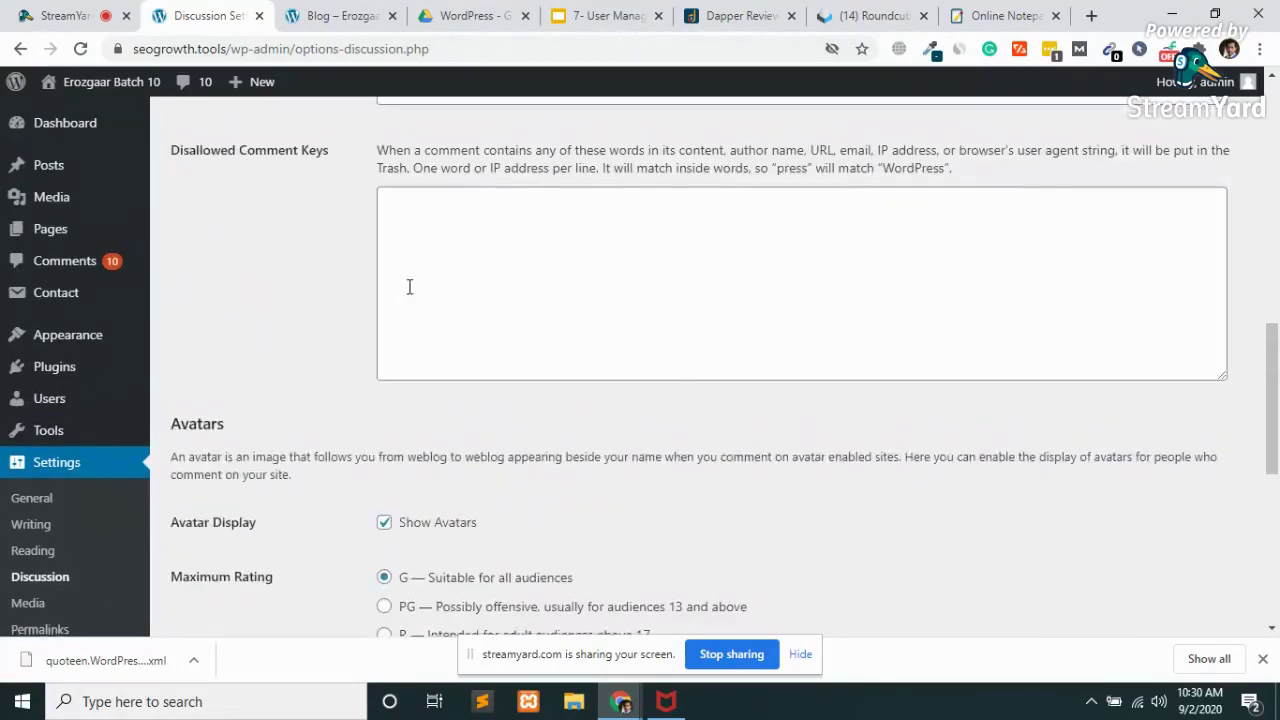
pyautogui.scroll(-4, 409, 288)
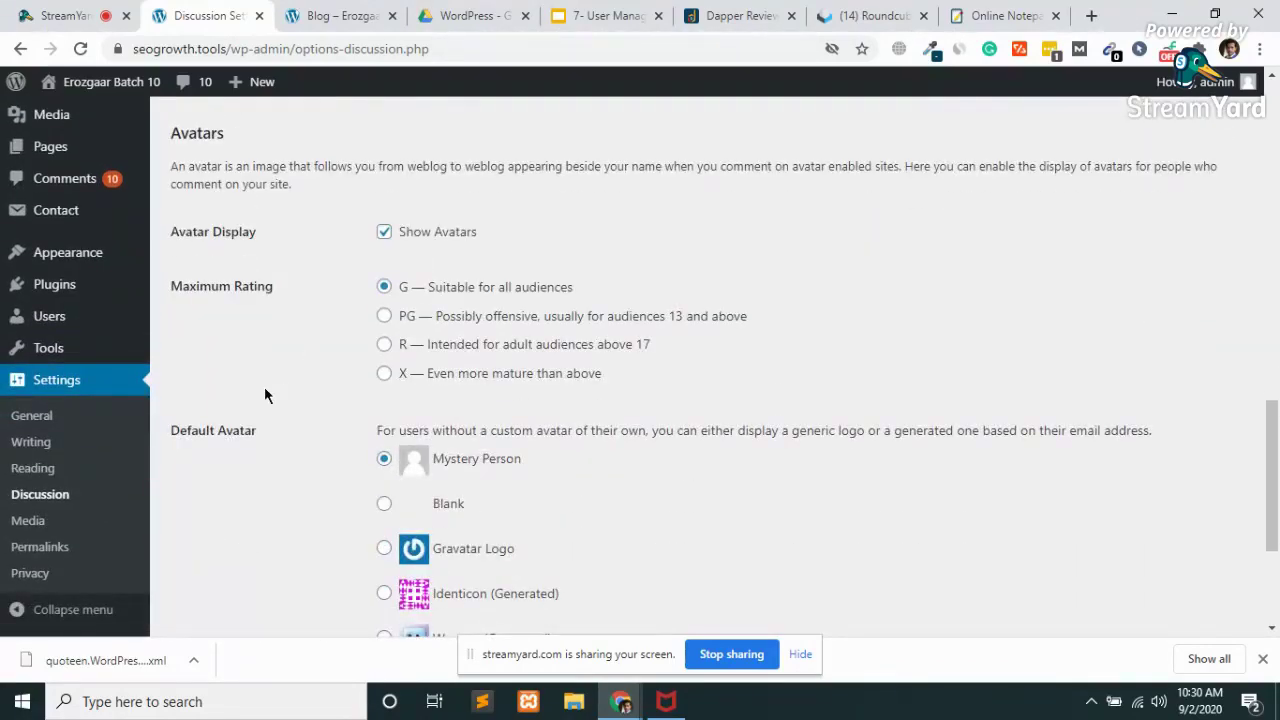
pyautogui.scroll(8, 265, 390)
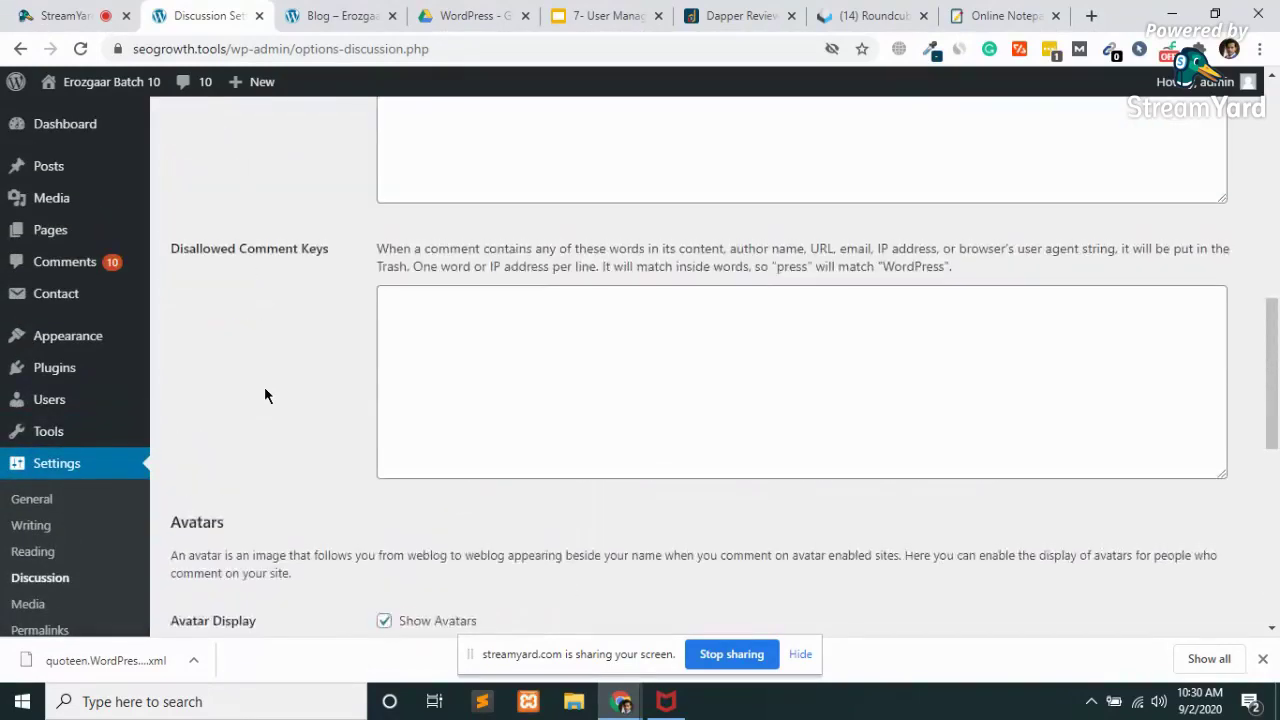
pyautogui.scroll(2, 265, 395)
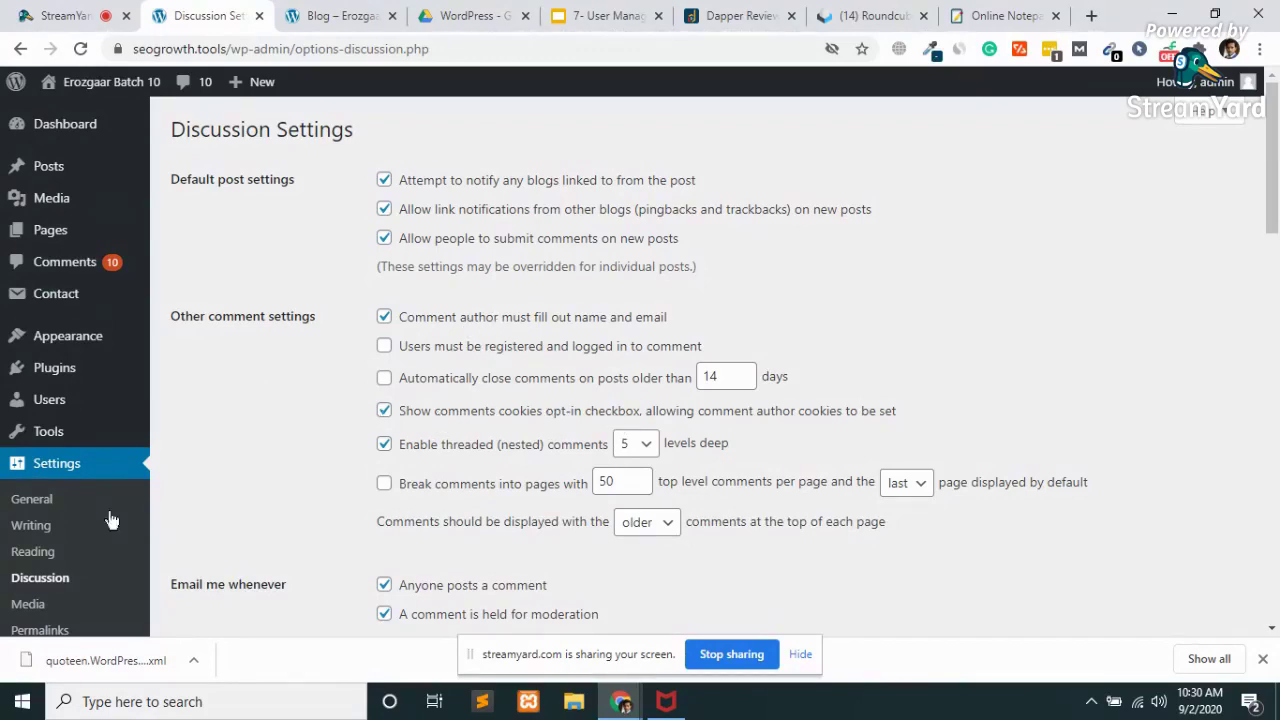
pyautogui.scroll(-3, 92, 523)
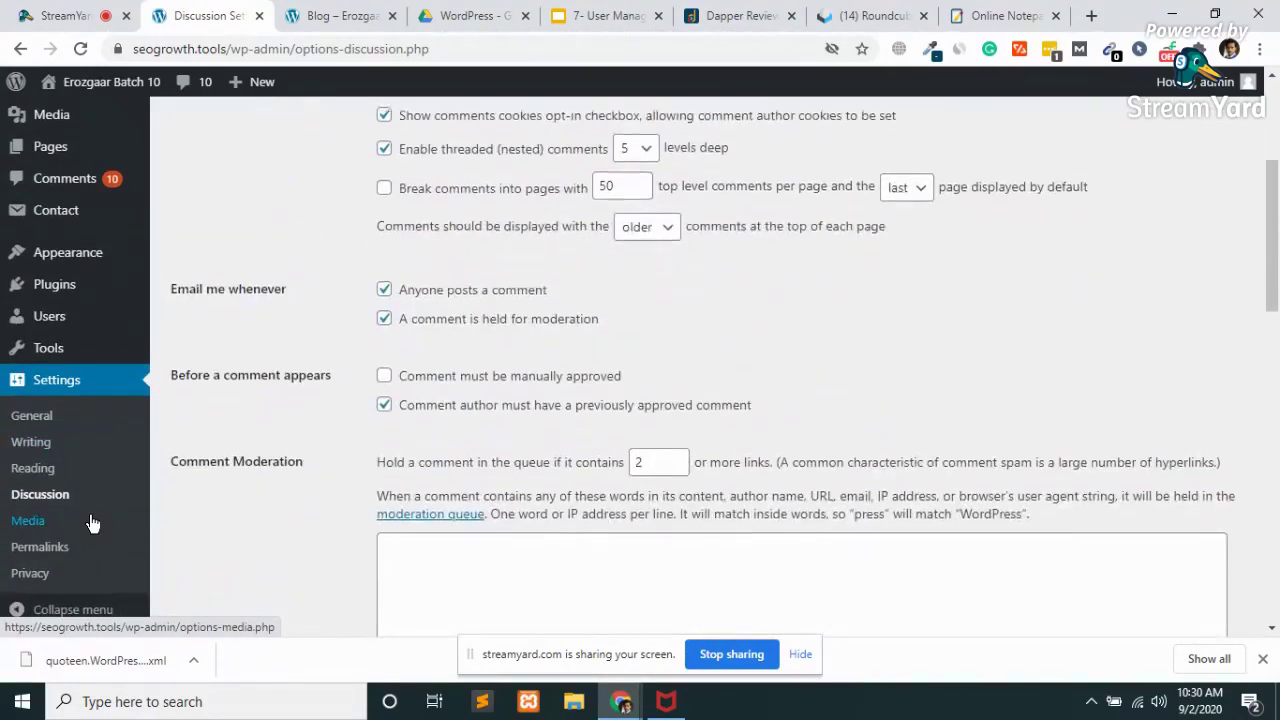
pyautogui.scroll(-1, 92, 523)
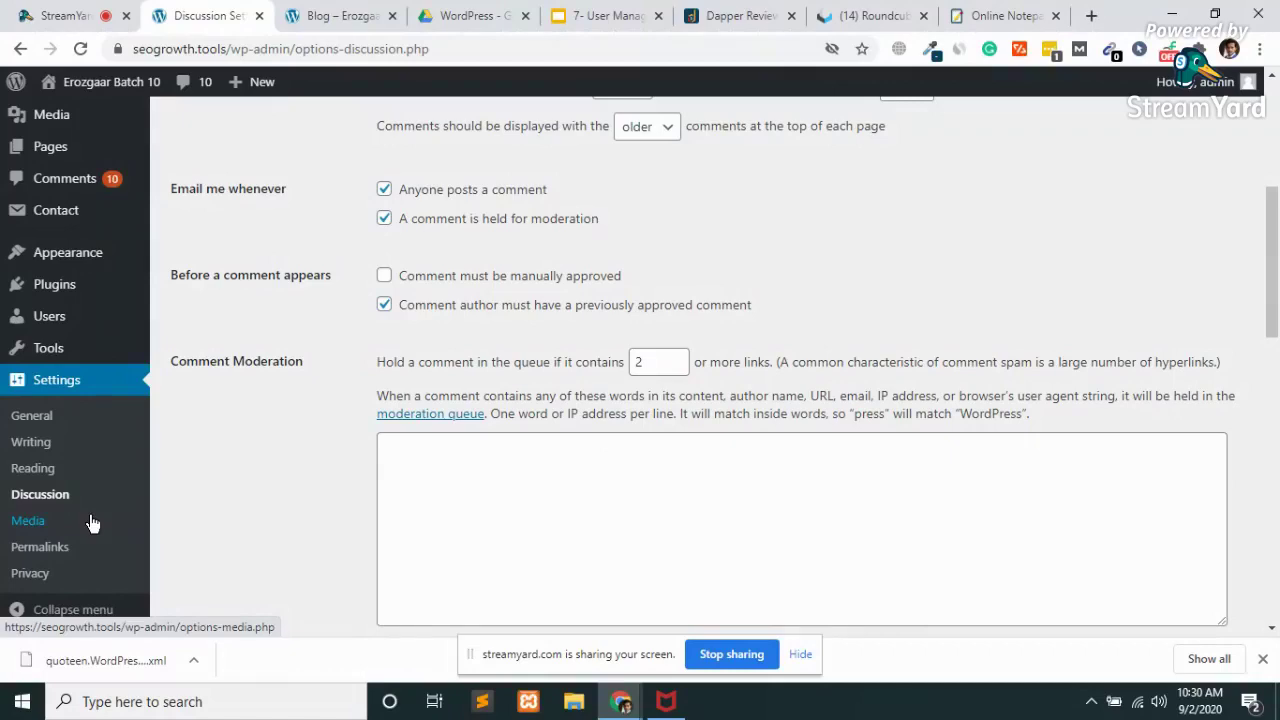
pyautogui.scroll(4, 369, 472)
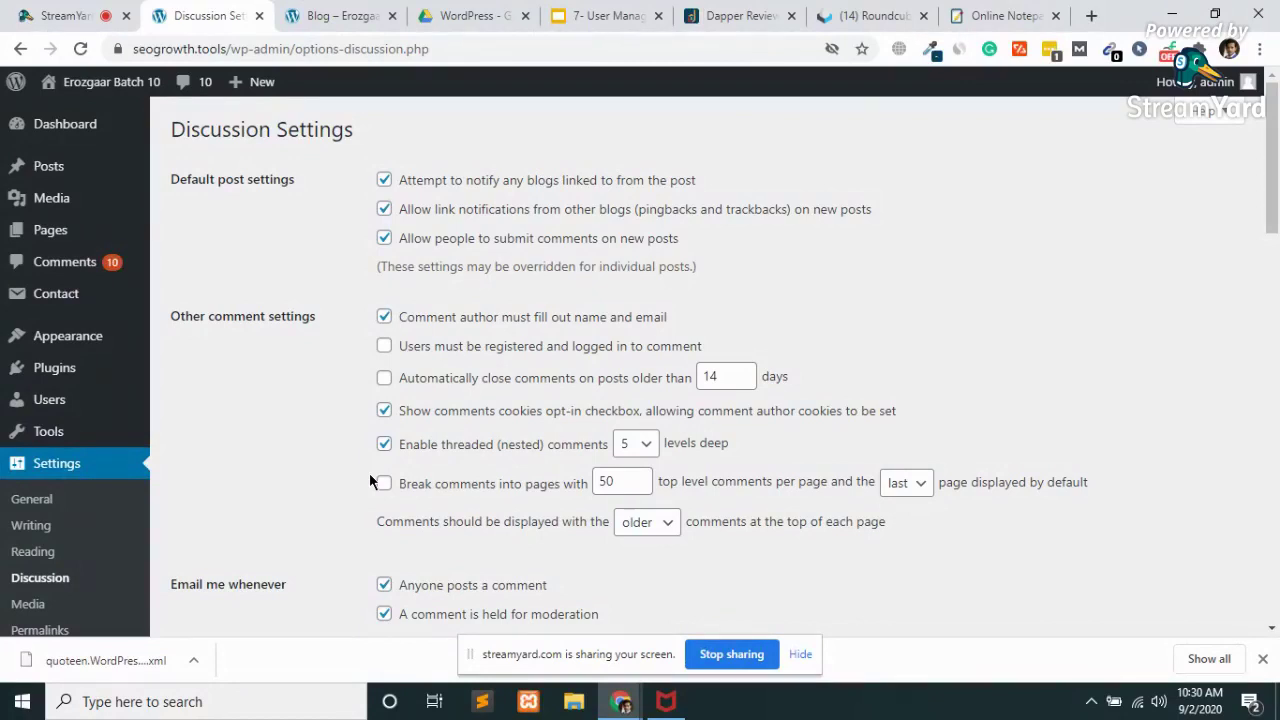
# Open the Comments list and move one visitor's comment to the Trash.
pyautogui.click(87, 272)
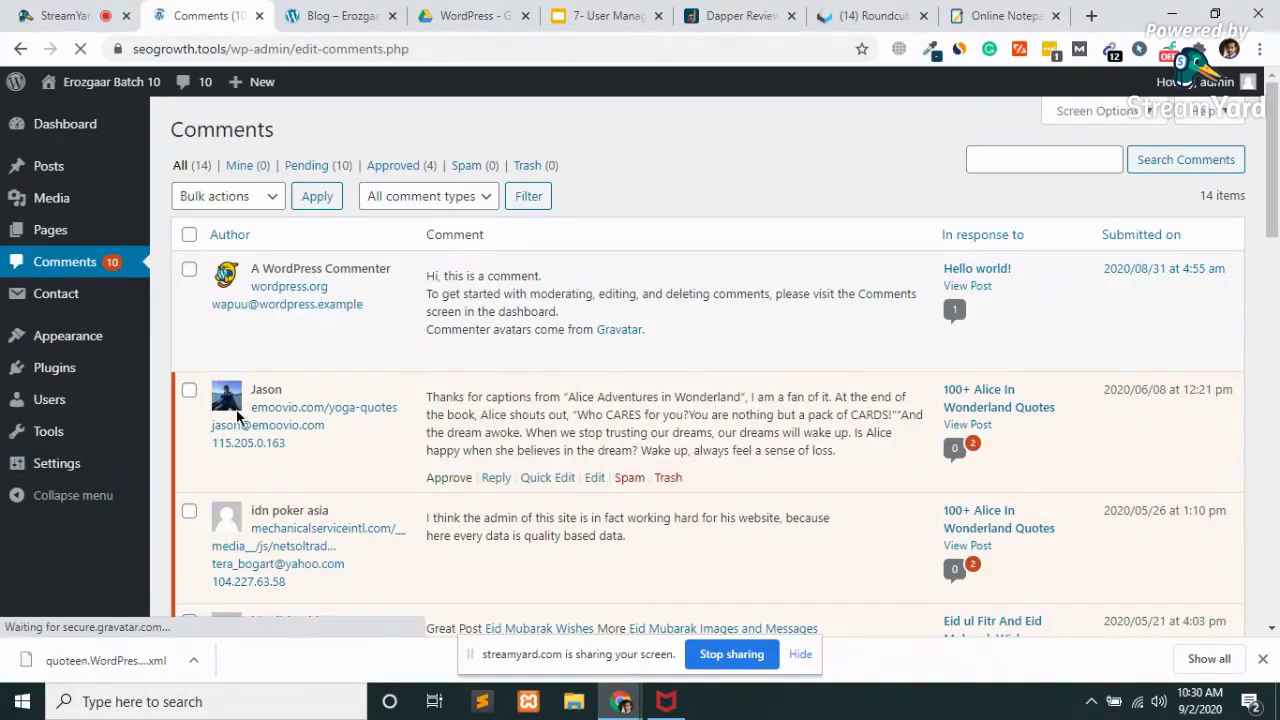
pyautogui.scroll(-2, 237, 415)
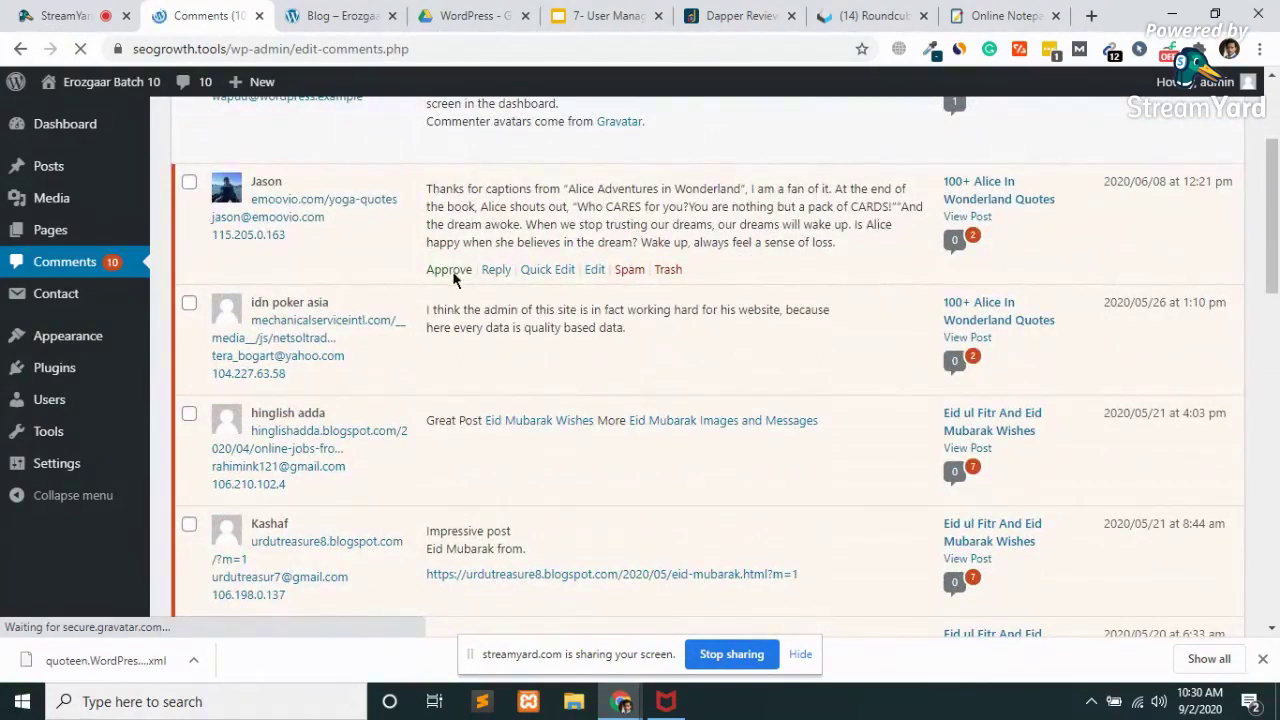
pyautogui.click(667, 272)
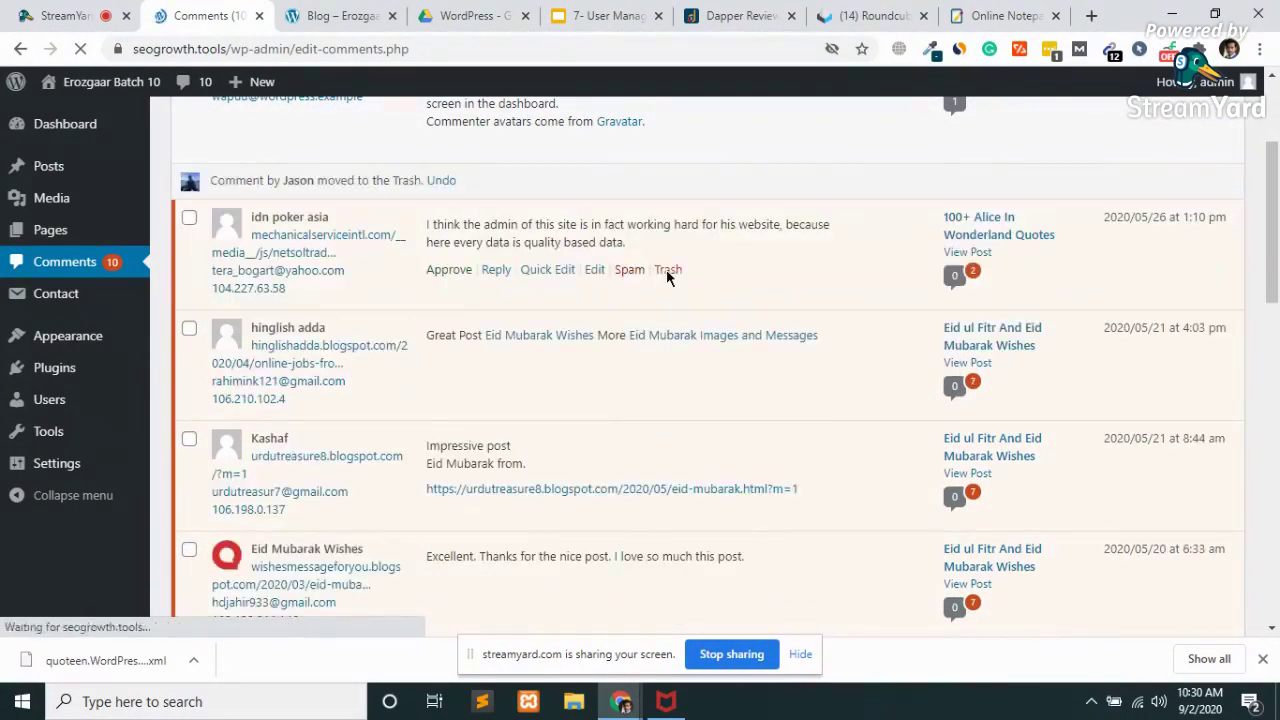
pyautogui.scroll(2, 667, 276)
# Select all remaining comments and apply the Move to Trash bulk action.
pyautogui.moveTo(106, 205)
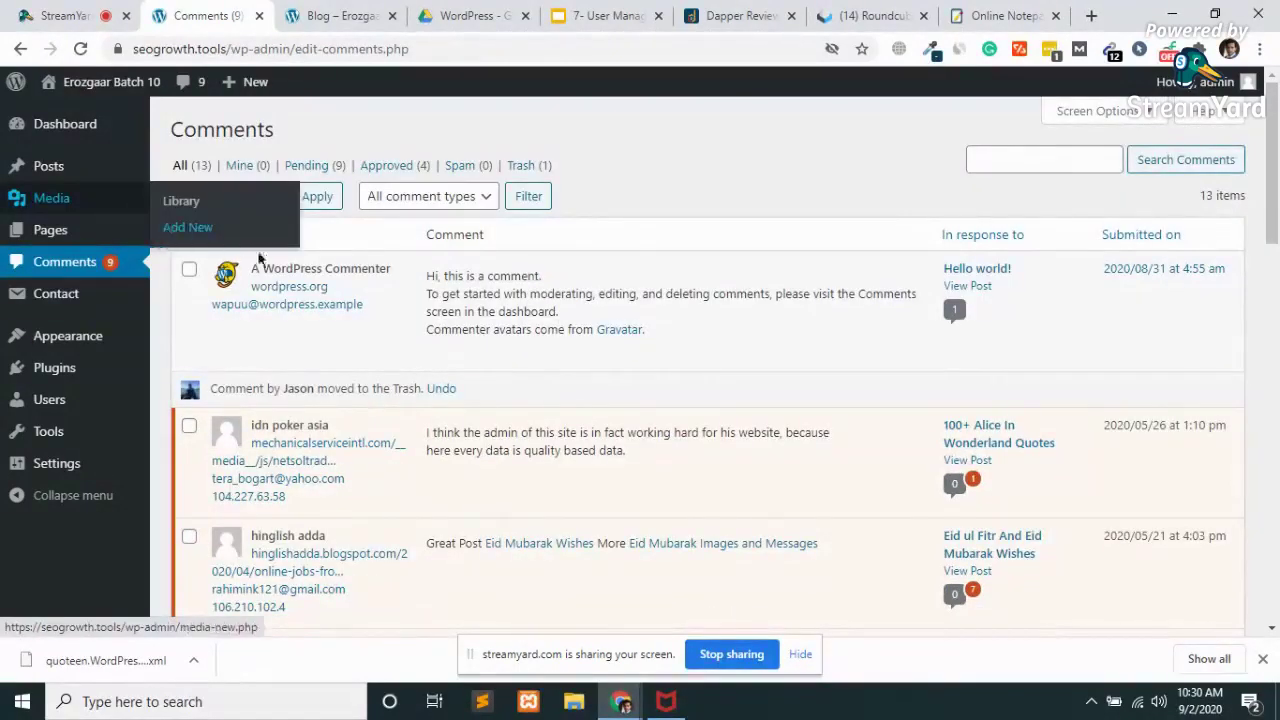
pyautogui.click(189, 235)
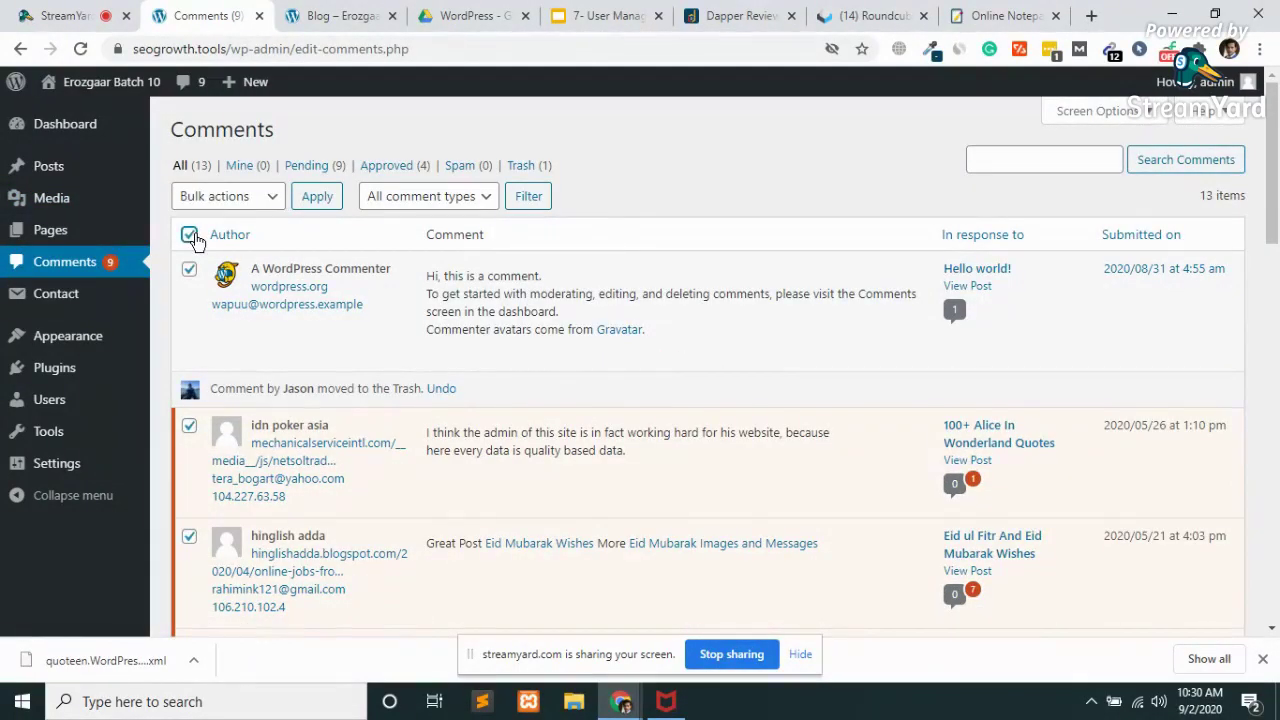
pyautogui.click(240, 200)
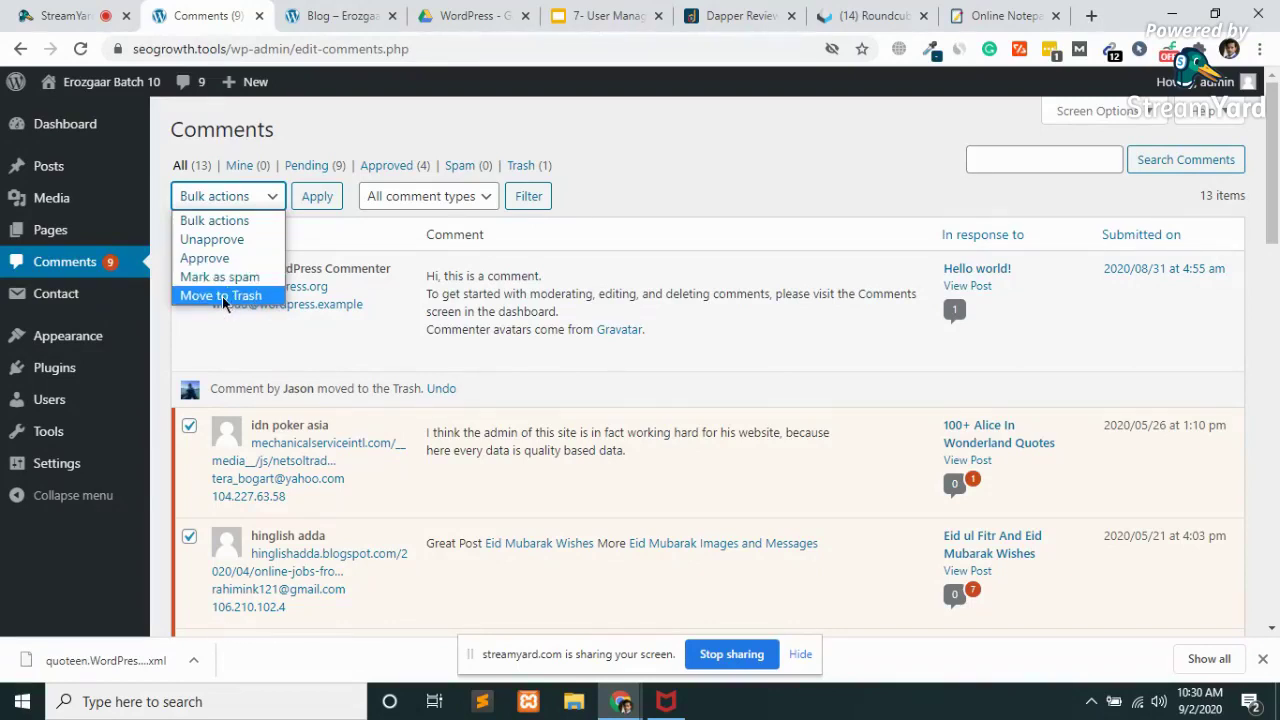
pyautogui.click(222, 296)
pyautogui.click(318, 198)
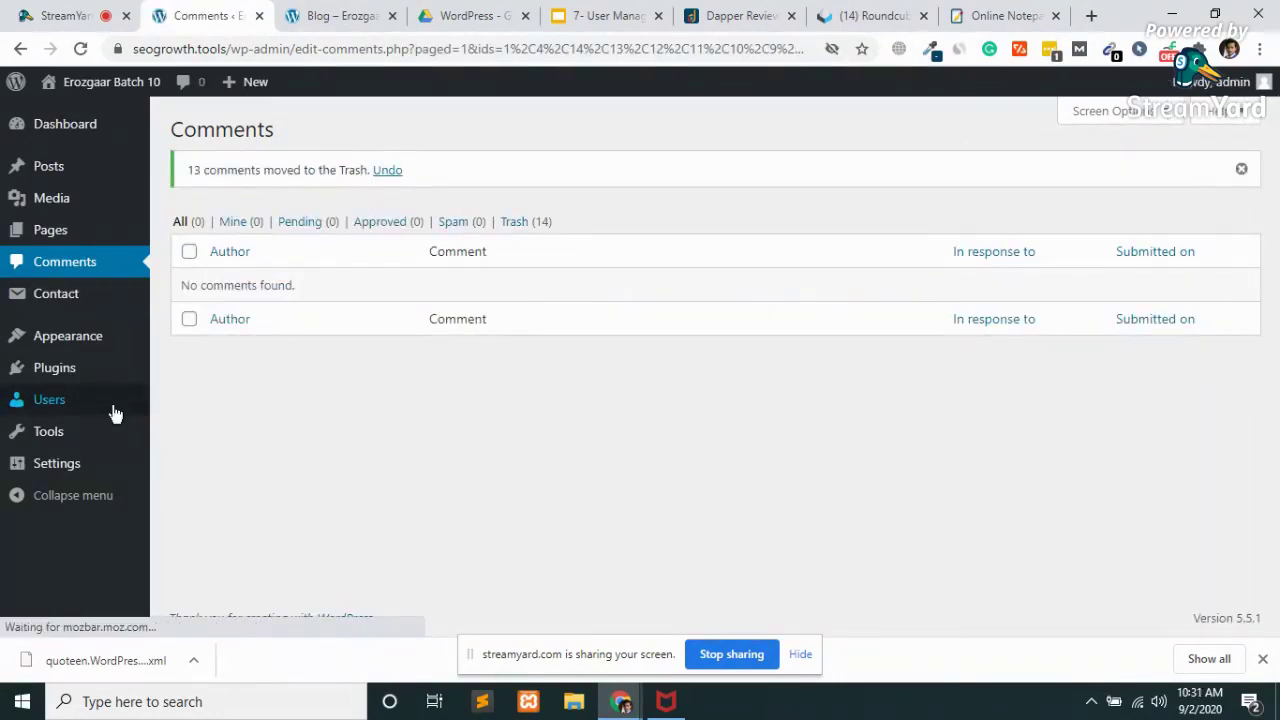
# Open Settings > Media and review the 150×150 thumbnail, 300×300 medium and 1024×1024 large sizes.
pyautogui.moveTo(51, 463)
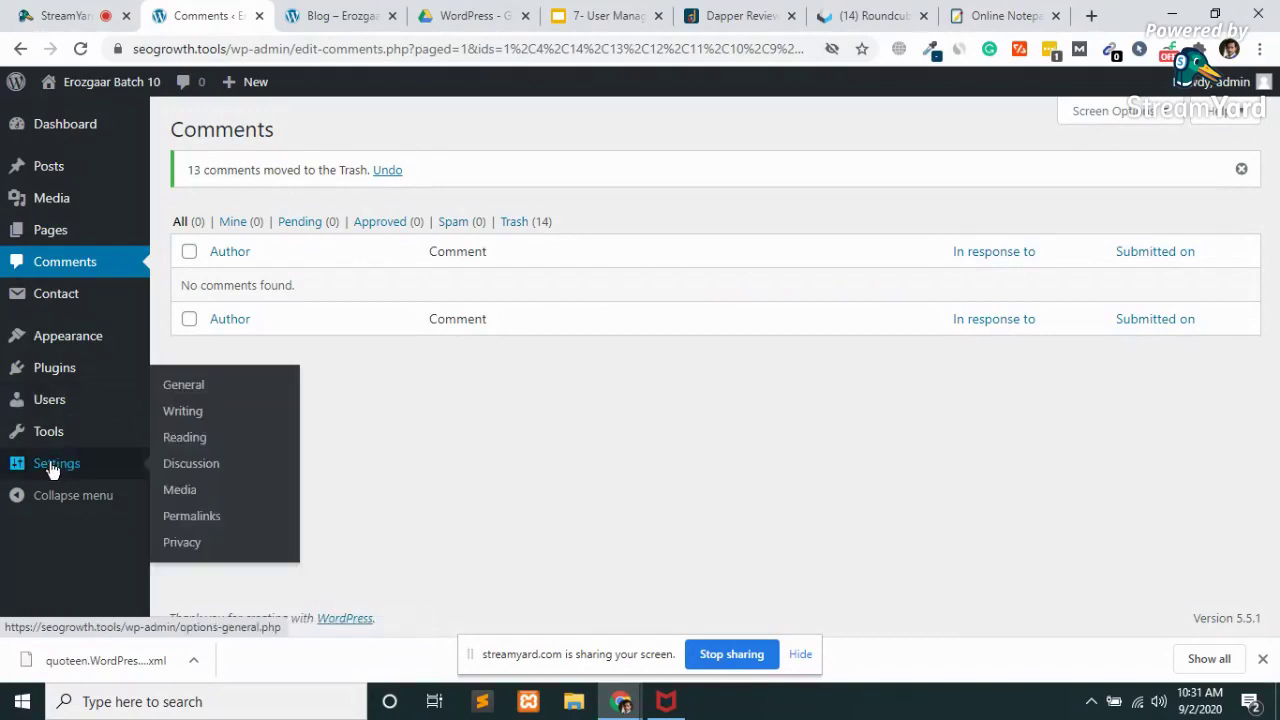
pyautogui.click(181, 491)
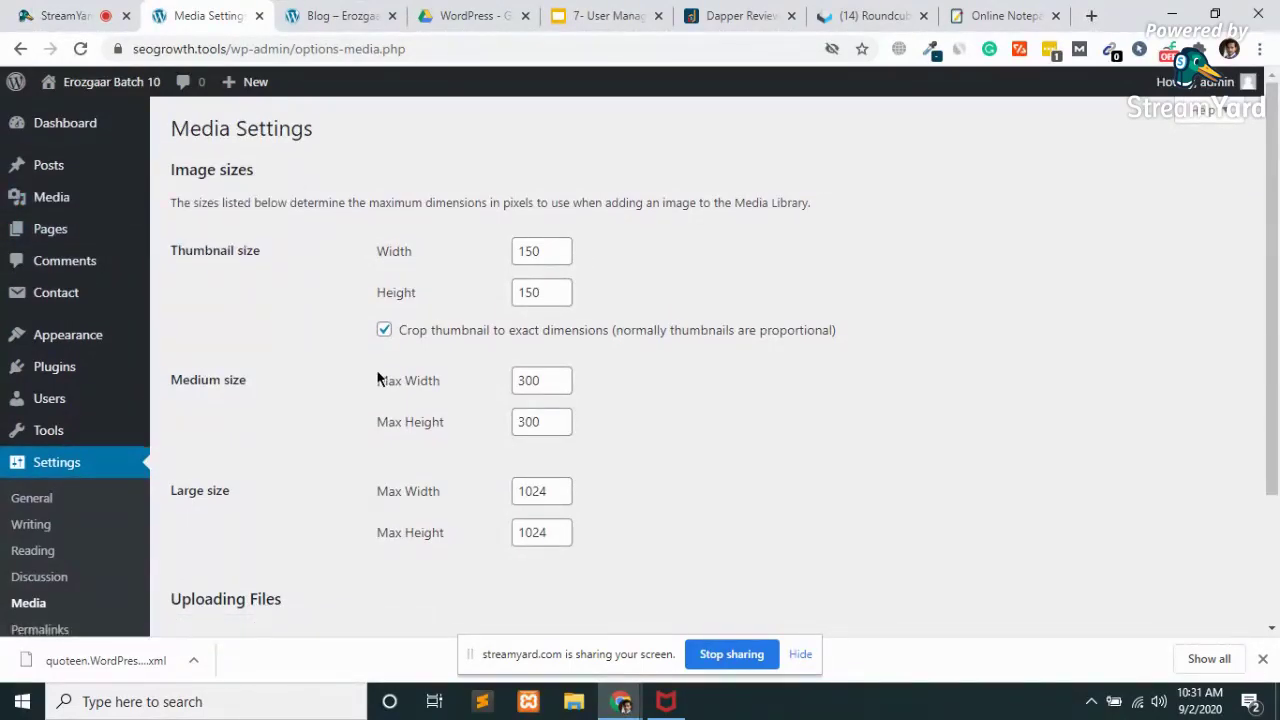
pyautogui.scroll(-2, 378, 378)
pyautogui.scroll(2, 378, 378)
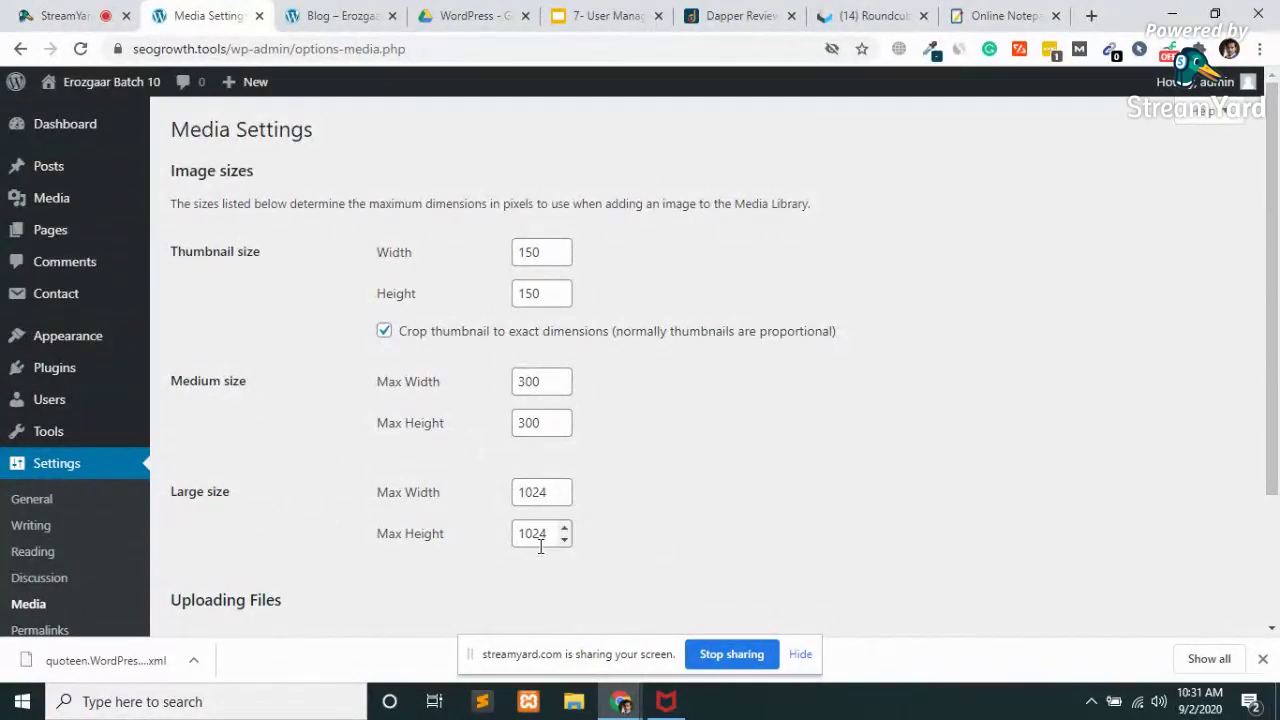
pyautogui.scroll(-2, 540, 545)
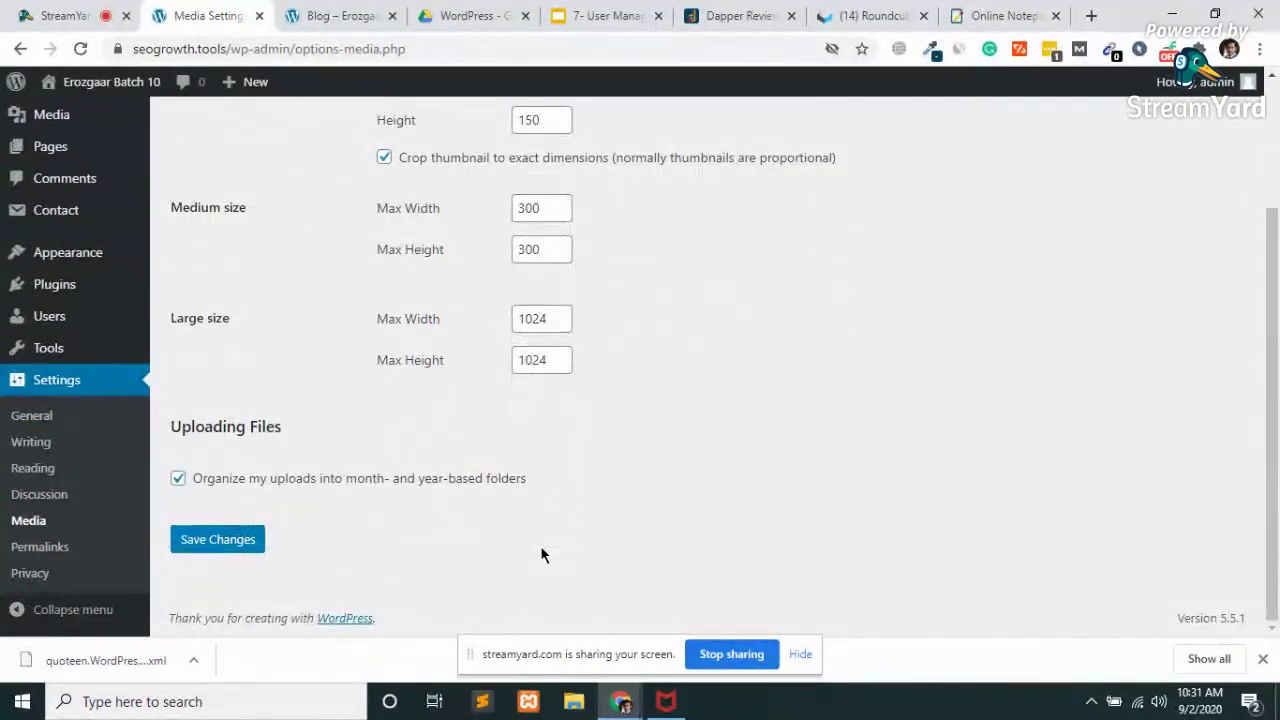
pyautogui.scroll(2, 540, 555)
pyautogui.scroll(-2, 540, 555)
pyautogui.scroll(3, 475, 498)
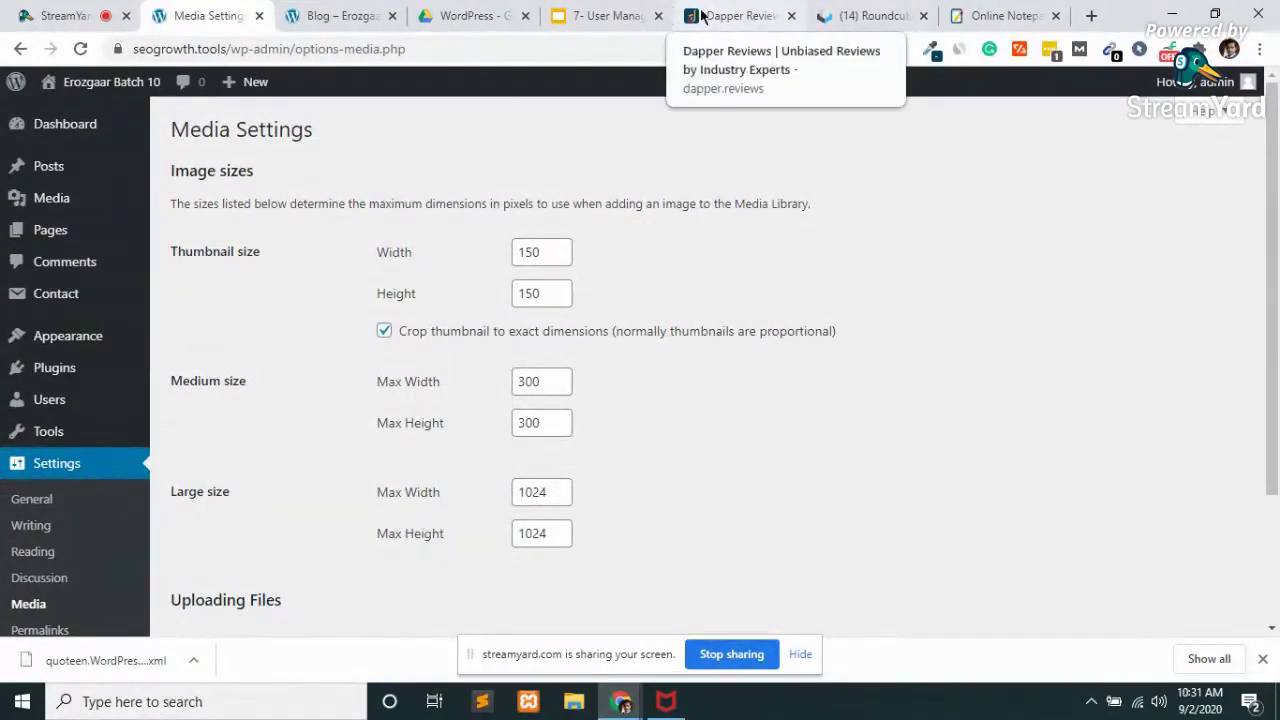
# Close the Drive, slides, reviews, webmail, notepad and blog tabs.
pyautogui.click(510, 12)
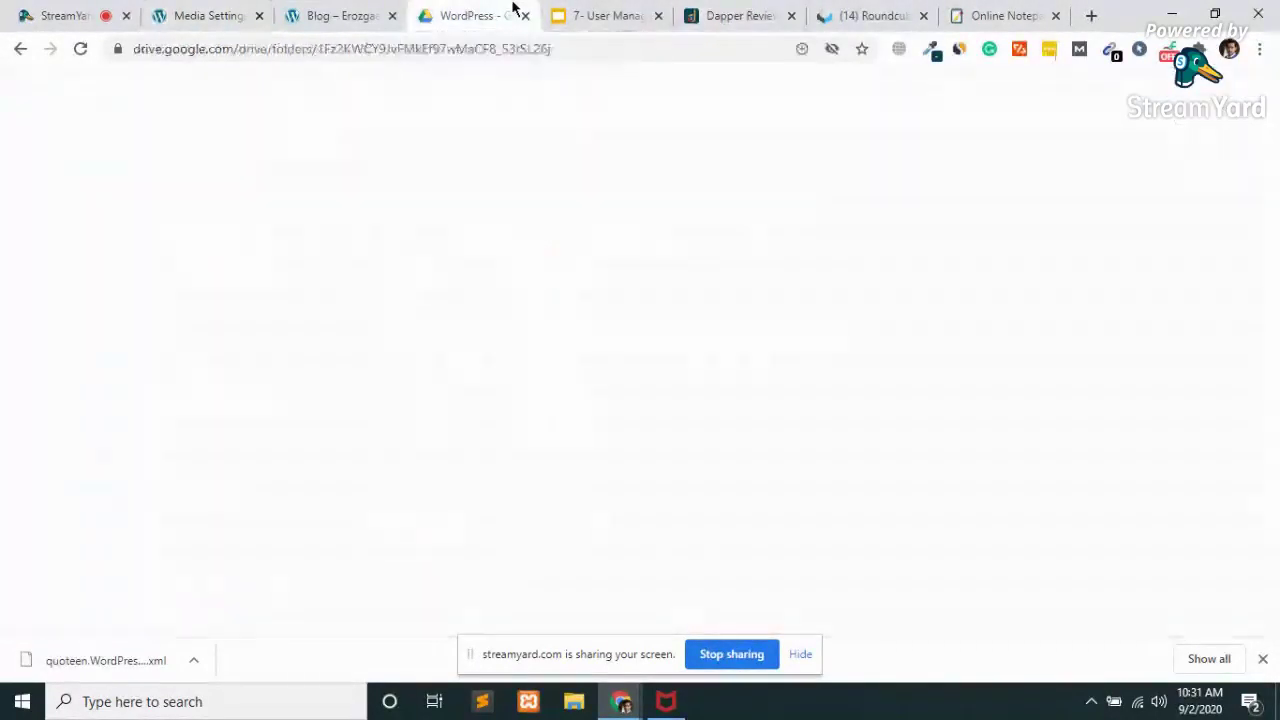
pyautogui.hotkey('ctrl', 'w')
pyautogui.hotkey('ctrl', 'w')
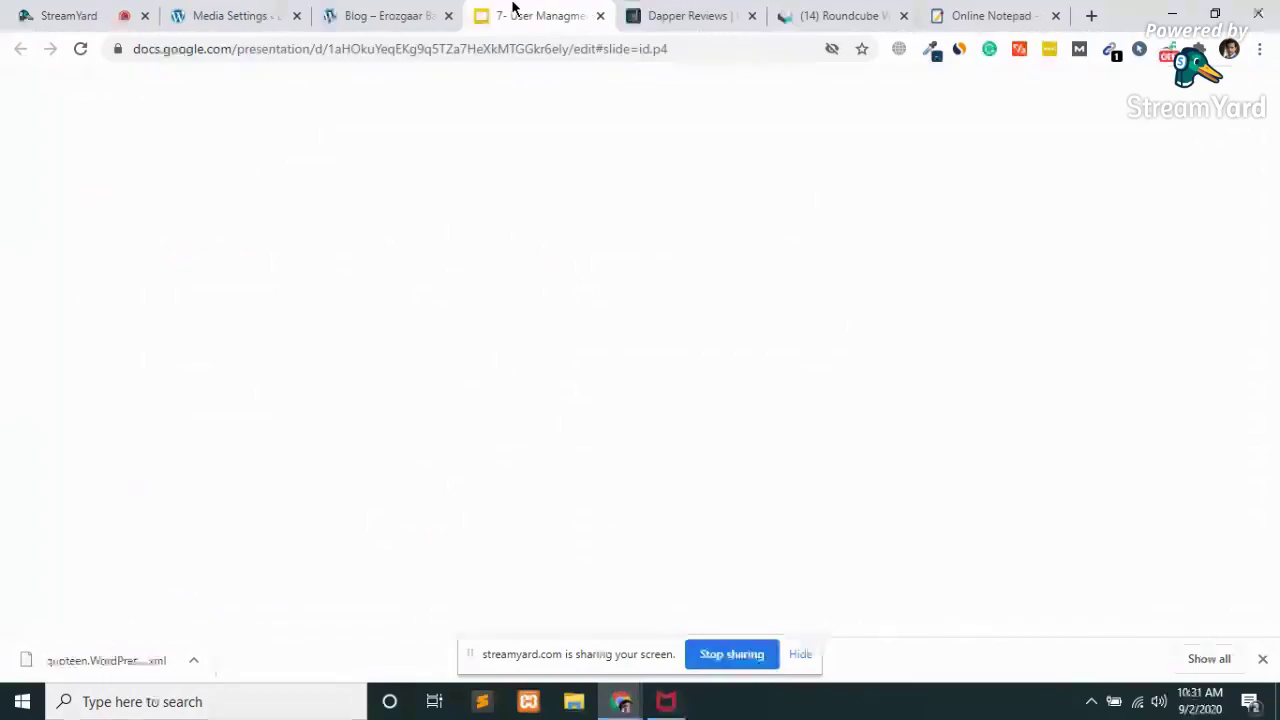
pyautogui.hotkey('ctrl', 'w')
pyautogui.hotkey('ctrl', 'w')
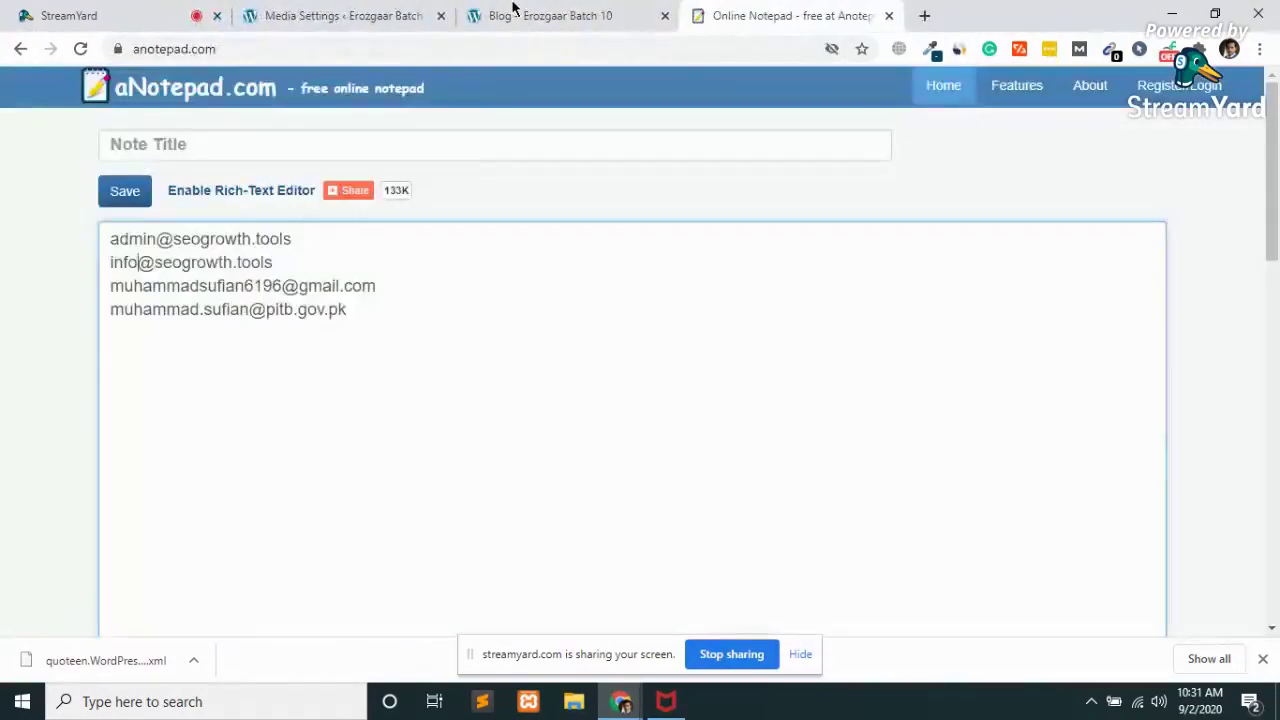
pyautogui.hotkey('ctrl', 'w')
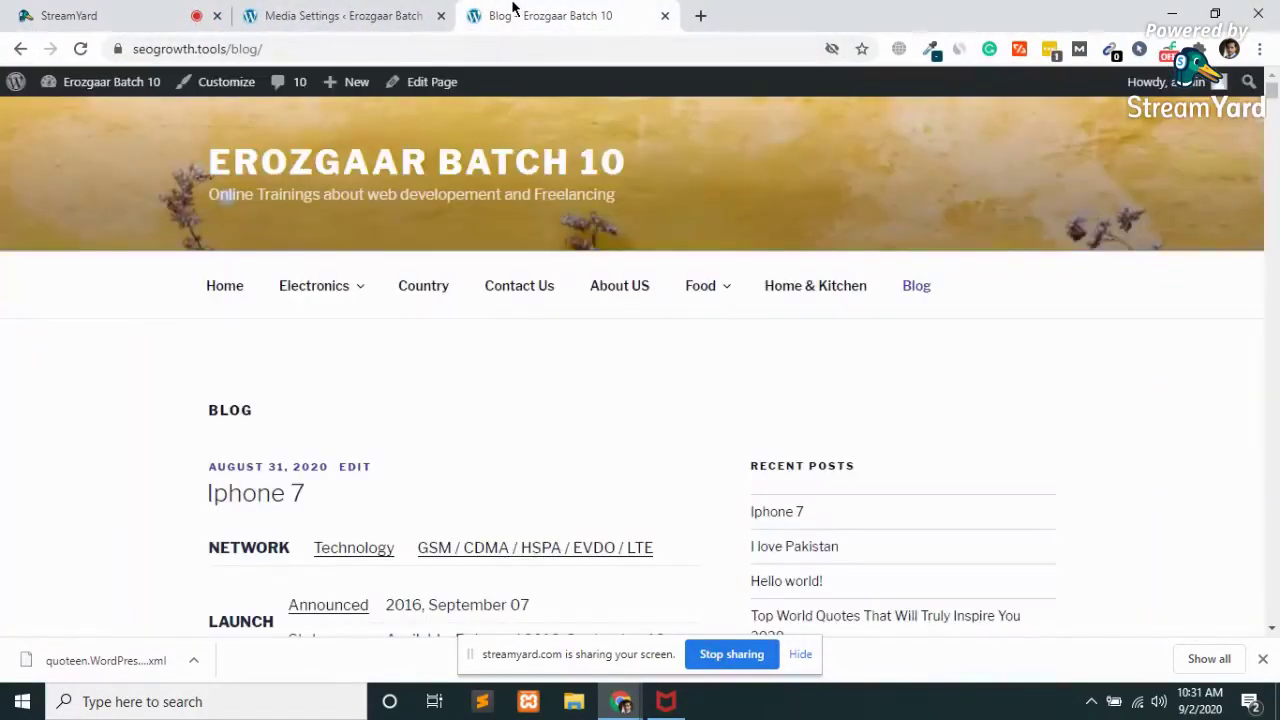
pyautogui.hotkey('ctrl', 'w')
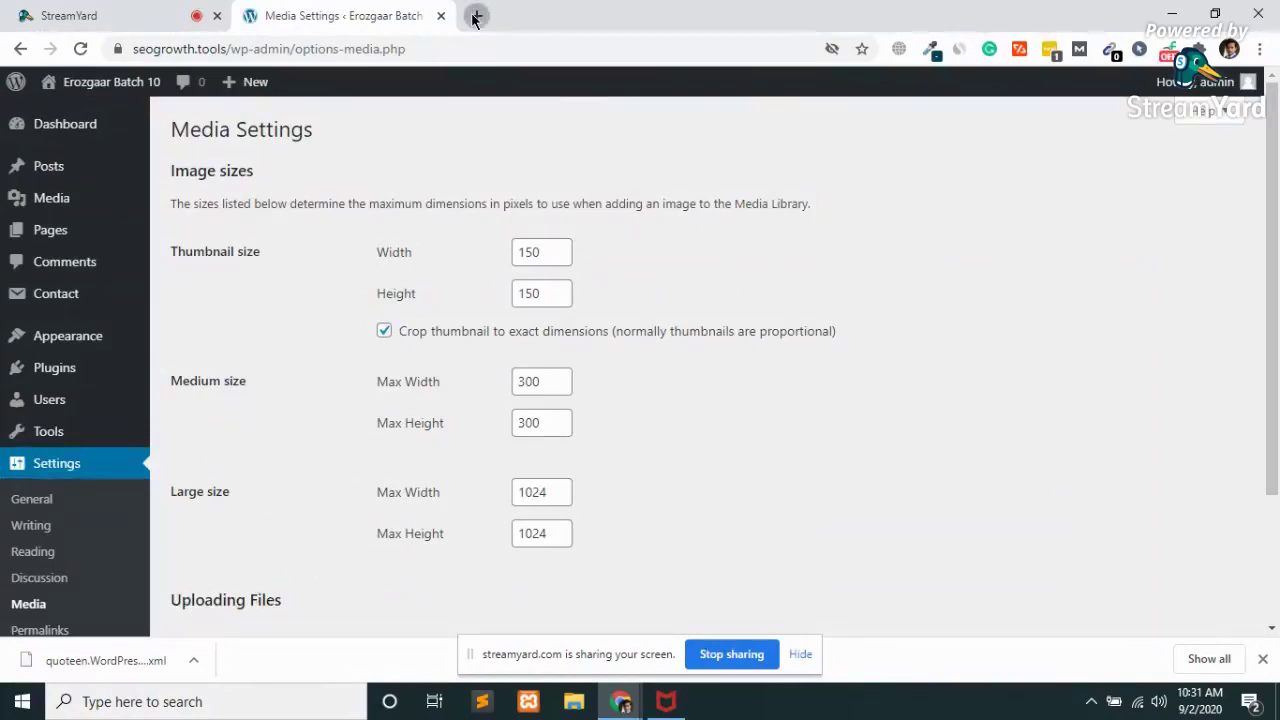
# Load seogrowth.tools/cpanel in a new tab to reach the cPanel connection page.
pyautogui.click(471, 15)
pyautogui.write('seogrowth.tools')
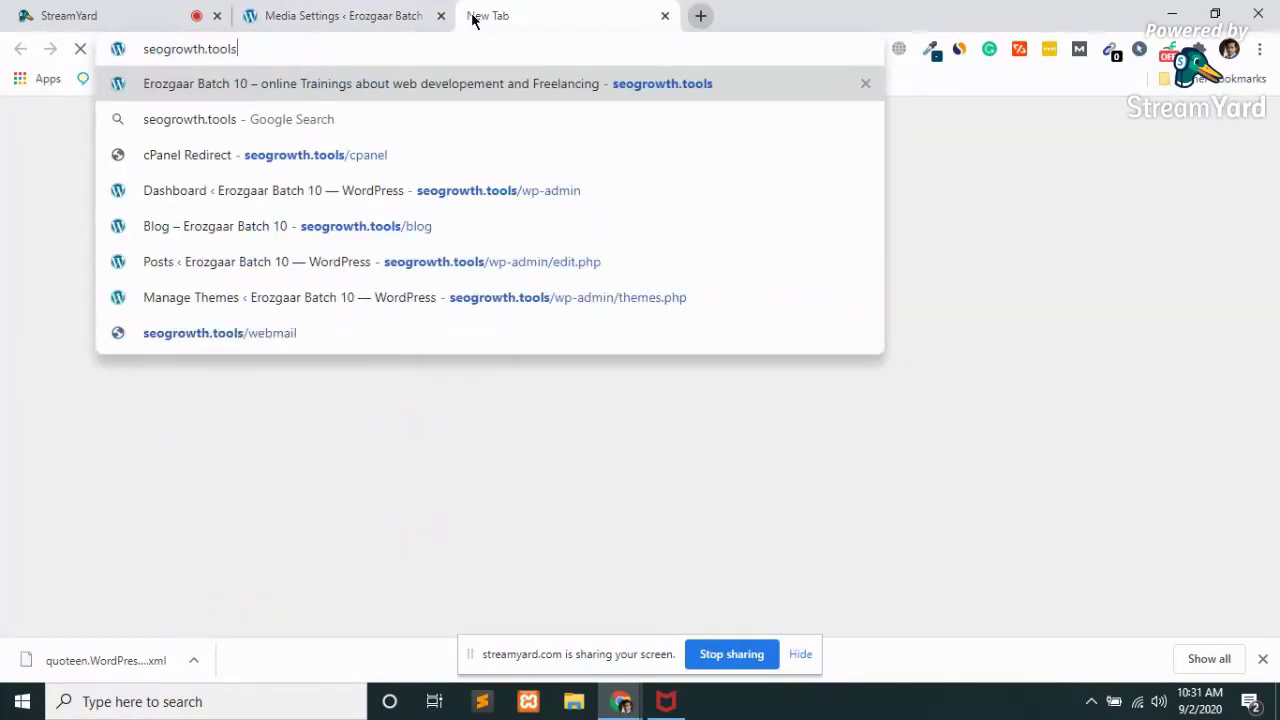
pyautogui.write('/wp')
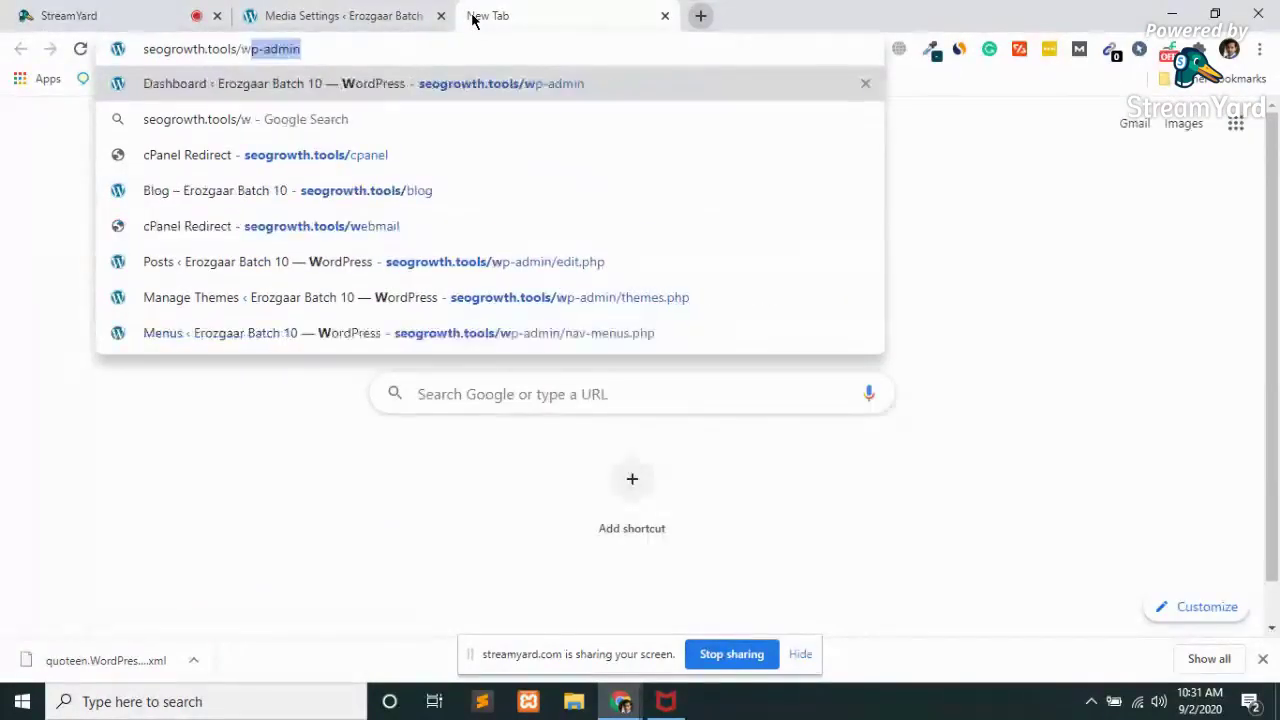
pyautogui.press('BackSpace')
pyautogui.press('BackSpace')
pyautogui.press('BackSpace')
pyautogui.write('cpanel')
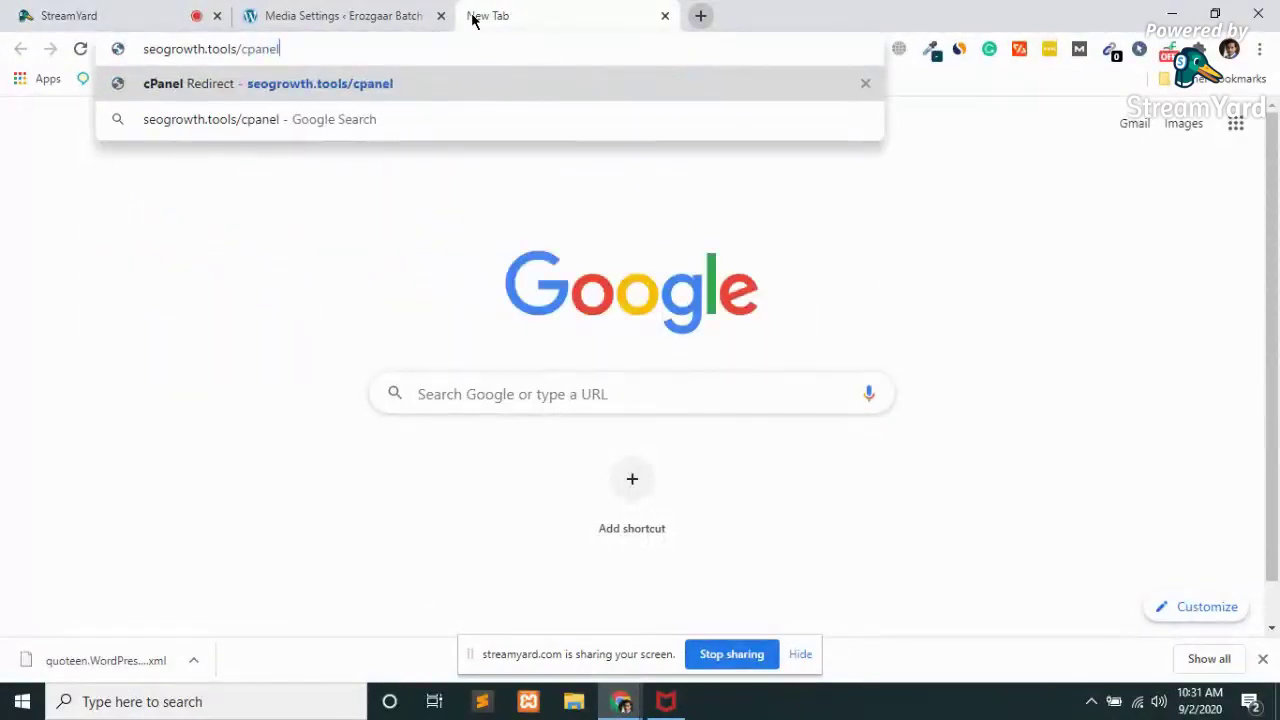
pyautogui.press('Return')
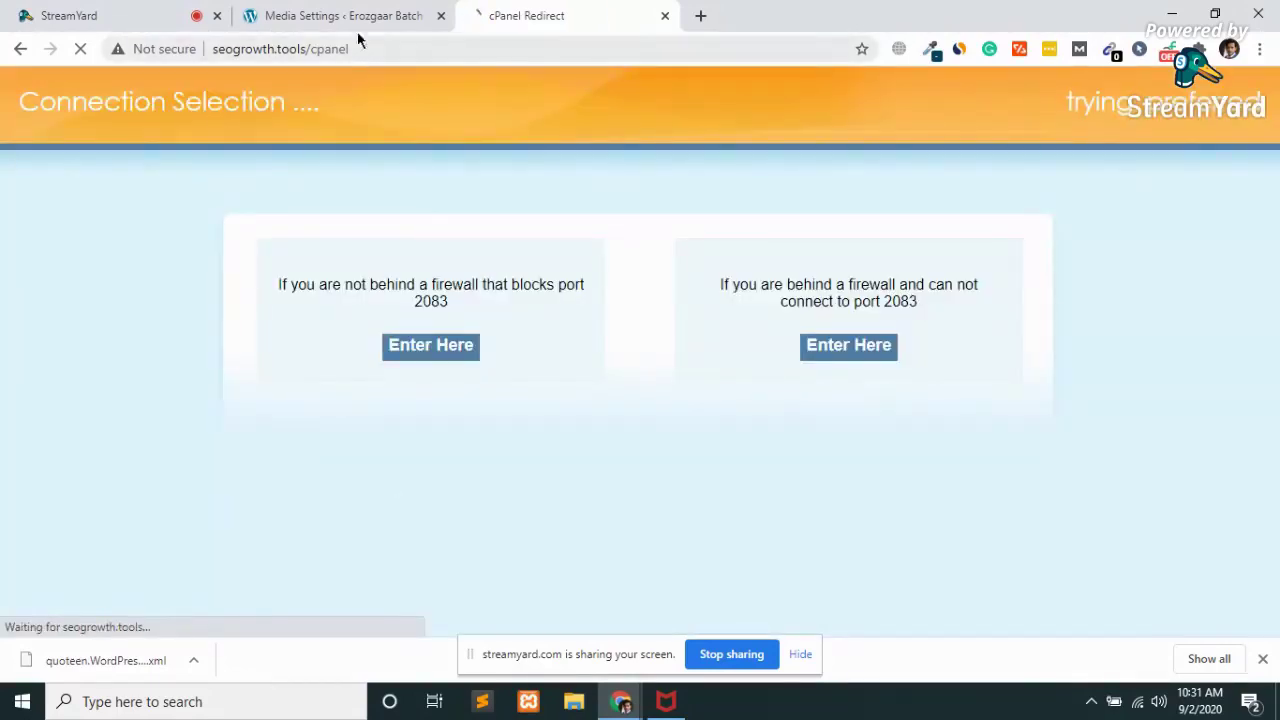
# Log in to cPanel with the saved credentials, then go back to WordPress Media Settings.
pyautogui.click(345, 12)
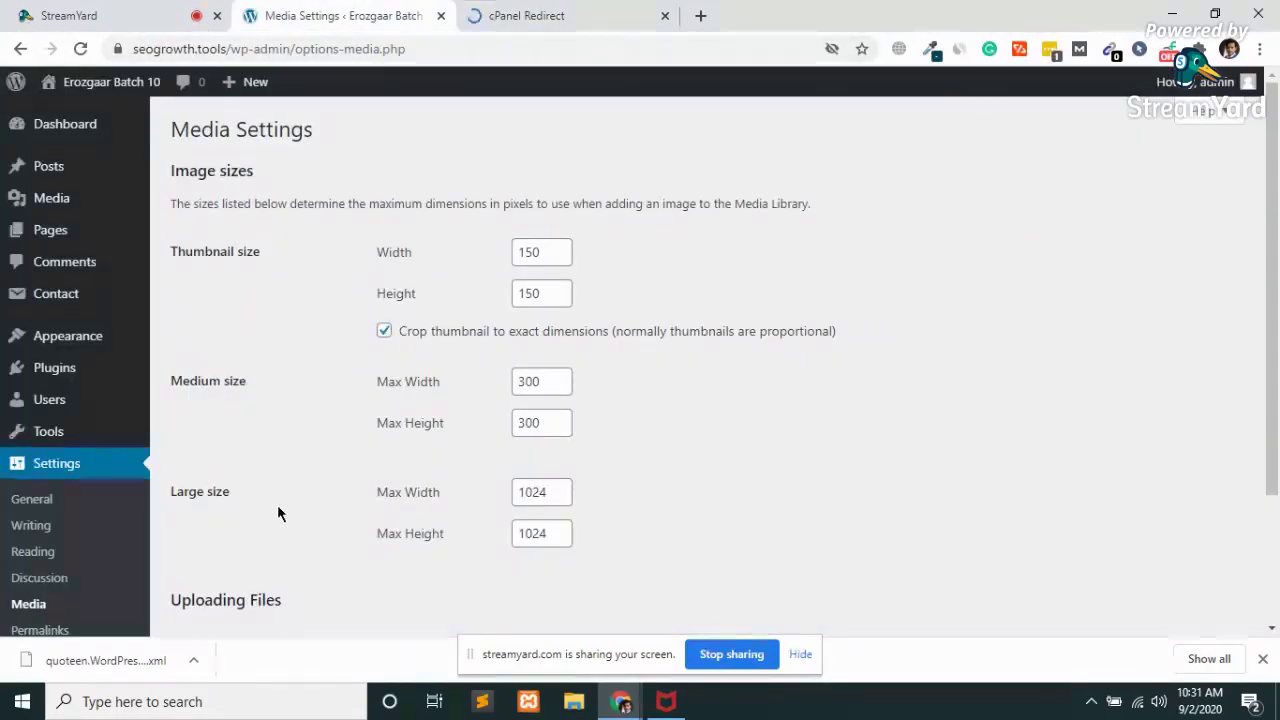
pyautogui.scroll(-3, 277, 504)
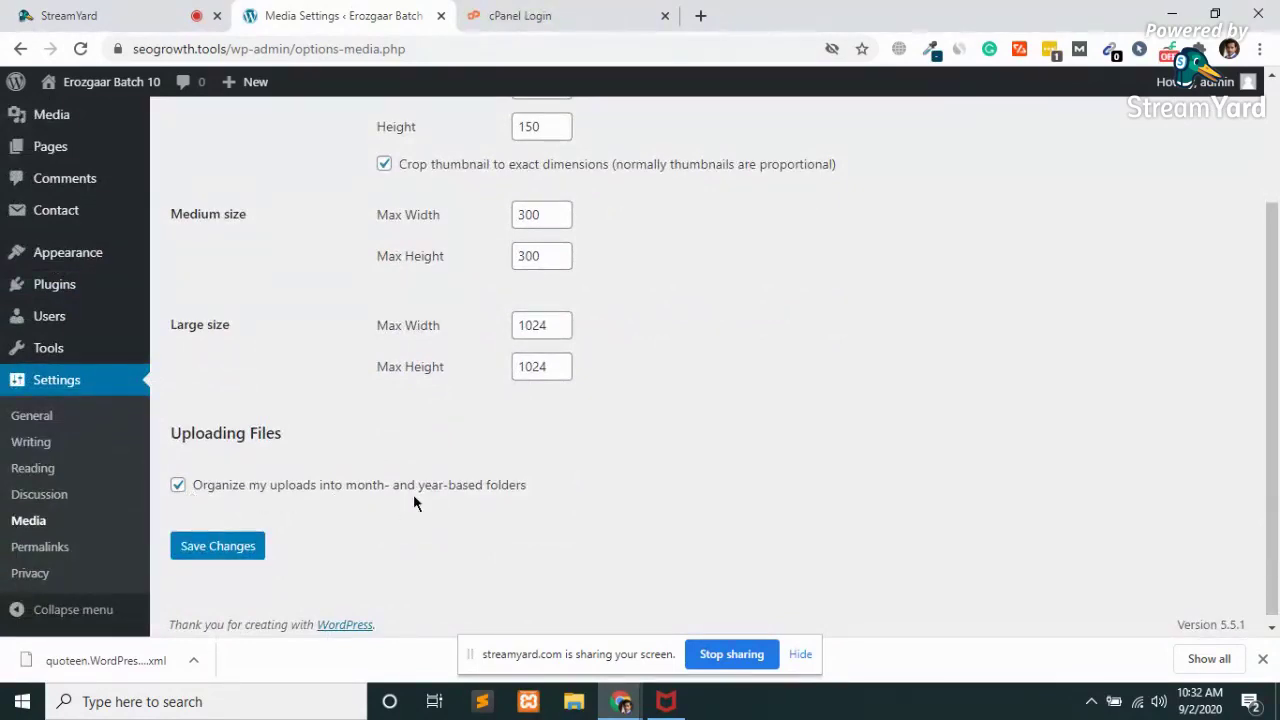
pyautogui.click(600, 8)
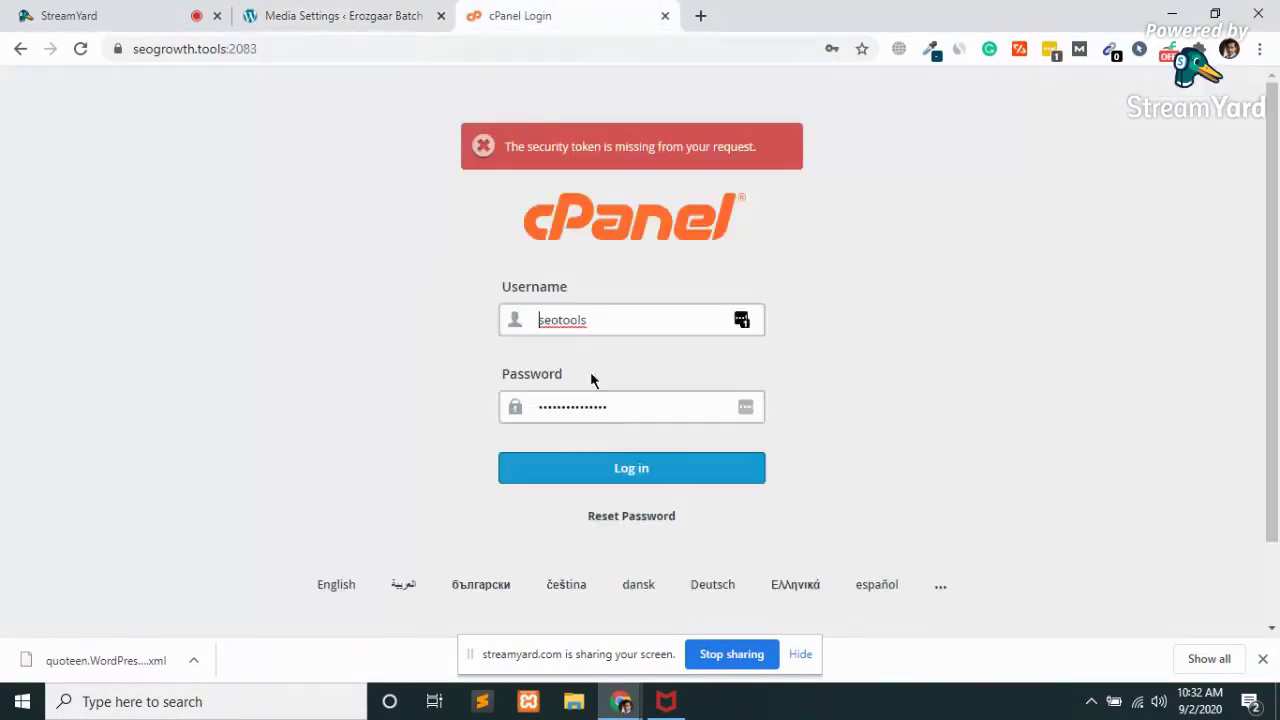
pyautogui.click(645, 469)
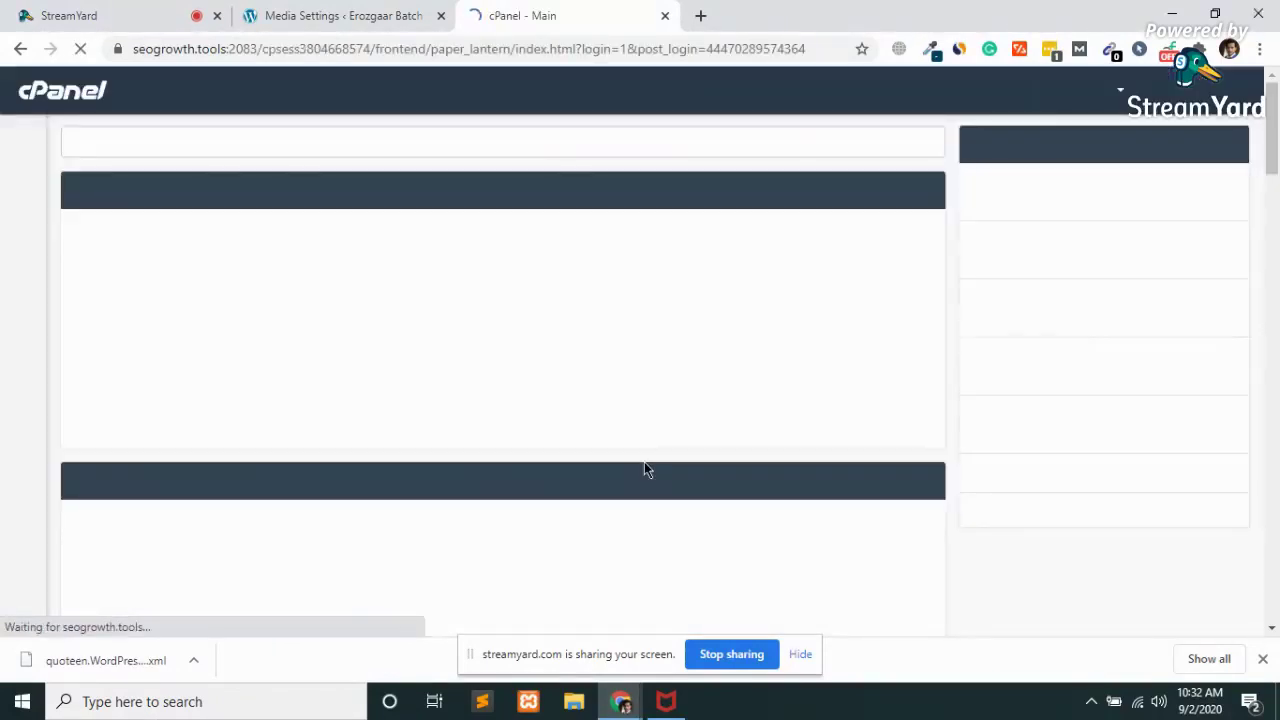
pyautogui.click(340, 15)
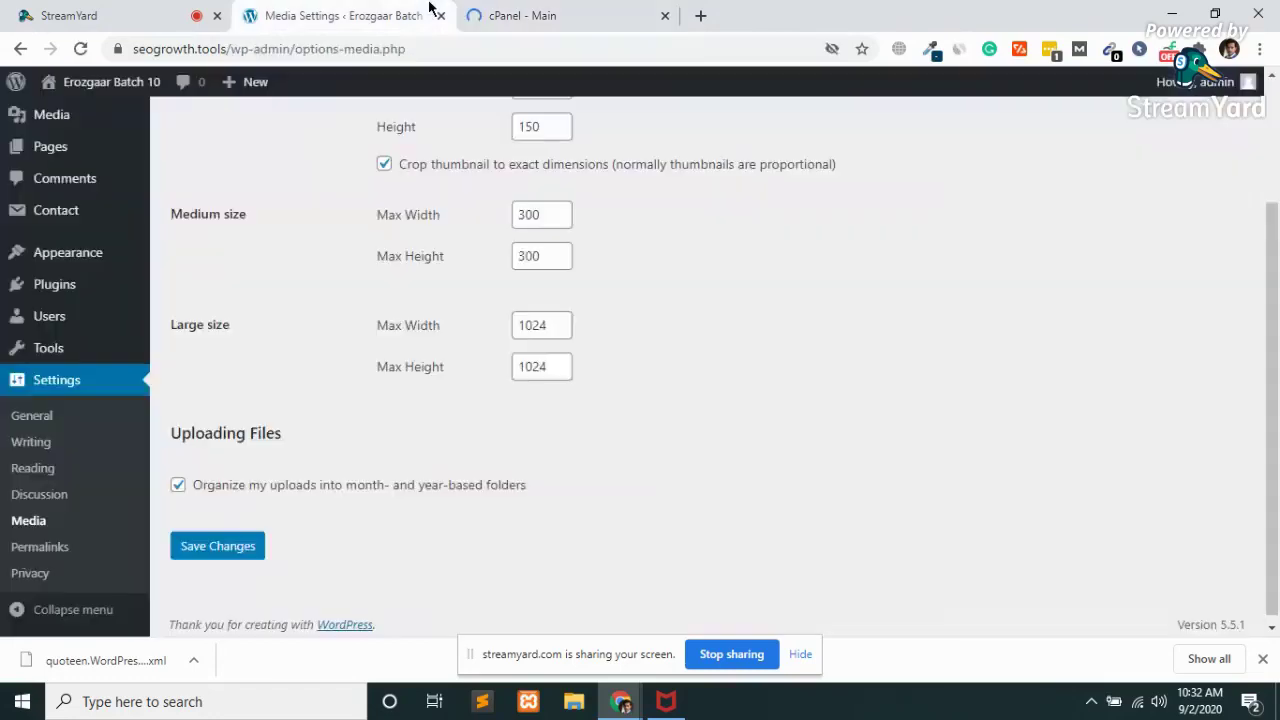
pyautogui.scroll(2, 356, 261)
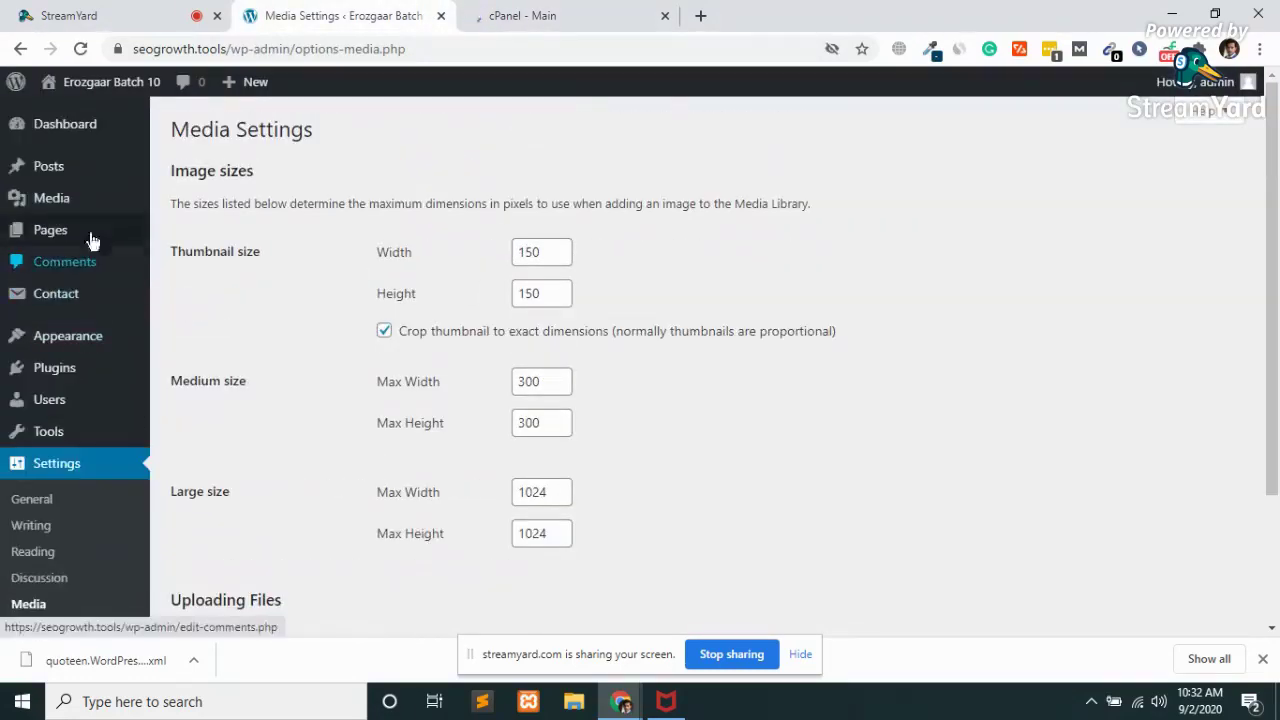
# Open the WordPress Media Library with its five images, then switch to the cPanel Main tab.
pyautogui.click(57, 214)
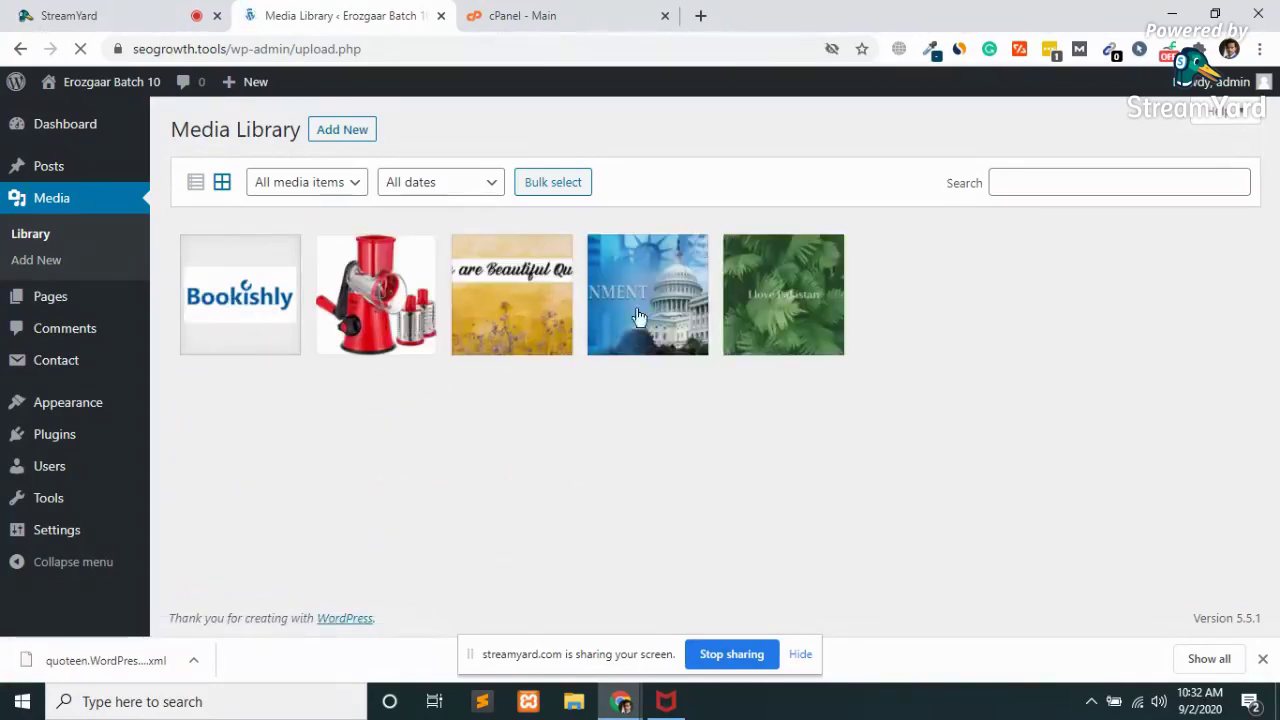
pyautogui.click(551, 12)
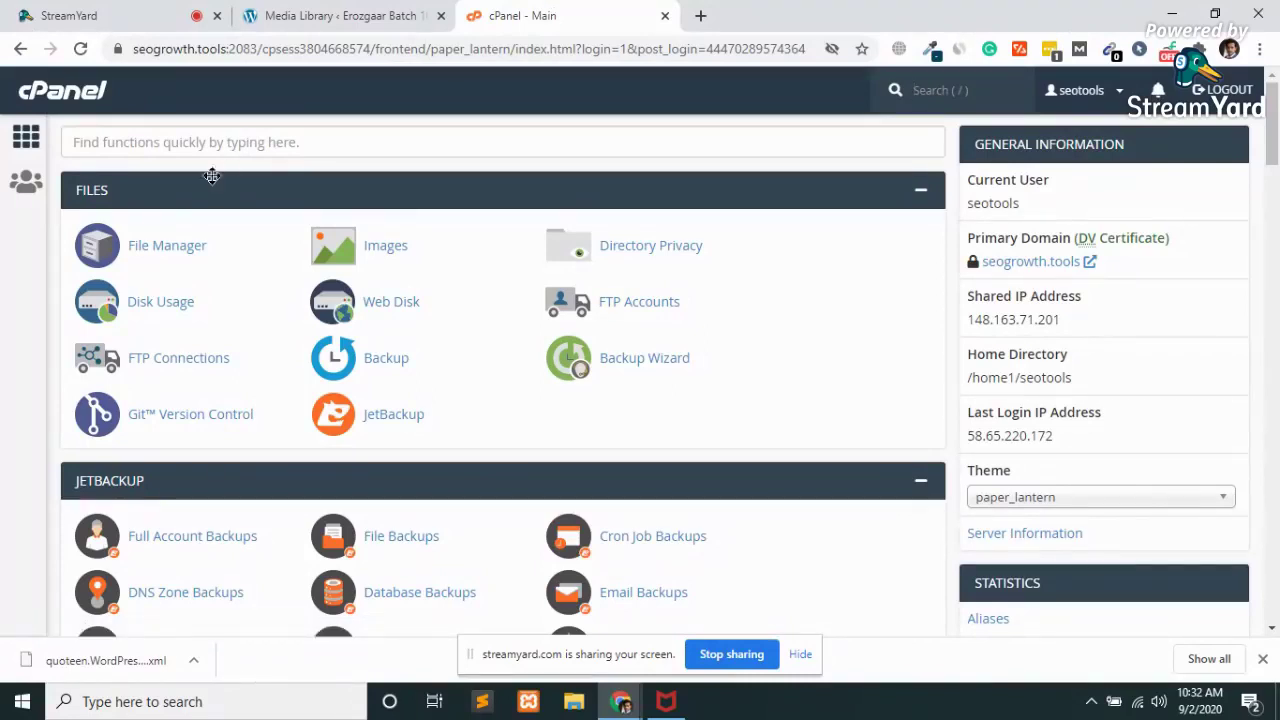
# Open cPanel File Manager and browse to public_html/wp-content.
pyautogui.click(165, 246)
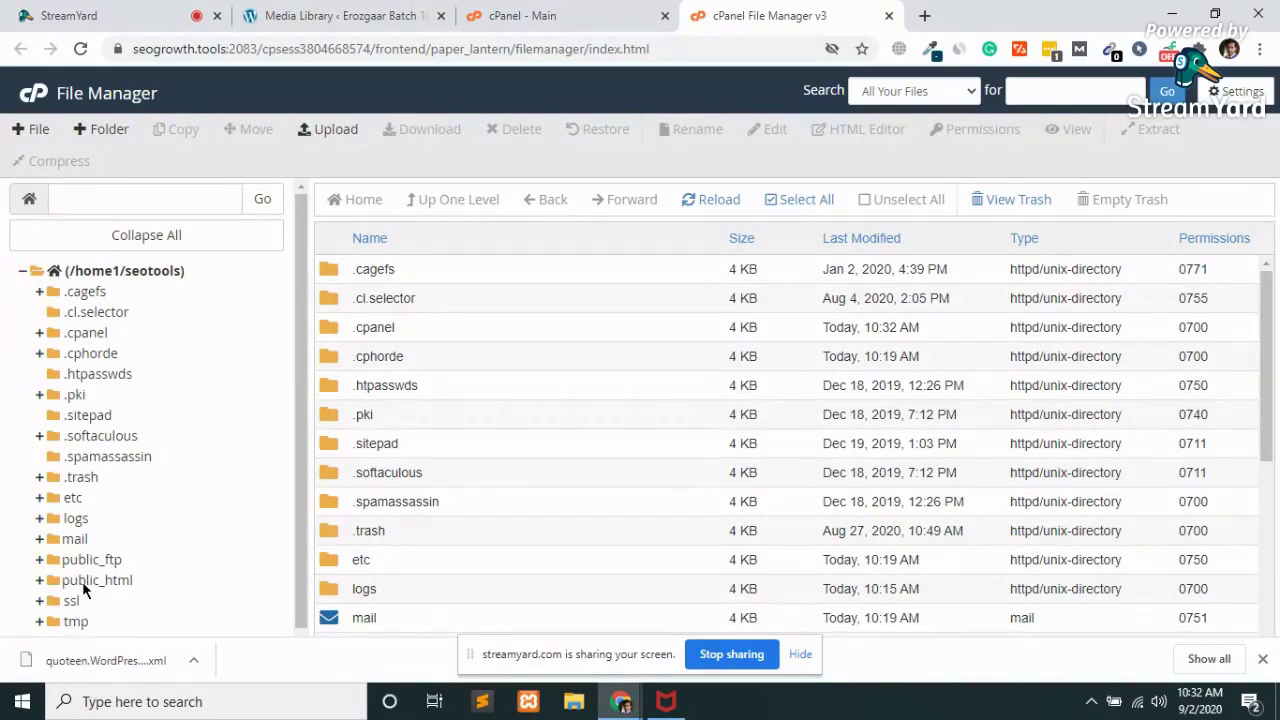
pyautogui.click(82, 581)
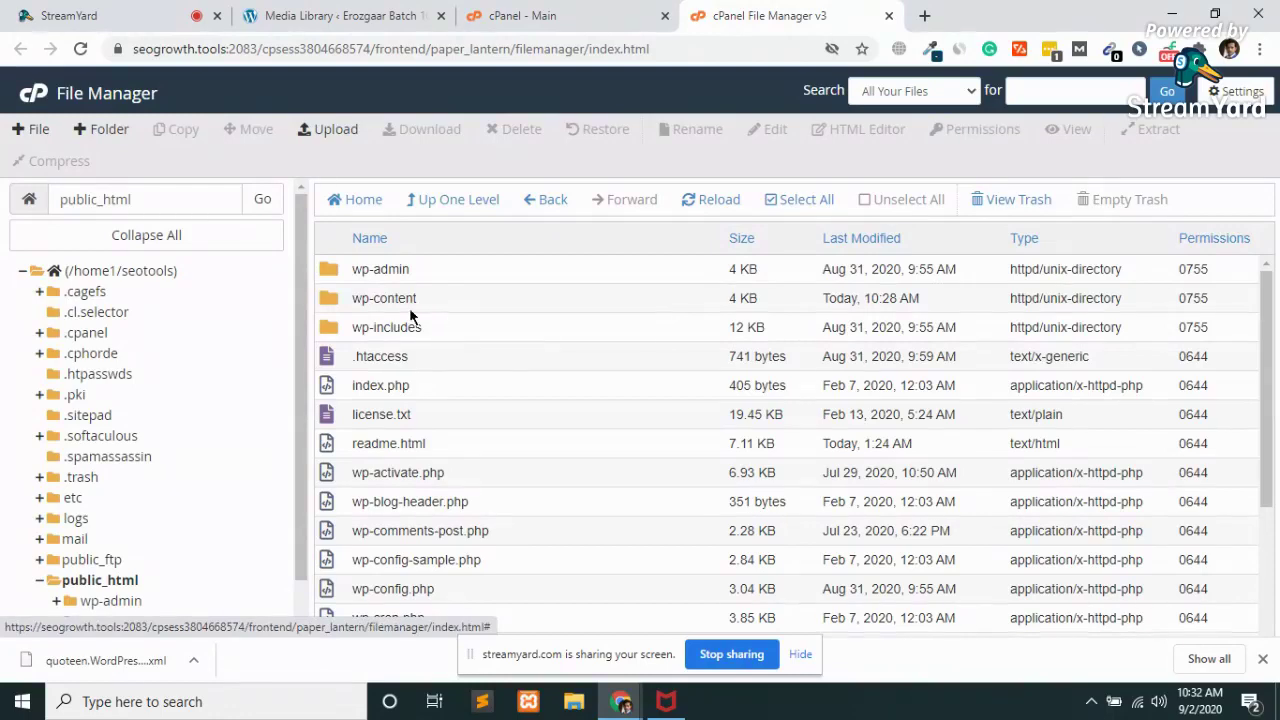
pyautogui.scroll(-3, 452, 383)
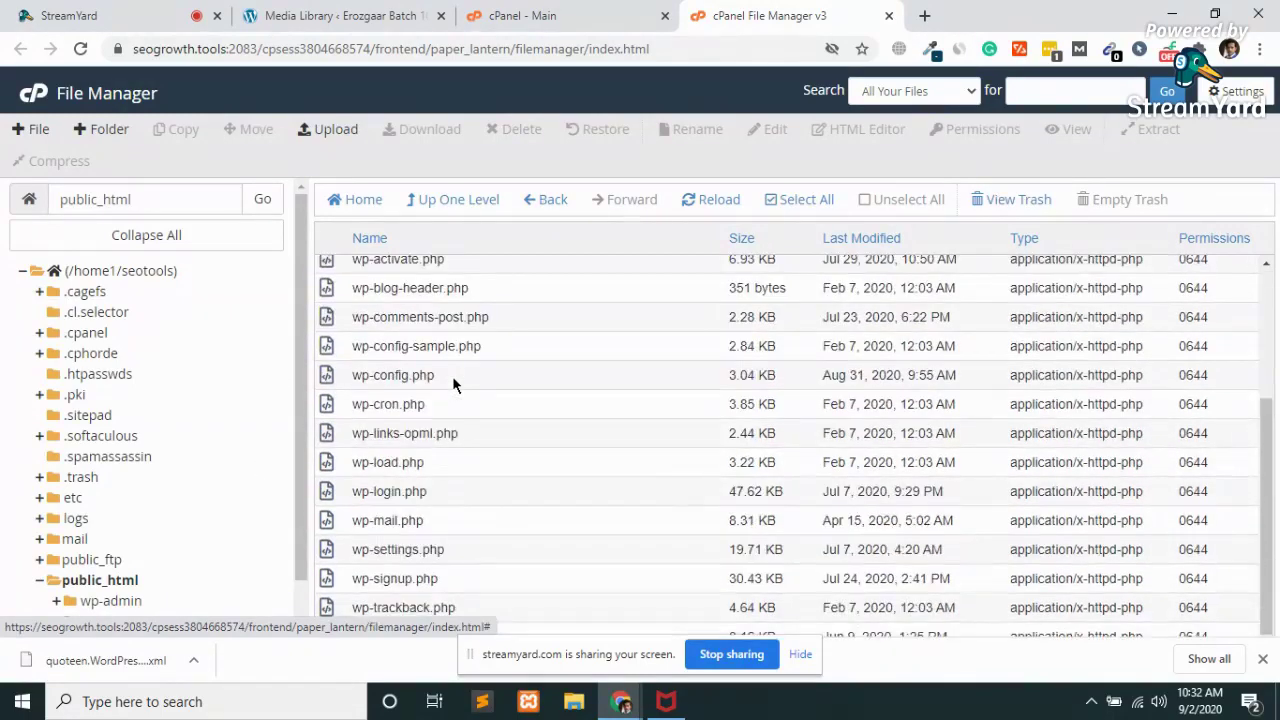
pyautogui.scroll(3, 442, 420)
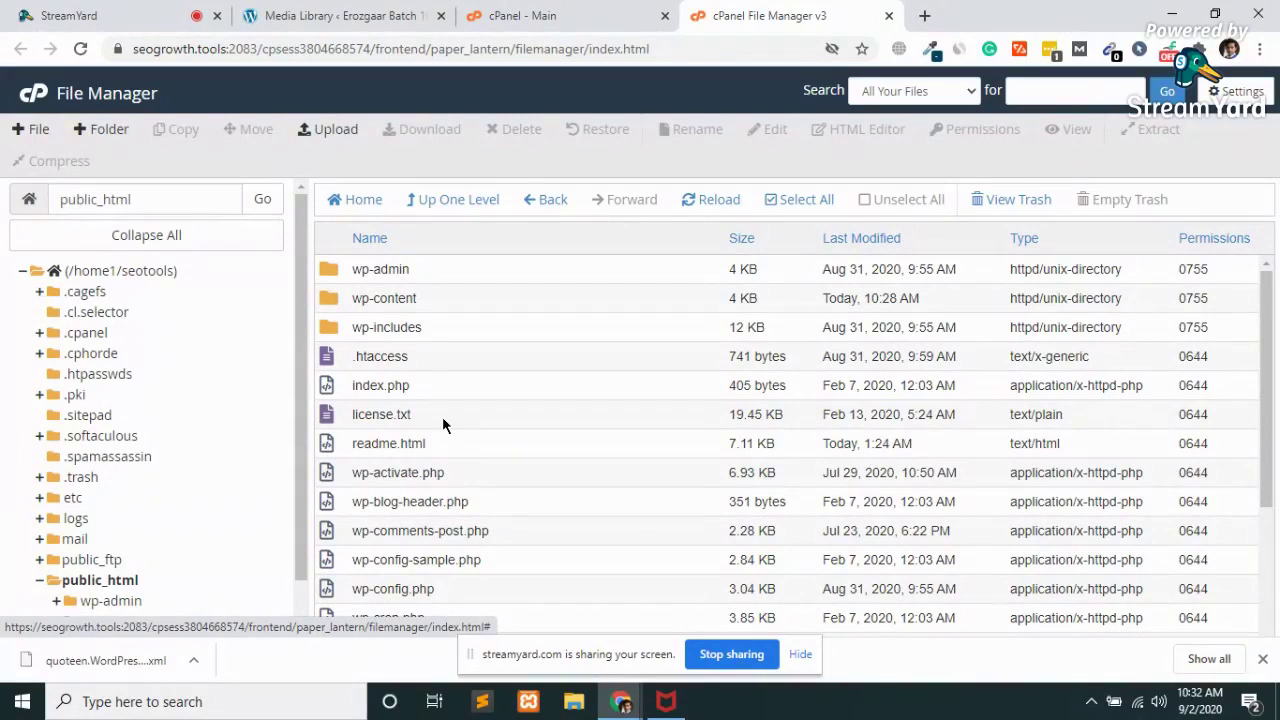
pyautogui.click(330, 304)
pyautogui.doubleClick(330, 304)
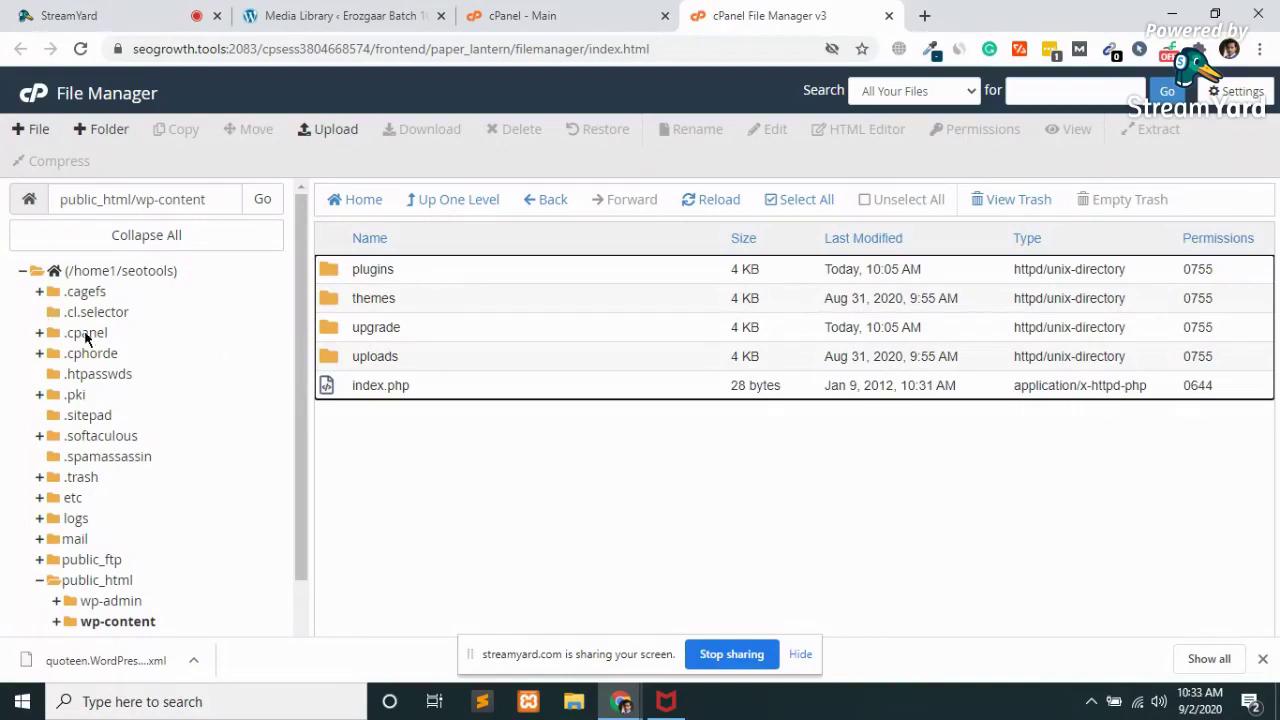
pyautogui.scroll(-1, 159, 455)
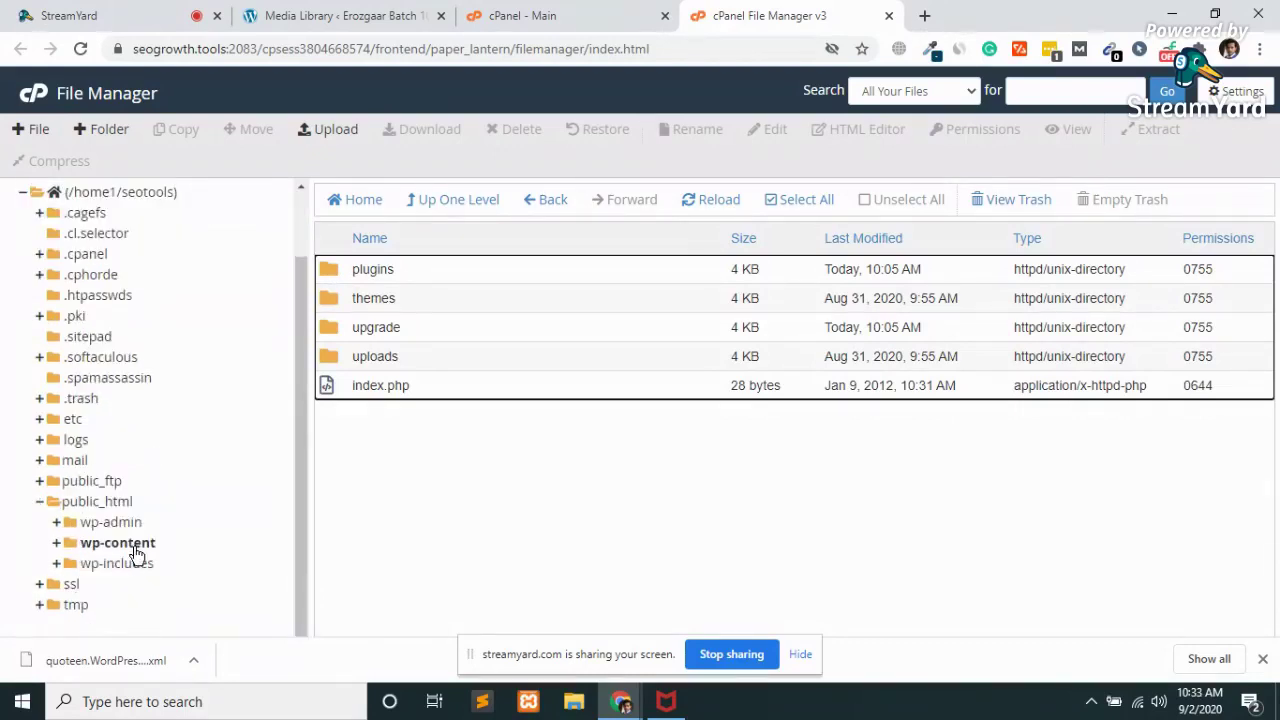
# Open wp-content/plugins and compare it with WordPress's installed Plugins list.
pyautogui.doubleClick(327, 271)
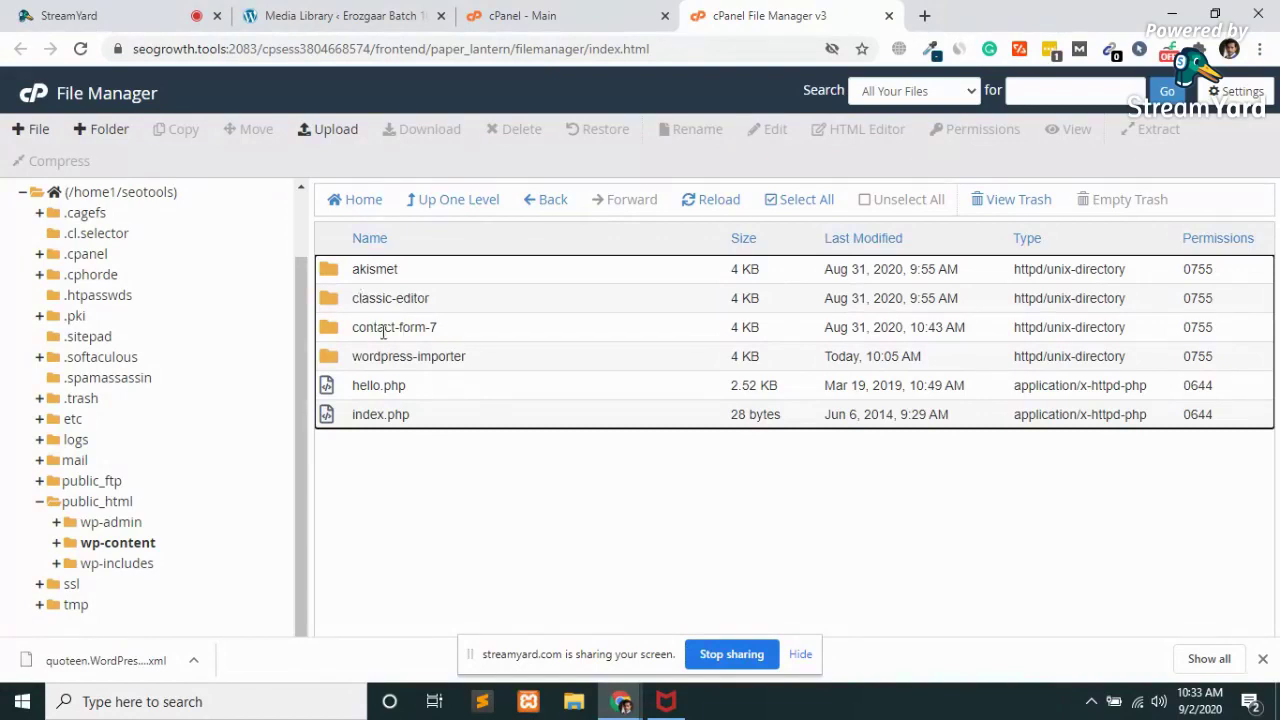
pyautogui.click(500, 12)
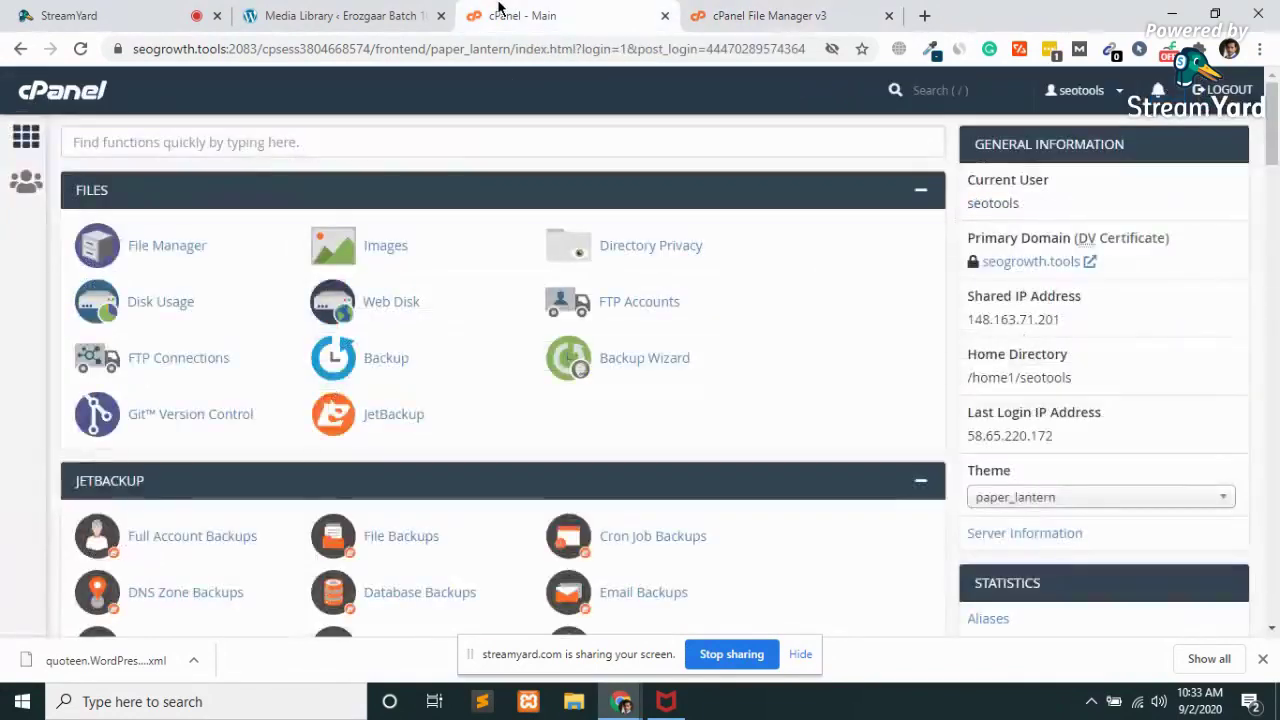
pyautogui.click(355, 14)
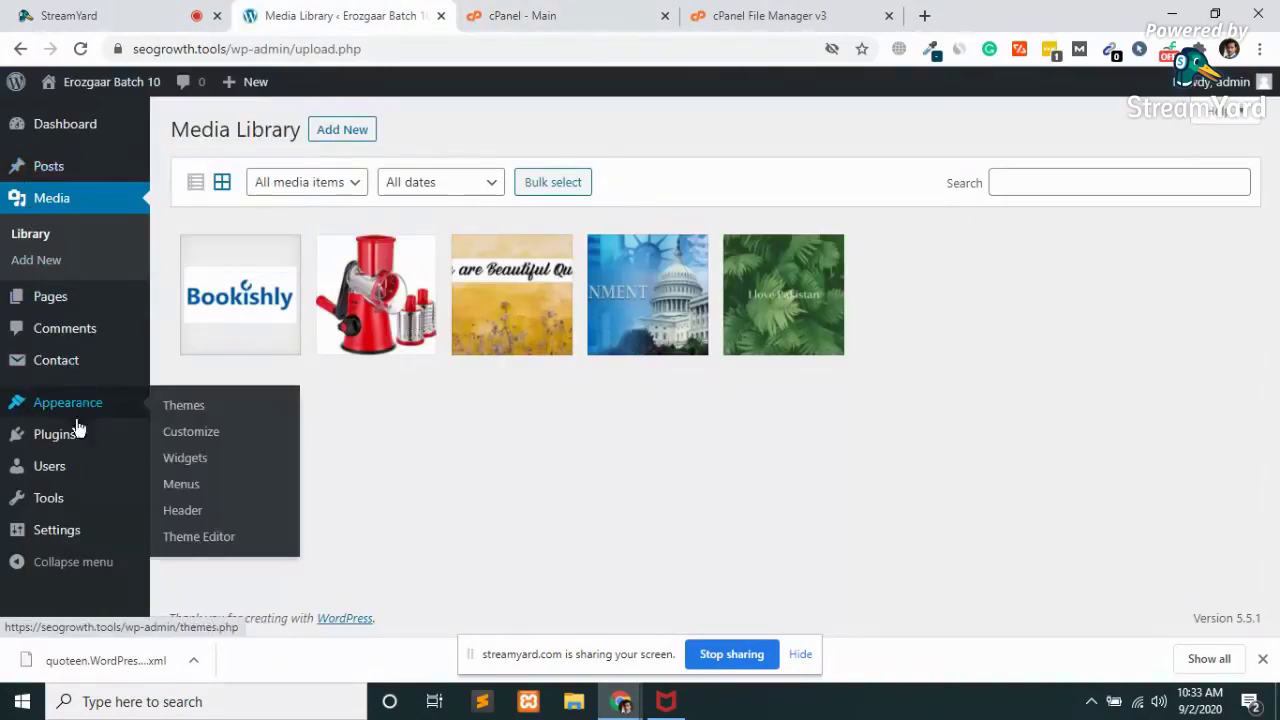
pyautogui.click(66, 448)
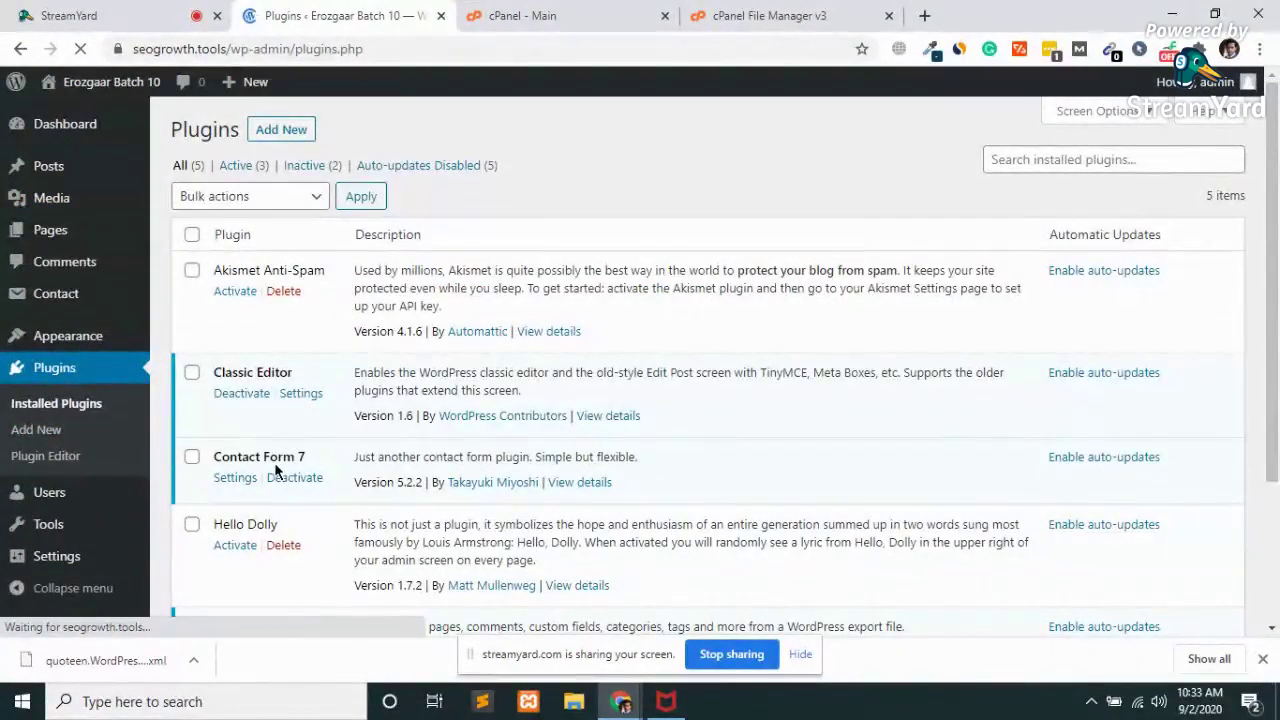
pyautogui.click(812, 12)
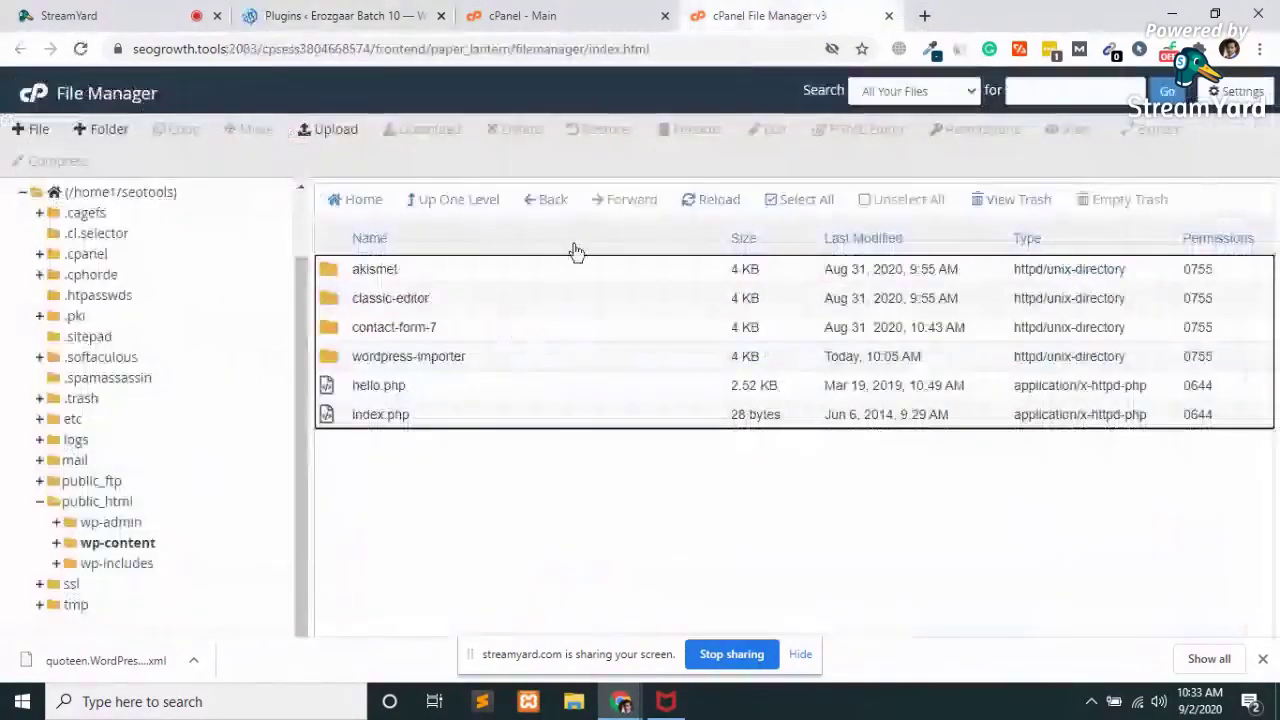
pyautogui.click(640, 14)
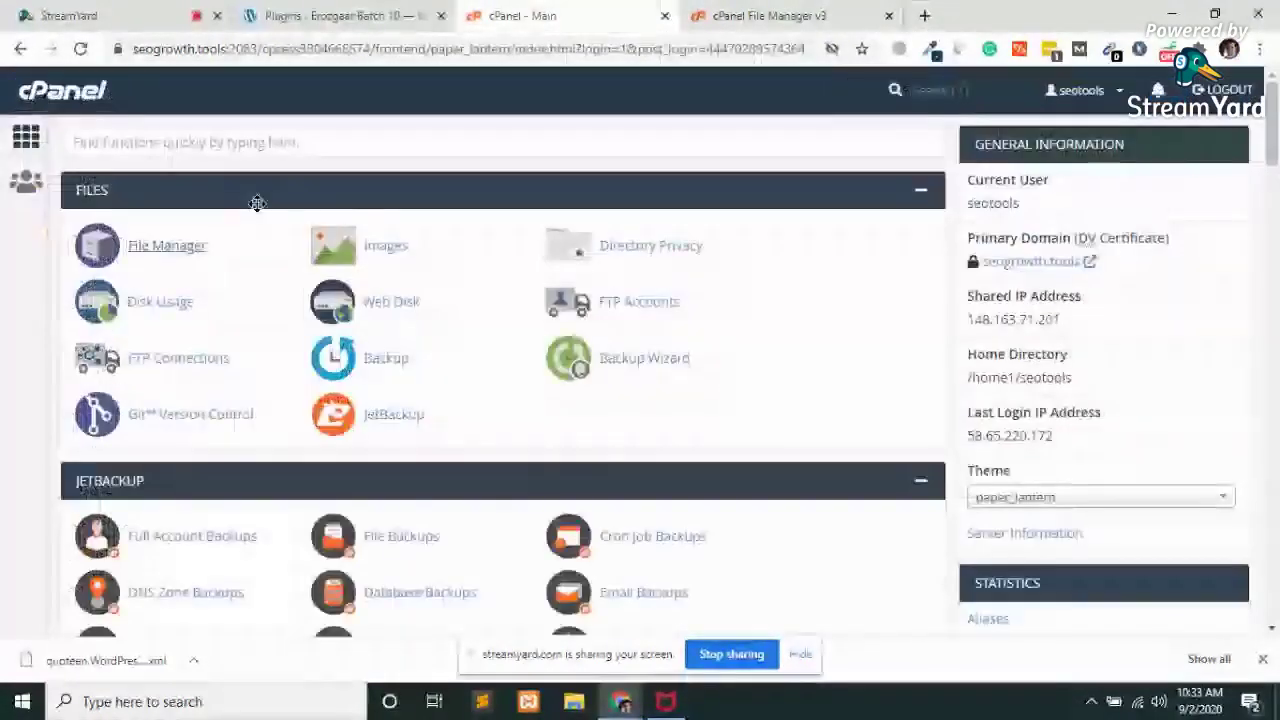
pyautogui.click(340, 15)
pyautogui.scroll(-3, 243, 534)
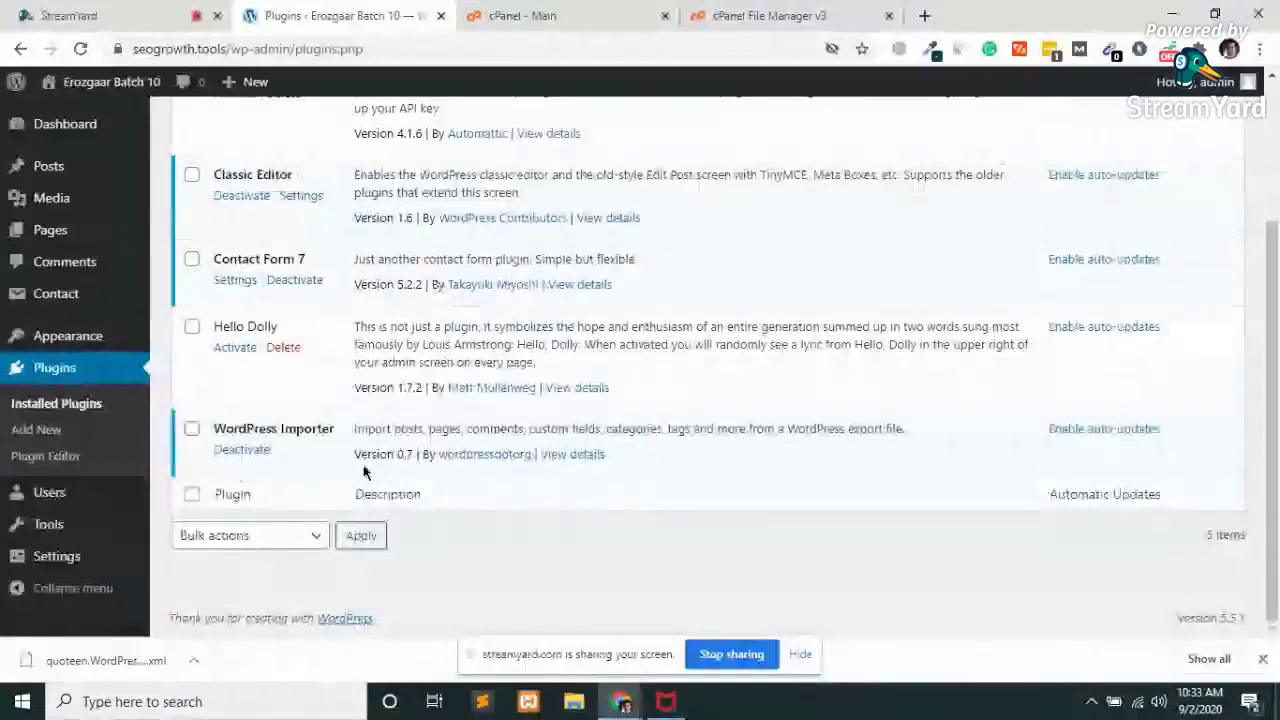
pyautogui.scroll(3, 290, 545)
pyautogui.scroll(-1, 363, 471)
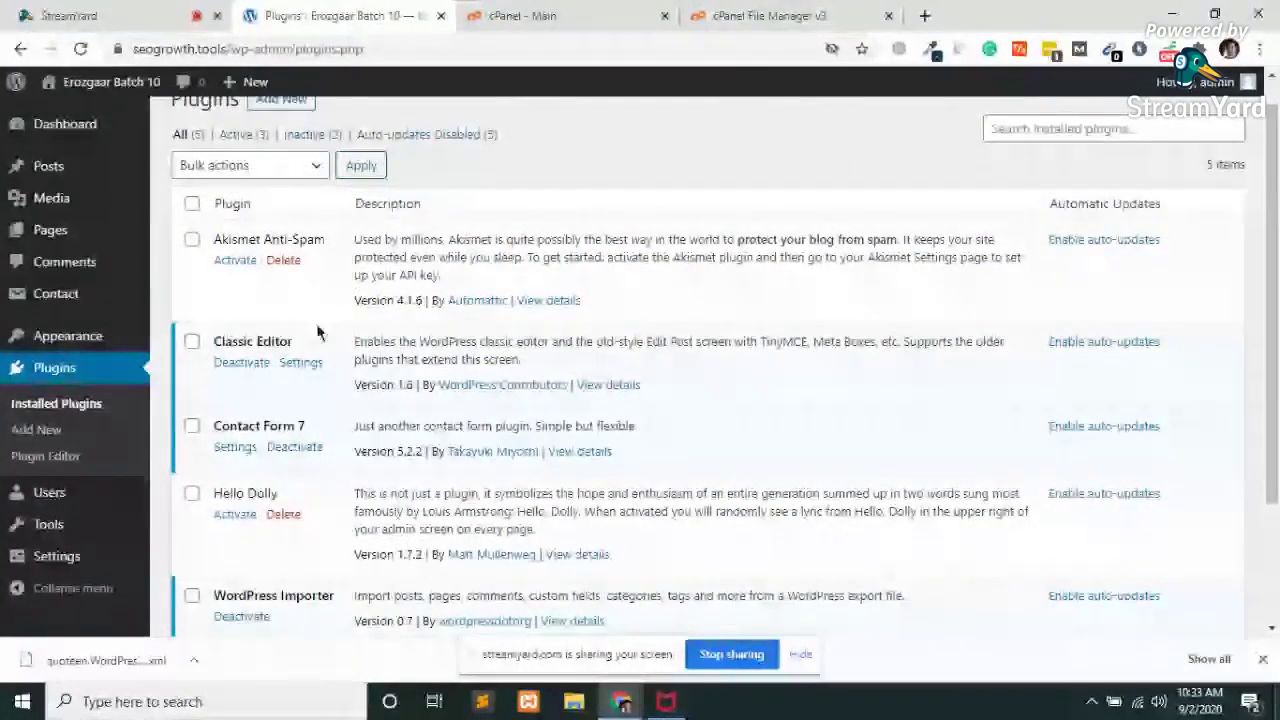
pyautogui.click(710, 12)
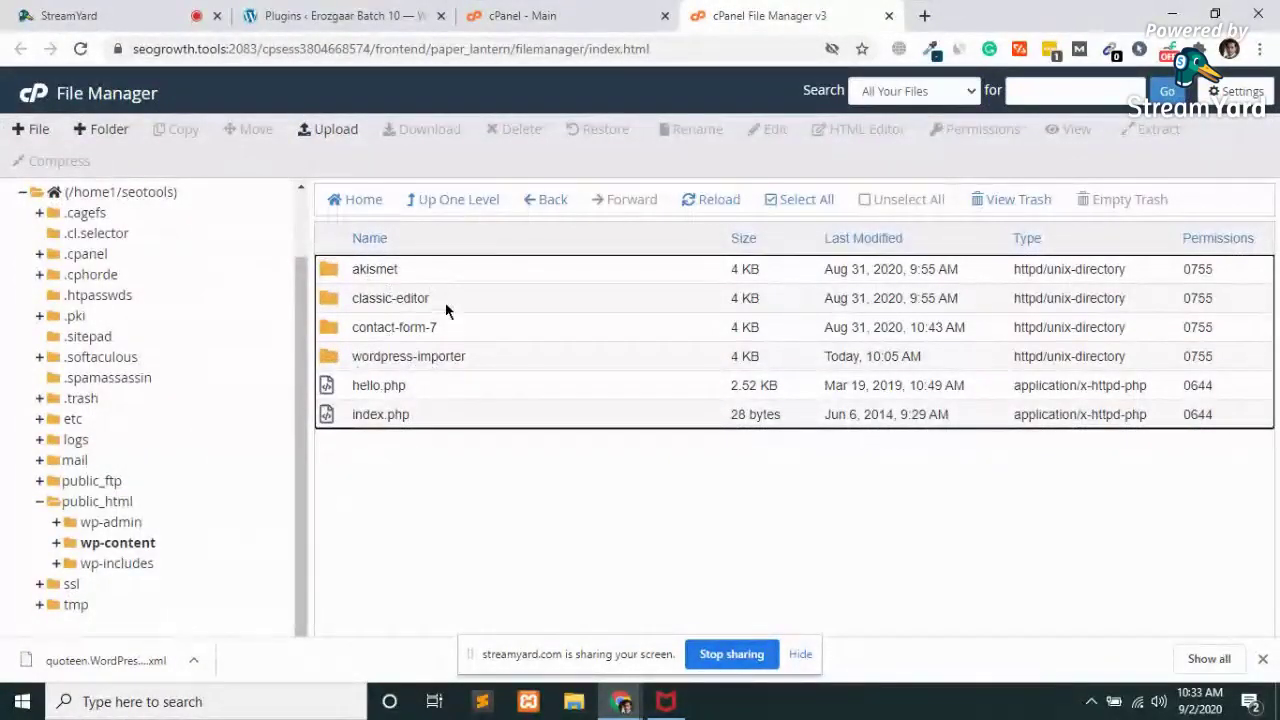
# Open the themes folder in File Manager next to WordPress's Appearance > Themes page.
pyautogui.click(450, 203)
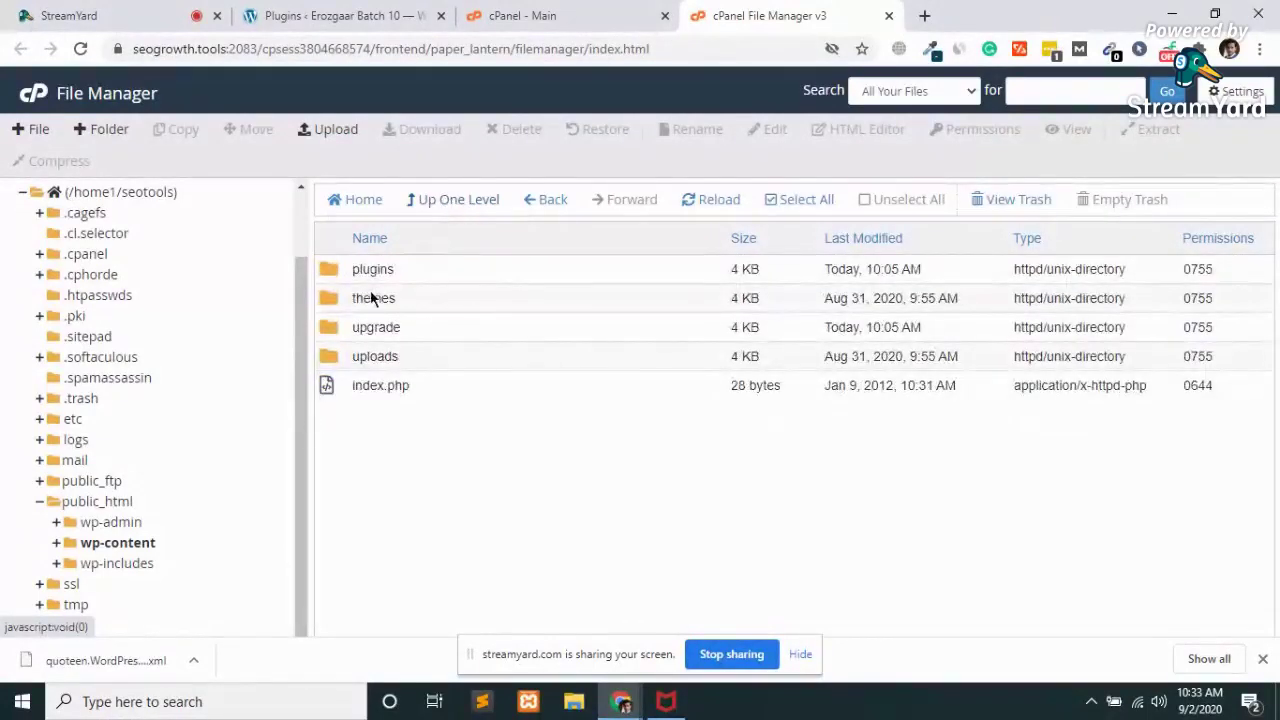
pyautogui.doubleClick(325, 310)
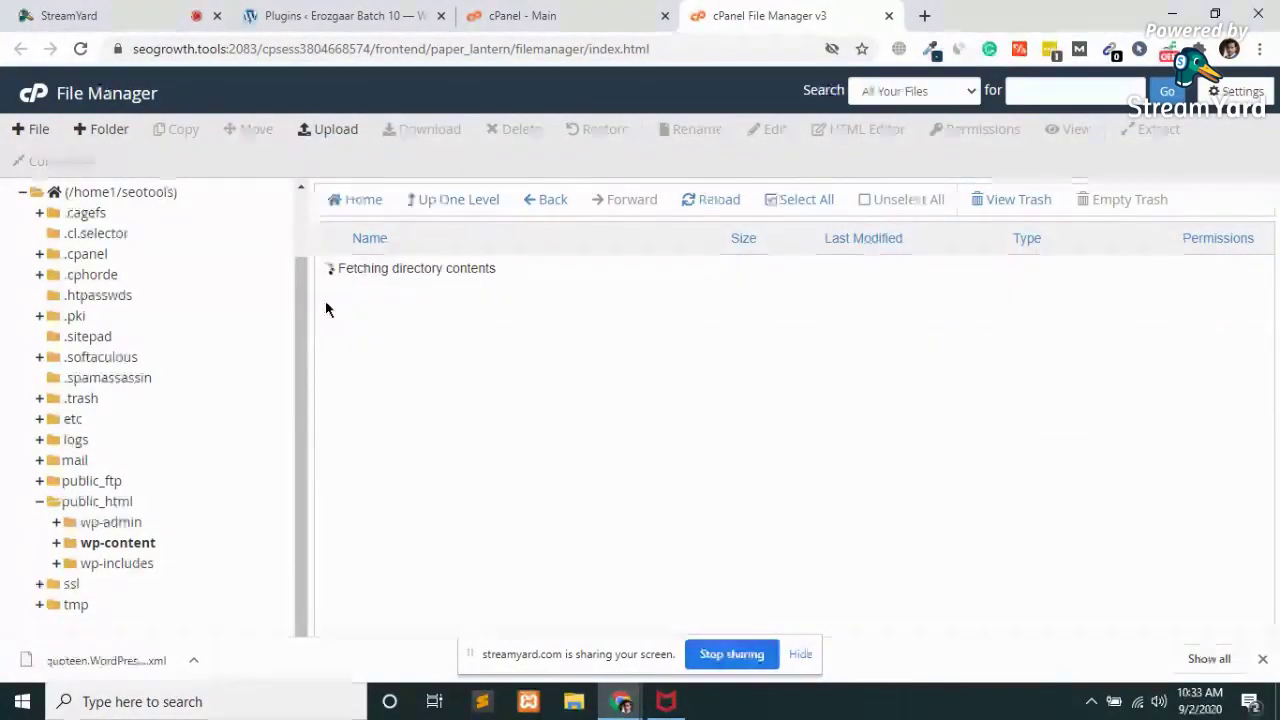
pyautogui.click(340, 15)
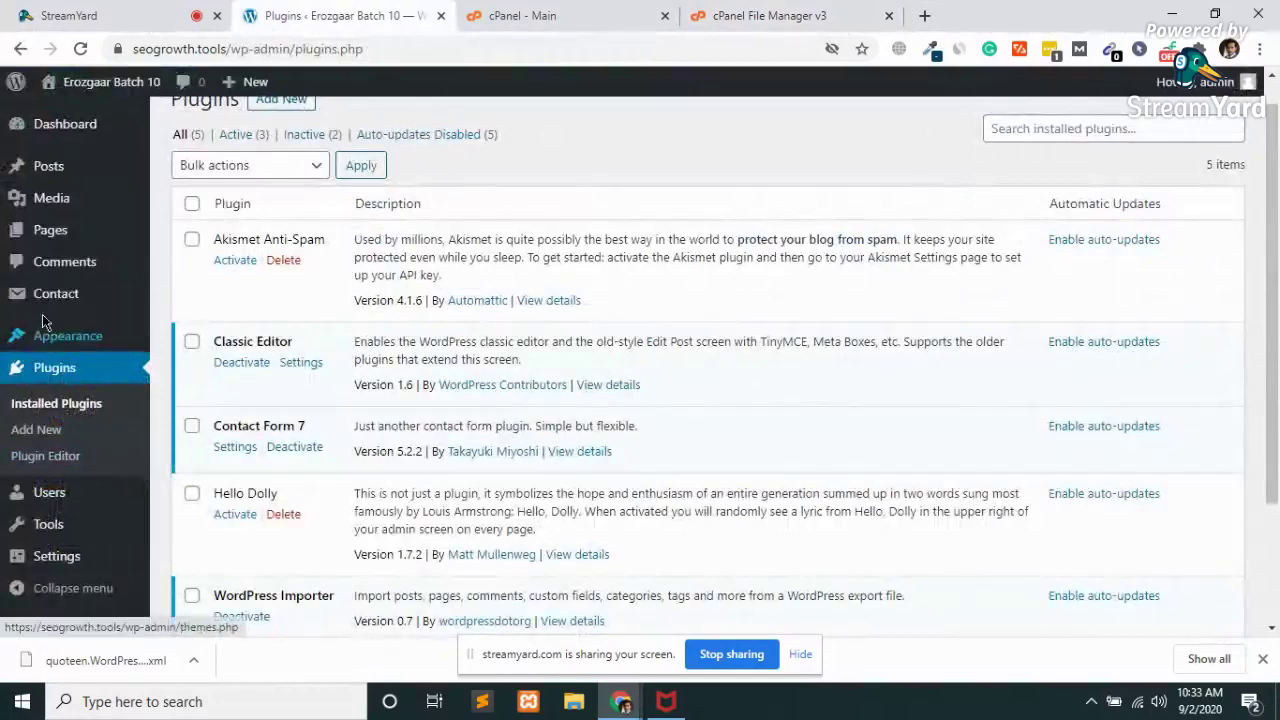
pyautogui.moveTo(65, 336)
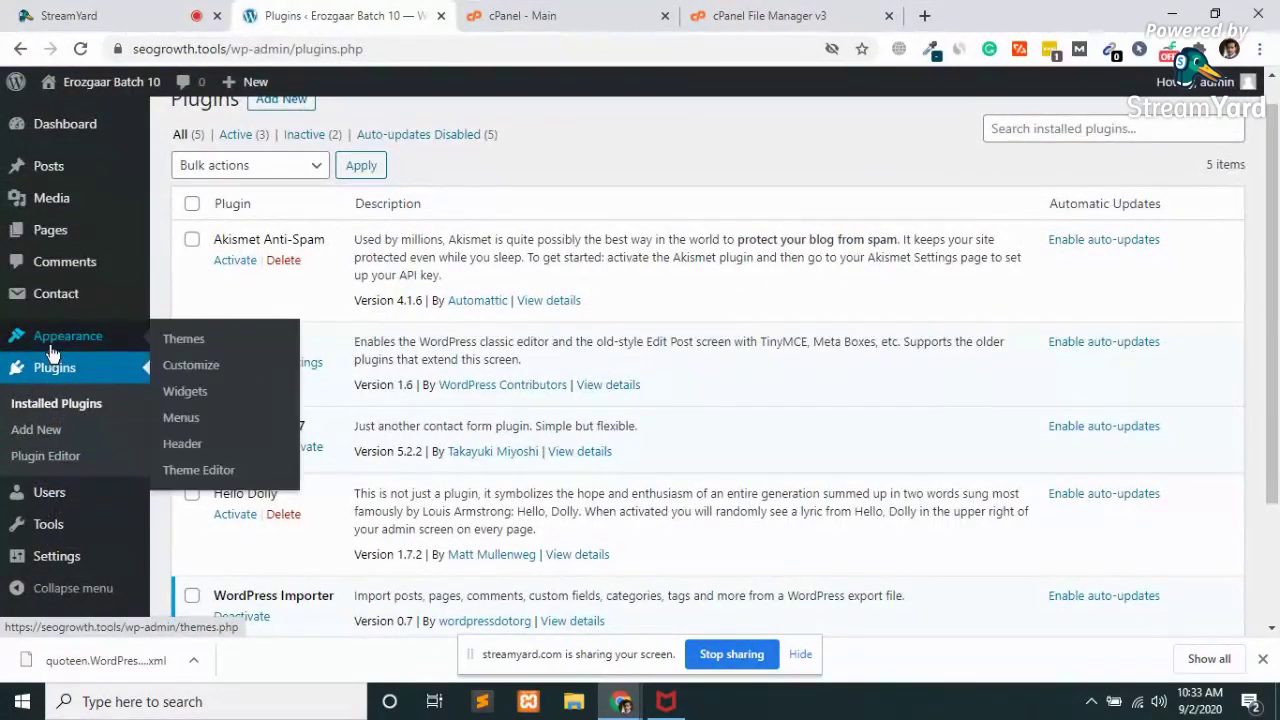
pyautogui.click(169, 350)
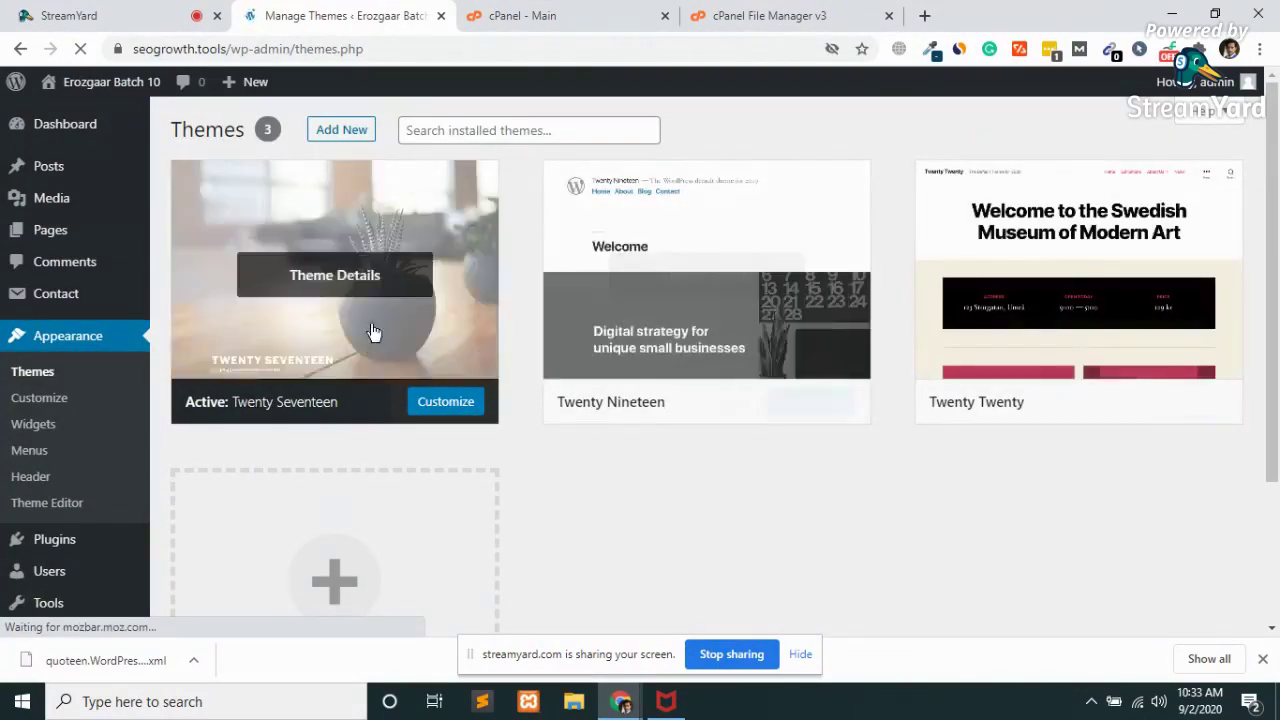
pyautogui.click(750, 14)
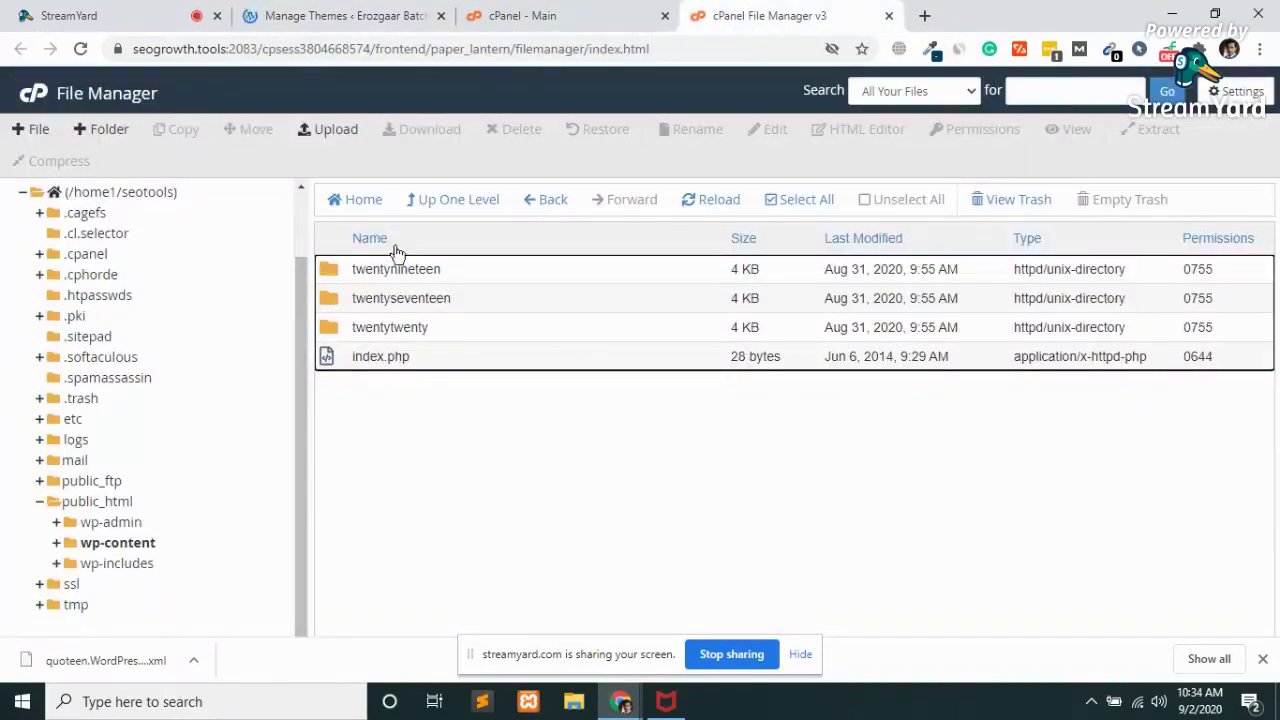
# Browse the twentynineteen theme's files, then go back up to wp-content.
pyautogui.click(117, 545)
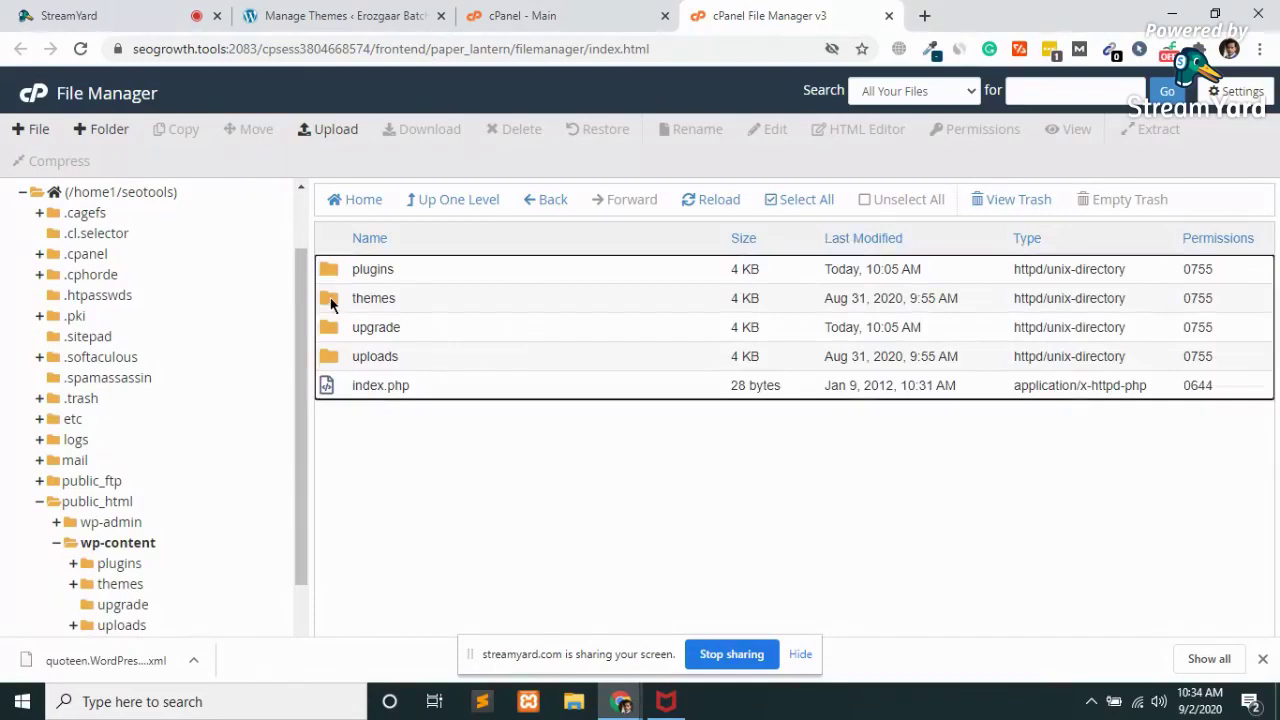
pyautogui.doubleClick(331, 301)
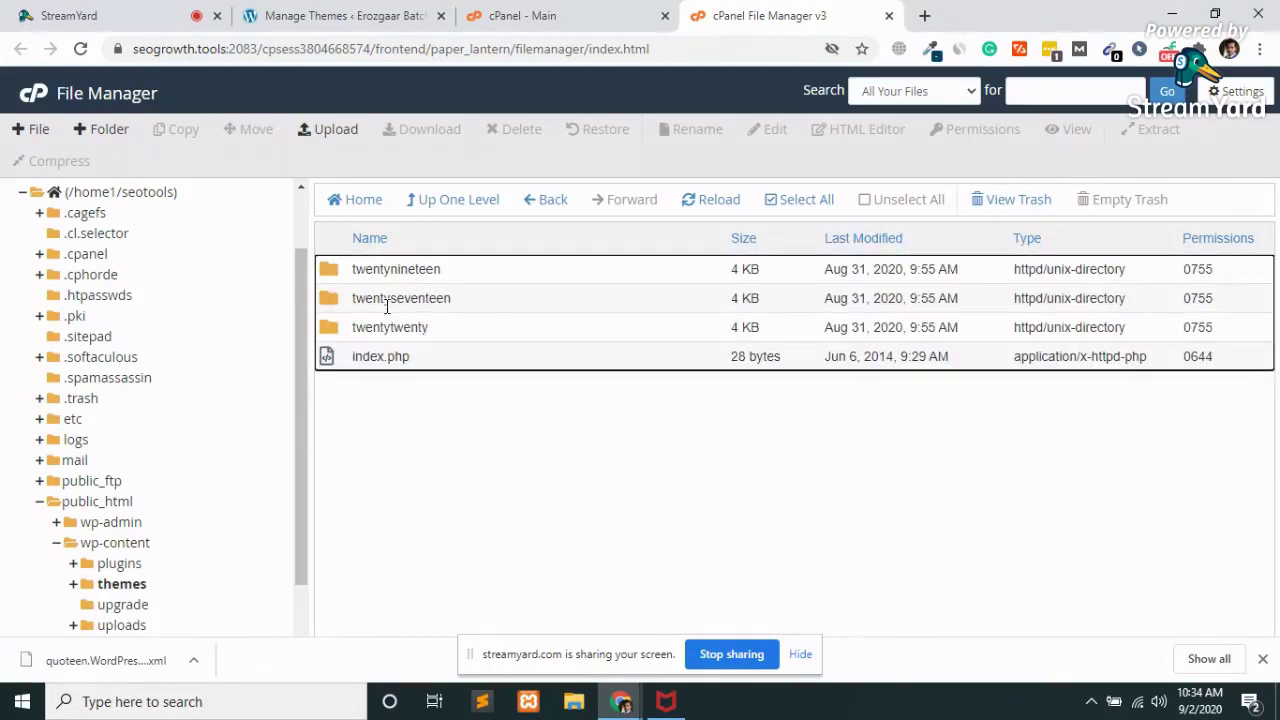
pyautogui.doubleClick(325, 278)
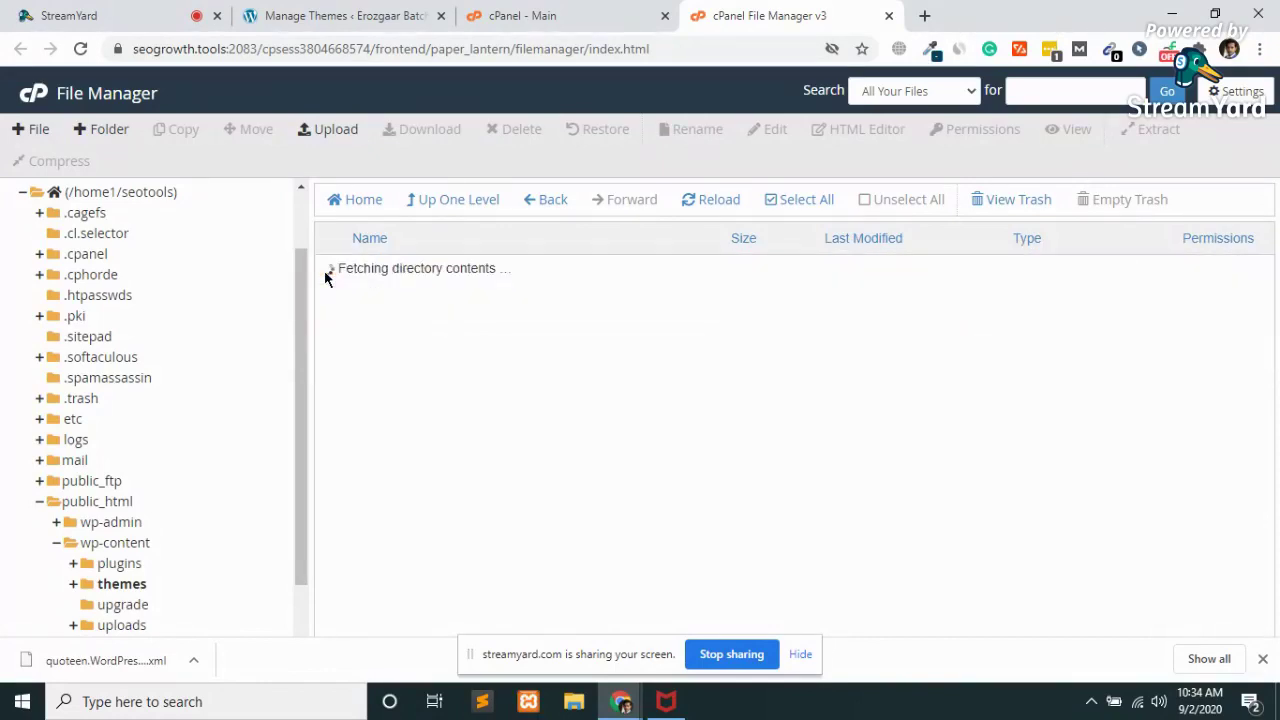
pyautogui.scroll(-5, 449, 435)
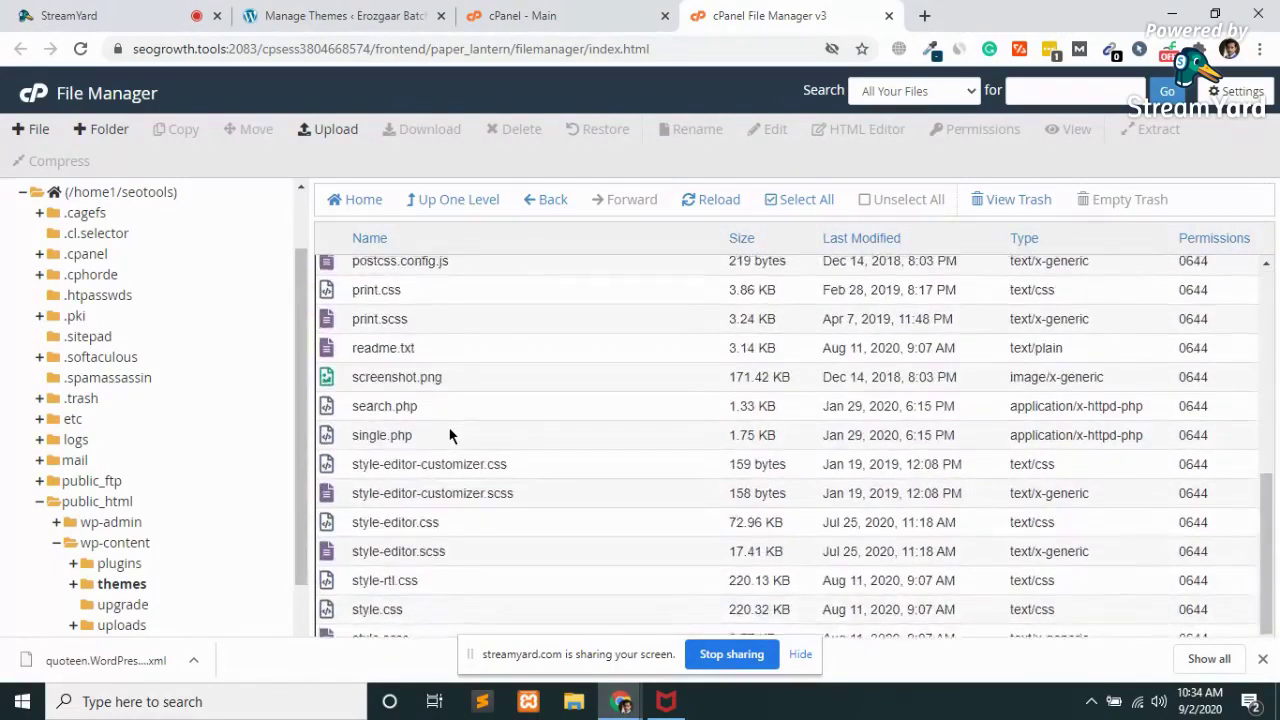
pyautogui.scroll(4, 449, 435)
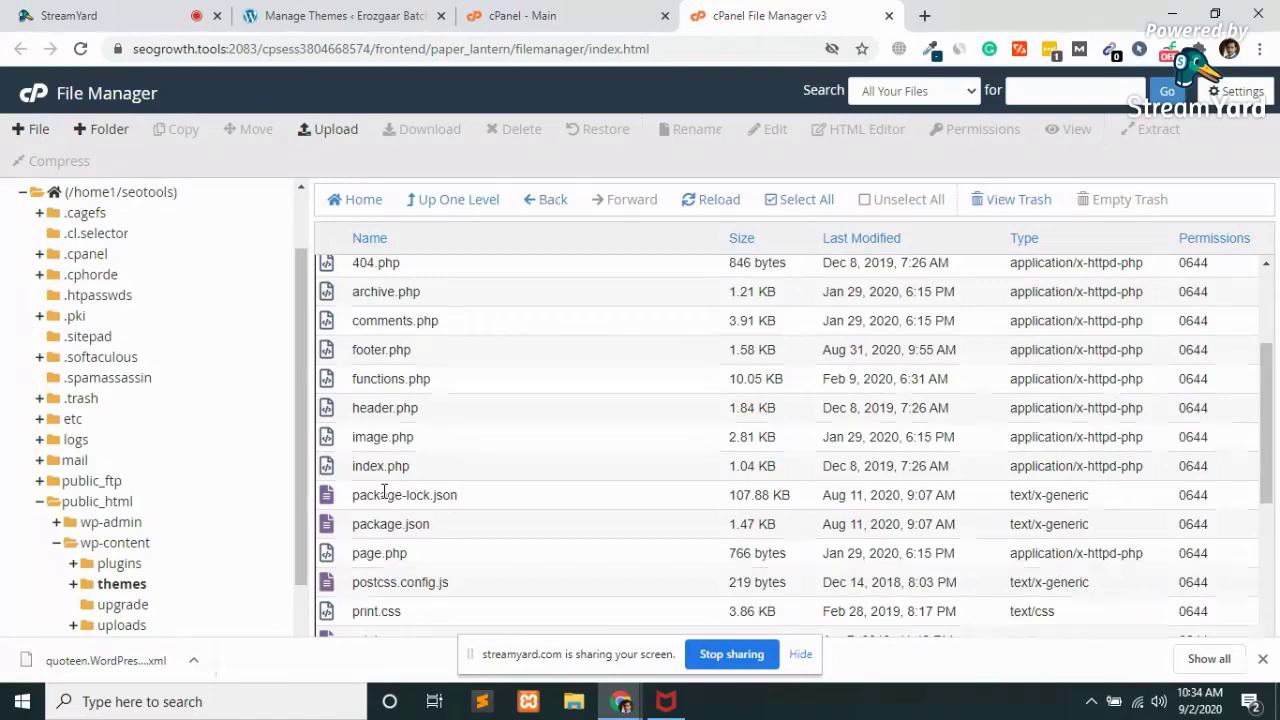
pyautogui.scroll(-3, 384, 494)
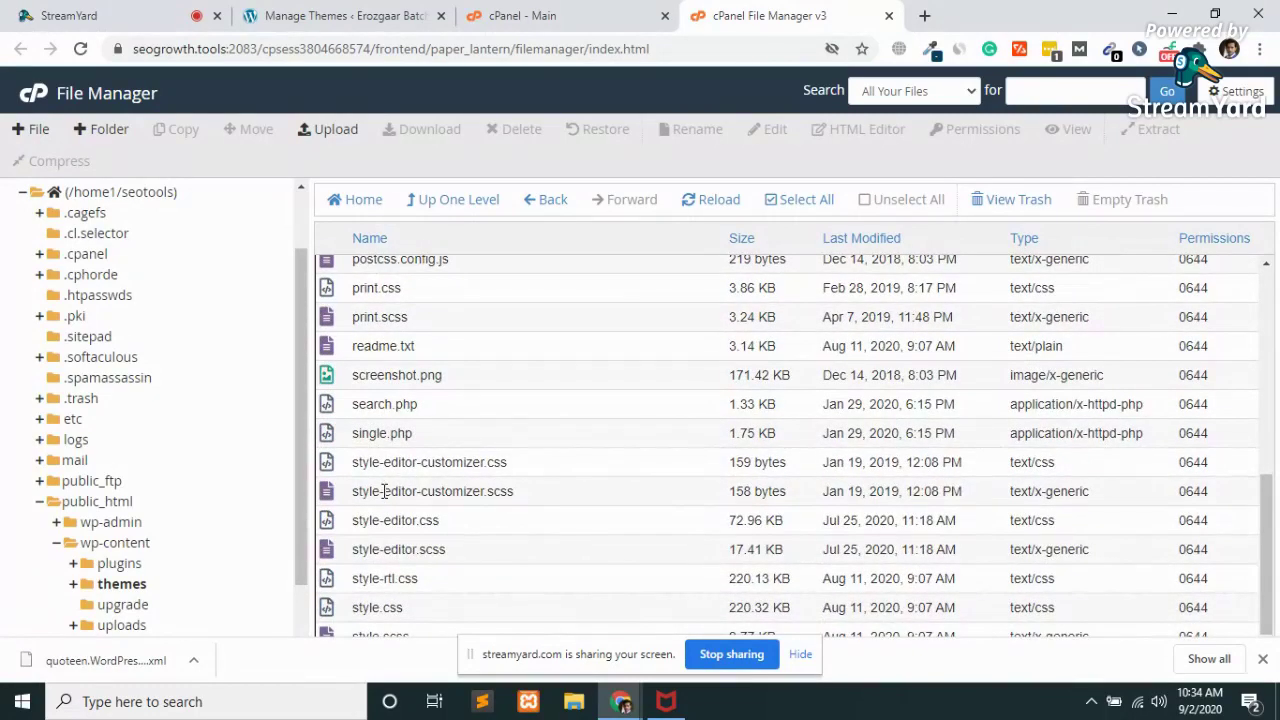
pyautogui.click(425, 14)
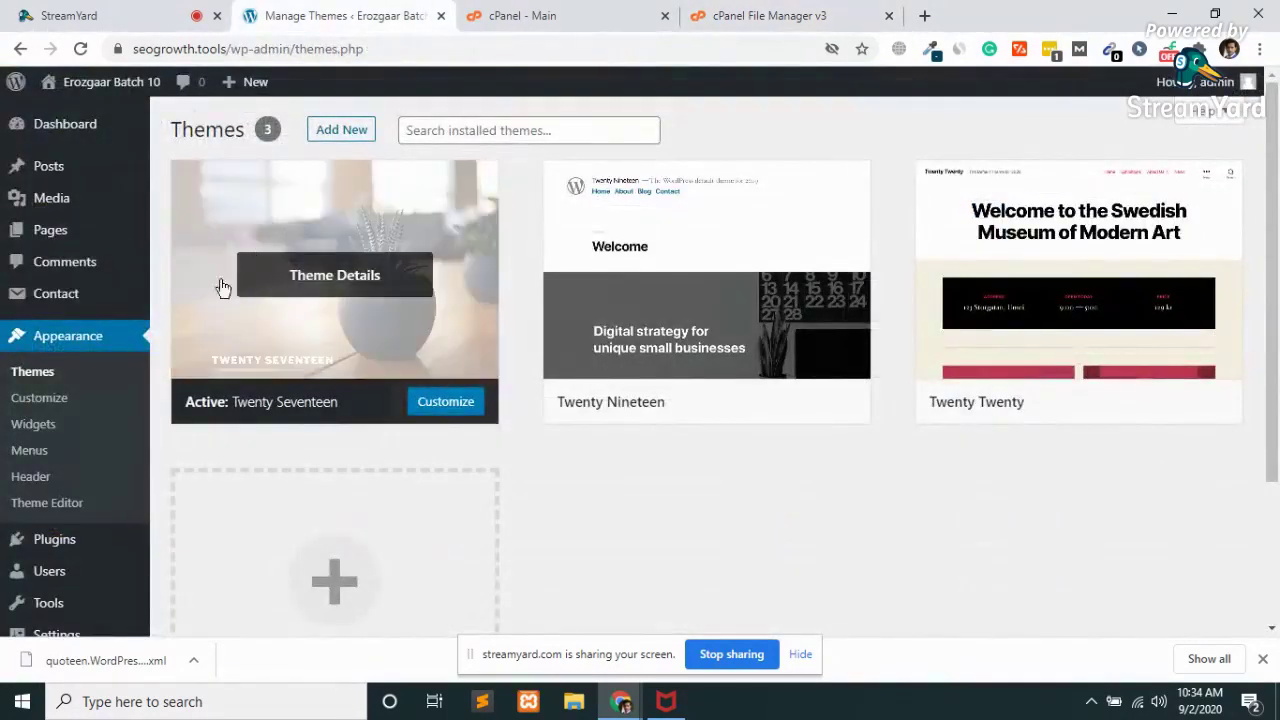
pyautogui.click(740, 15)
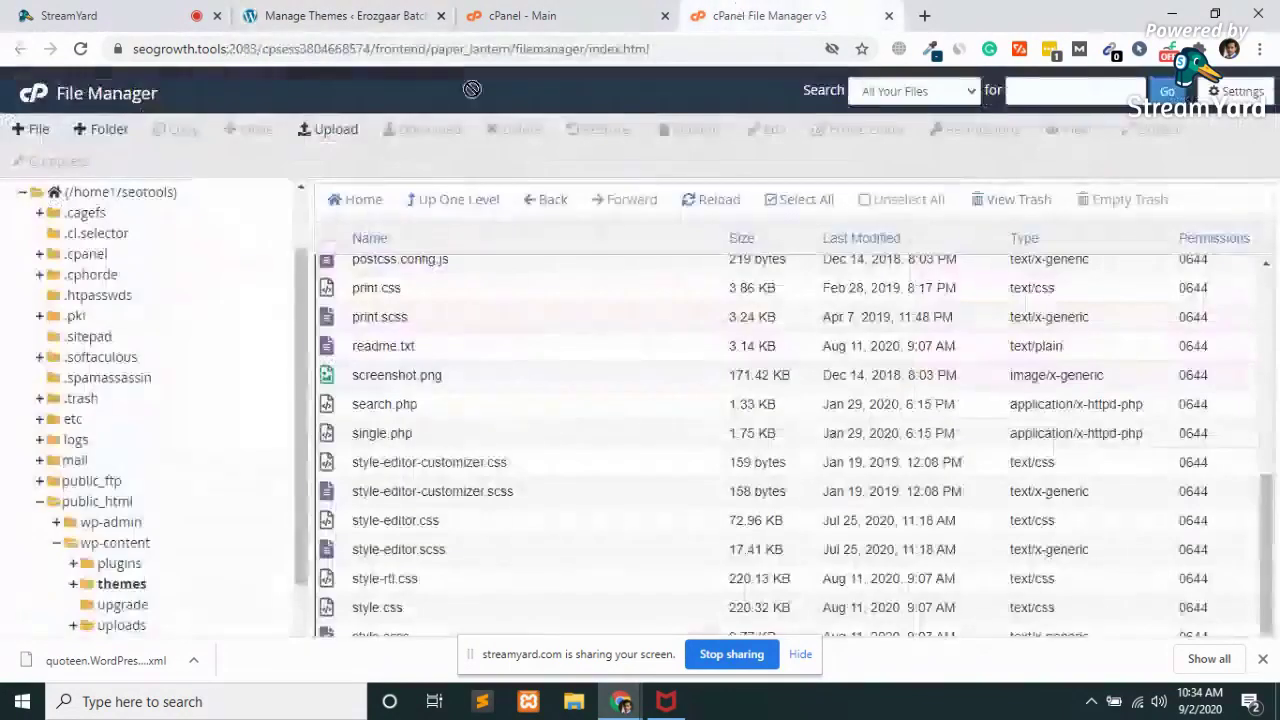
pyautogui.click(464, 198)
pyautogui.click(465, 197)
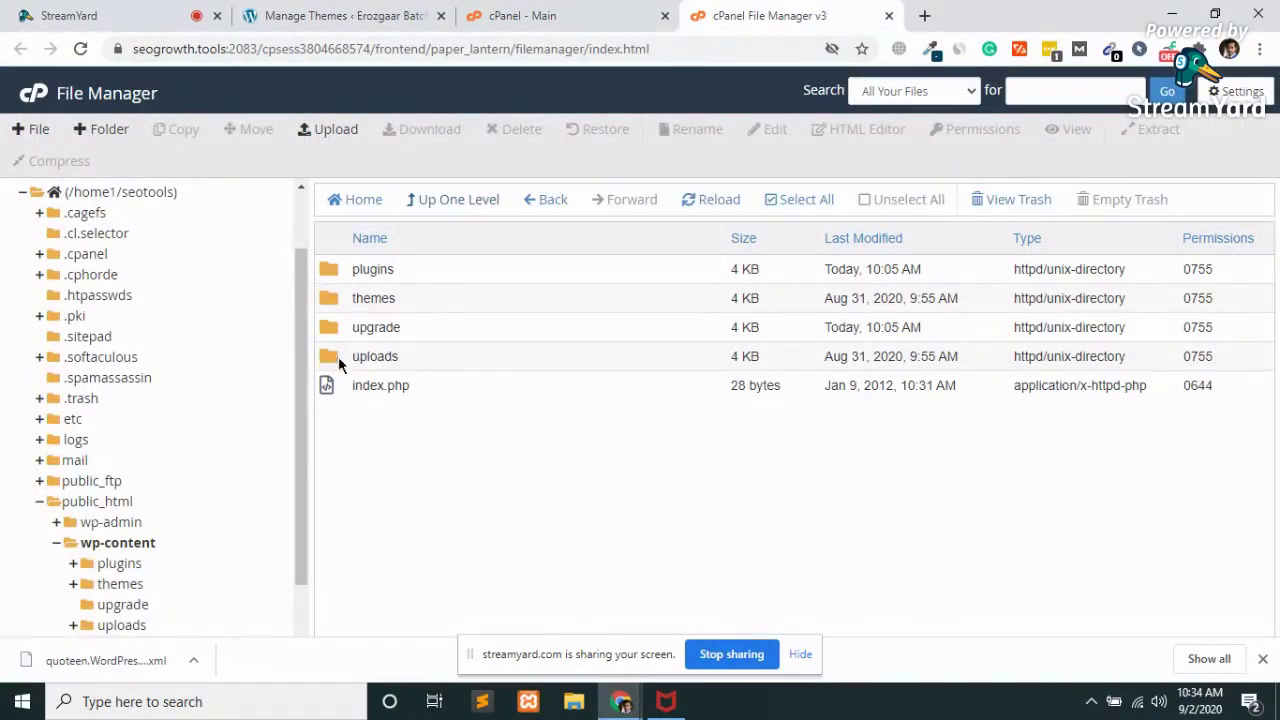
# Open uploads/2020/08 and scroll through the uploaded image files.
pyautogui.doubleClick(338, 356)
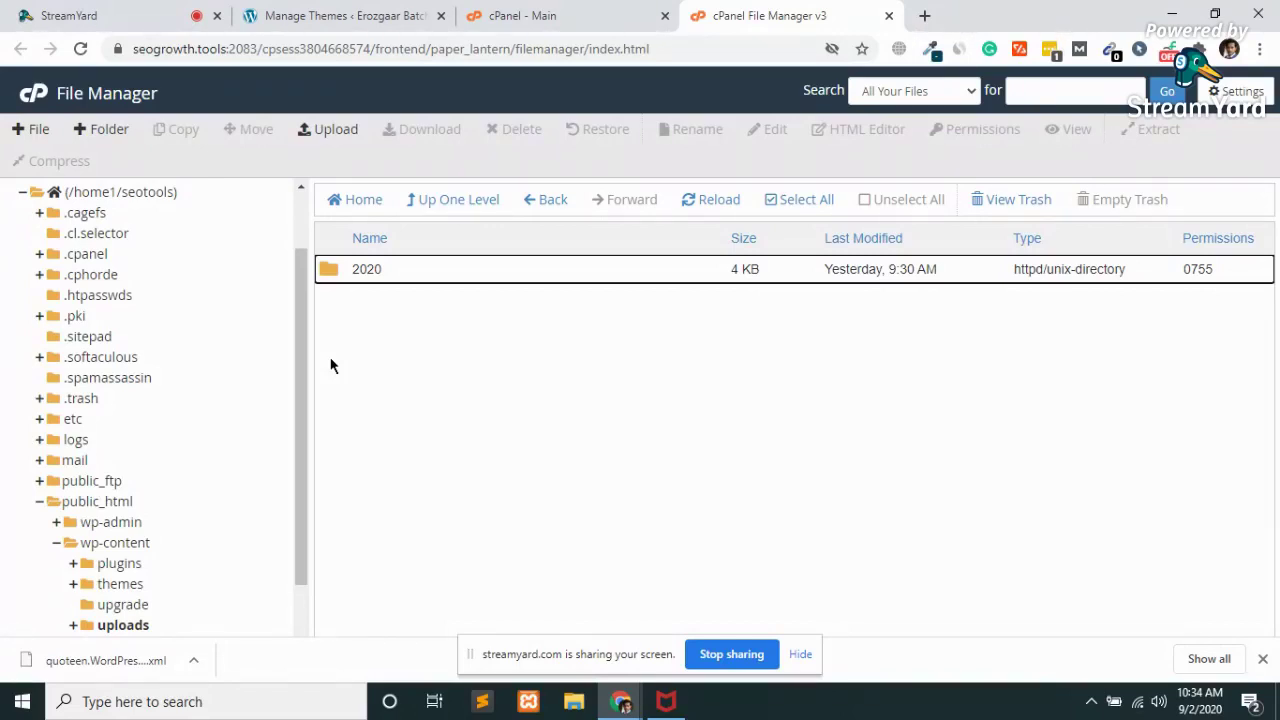
pyautogui.click(405, 362)
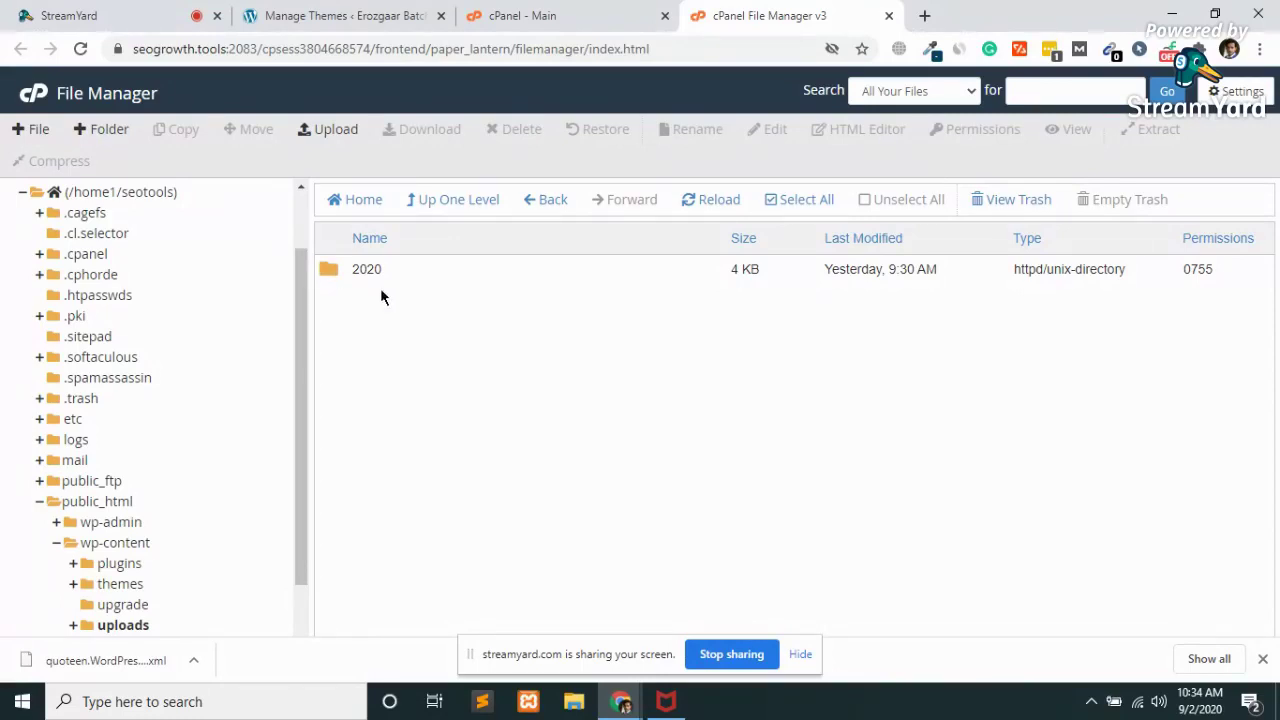
pyautogui.doubleClick(331, 278)
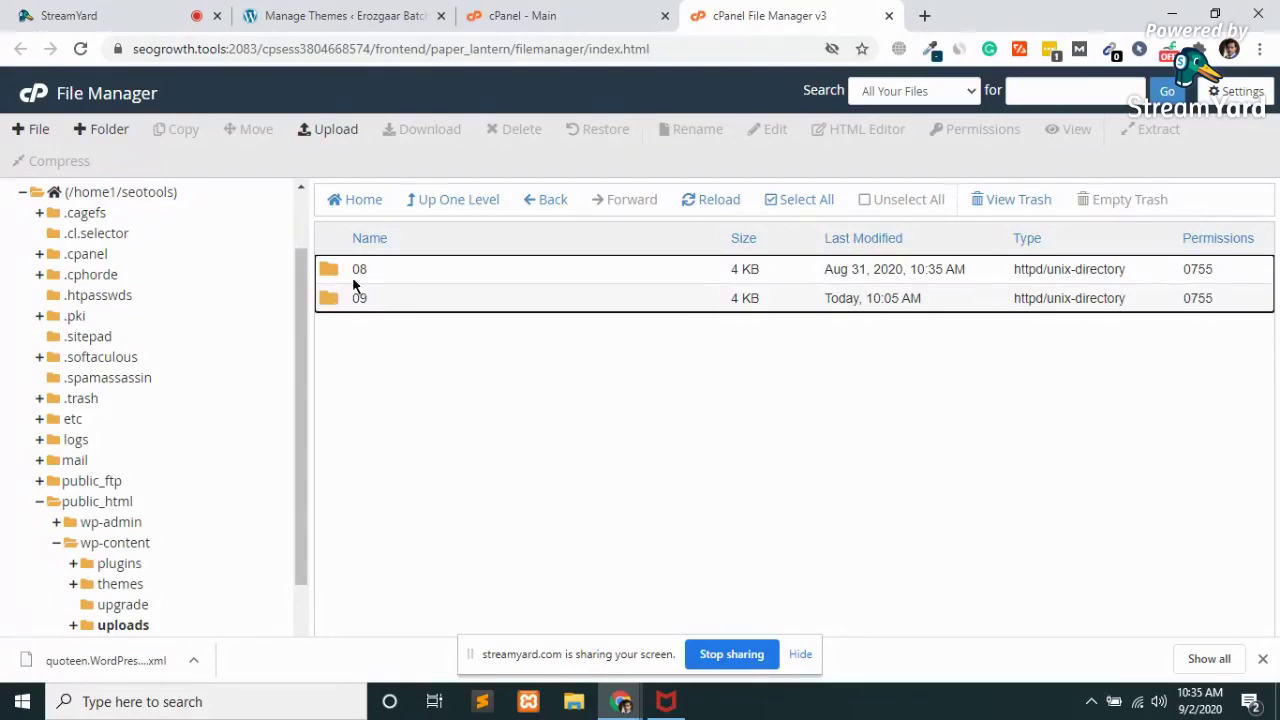
pyautogui.doubleClick(328, 271)
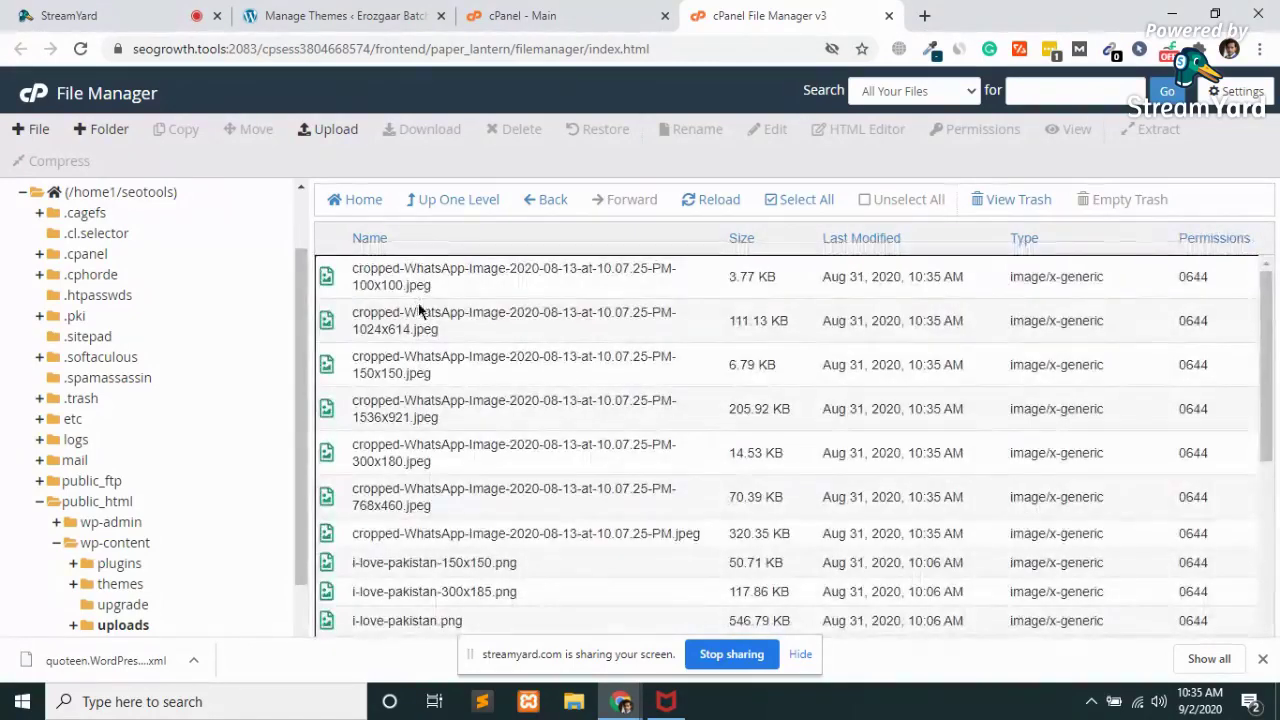
pyautogui.scroll(-4, 435, 393)
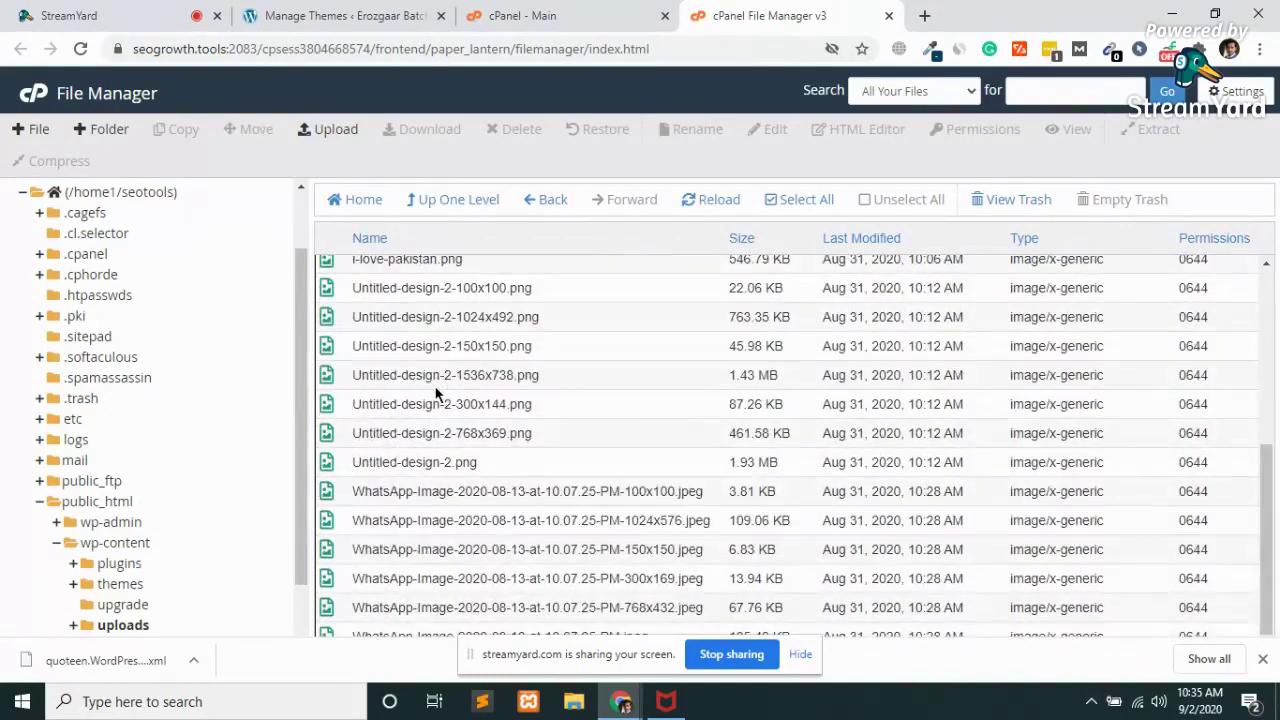
pyautogui.scroll(2, 435, 393)
pyautogui.scroll(-2, 437, 393)
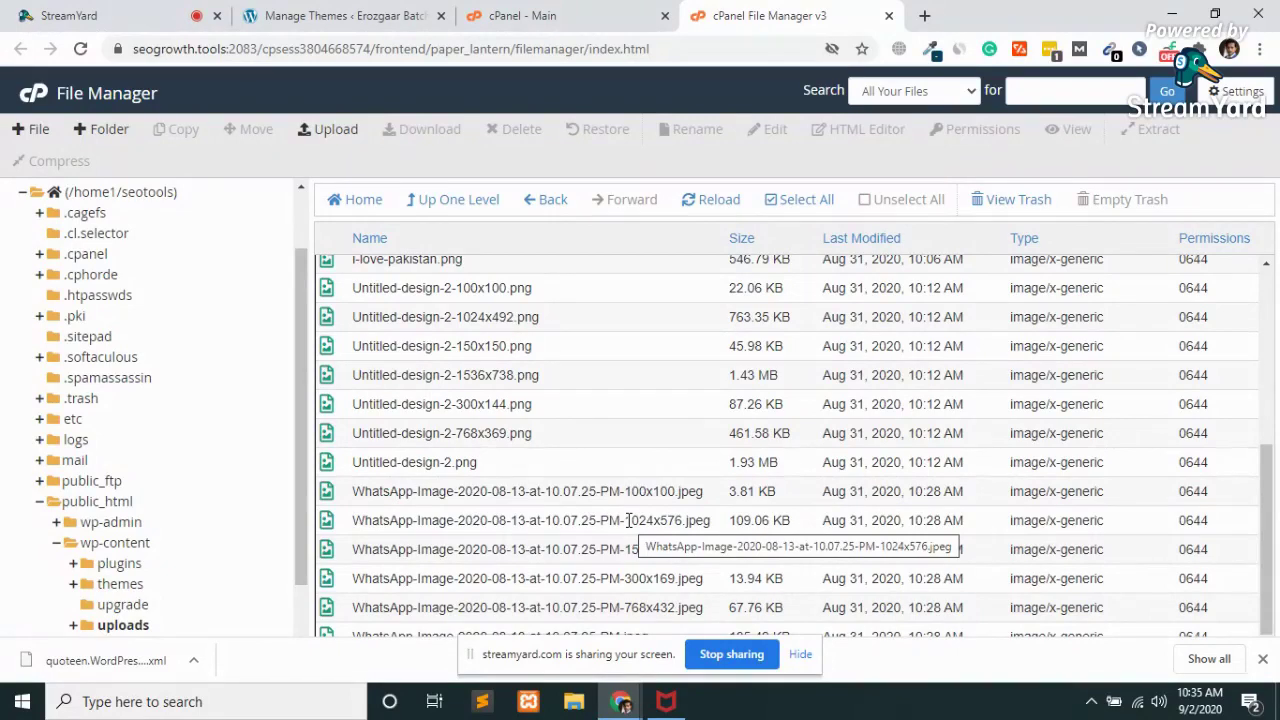
pyautogui.scroll(4, 630, 525)
pyautogui.scroll(-2, 630, 530)
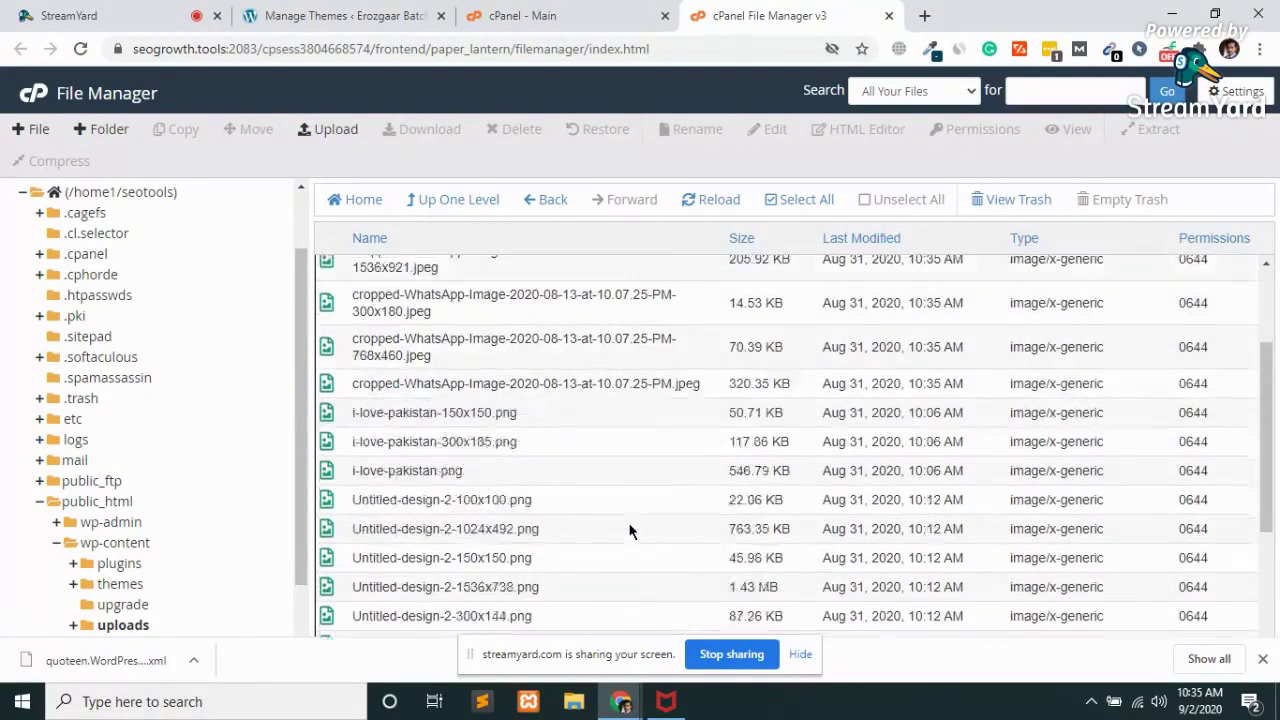
pyautogui.scroll(-1, 630, 531)
pyautogui.scroll(1, 630, 531)
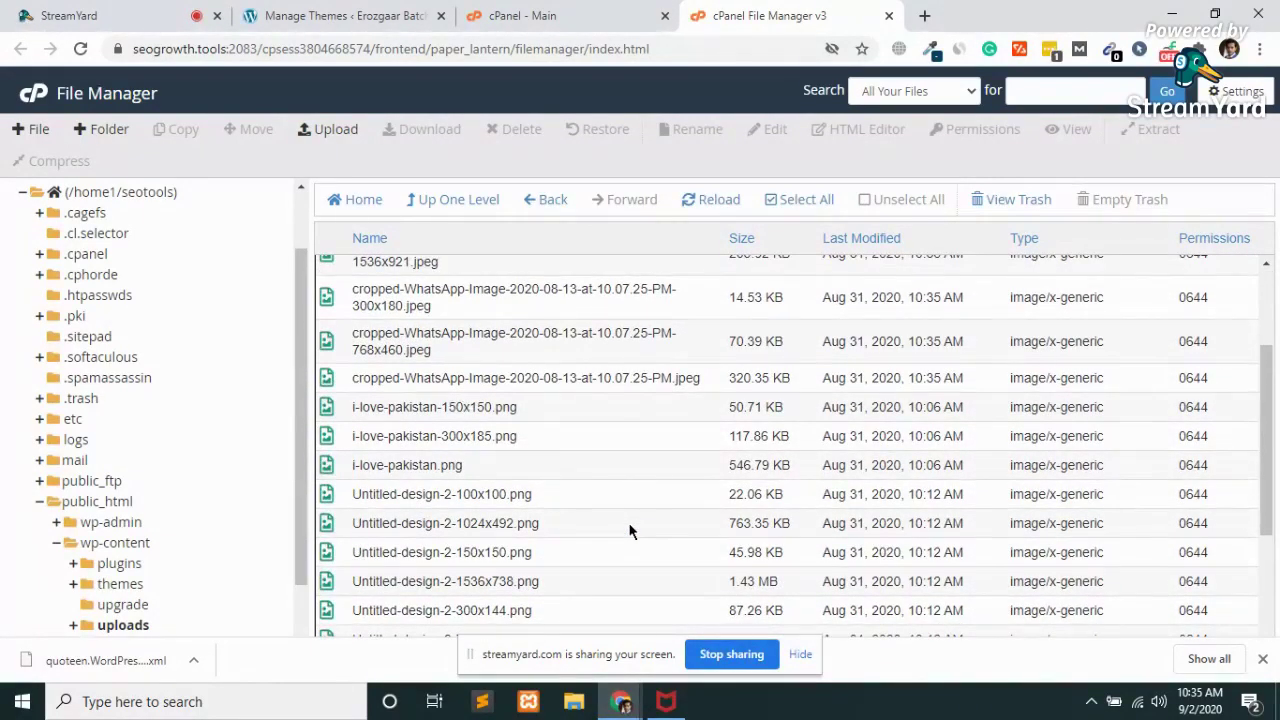
# Compare the 08 folder's images with the WordPress Media Library.
pyautogui.click(413, 8)
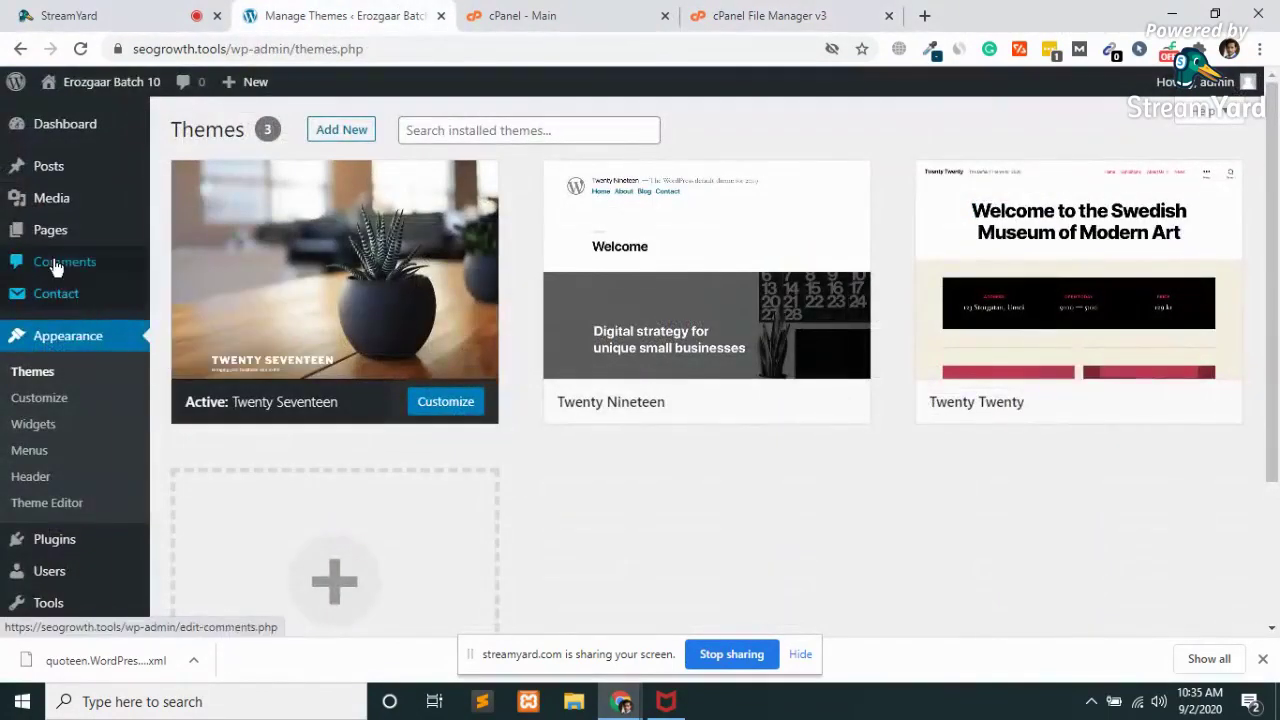
pyautogui.click(54, 206)
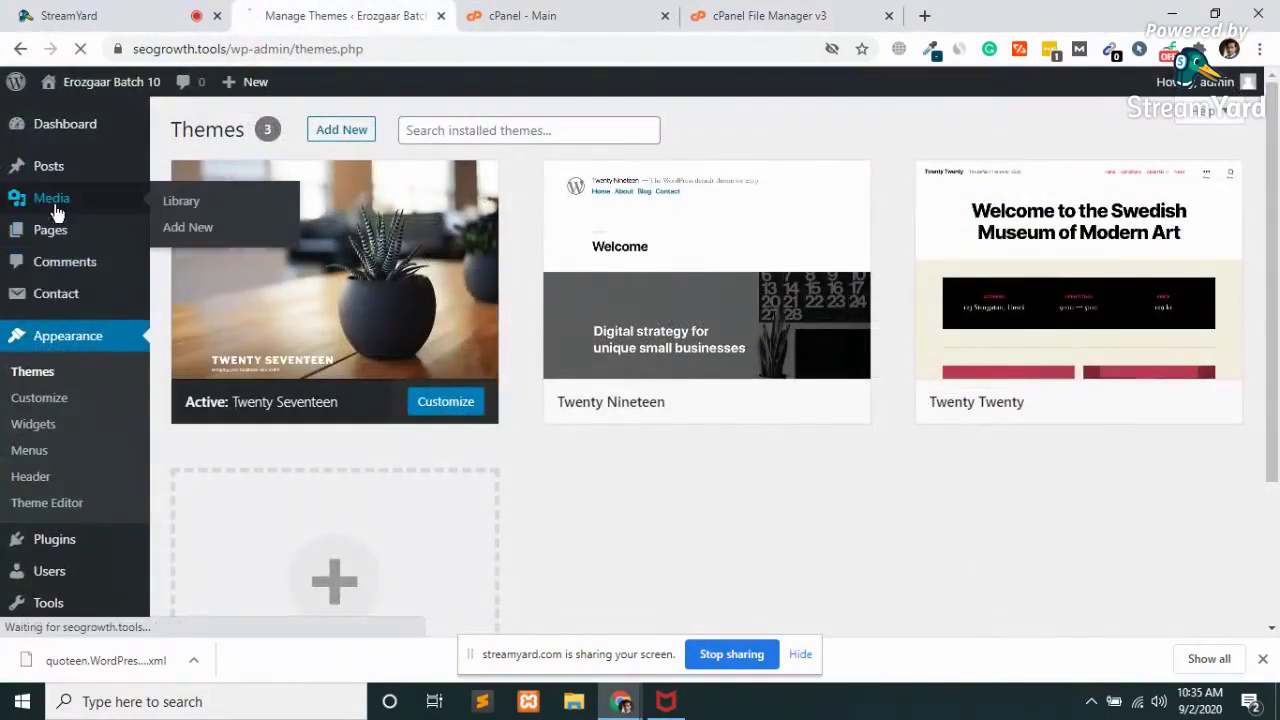
pyautogui.click(740, 10)
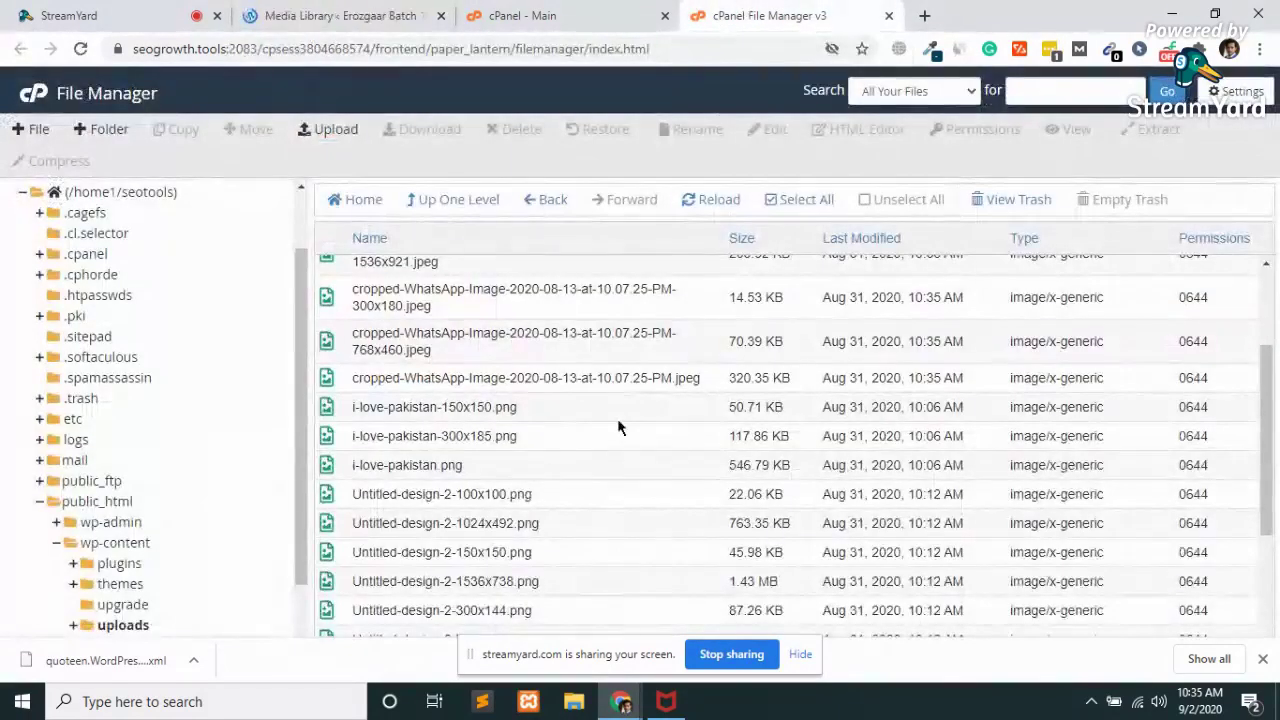
pyautogui.scroll(1, 617, 418)
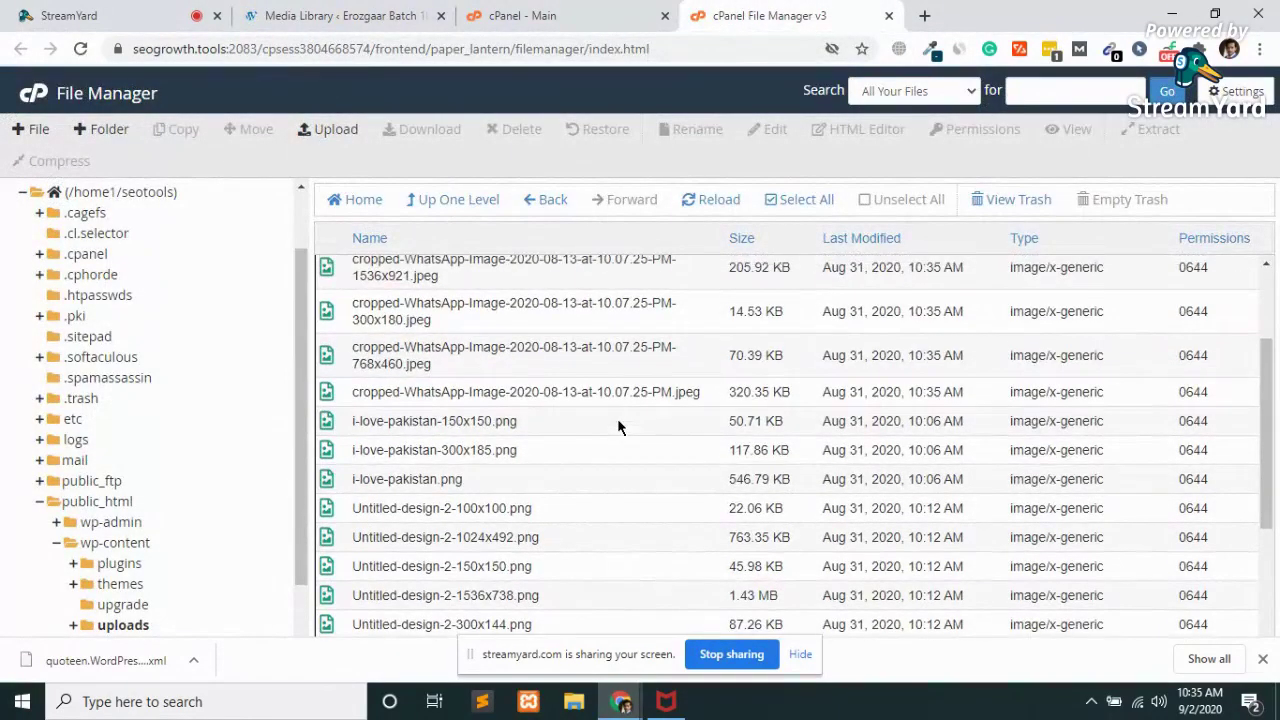
pyautogui.scroll(2, 618, 427)
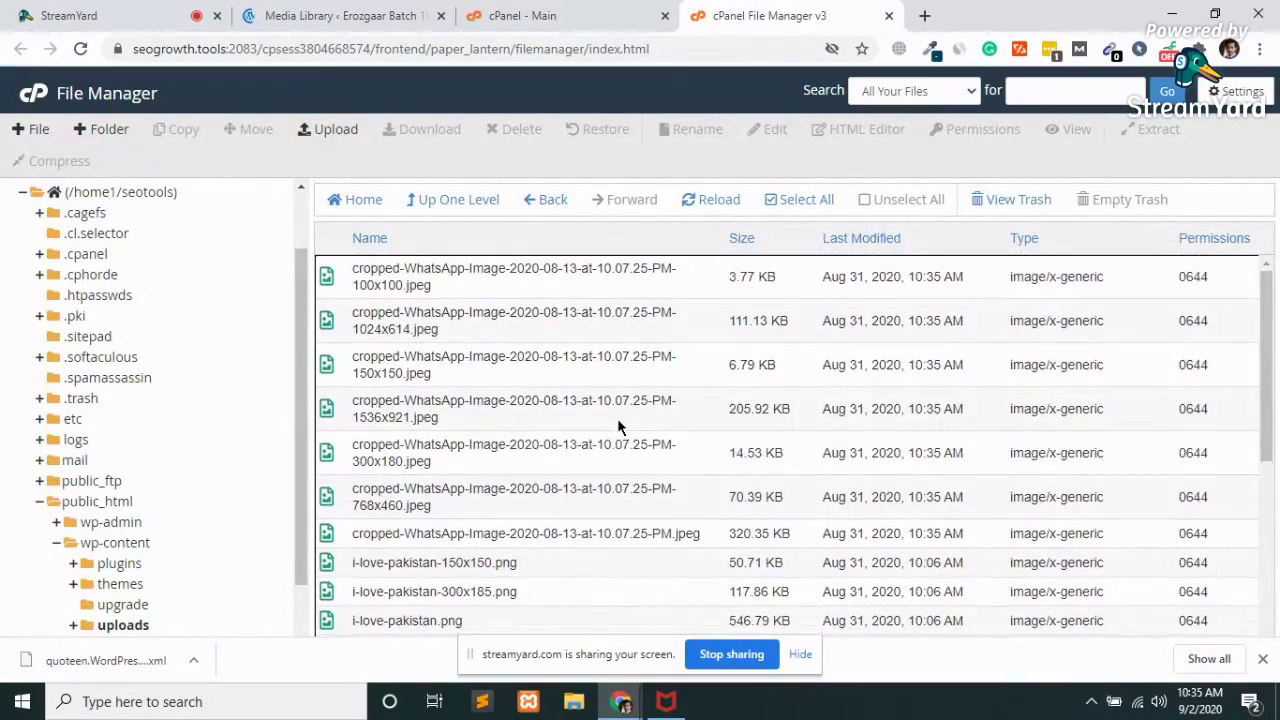
pyautogui.scroll(-4, 617, 418)
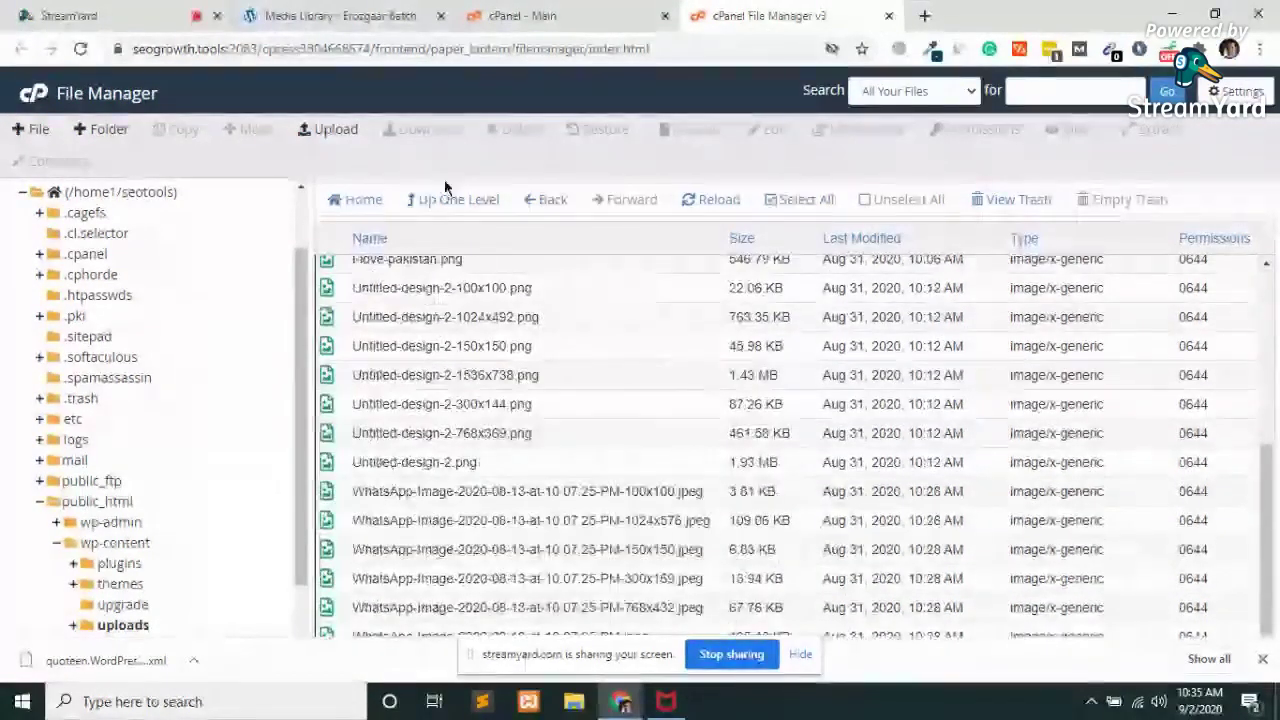
# View the 09 month folder, then go back up to public_html.
pyautogui.click(434, 200)
pyautogui.doubleClick(359, 300)
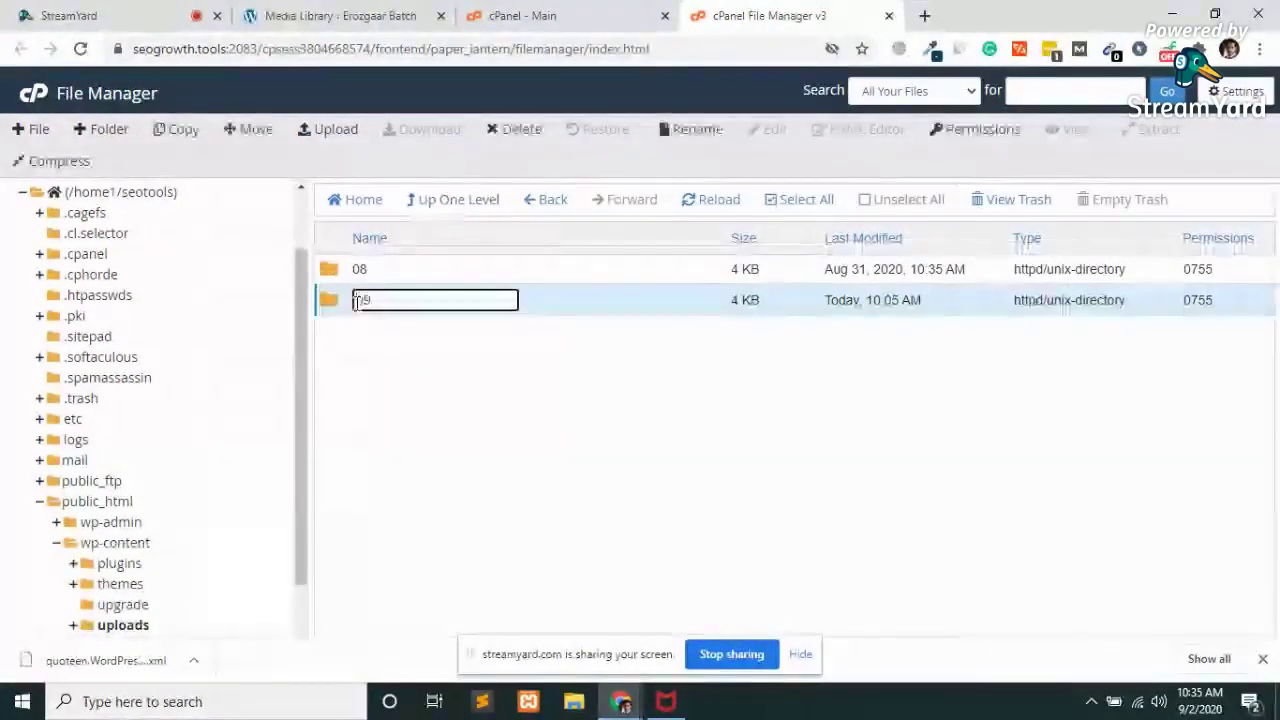
pyautogui.doubleClick(337, 303)
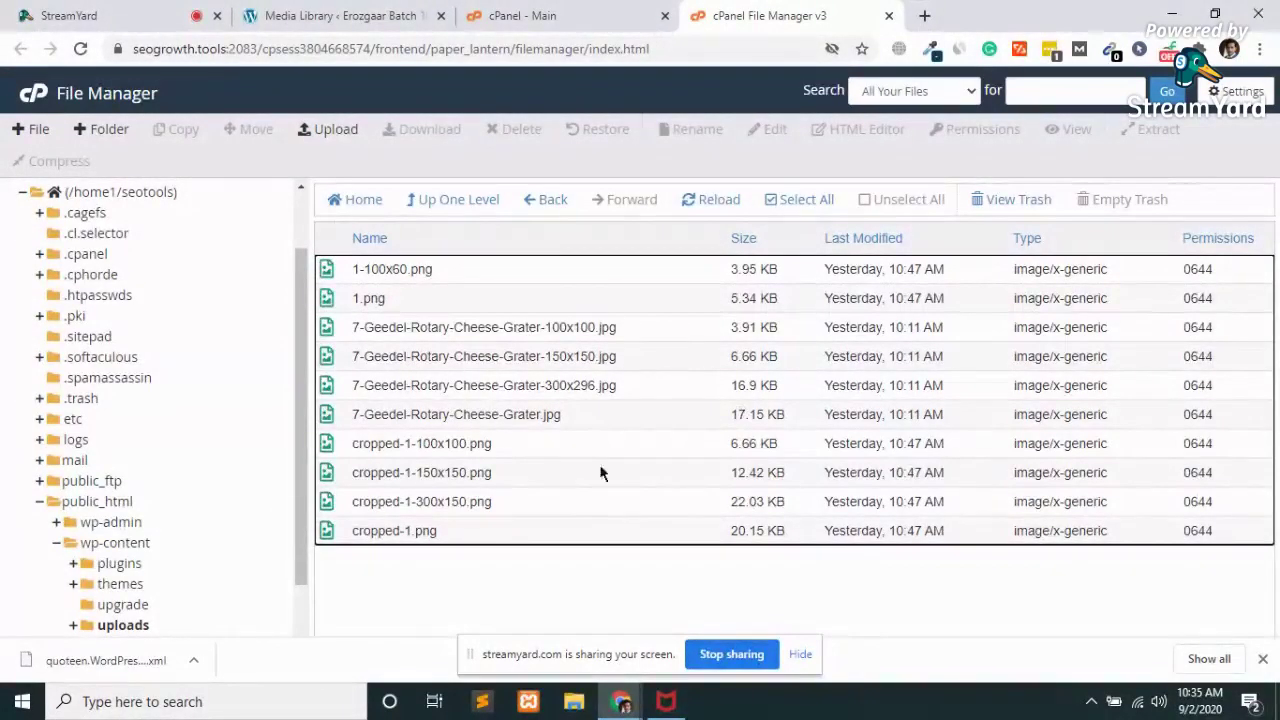
pyautogui.click(443, 203)
pyautogui.click(443, 203)
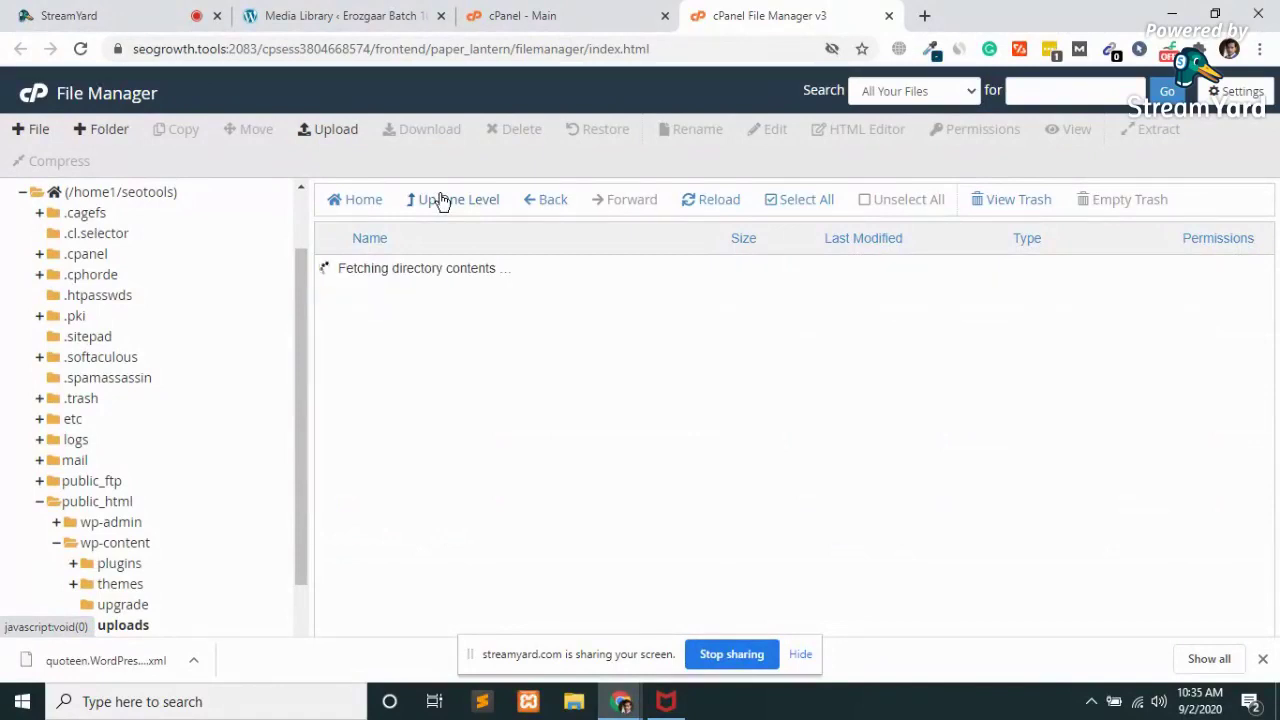
pyautogui.click(443, 201)
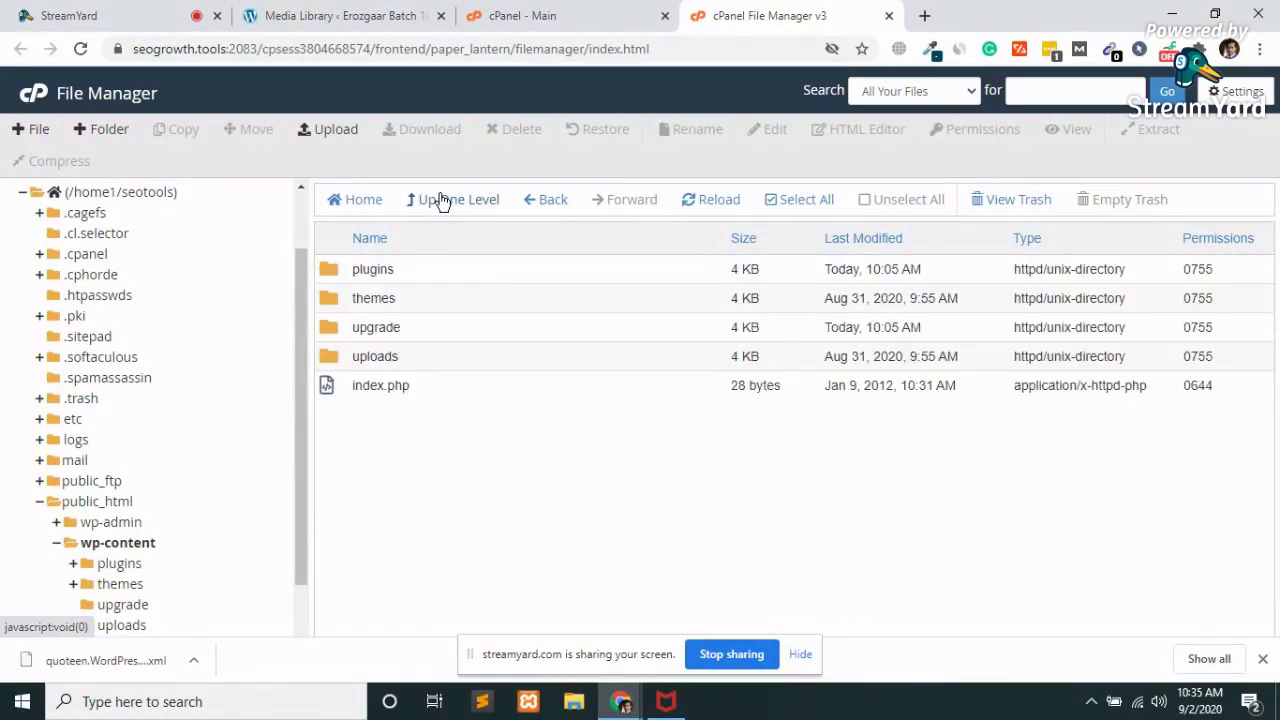
pyautogui.click(443, 201)
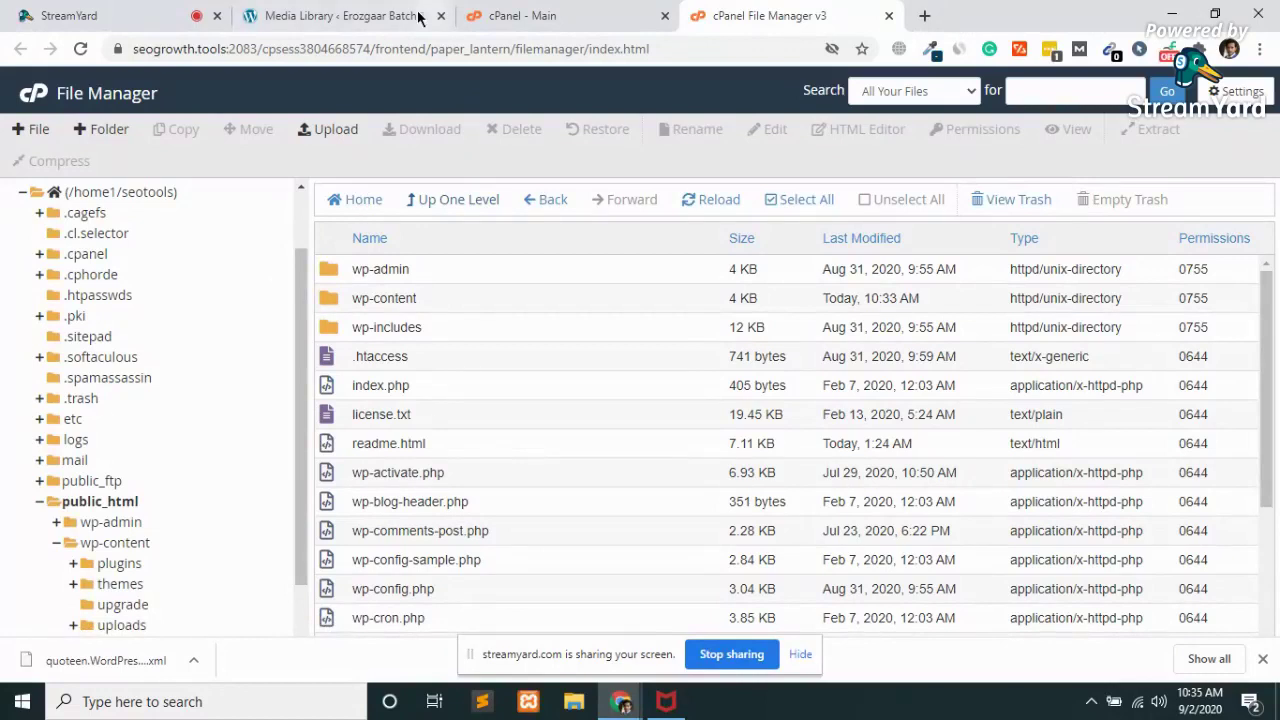
# Open Settings > Permalinks, showing the Post name structure /%postname%/.
pyautogui.click(368, 16)
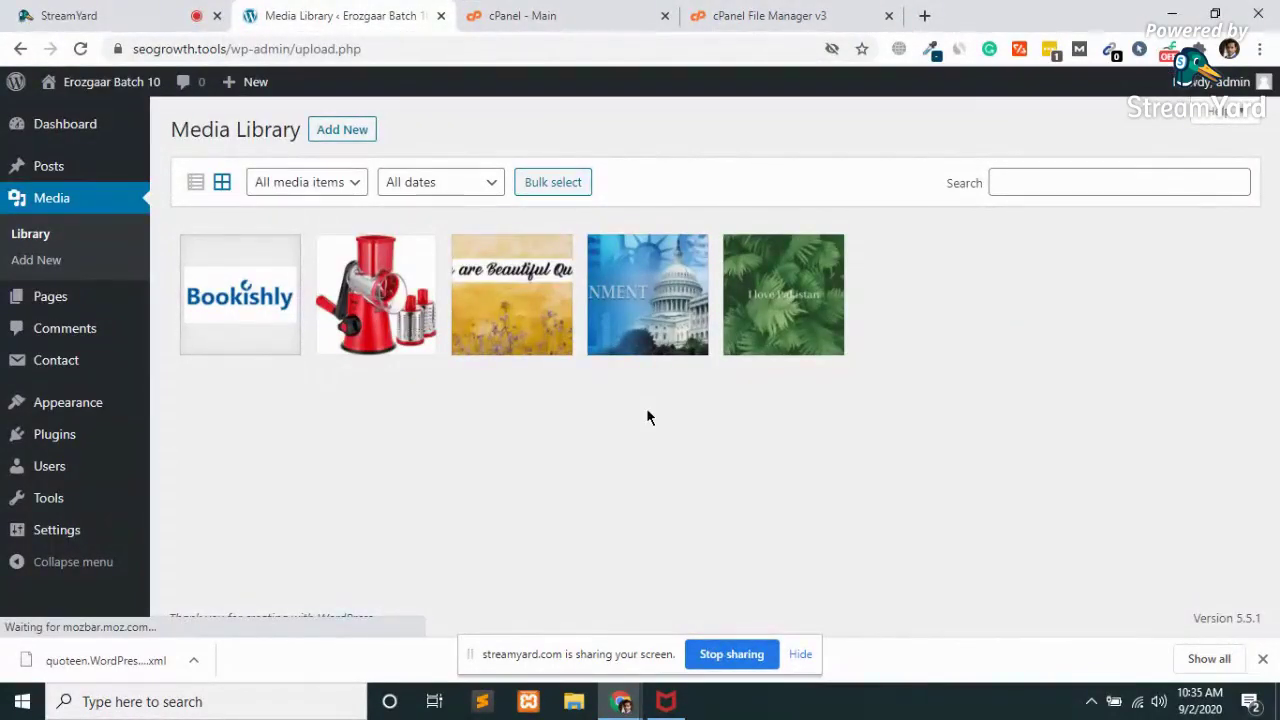
pyautogui.moveTo(15, 409)
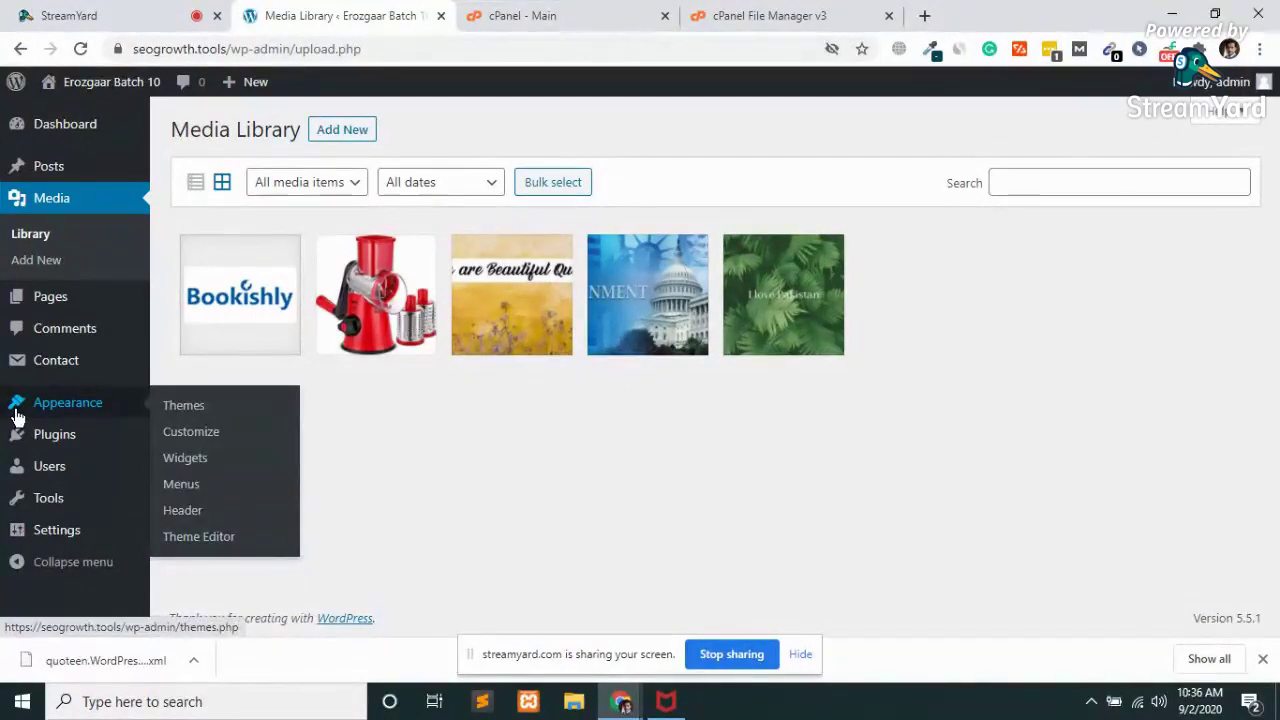
pyautogui.moveTo(80, 543)
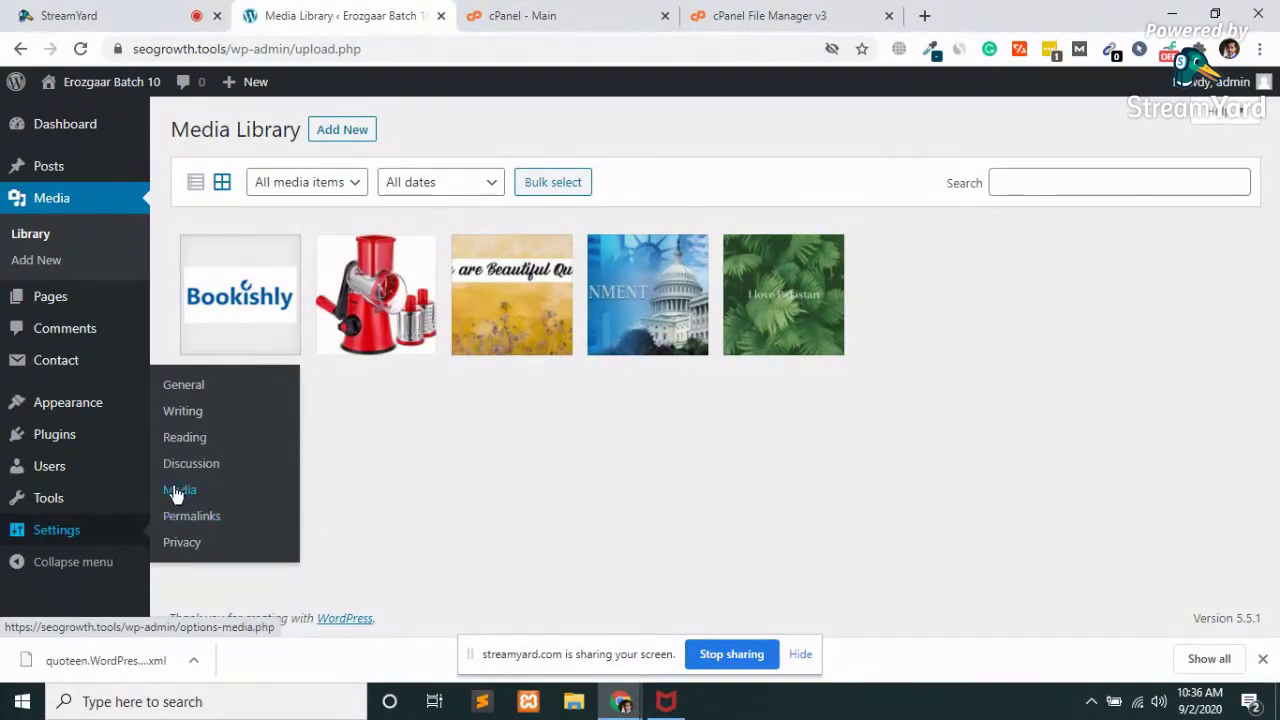
pyautogui.click(203, 522)
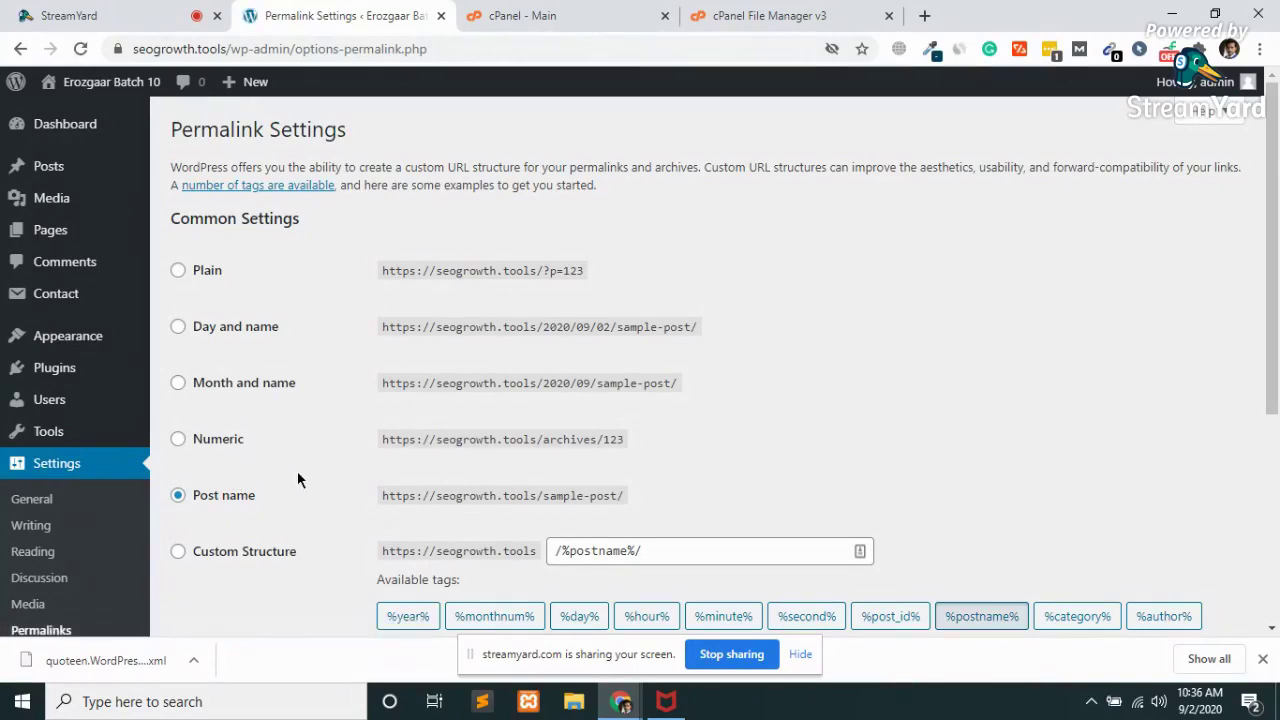
pyautogui.scroll(-3, 297, 471)
pyautogui.scroll(1, 297, 471)
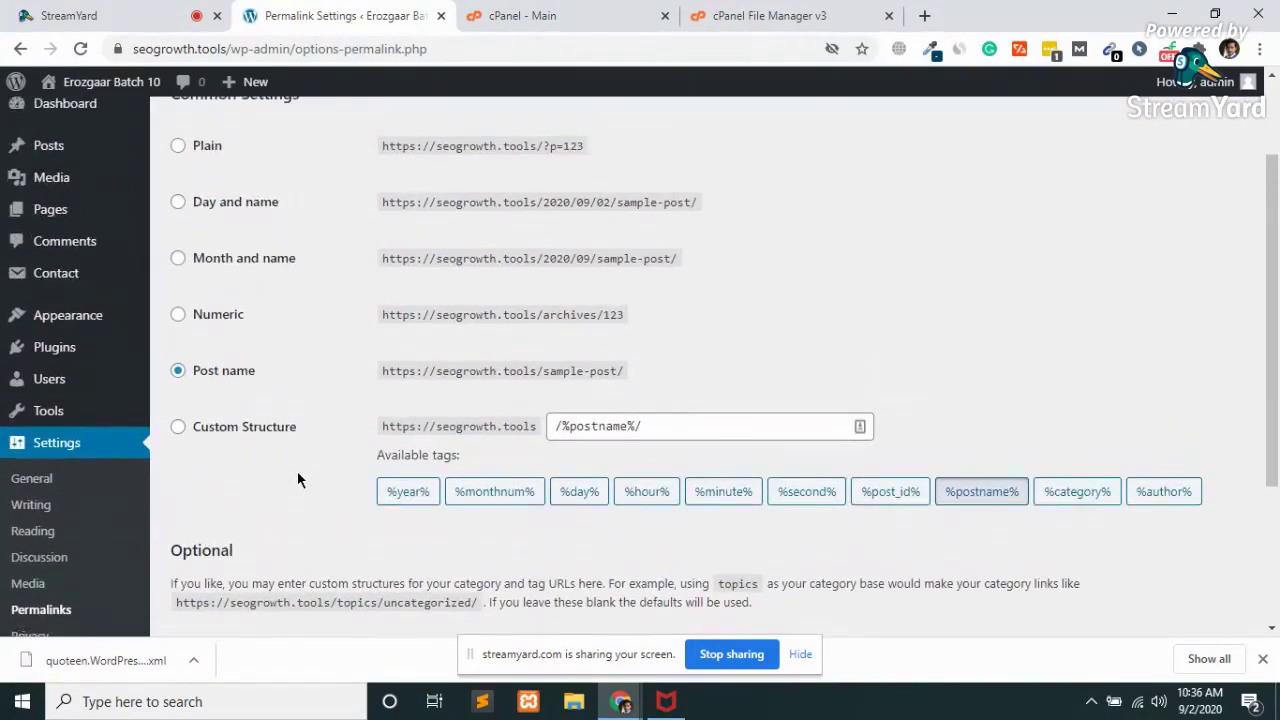
# Close the cPanel Main and File Manager tabs.
pyautogui.click(648, 13)
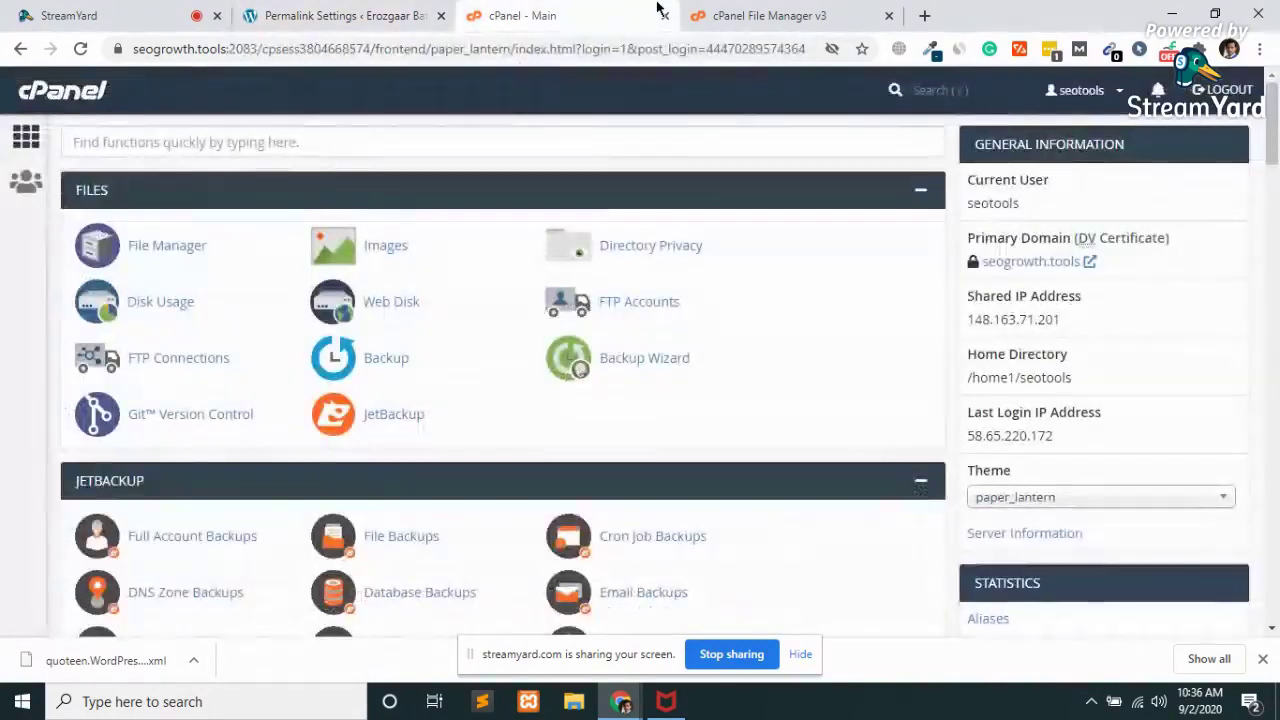
pyautogui.click(664, 15)
pyautogui.click(663, 14)
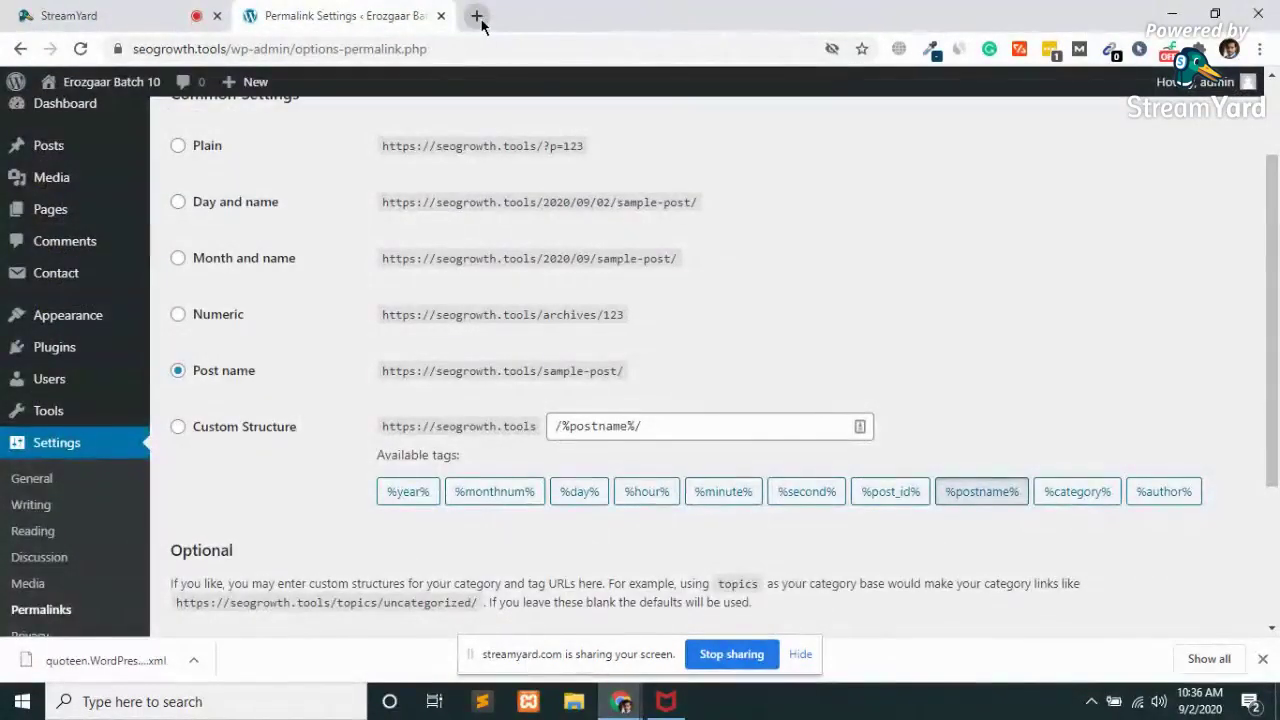
# Load seogrowth.tools/blog in a new tab.
pyautogui.click(477, 16)
pyautogui.write('seogrowth.tools')
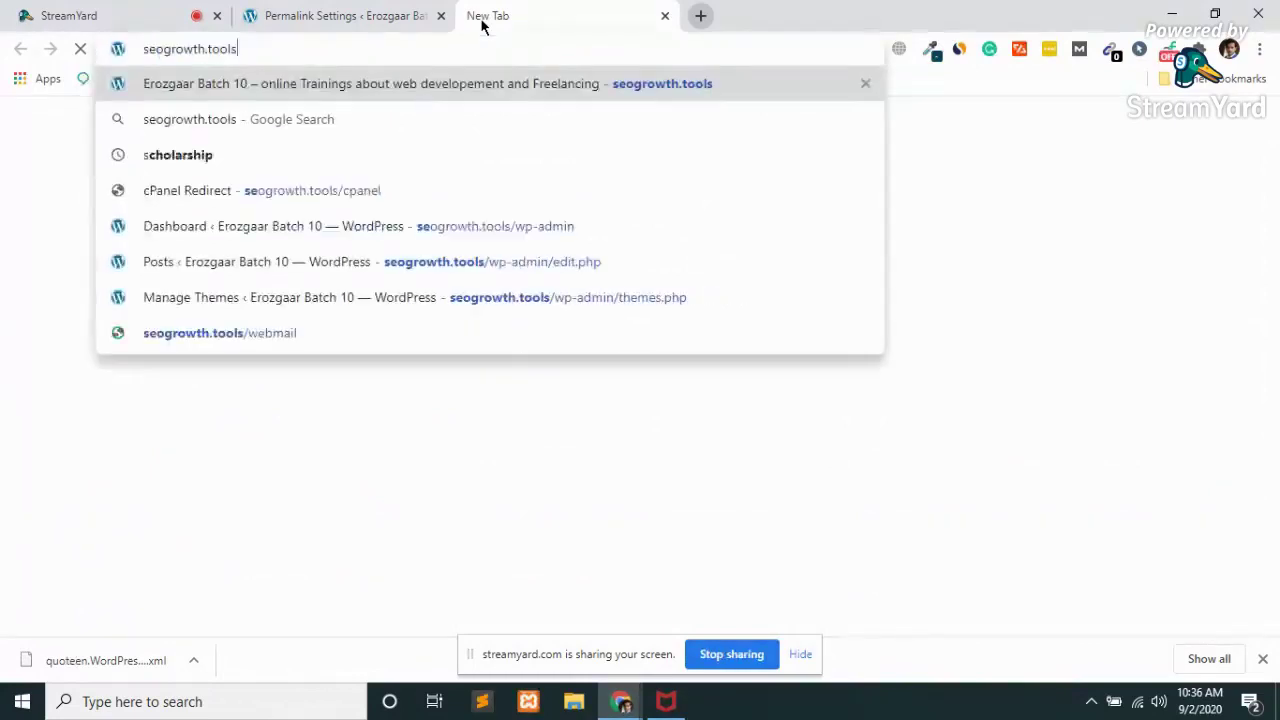
pyautogui.write('/blog')
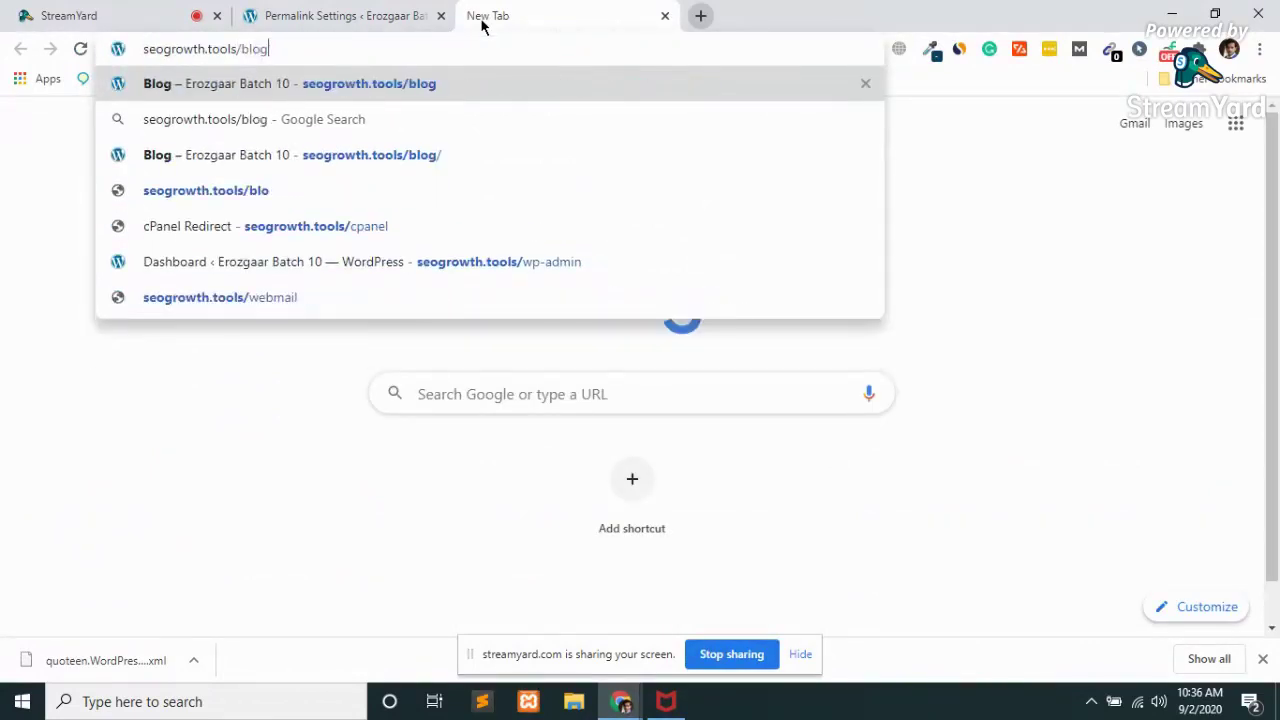
pyautogui.press('Return')
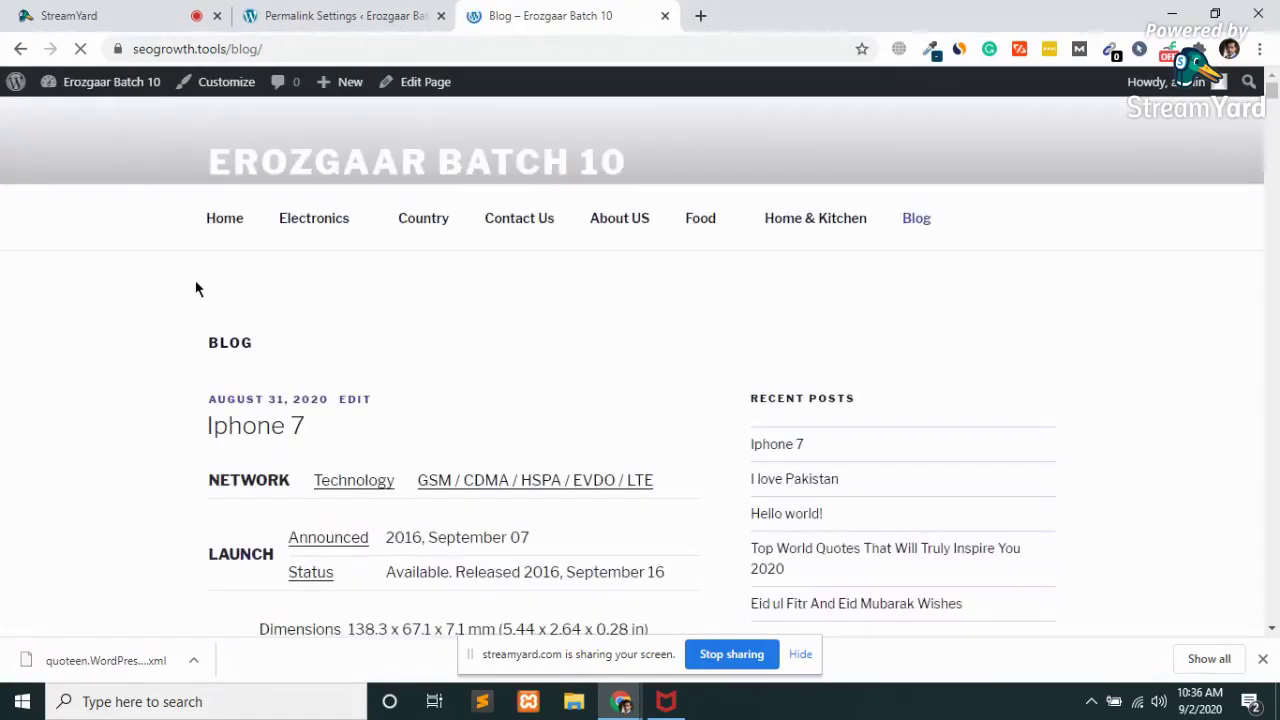
pyautogui.scroll(-2, 316, 410)
pyautogui.scroll(2, 316, 410)
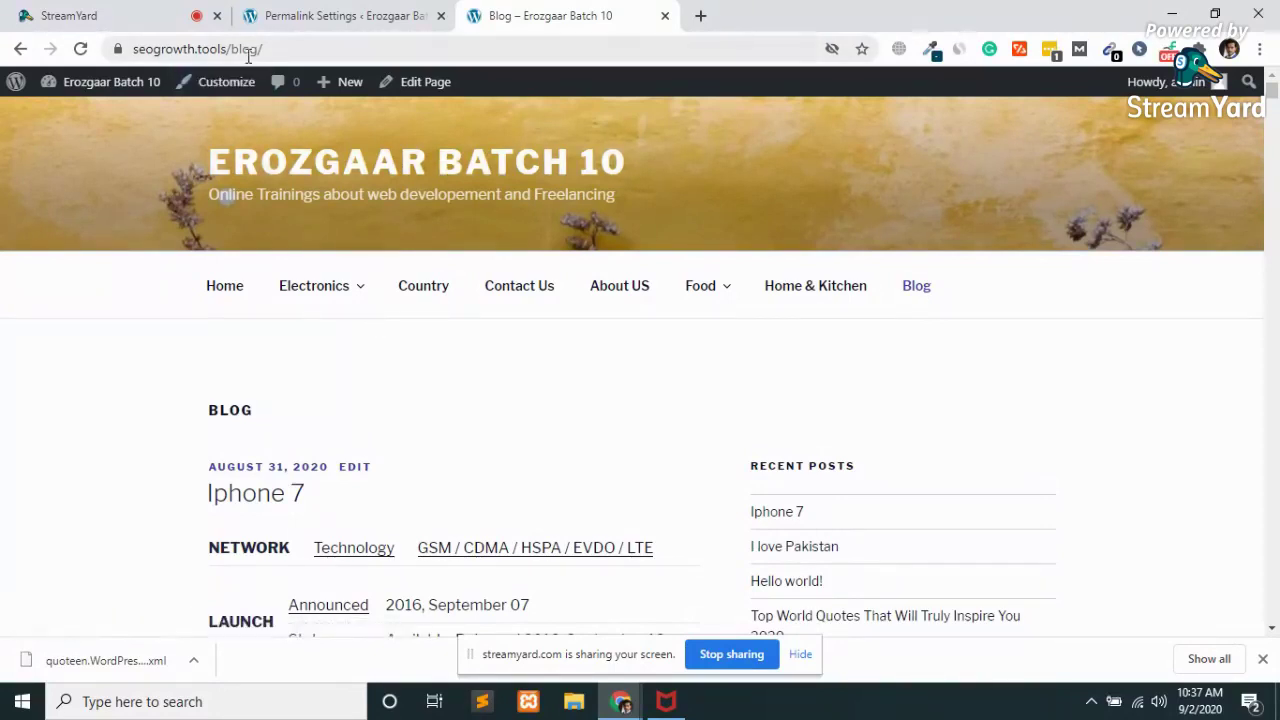
# Change the address to seogrowth.tools/updates, which shows 'Oops! That page can't be found'.
pyautogui.doubleClick(246, 52)
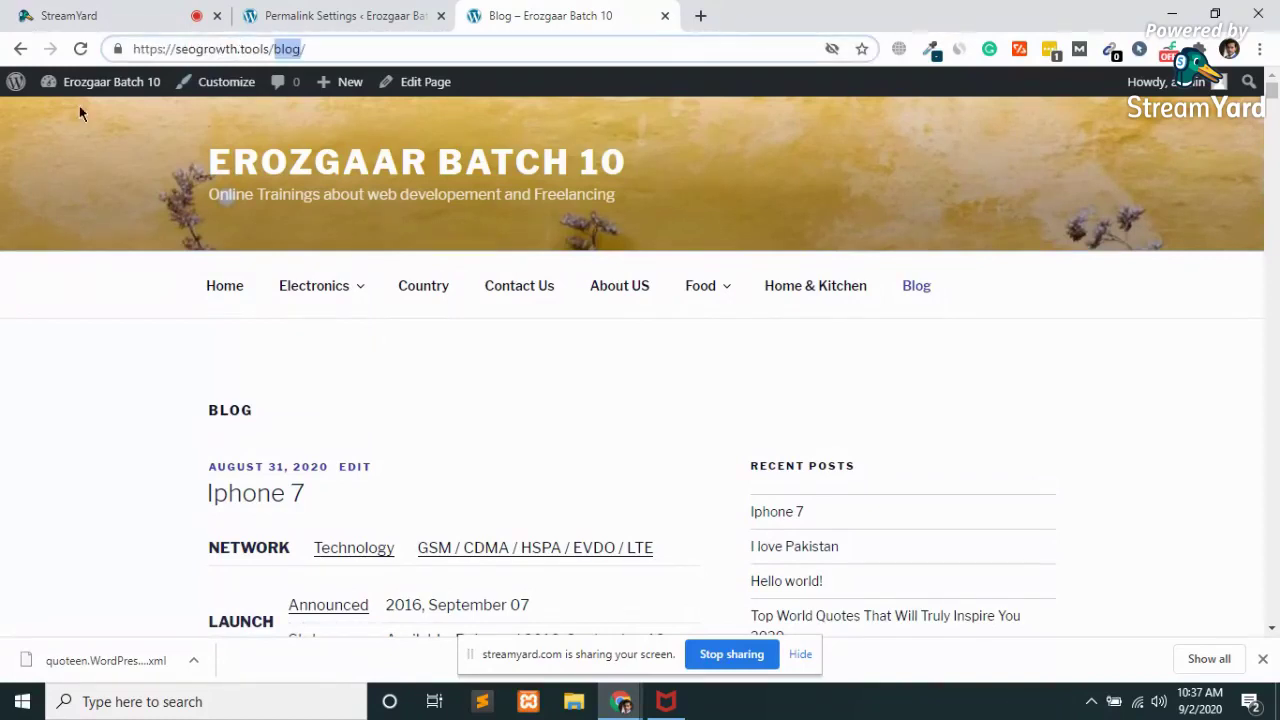
pyautogui.write('updates')
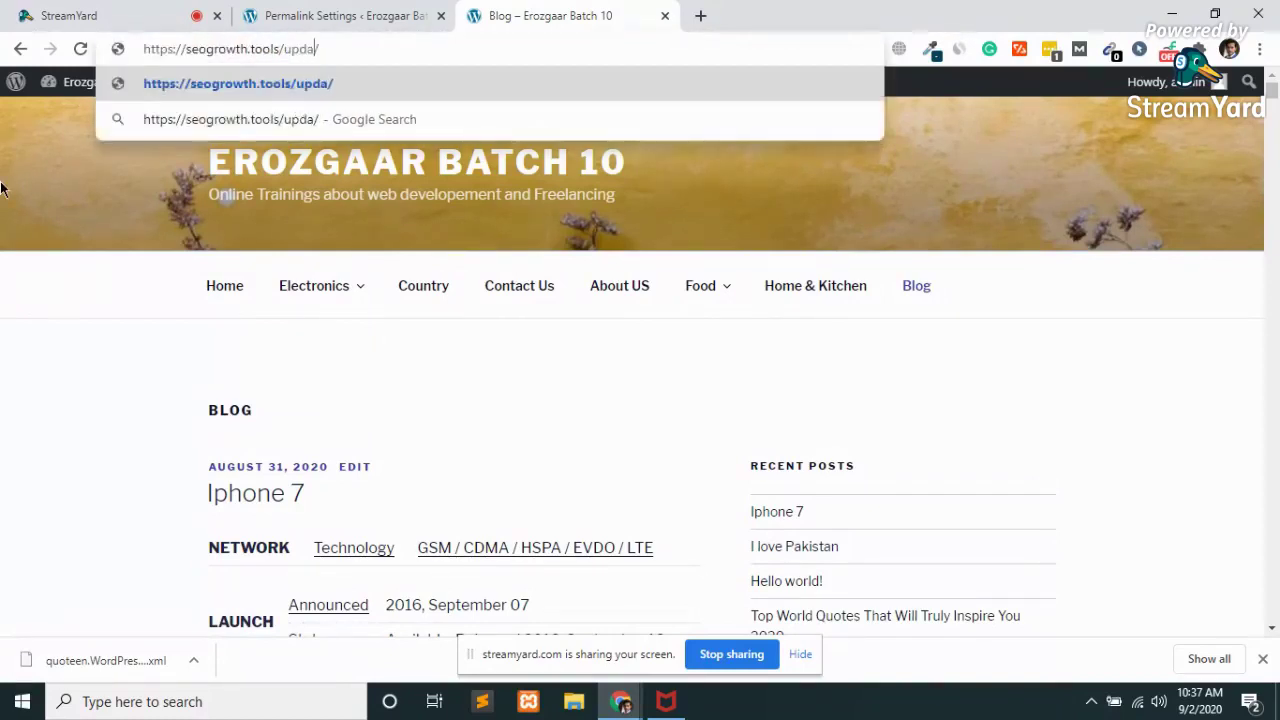
pyautogui.press('Return')
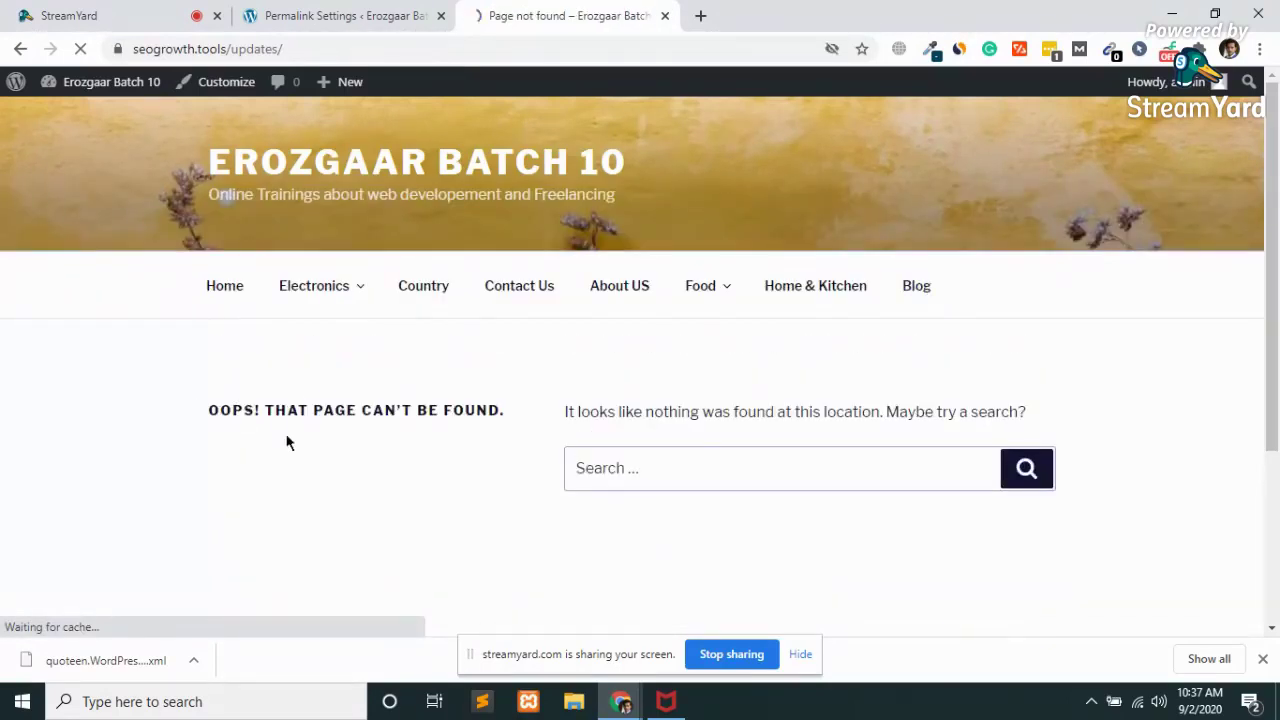
# Select the Plain permalink structure on the Permalink Settings page.
pyautogui.click(297, 14)
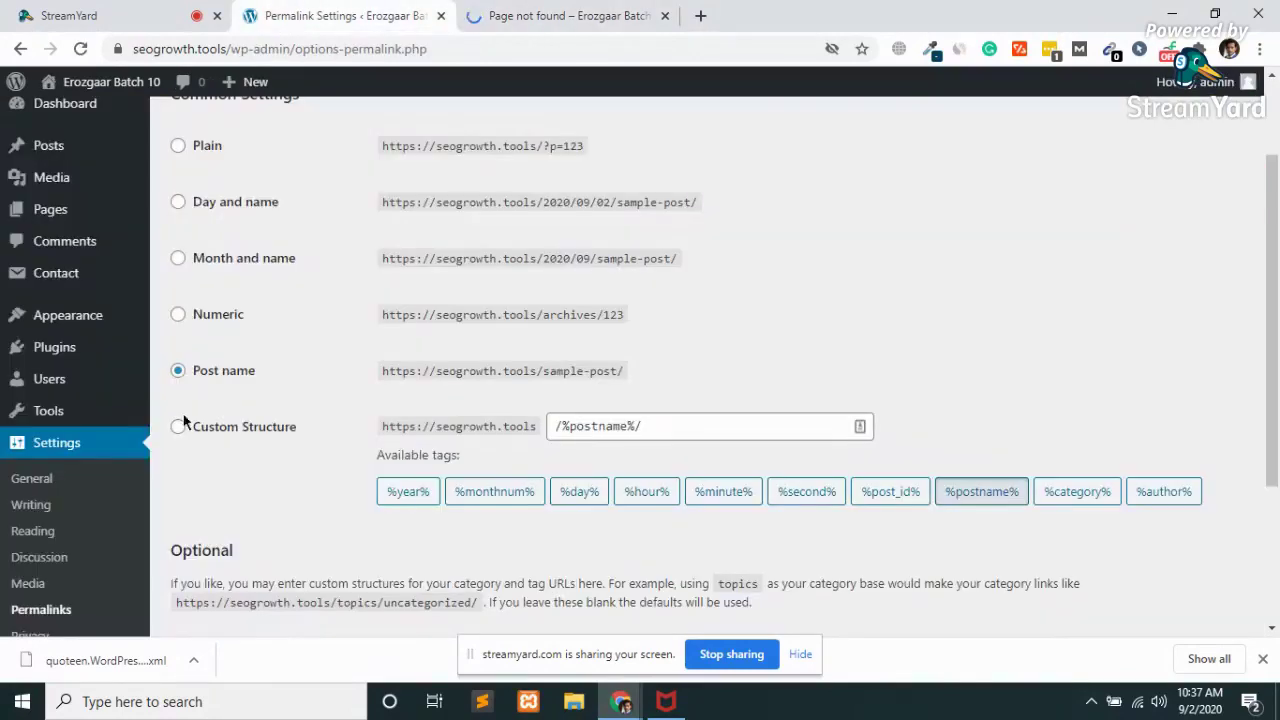
pyautogui.moveTo(57, 185)
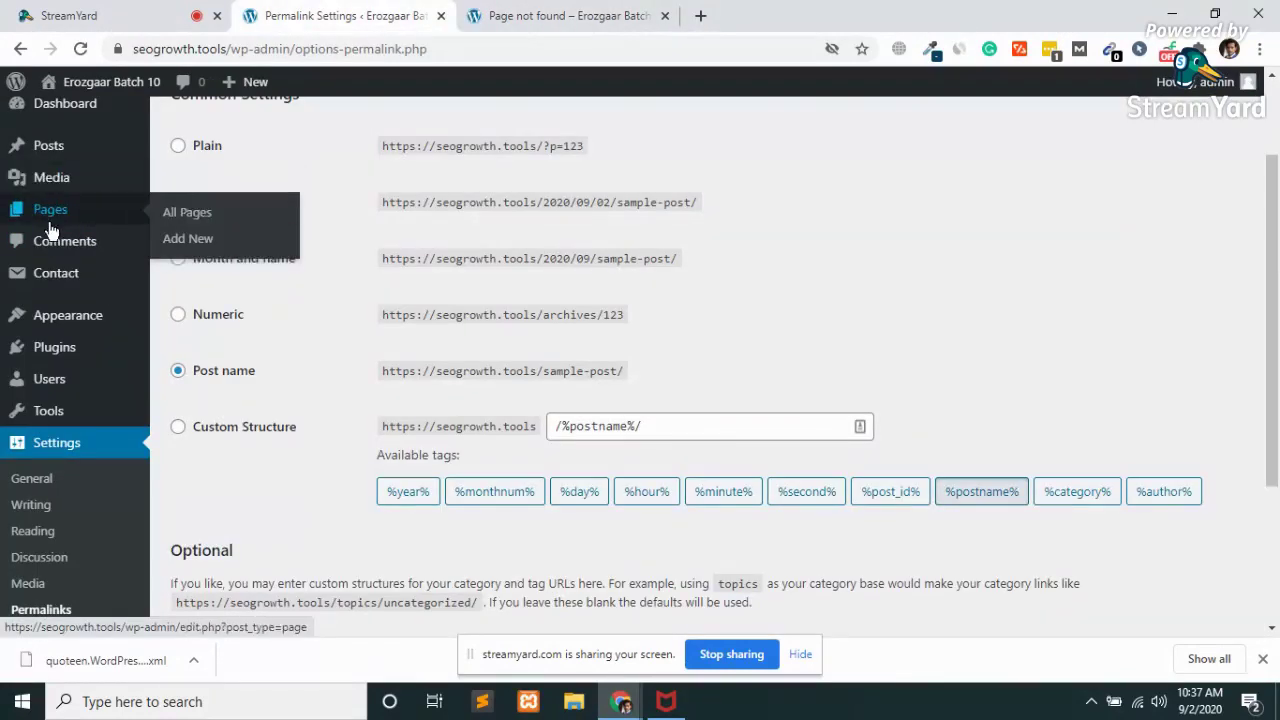
pyautogui.moveTo(123, 400)
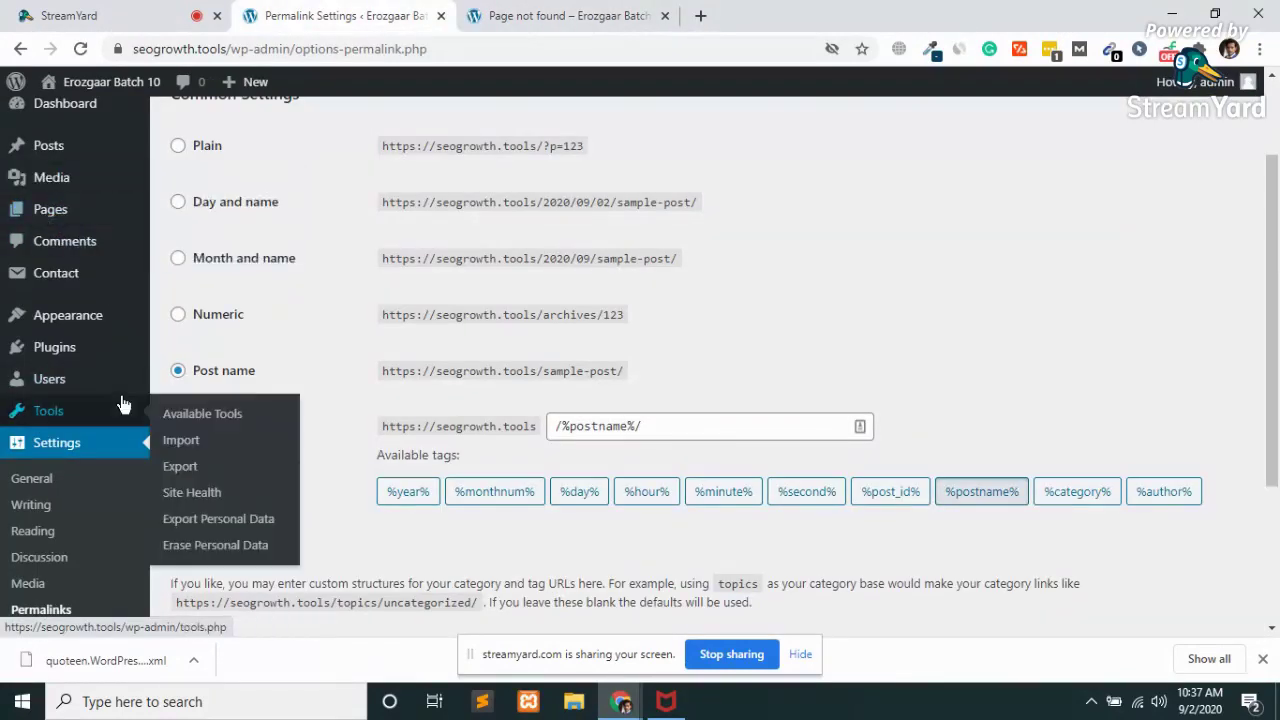
pyautogui.click(179, 147)
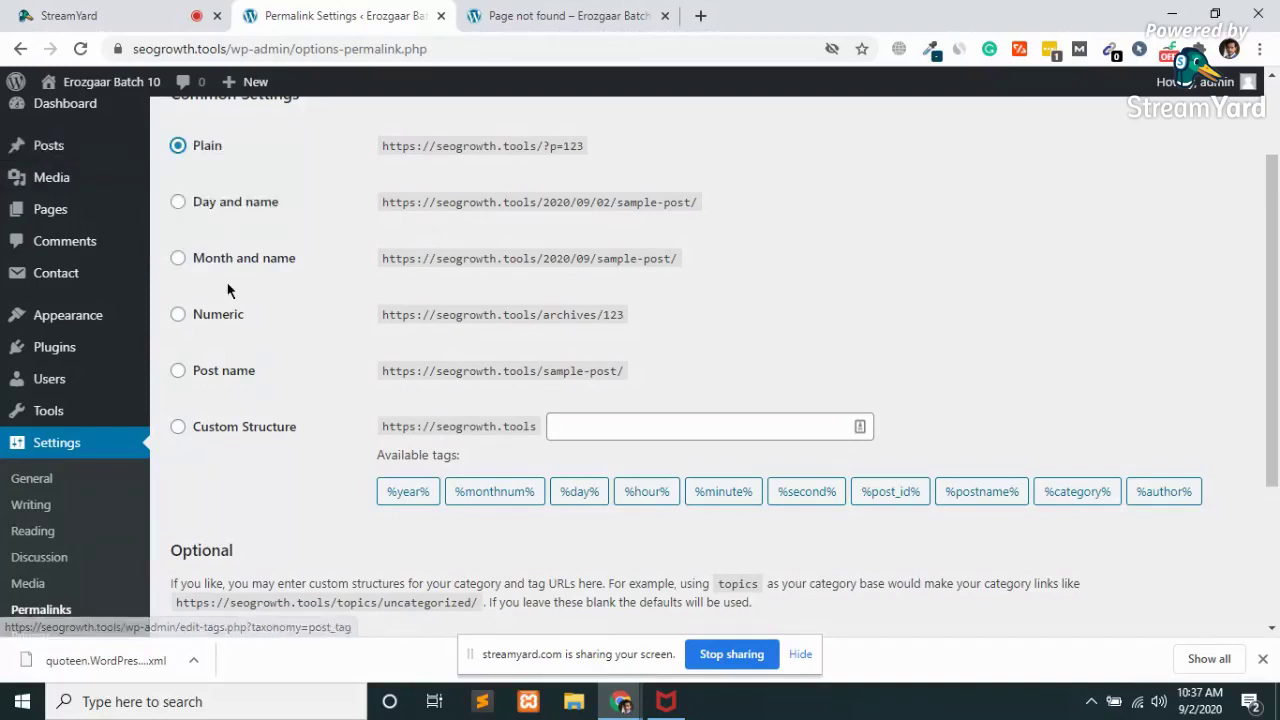
# Open the Iphone 7 post from the Posts list in a new tab, live at /iphone-7/.
pyautogui.click(52, 147)
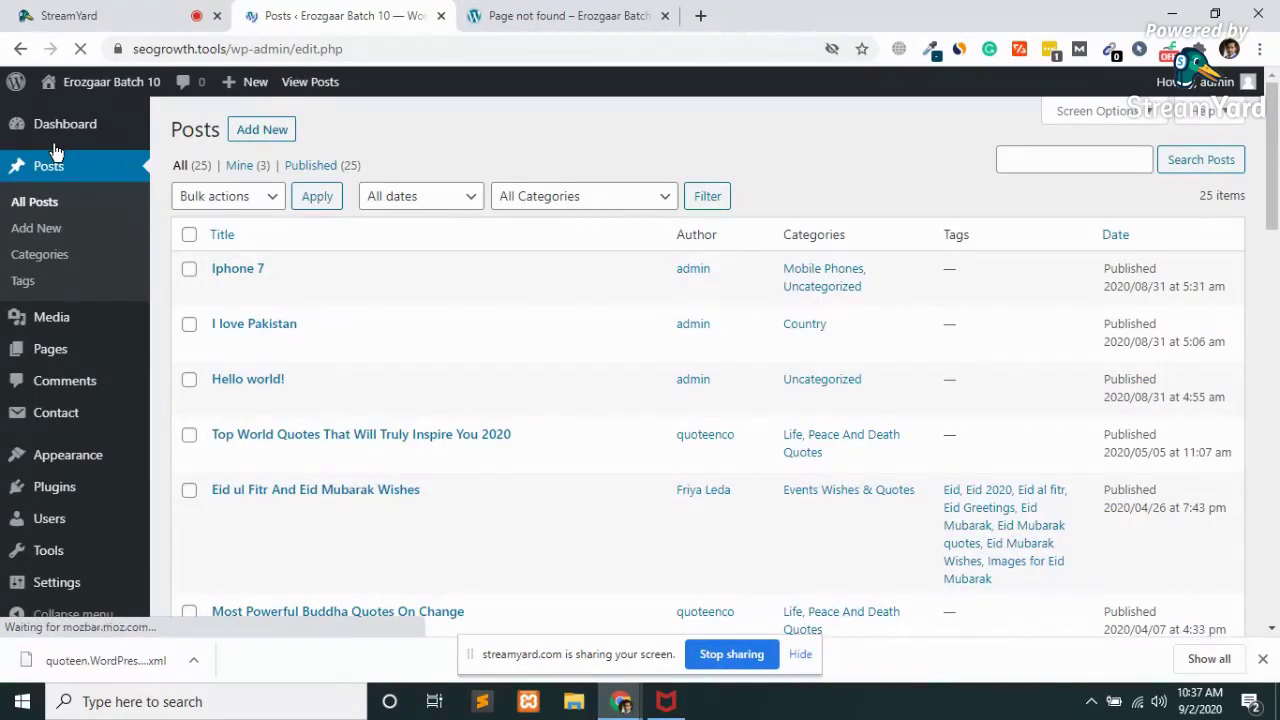
pyautogui.moveTo(242, 333)
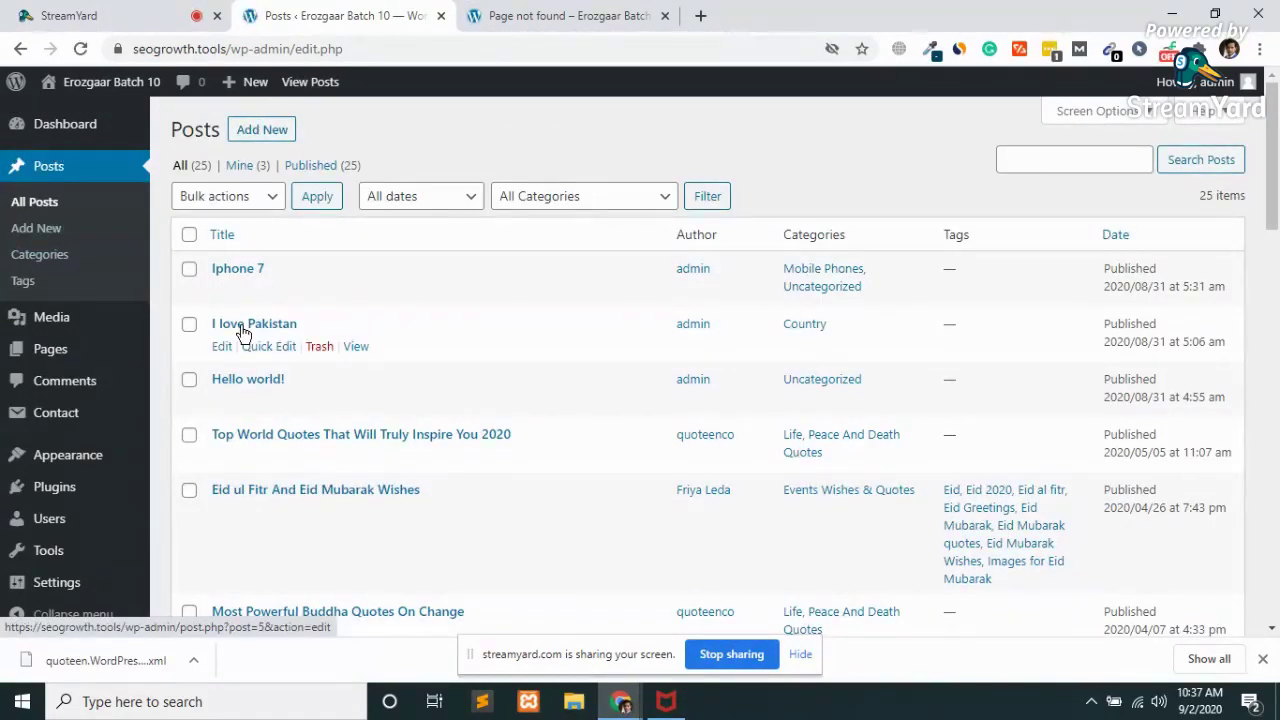
pyautogui.moveTo(250, 288)
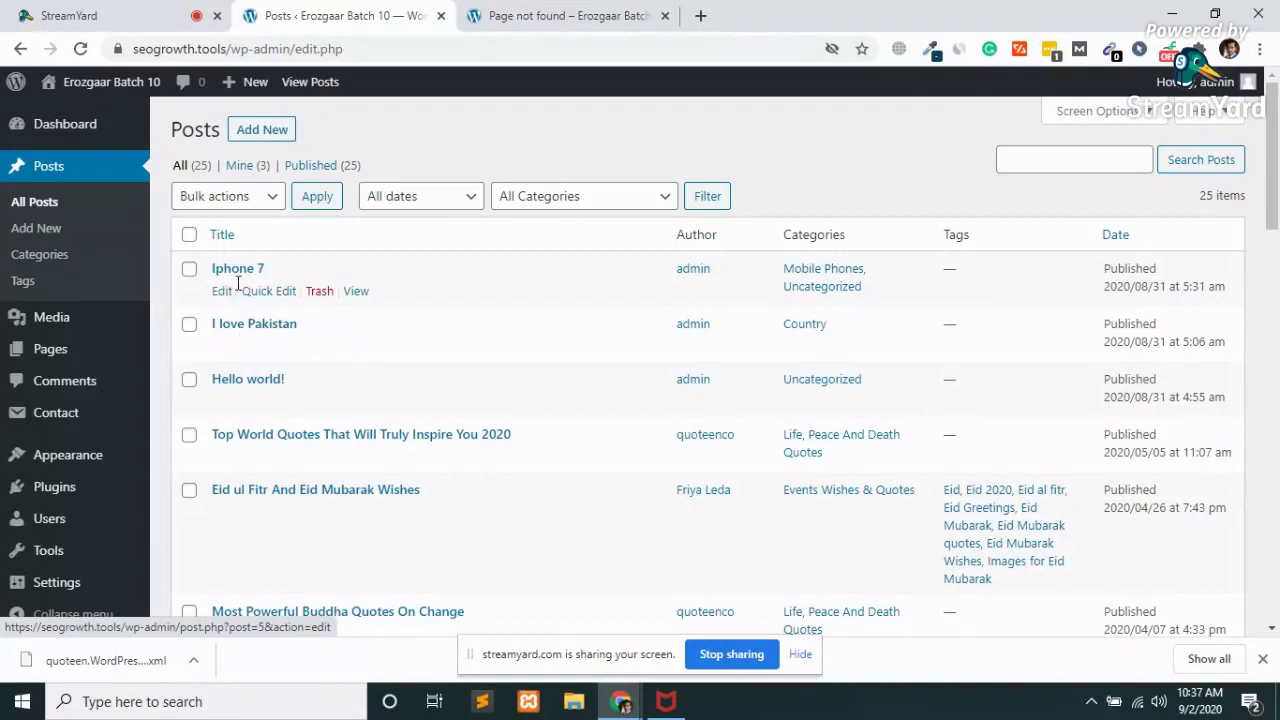
pyautogui.middleClick(356, 293)
pyautogui.click(553, 14)
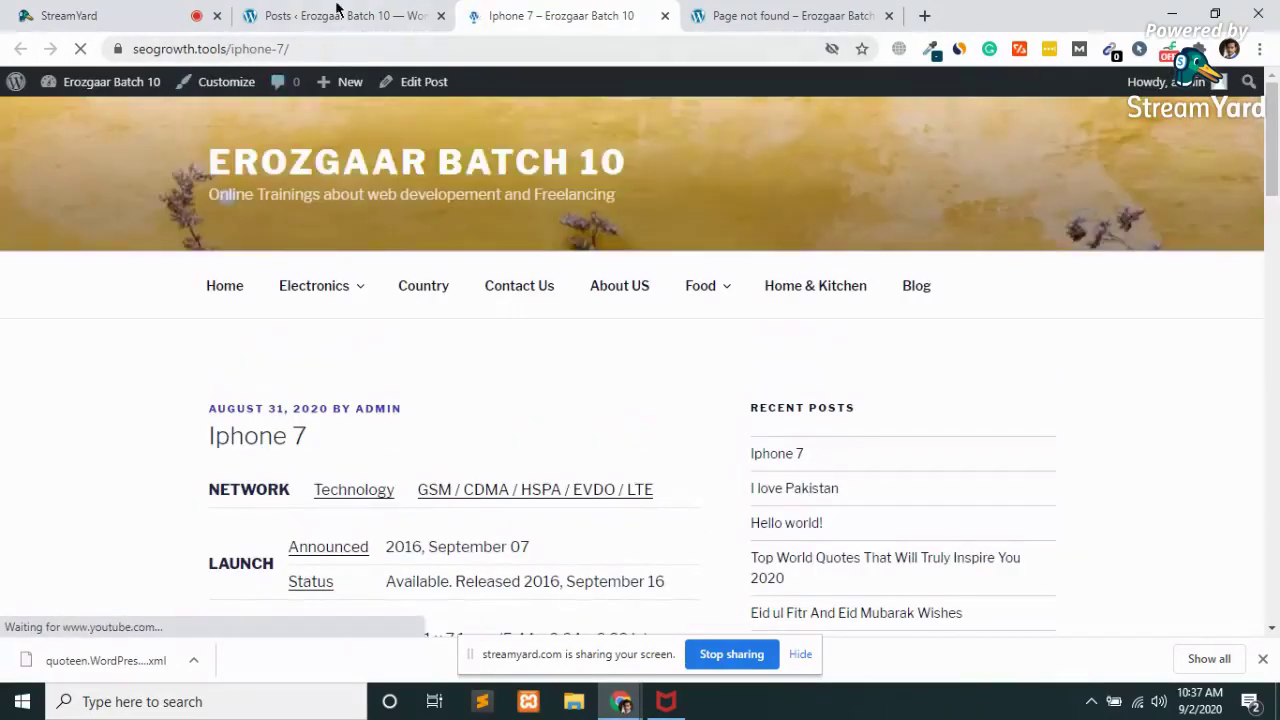
pyautogui.click(336, 14)
# Return to Settings > Permalinks, still set to Post name.
pyautogui.moveTo(80, 555)
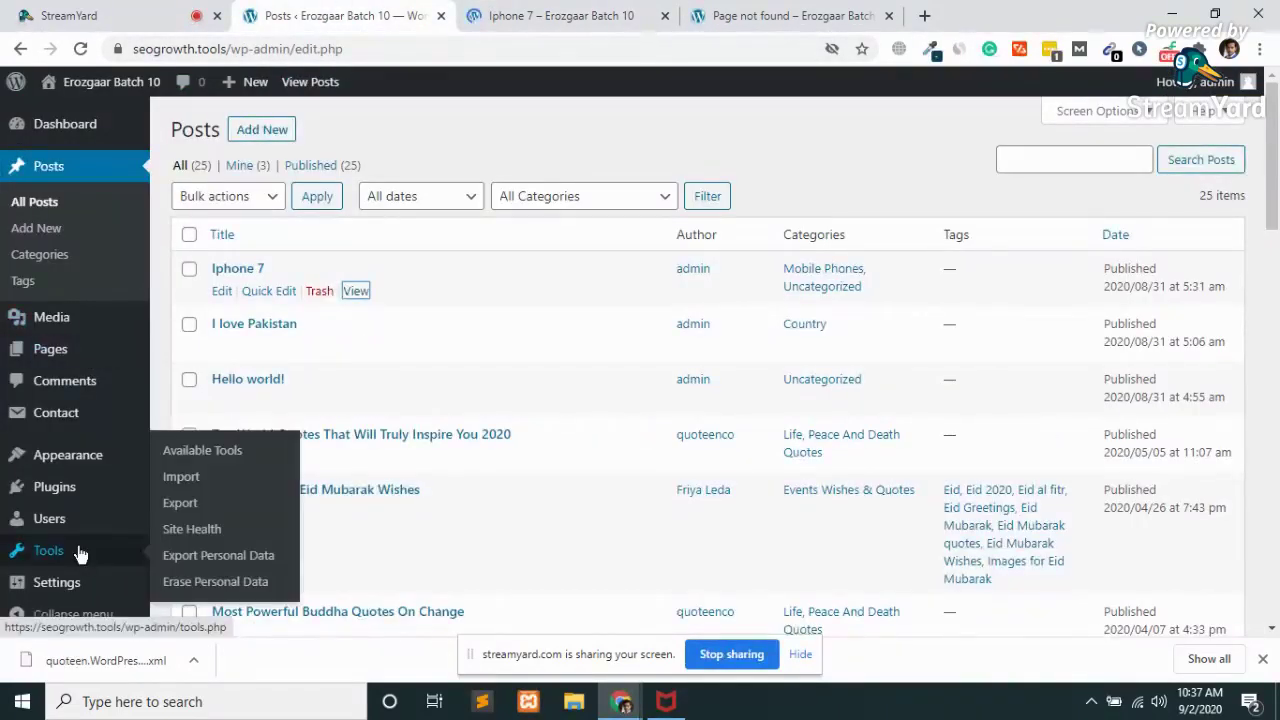
pyautogui.moveTo(71, 580)
pyautogui.click(191, 558)
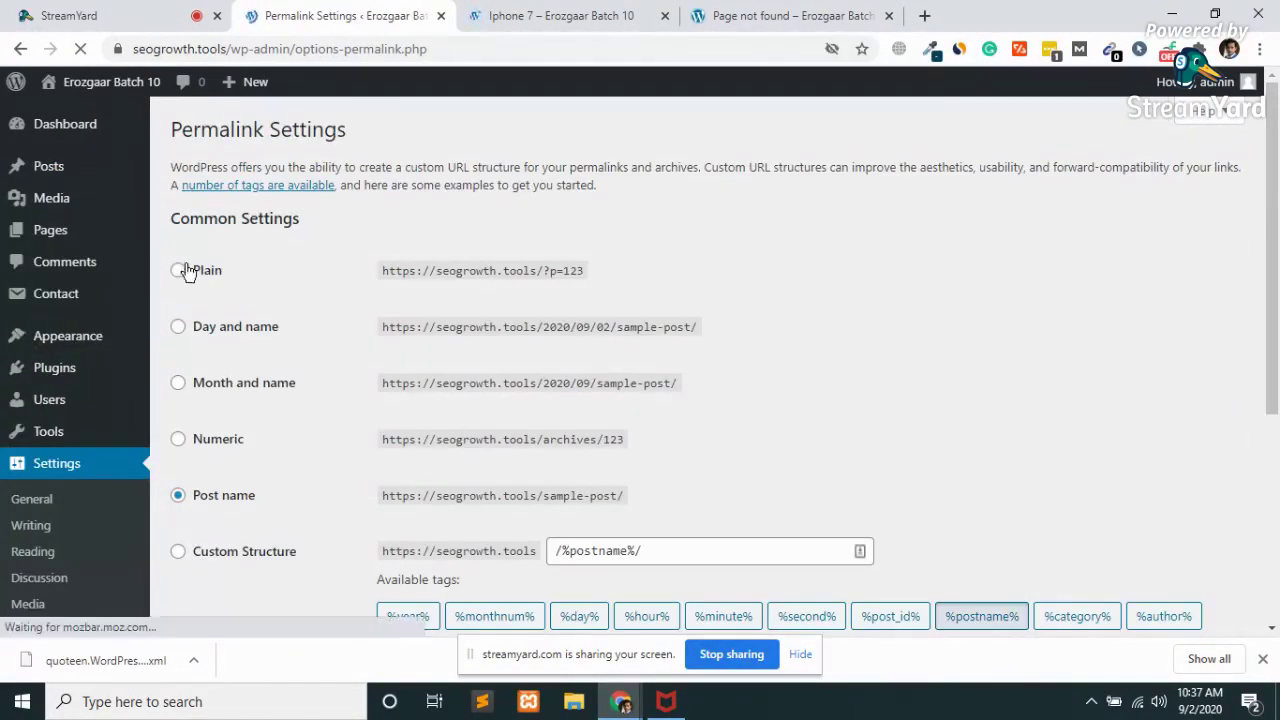
# Switch the permalink structure from Post name to Plain and save the change.
pyautogui.click(182, 272)
pyautogui.scroll(-4, 189, 283)
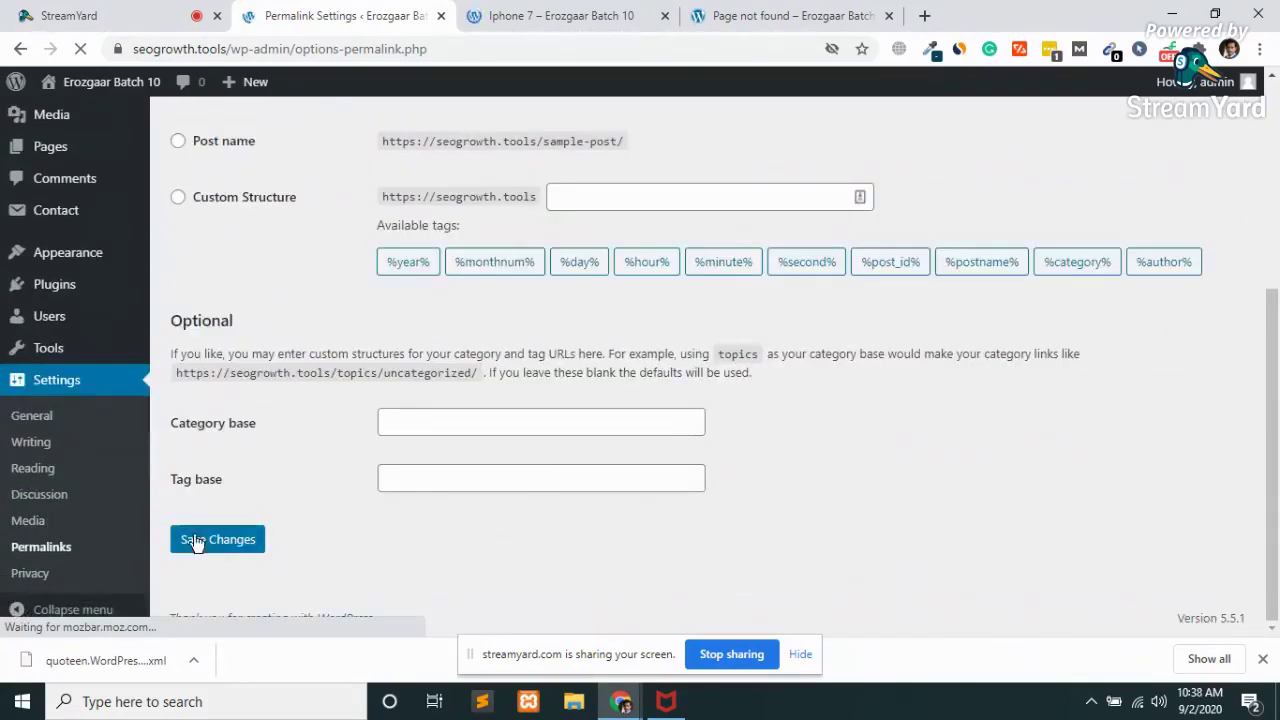
pyautogui.click(199, 540)
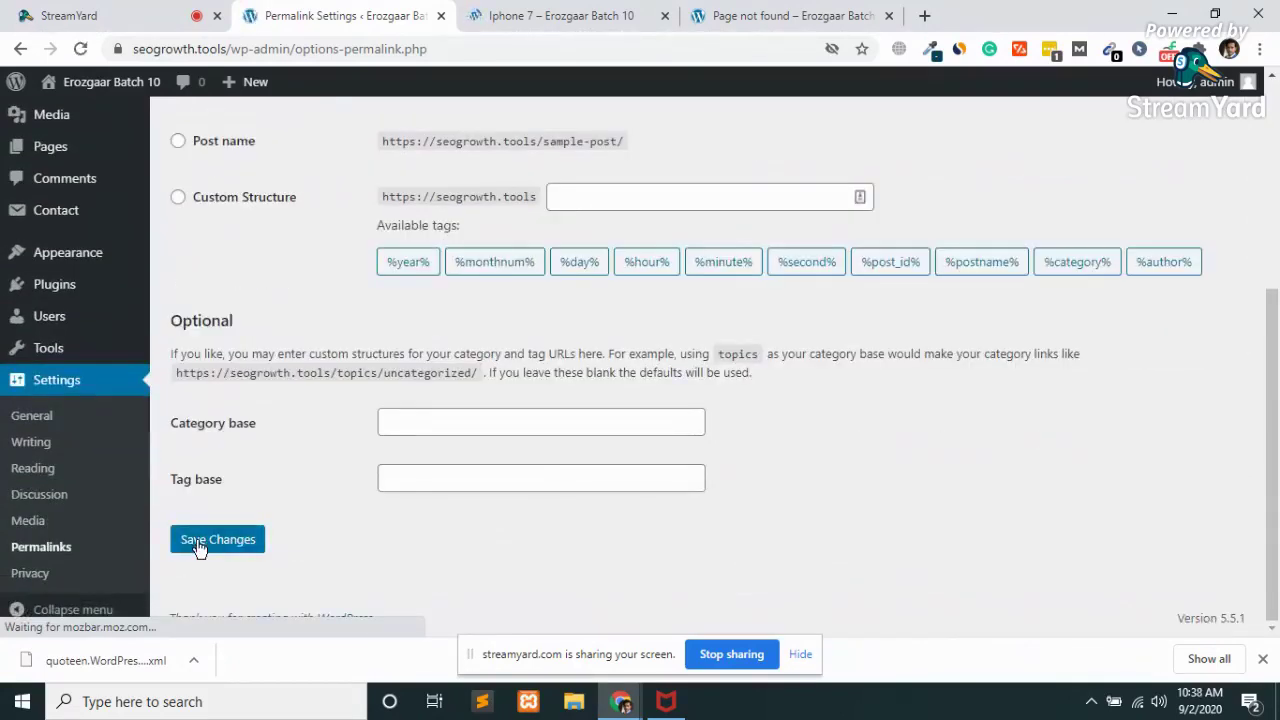
# Reload the Iphone 7 post at its old /iphone-7/ link to confirm it now returns 404 Not Found.
pyautogui.click(538, 12)
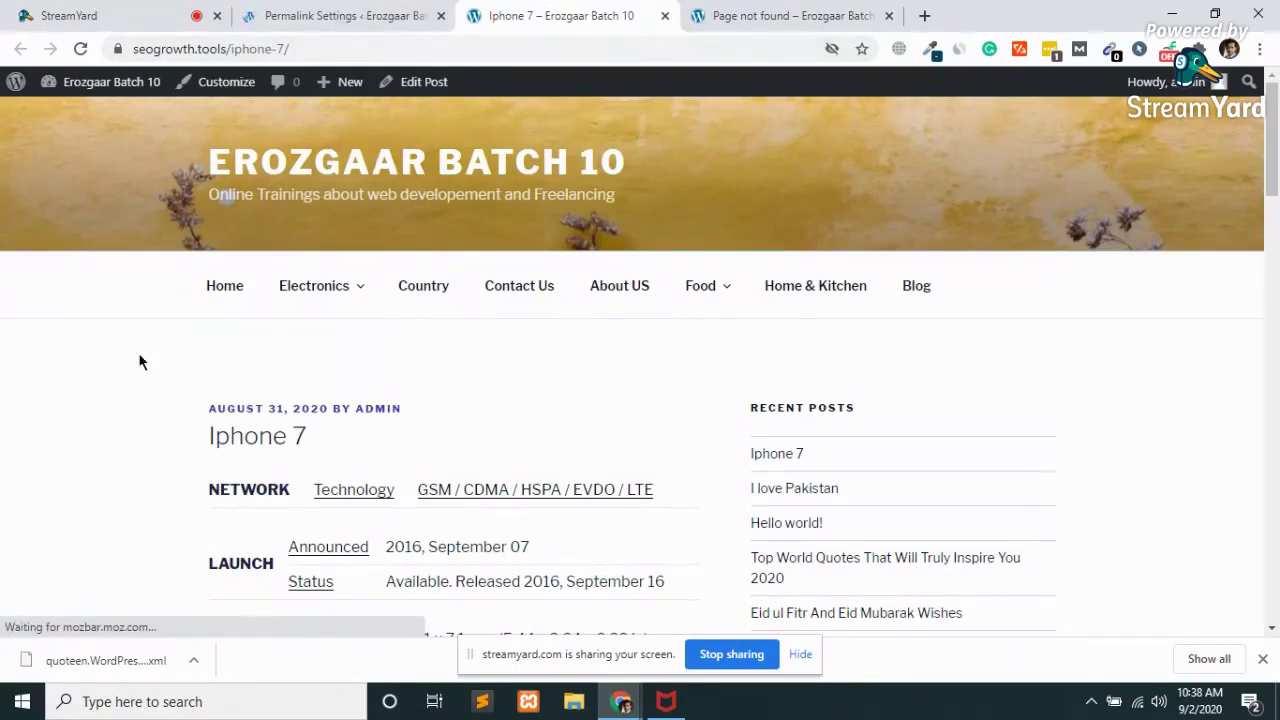
pyautogui.press('F5')
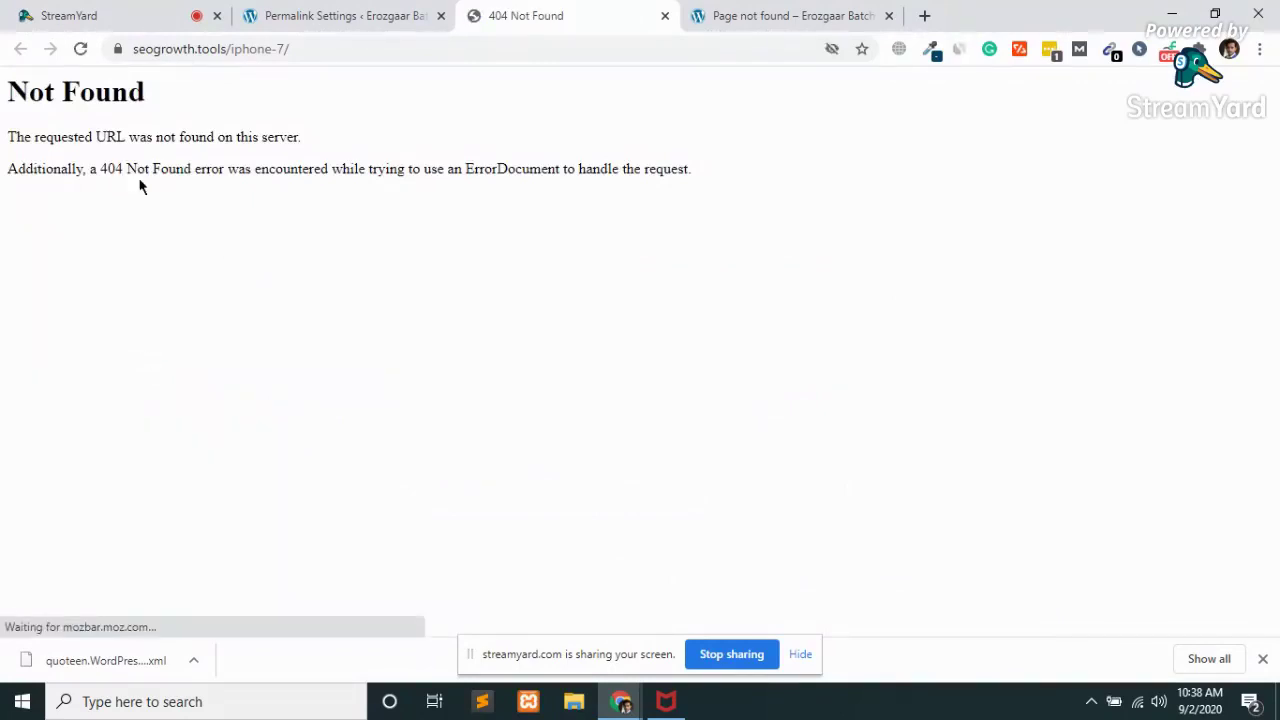
pyautogui.click(313, 53)
pyautogui.click(315, 196)
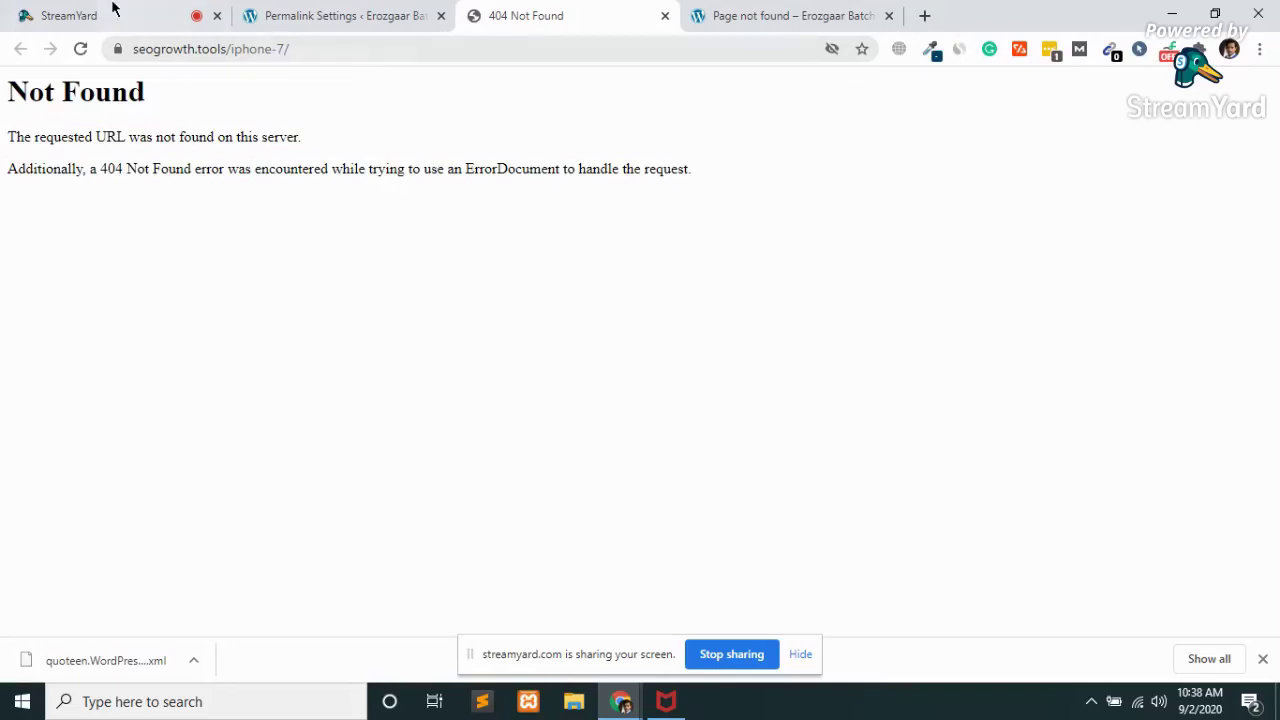
pyautogui.click(368, 10)
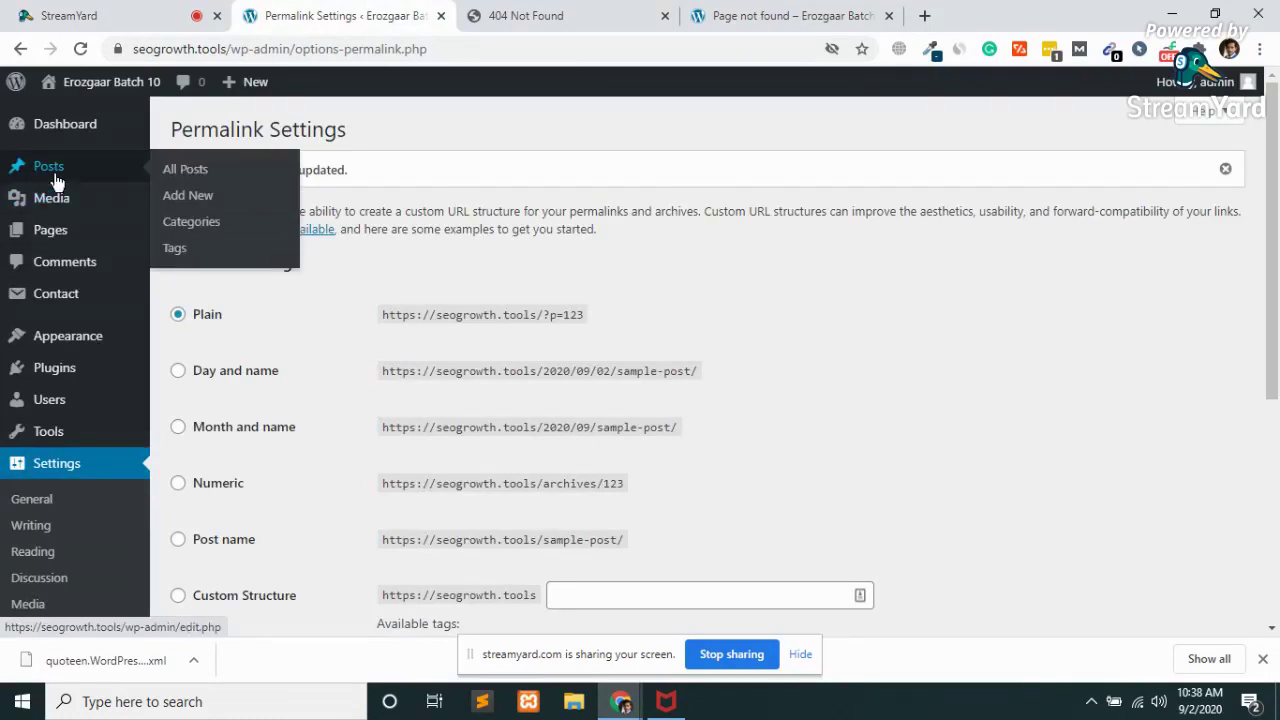
# From All Posts, open the Iphone 7 post in a new tab at its plain ?p=21 address.
pyautogui.click(57, 178)
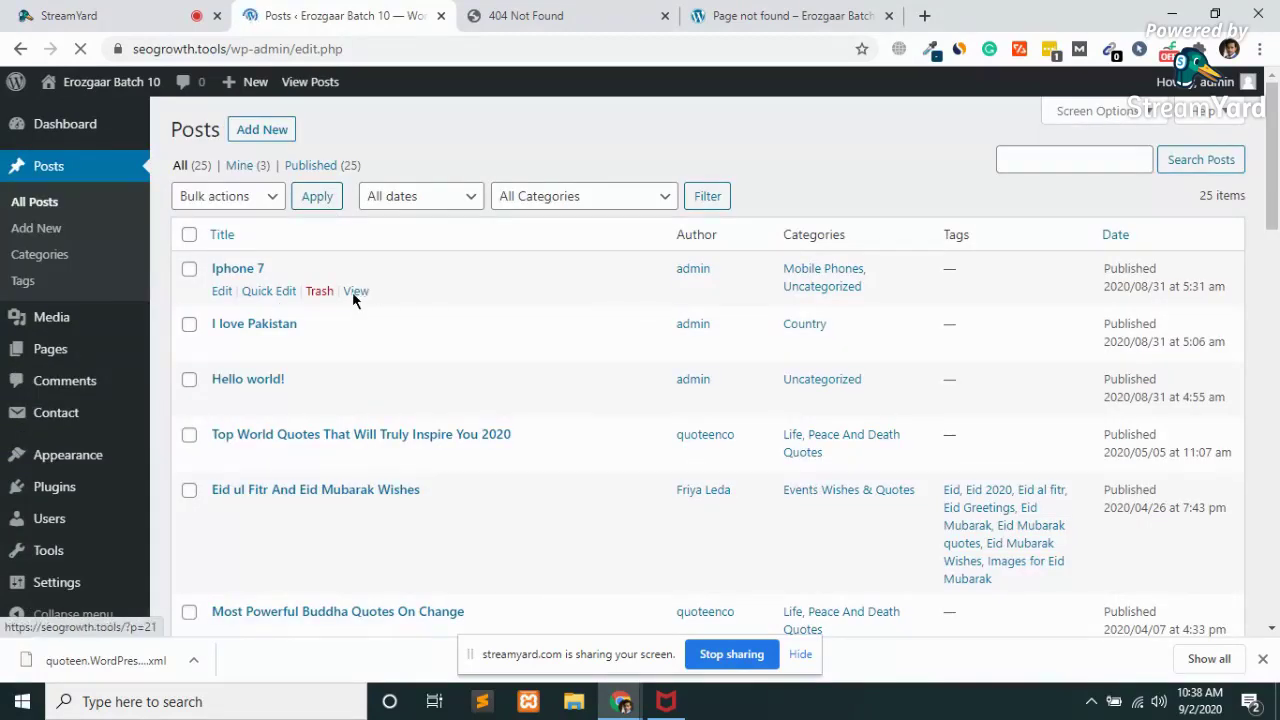
pyautogui.middleClick(355, 291)
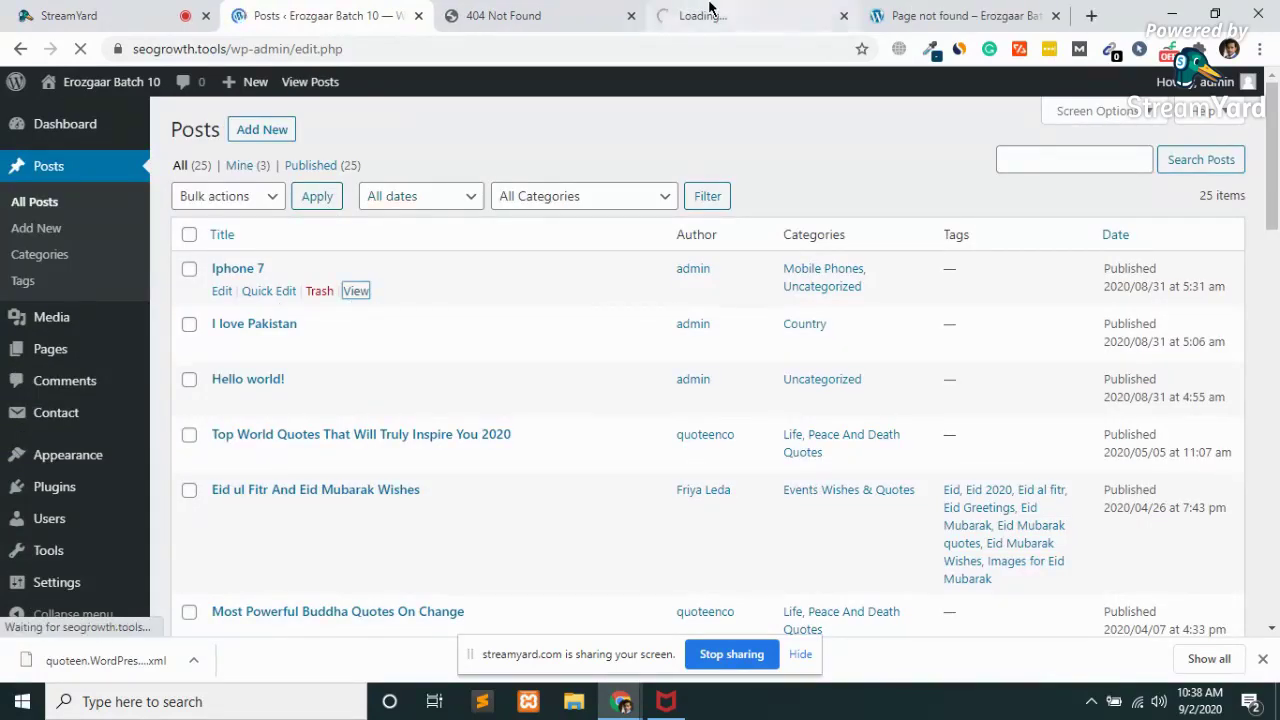
pyautogui.click(709, 12)
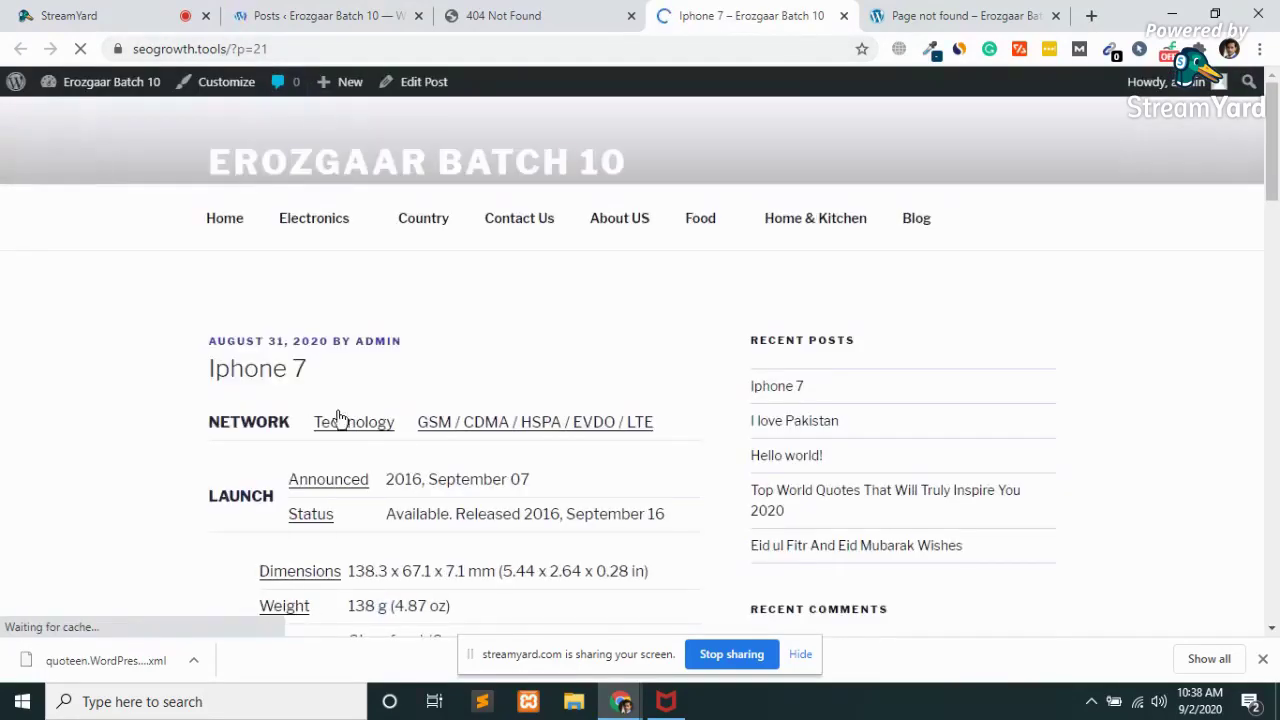
# Scroll through the ?p=21 post and compare it with the 404 page for /iphone-7/.
pyautogui.scroll(-5, 345, 435)
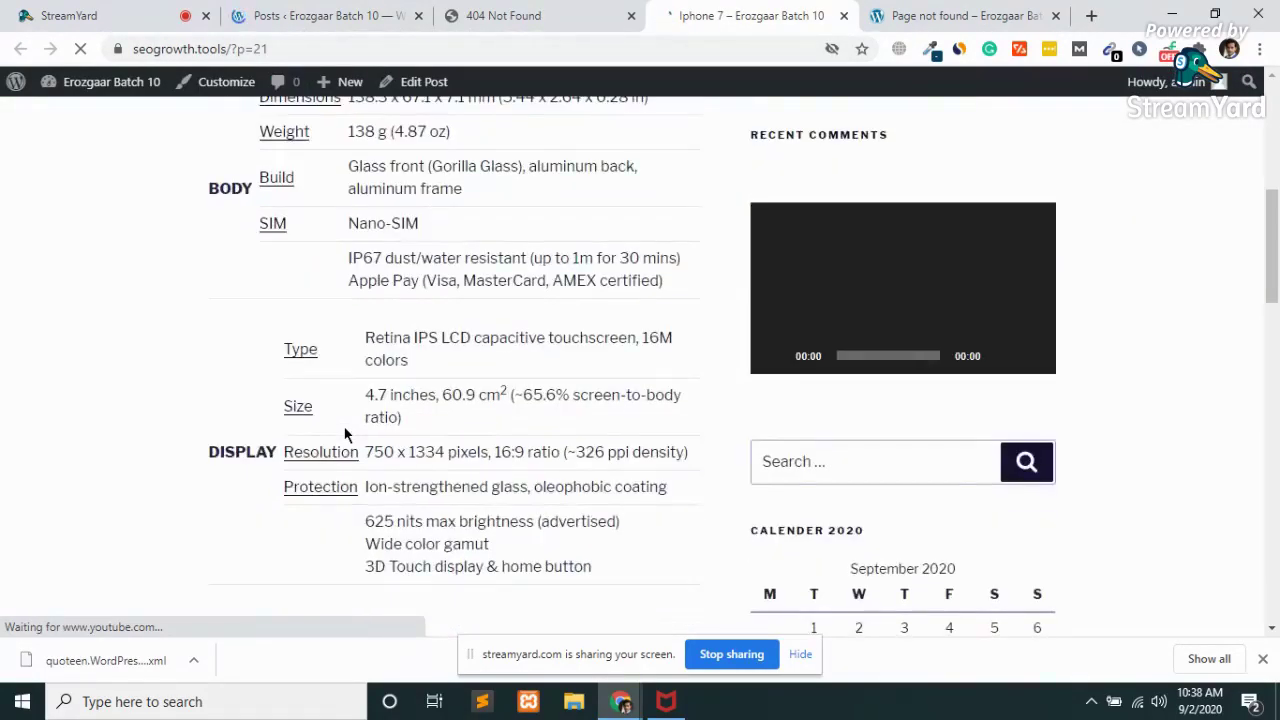
pyautogui.scroll(4, 345, 435)
pyautogui.scroll(1, 345, 435)
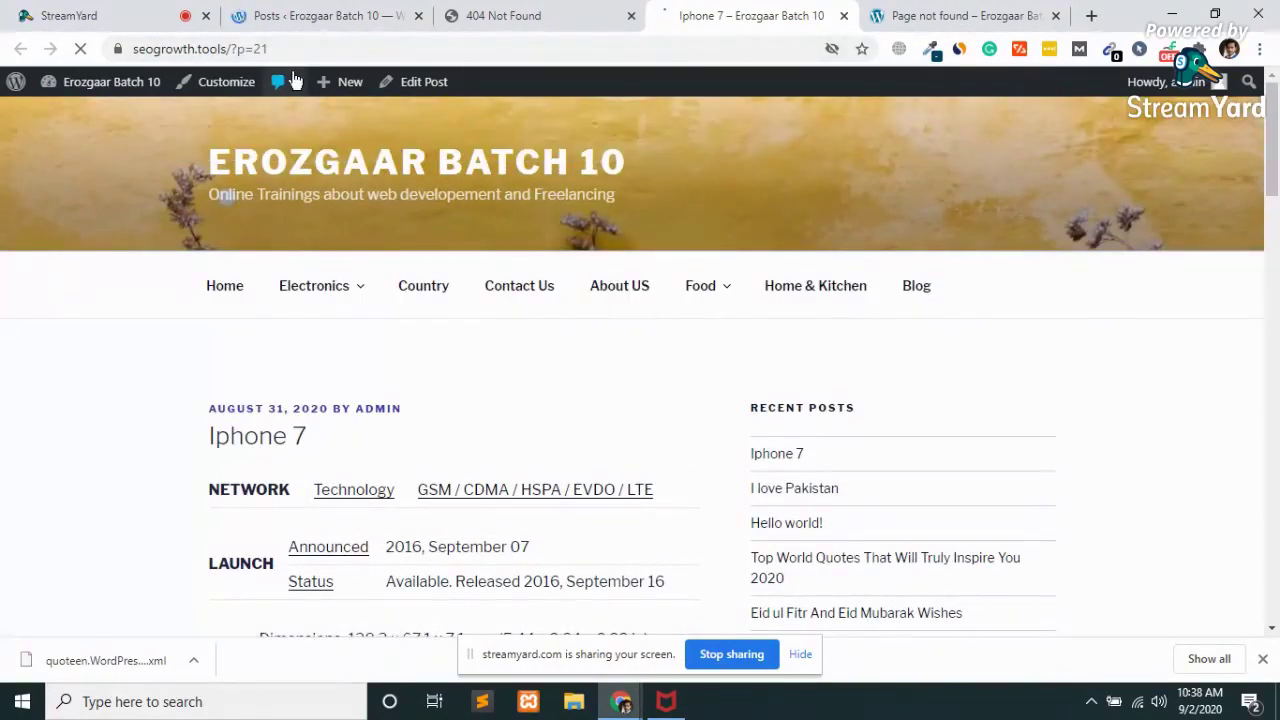
pyautogui.click(599, 8)
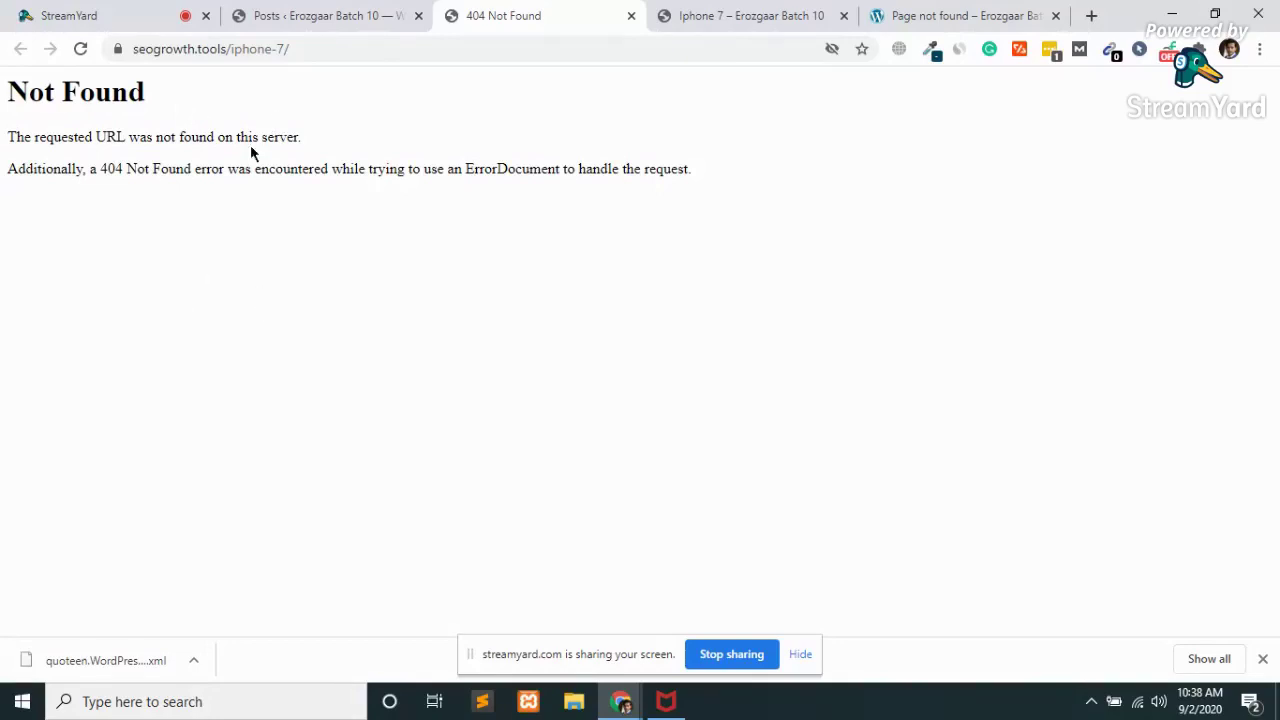
pyautogui.click(723, 12)
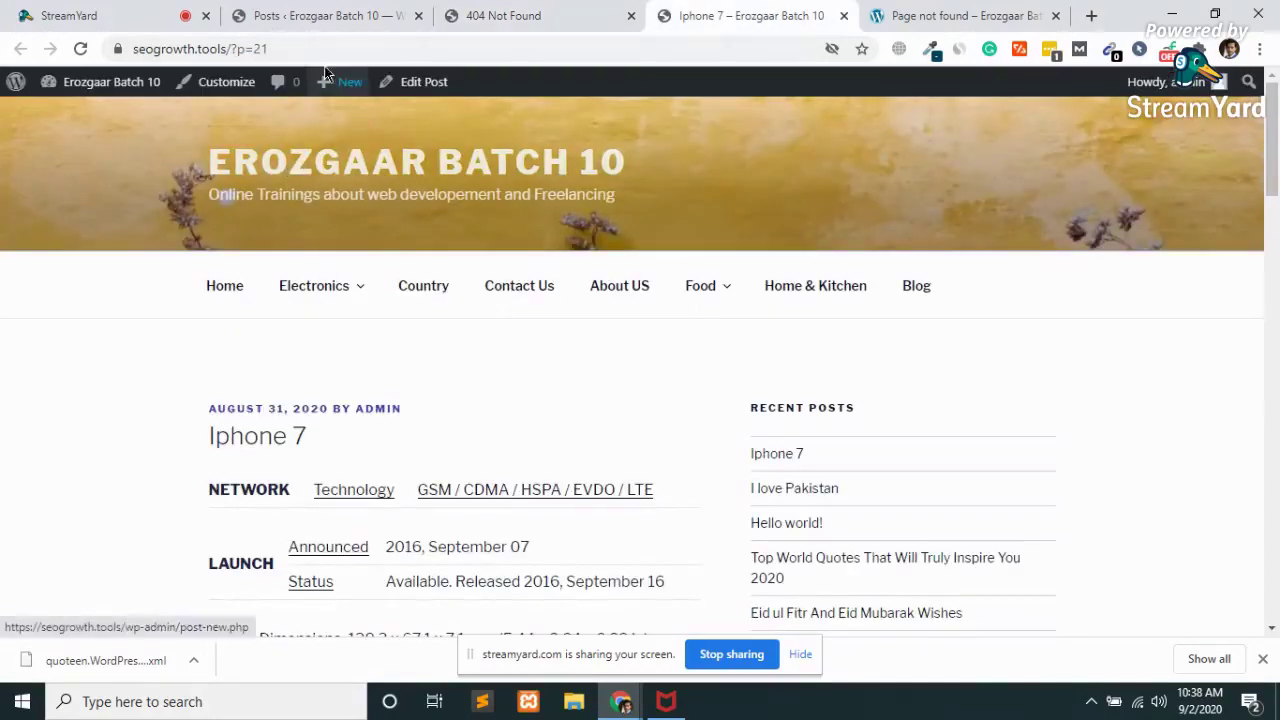
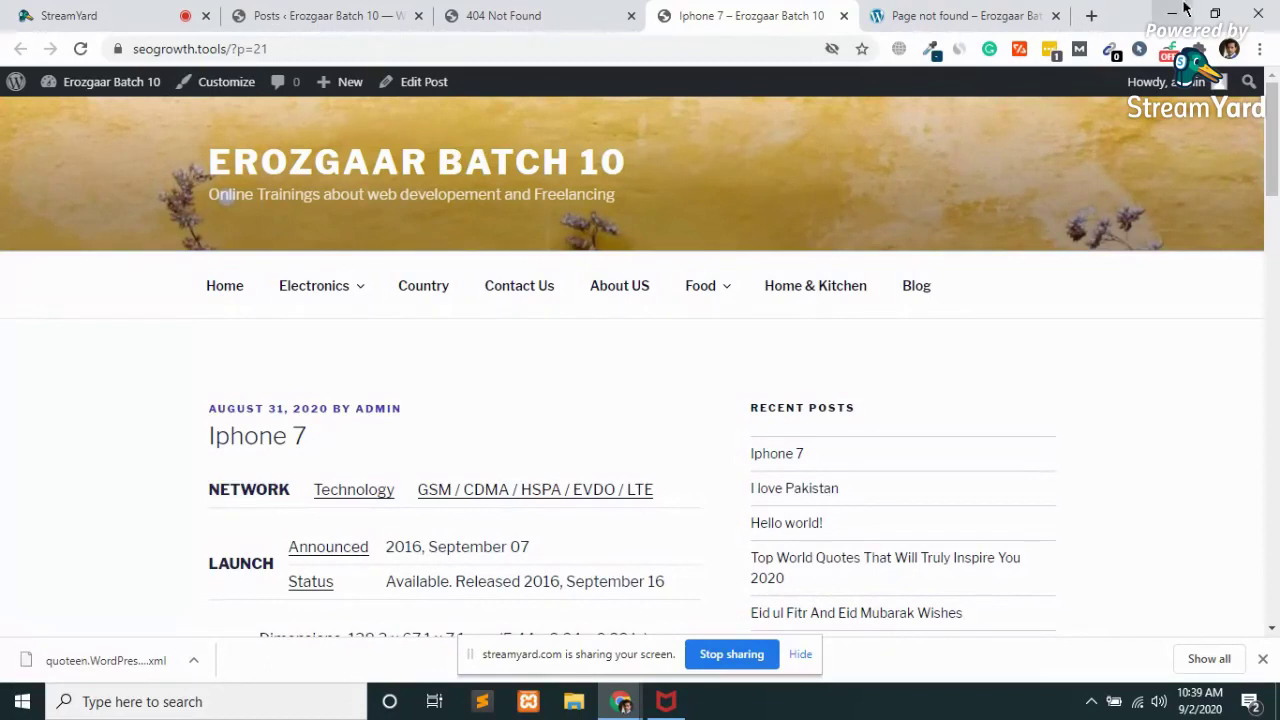
# Open a new blank tab beside the Iphone 7 post, ready for a search.
pyautogui.click(1091, 15)
pyautogui.click(351, 56)
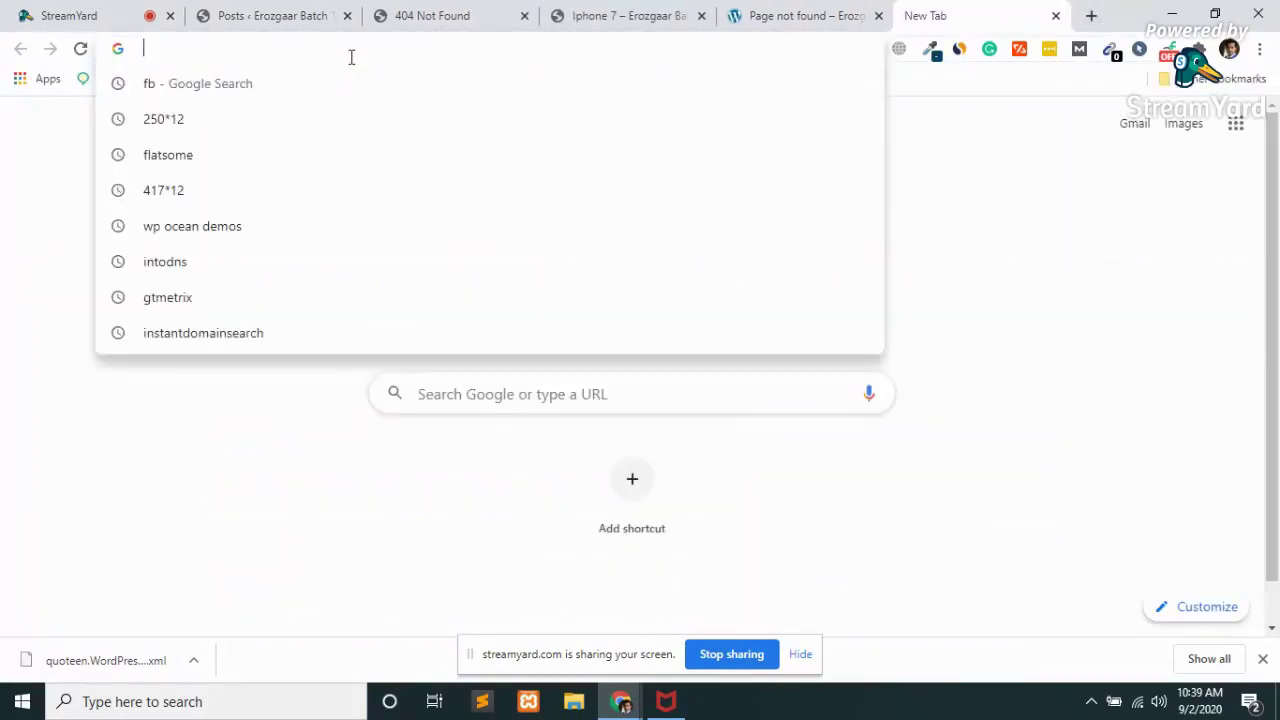
# Search Google for 'funny good morning quotes' and scroll down to the Quoteen result.
pyautogui.write('funny')
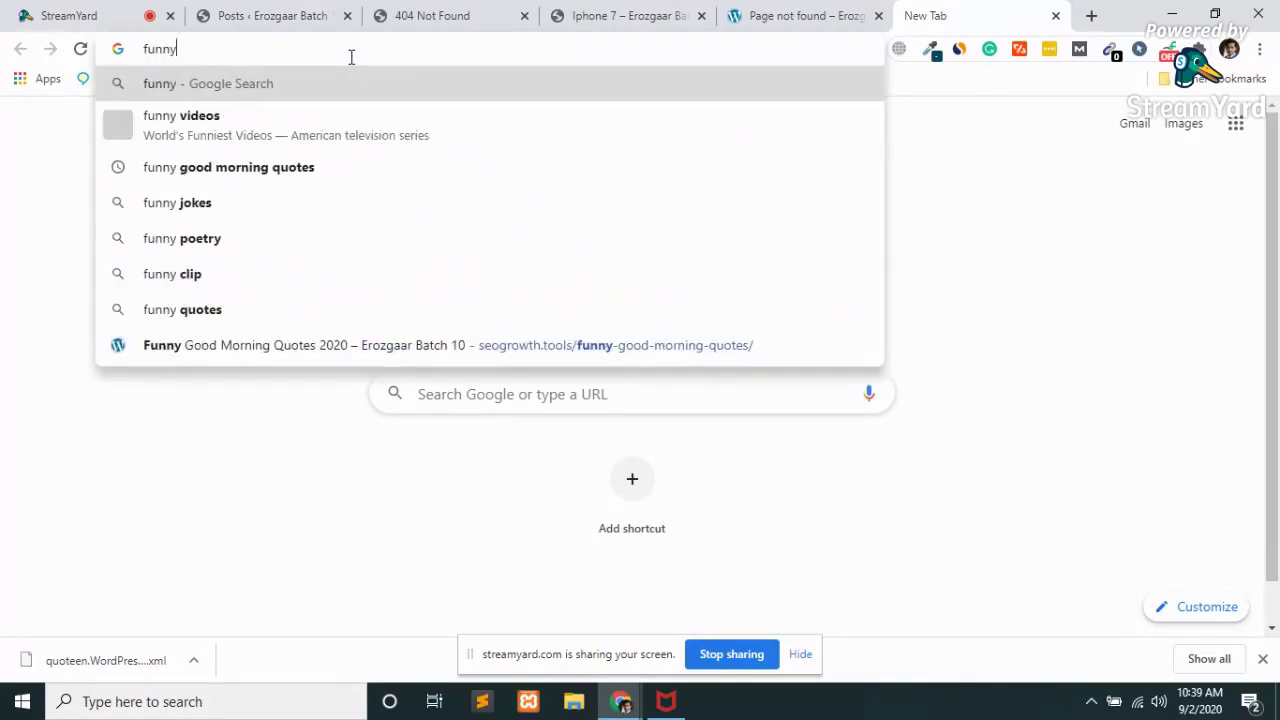
pyautogui.write(' good')
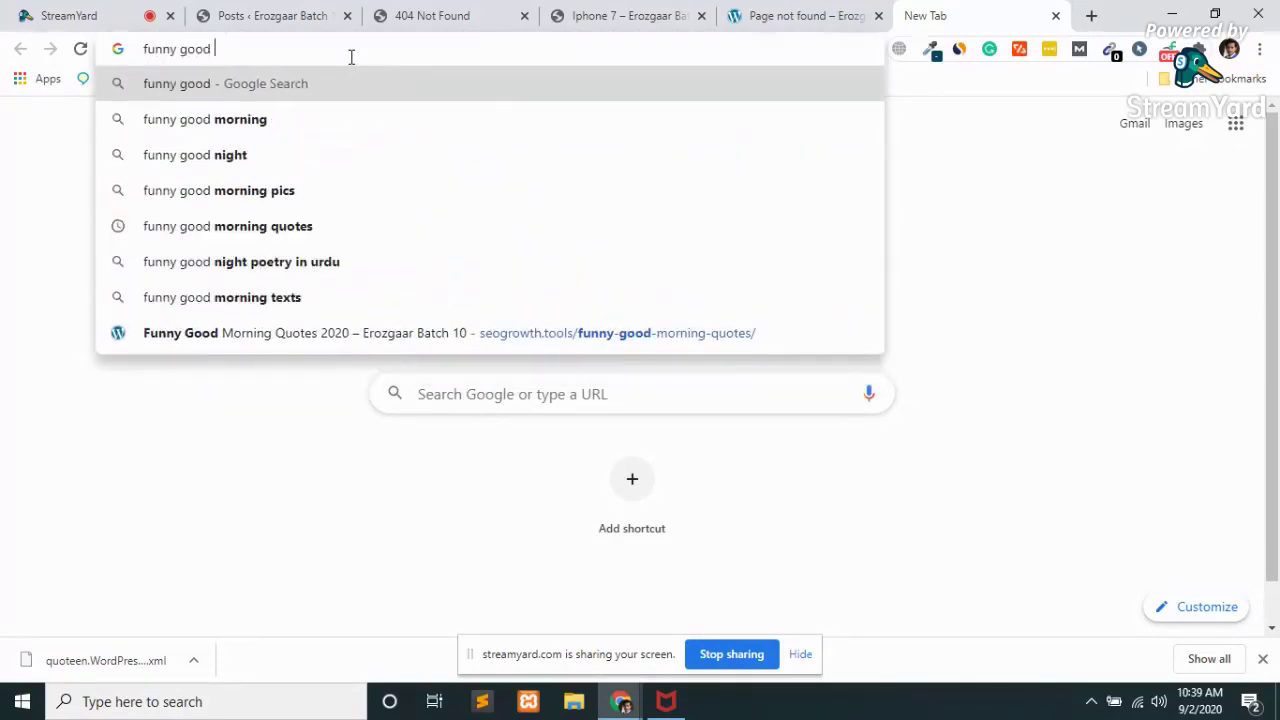
pyautogui.press('Down')
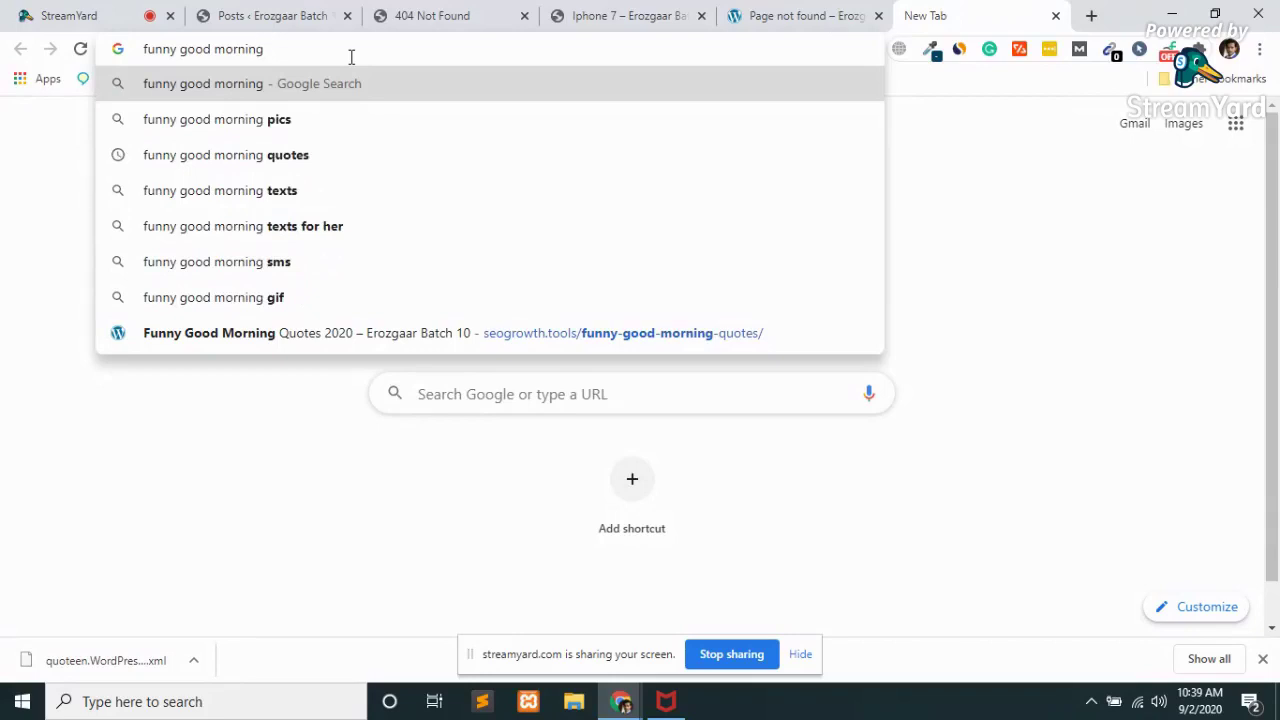
pyautogui.write('quotes')
pyautogui.press('Return')
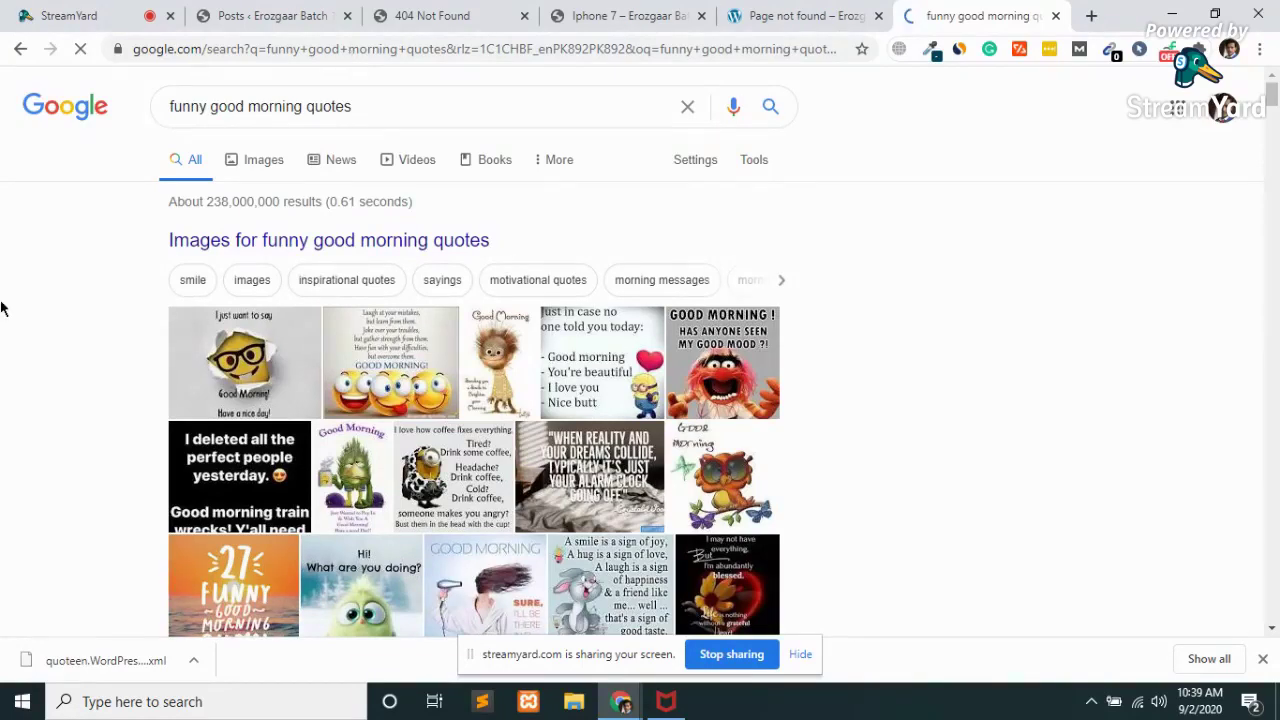
pyautogui.scroll(-5, 1, 312)
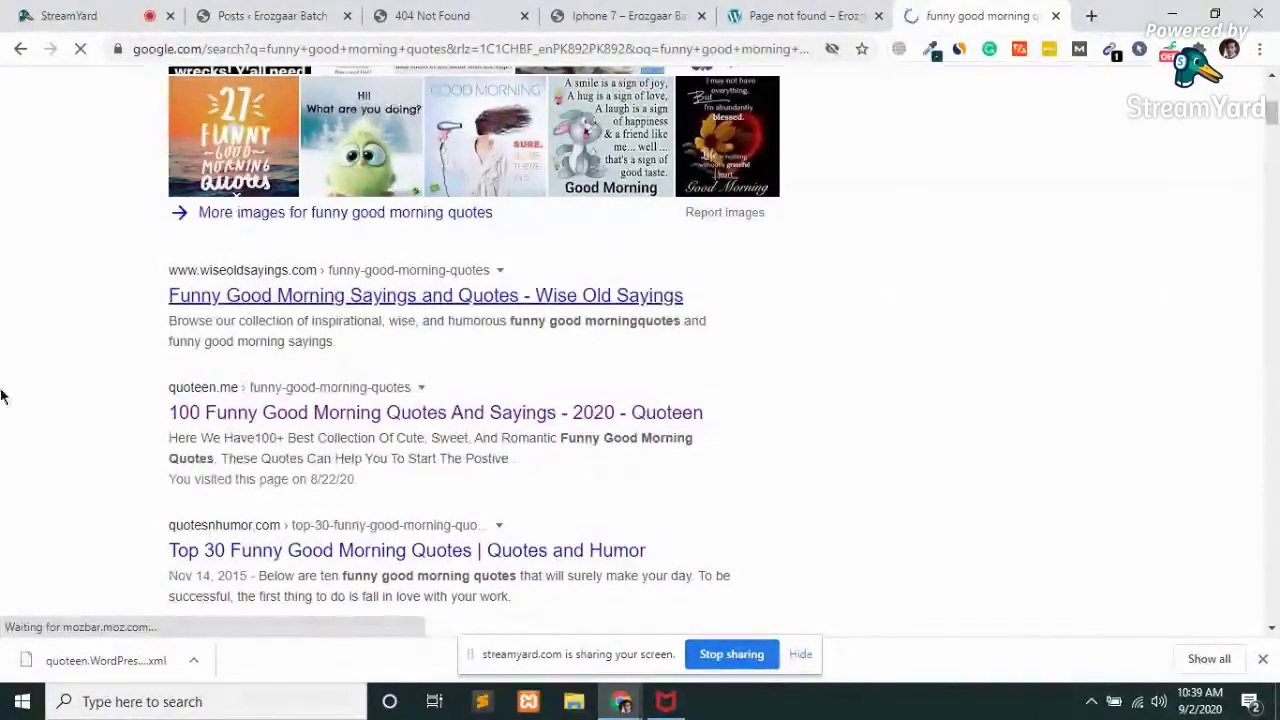
pyautogui.scroll(-1, 3, 397)
pyautogui.scroll(-2, 3, 397)
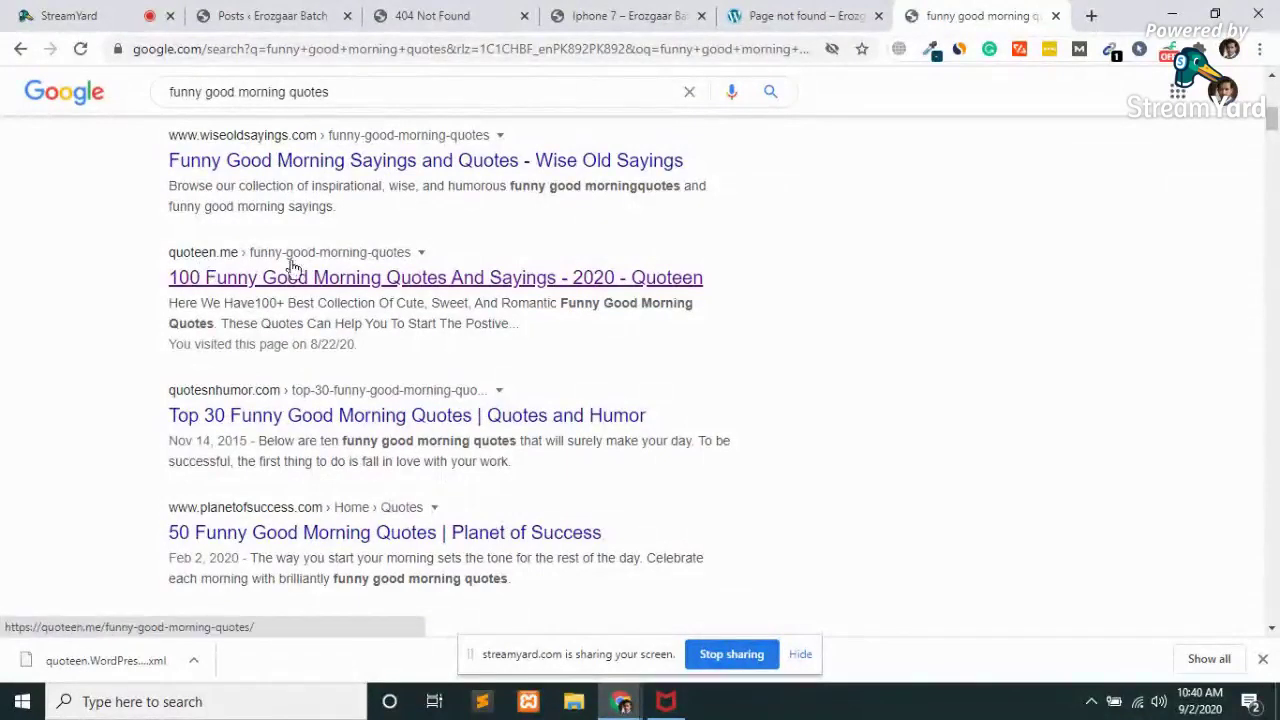
# Open the Quoteen result in its own tab and replace its slug with p=254.
pyautogui.middleClick(360, 287)
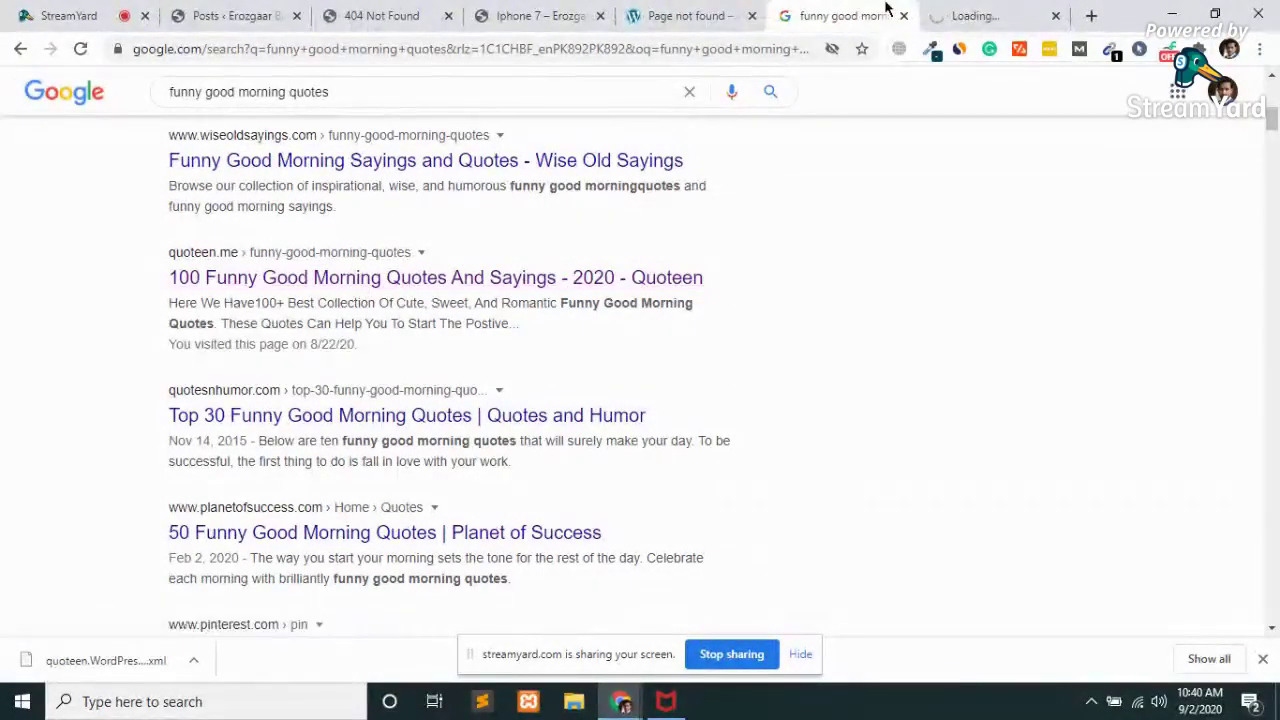
pyautogui.click(980, 14)
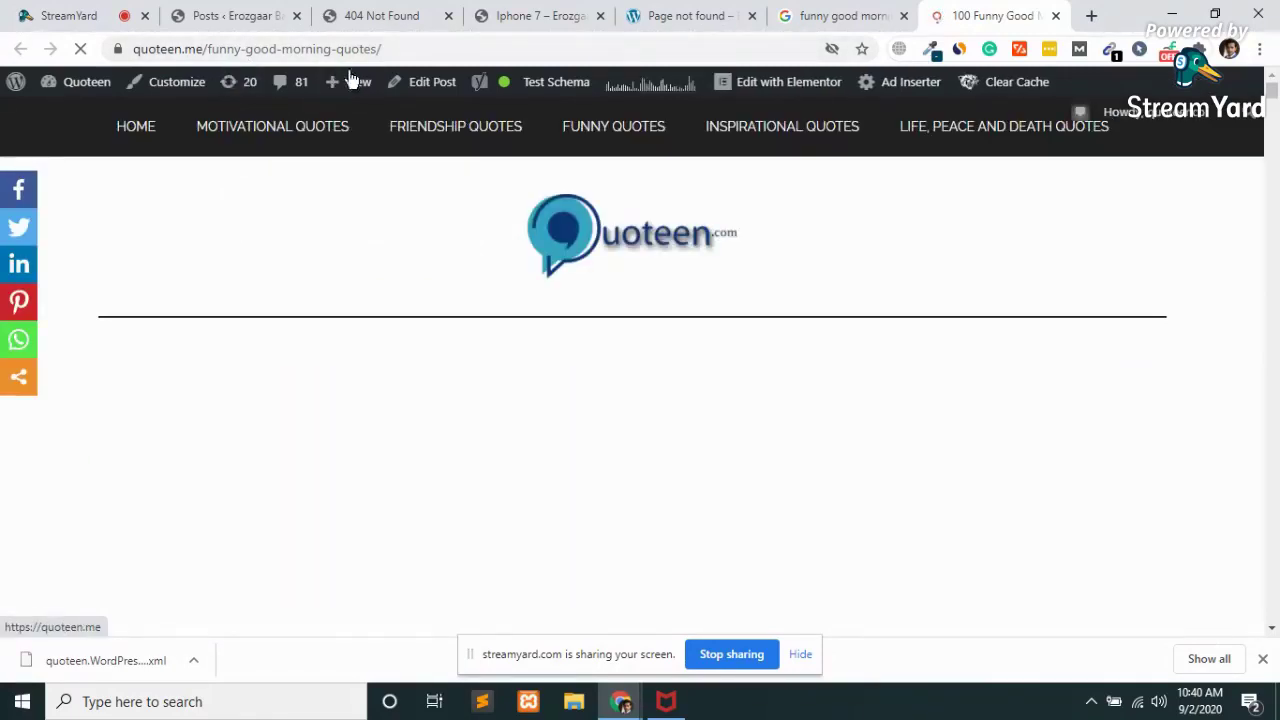
pyautogui.moveTo(211, 49); pyautogui.dragTo(773, 85)
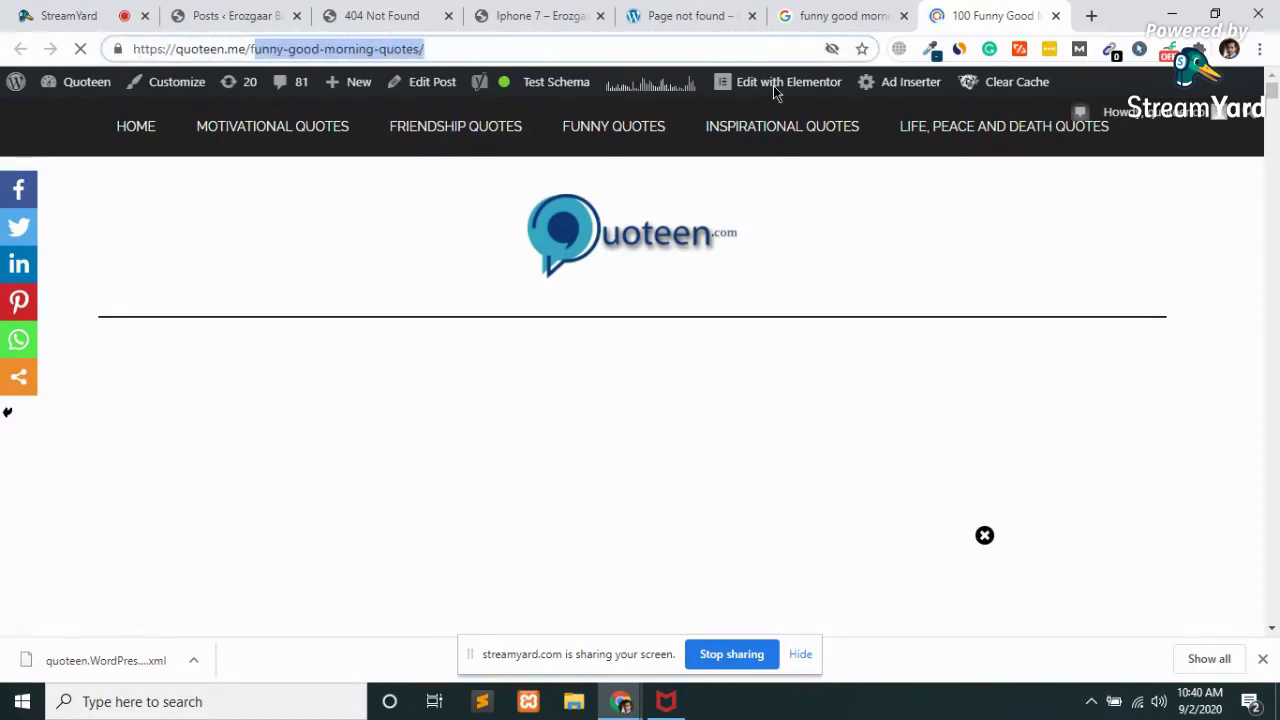
pyautogui.press('BackSpace')
pyautogui.press('BackSpace')
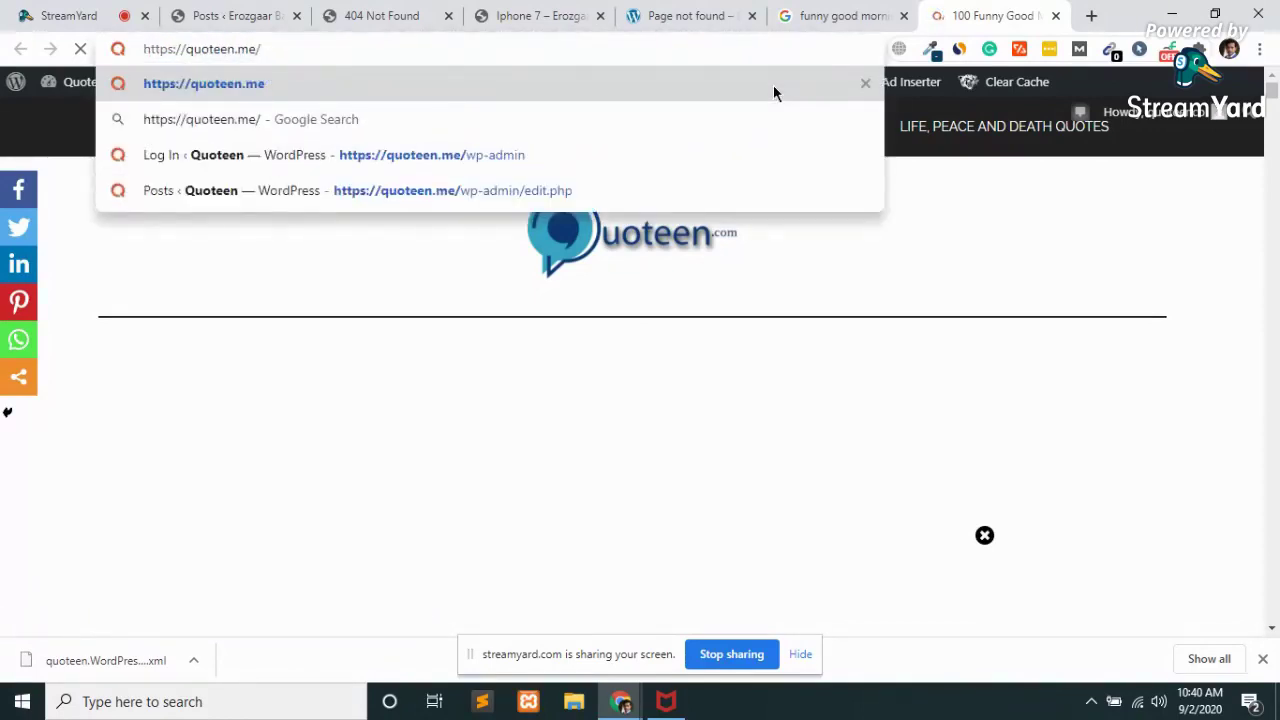
pyautogui.write('p=')
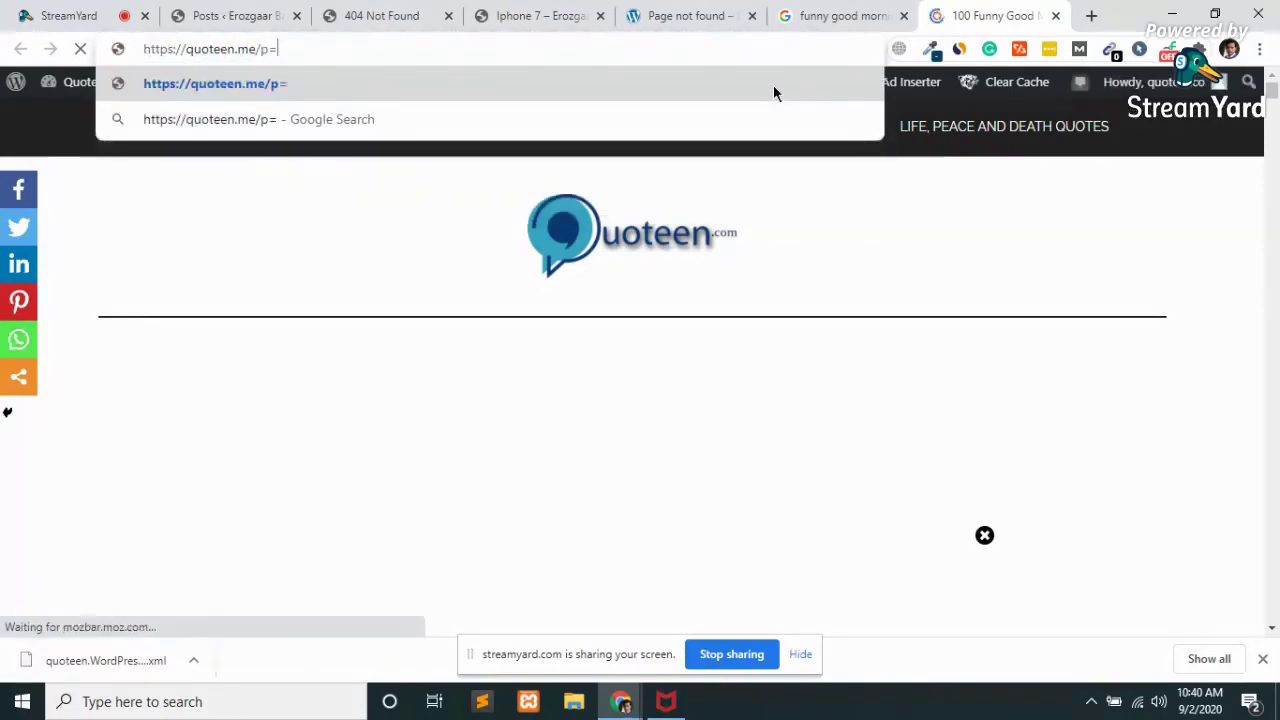
pyautogui.write('254')
pyautogui.press('Return')
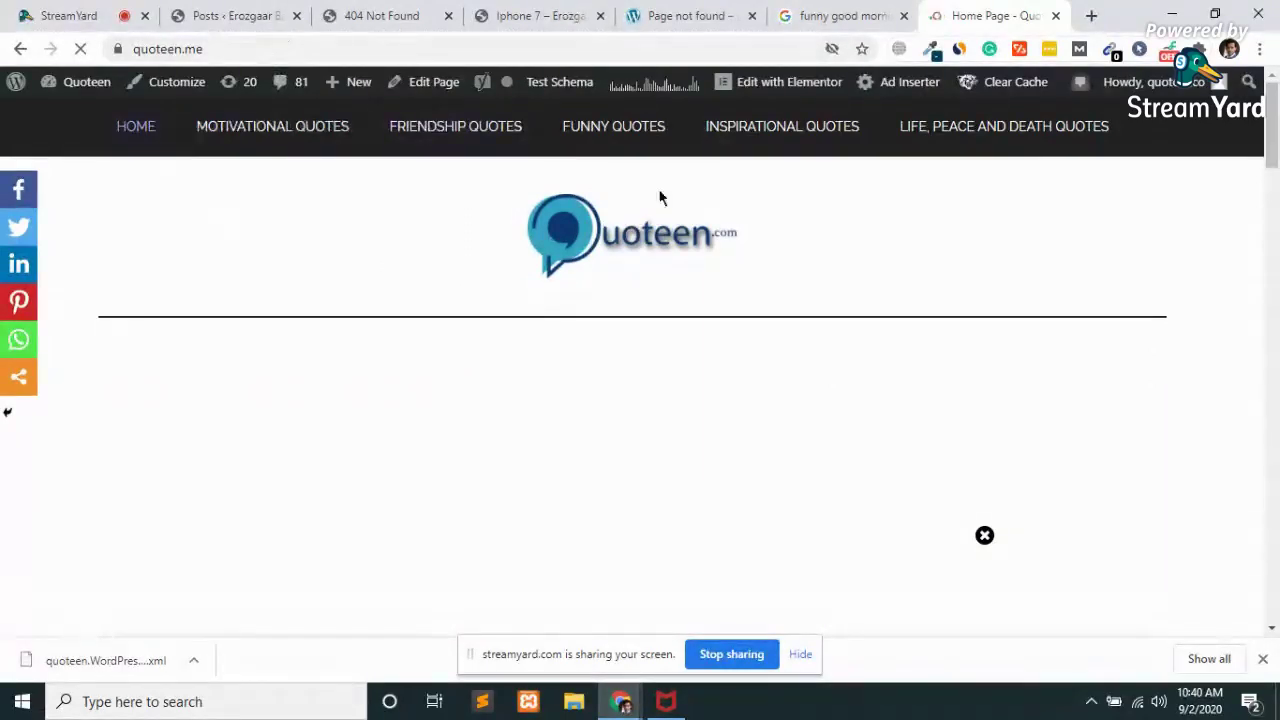
# Go back to the Google results and close the Quoteen home page tab.
pyautogui.click(838, 15)
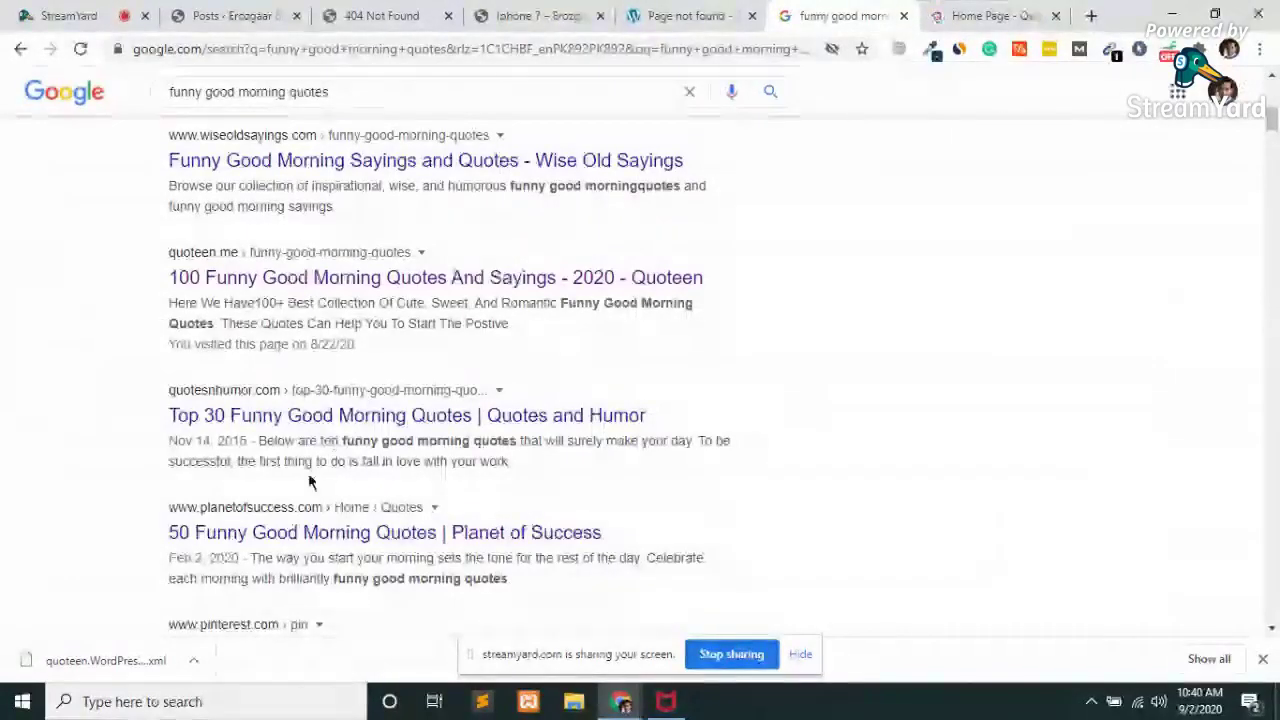
pyautogui.scroll(-1, 308, 472)
pyautogui.scroll(-2, 308, 480)
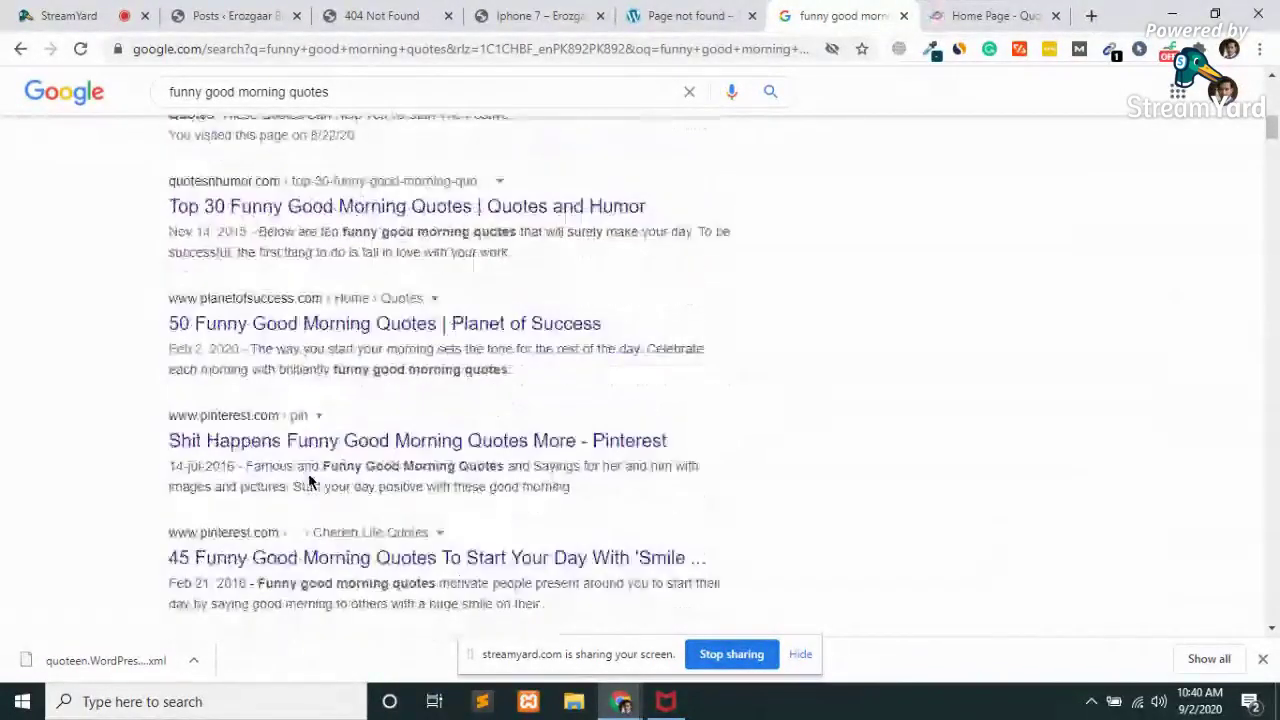
pyautogui.click(1014, 10)
pyautogui.click(1055, 15)
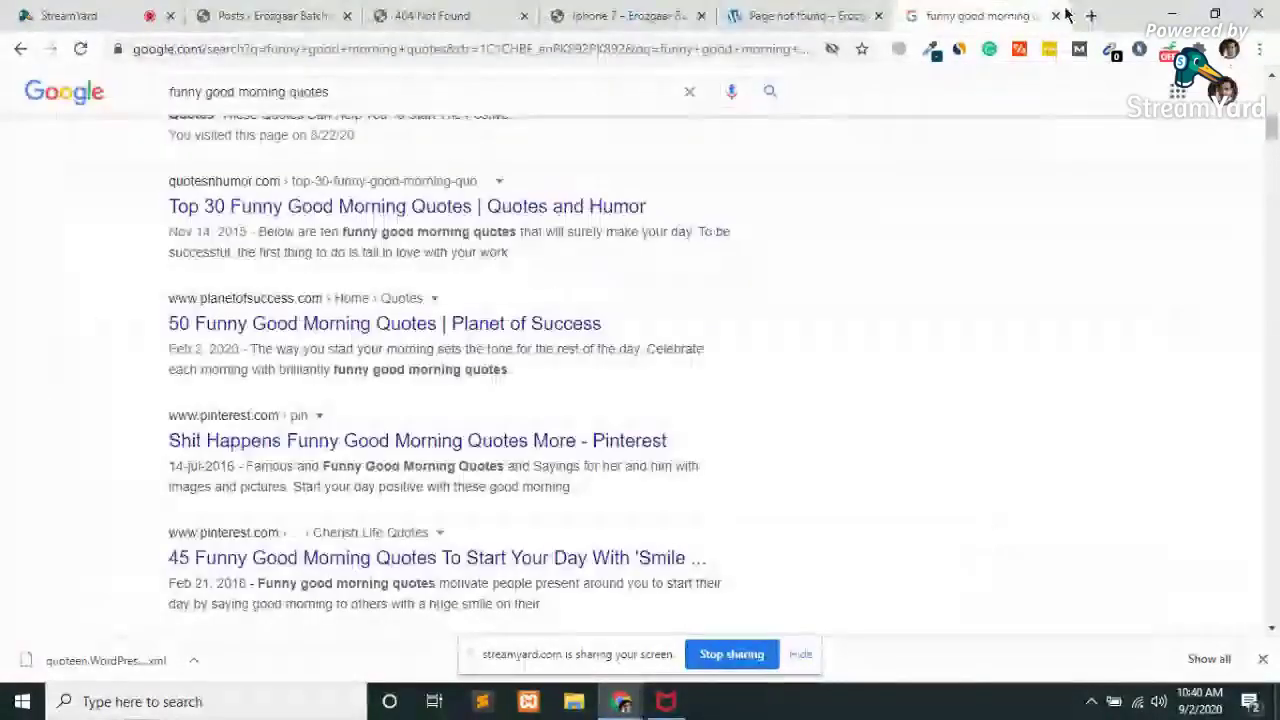
# Search Google for 'ary news' in a new tab and open the arynews.tv home page.
pyautogui.click(1090, 15)
pyautogui.write('A')
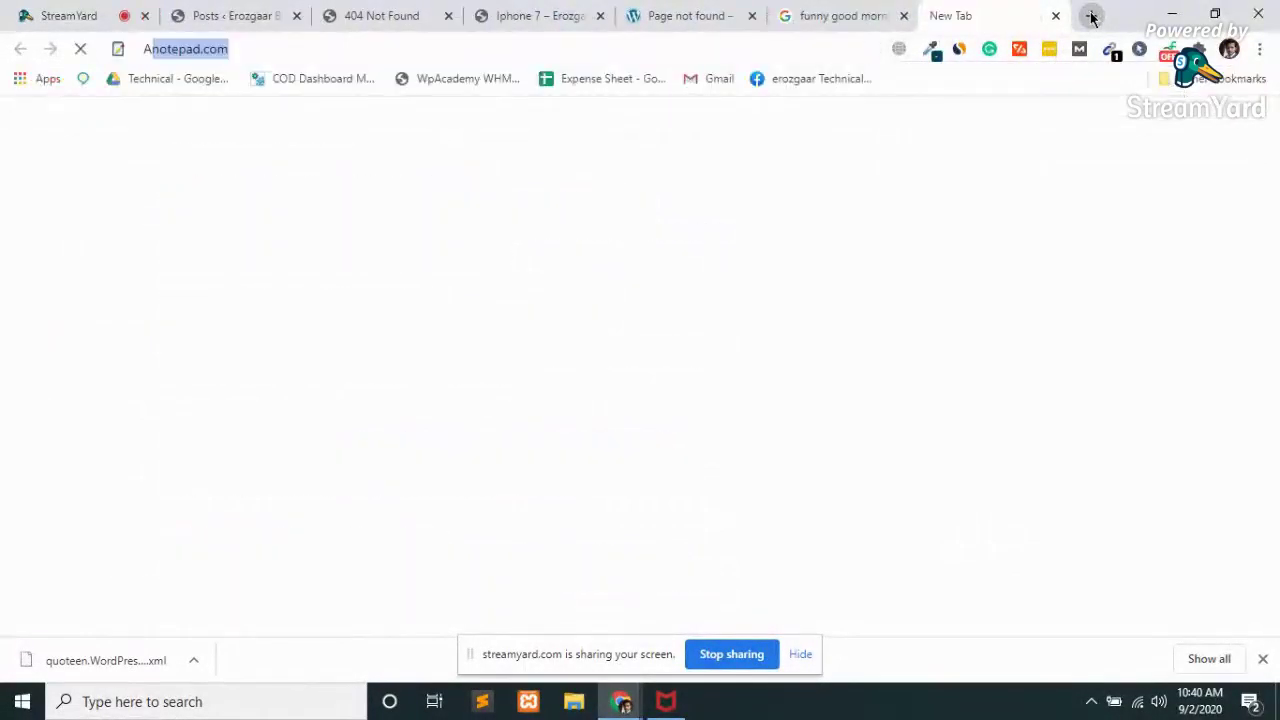
pyautogui.write('ry')
pyautogui.press('Down')
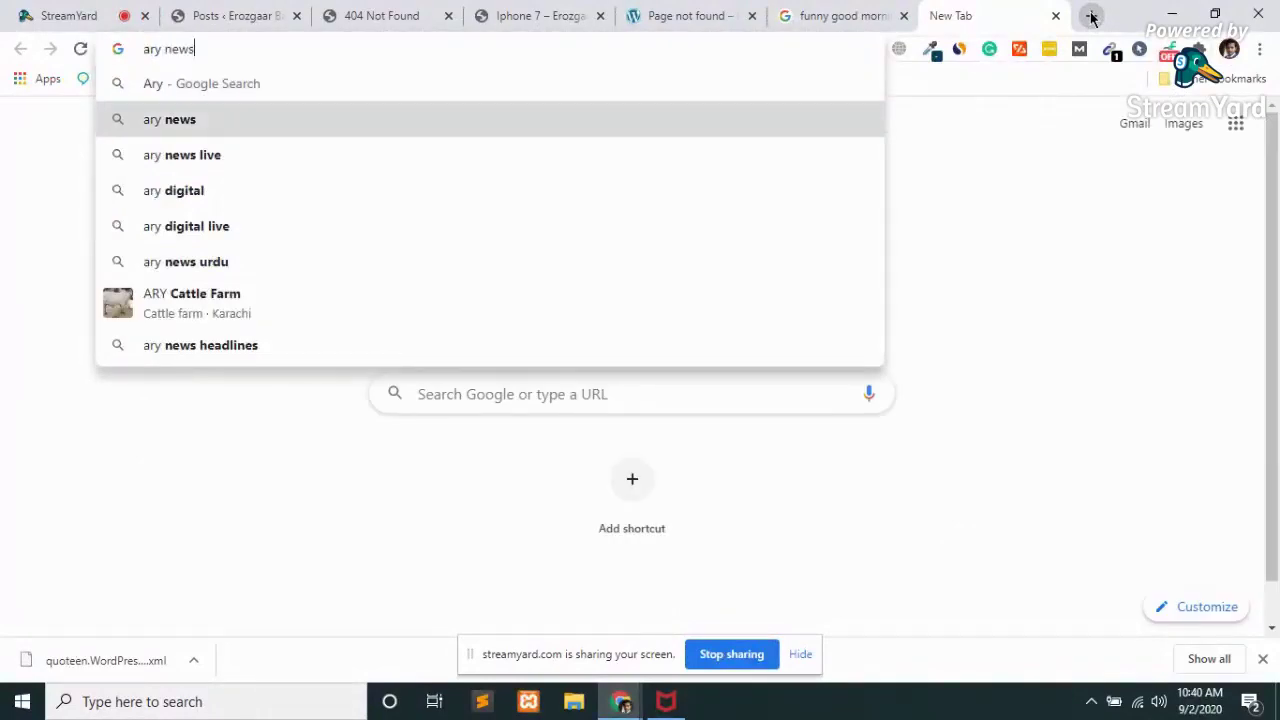
pyautogui.press('Return')
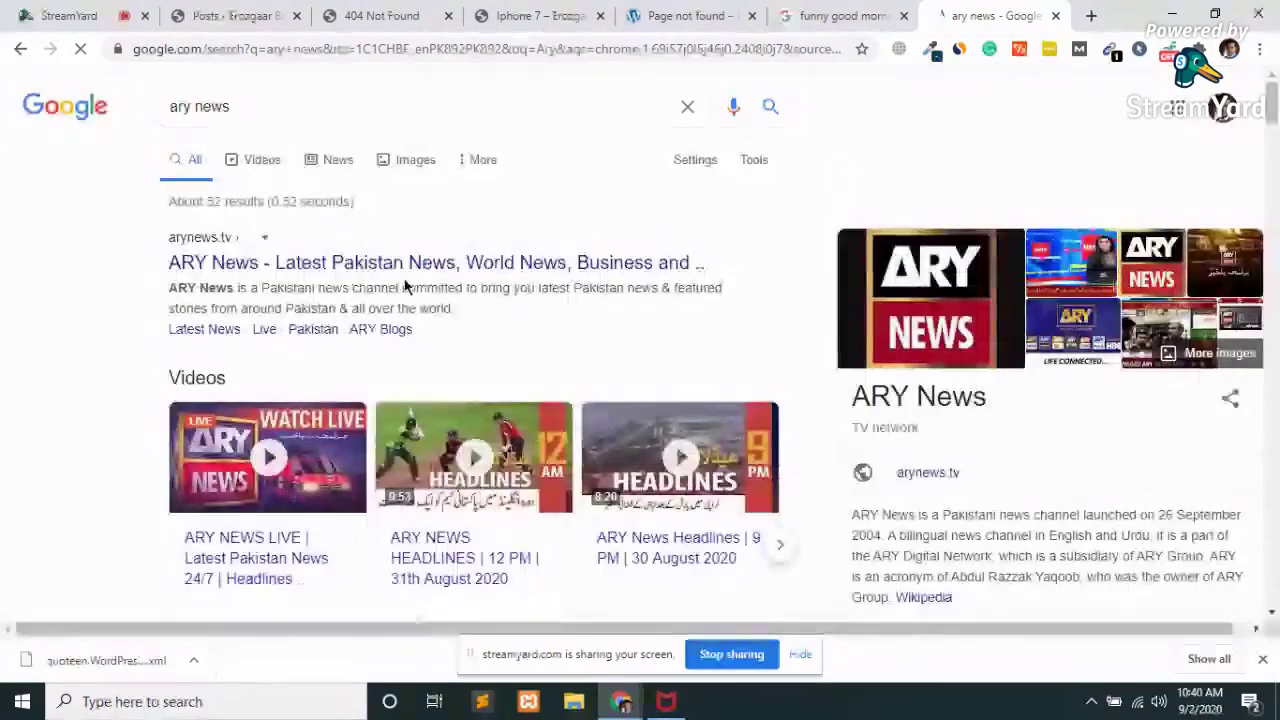
pyautogui.click(283, 266)
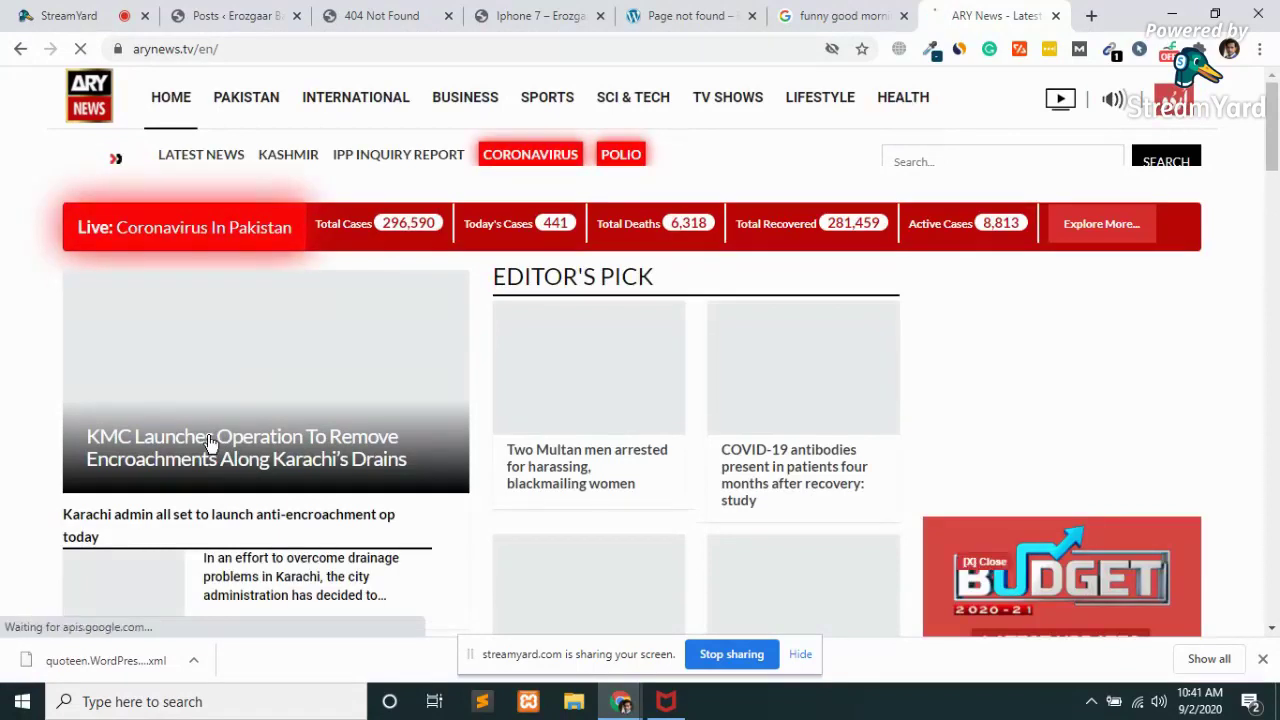
# Open the KMC drains encroachment story in a separate tab, then return to the quote results.
pyautogui.middleClick(209, 449)
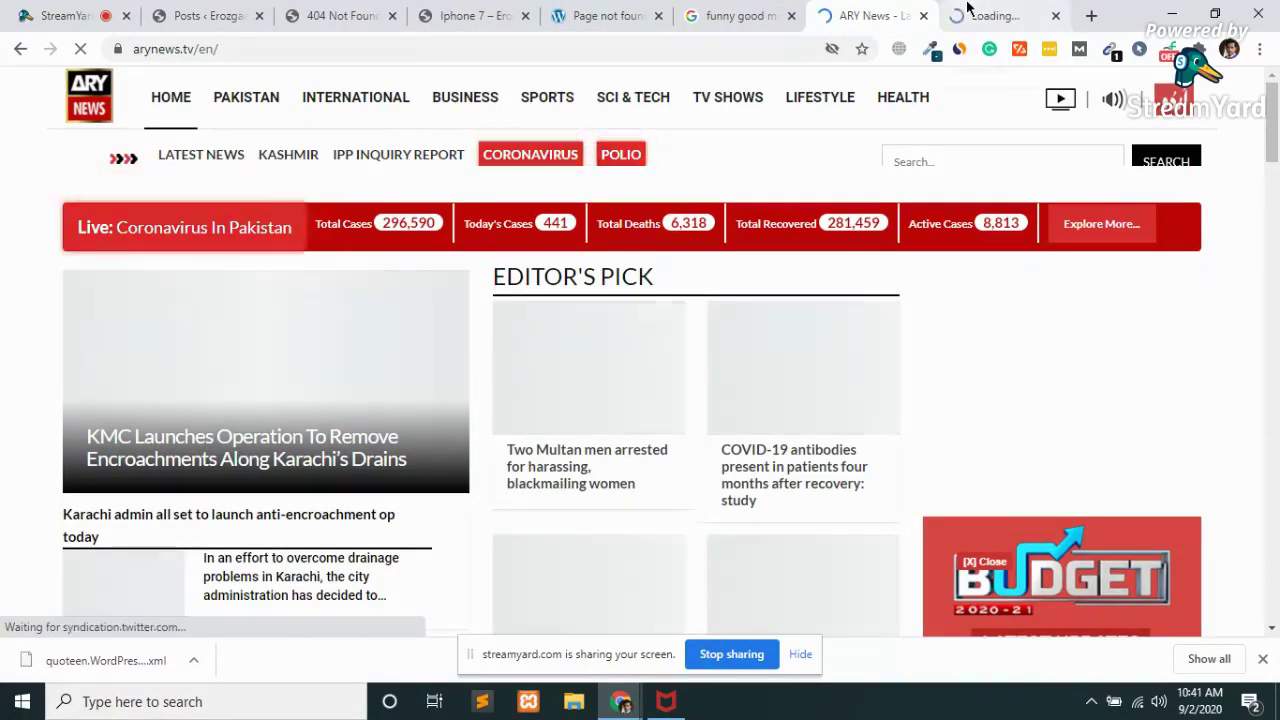
pyautogui.click(985, 15)
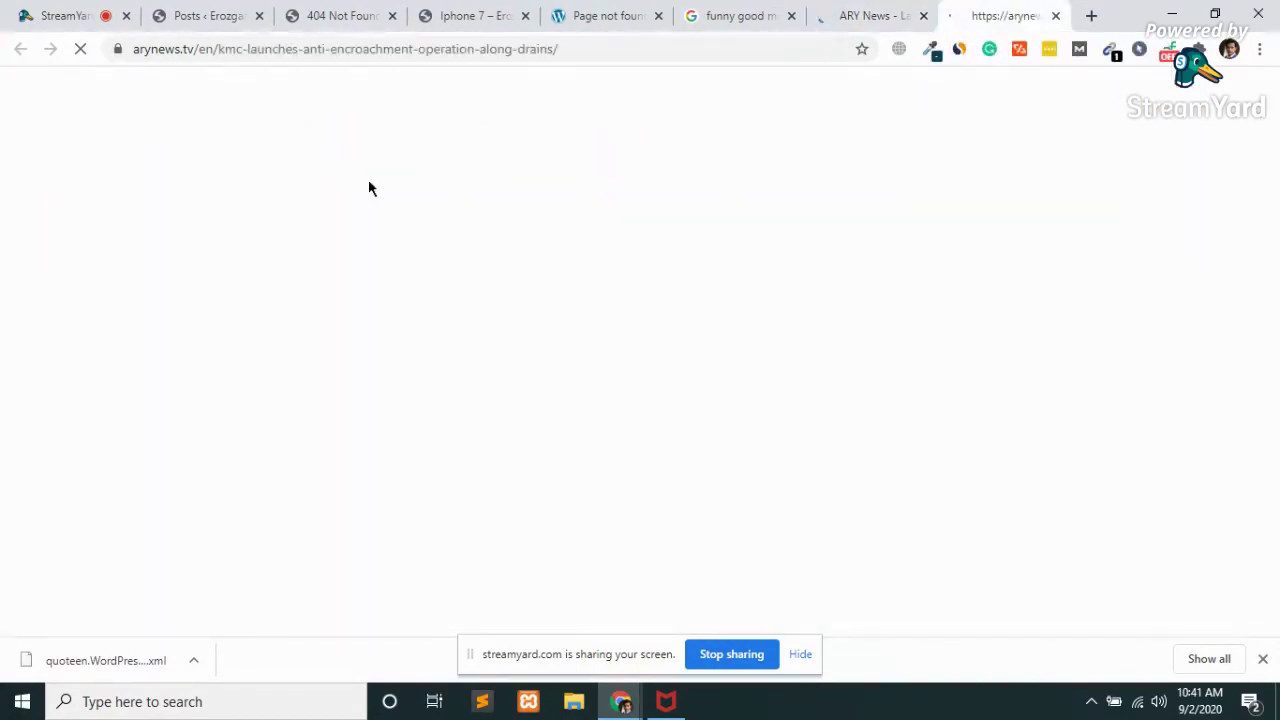
pyautogui.moveTo(219, 49); pyautogui.dragTo(553, 65)
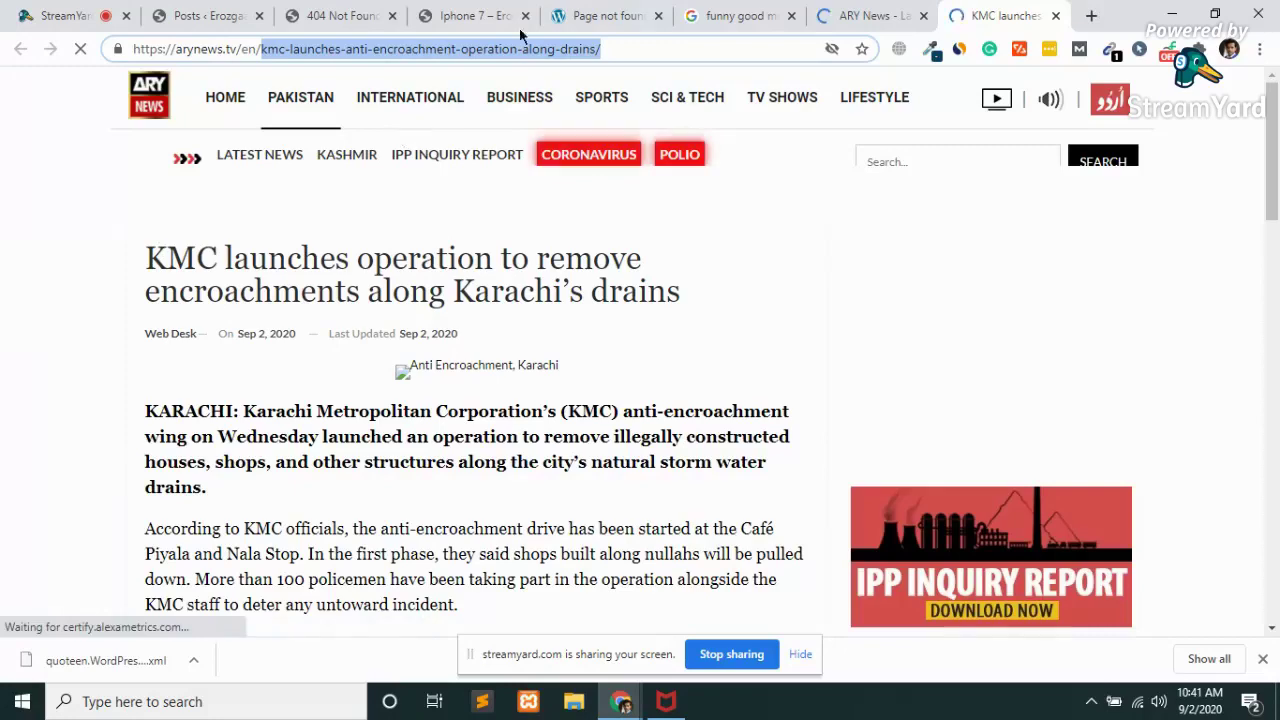
pyautogui.click(737, 10)
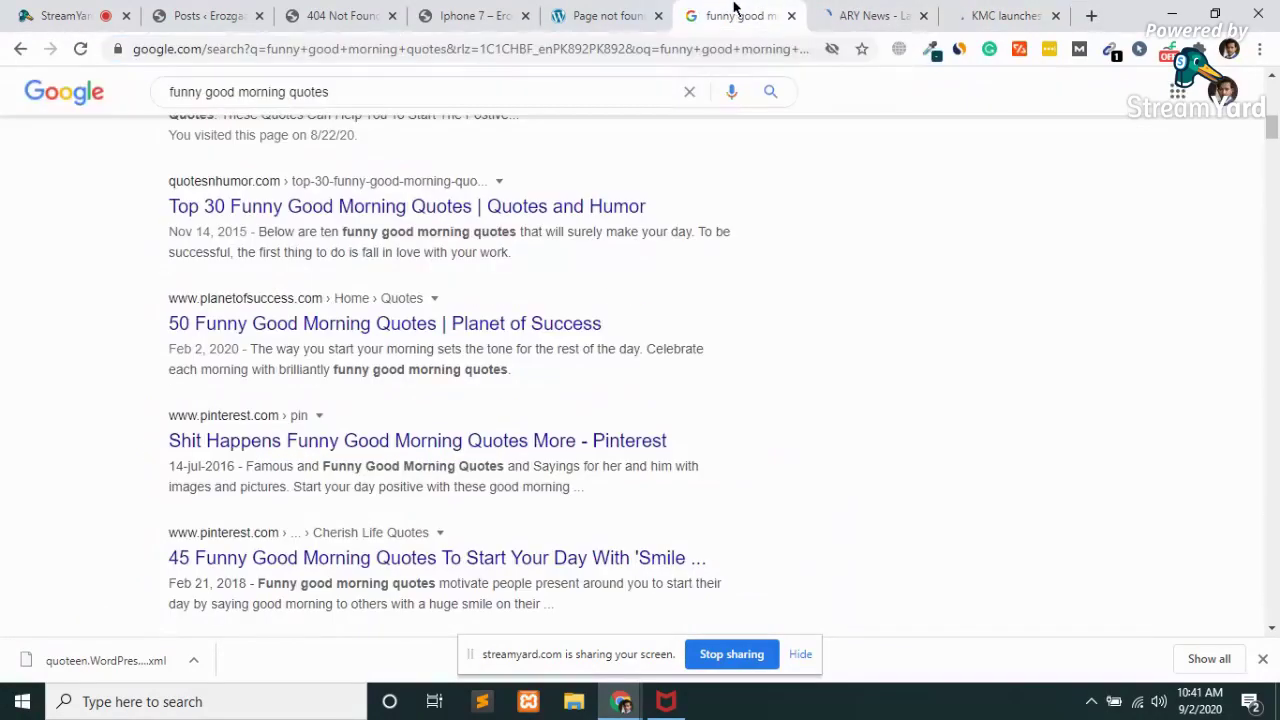
# Open the Two Multan men and COVID-19 antibodies stories, then close the ARY home and Multan tabs.
pyautogui.hotkey('ctrl', 'Tab')
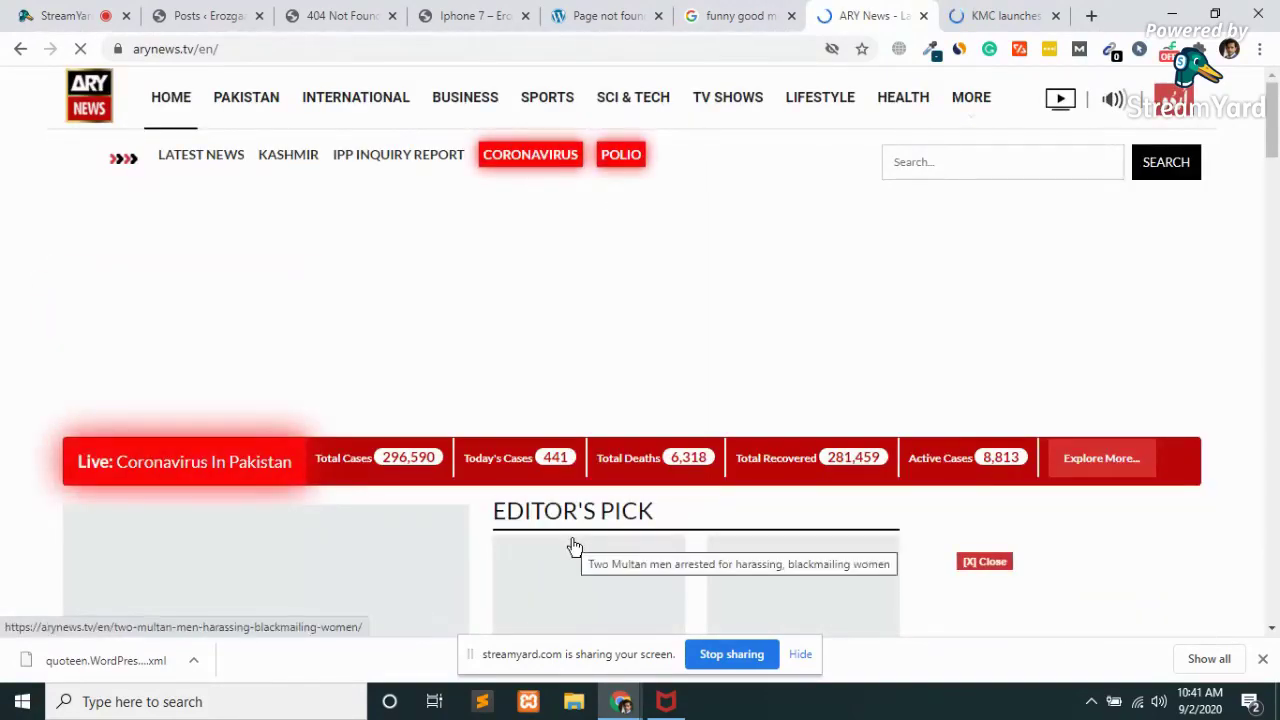
pyautogui.scroll(-1, 575, 547)
pyautogui.scroll(-3, 575, 547)
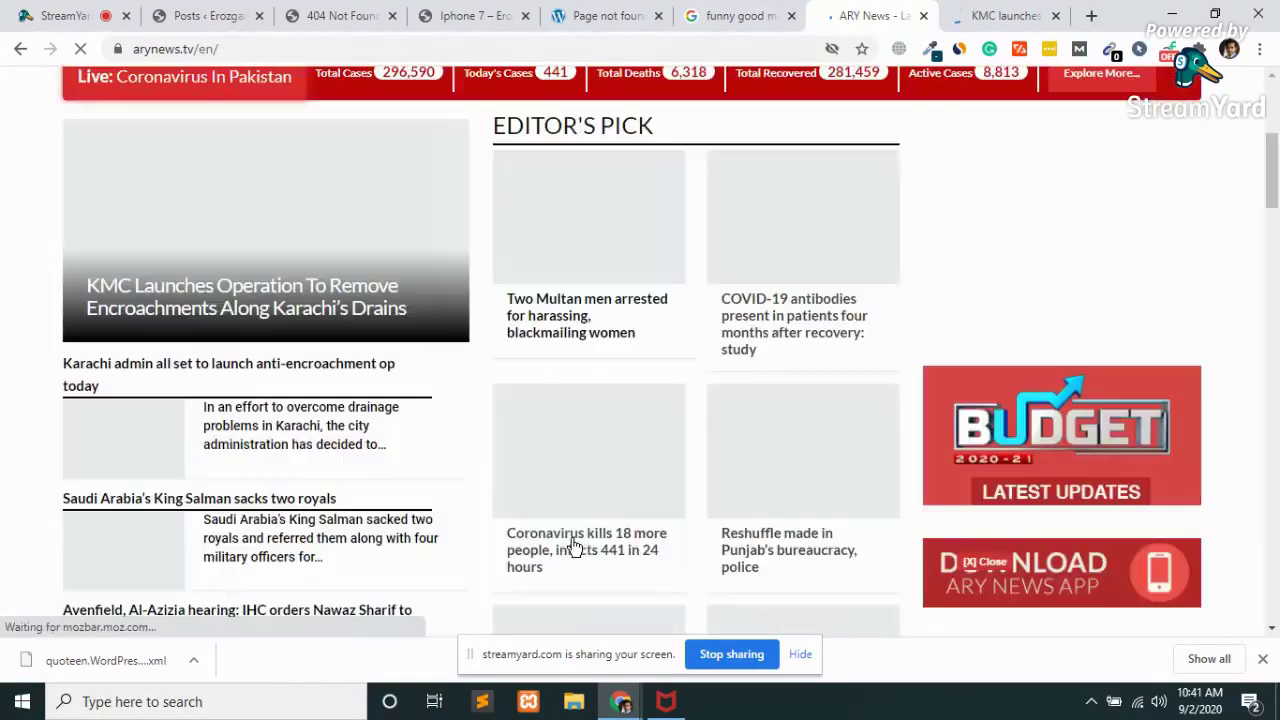
pyautogui.middleClick(563, 337)
pyautogui.middleClick(766, 337)
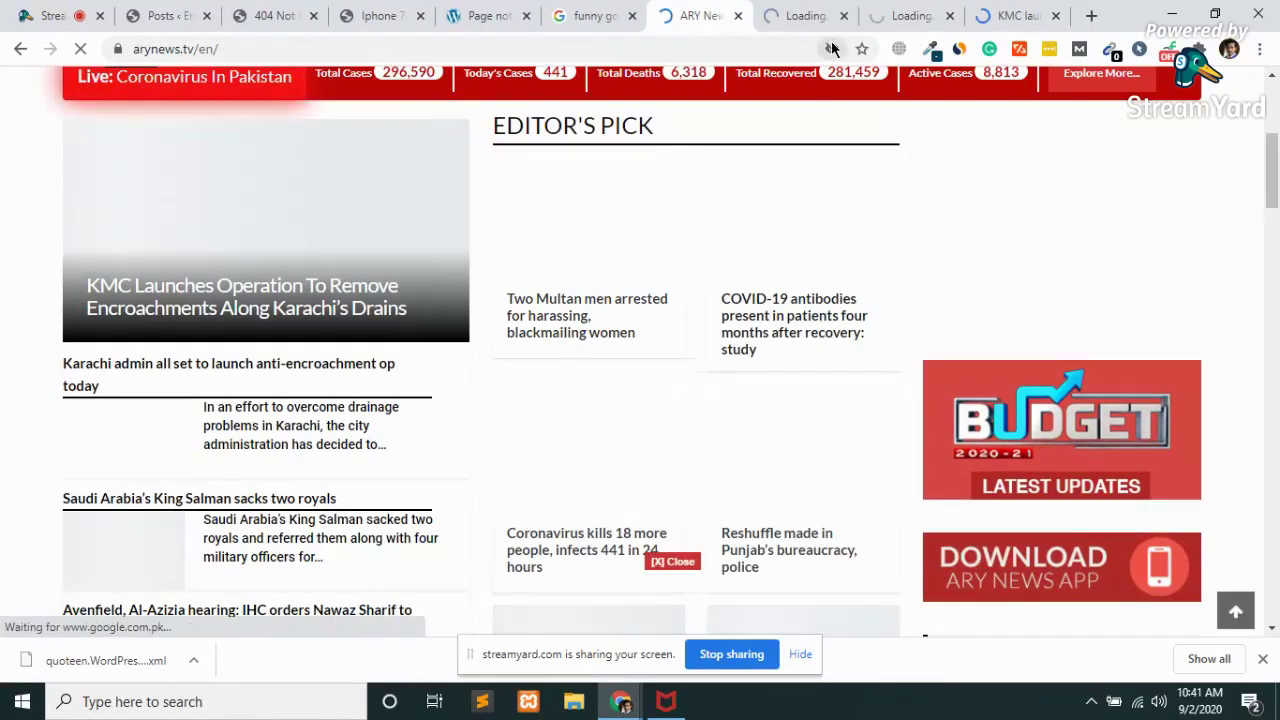
pyautogui.click(738, 18)
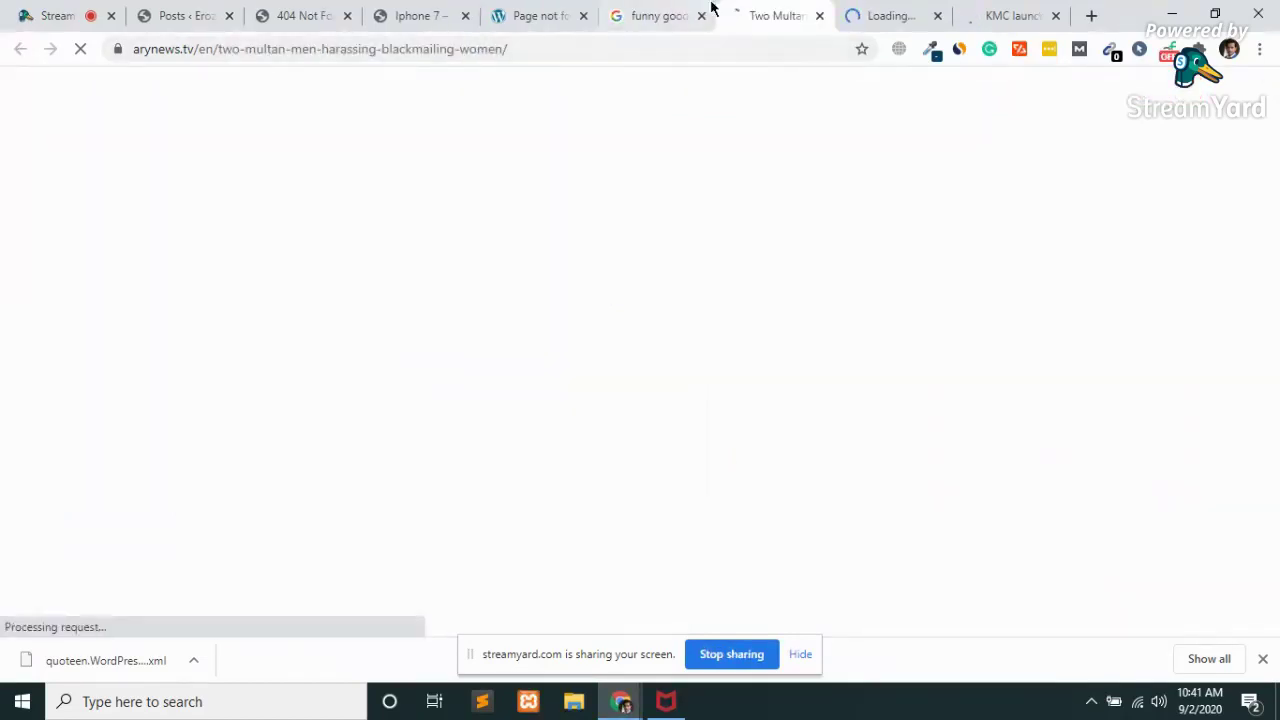
pyautogui.click(820, 16)
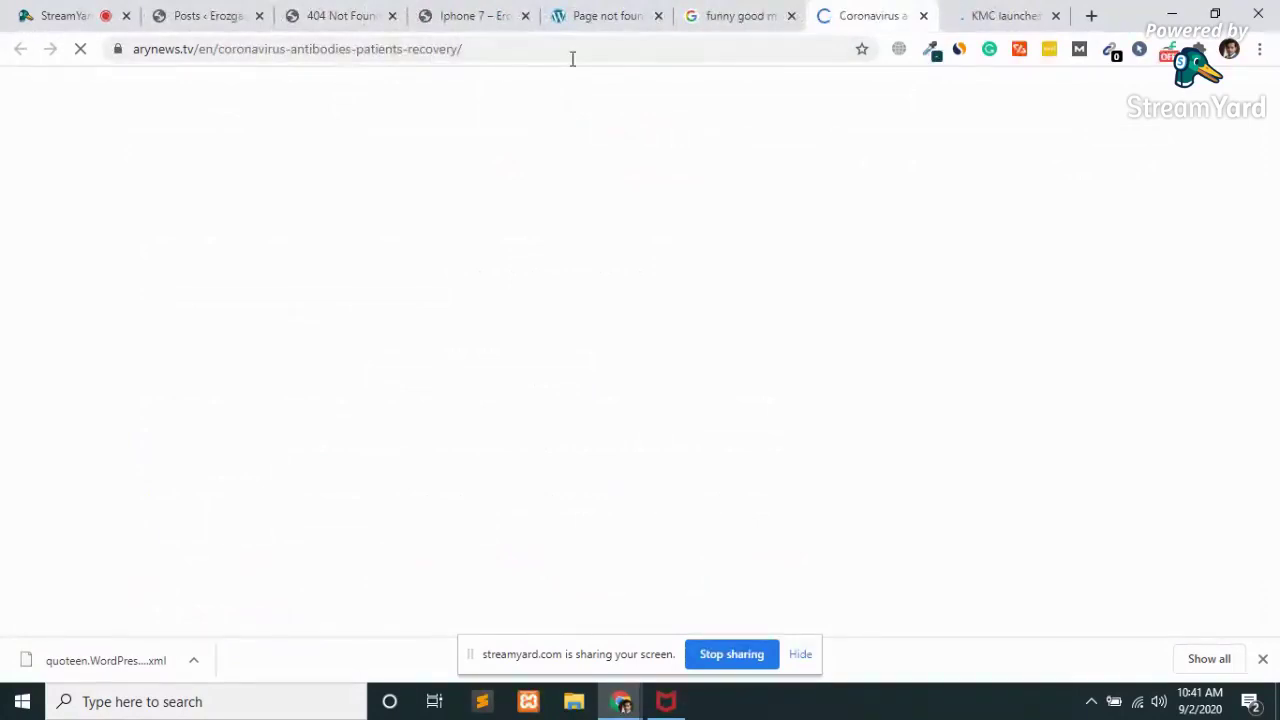
# Close the KMC drains article and the coronavirus antibodies article tabs.
pyautogui.click(967, 10)
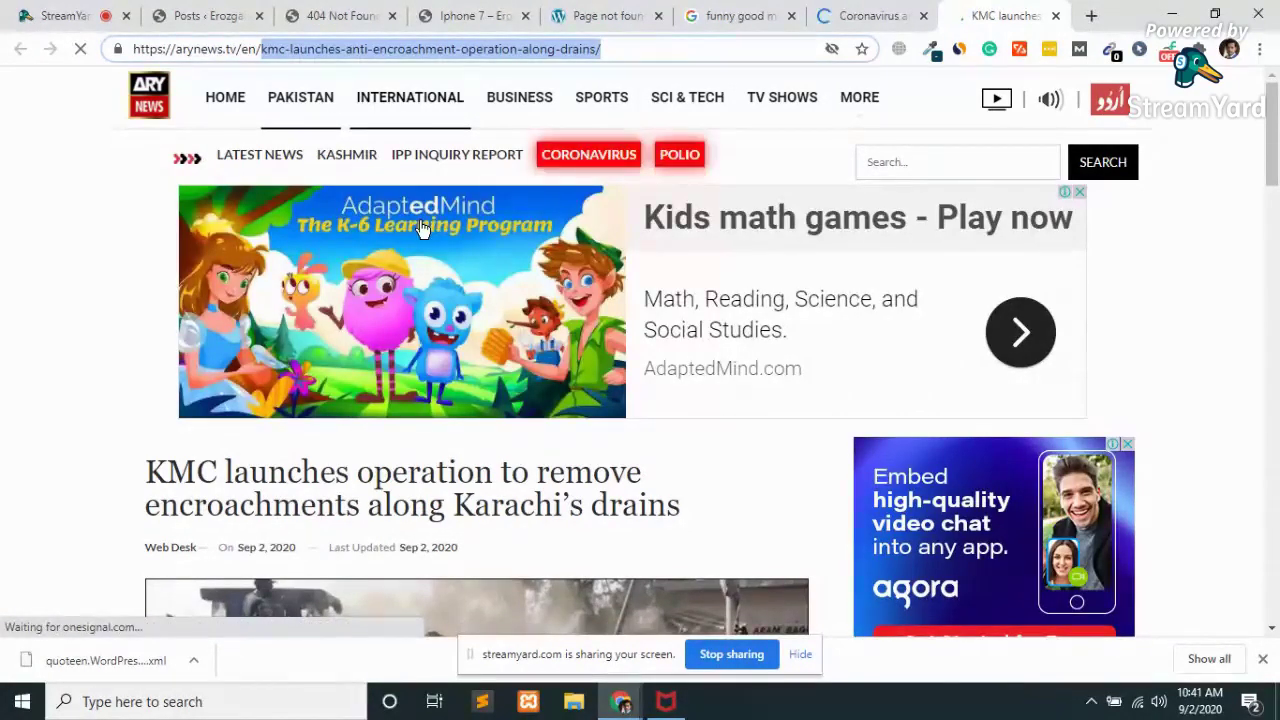
pyautogui.hotkey('ctrl', 'w')
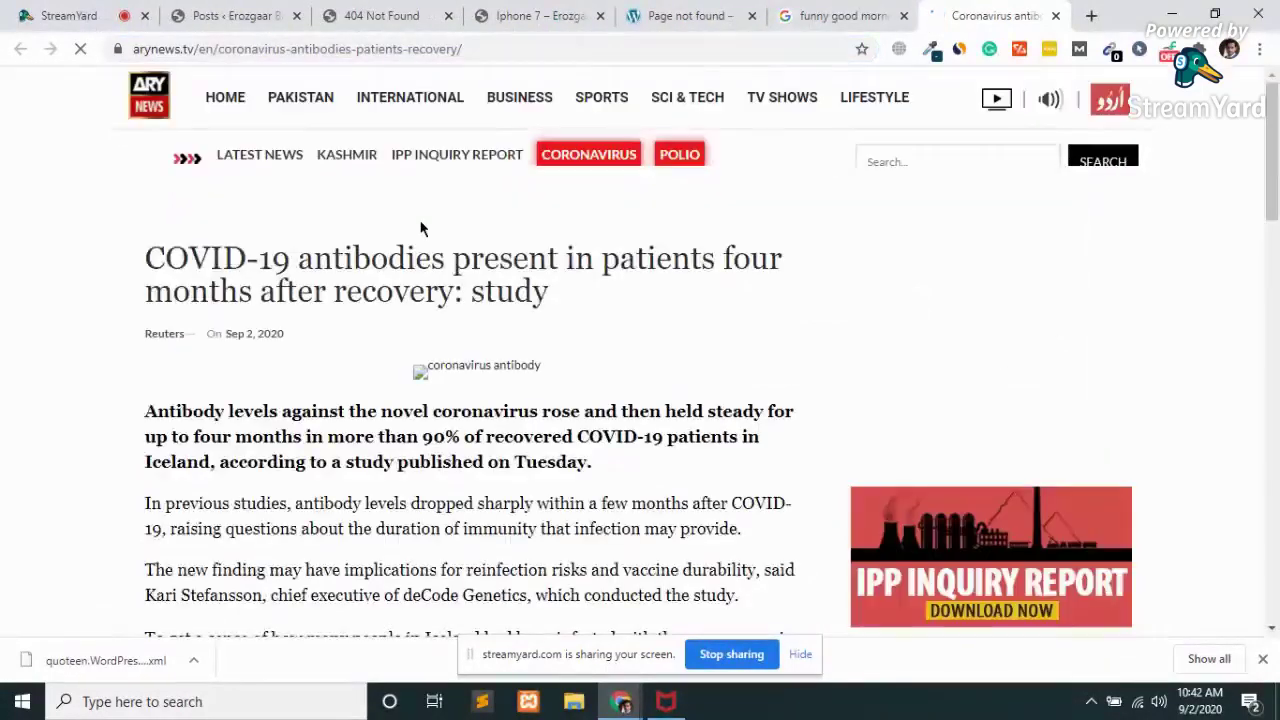
pyautogui.hotkey('ctrl', 'w')
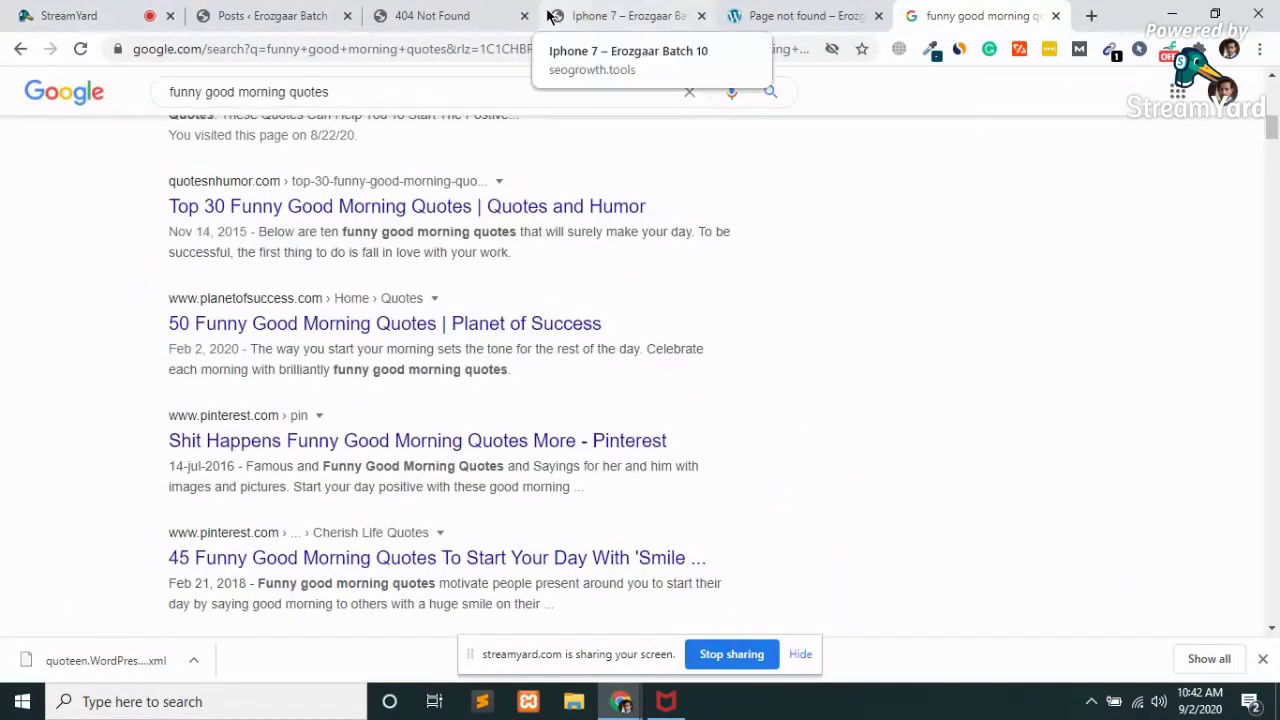
# Open the 'Technical - Google Drive' bookmark in a new tab and return to it after loading.
pyautogui.click(420, 12)
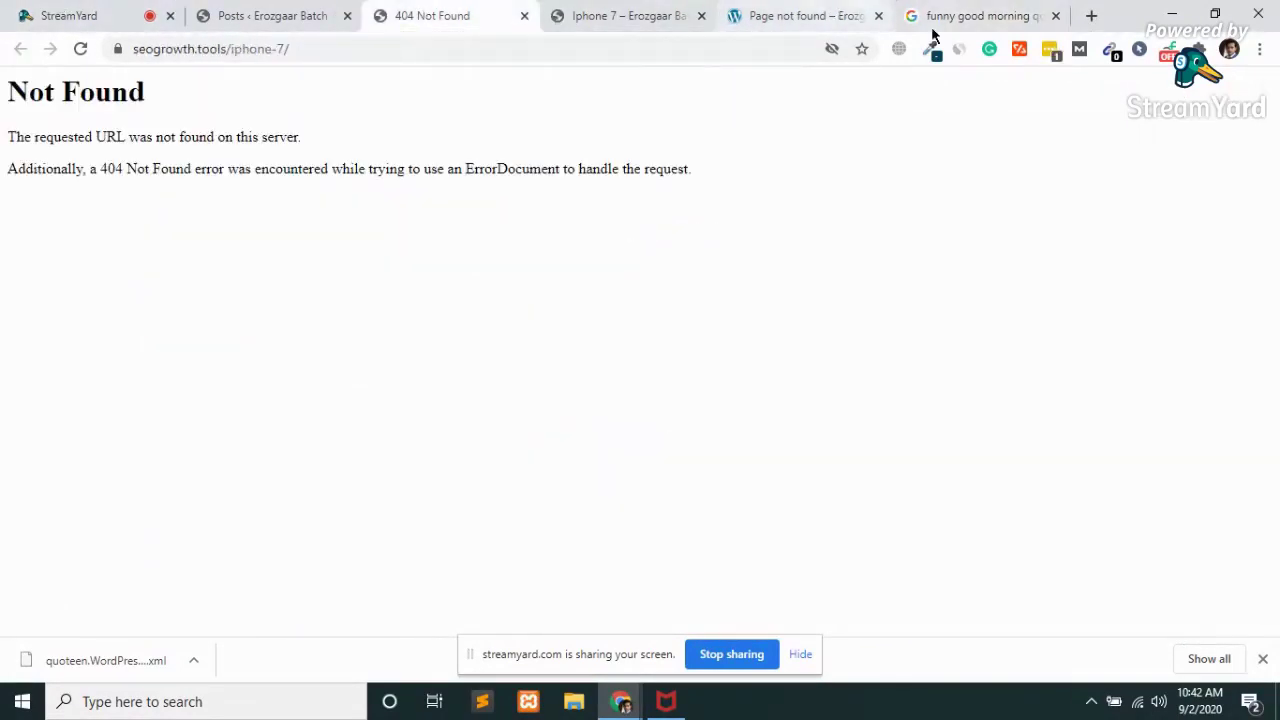
pyautogui.click(1091, 15)
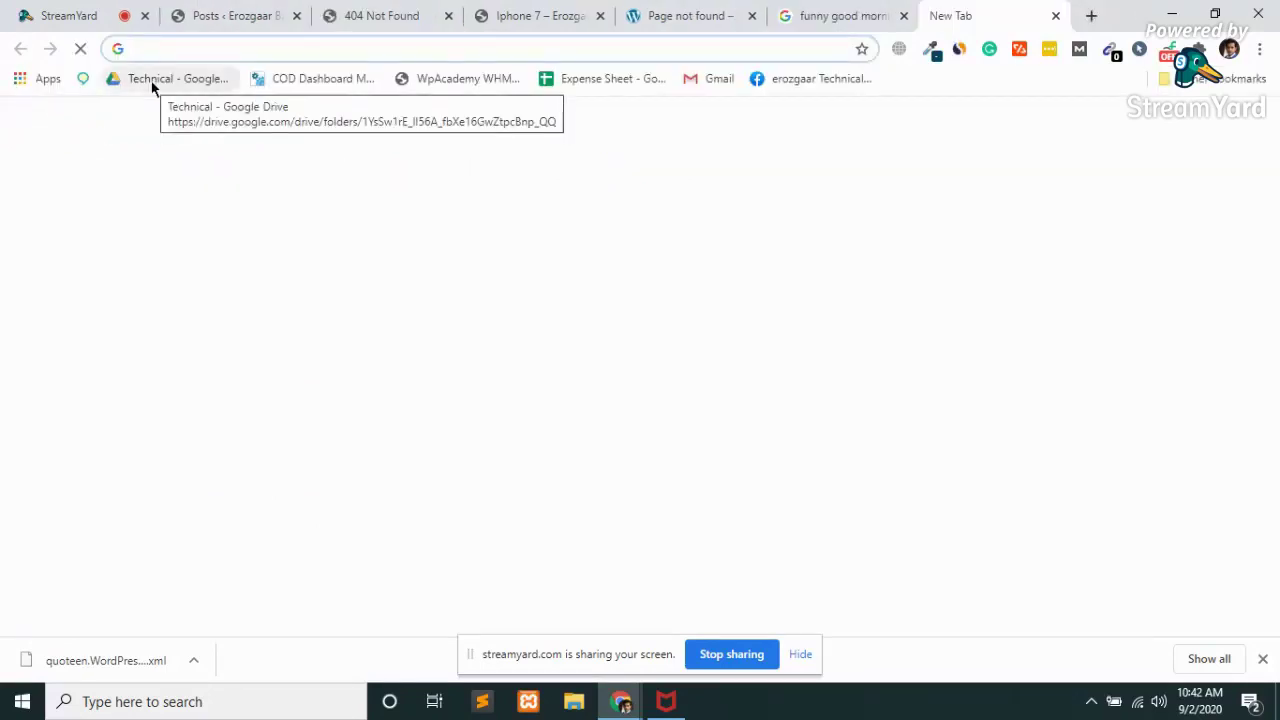
pyautogui.click(153, 84)
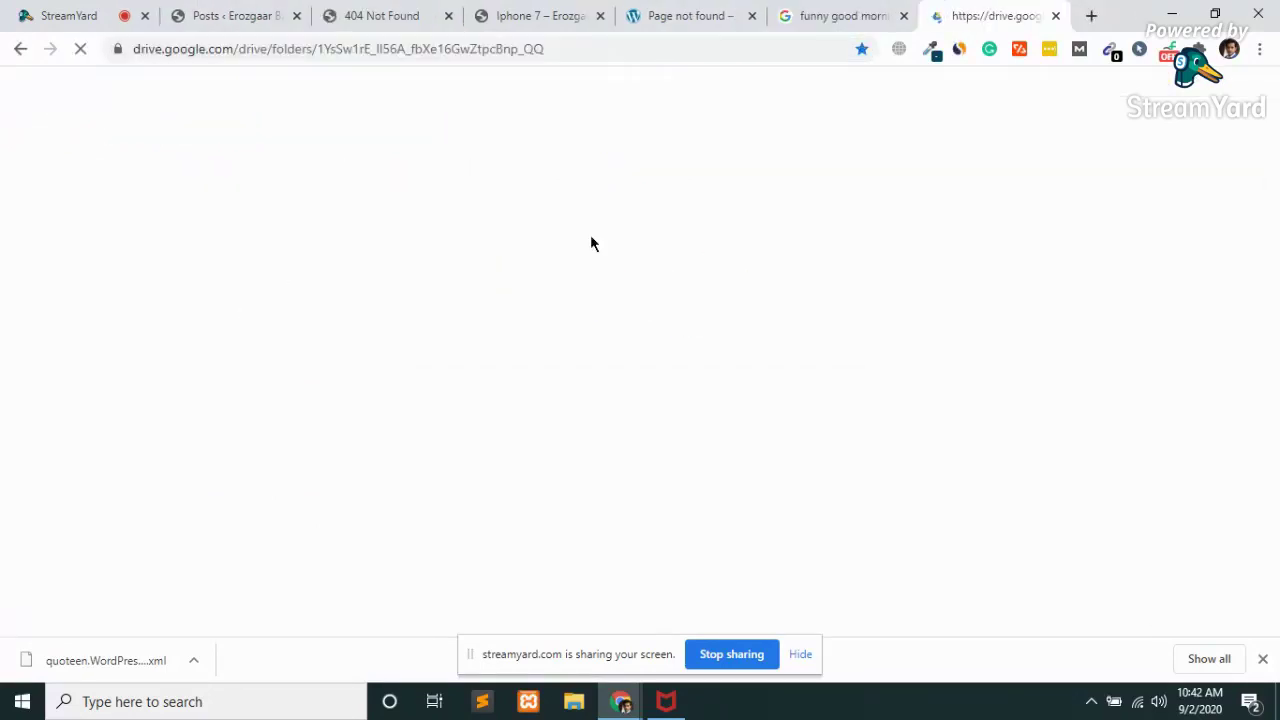
pyautogui.click(137, 10)
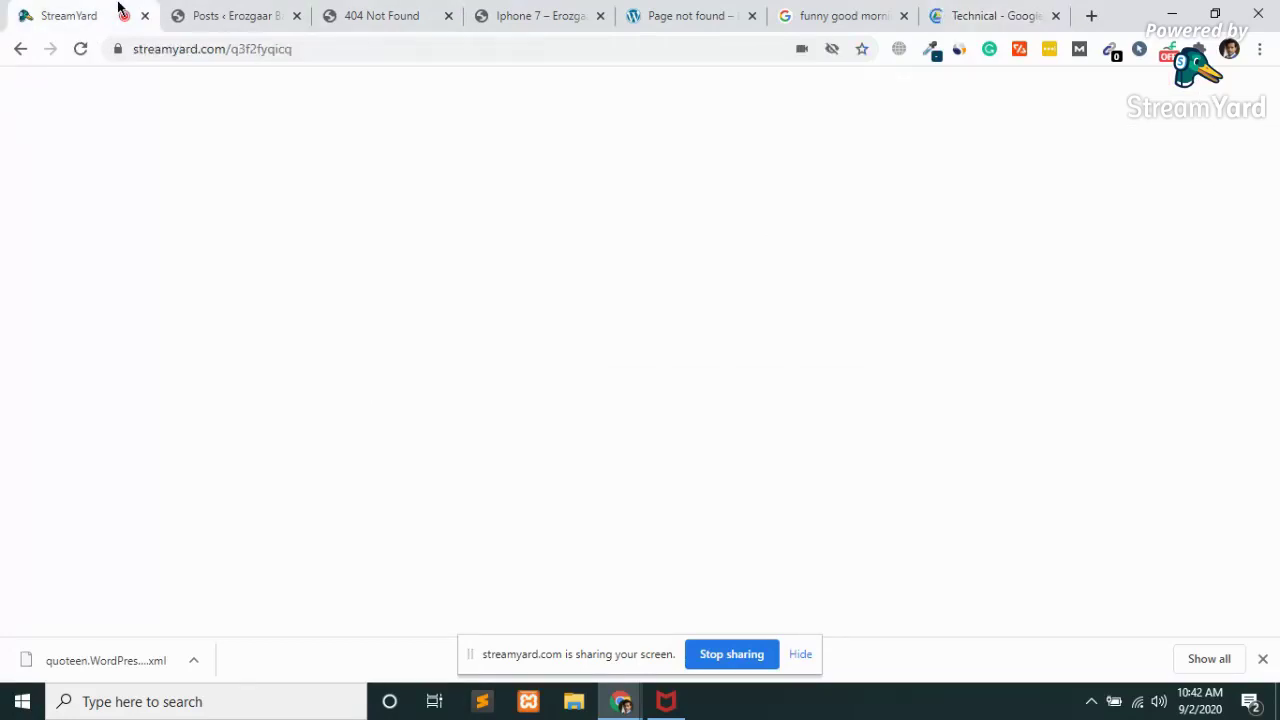
pyautogui.click(962, 10)
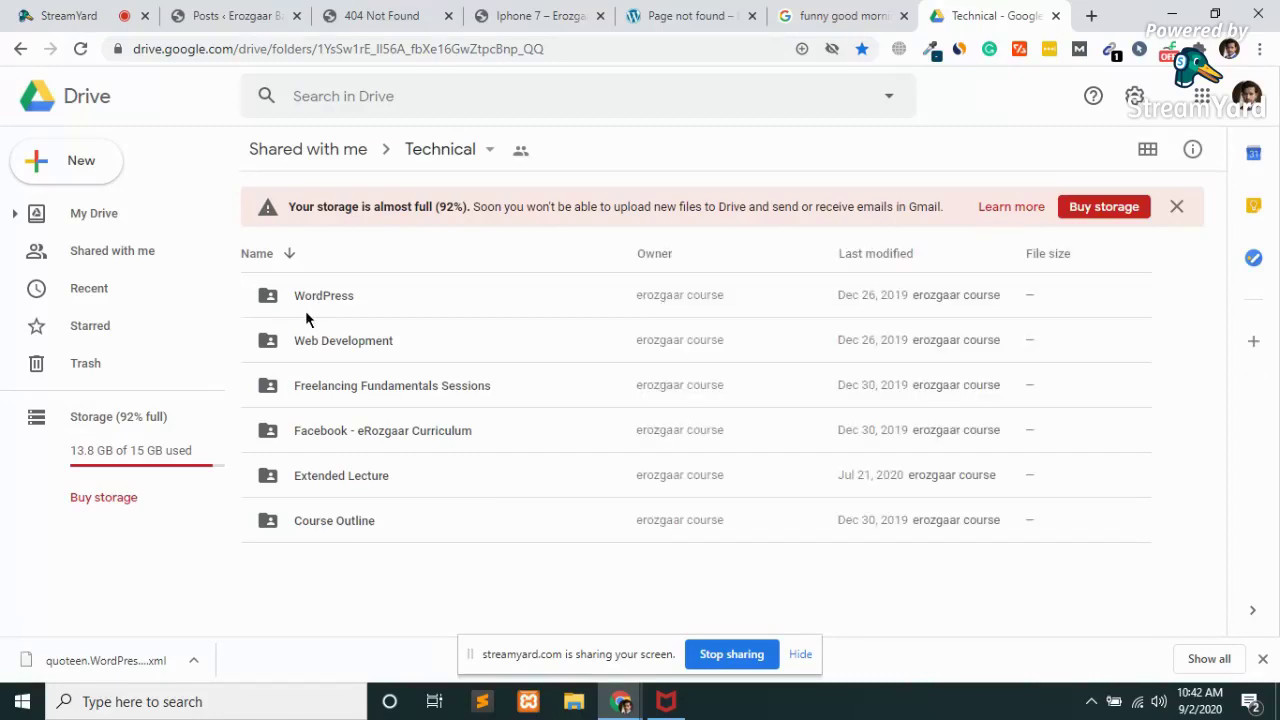
# Open the WordPress folder and select the 5- Permalinks.pptx file.
pyautogui.doubleClick(305, 308)
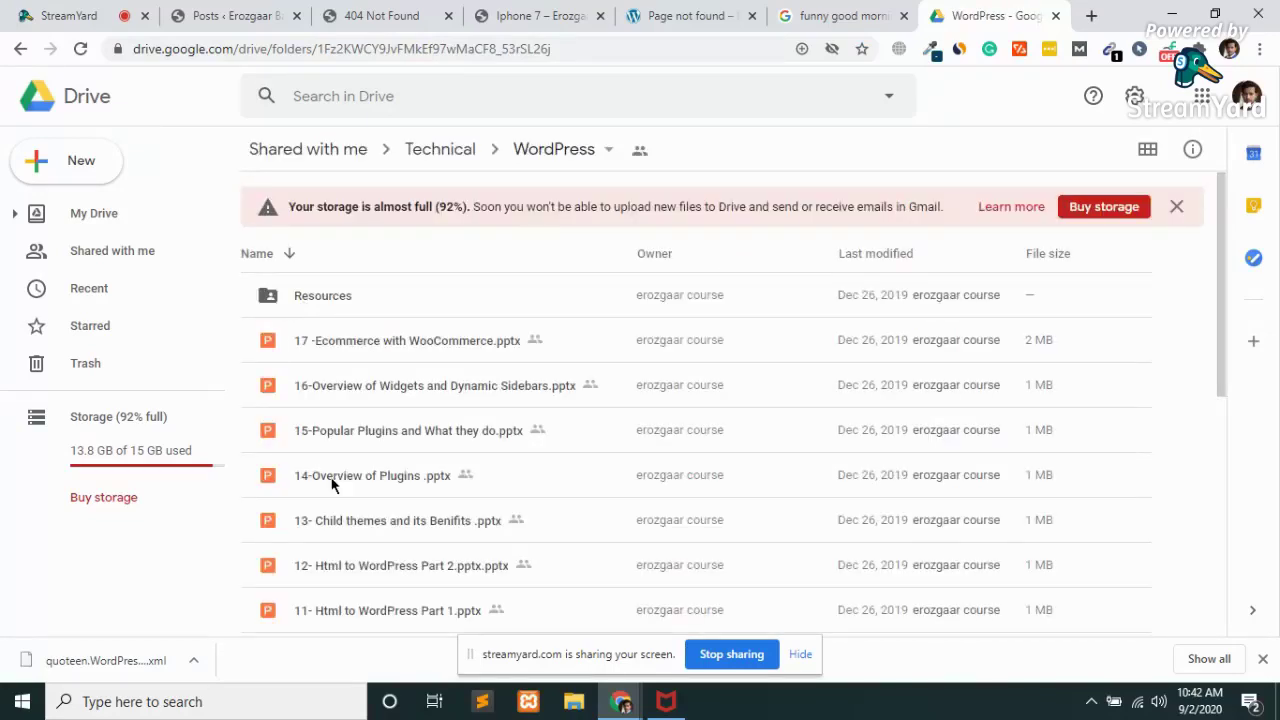
pyautogui.scroll(-5, 333, 485)
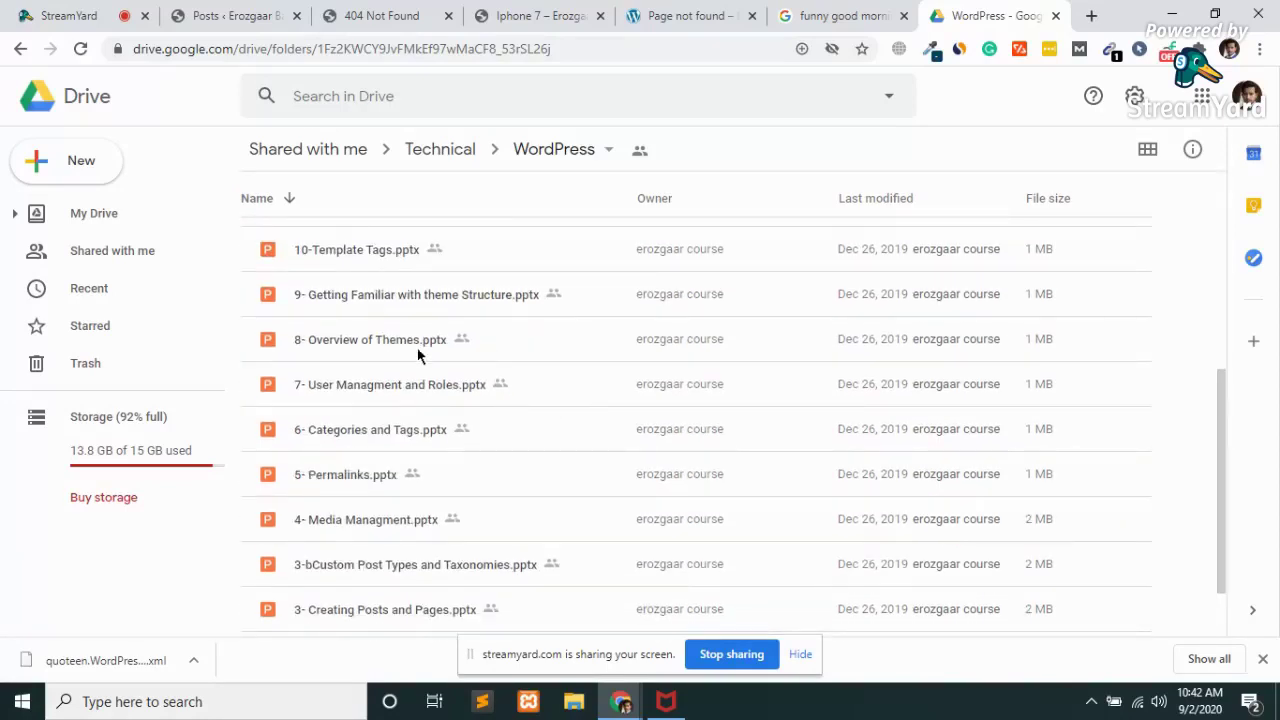
pyautogui.click(322, 488)
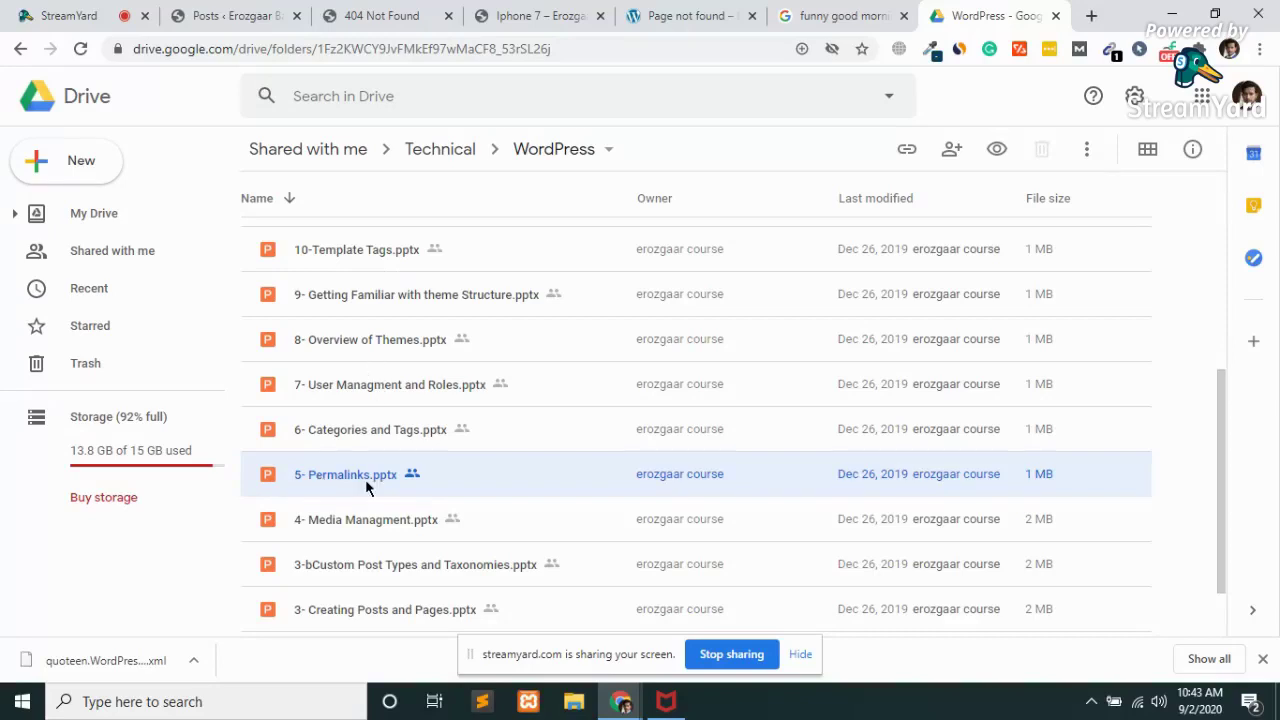
pyautogui.doubleClick(352, 487)
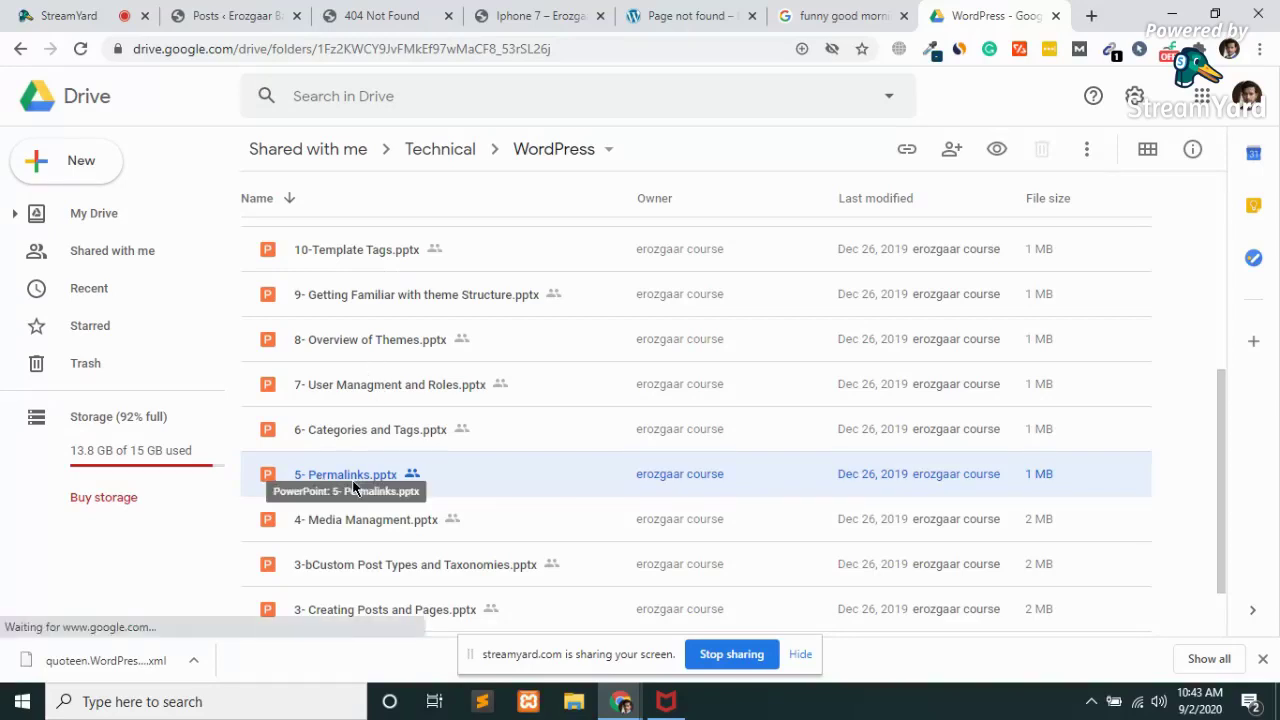
# Open 5- Permalinks.pptx with Google Slides from its right-click menu.
pyautogui.rightClick(352, 487)
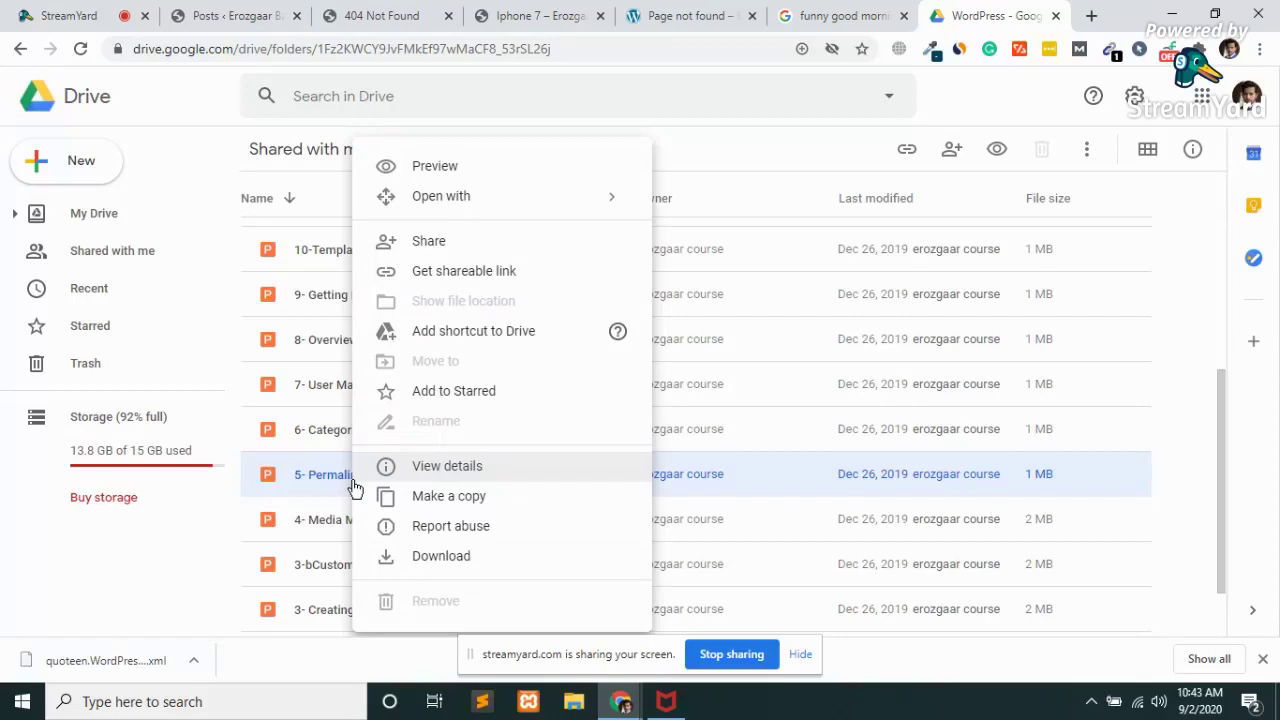
pyautogui.moveTo(591, 197)
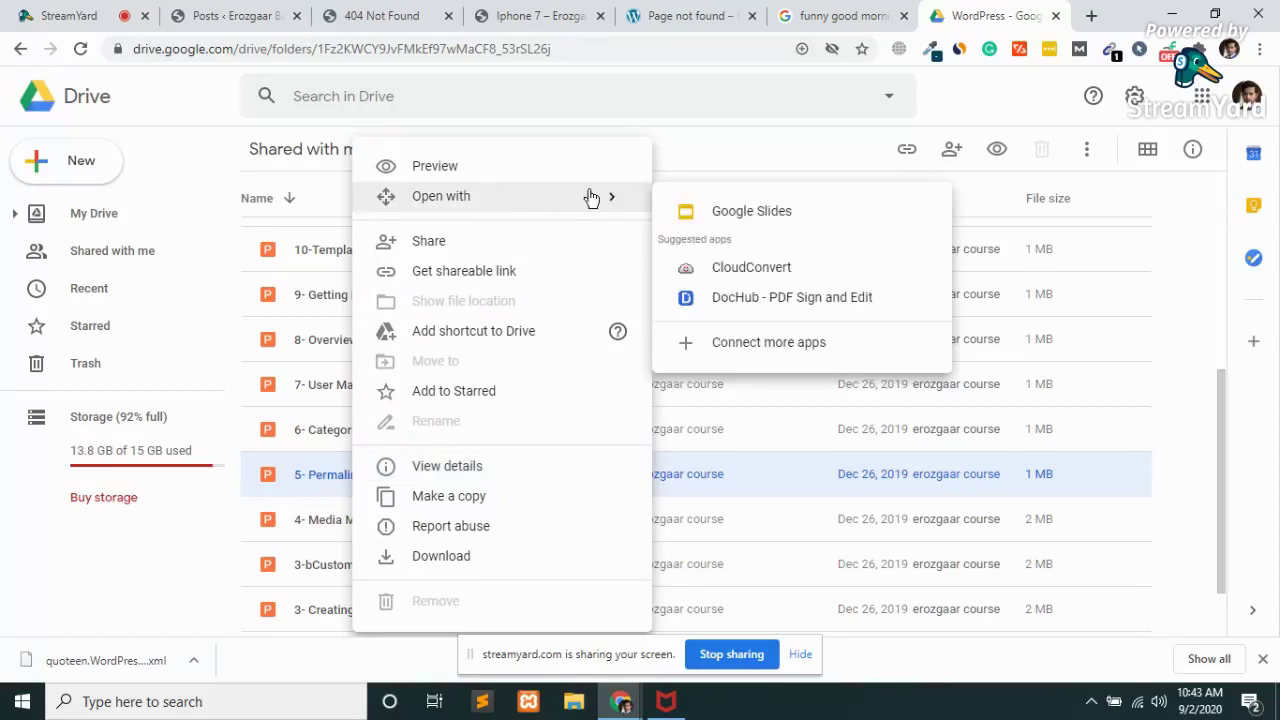
pyautogui.click(750, 212)
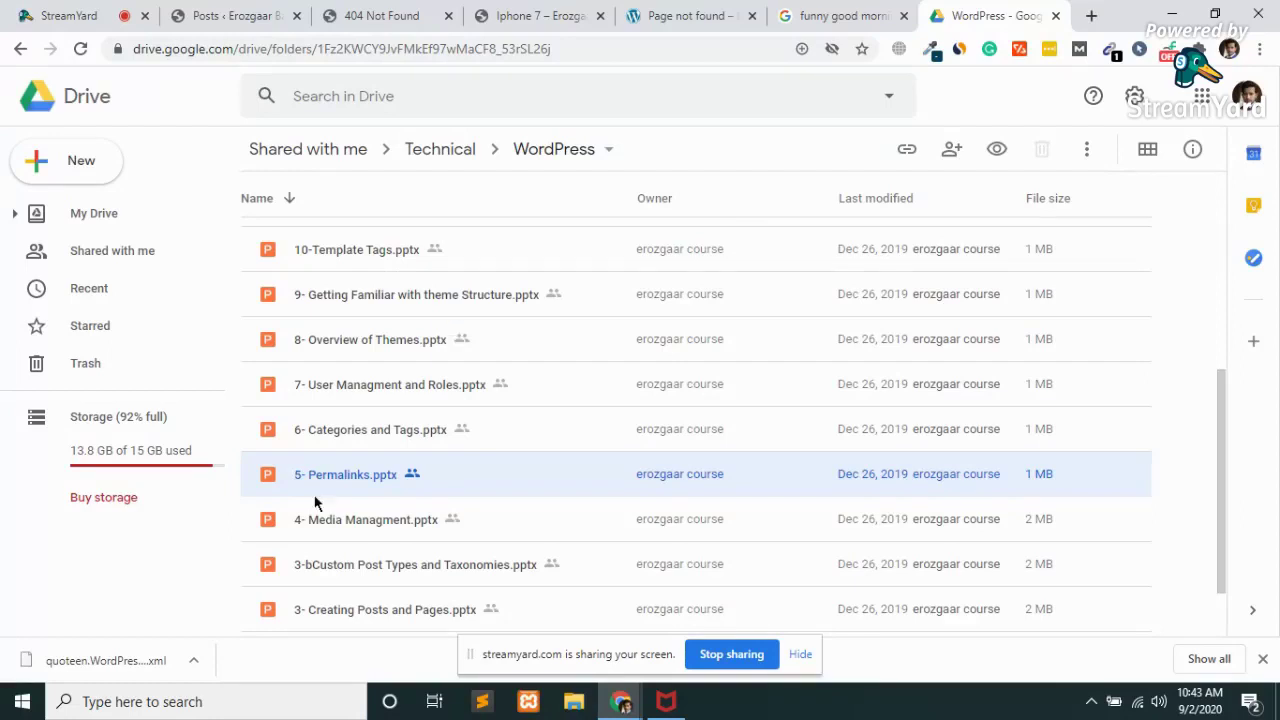
pyautogui.rightClick(398, 480)
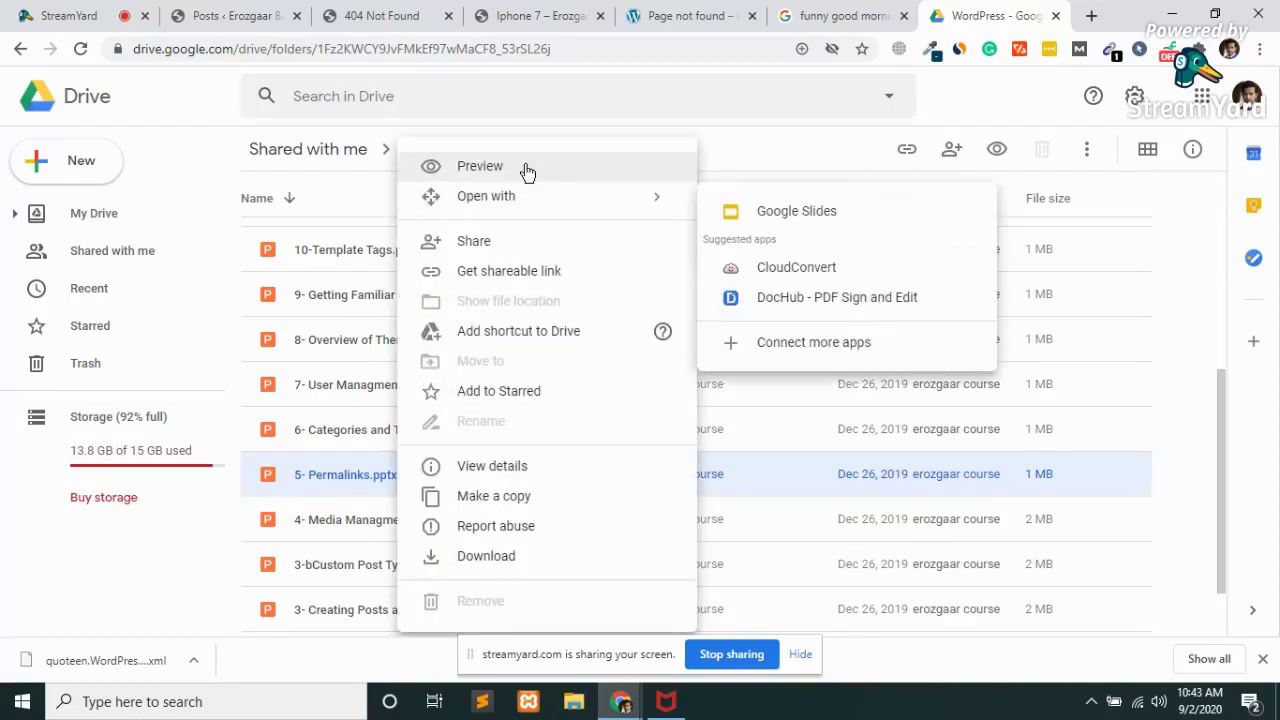
pyautogui.click(481, 166)
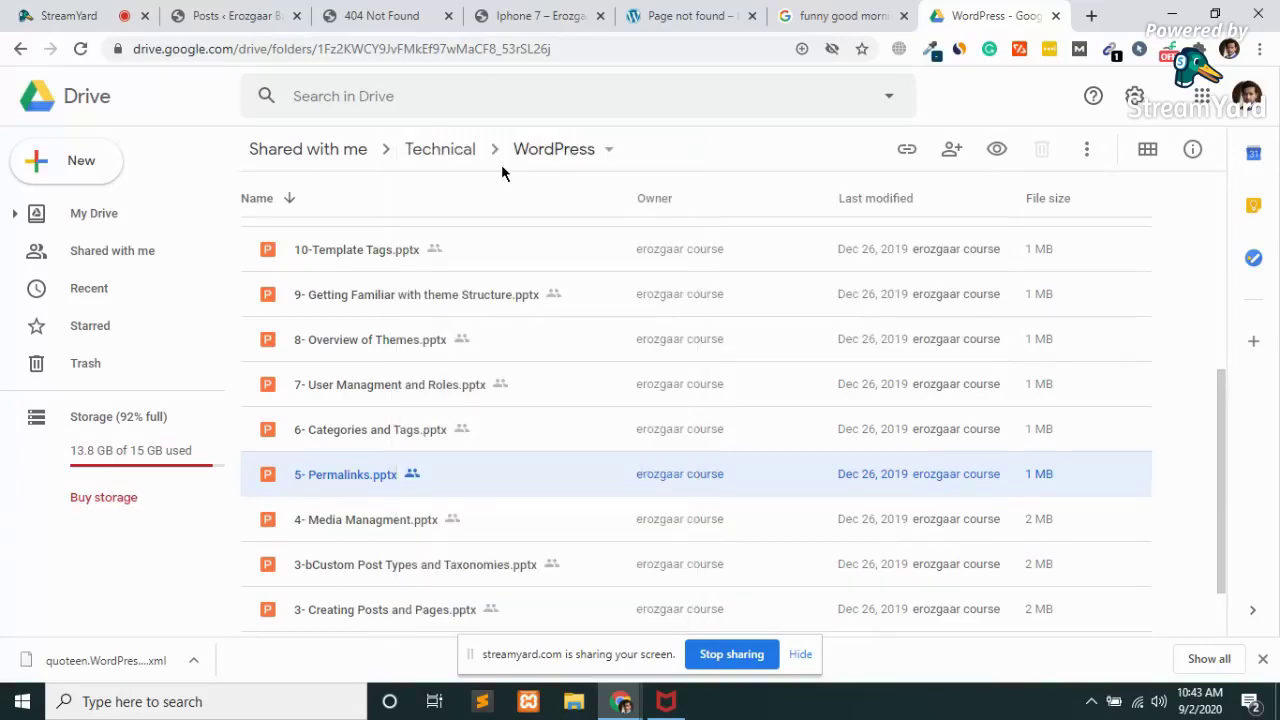
pyautogui.click(84, 57)
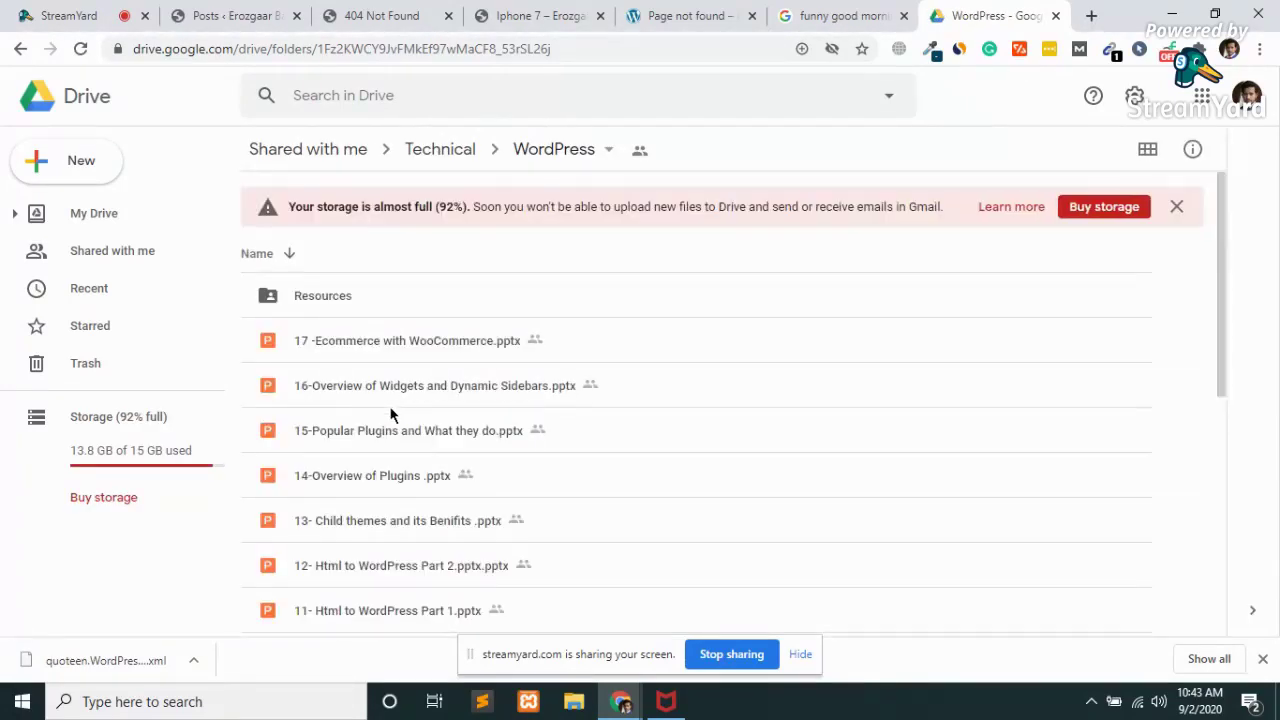
pyautogui.scroll(-4, 375, 490)
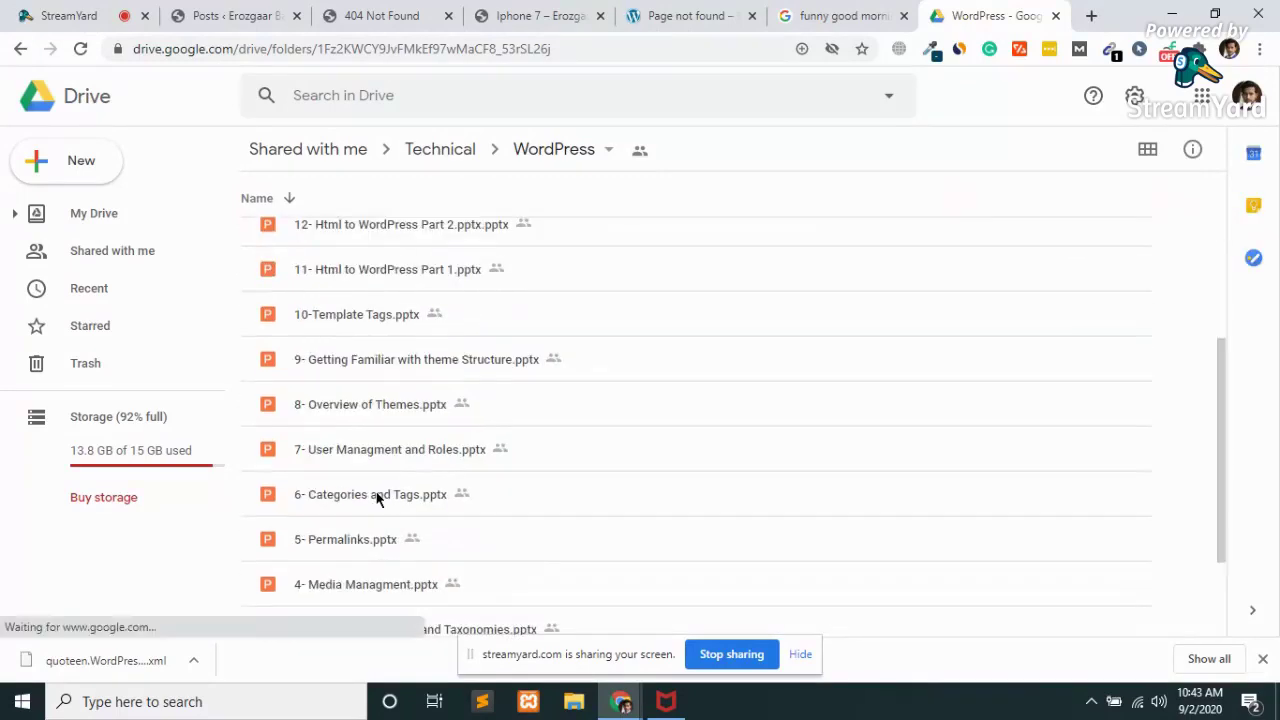
pyautogui.scroll(-1, 350, 515)
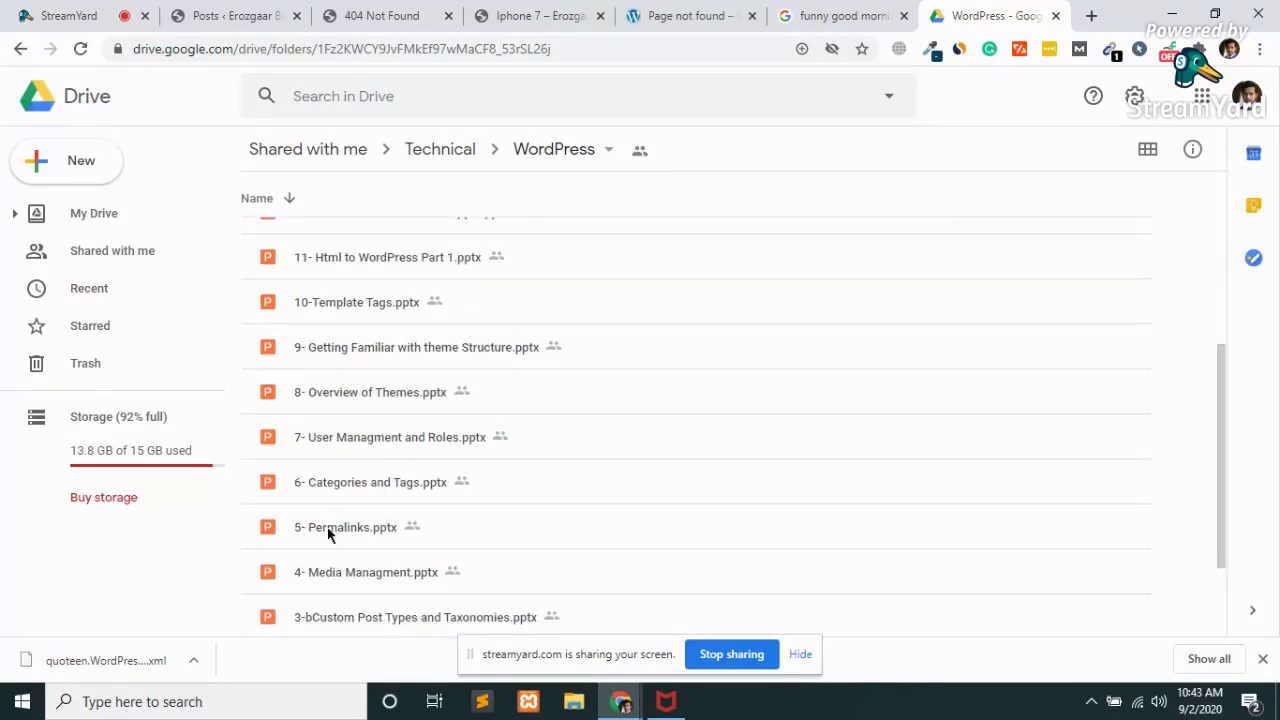
# Preview the 5- Permalinks.pptx deck, open it in Google Slides, and return to the preview.
pyautogui.doubleClick(328, 535)
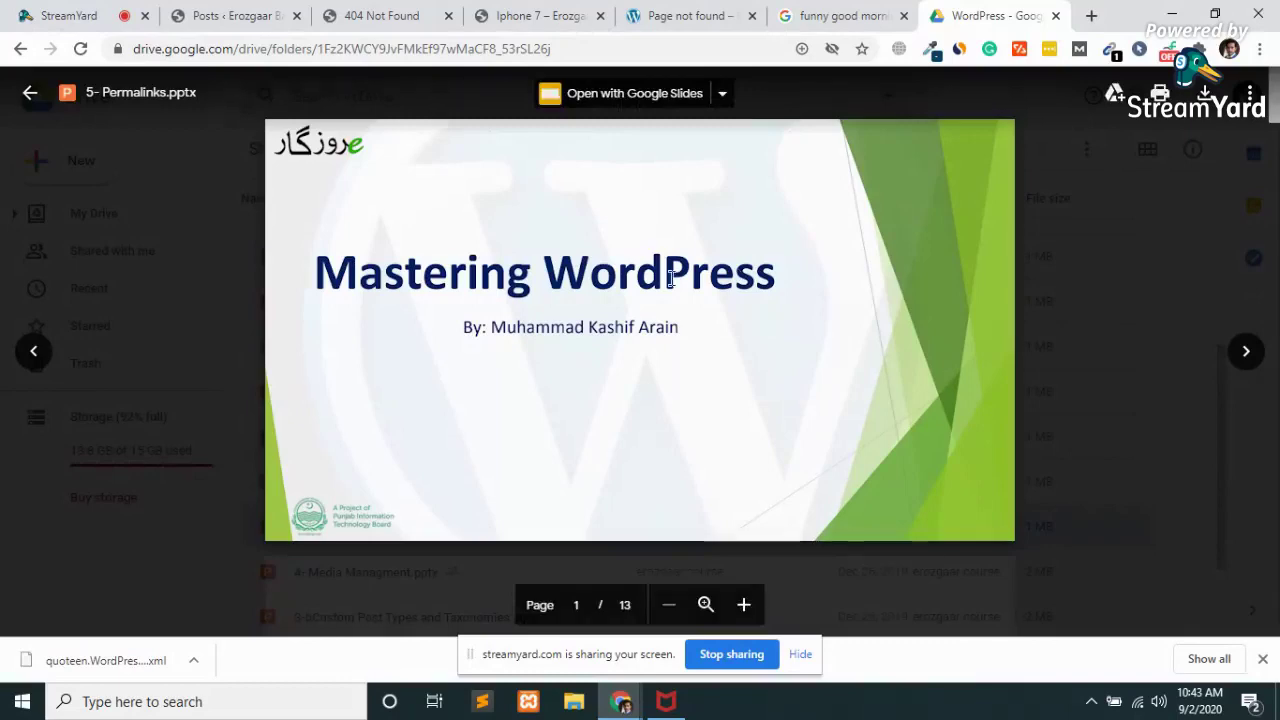
pyautogui.scroll(-5, 671, 278)
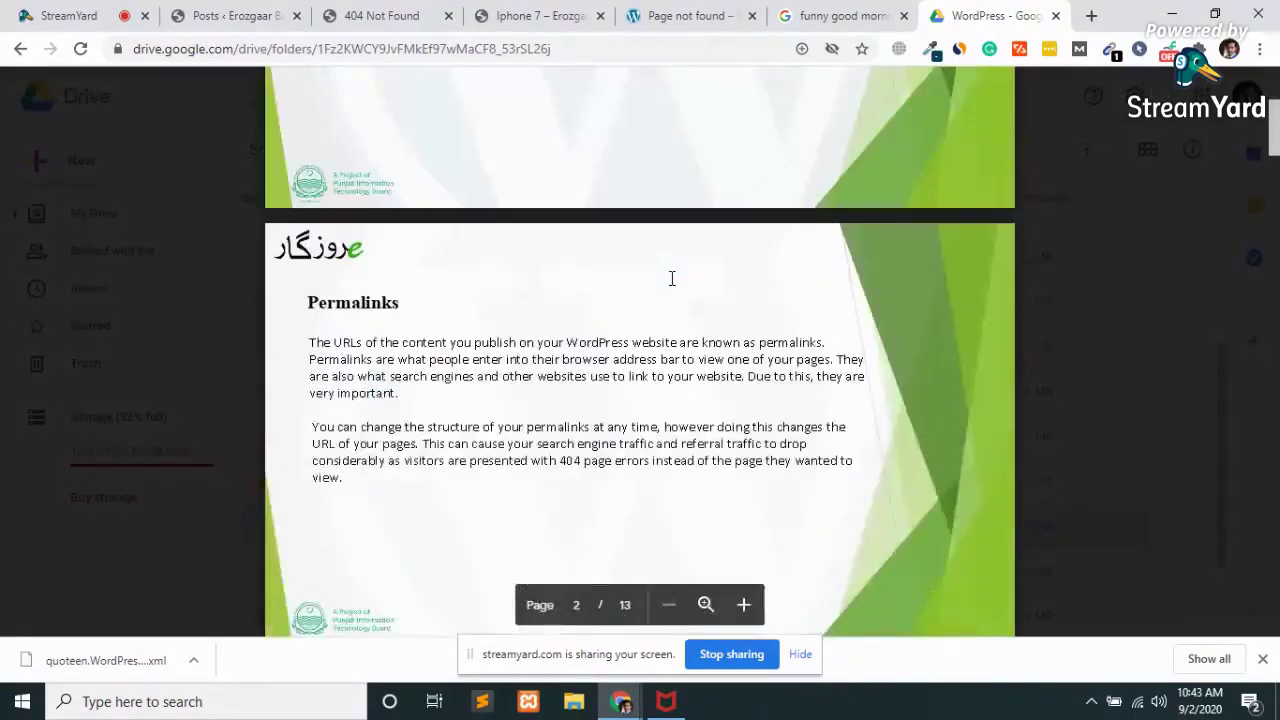
pyautogui.scroll(1, 729, 165)
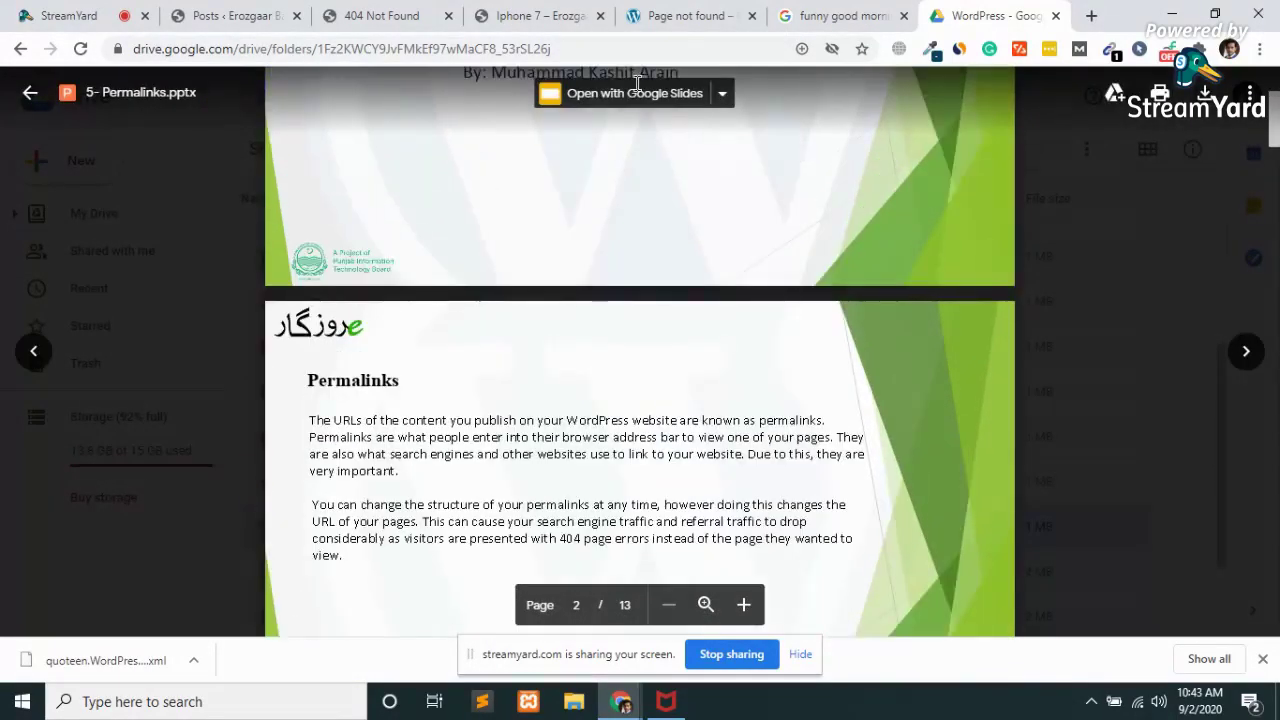
pyautogui.scroll(2, 637, 83)
pyautogui.click(636, 95)
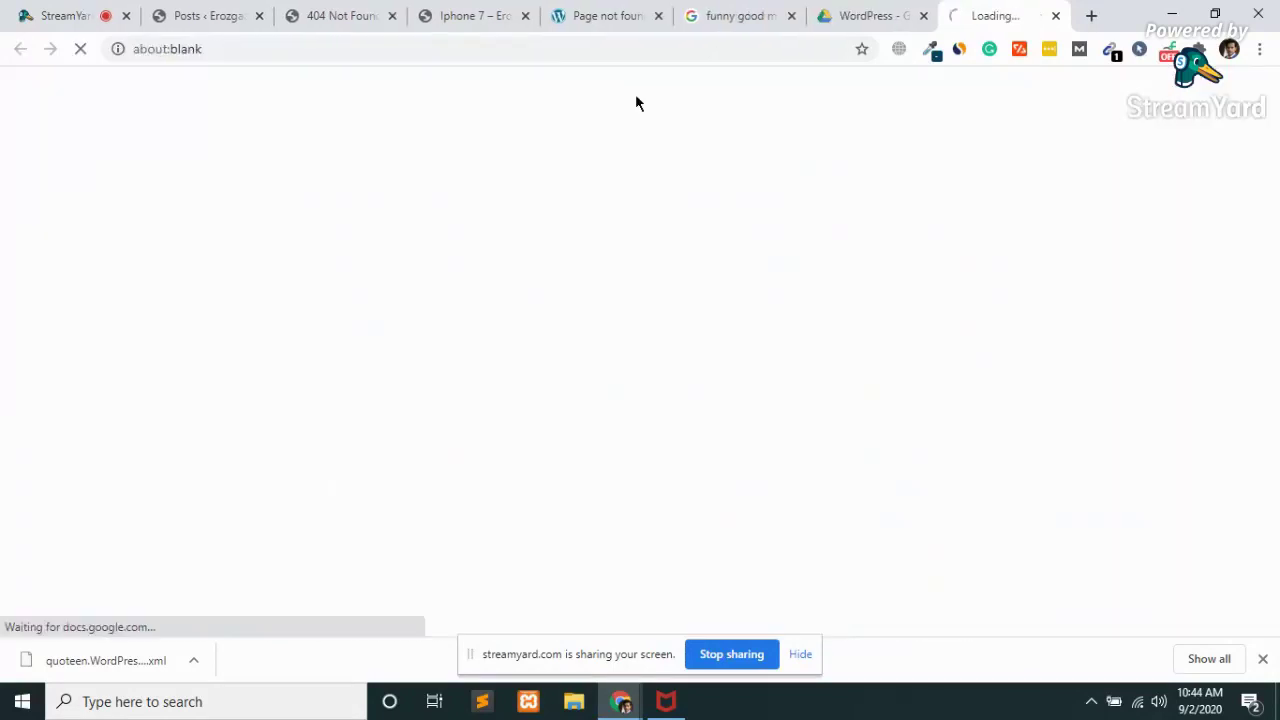
pyautogui.click(872, 10)
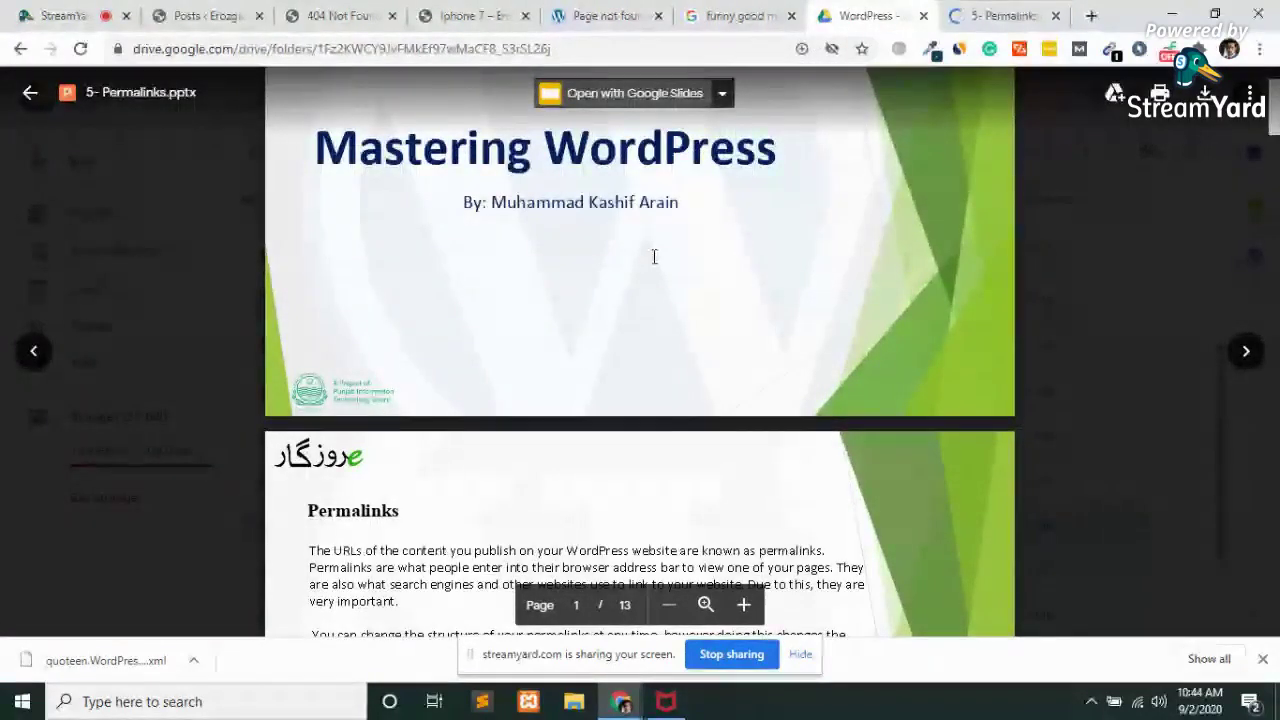
pyautogui.scroll(-3, 655, 262)
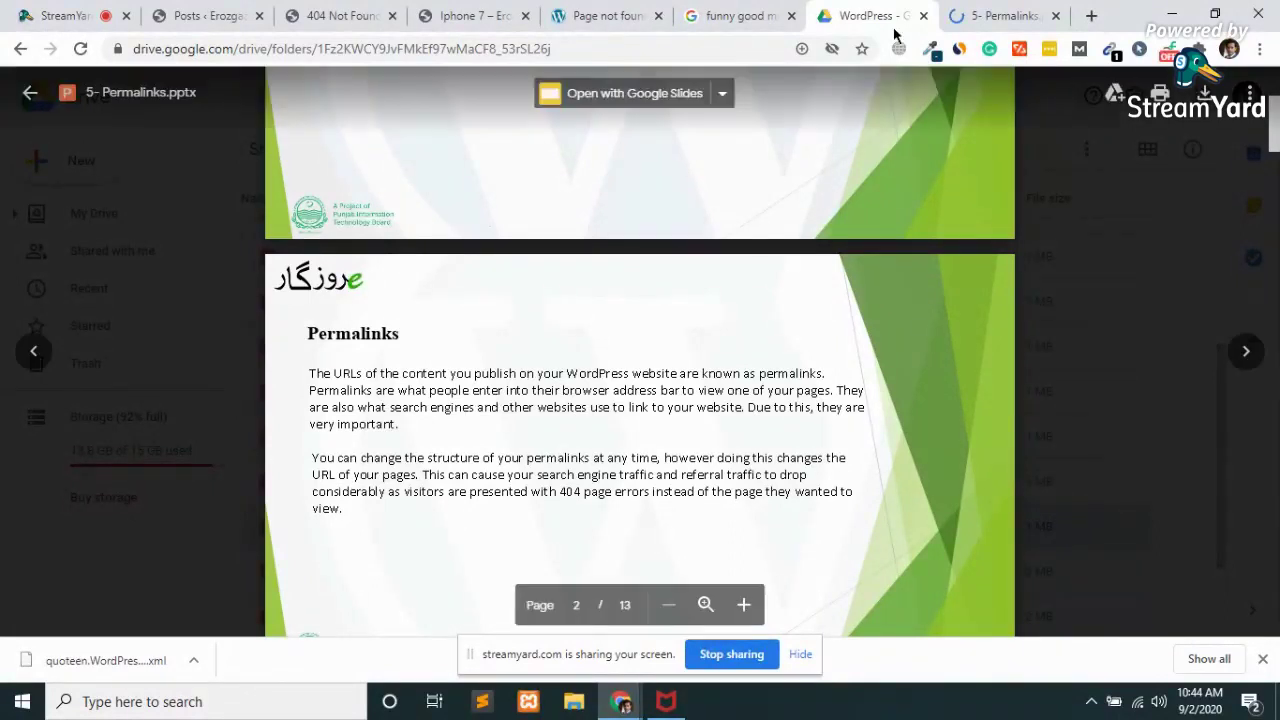
# Load seogrowth.tools/blog in a new tab to see its Not Found page.
pyautogui.click(1091, 15)
pyautogui.write('seogrowth.tools/blog')
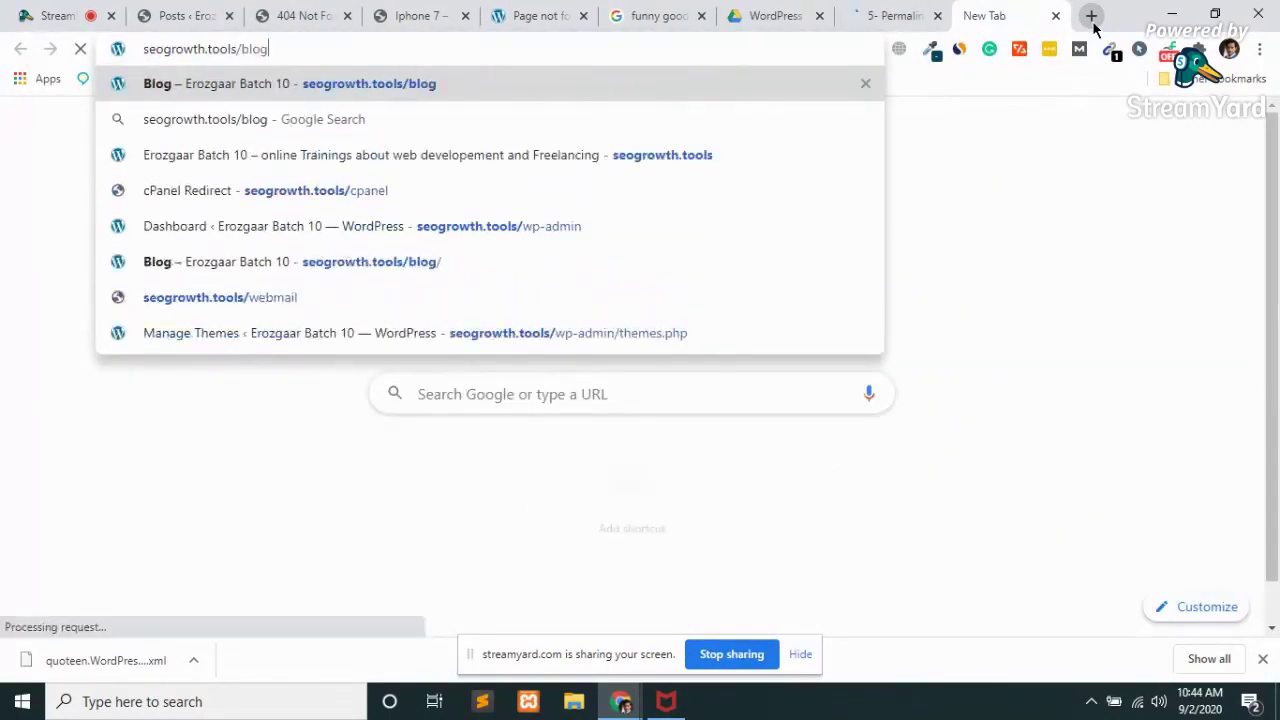
pyautogui.press('Return')
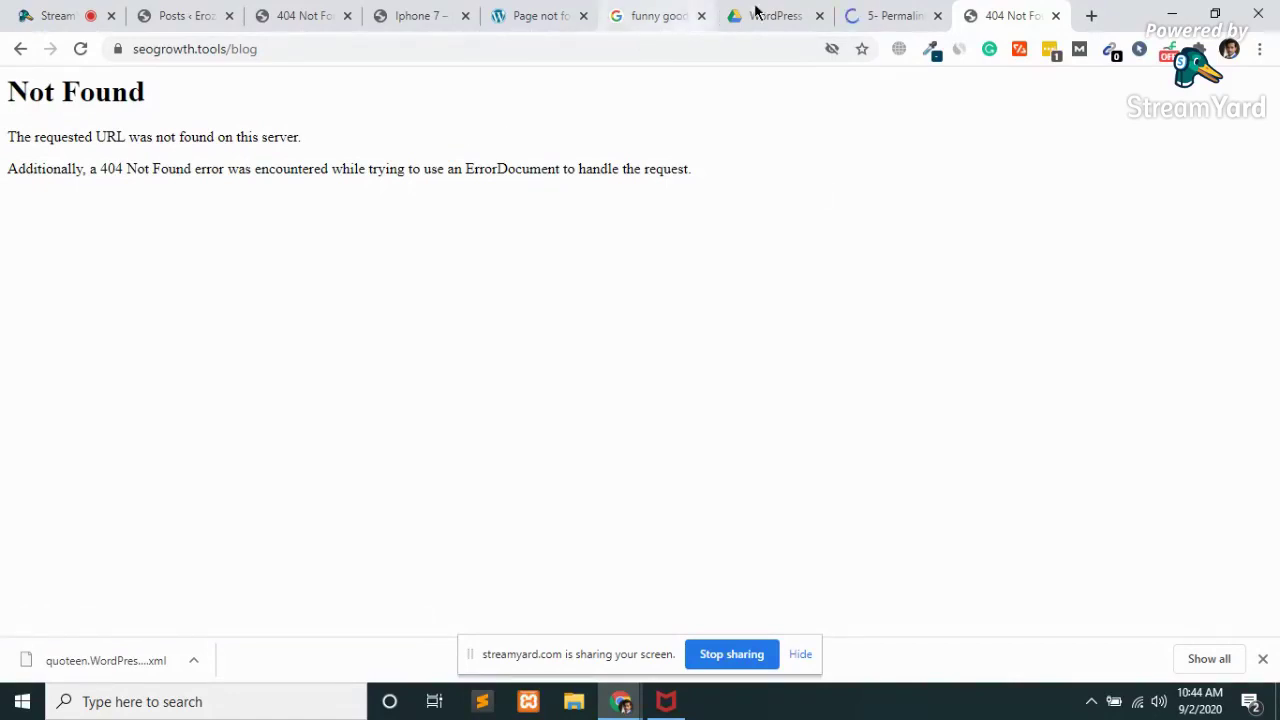
# Return to the Drive preview and scroll to the Permalinks slide on page 2.
pyautogui.click(907, 14)
pyautogui.click(990, 10)
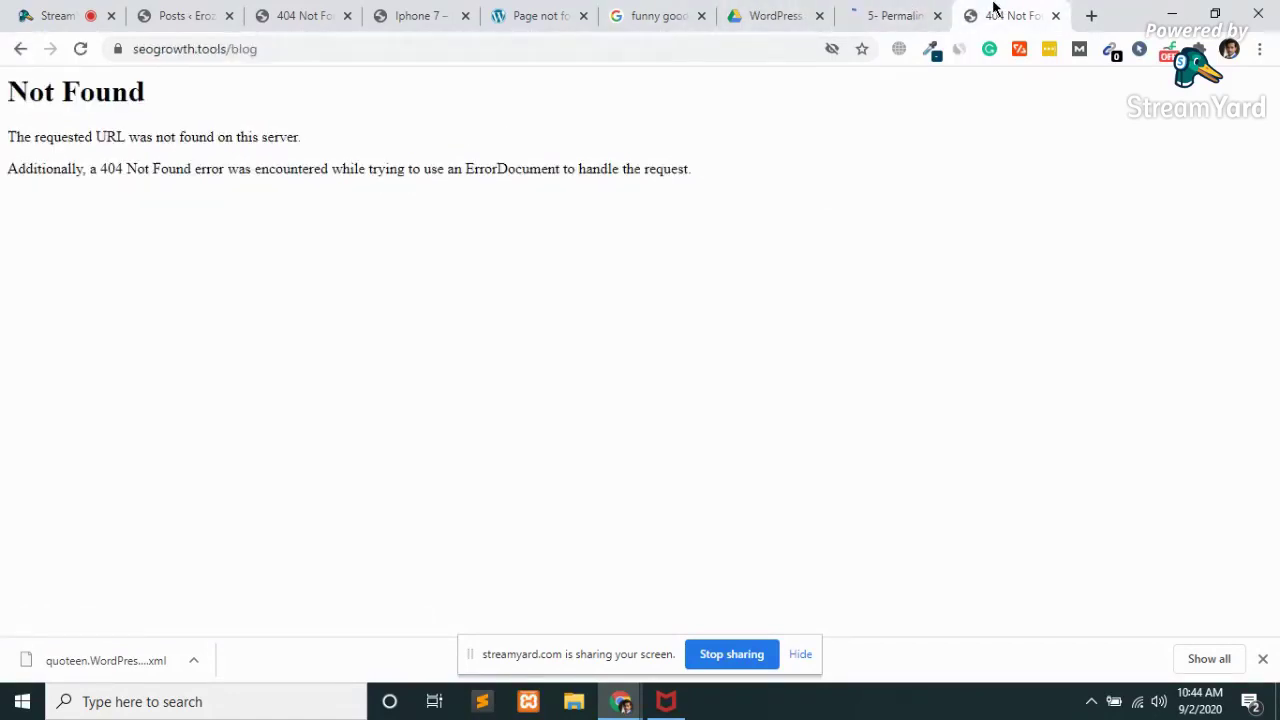
pyautogui.click(885, 12)
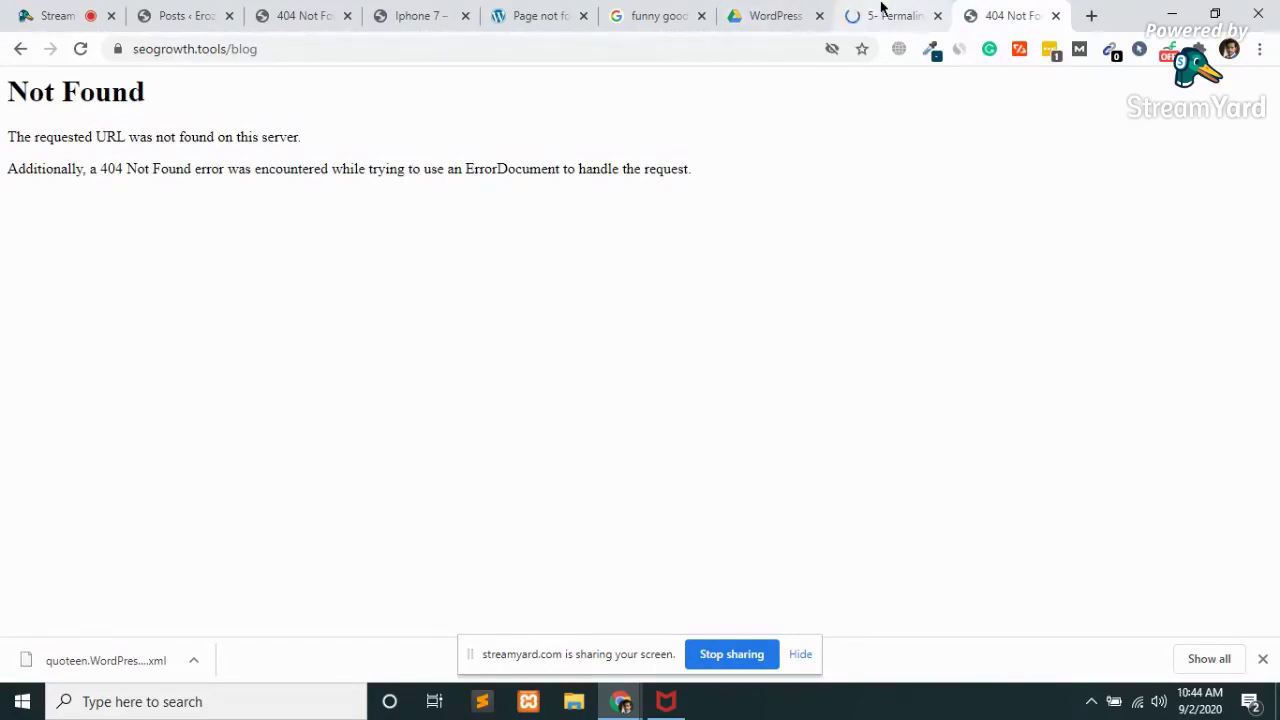
pyautogui.click(738, 8)
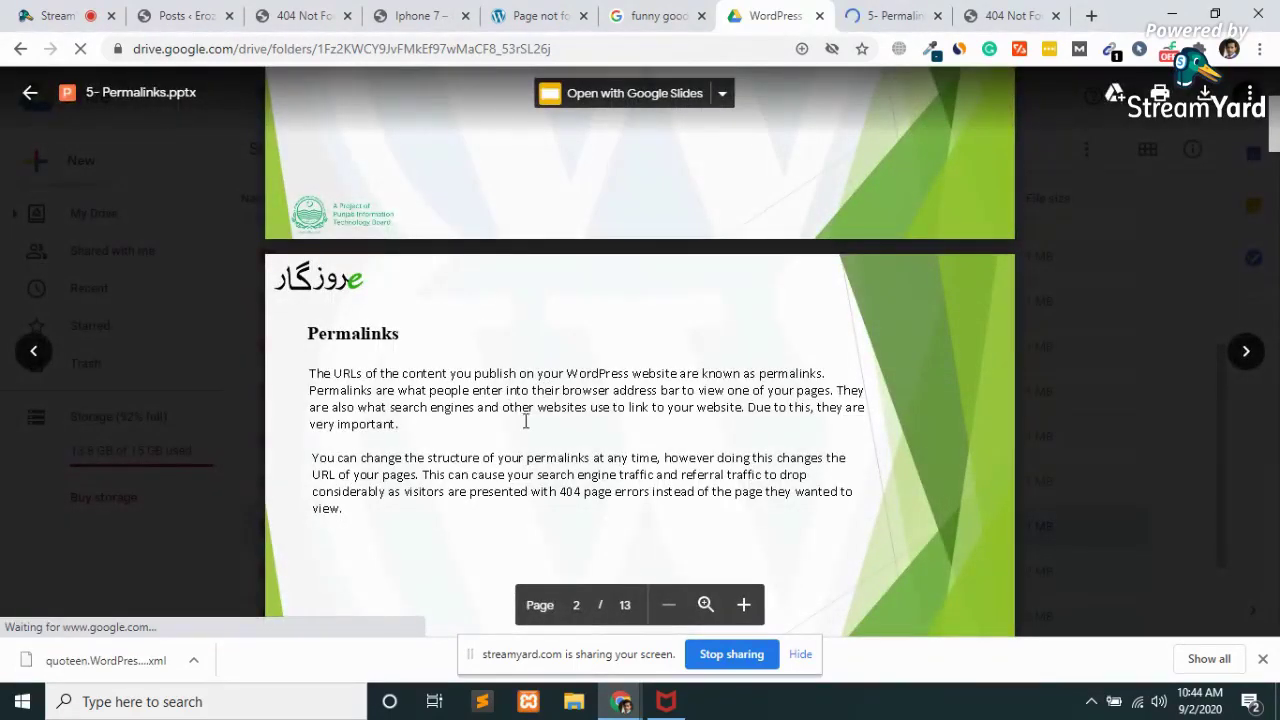
pyautogui.scroll(-3, 525, 421)
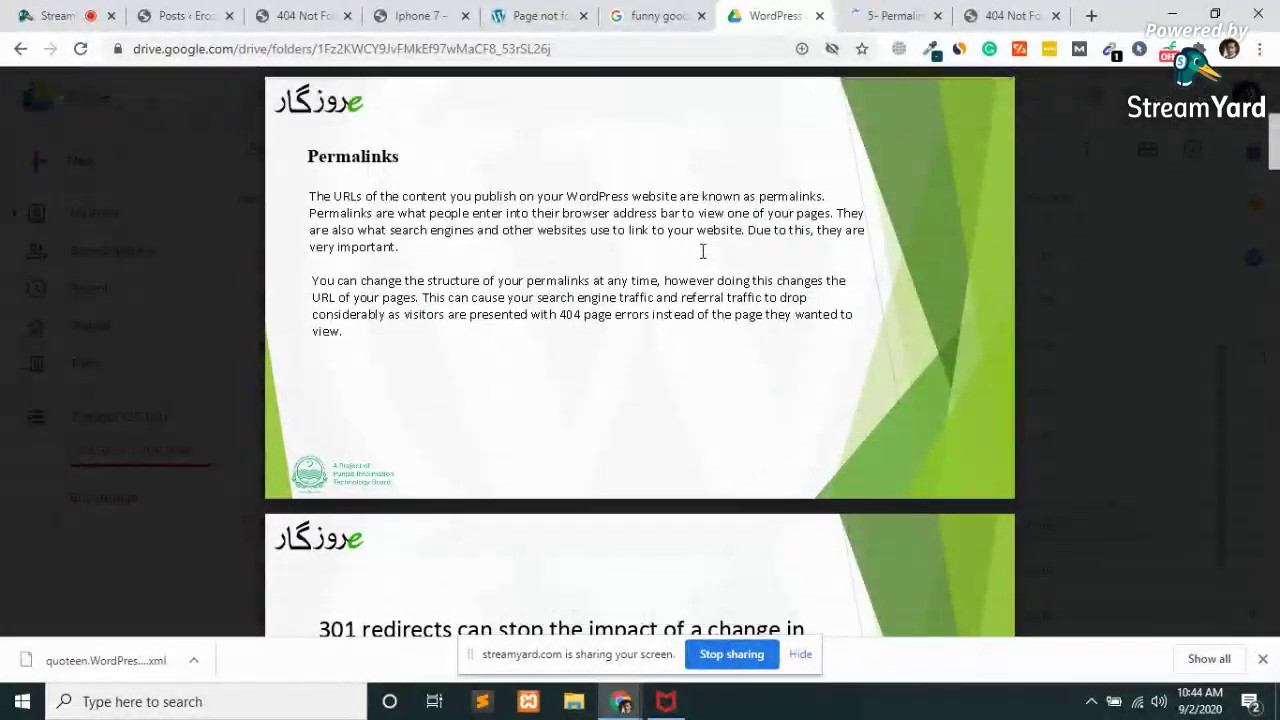
# Load google.com in a new tab and search 'funny good morning quotes'.
pyautogui.click(1089, 13)
pyautogui.write('goog')
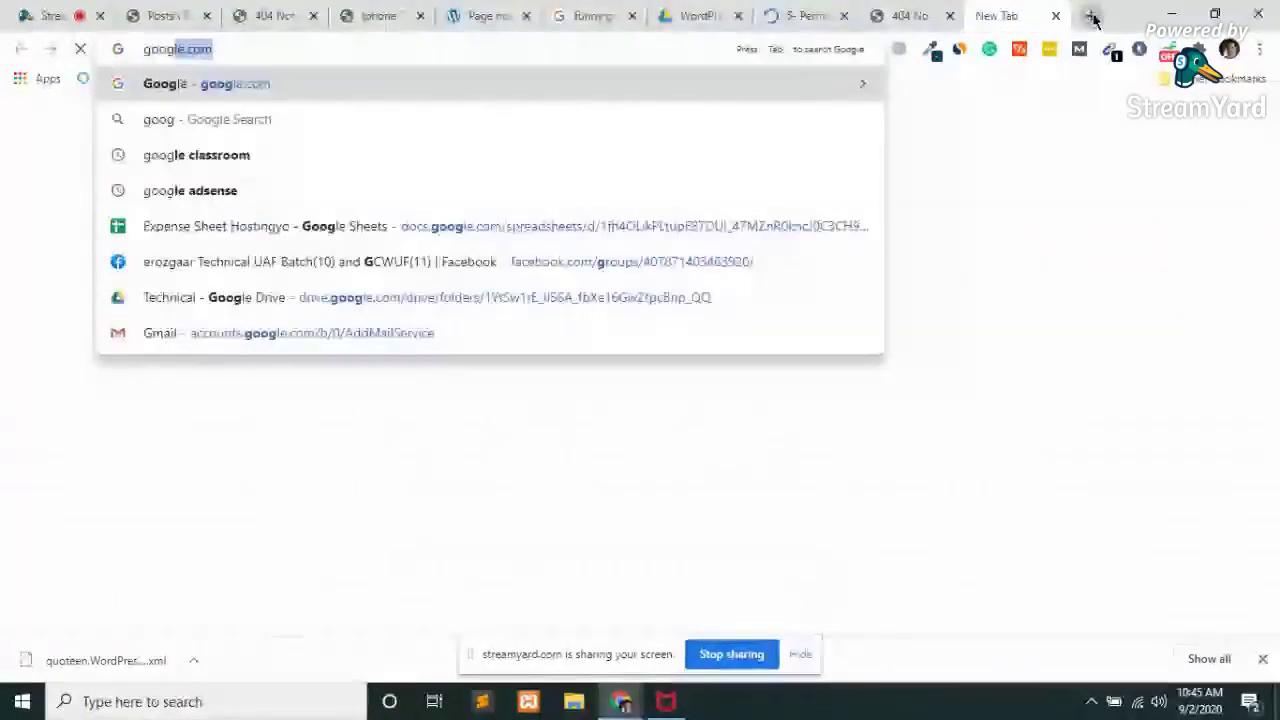
pyautogui.press('Return')
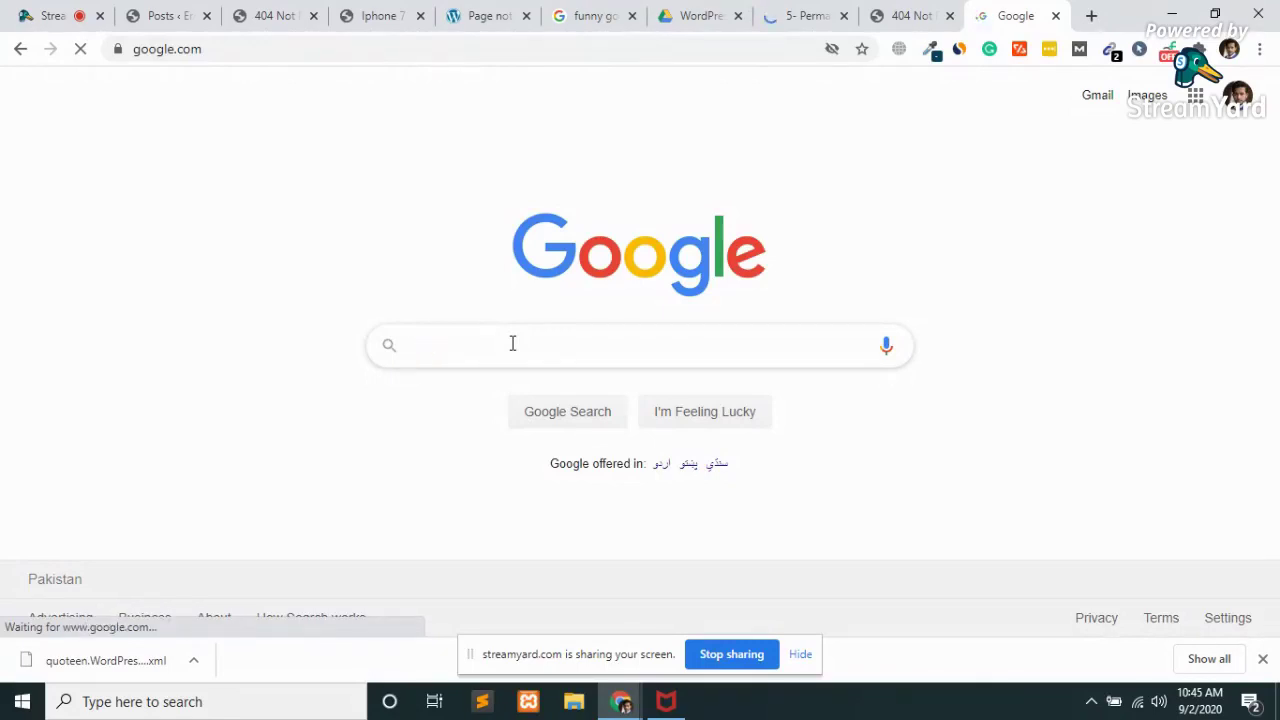
pyautogui.write('funny goo')
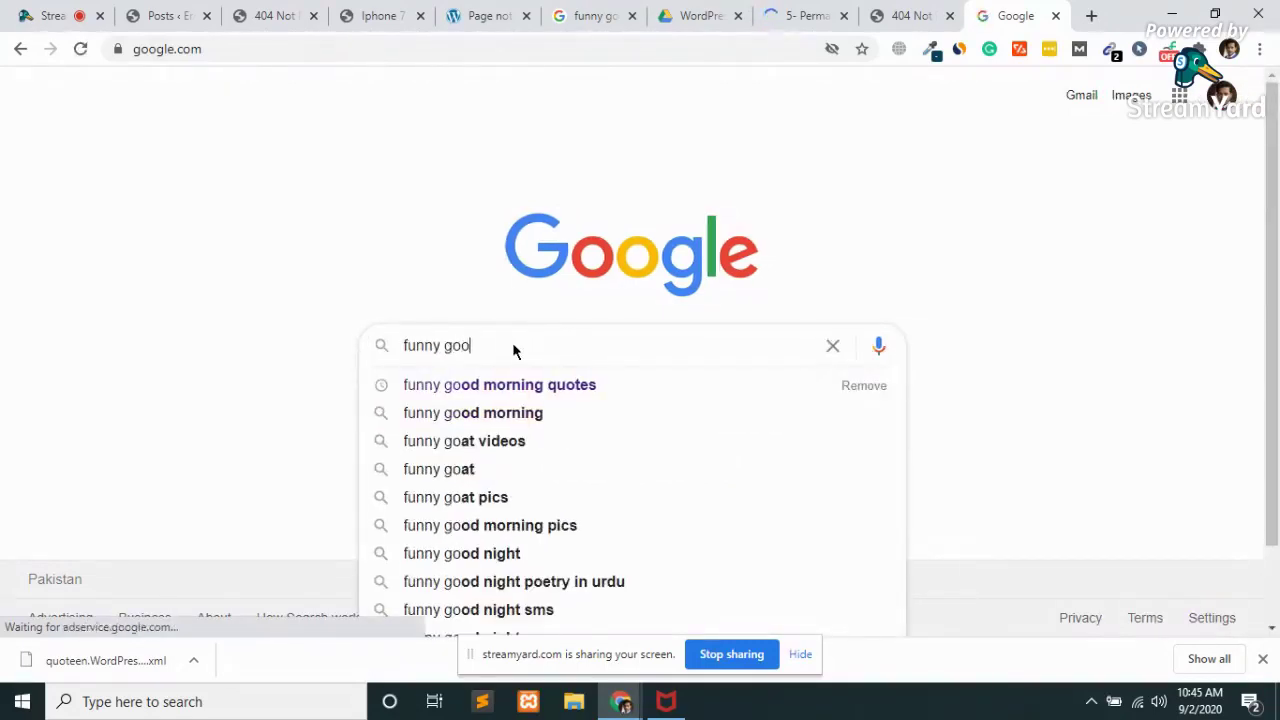
pyautogui.write('d morning')
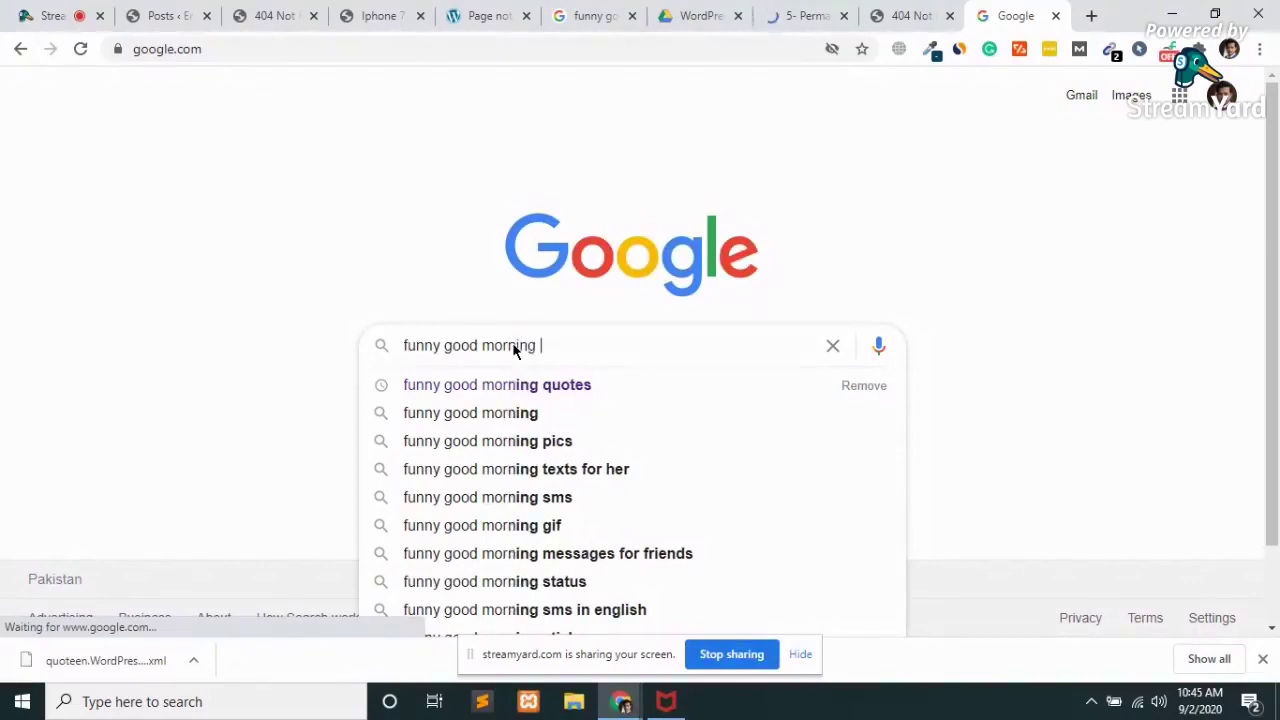
pyautogui.press('Down')
pyautogui.press('Return')
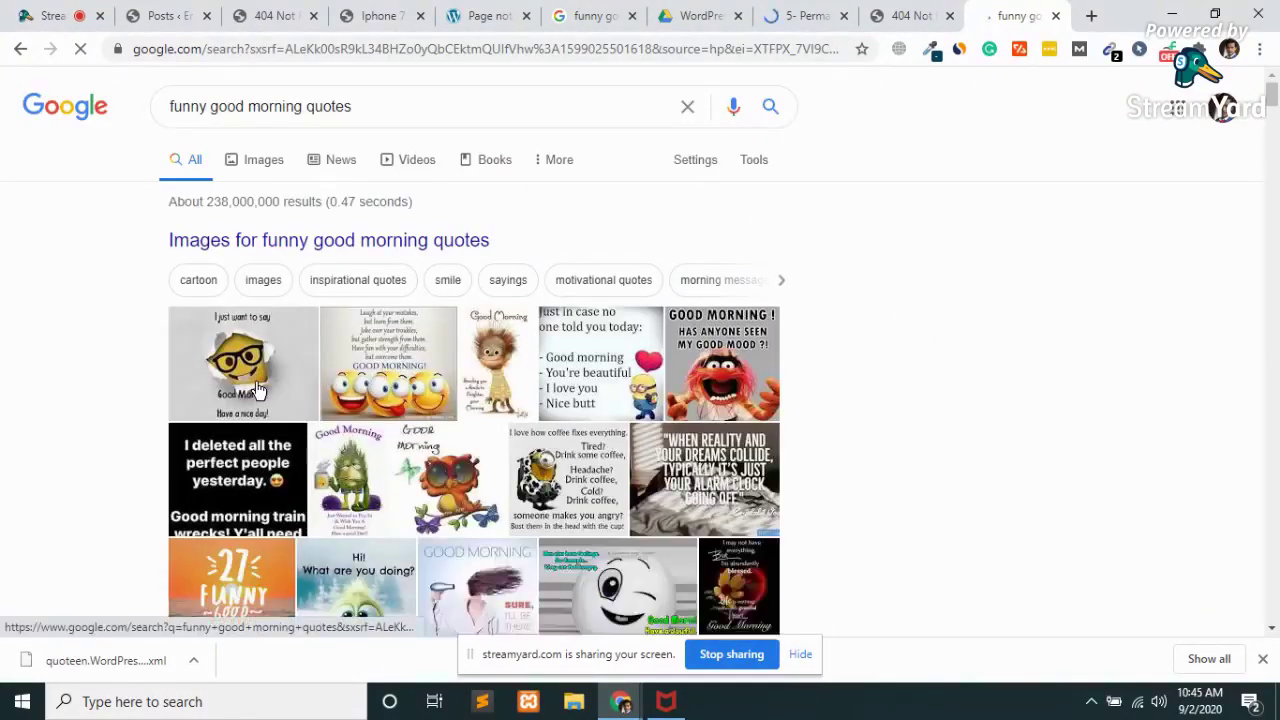
pyautogui.scroll(-5, 255, 385)
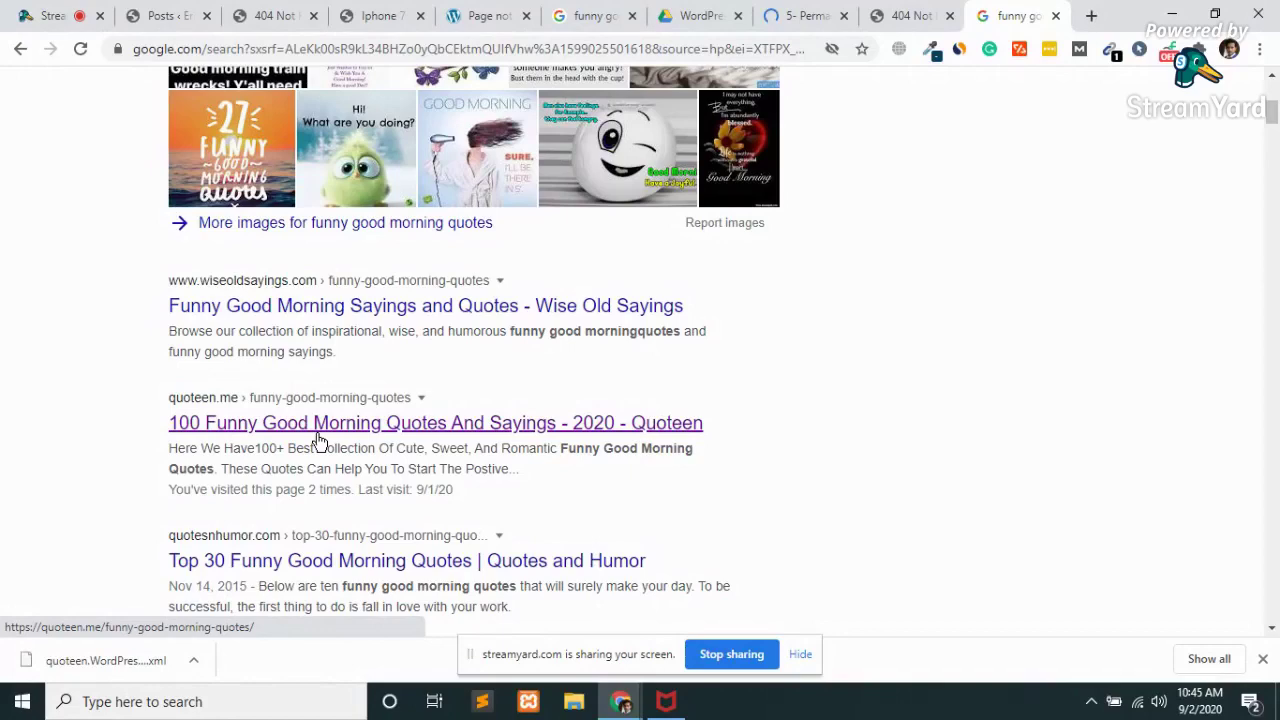
# Glance over the 404 and Slides tabs, then return to the Drive preview of Permalinks.pptx.
pyautogui.click(672, 13)
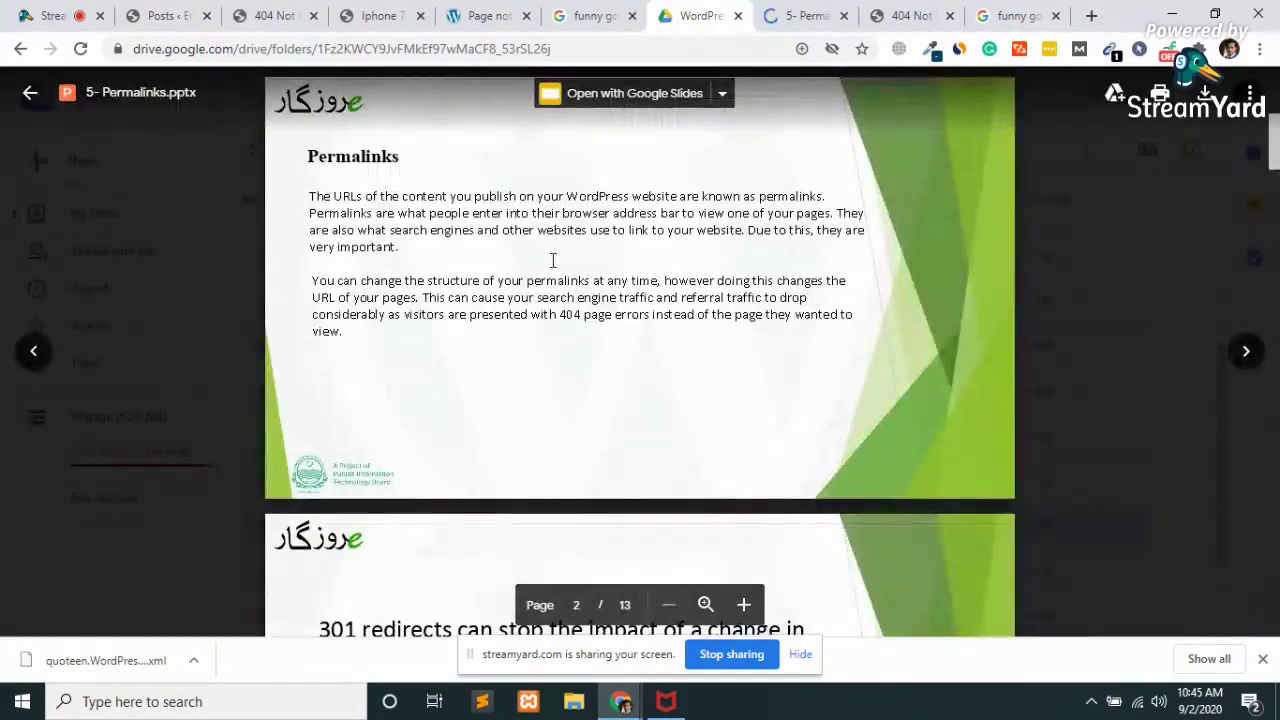
pyautogui.click(894, 10)
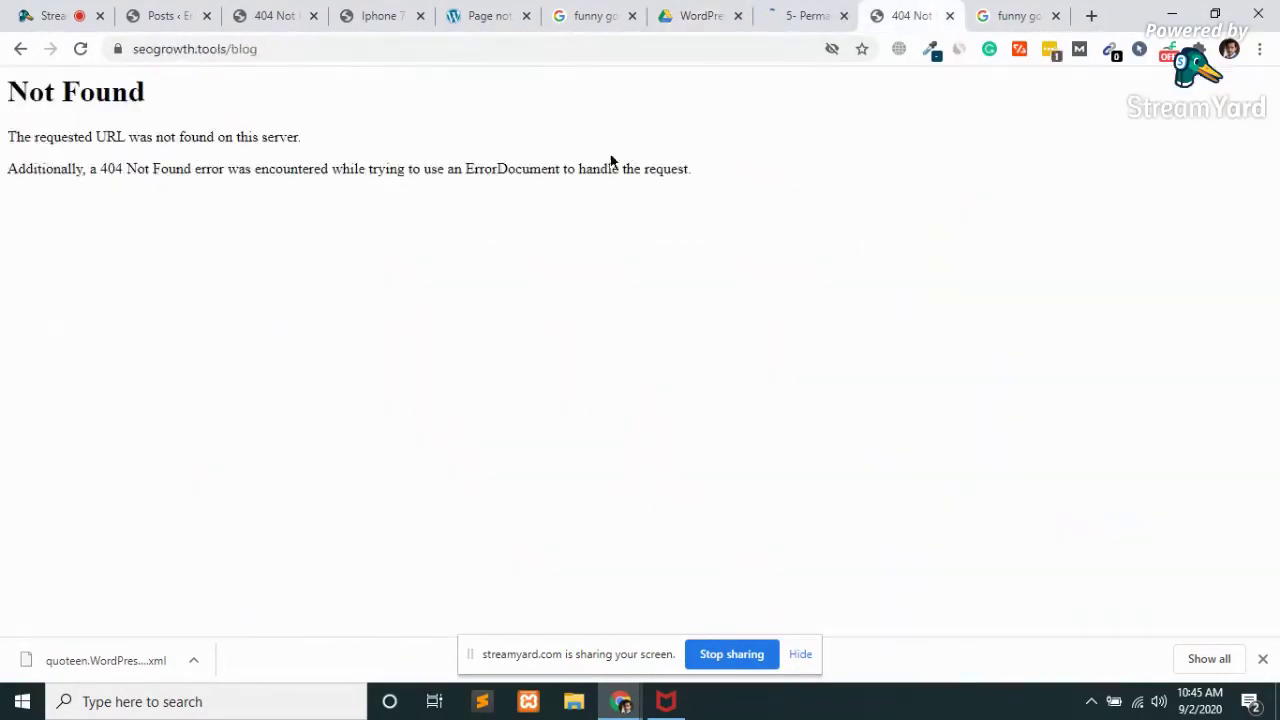
pyautogui.click(762, 14)
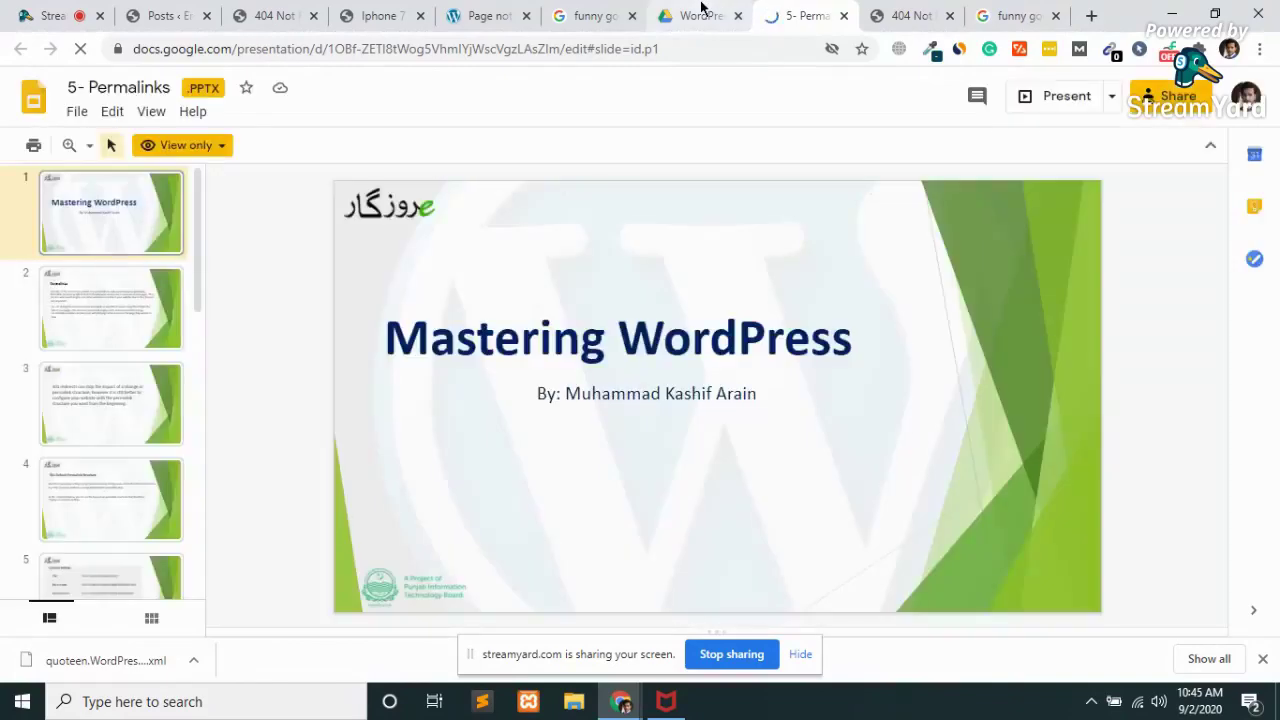
pyautogui.click(702, 12)
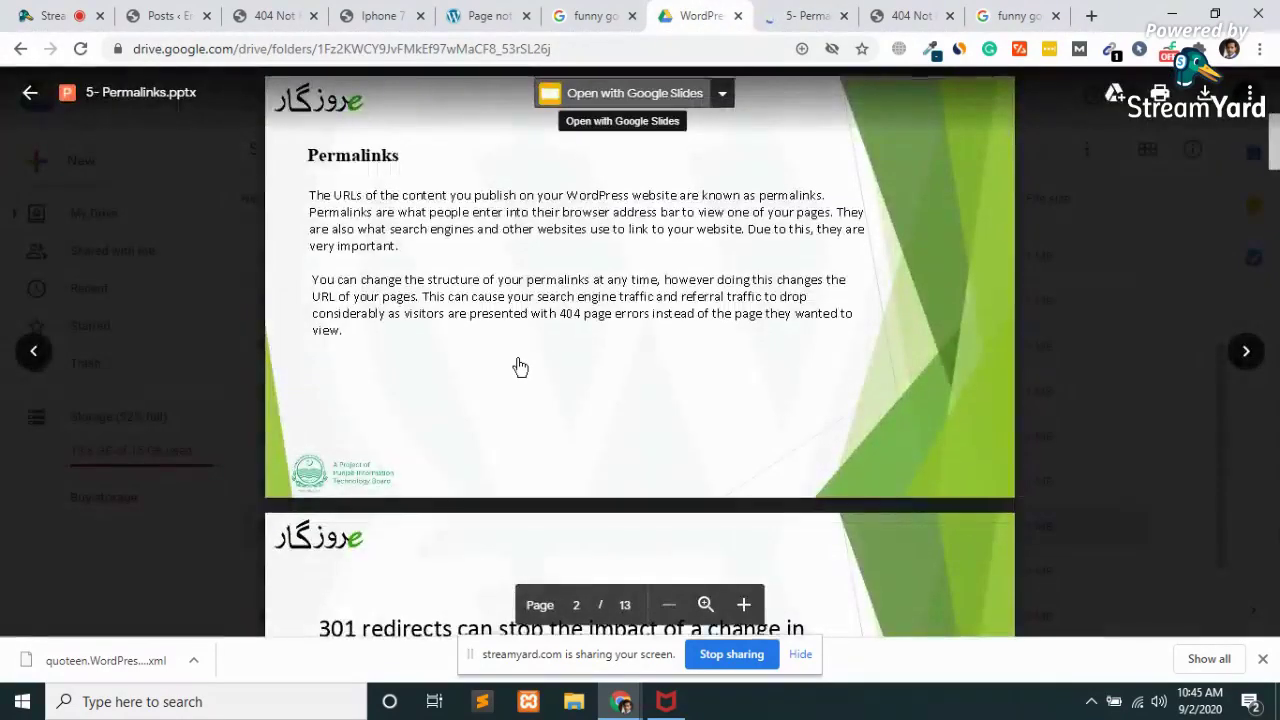
# Scroll the Permalinks deck from slide 3 down to slide 11 of 13, 'Pick One and Stick With It'.
pyautogui.scroll(-3, 518, 366)
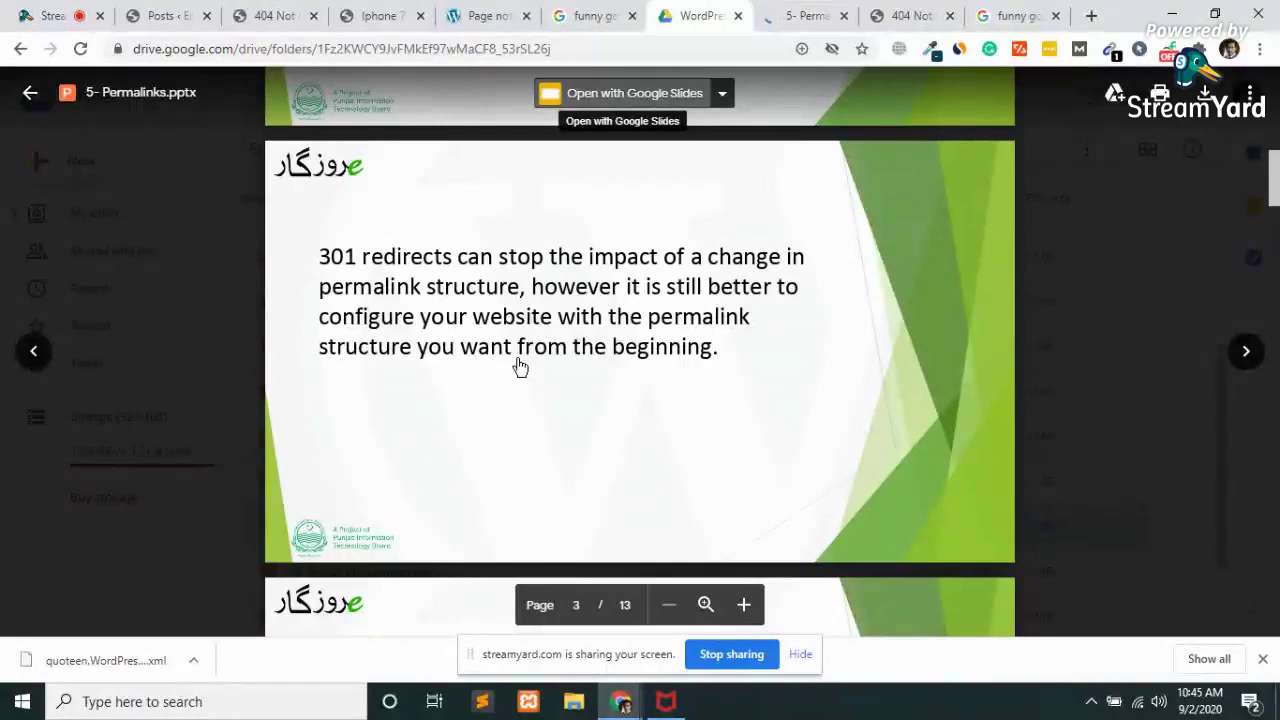
pyautogui.scroll(-4, 518, 366)
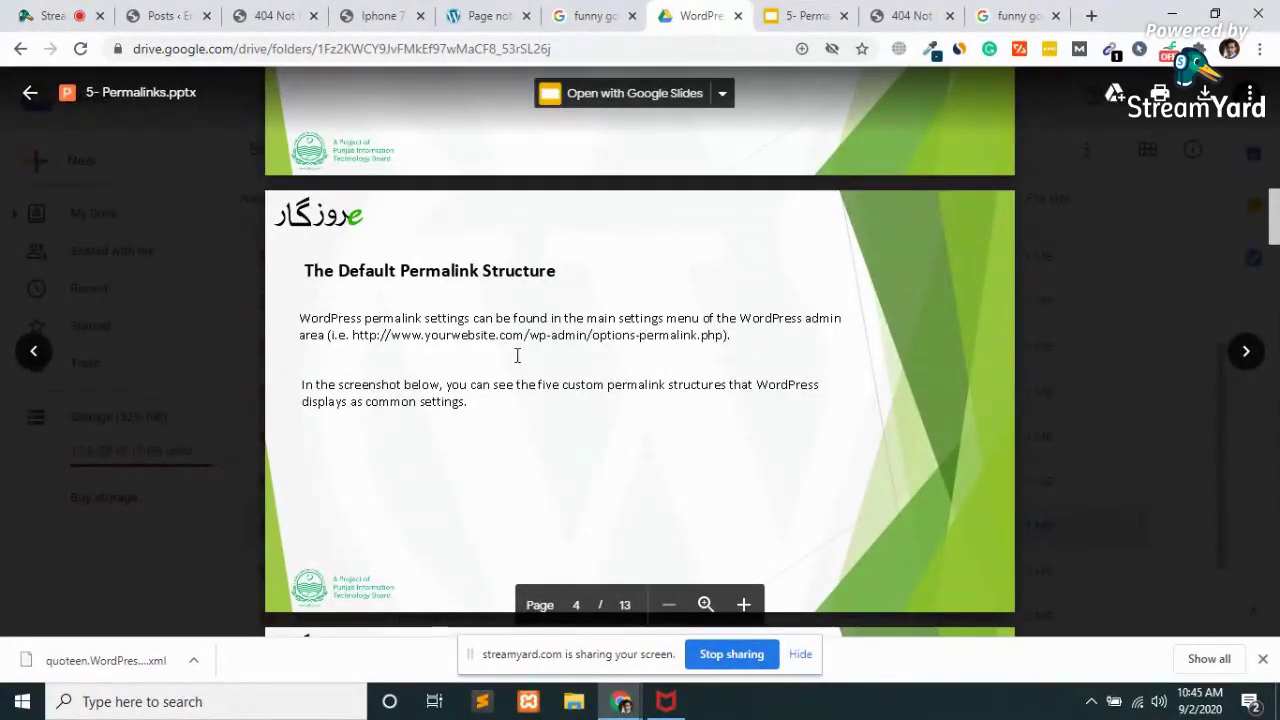
pyautogui.scroll(-1, 518, 360)
pyautogui.scroll(-3, 517, 355)
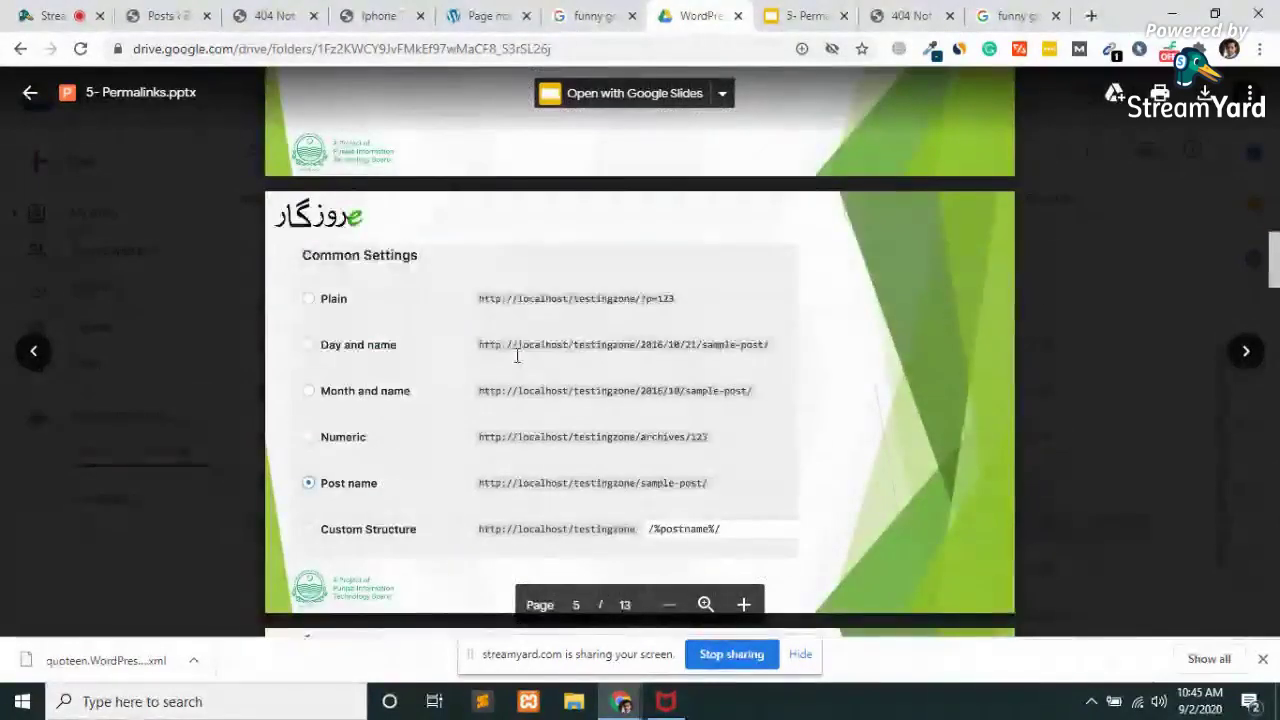
pyautogui.scroll(-3, 517, 355)
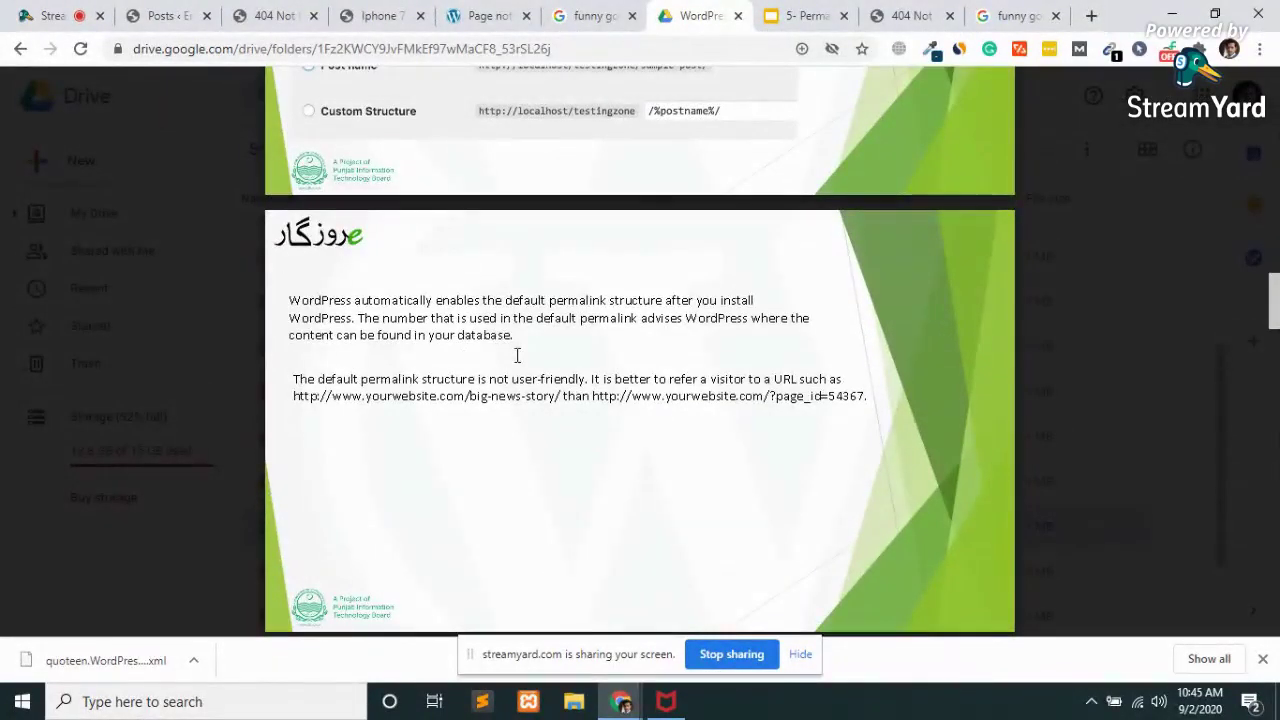
pyautogui.scroll(-3, 517, 355)
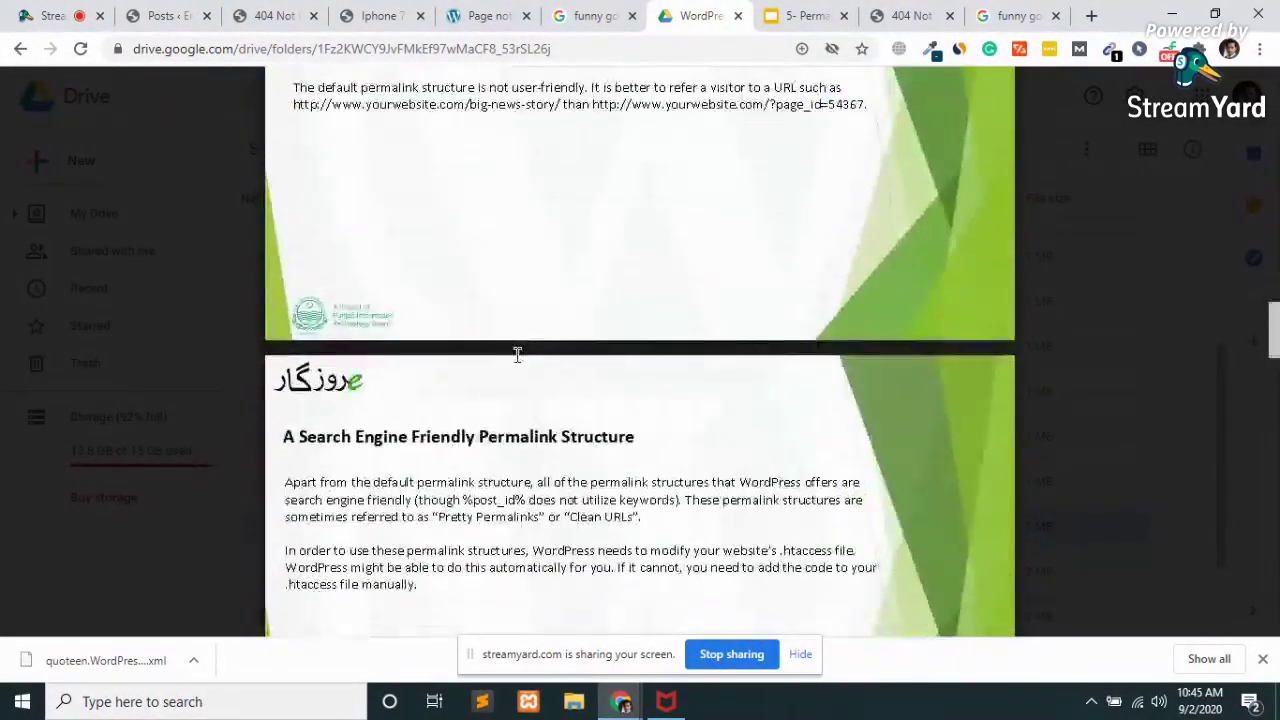
pyautogui.scroll(-3, 517, 355)
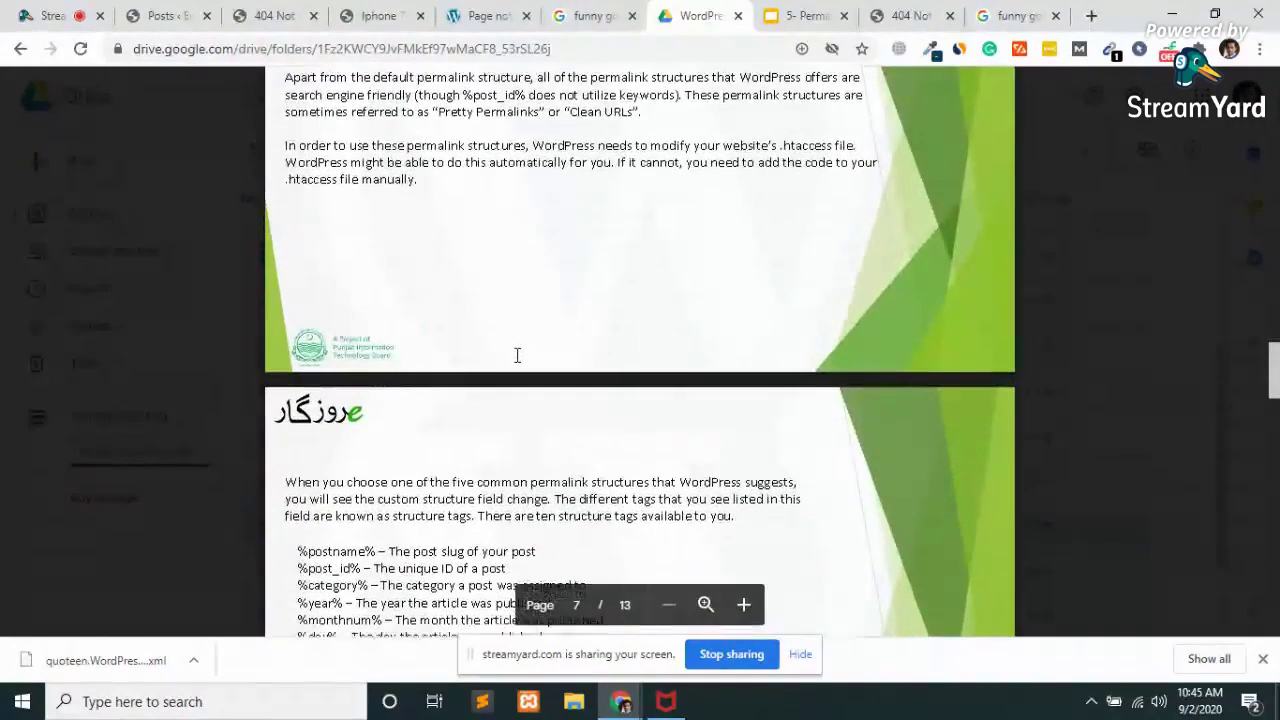
pyautogui.scroll(-3, 517, 355)
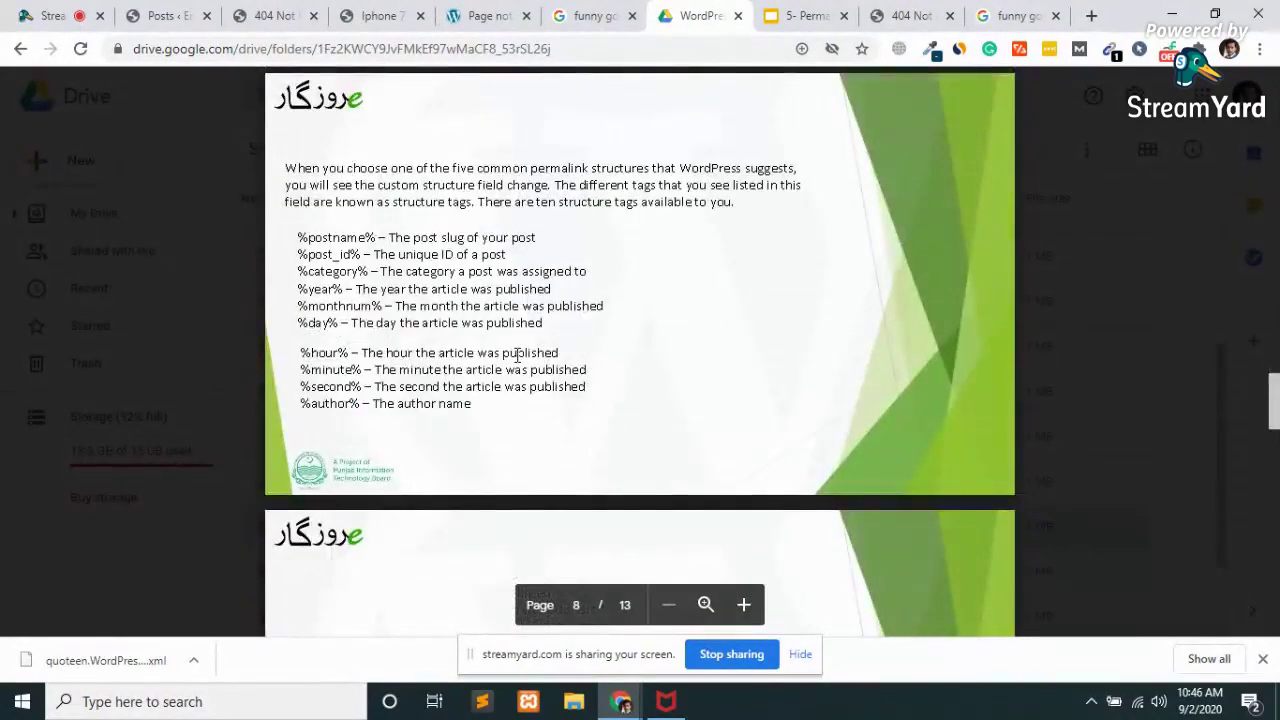
pyautogui.scroll(-3, 517, 355)
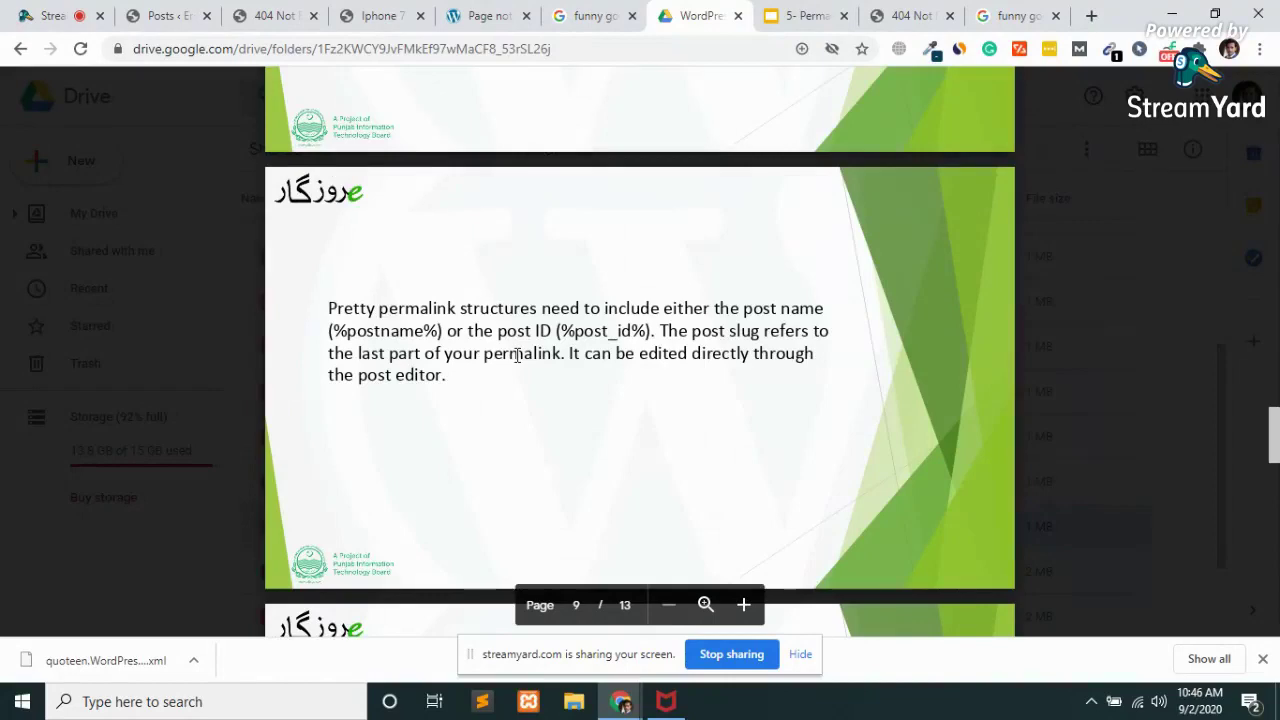
pyautogui.scroll(-1, 517, 355)
pyautogui.scroll(-3, 517, 355)
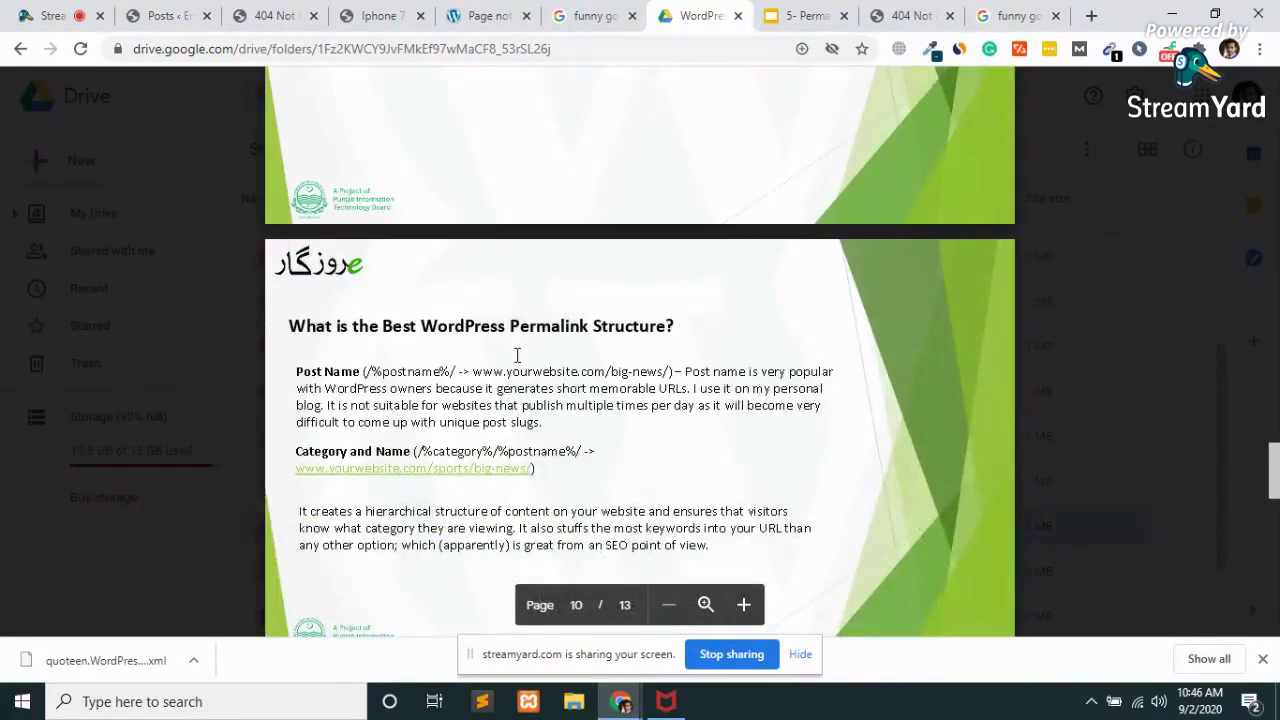
pyautogui.scroll(-2, 517, 355)
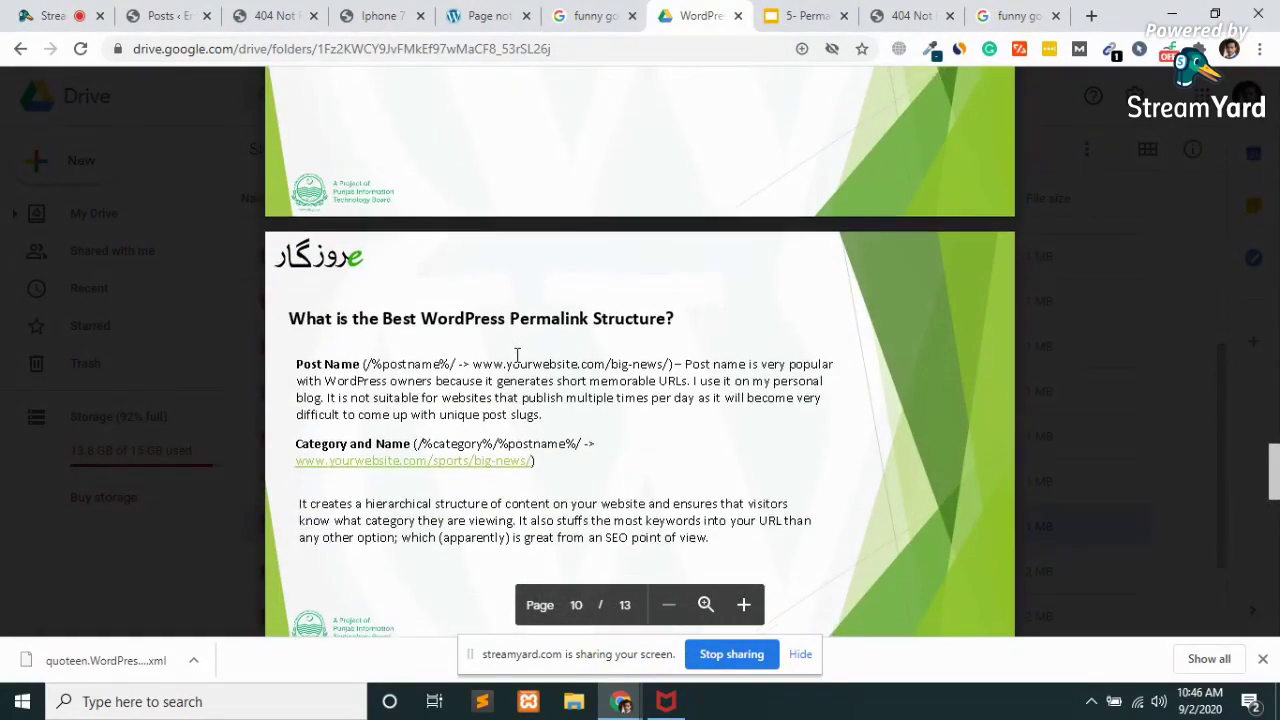
pyautogui.scroll(-2, 517, 355)
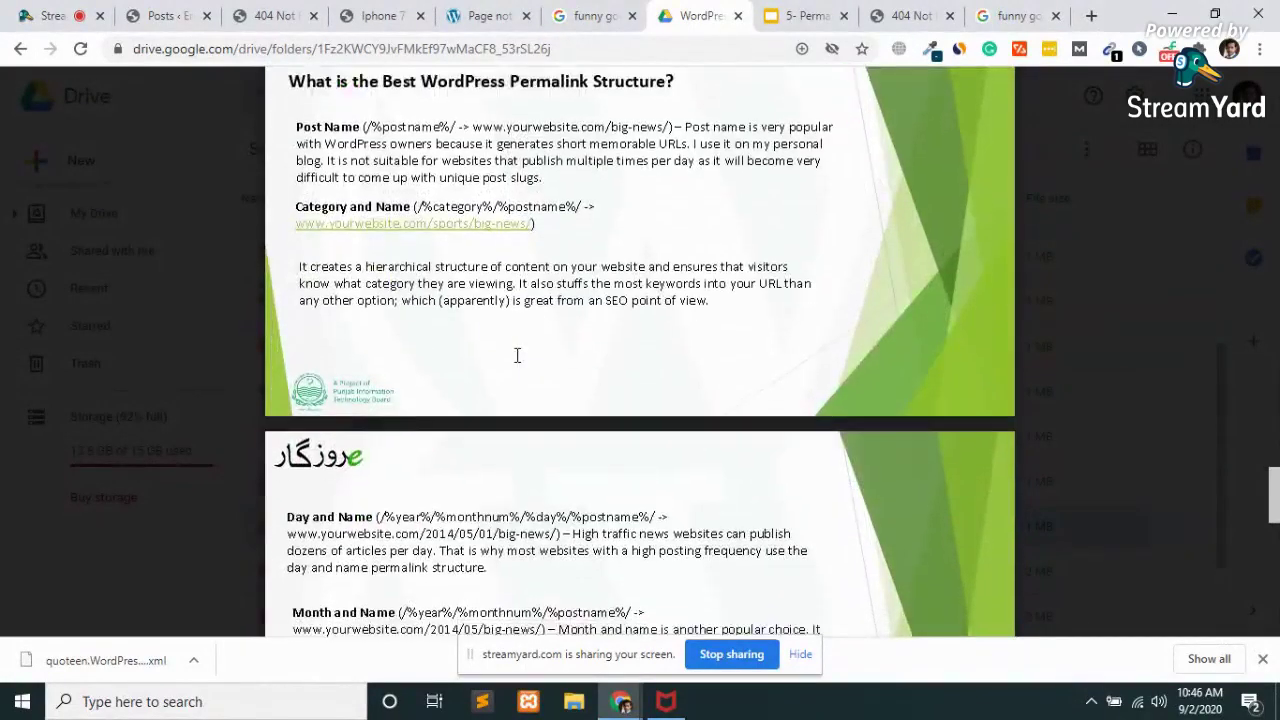
pyautogui.scroll(-3, 517, 355)
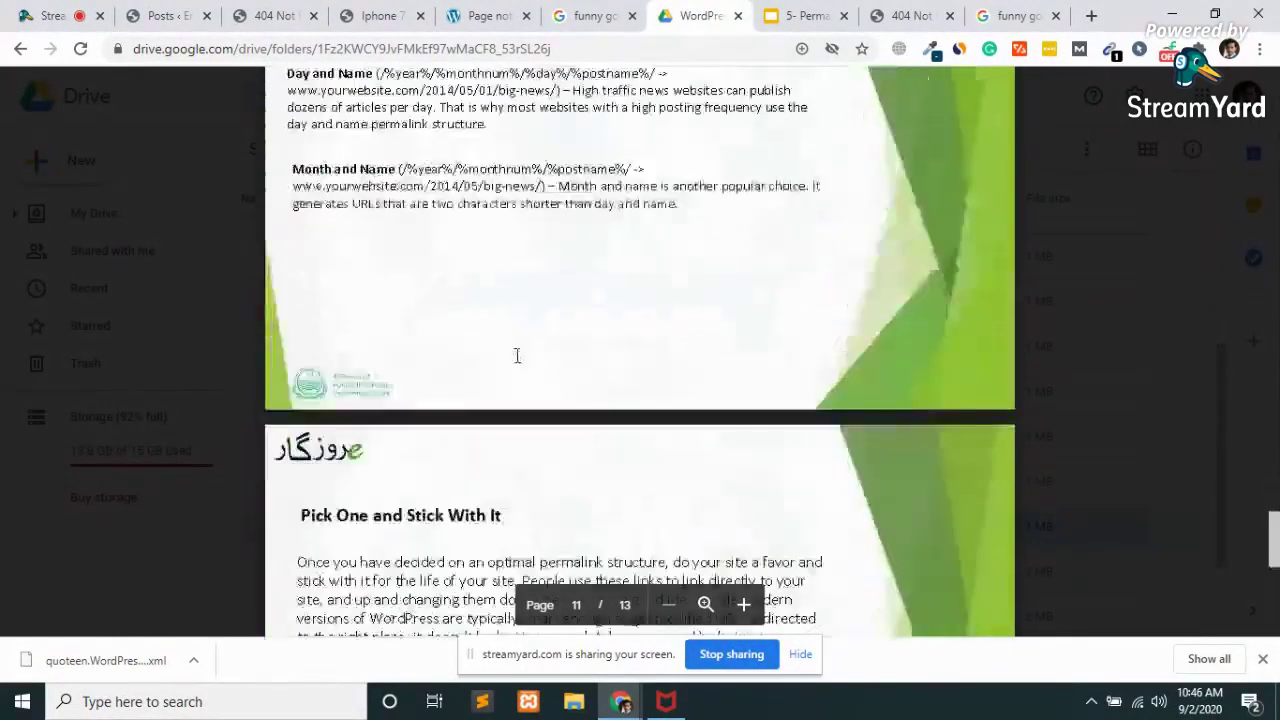
# Recheck the Slides deck and the /blog Not Found page, then resume the Drive preview.
pyautogui.scroll(-2, 517, 355)
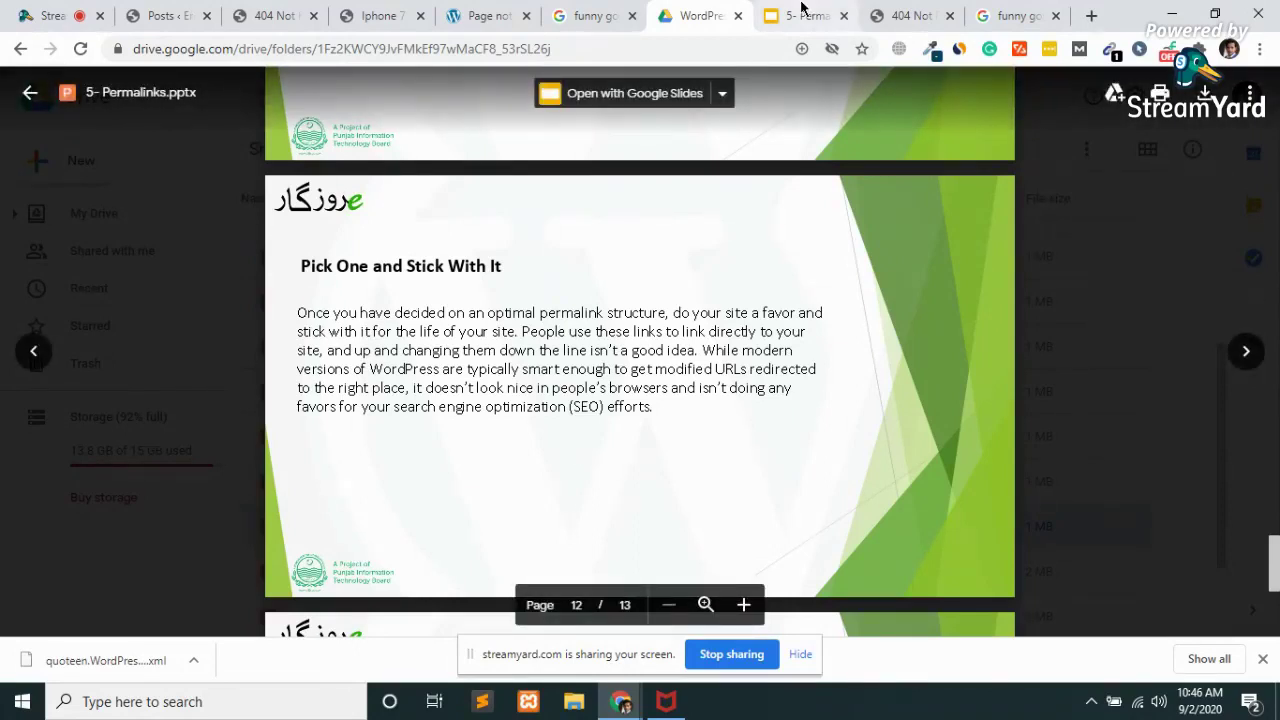
pyautogui.click(801, 12)
pyautogui.click(905, 15)
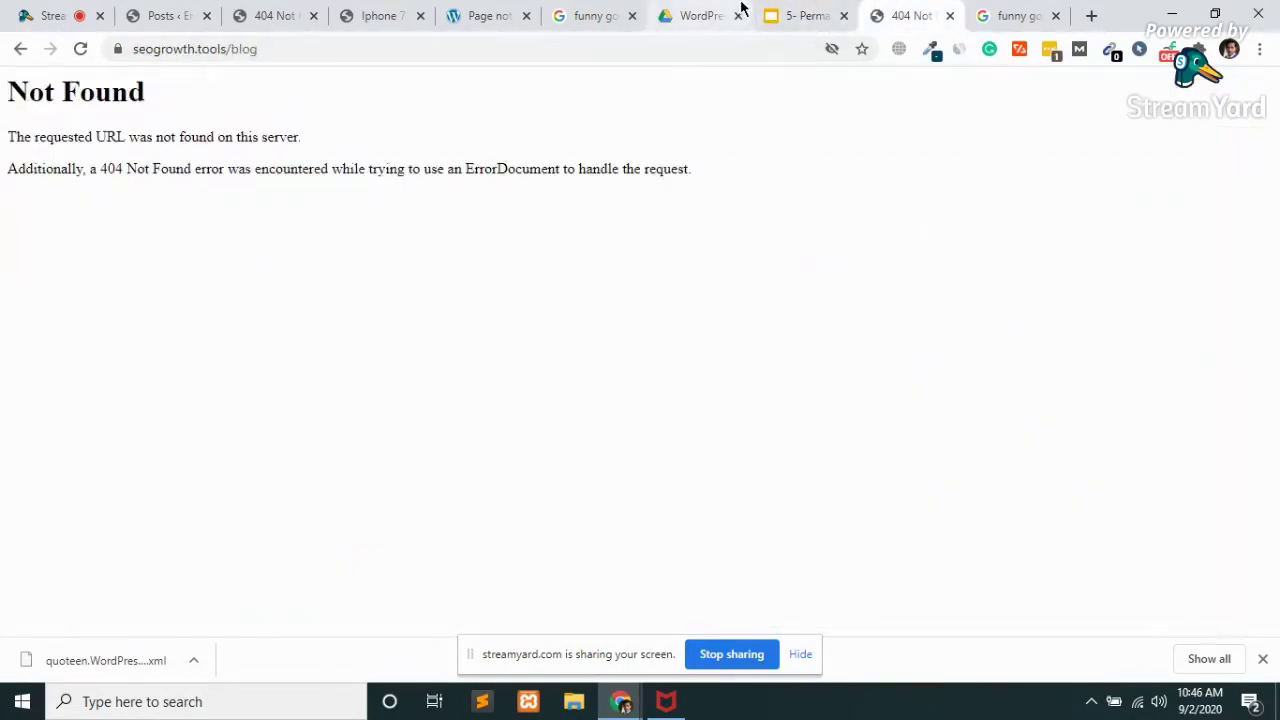
pyautogui.click(690, 14)
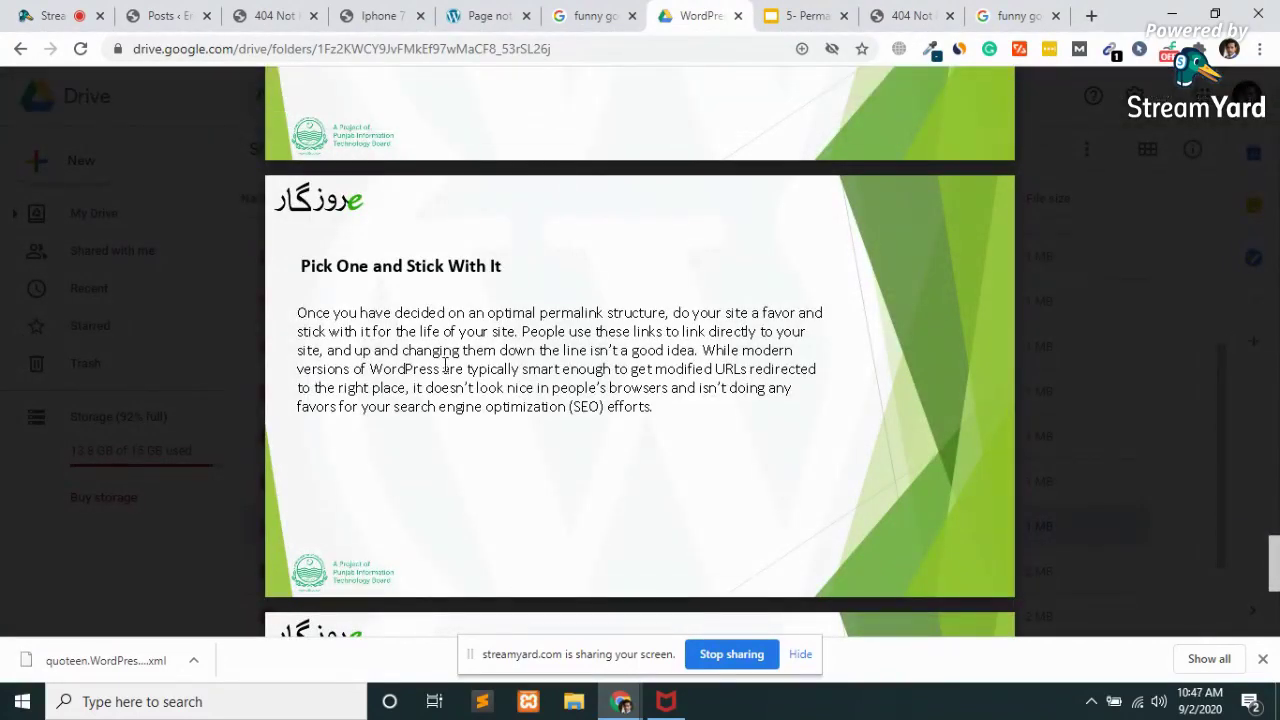
pyautogui.scroll(-4, 445, 365)
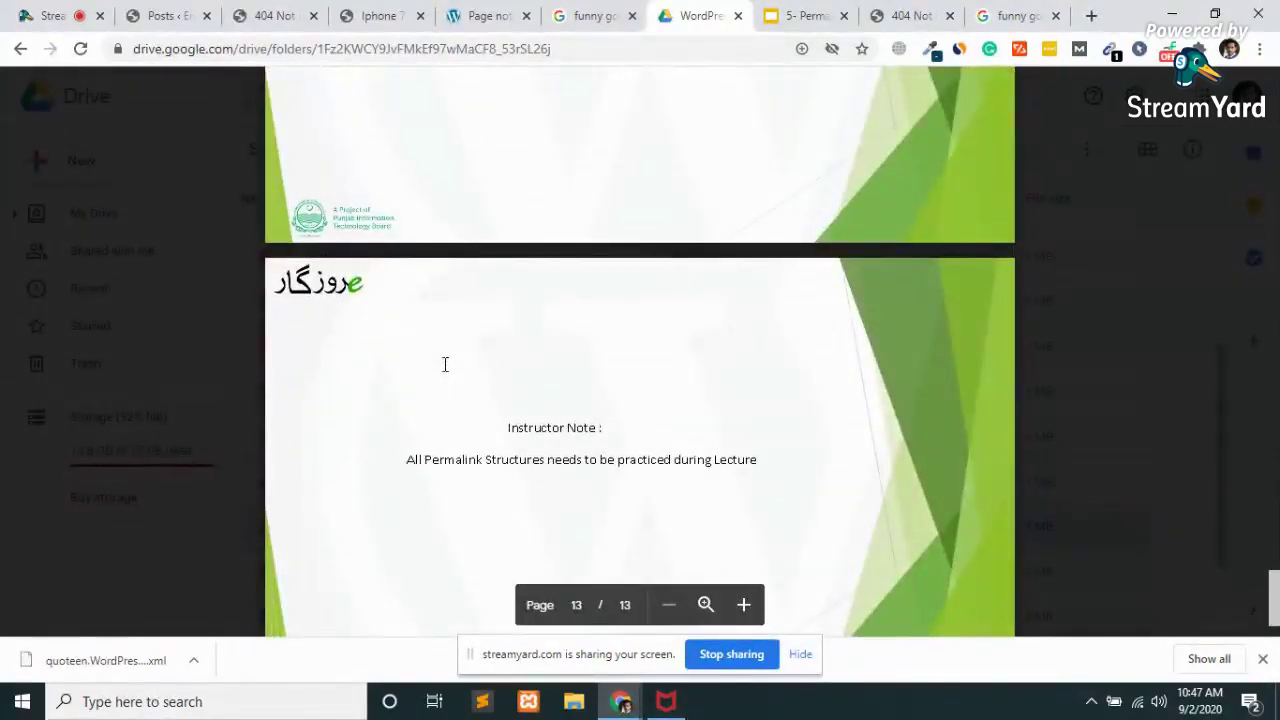
pyautogui.scroll(-1, 445, 365)
# Scroll the Permalinks preview back up to slide 1 and close it to the file list.
pyautogui.scroll(5, 445, 365)
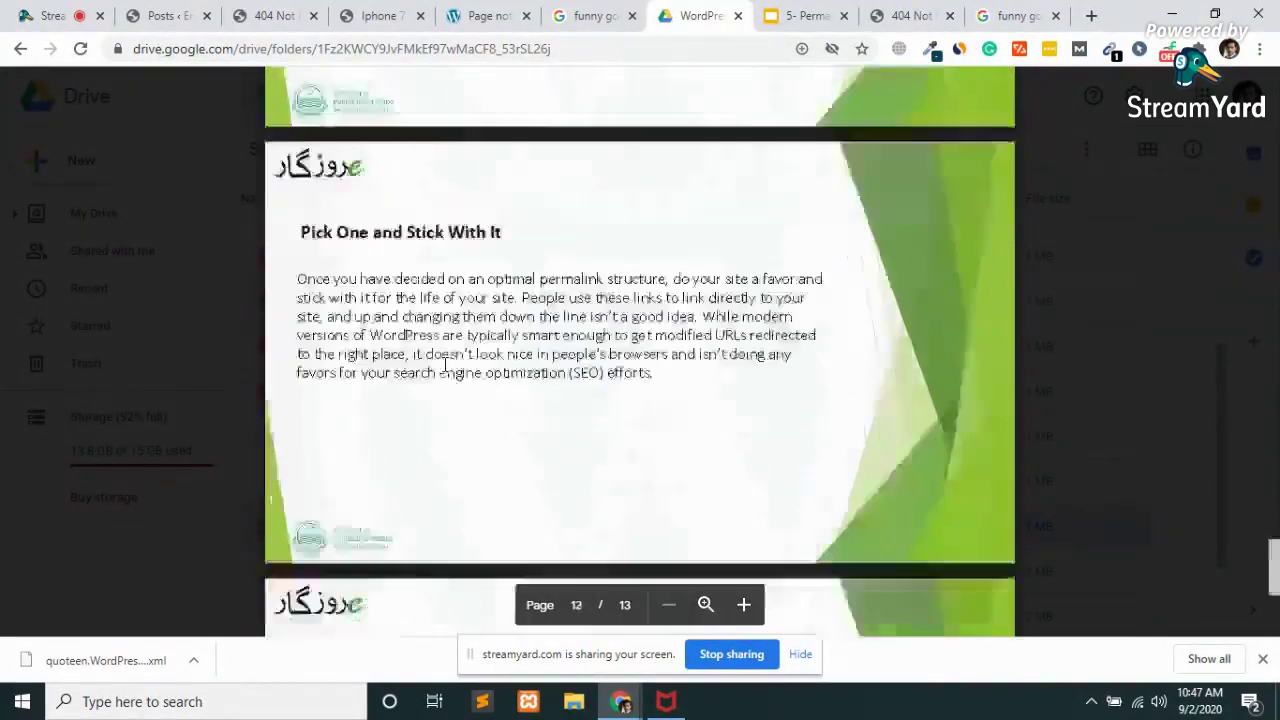
pyautogui.scroll(5, 445, 365)
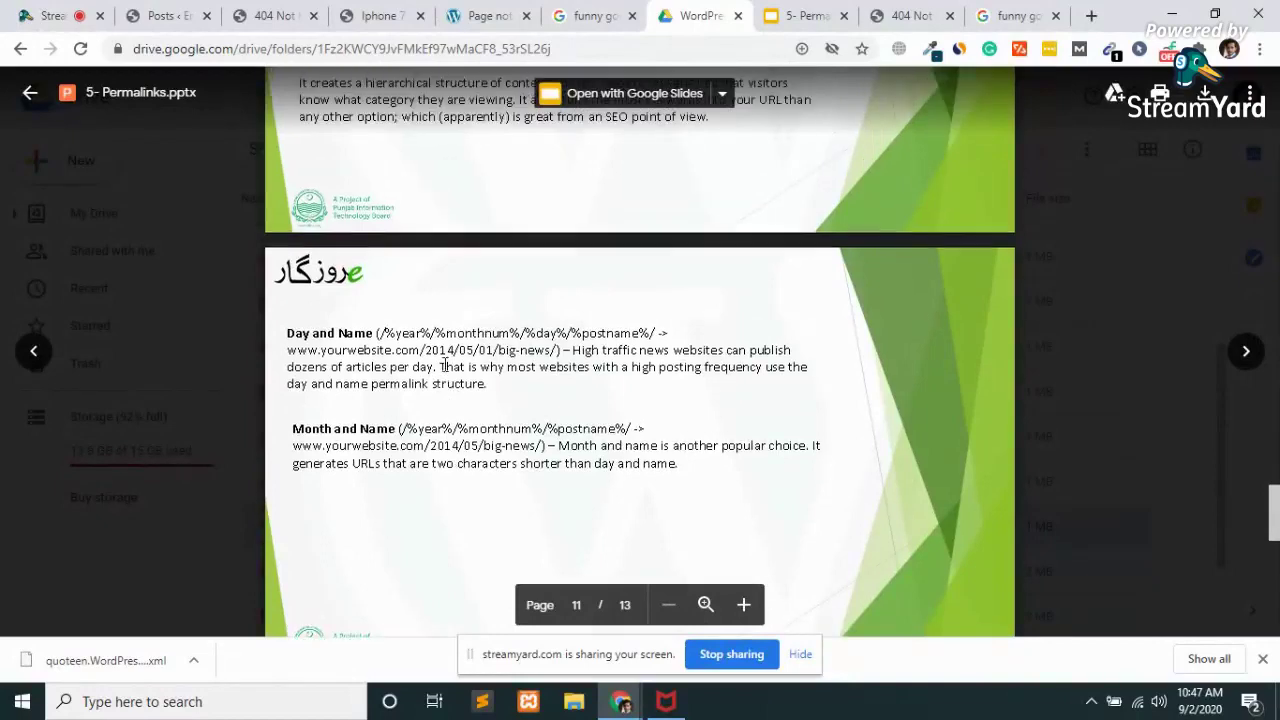
pyautogui.scroll(5, 445, 365)
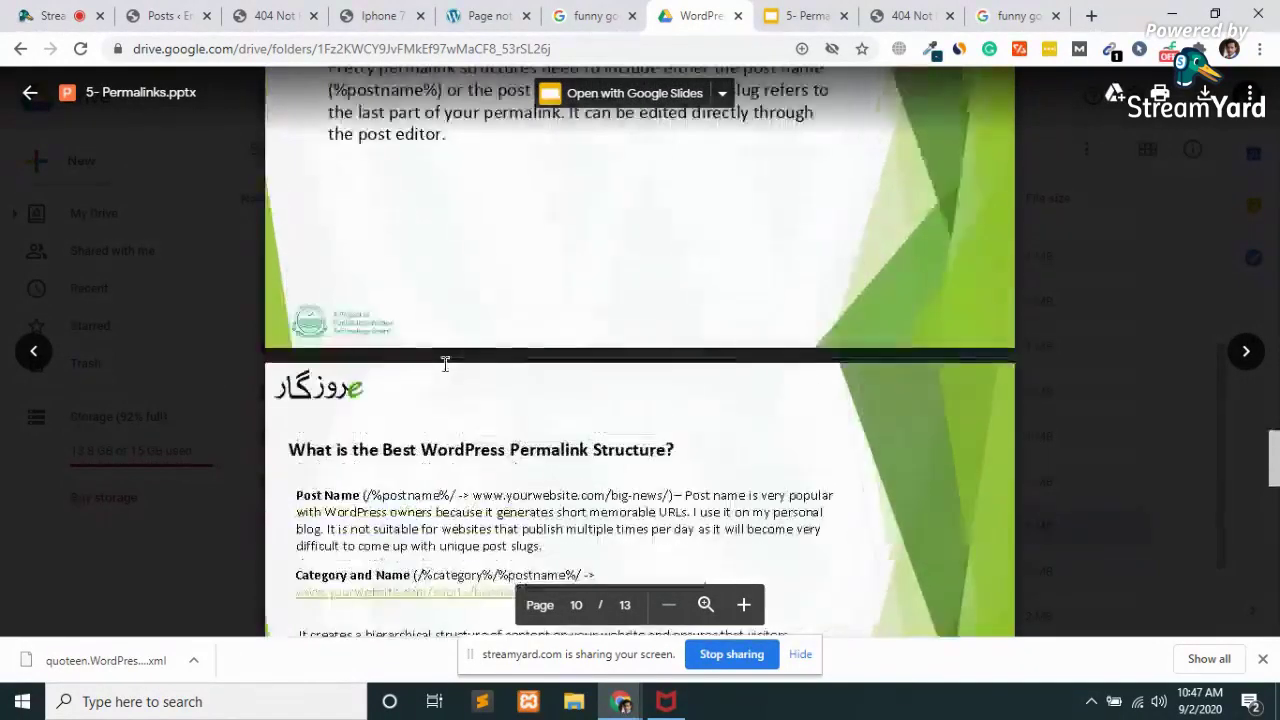
pyautogui.scroll(7, 445, 365)
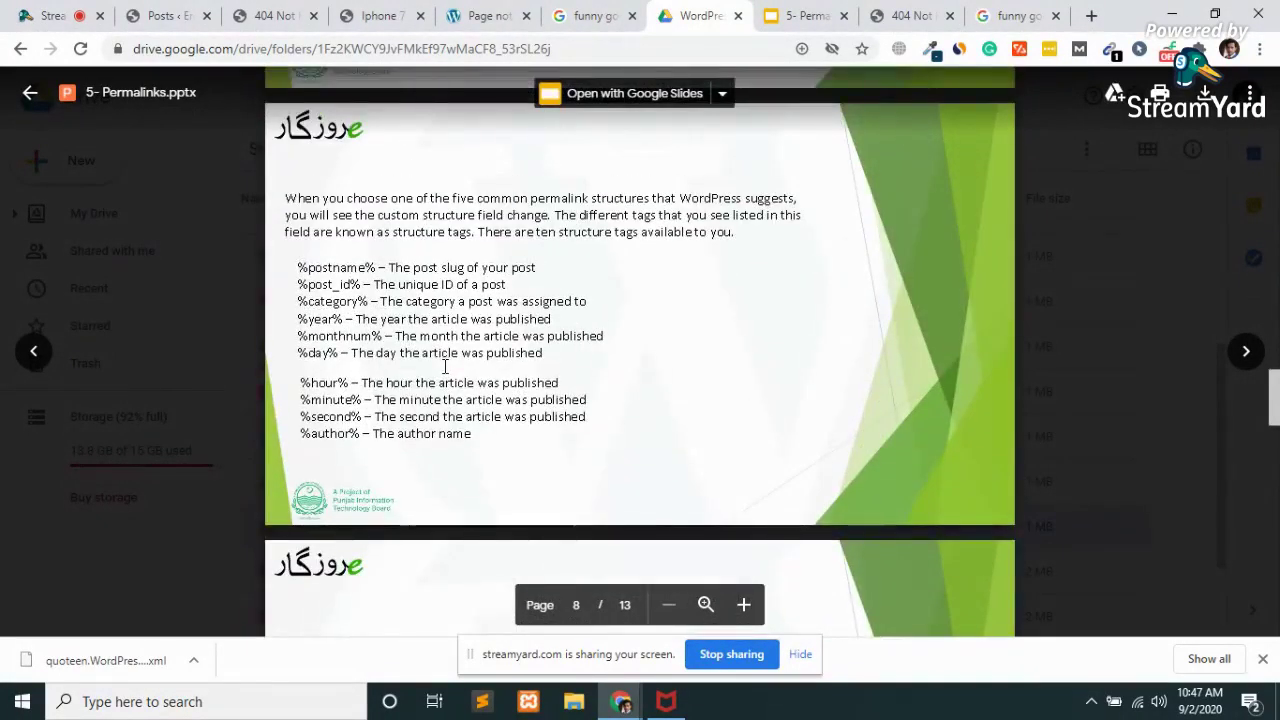
pyautogui.scroll(4, 445, 366)
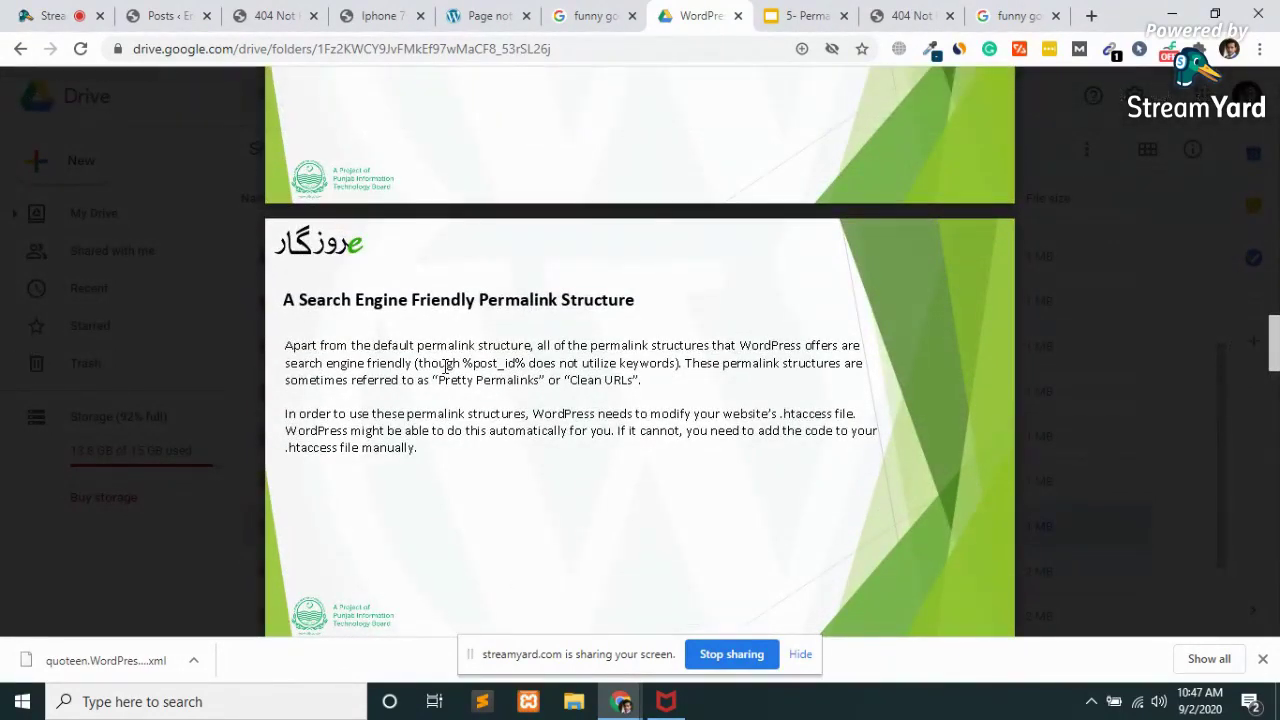
pyautogui.scroll(3, 446, 366)
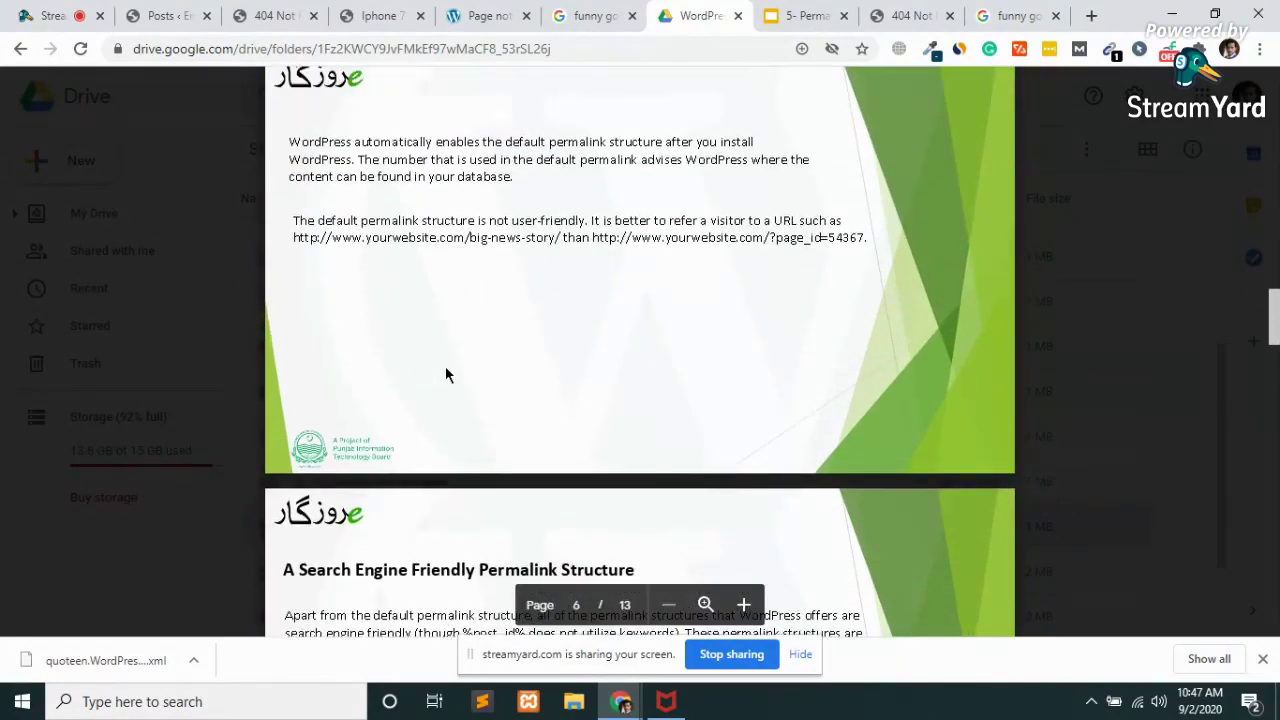
pyautogui.scroll(3, 446, 368)
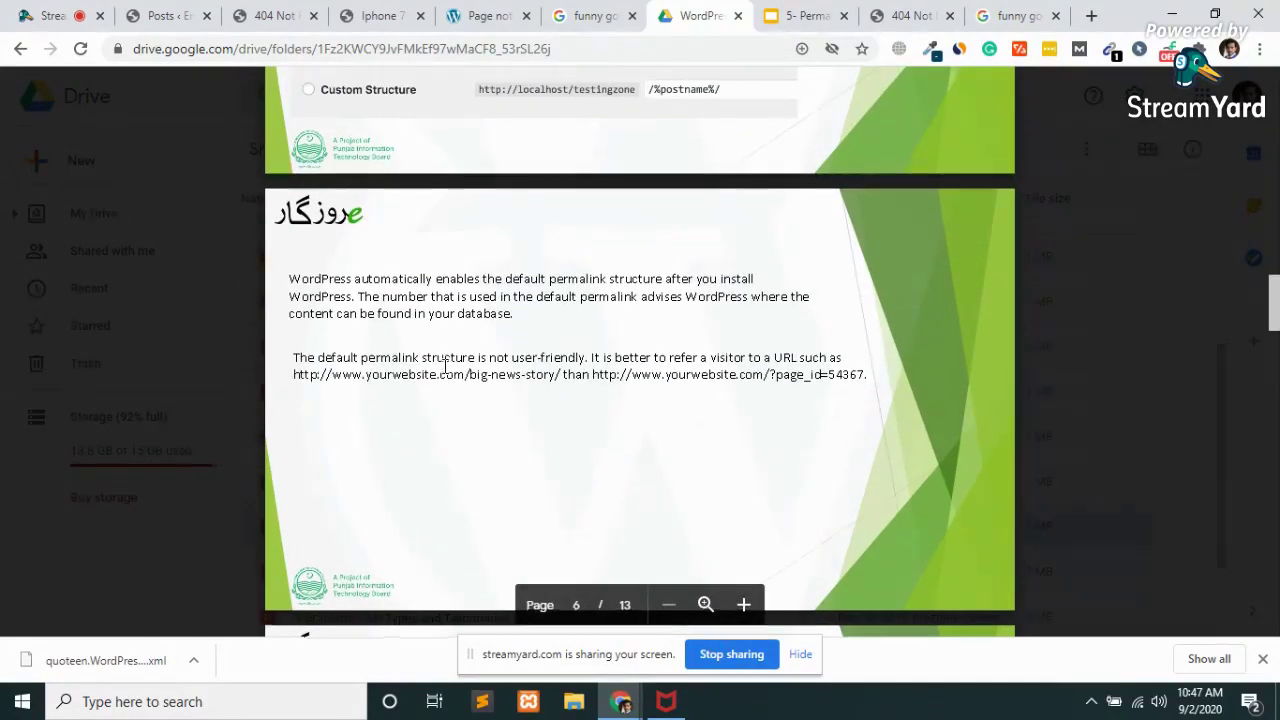
pyautogui.scroll(3, 446, 366)
pyautogui.scroll(2, 446, 368)
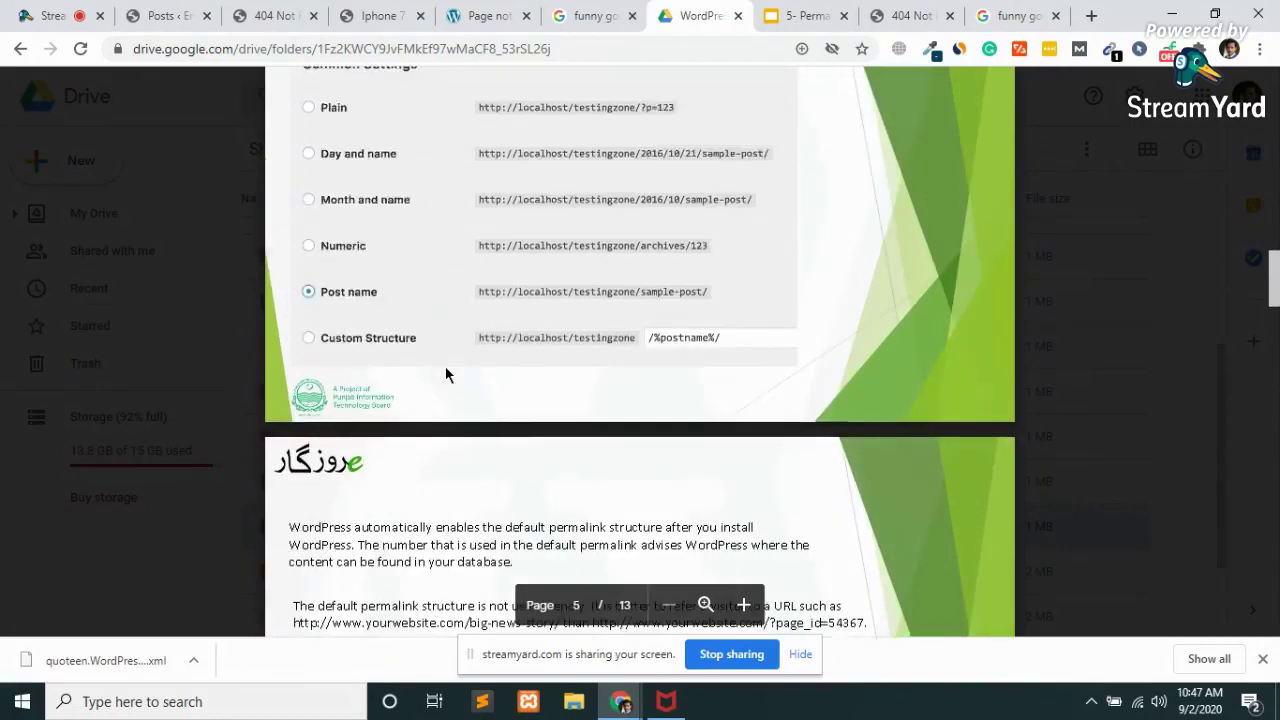
pyautogui.scroll(2, 445, 366)
pyautogui.scroll(4, 445, 366)
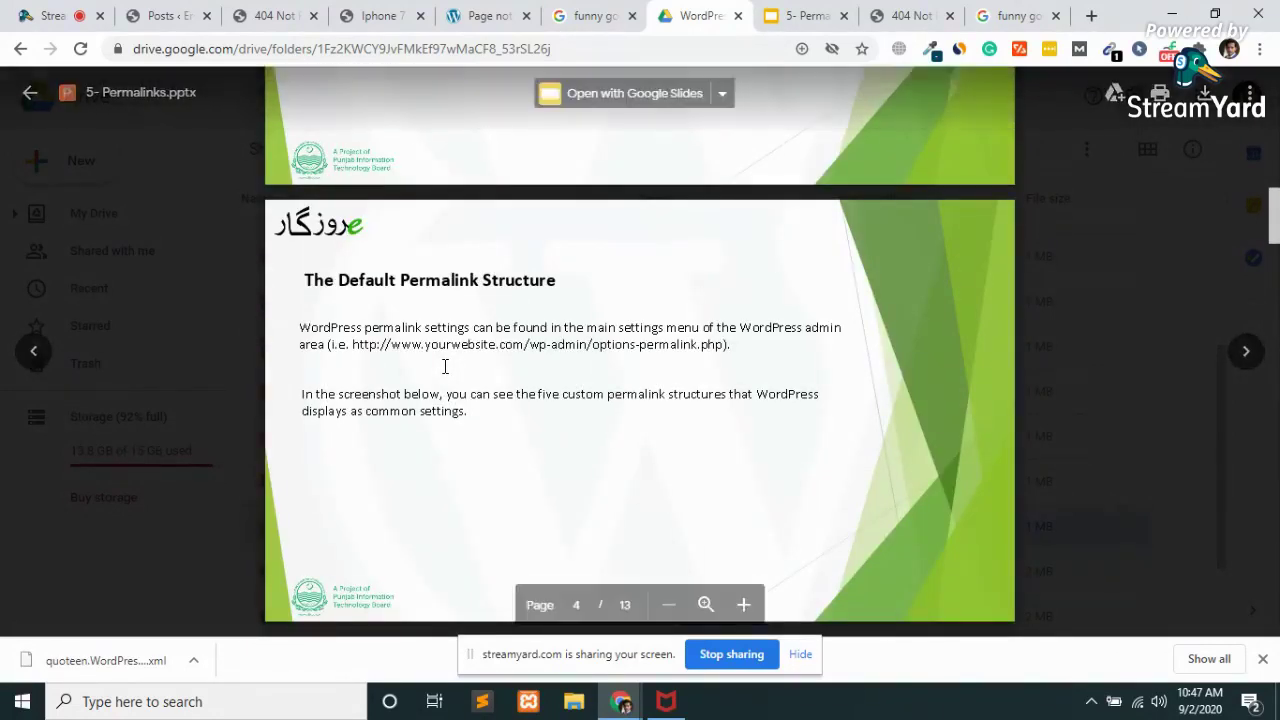
pyautogui.scroll(5, 445, 366)
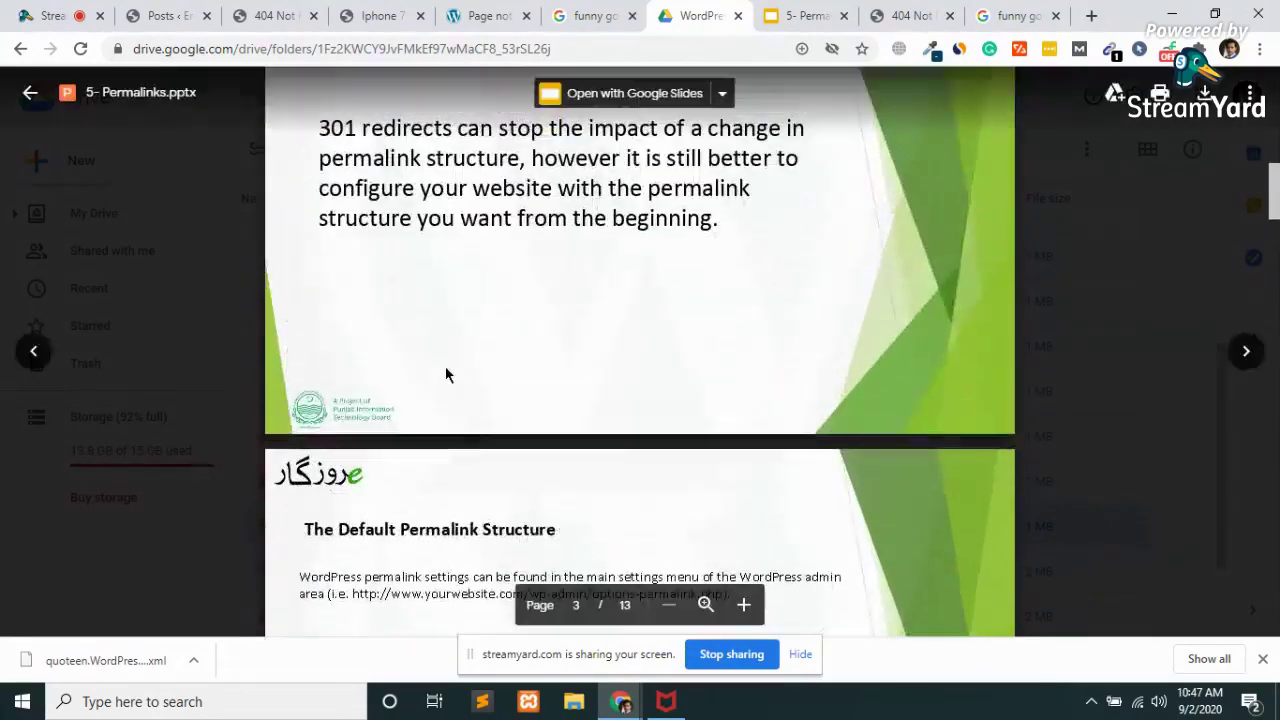
pyautogui.scroll(4, 446, 369)
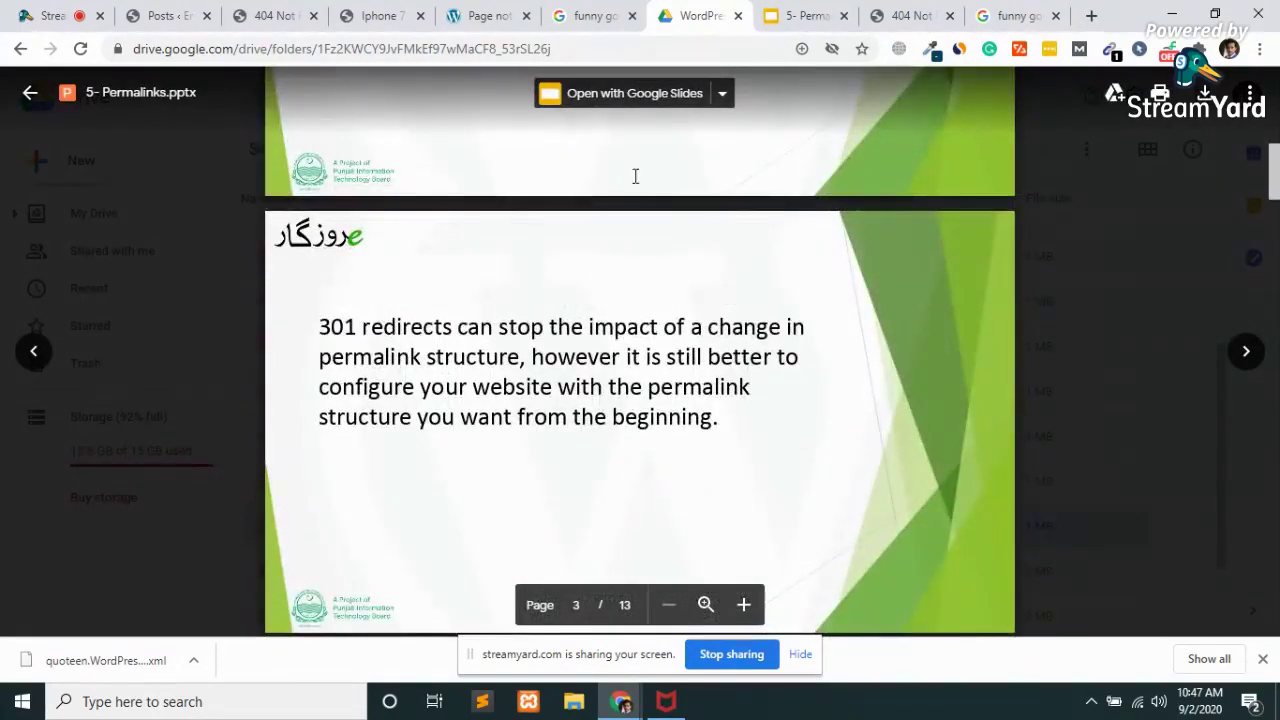
pyautogui.scroll(10, 504, 381)
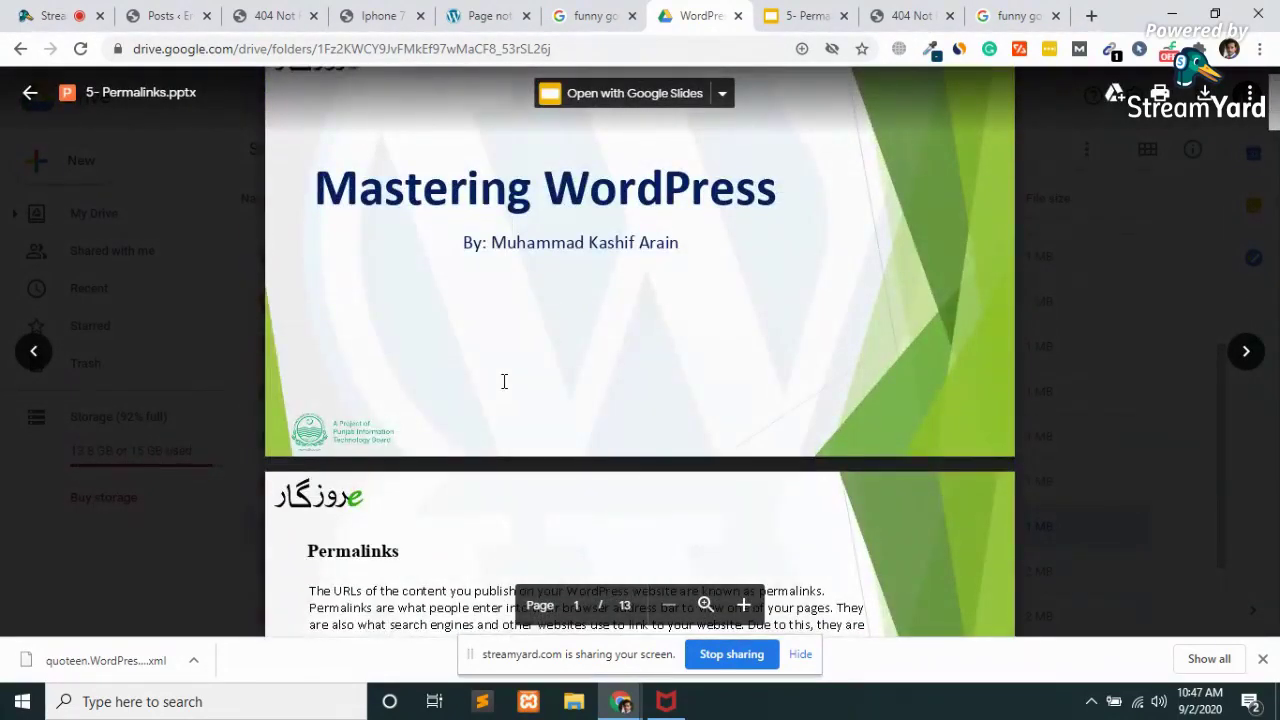
pyautogui.press('Escape')
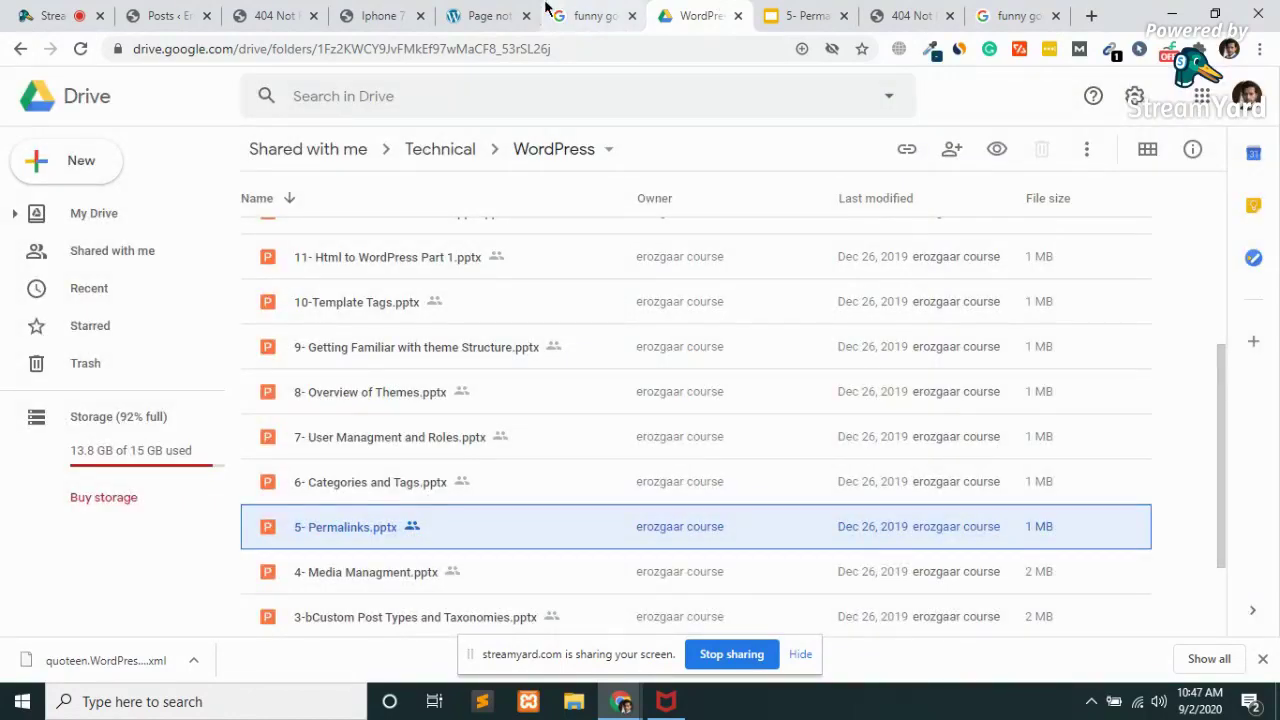
# Load the quoteen.me home page in a new tab via the 'quot' address completion.
pyautogui.click(488, 15)
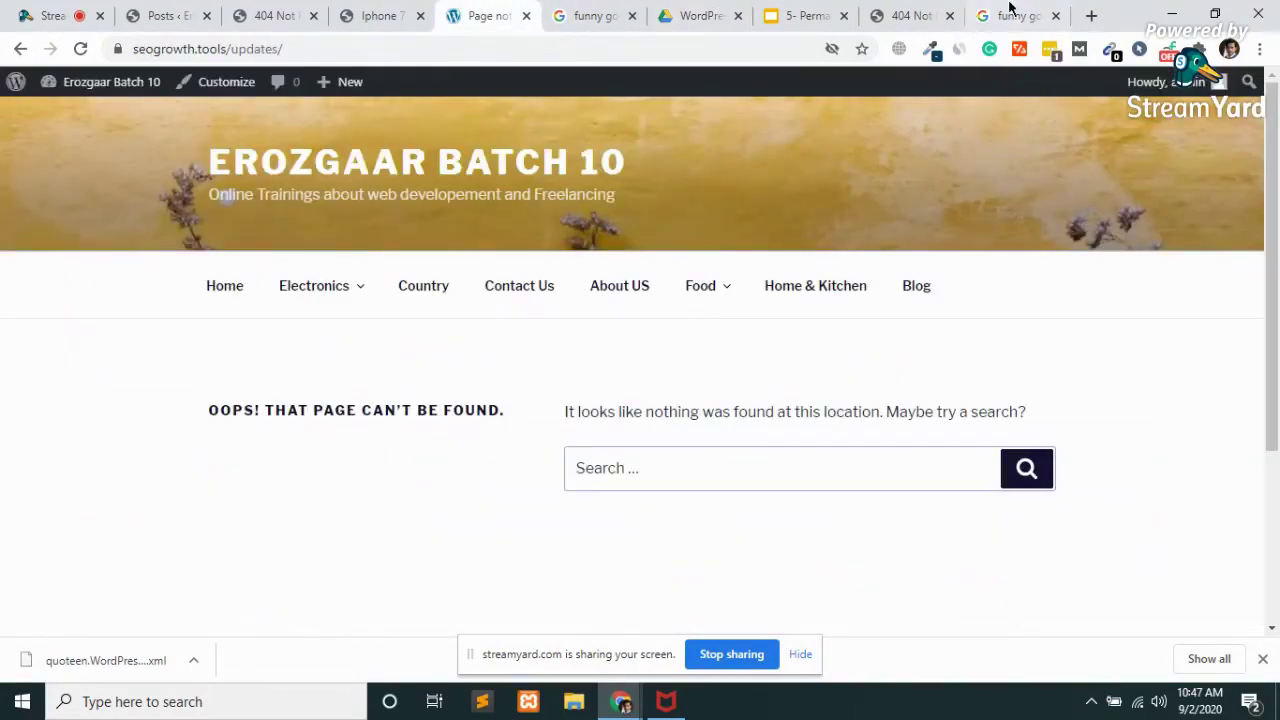
pyautogui.click(1091, 15)
pyautogui.click(172, 55)
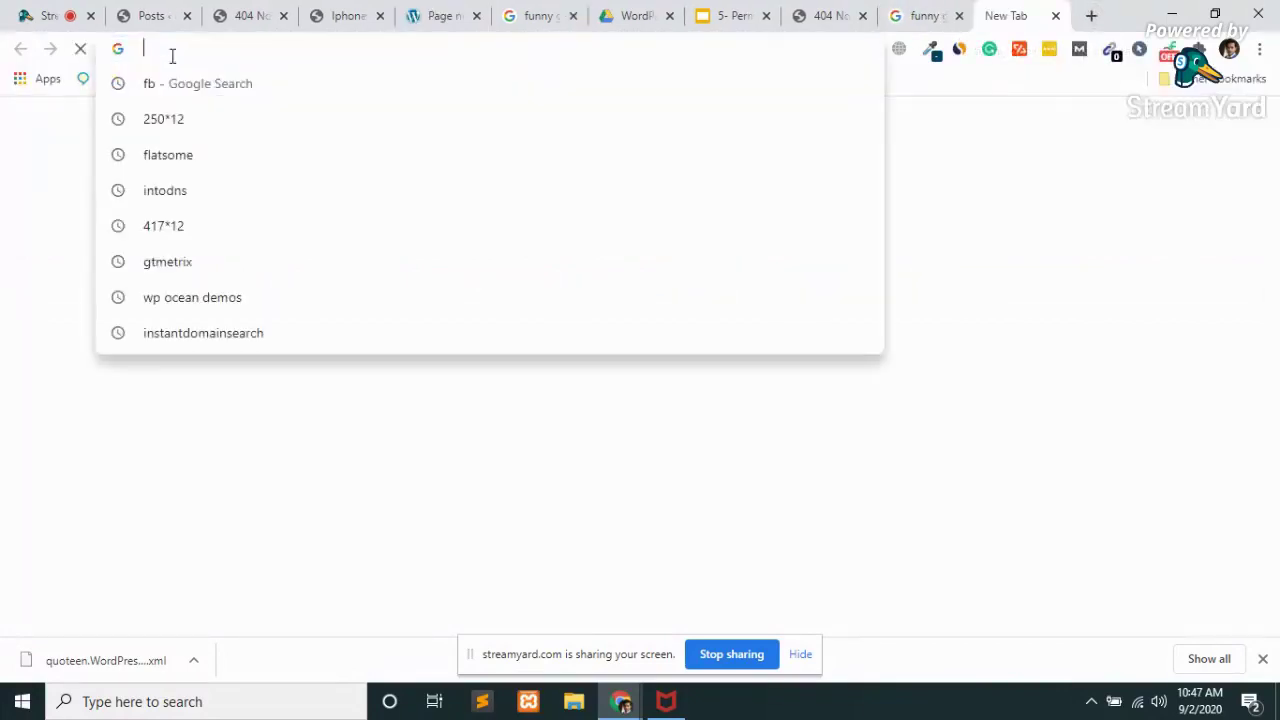
pyautogui.write('quot')
pyautogui.press('Right')
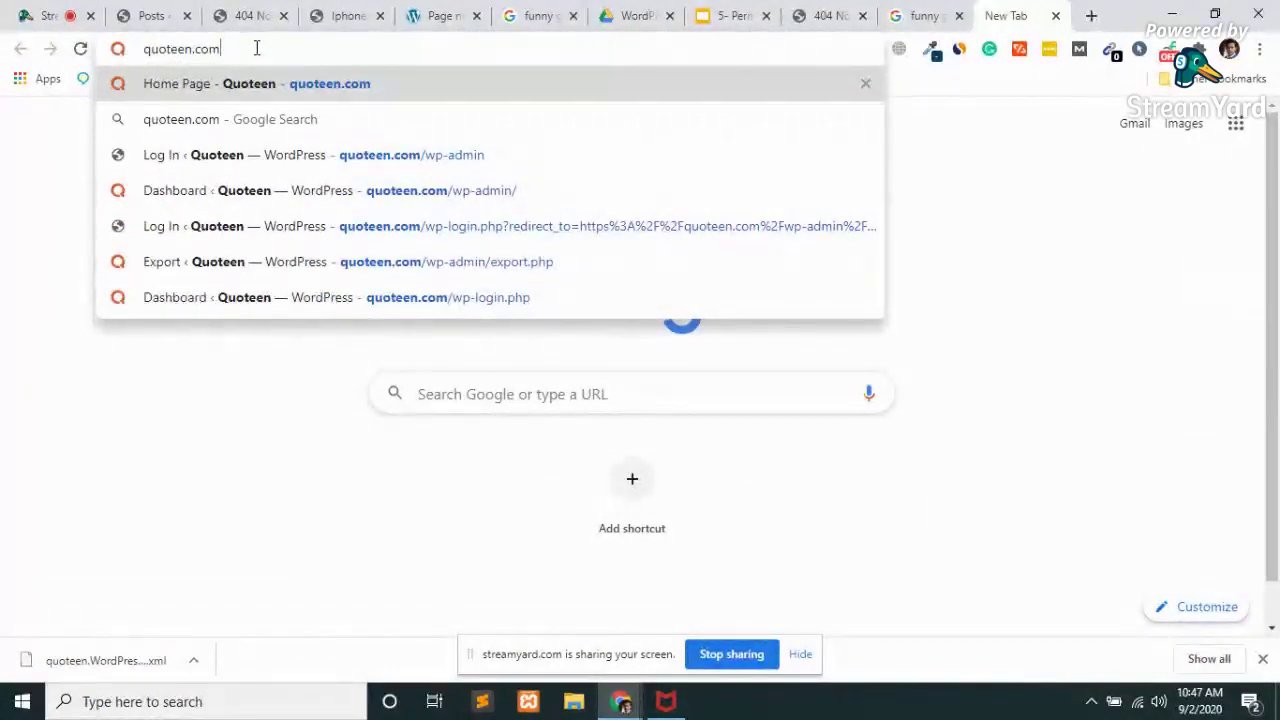
pyautogui.press('Return')
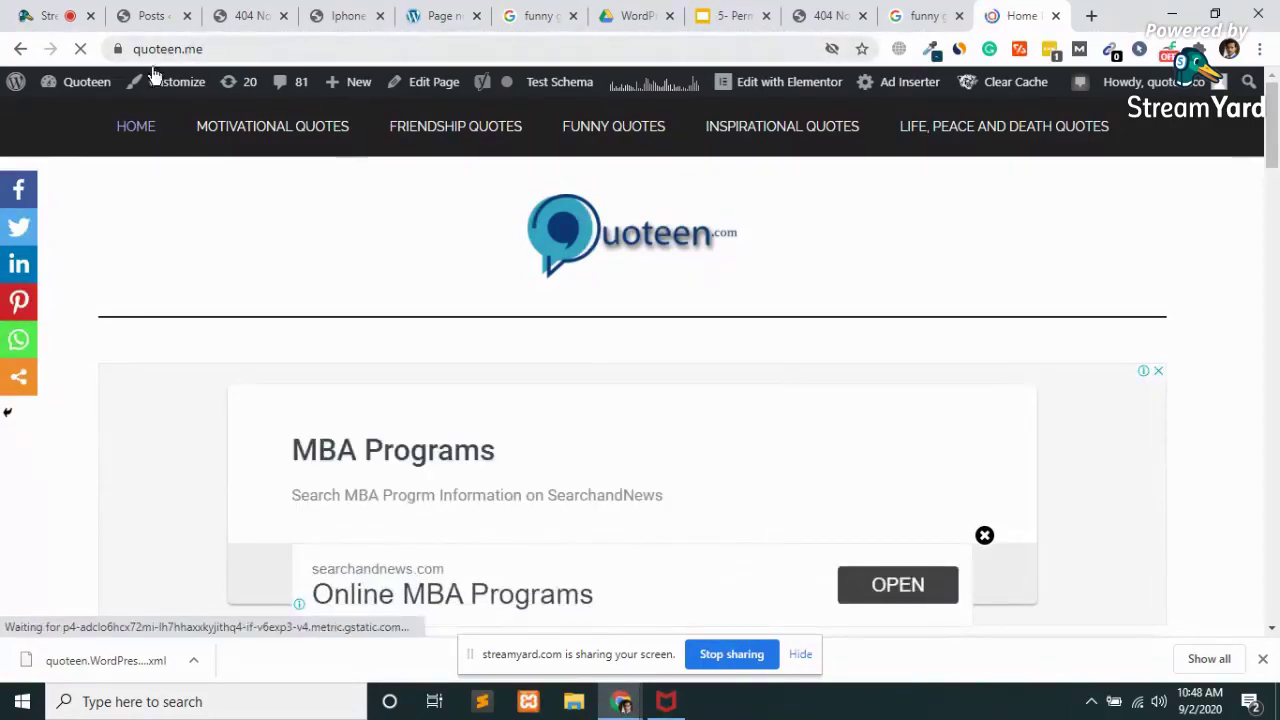
pyautogui.moveTo(78, 86)
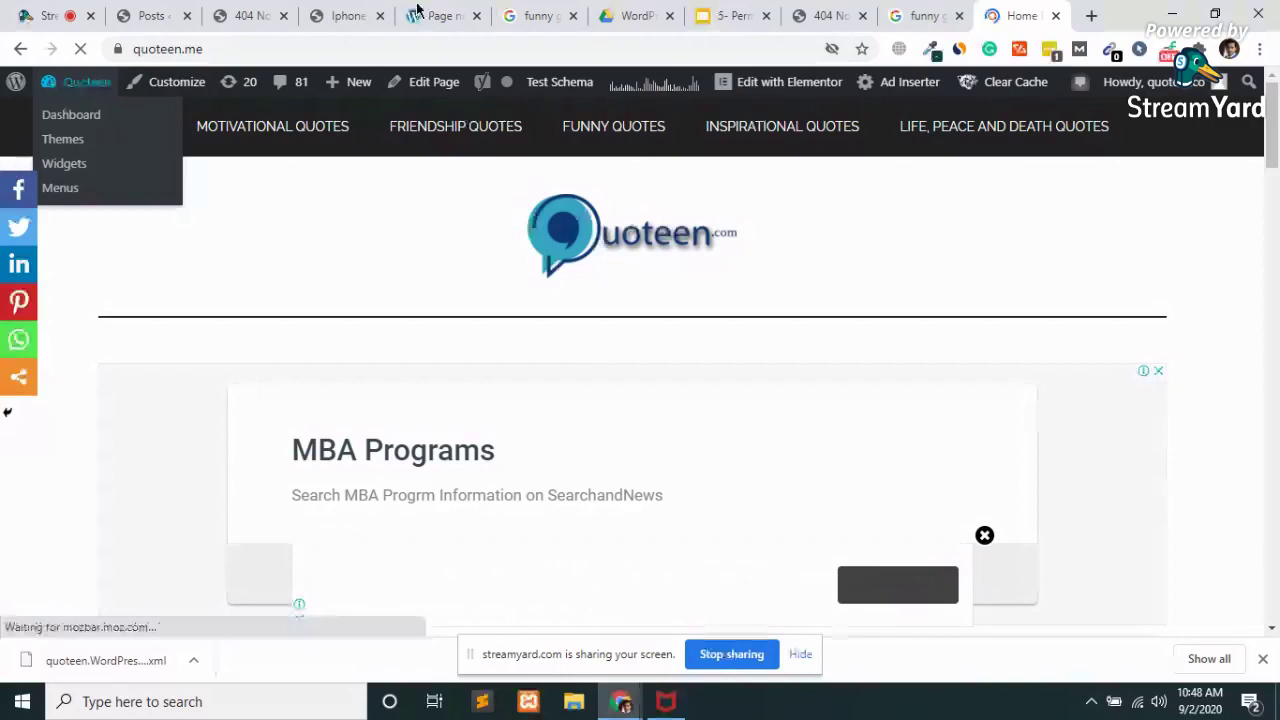
# Search Google for '301 redirects plugin wordpress' and open WordPress.org's 301 Redirects plugin result.
pyautogui.click(1090, 18)
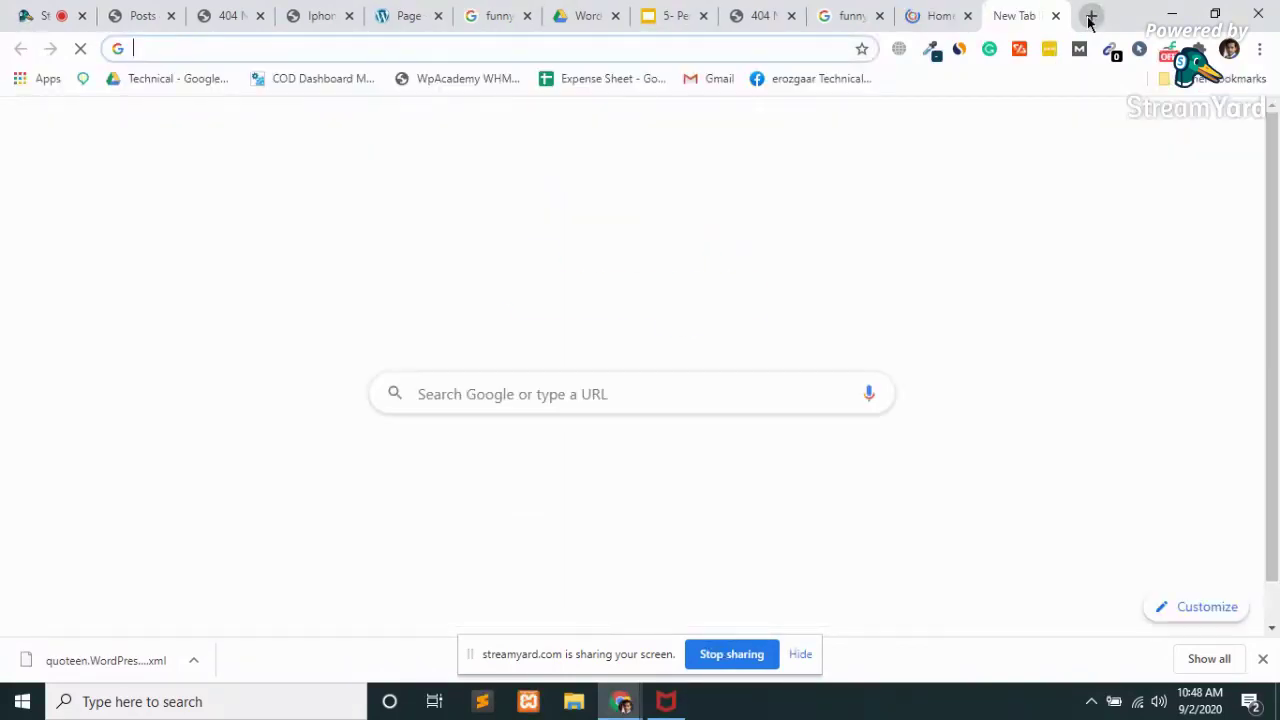
pyautogui.write('301')
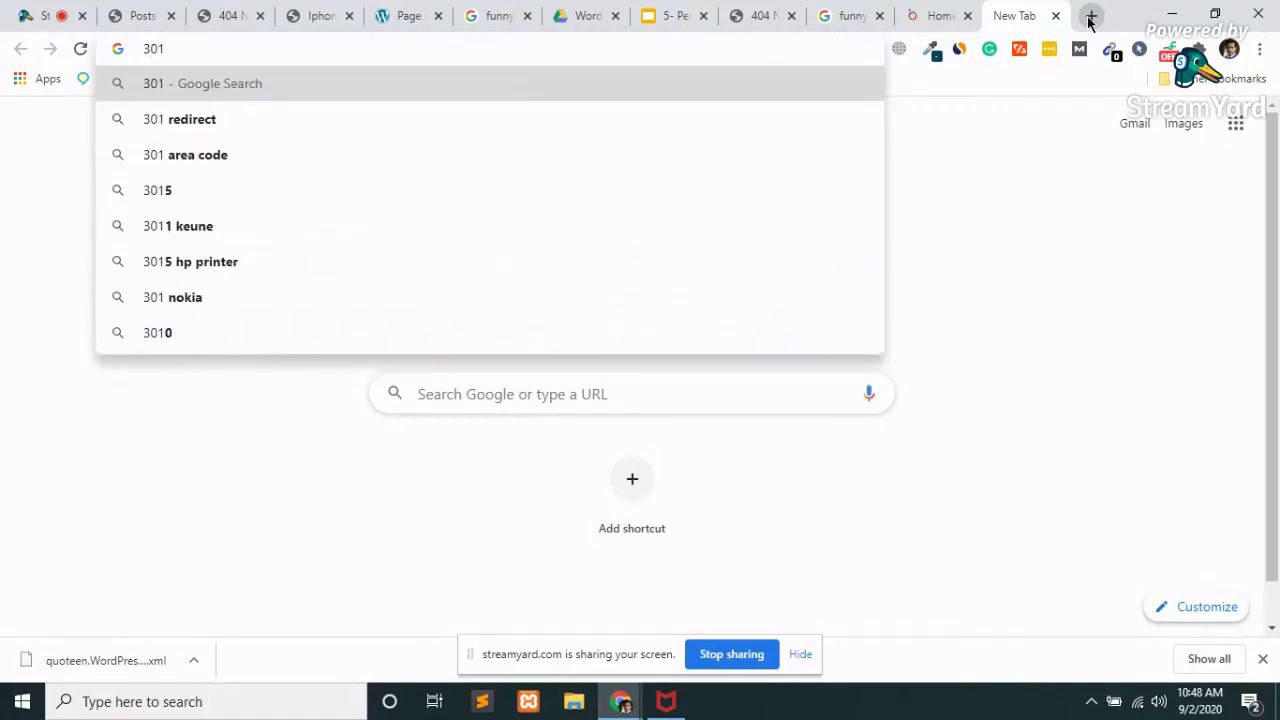
pyautogui.write(' redirects')
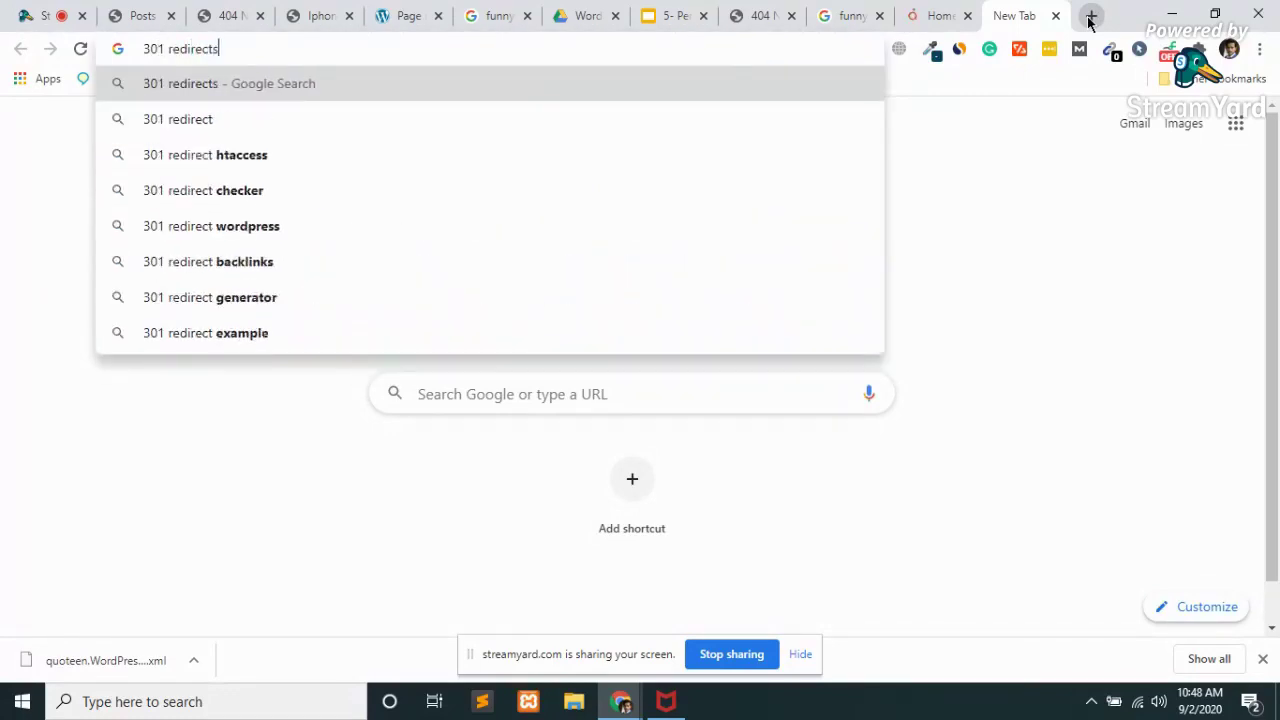
pyautogui.press('Return')
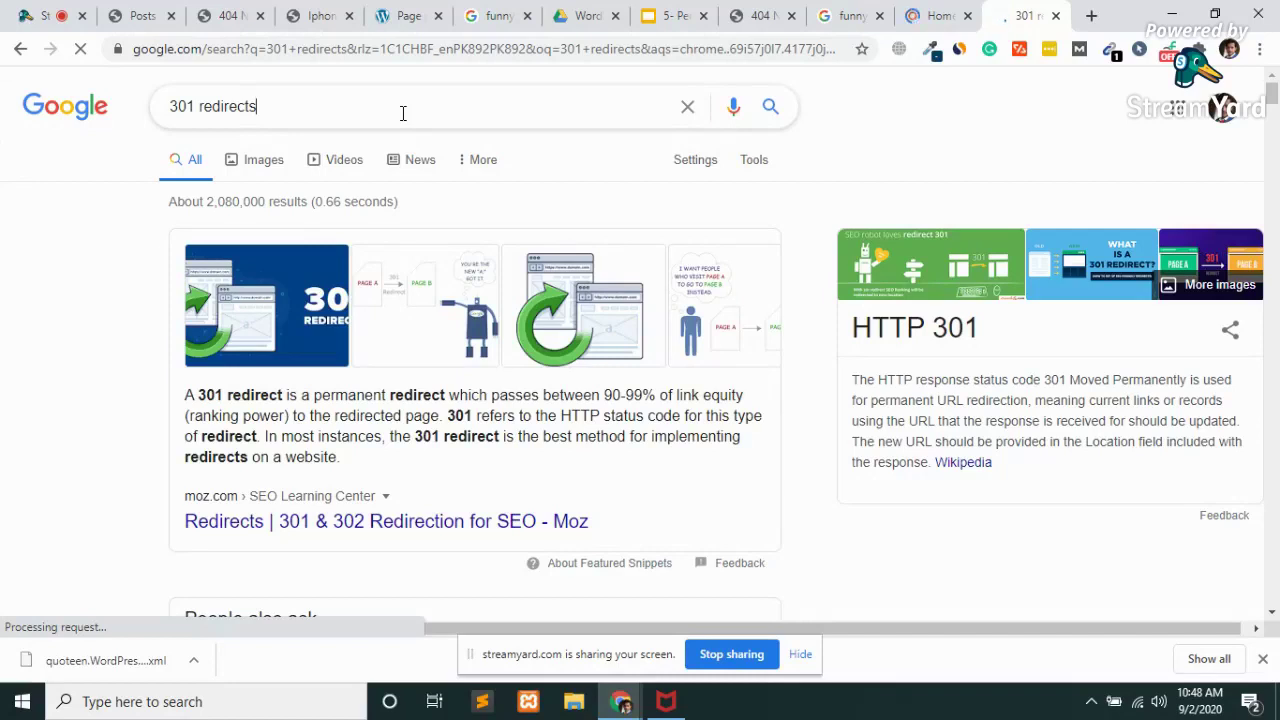
pyautogui.click(382, 112)
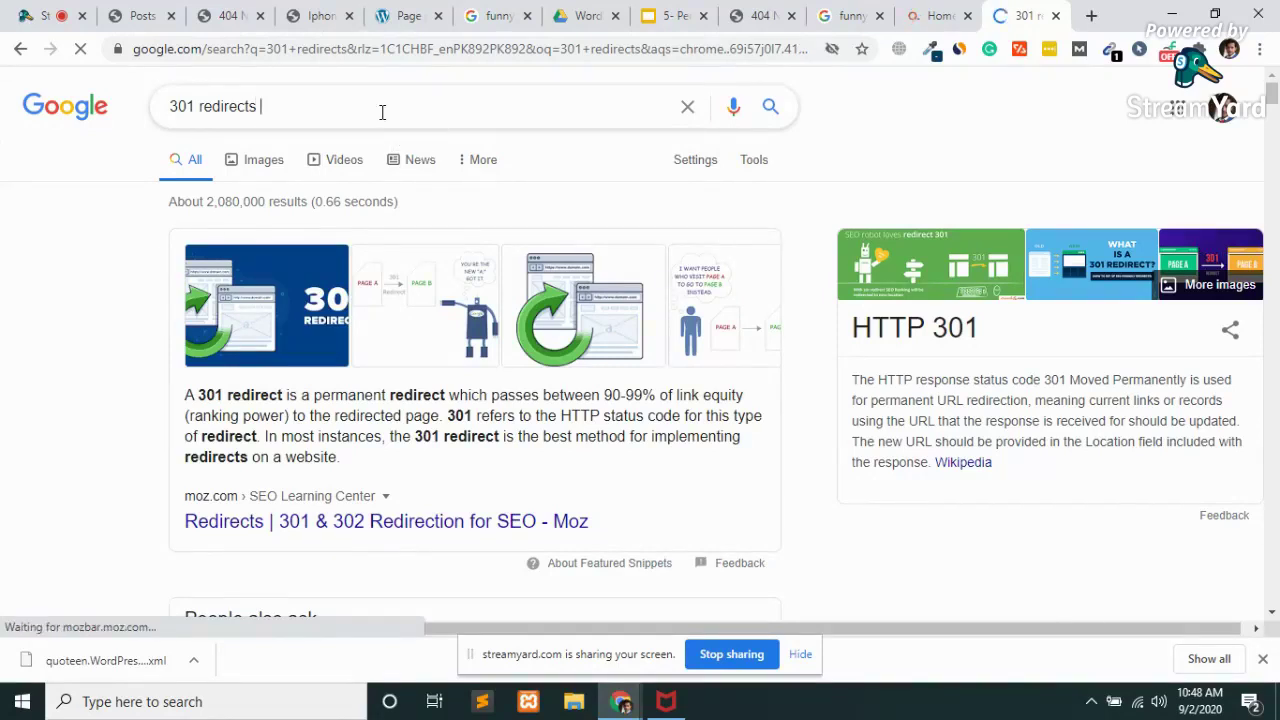
pyautogui.write('plugin wordpr')
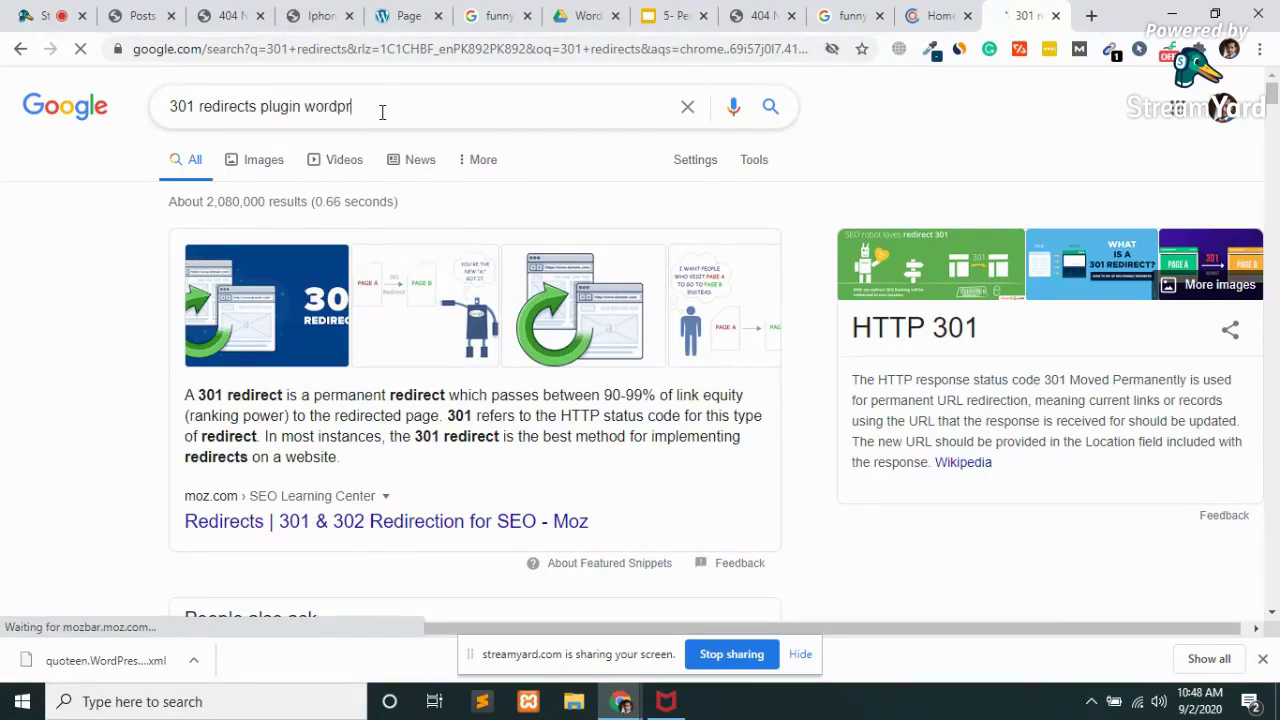
pyautogui.write('ess')
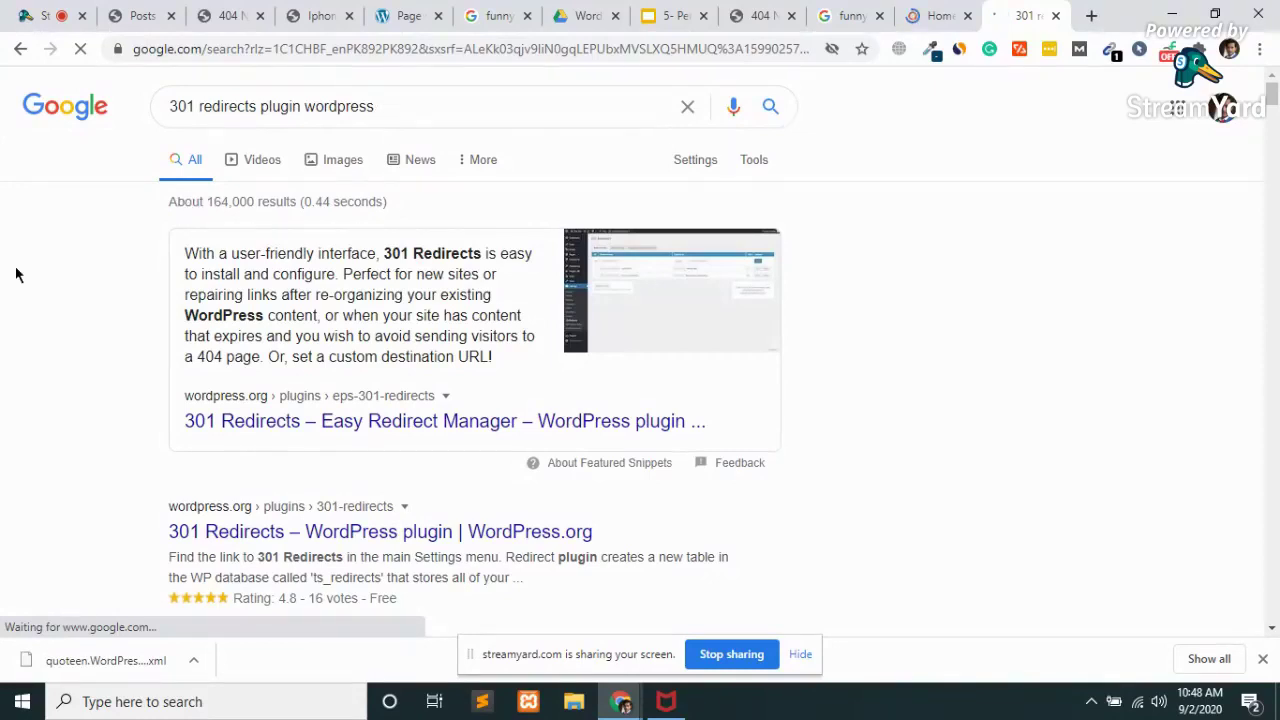
pyautogui.click(340, 535)
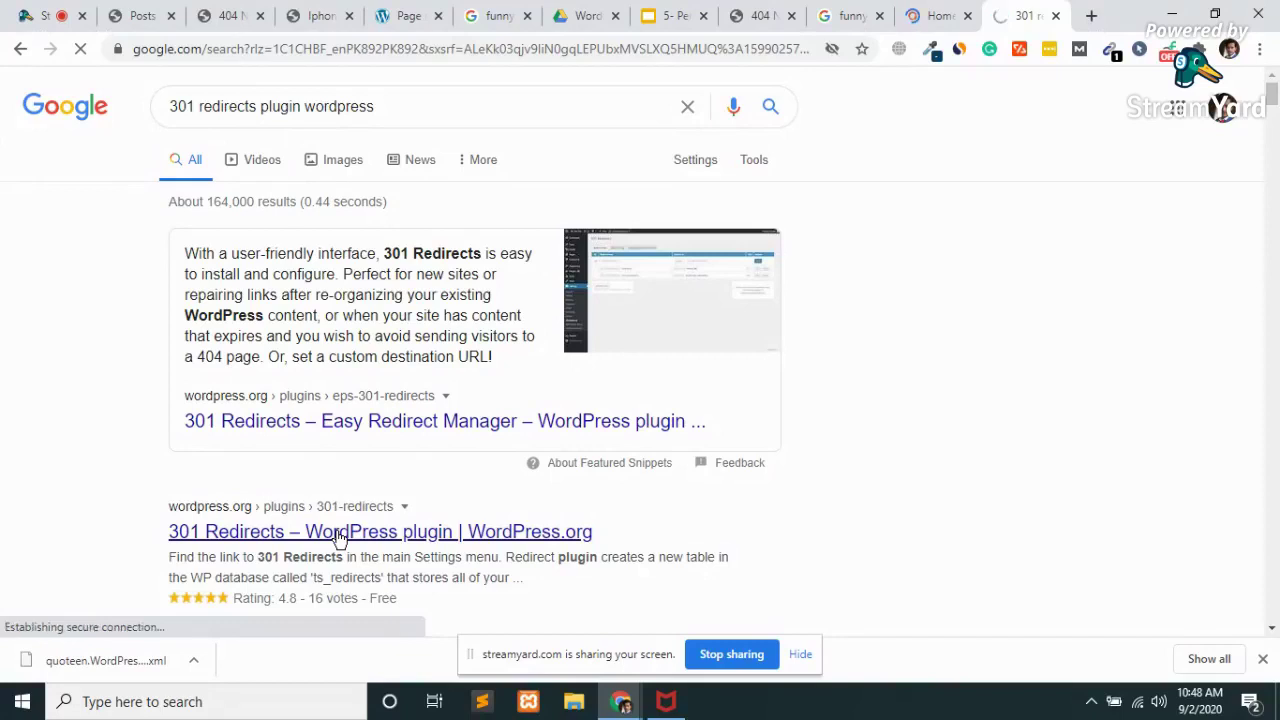
pyautogui.click(846, 12)
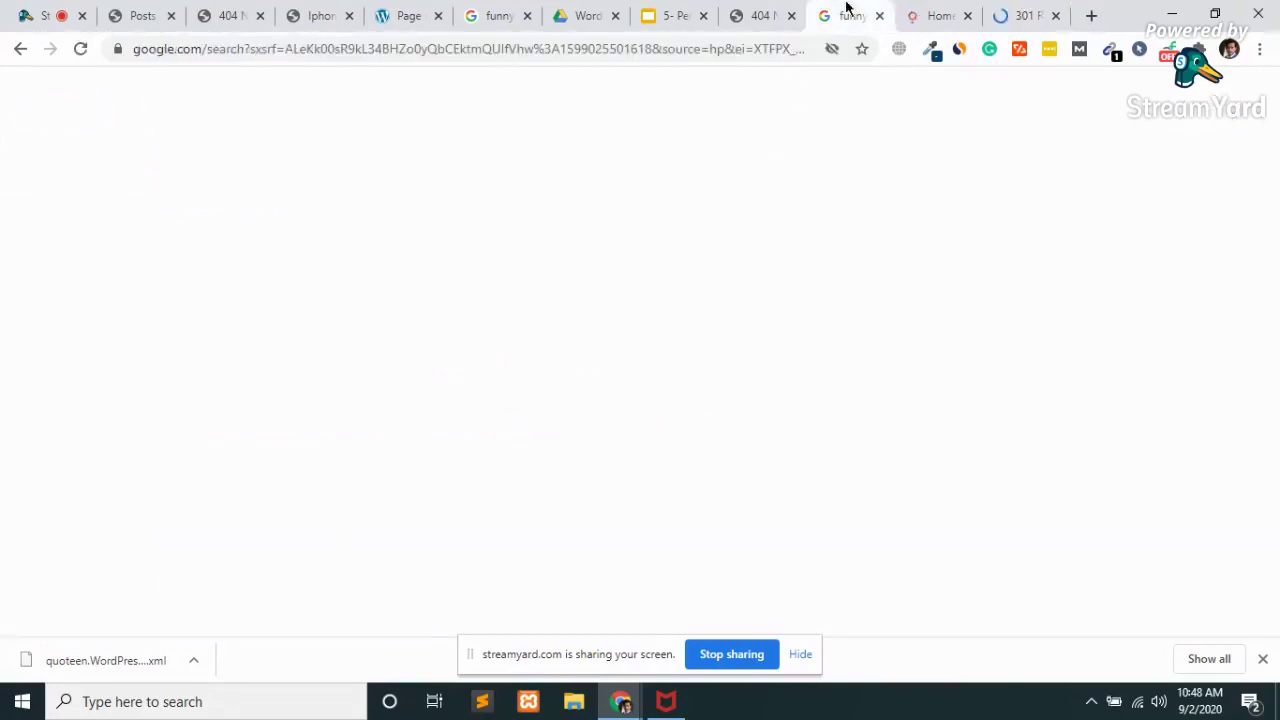
# Remove 'blog' from the 404 address to load the seogrowth.tools home page.
pyautogui.click(687, 8)
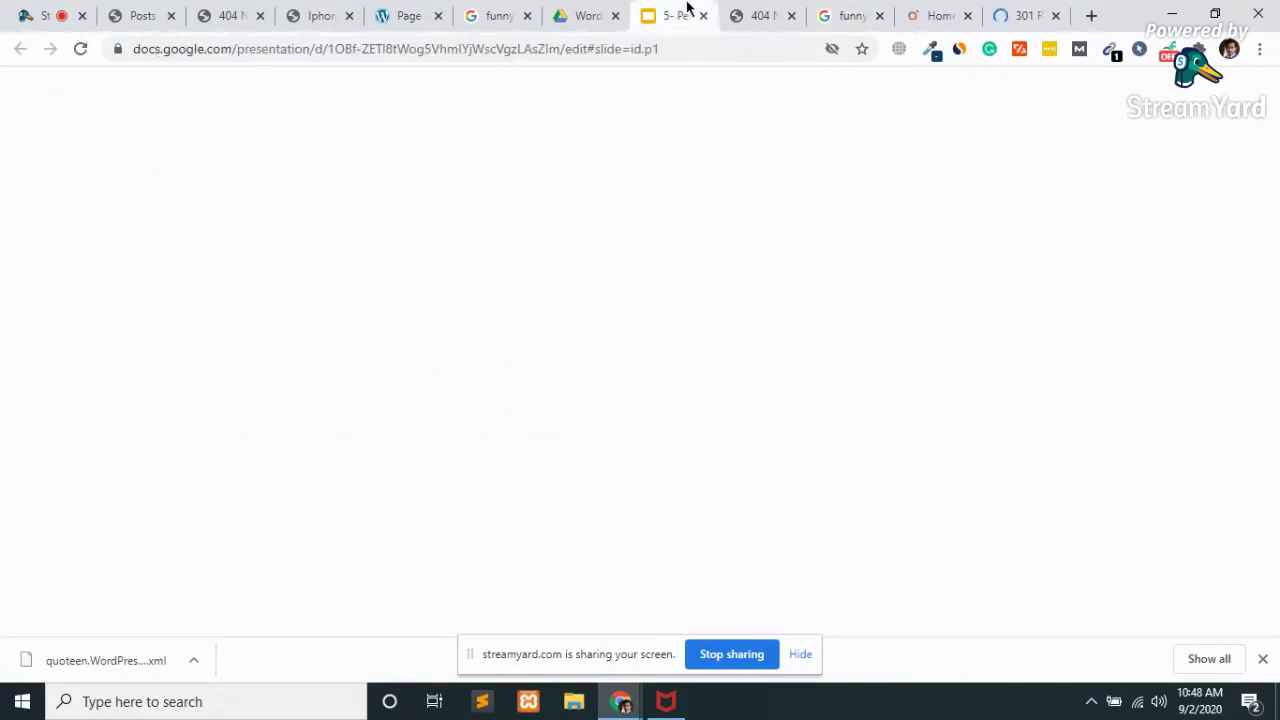
pyautogui.hotkey('ctrl', 'Tab')
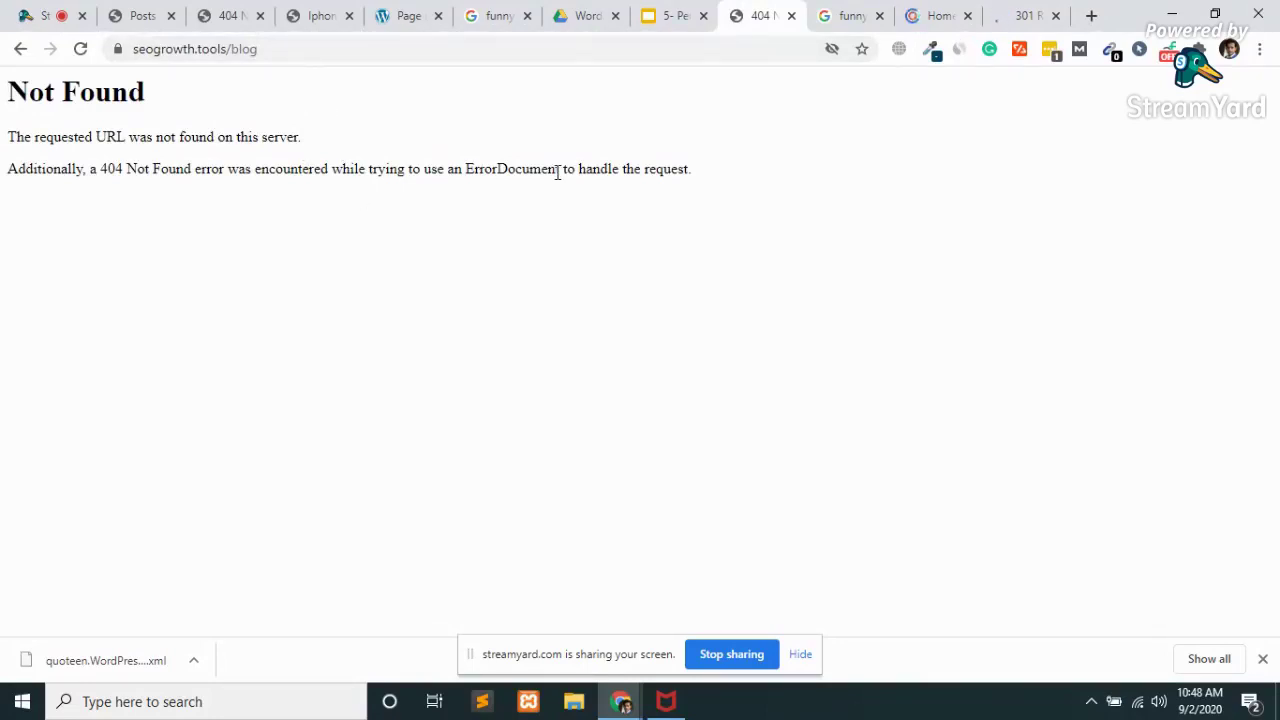
pyautogui.doubleClick(286, 49)
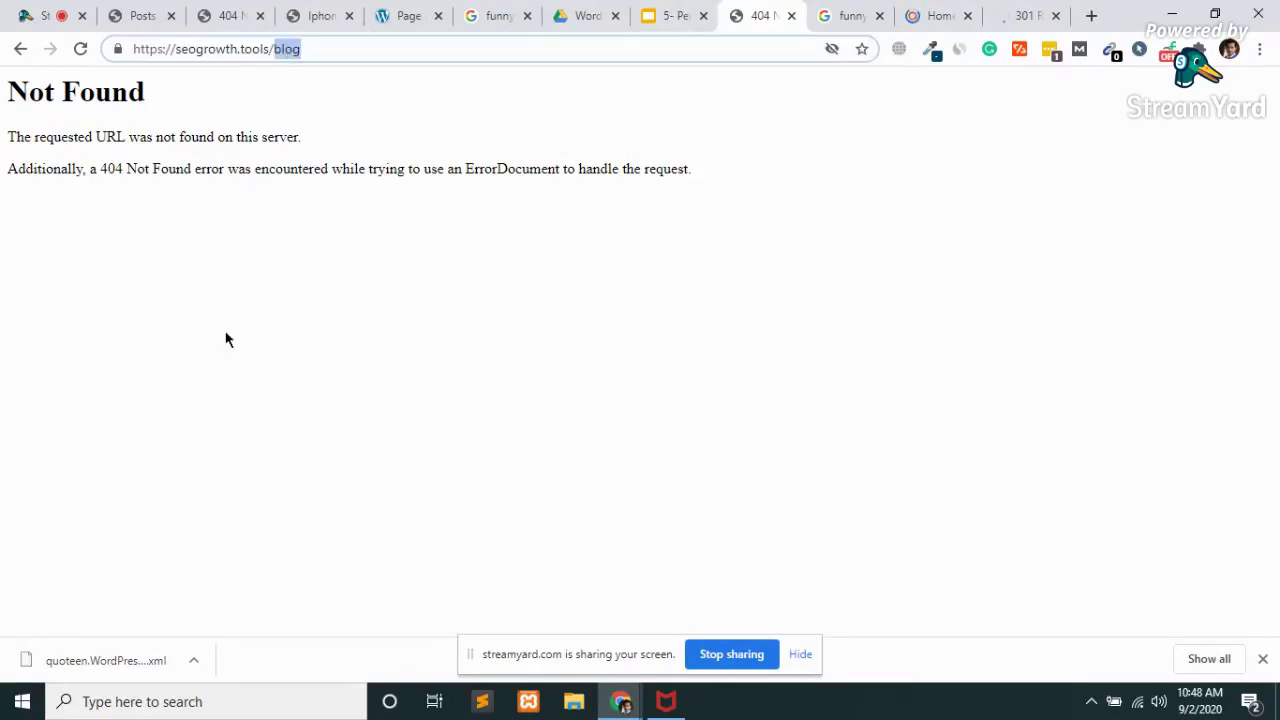
pyautogui.press('BackSpace')
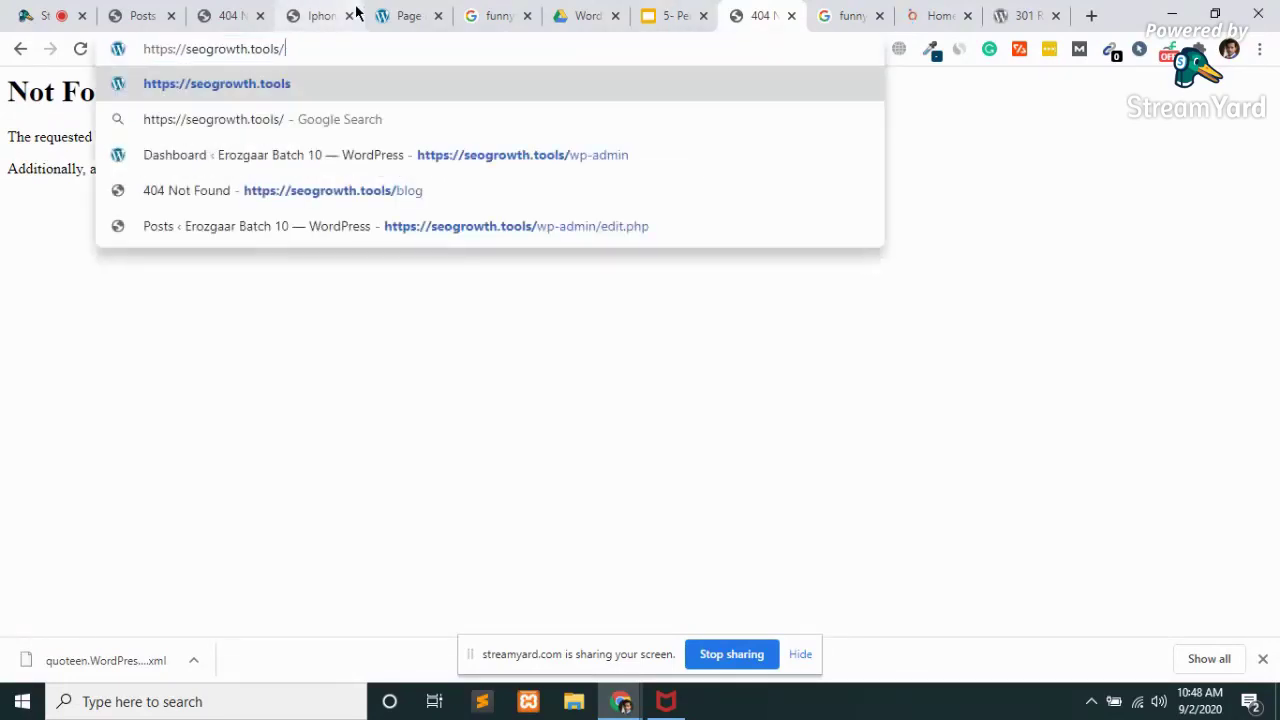
pyautogui.press('Return')
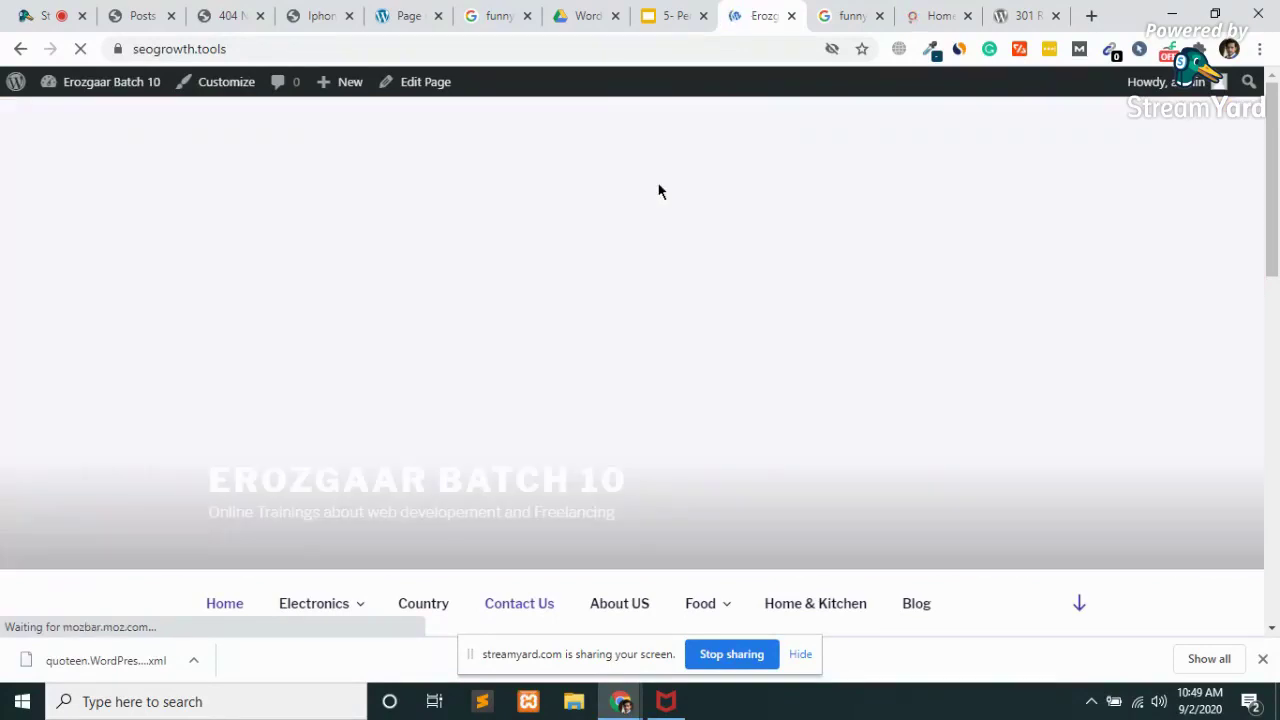
# Open the site's Blog page and highlight page_id=1021 in its URL.
pyautogui.scroll(-2, 658, 191)
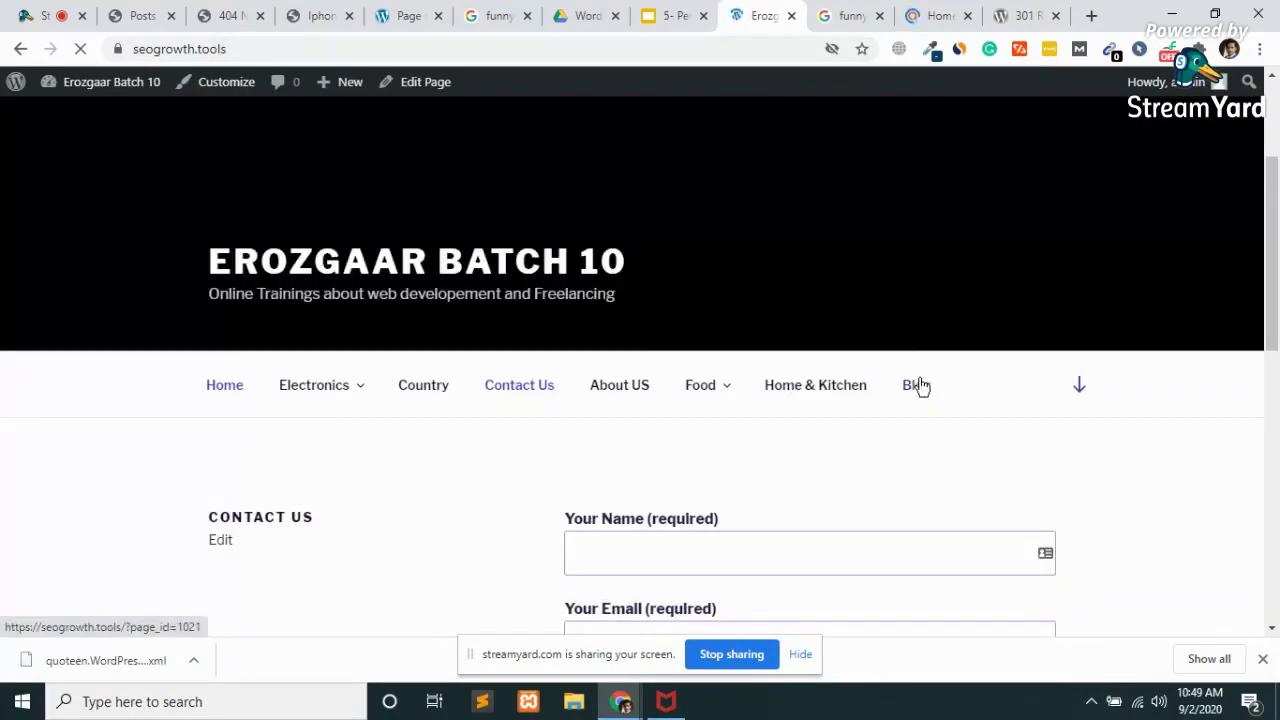
pyautogui.click(916, 386)
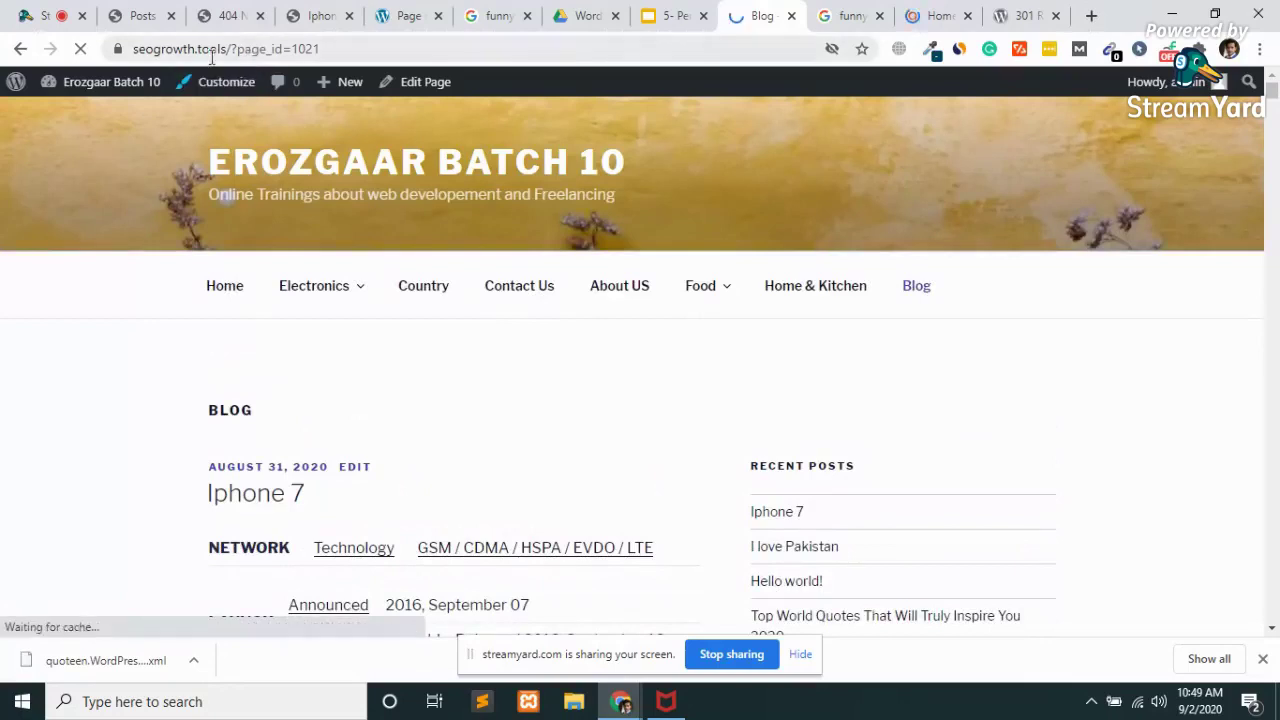
pyautogui.moveTo(238, 46); pyautogui.dragTo(360, 50)
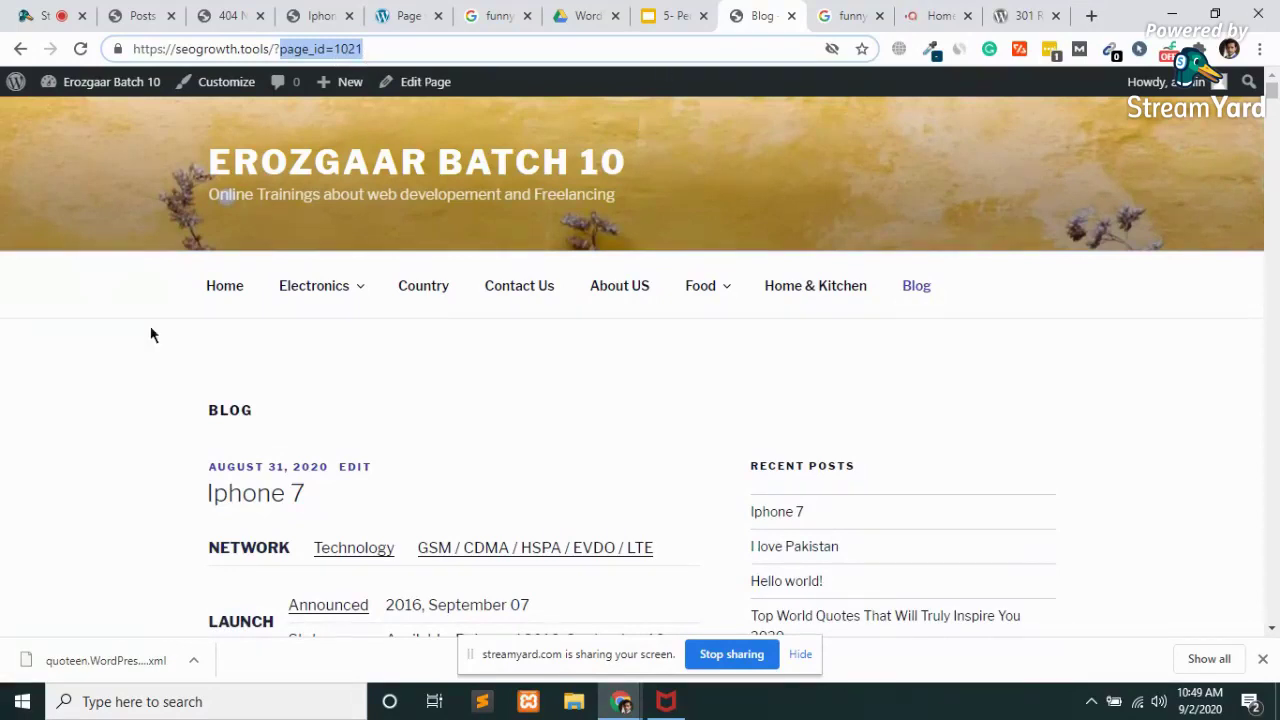
# Set the permalink structure to Post name (/%postname%/) in Settings > Permalinks and save.
pyautogui.moveTo(100, 80)
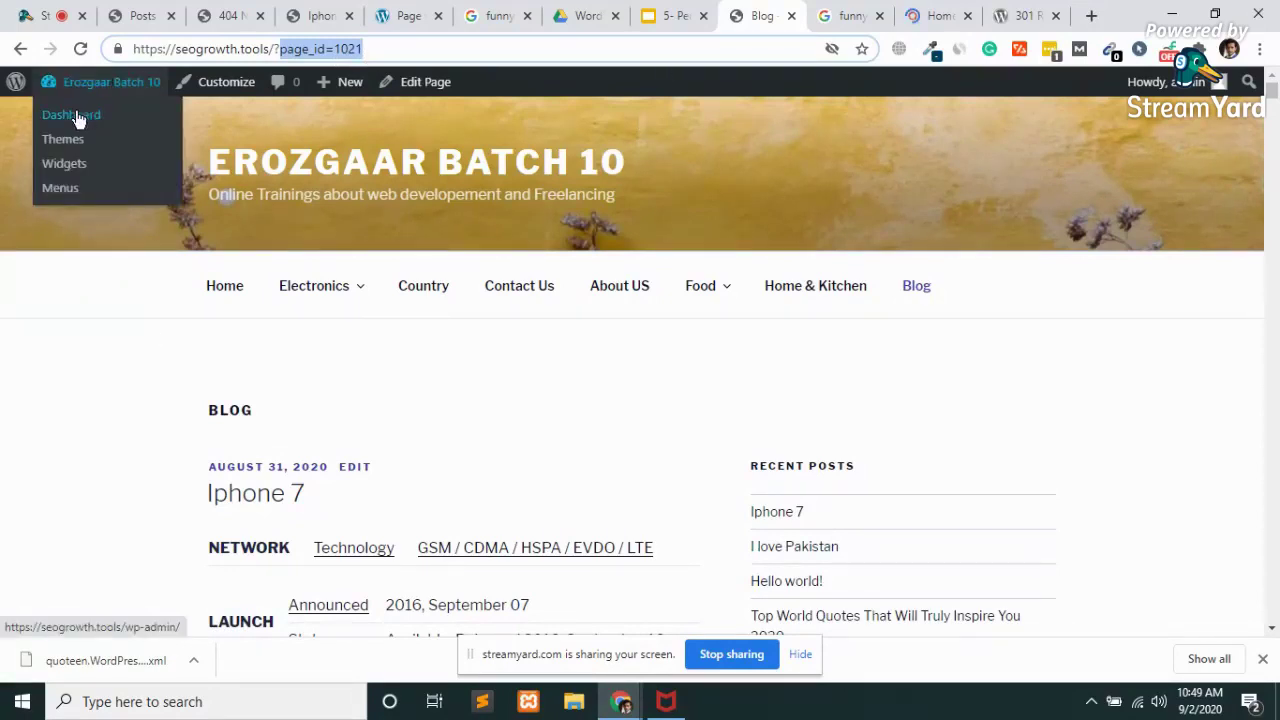
pyautogui.click(75, 116)
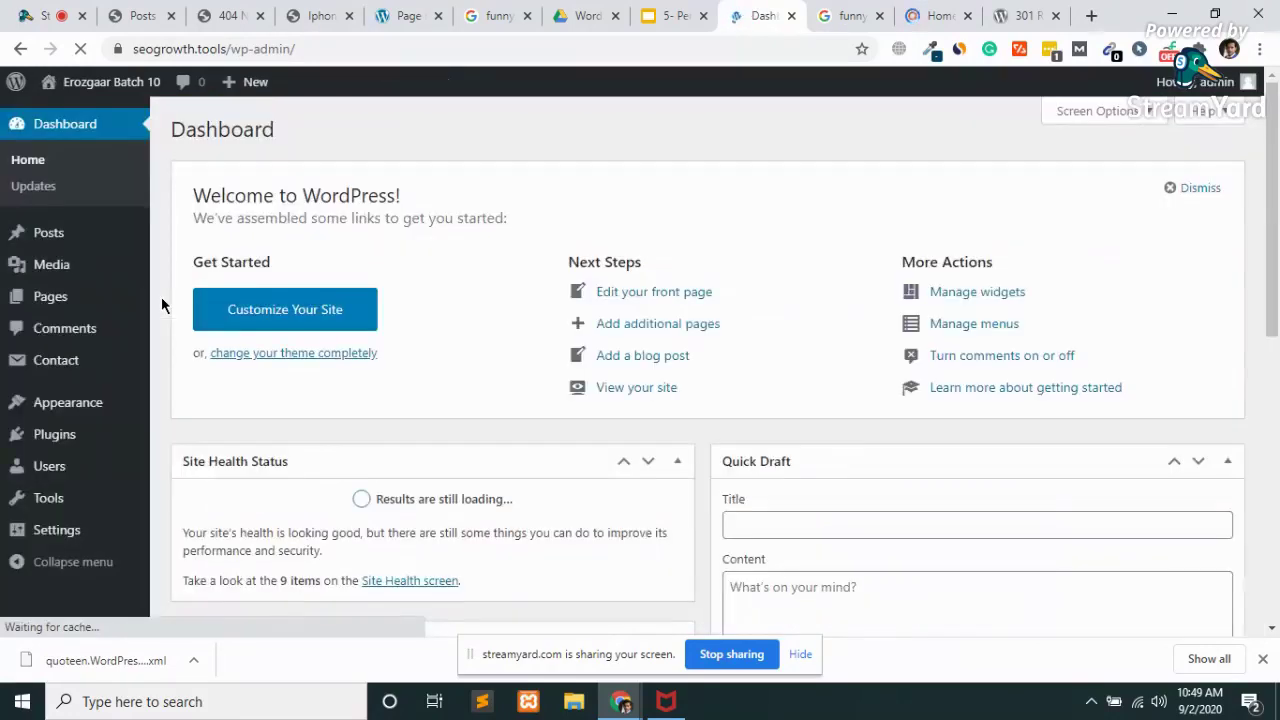
pyautogui.scroll(-4, 161, 296)
pyautogui.moveTo(50, 530)
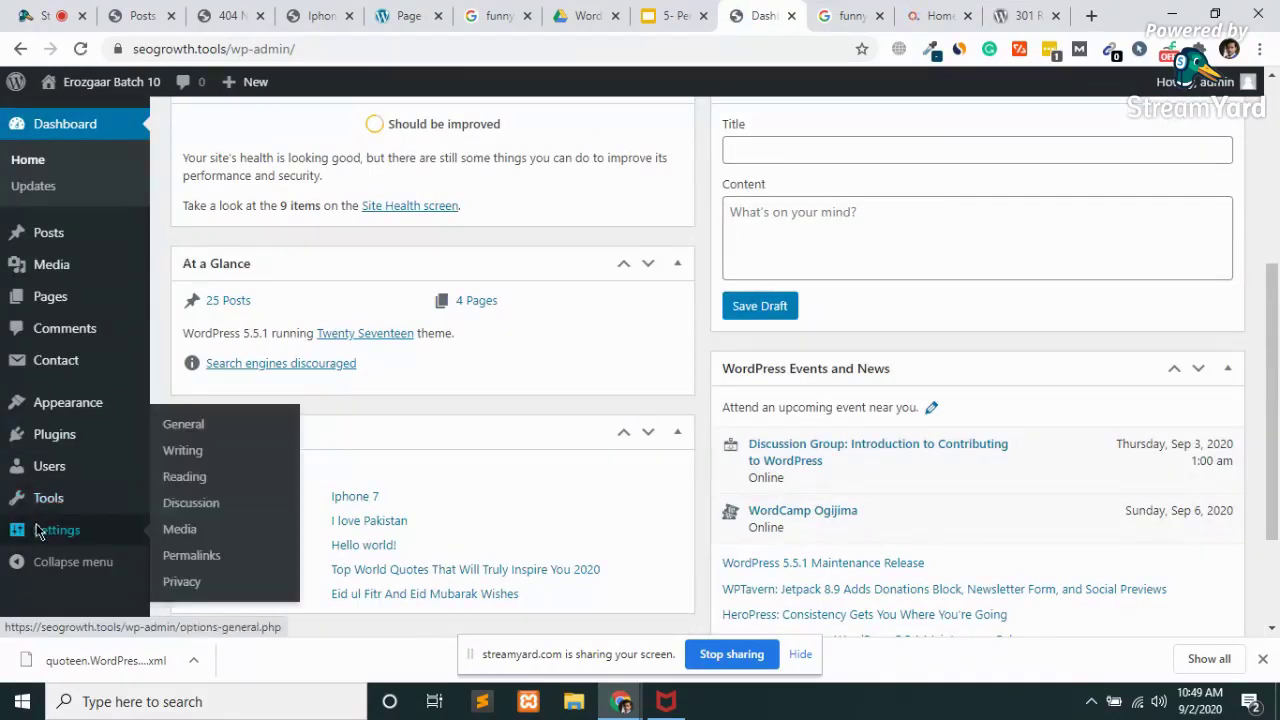
pyautogui.click(207, 562)
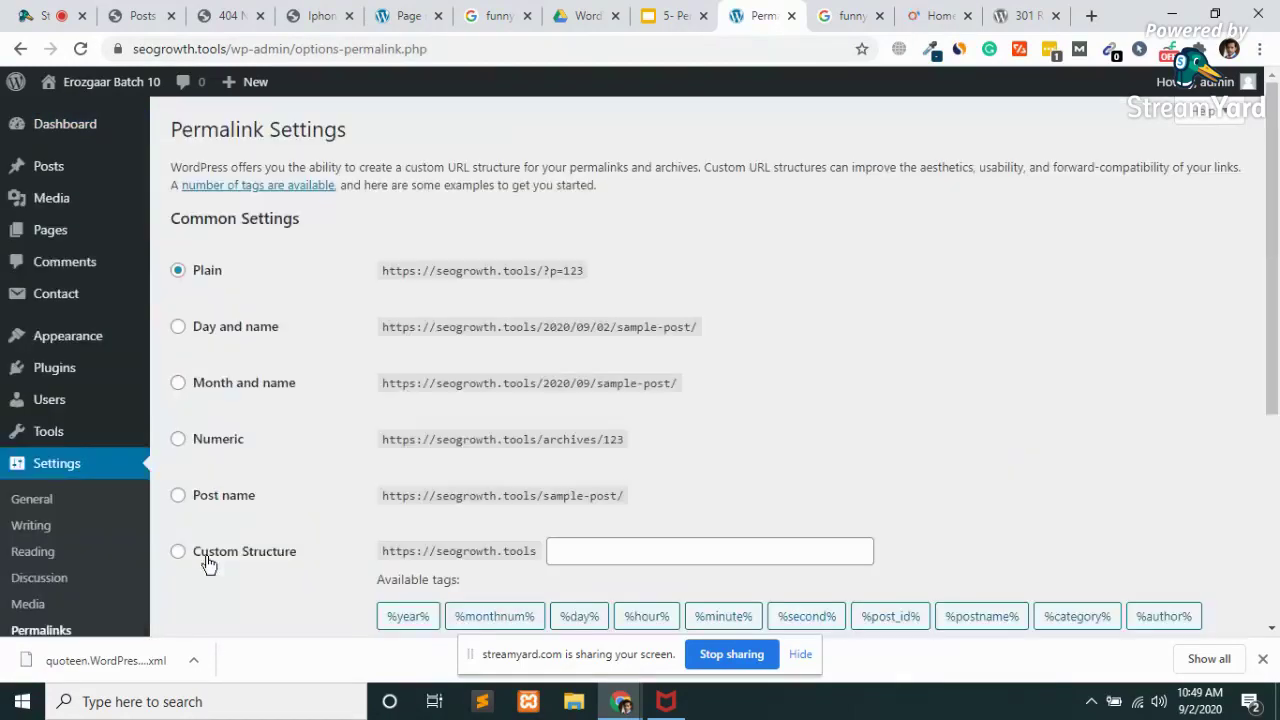
pyautogui.click(218, 500)
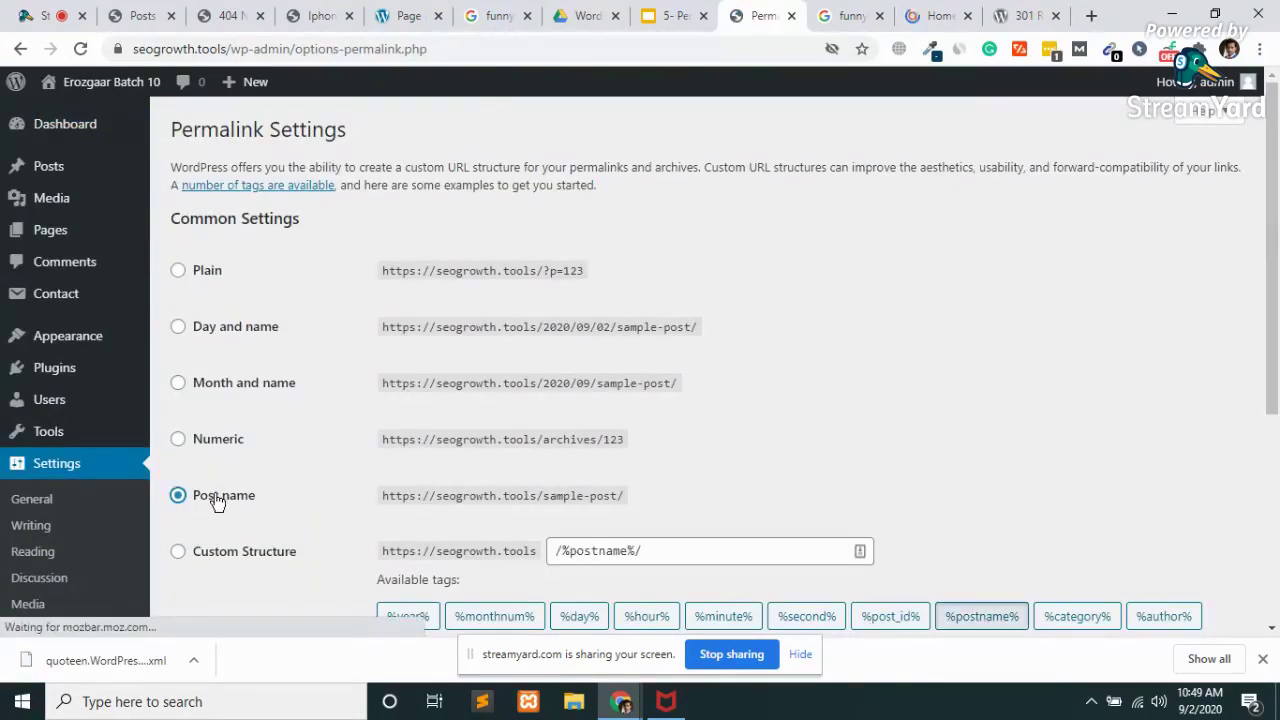
pyautogui.scroll(-4, 216, 502)
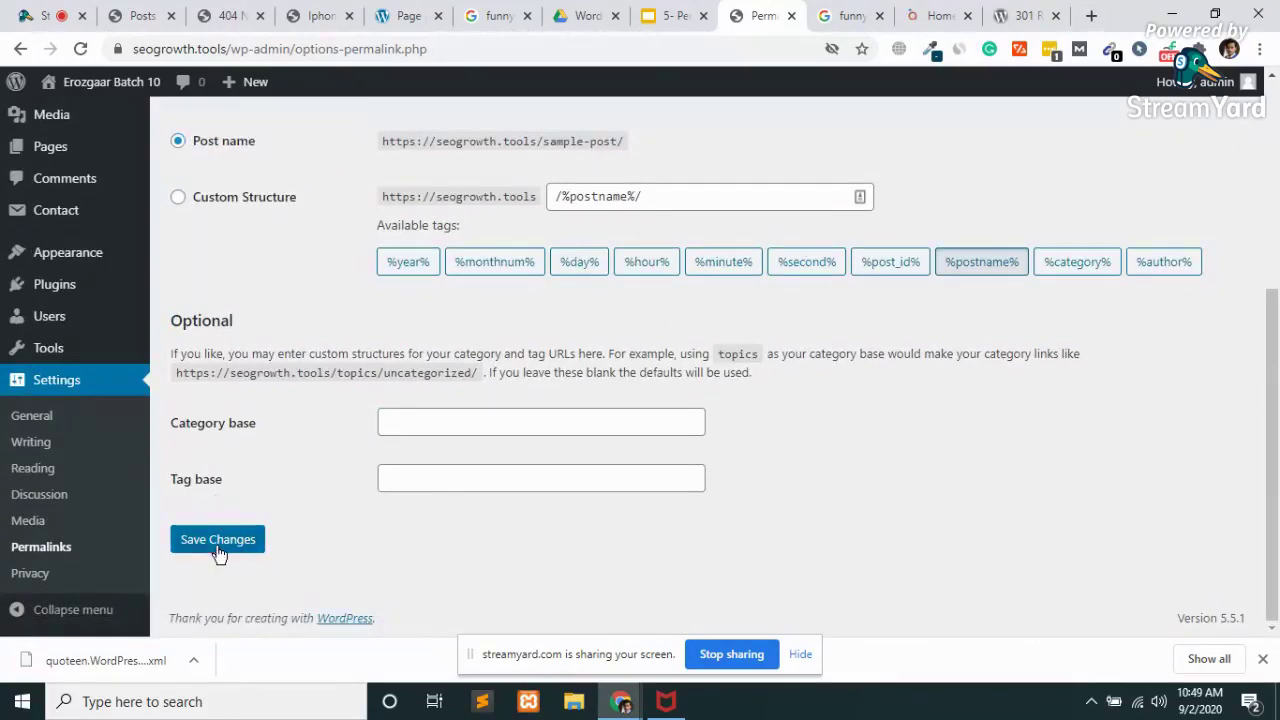
pyautogui.click(218, 552)
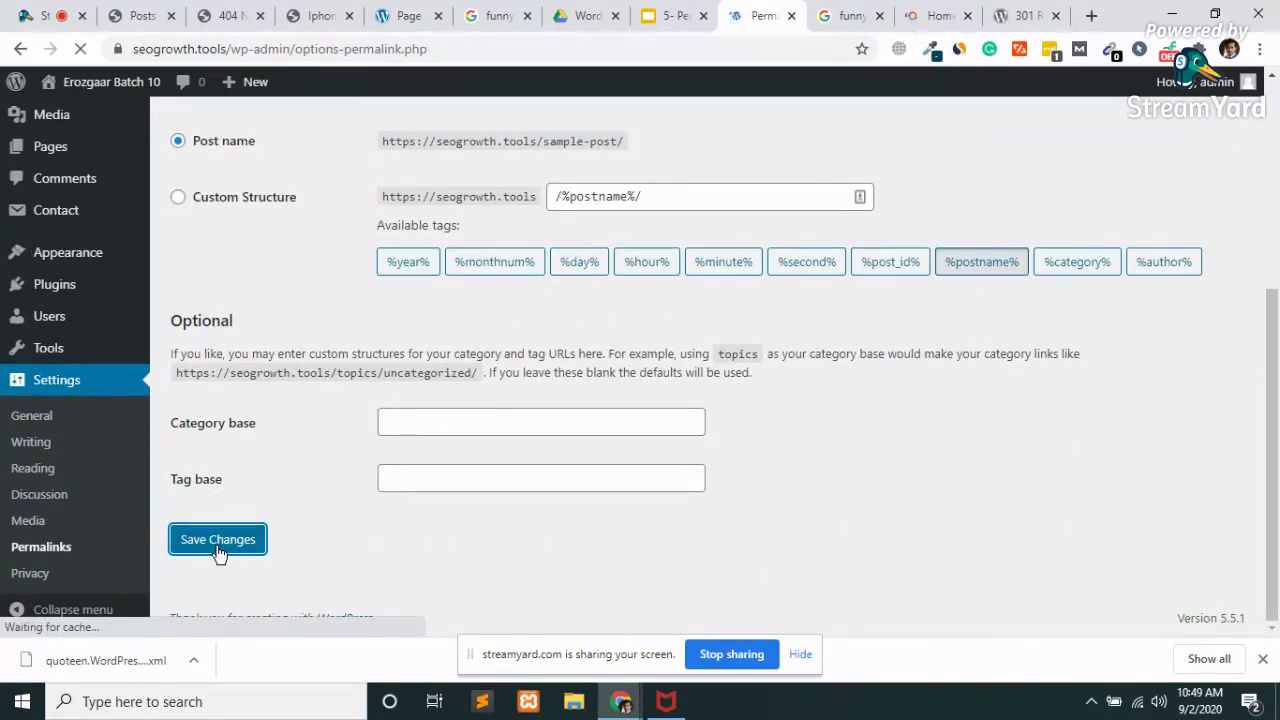
pyautogui.click(852, 16)
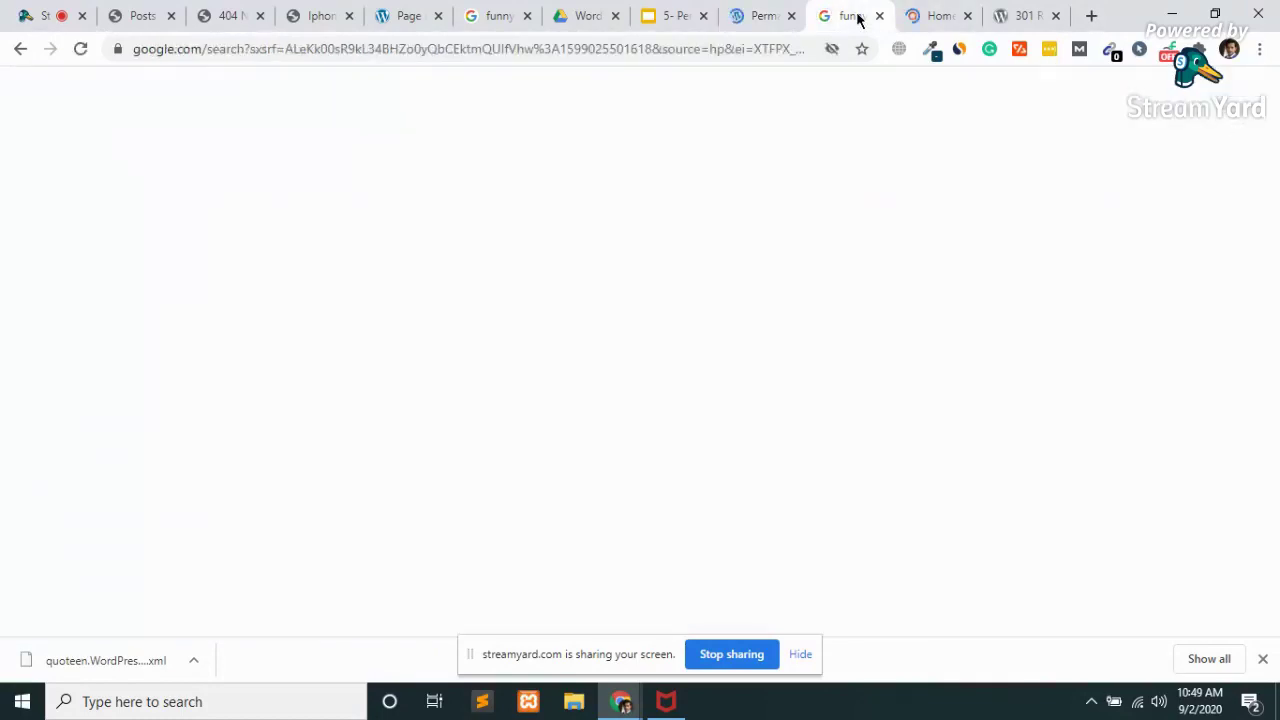
# Close the Google and quoteen.me tabs and skim the 301 Redirects plugin page.
pyautogui.hotkey('ctrl', 'w')
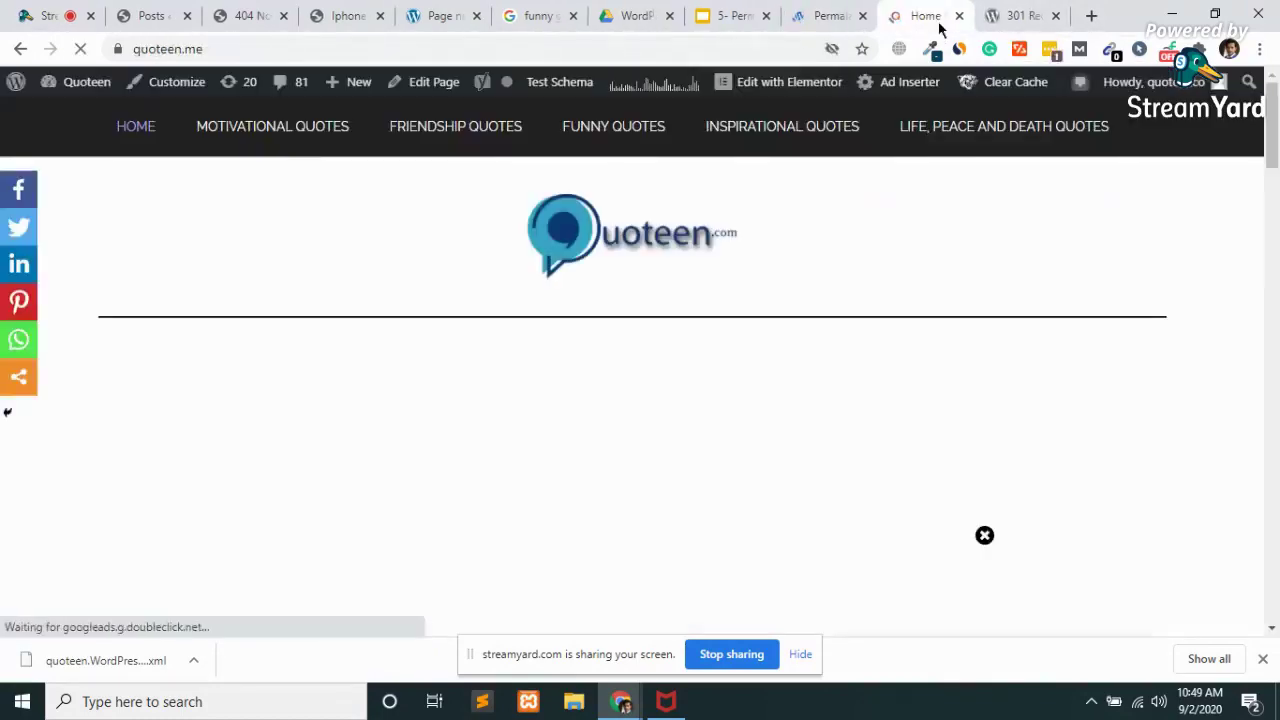
pyautogui.hotkey('ctrl', 'w')
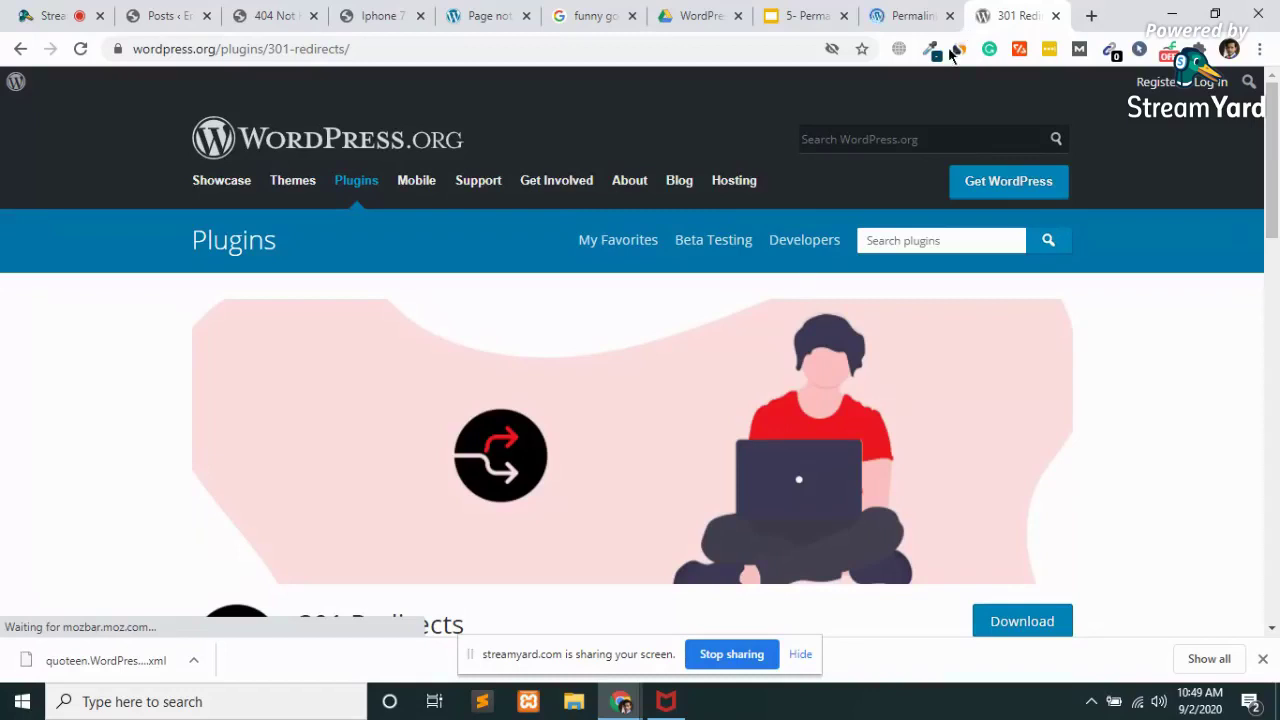
pyautogui.scroll(-3, 802, 433)
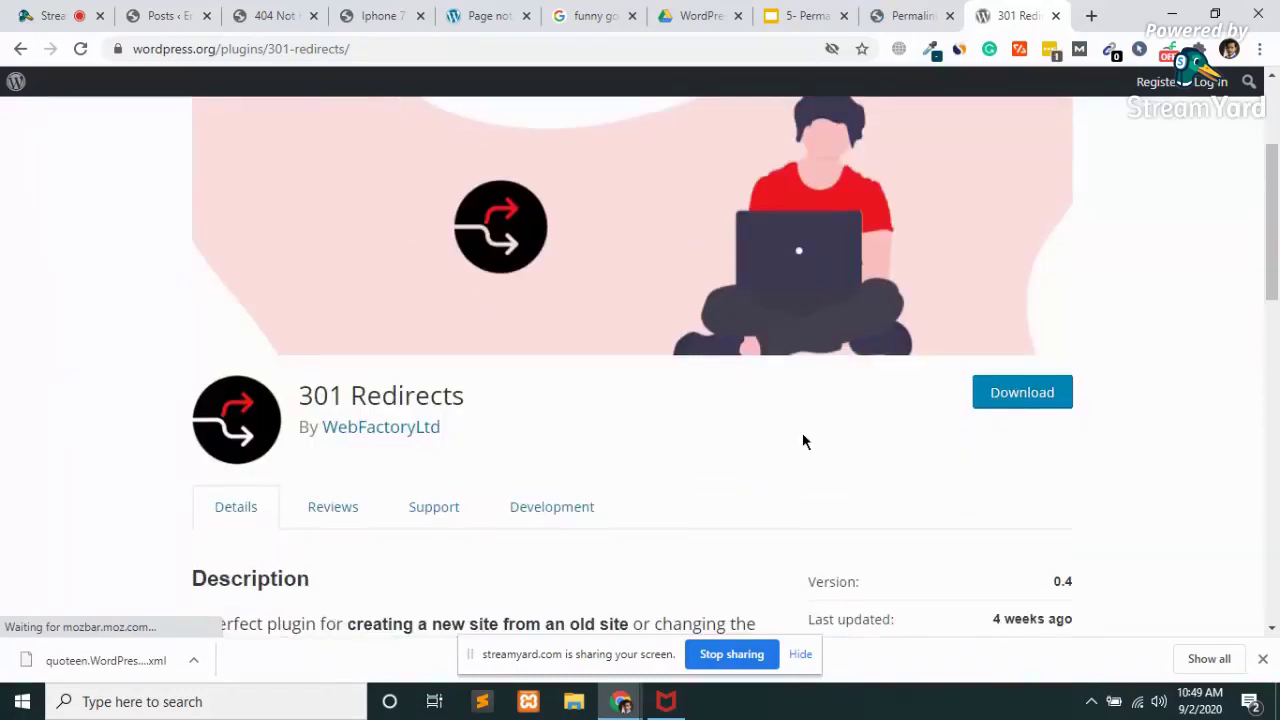
pyautogui.click(578, 9)
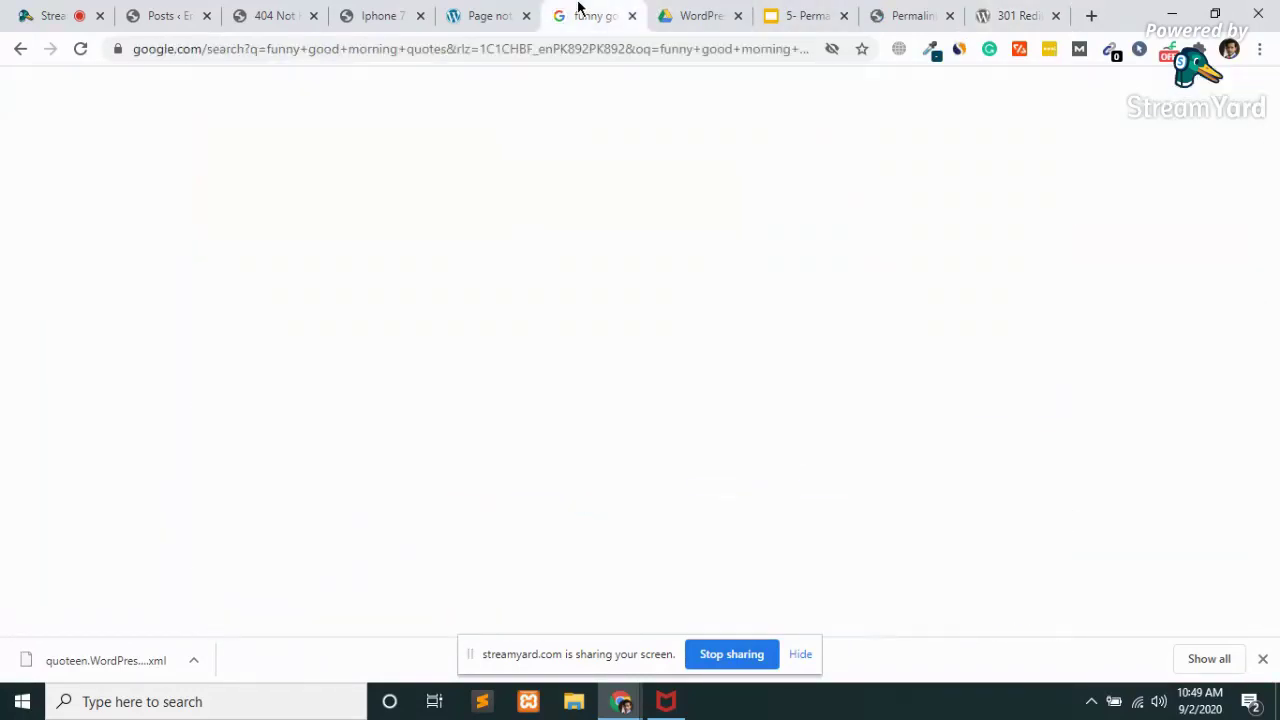
pyautogui.click(494, 10)
# Search plugins for '301 redirect', then install and activate 301 Redirects – Easy Redirect Manager.
pyautogui.click(900, 14)
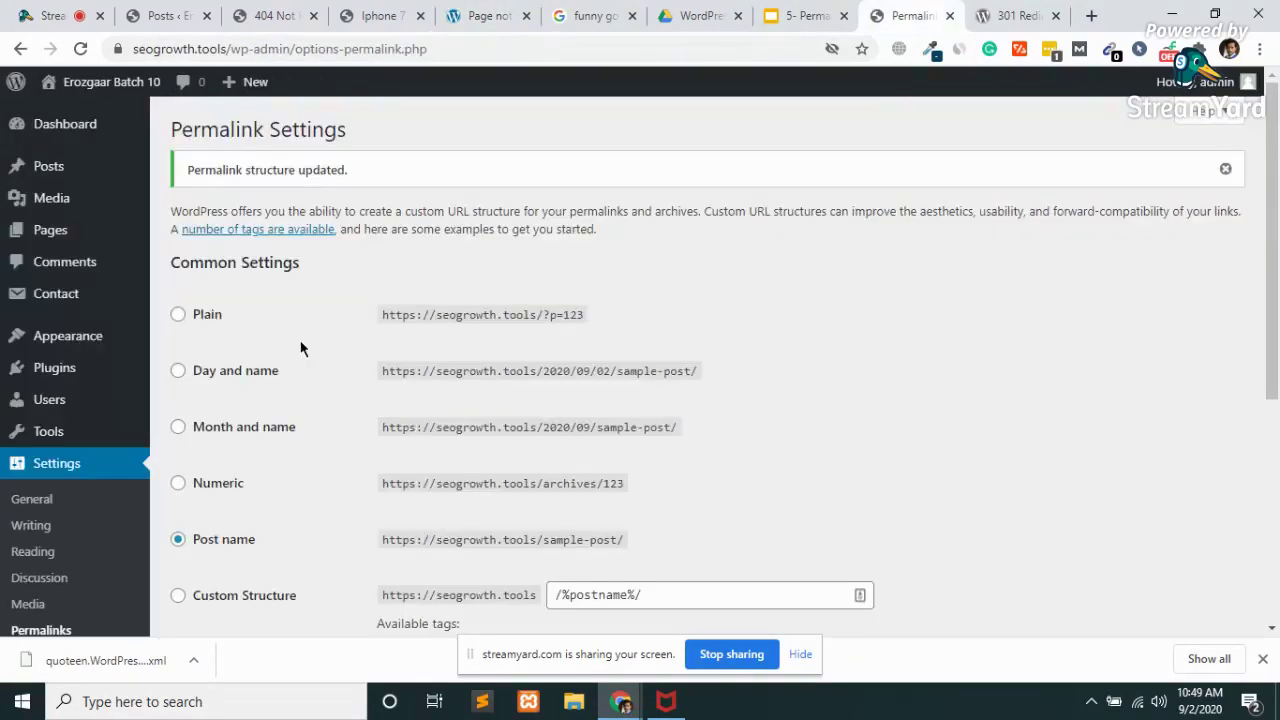
pyautogui.moveTo(71, 374)
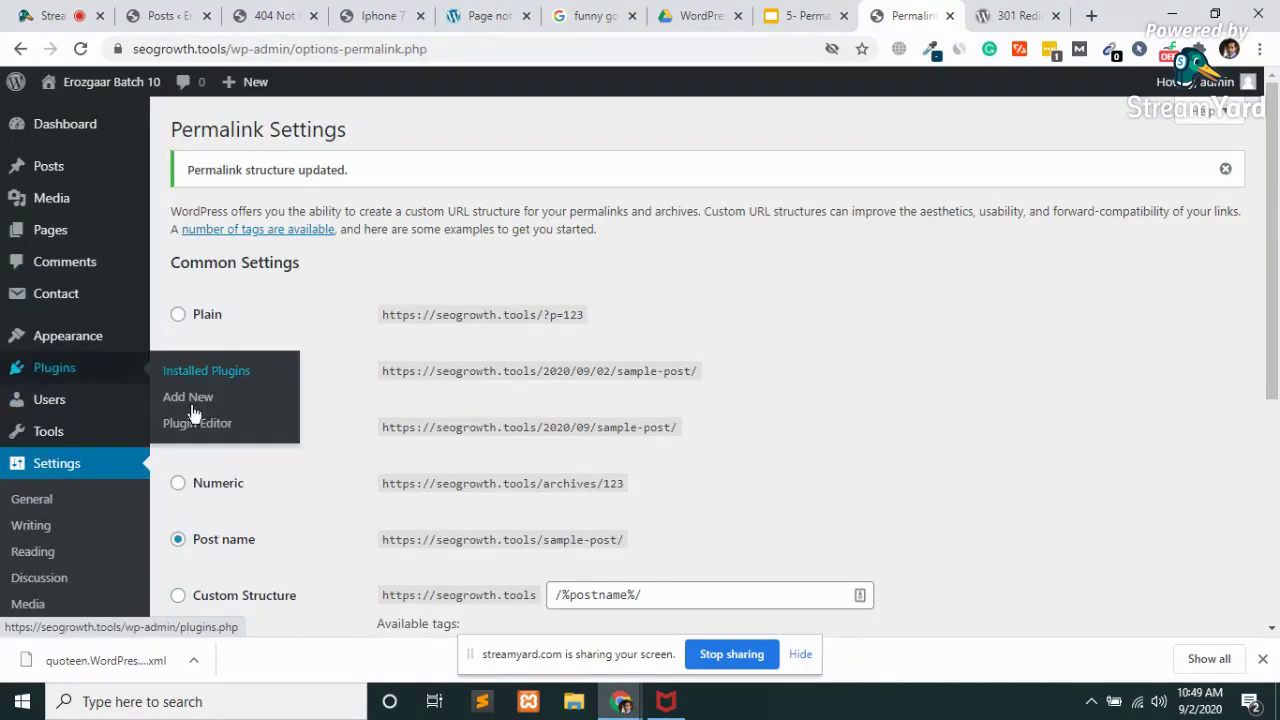
pyautogui.click(183, 397)
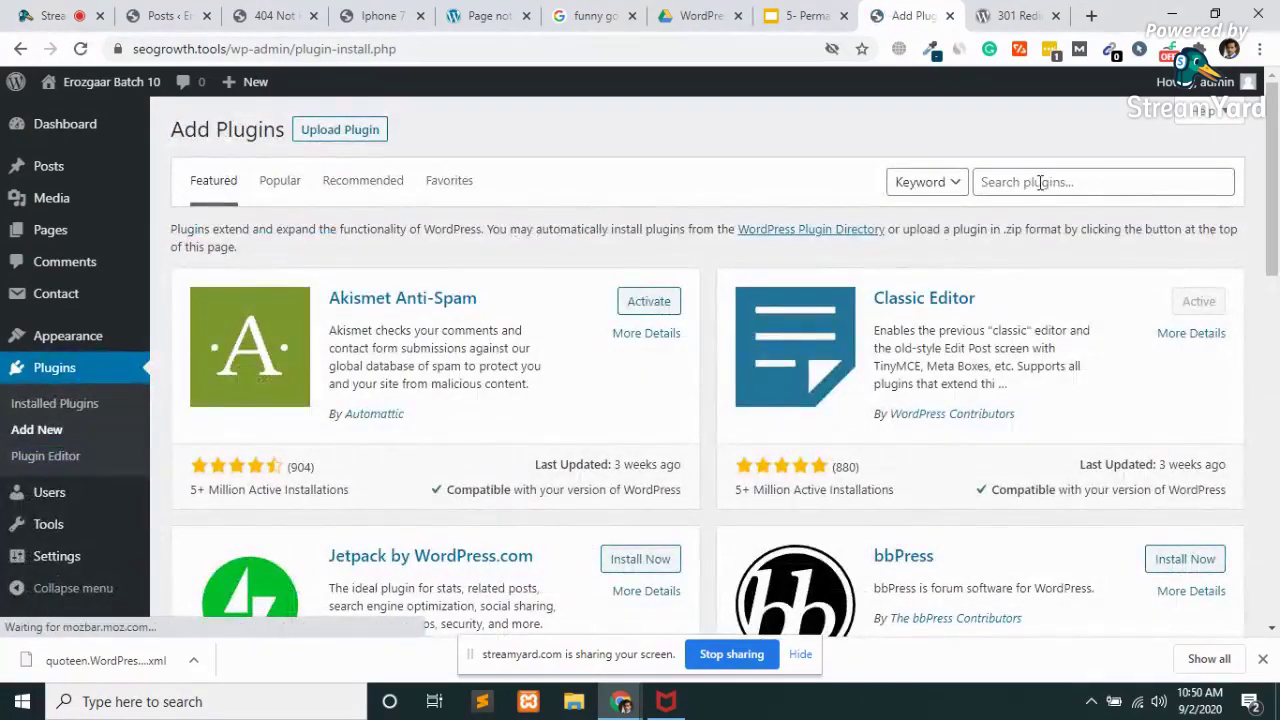
pyautogui.click(1040, 182)
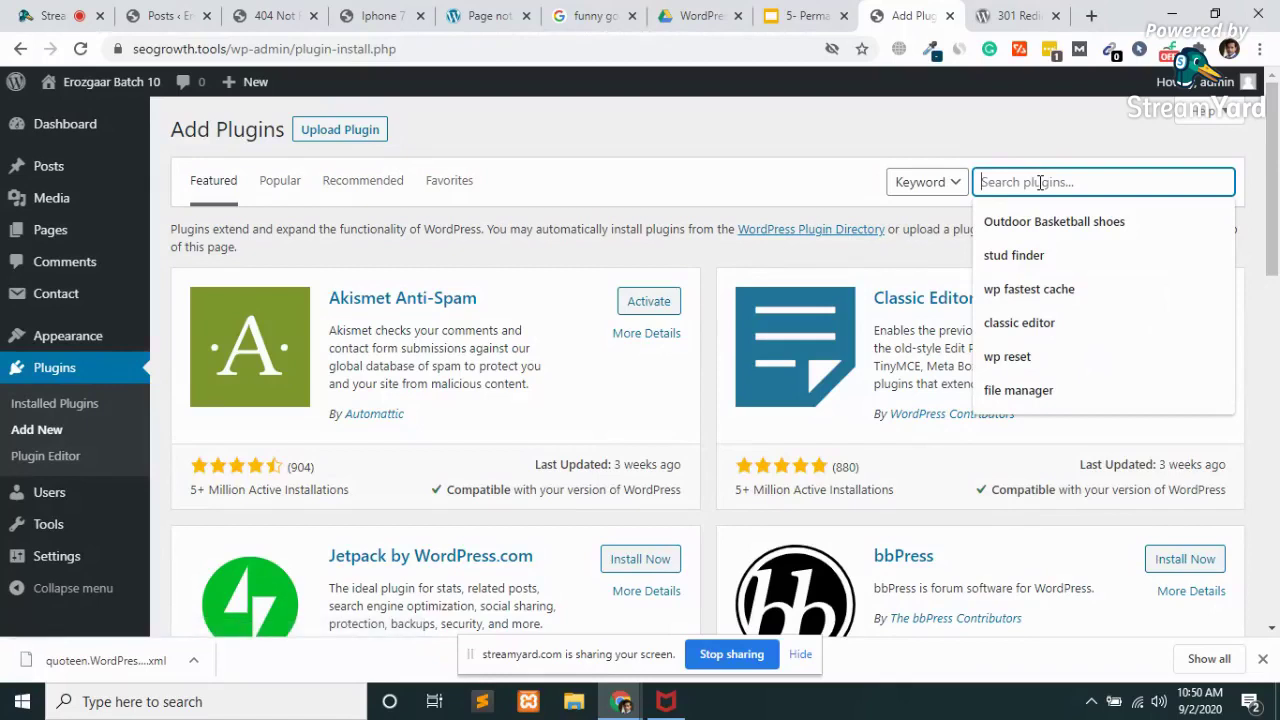
pyautogui.write('3')
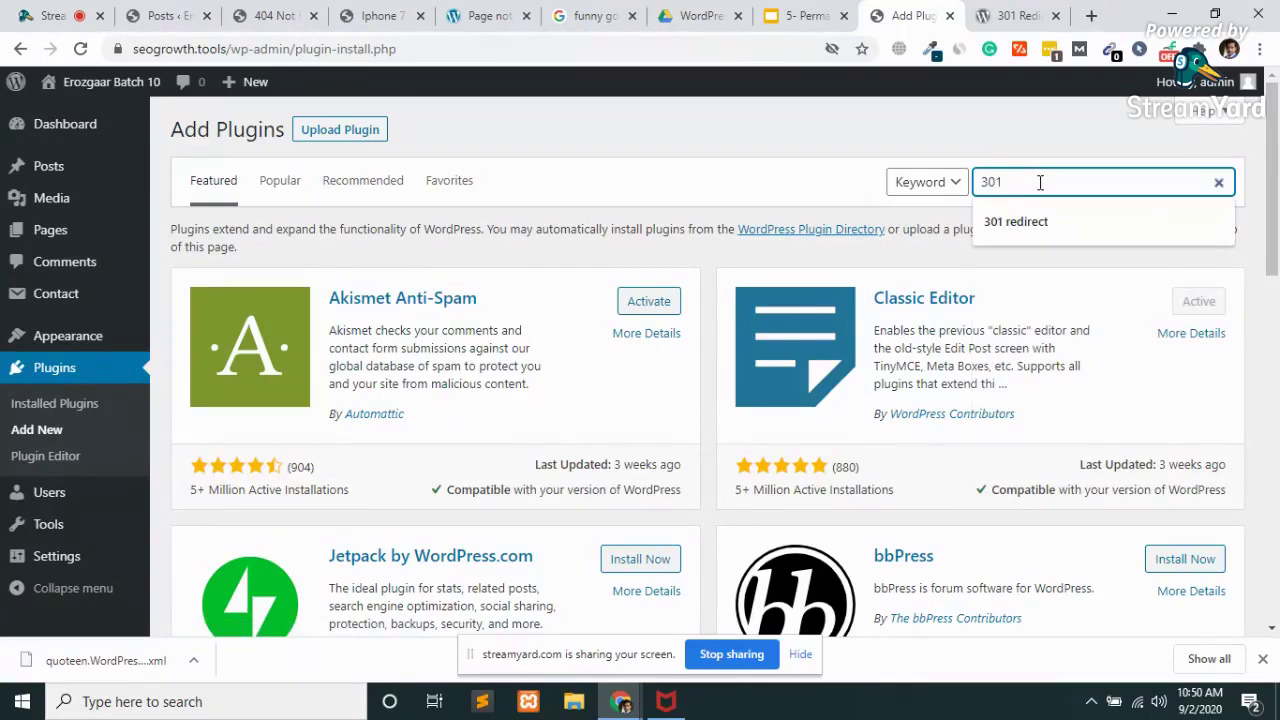
pyautogui.write('01')
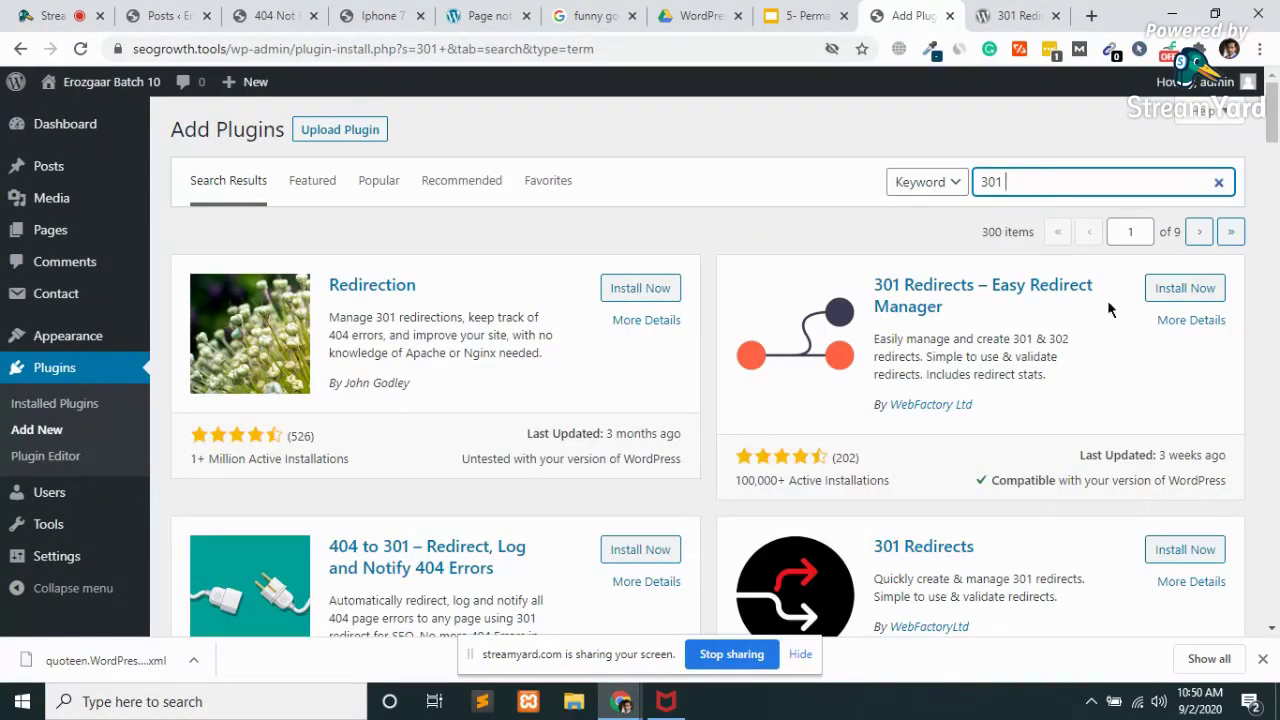
pyautogui.write('red')
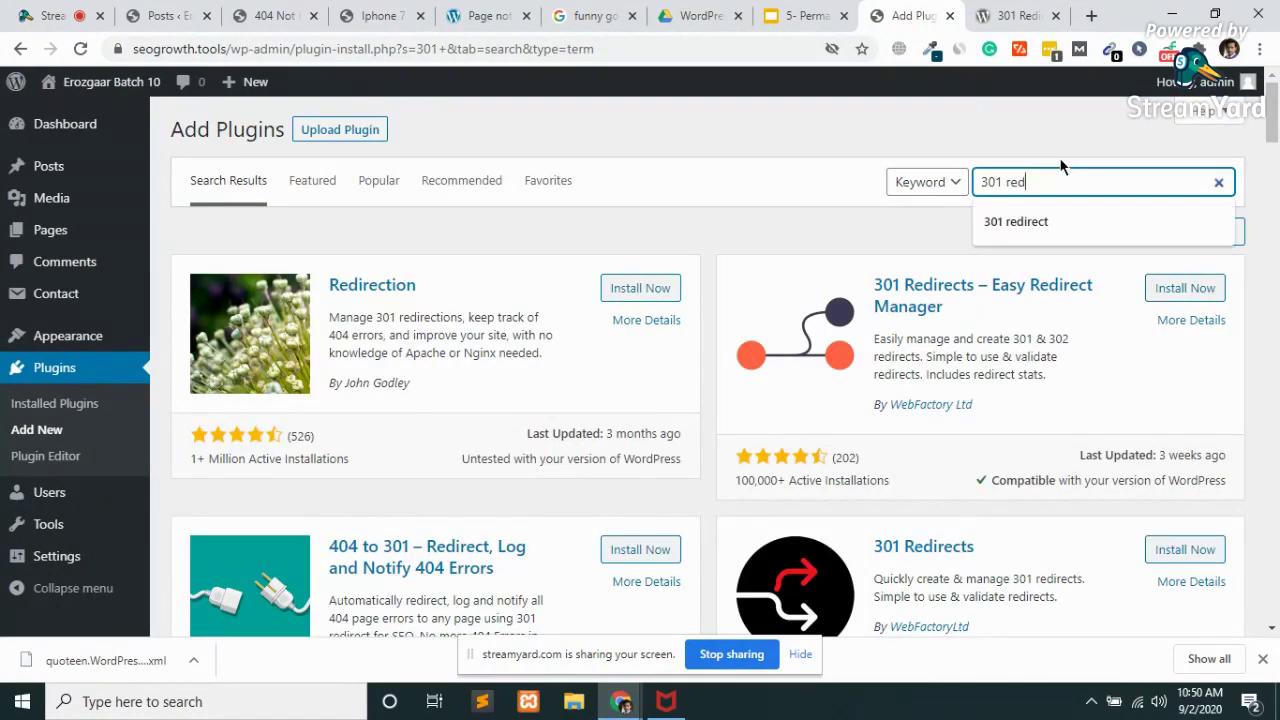
pyautogui.write('irects')
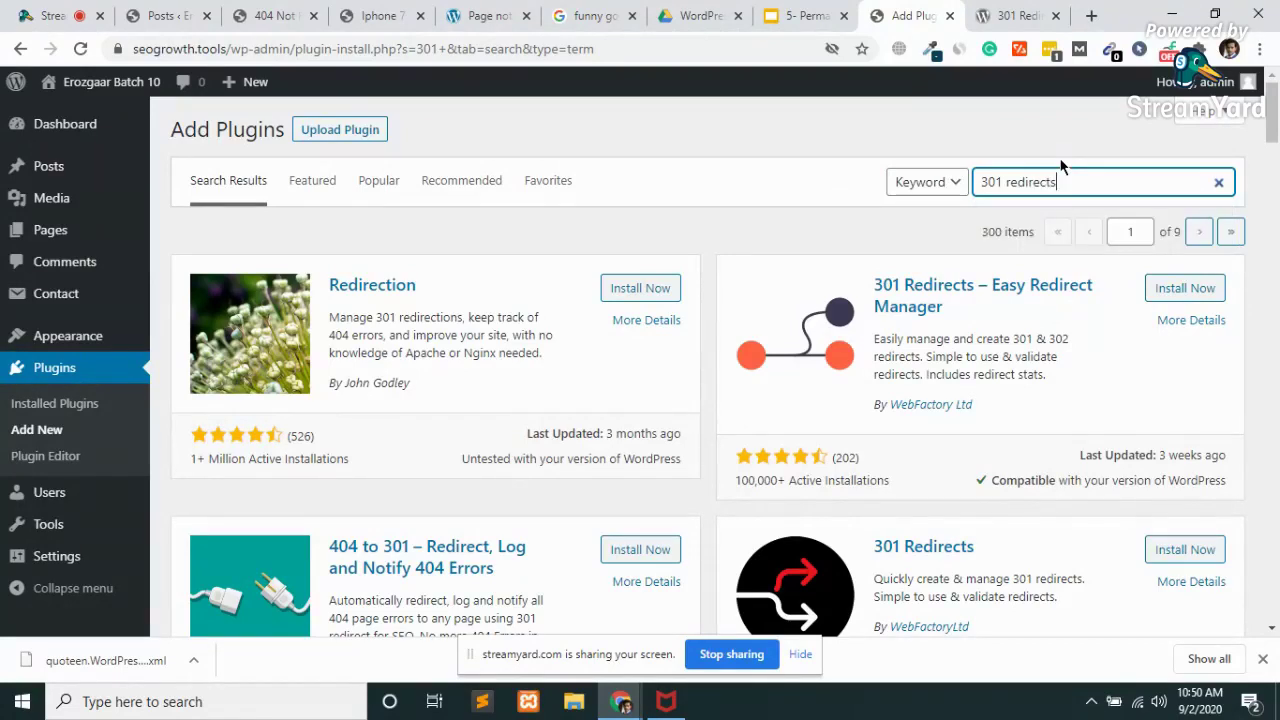
pyautogui.press('Return')
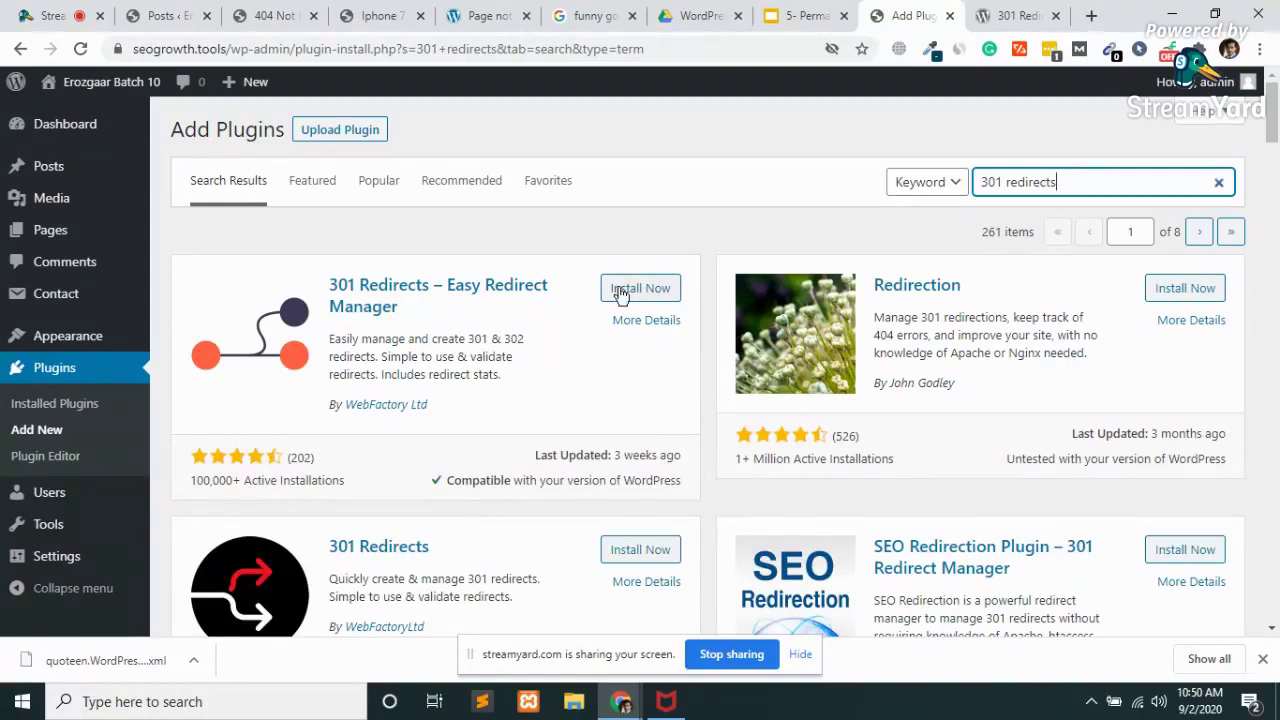
pyautogui.click(616, 292)
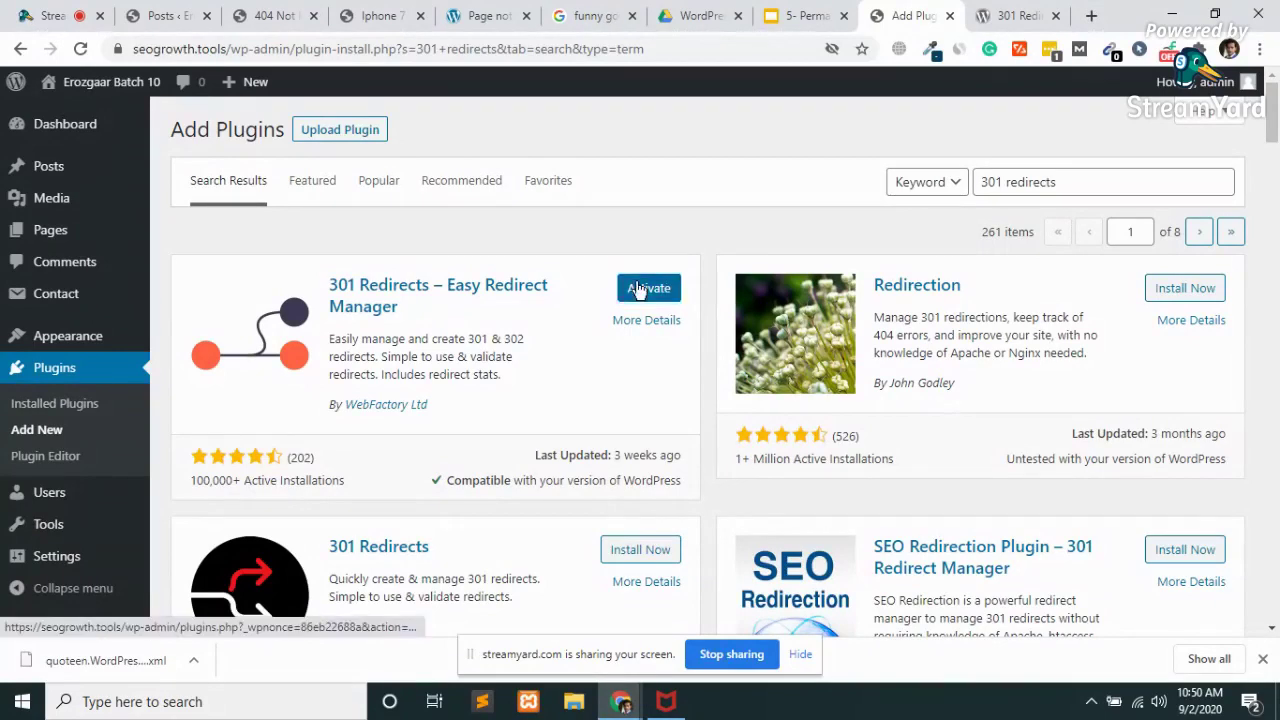
pyautogui.click(638, 289)
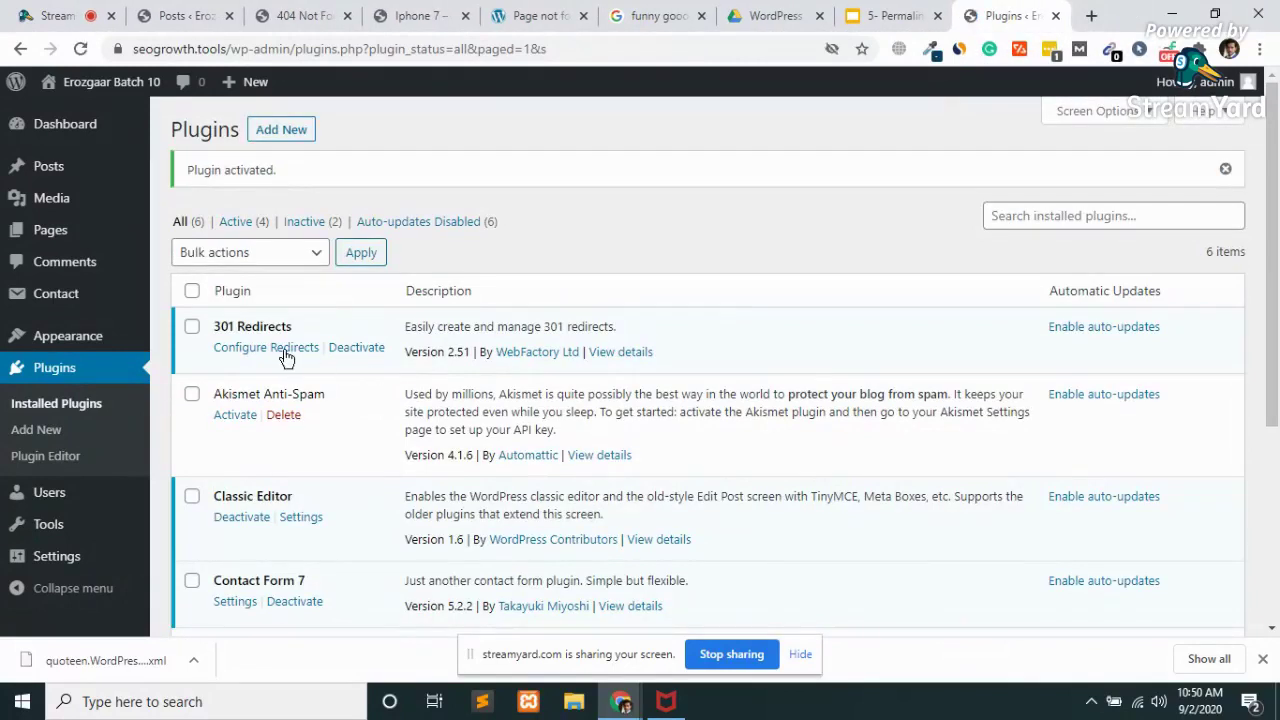
# Open the redirect settings, then start a new page titled 'updates' (permalink /updates/).
pyautogui.click(283, 350)
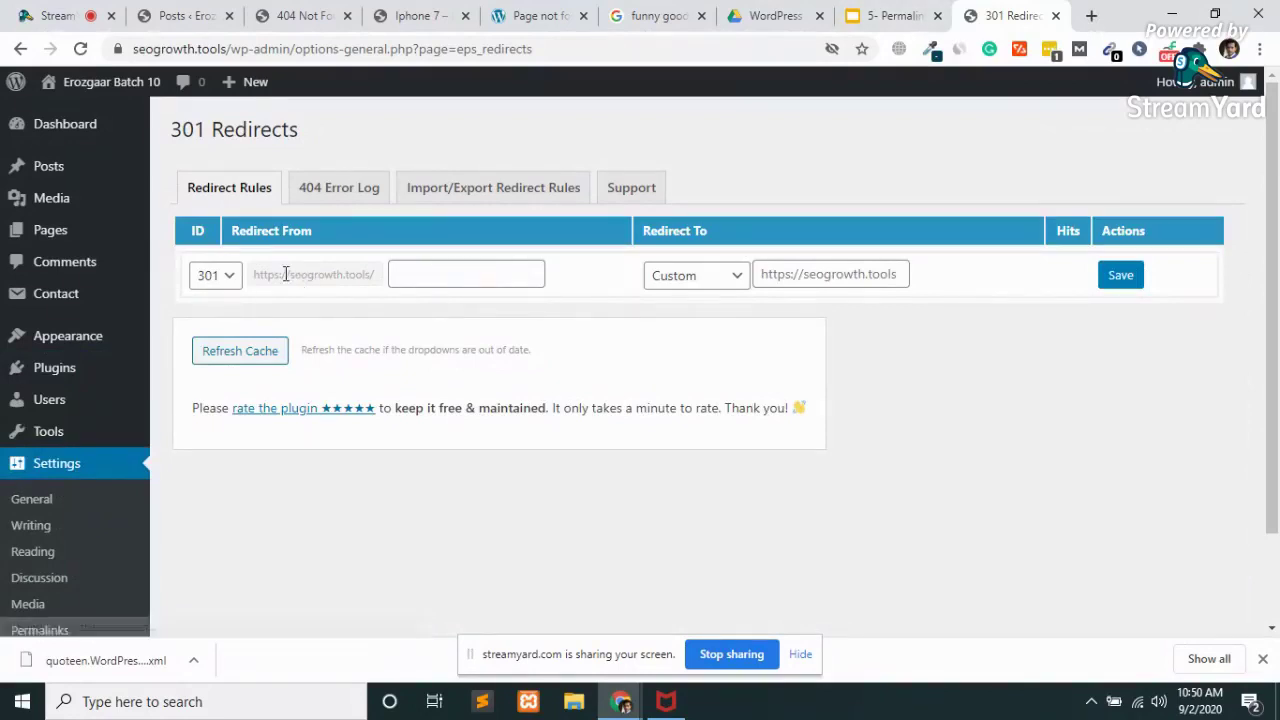
pyautogui.click(60, 231)
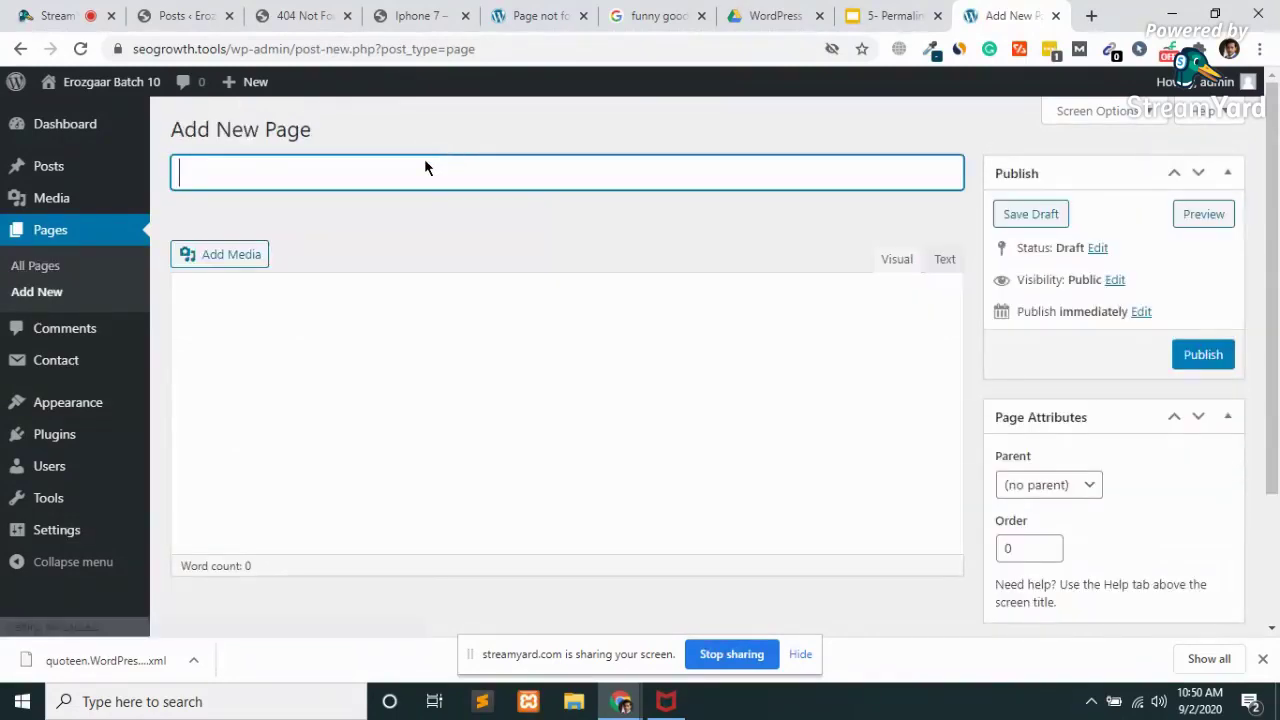
pyautogui.write('updates')
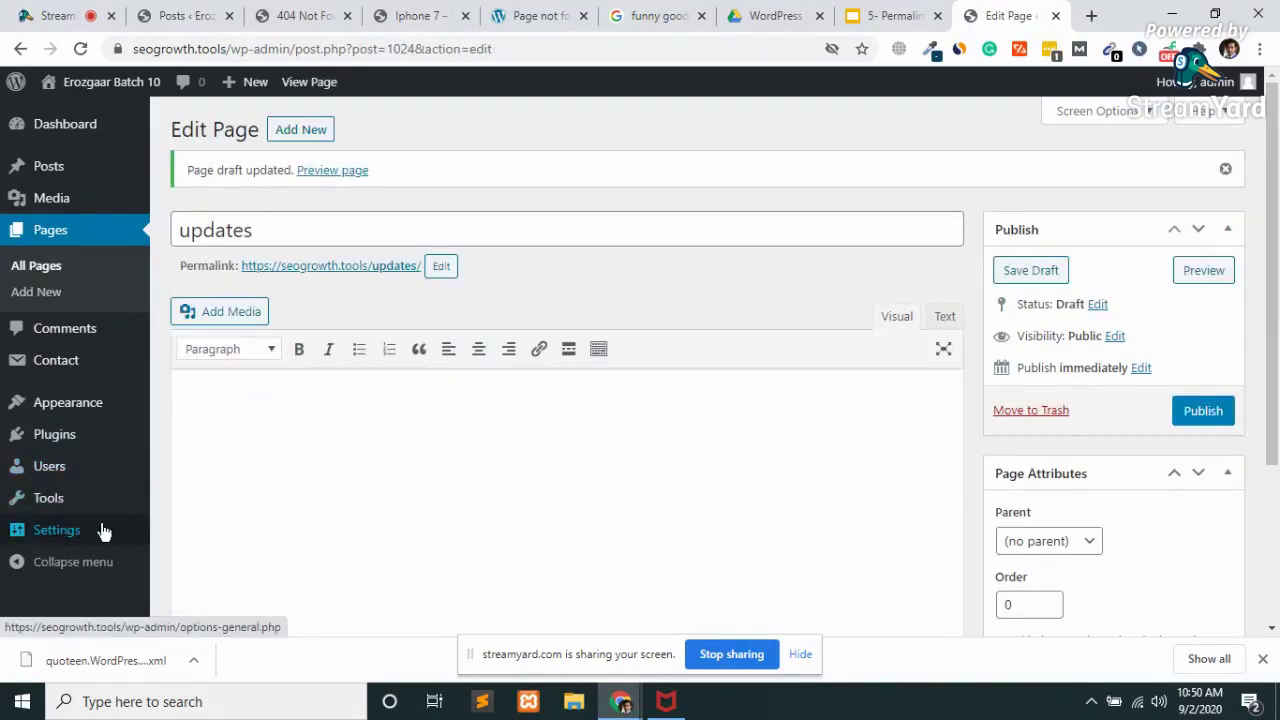
# Open Settings > Reading, then load seogrowth.tools in a new tab.
pyautogui.moveTo(82, 537)
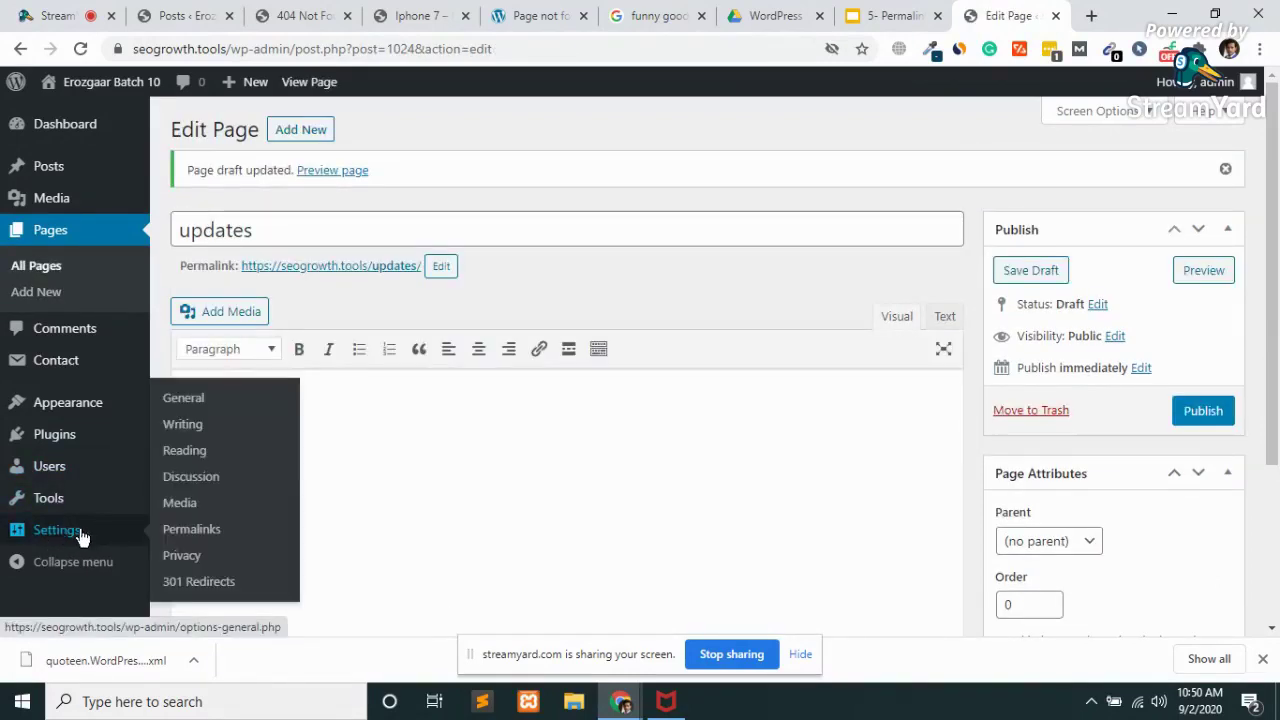
pyautogui.click(177, 456)
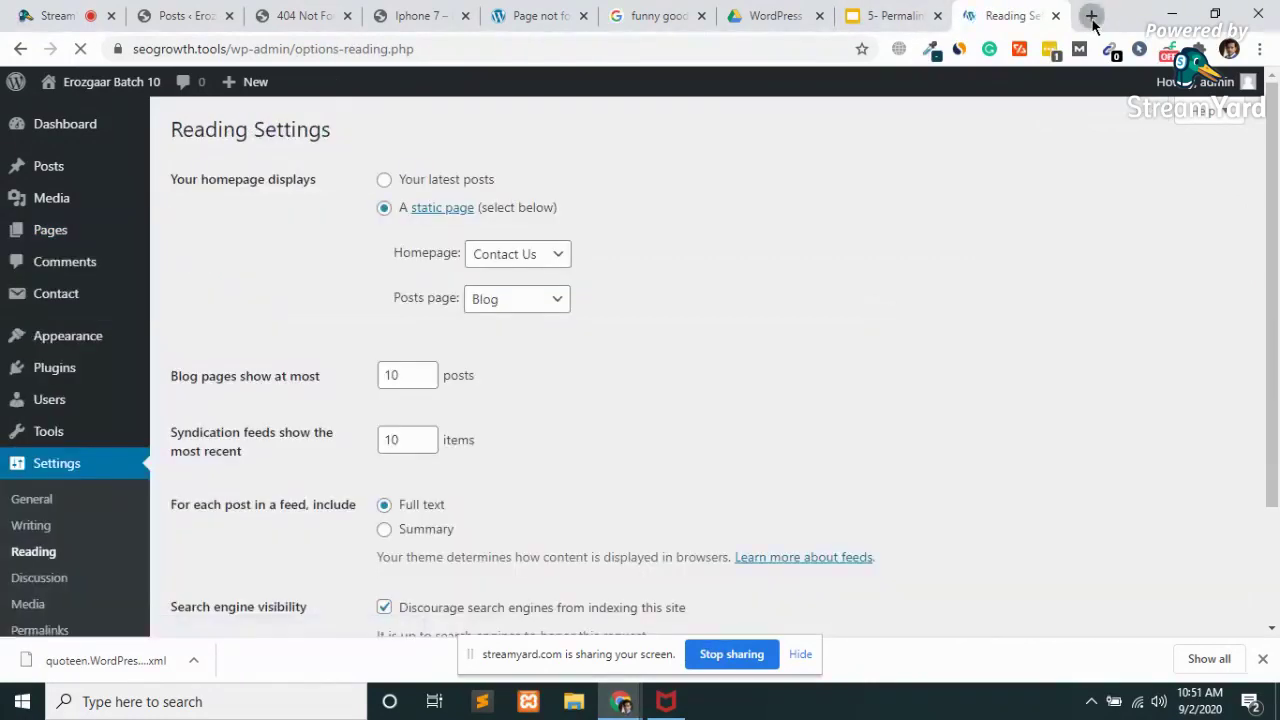
pyautogui.click(1091, 16)
pyautogui.write('se')
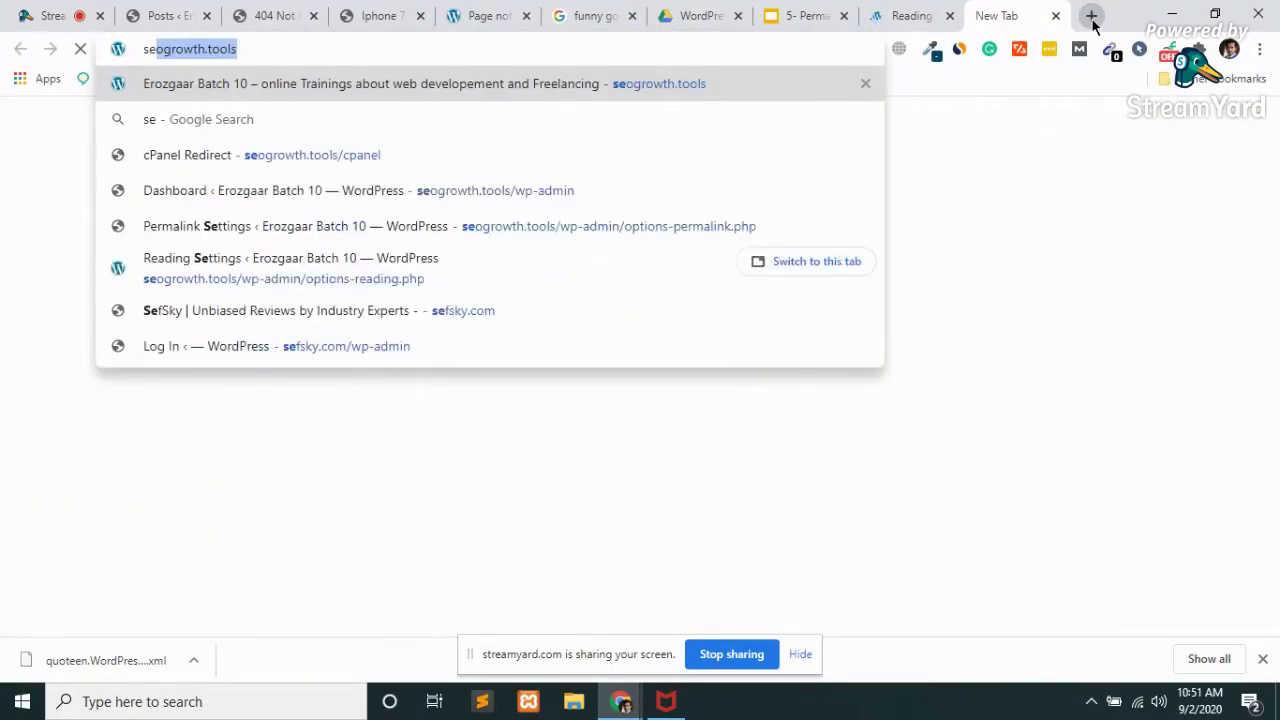
pyautogui.press('Return')
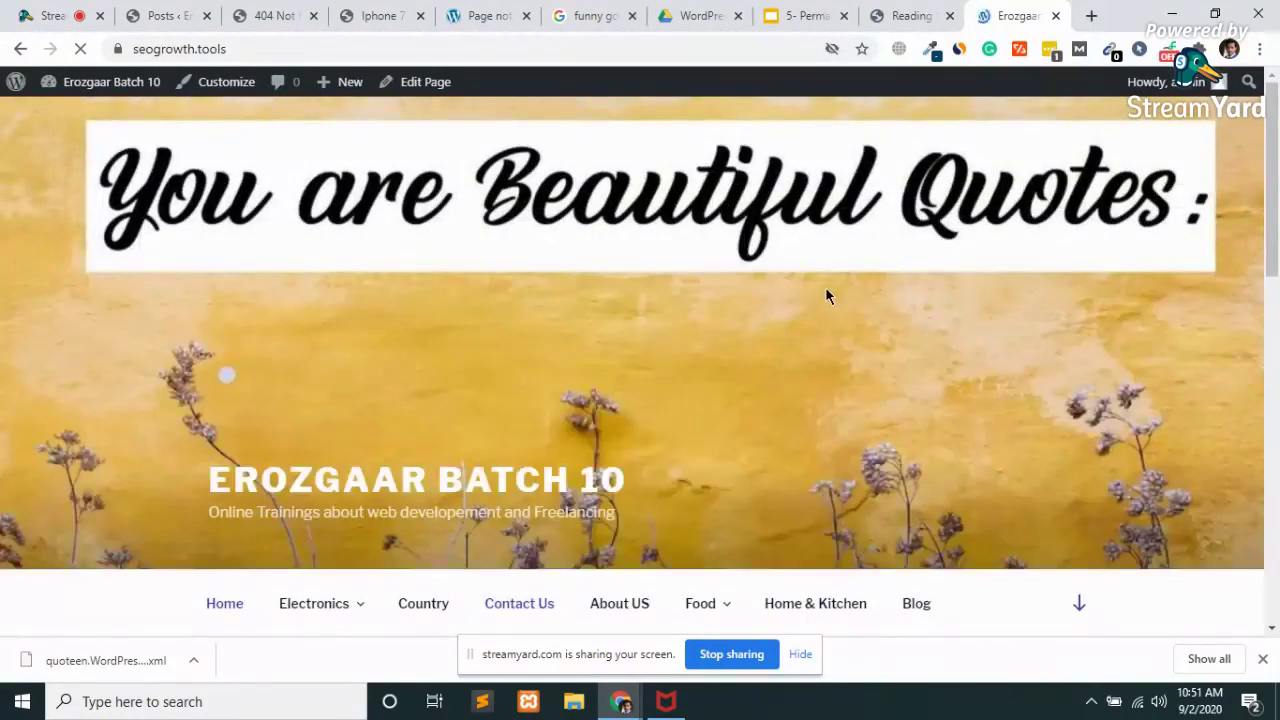
# View the Blog page's post listing at /blog/, then return to Reading Settings.
pyautogui.scroll(-2, 825, 286)
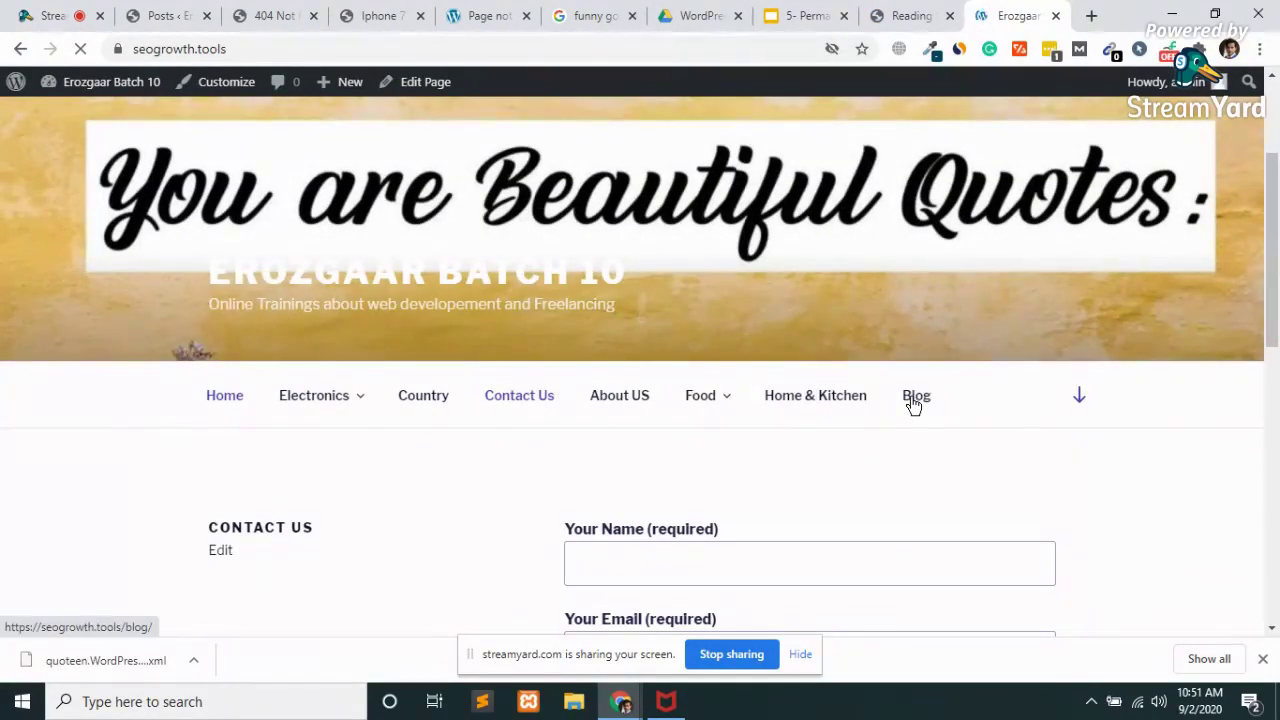
pyautogui.click(913, 402)
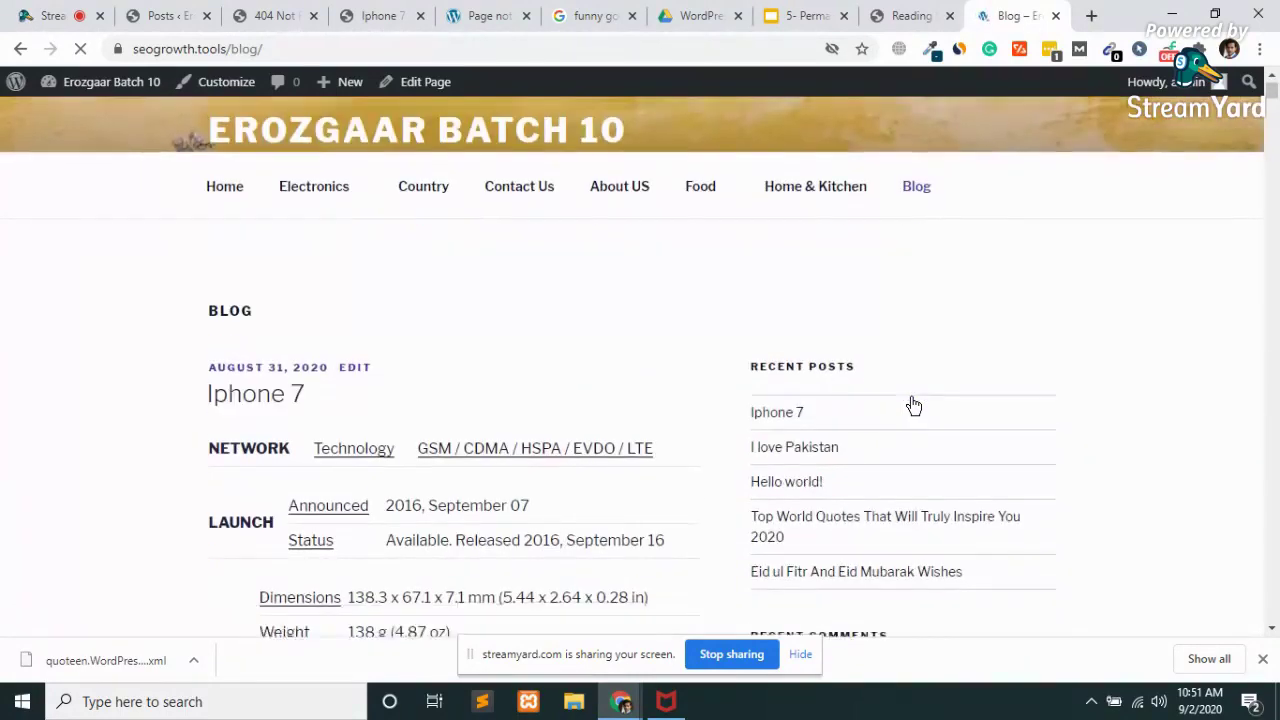
pyautogui.scroll(-3, 286, 323)
pyautogui.scroll(-10, 286, 288)
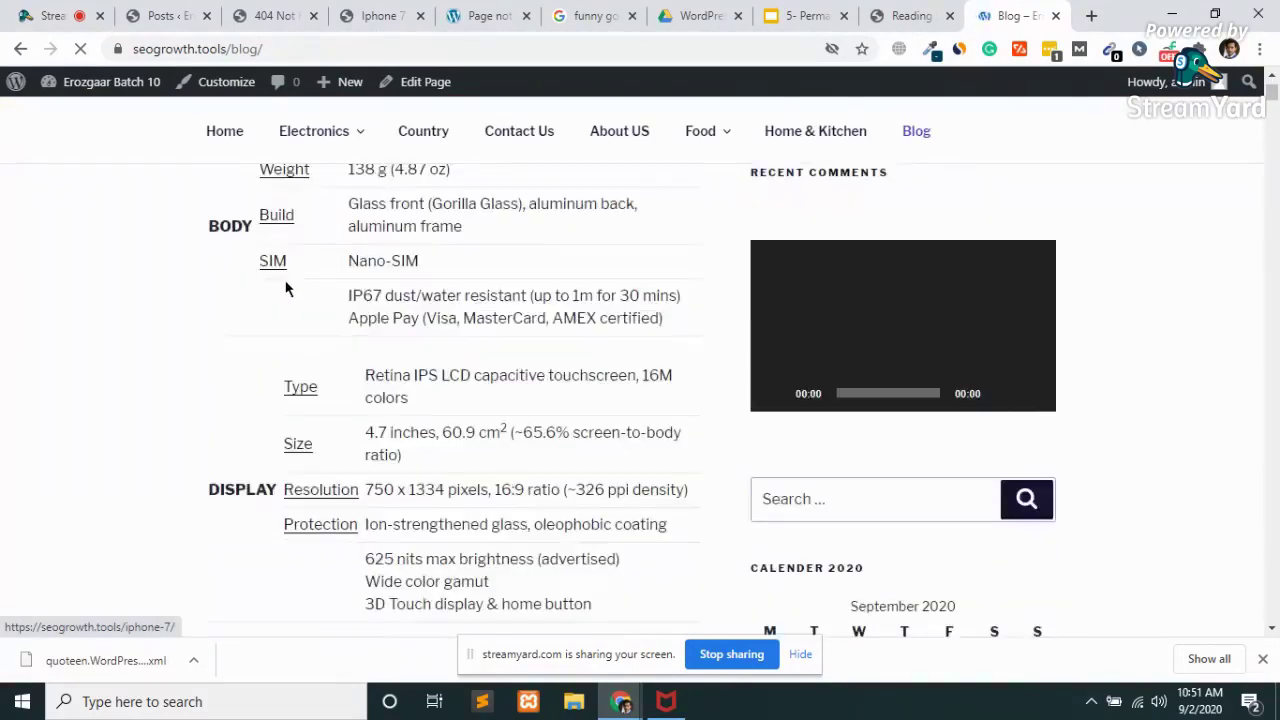
pyautogui.scroll(-1, 286, 288)
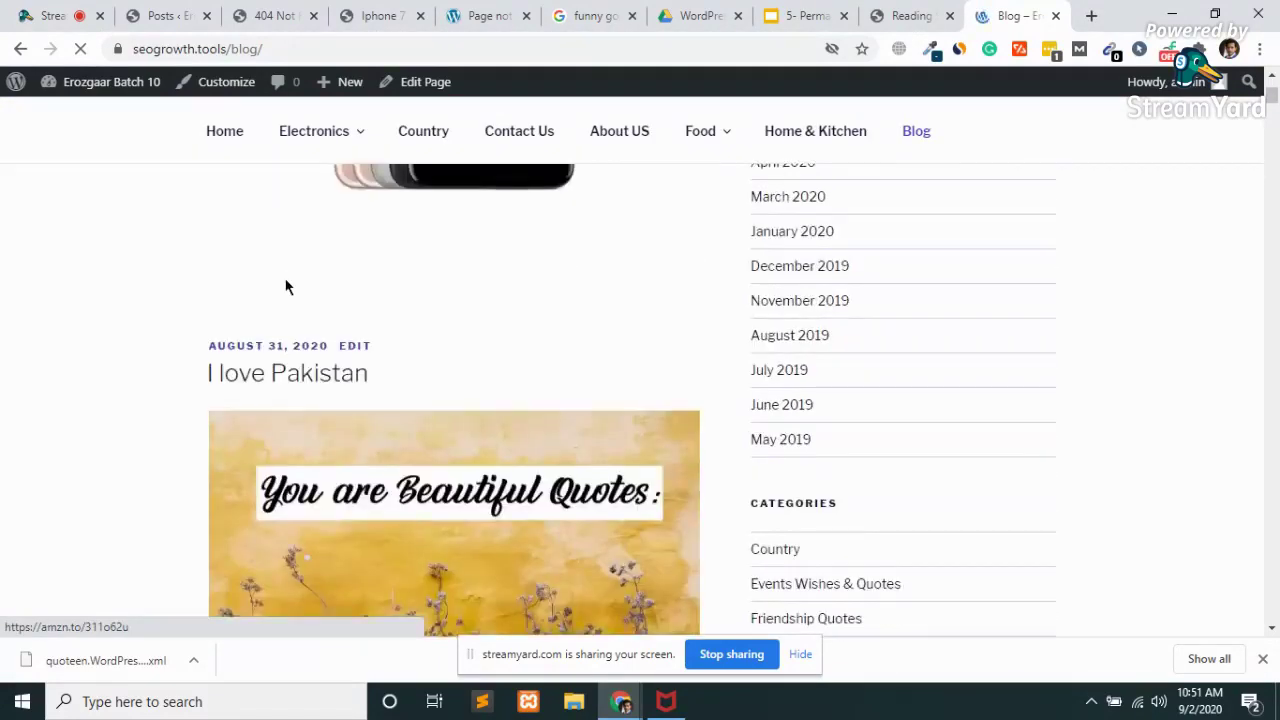
pyautogui.scroll(15, 286, 288)
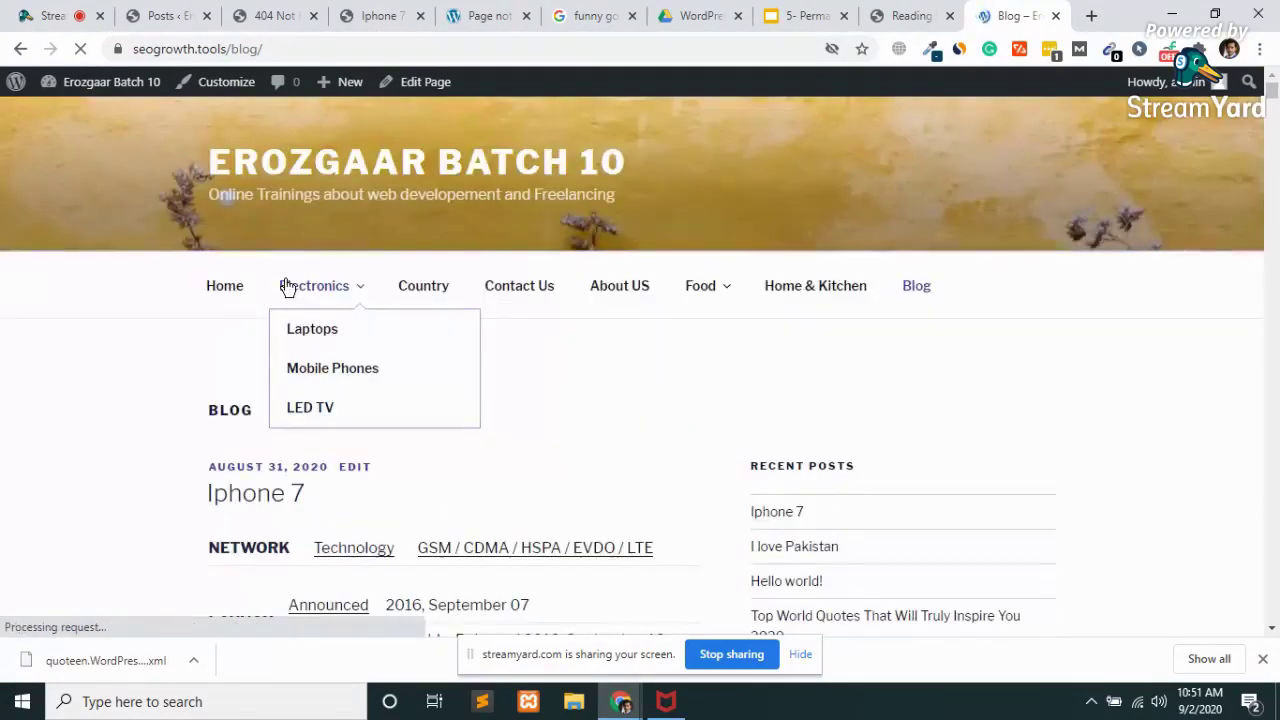
pyautogui.click(912, 15)
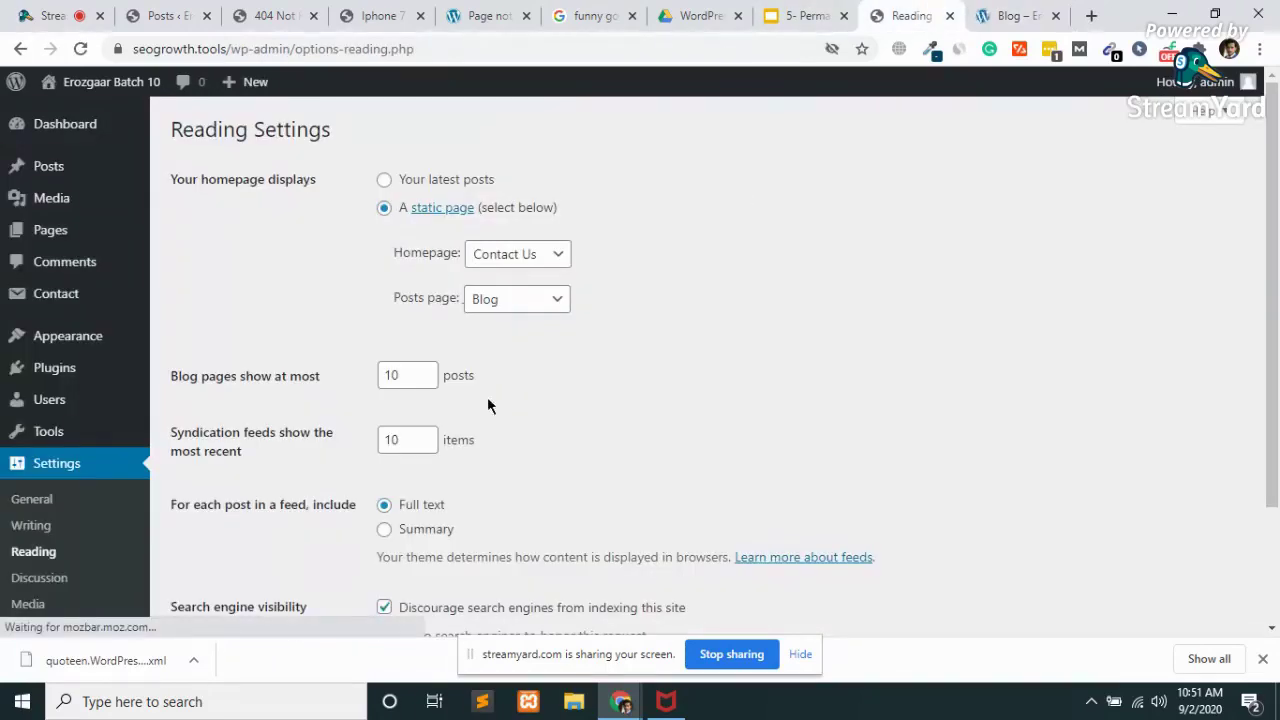
# Publish the draft 'updates' page from the All Pages list.
pyautogui.click(519, 301)
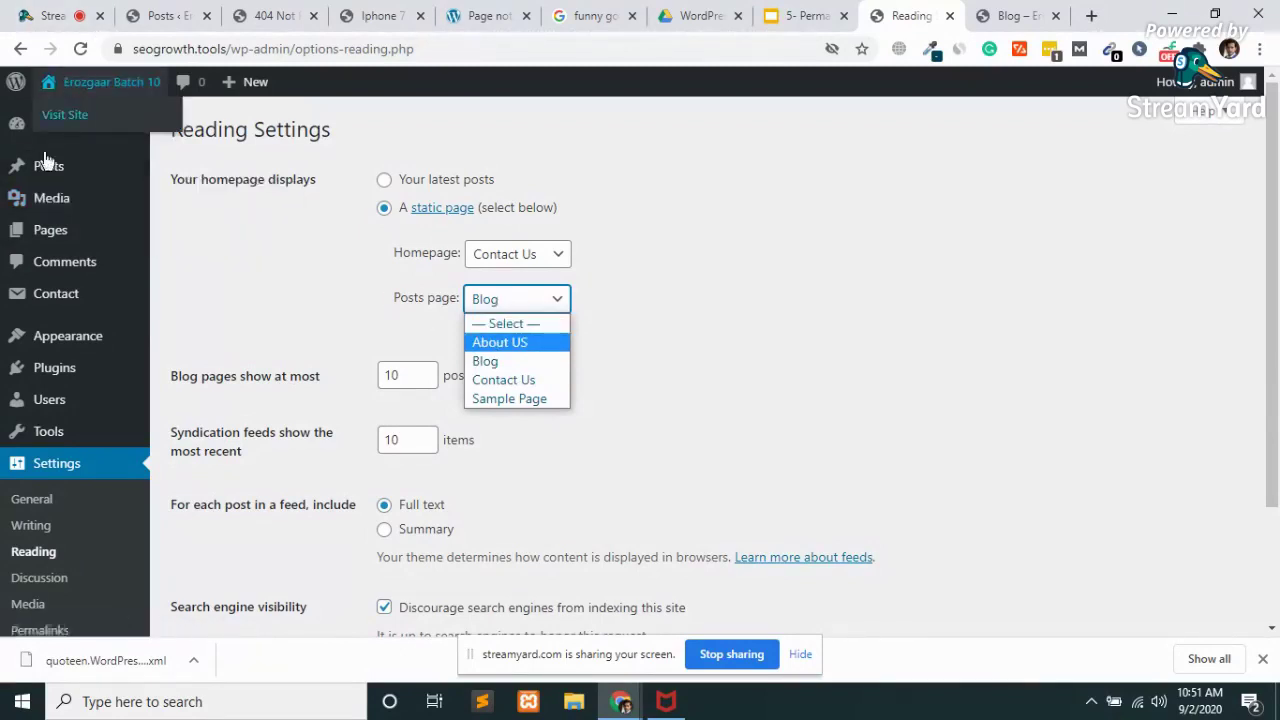
pyautogui.click(55, 233)
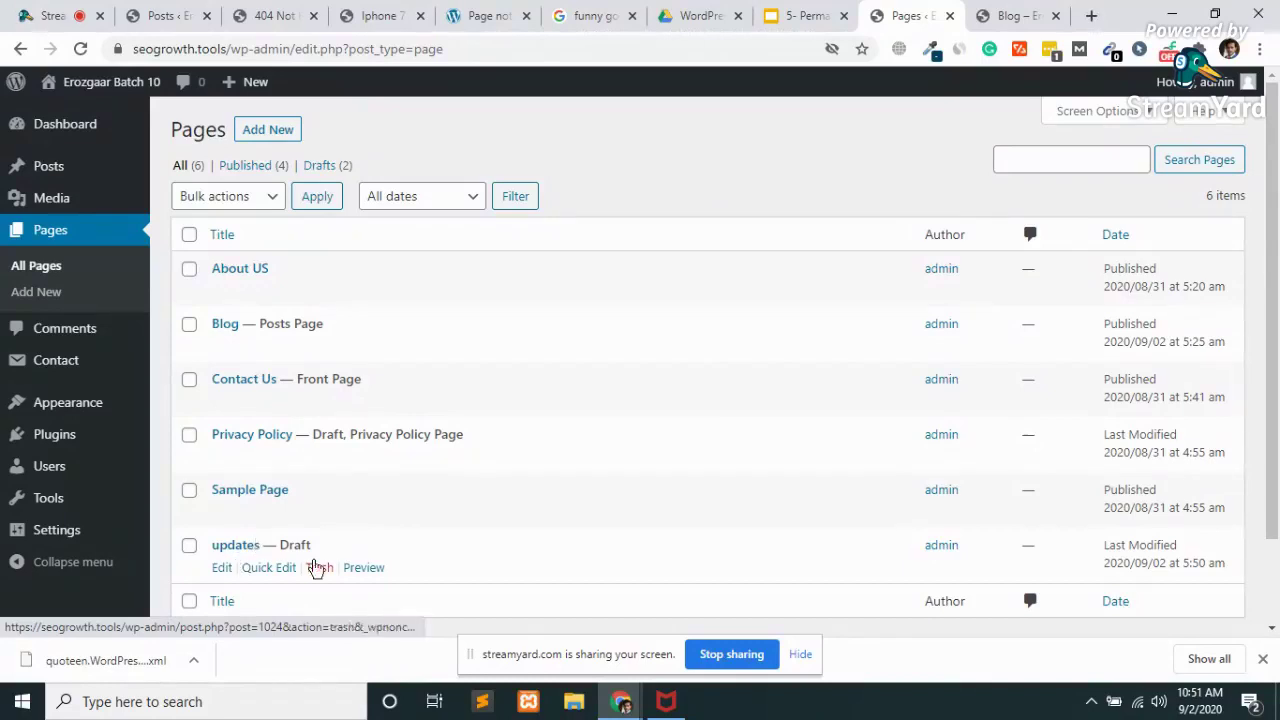
pyautogui.click(222, 568)
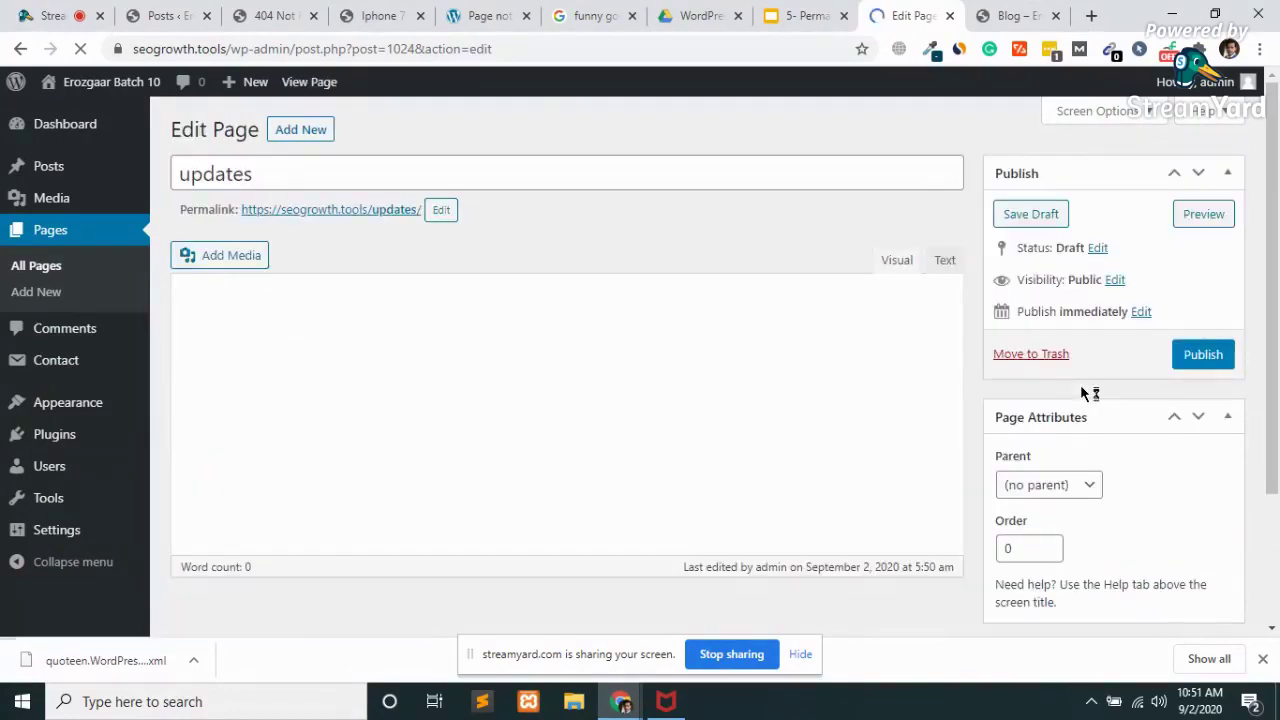
pyautogui.click(1204, 356)
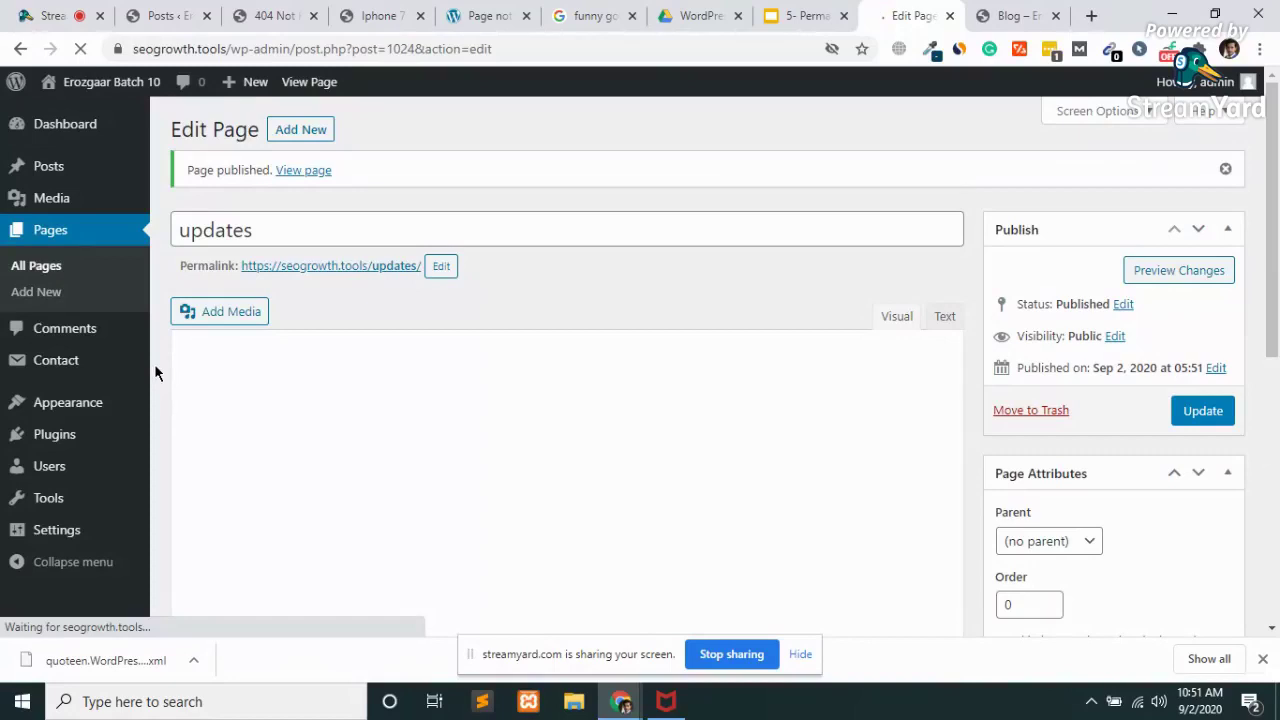
pyautogui.moveTo(57, 530)
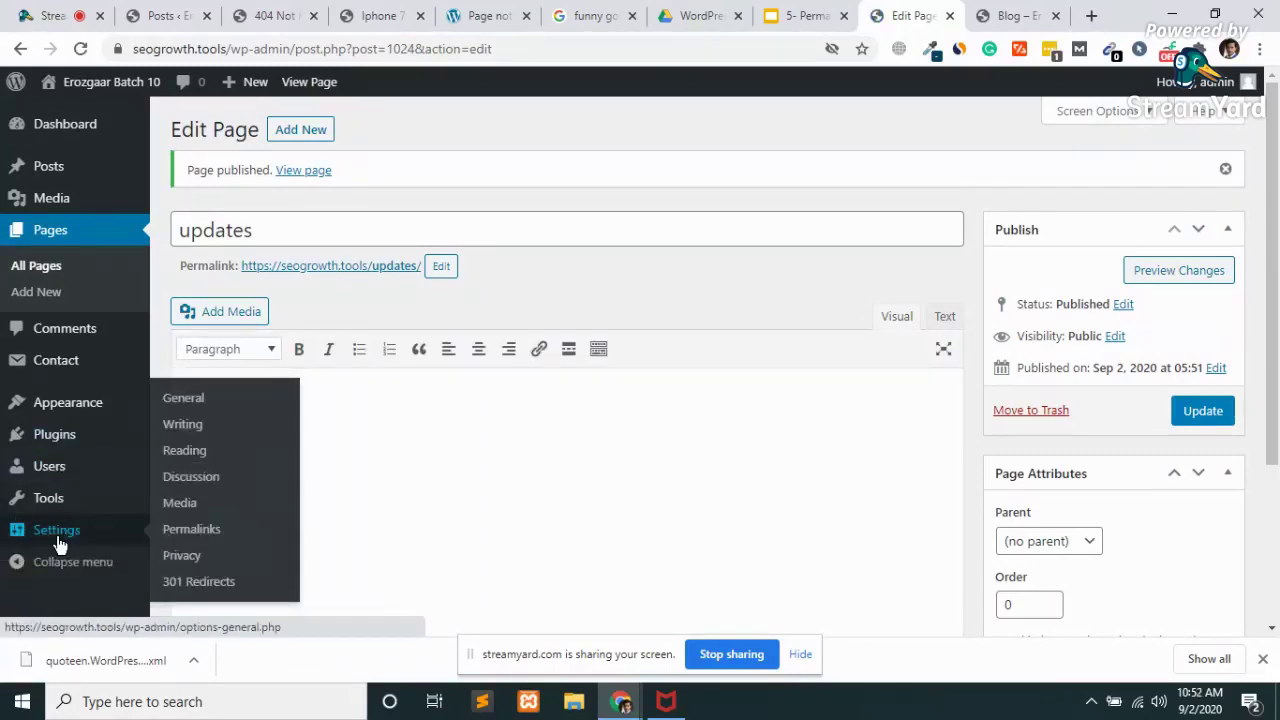
# Set the Reading settings' Posts page to 'updates' and save the changes.
pyautogui.click(182, 455)
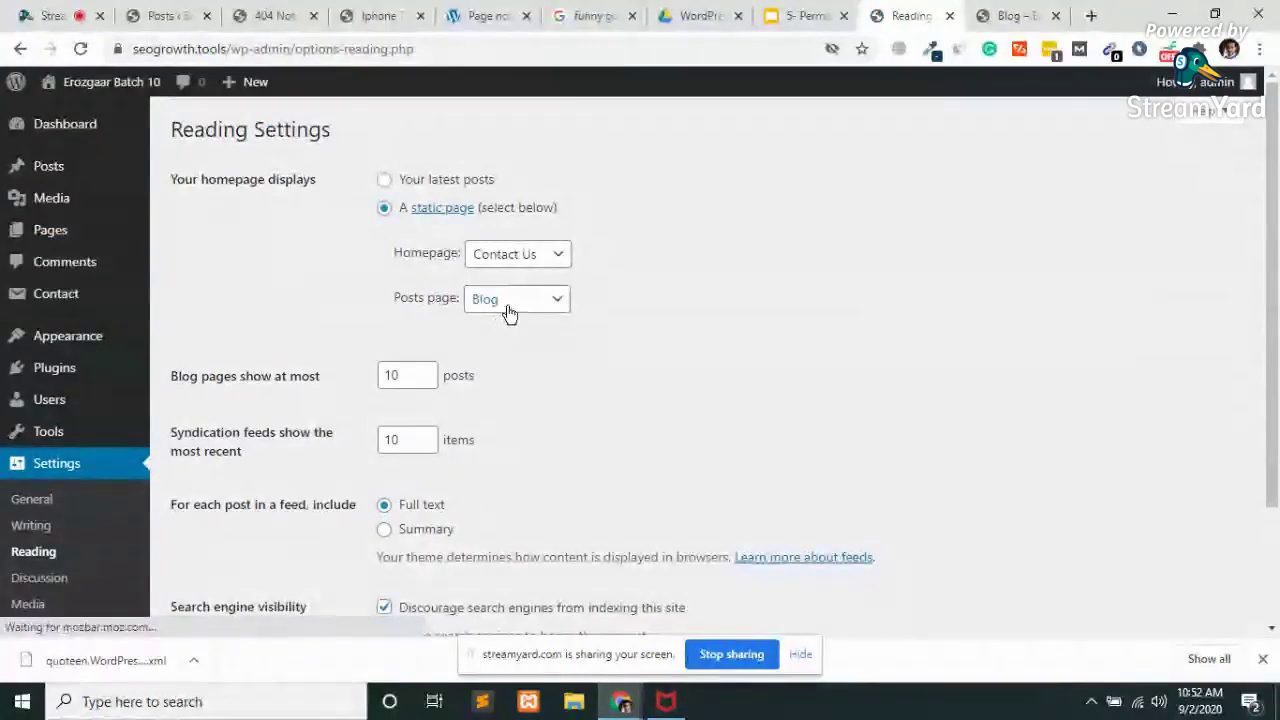
pyautogui.click(510, 300)
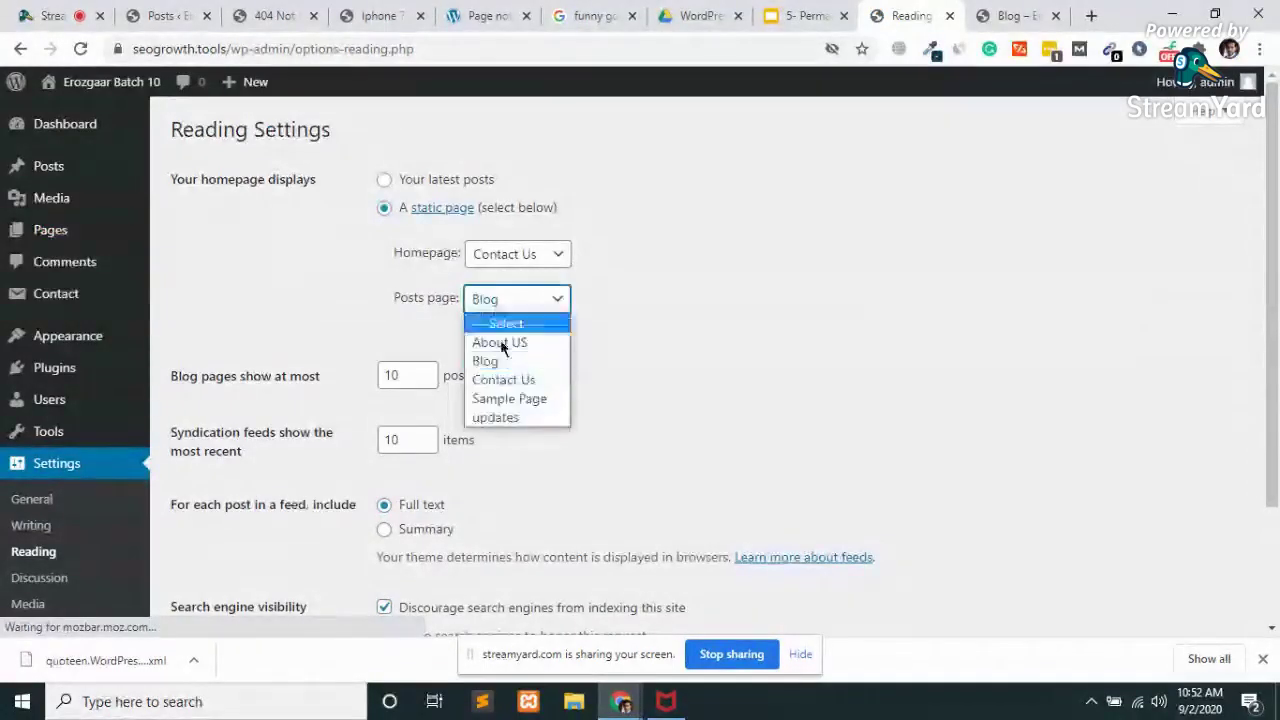
pyautogui.click(501, 417)
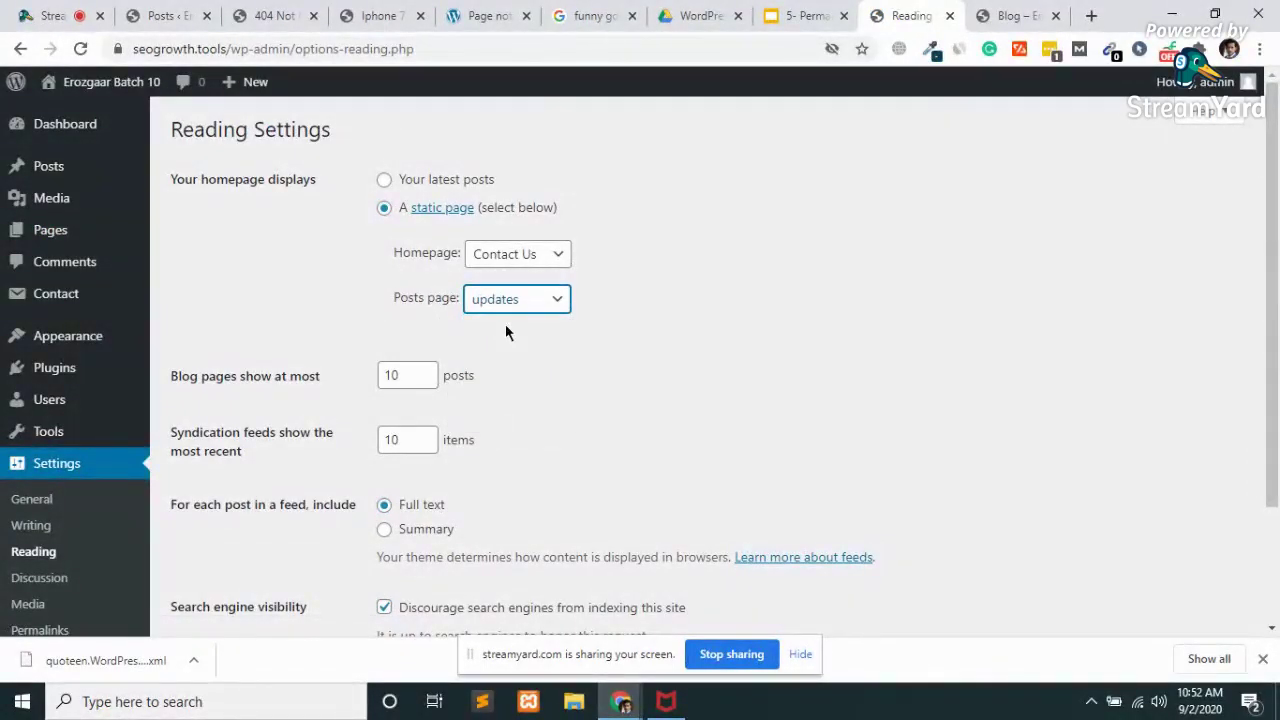
pyautogui.scroll(-2, 505, 324)
pyautogui.click(190, 542)
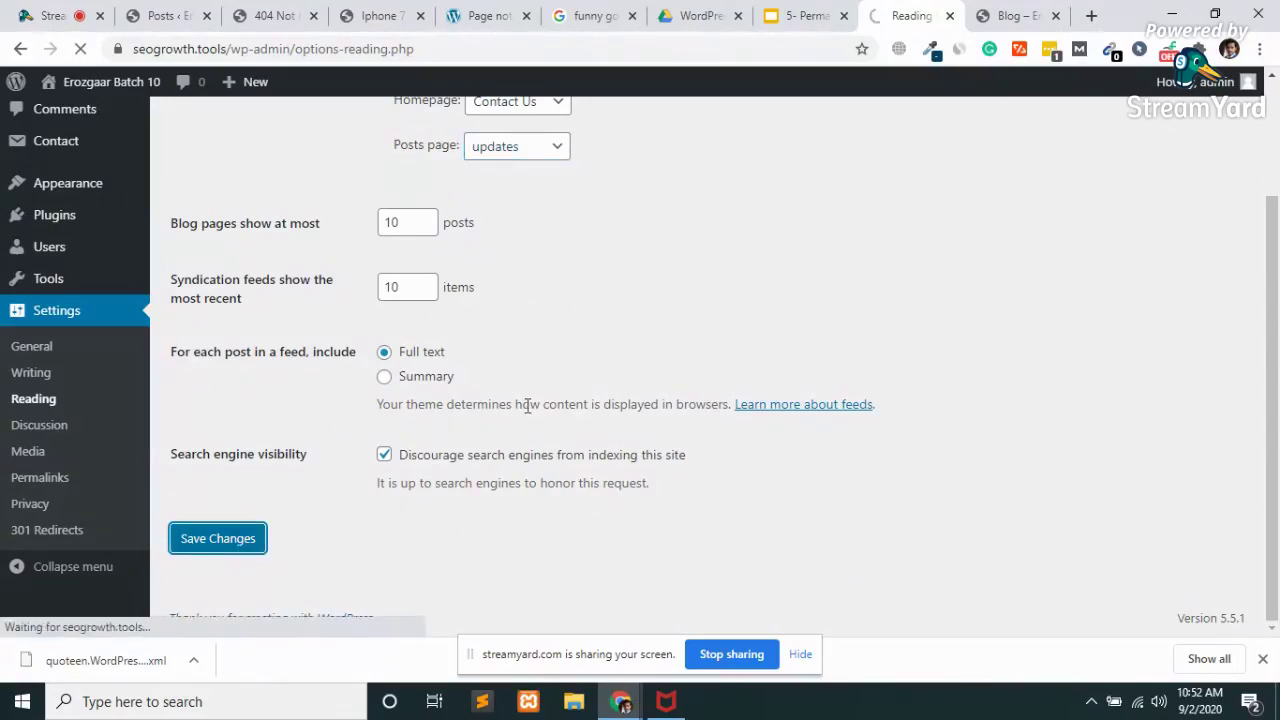
# Reload the live Blog page to confirm it no longer lists any posts.
pyautogui.click(1005, 12)
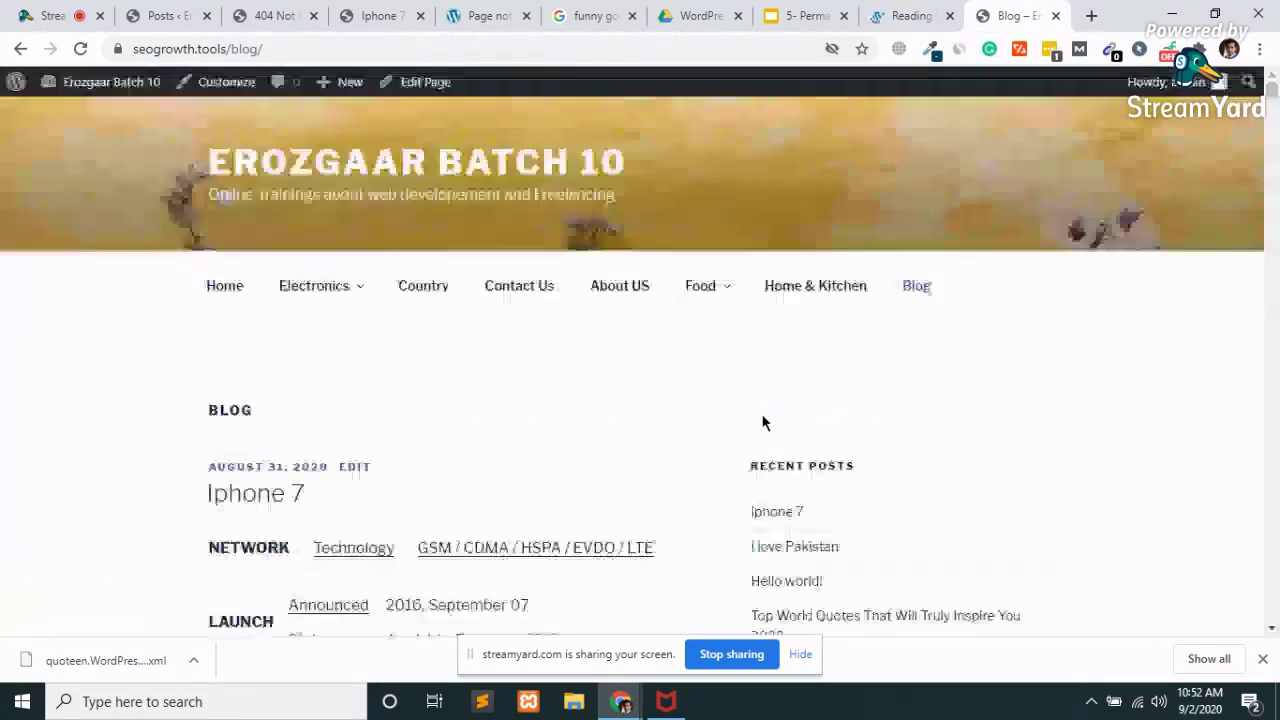
pyautogui.click(909, 292)
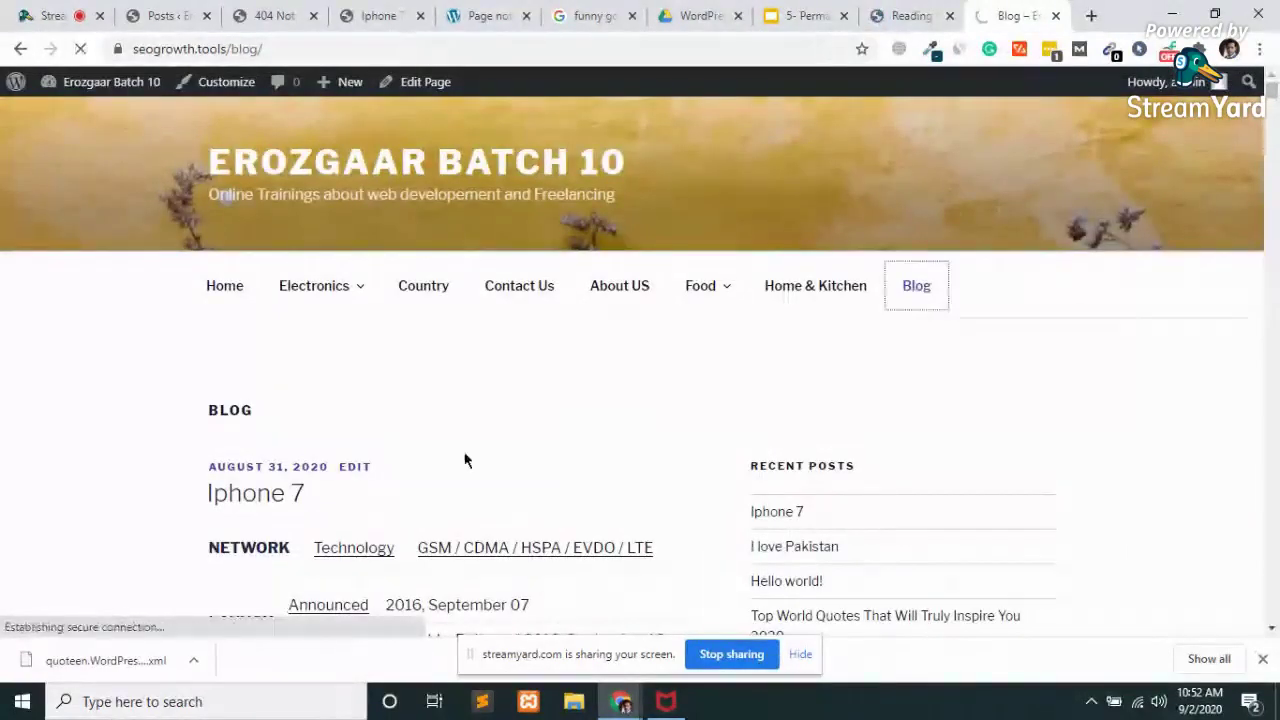
pyautogui.scroll(-3, 464, 458)
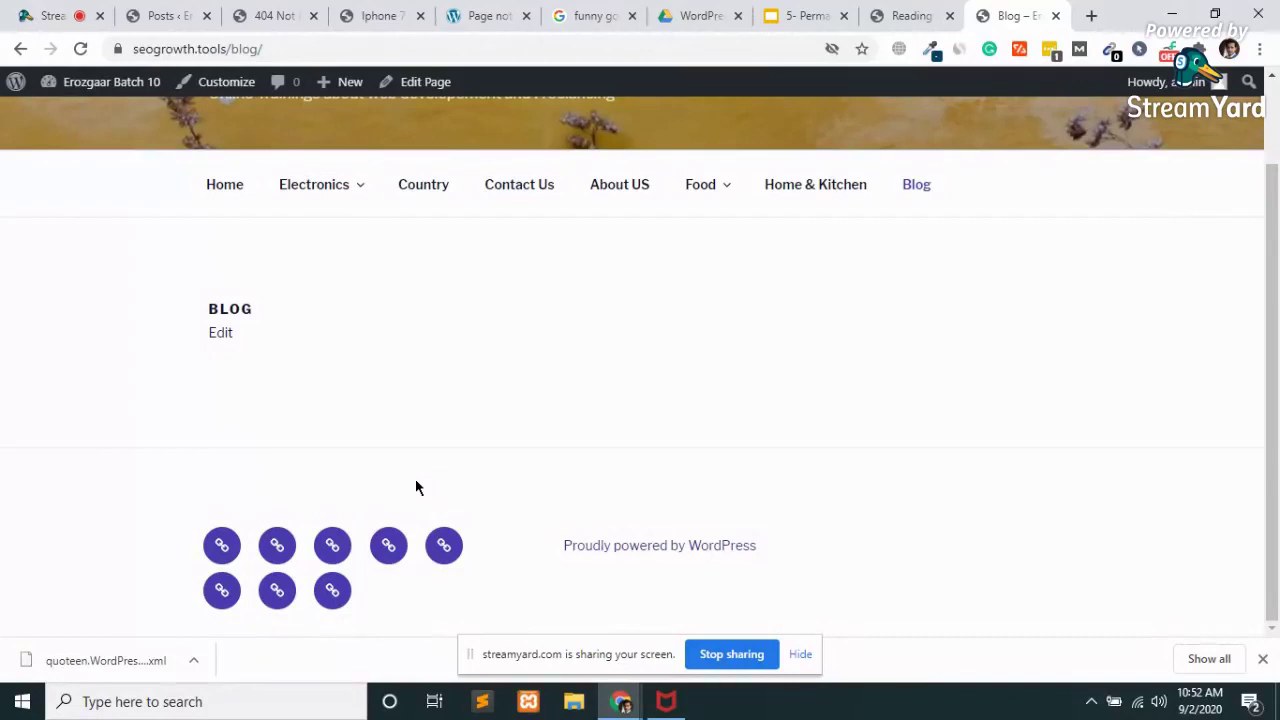
pyautogui.scroll(1, 415, 487)
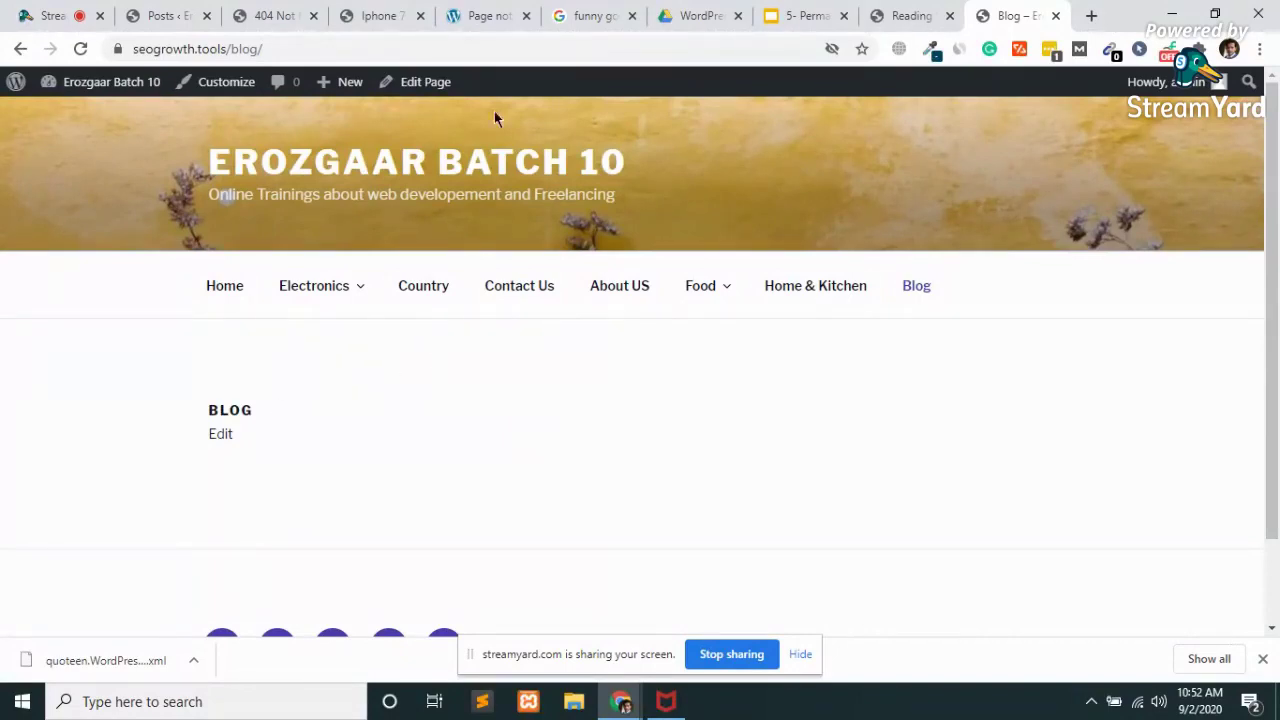
# View the live 'updates' page from All Pages and check that it lists the posts.
pyautogui.click(912, 15)
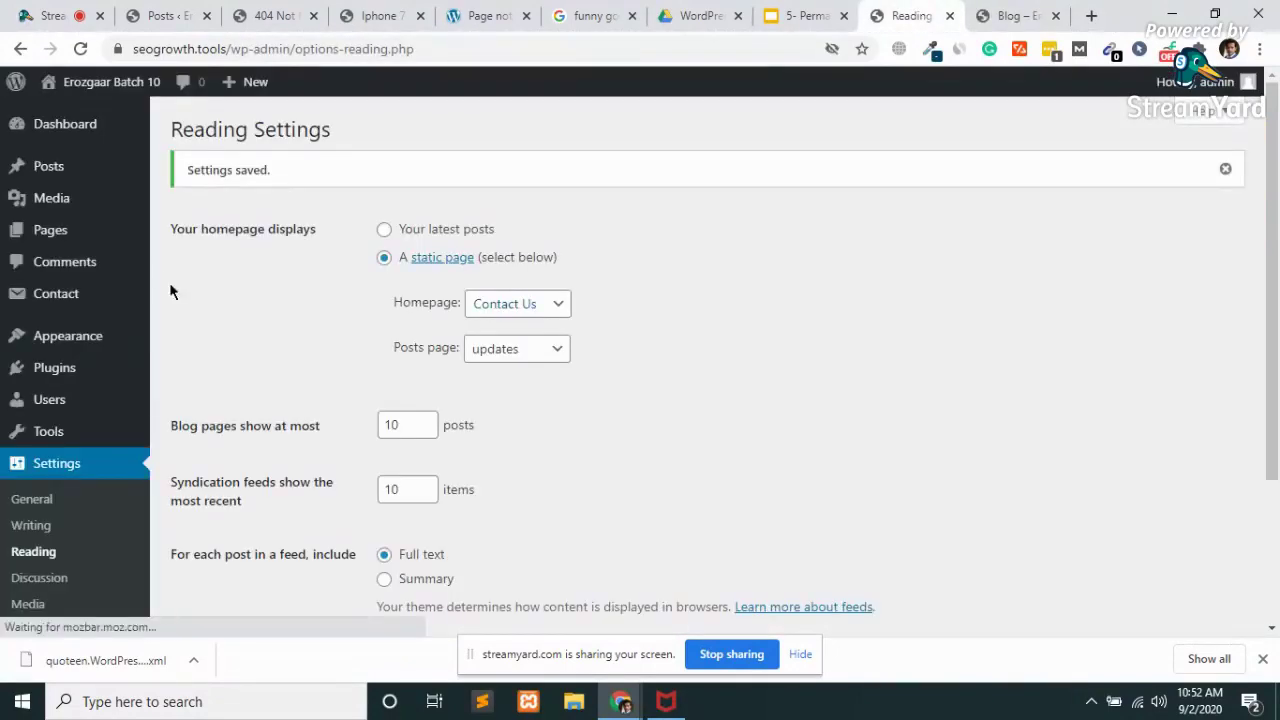
pyautogui.moveTo(54, 240)
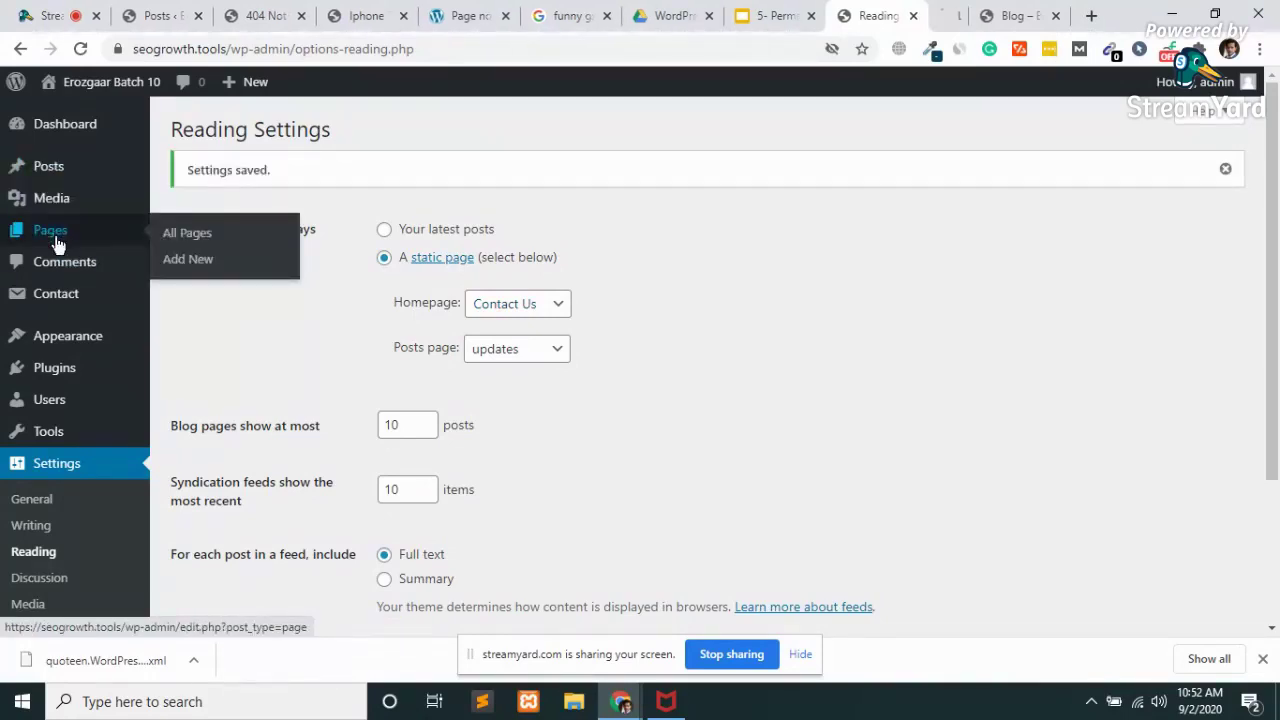
pyautogui.click(912, 14)
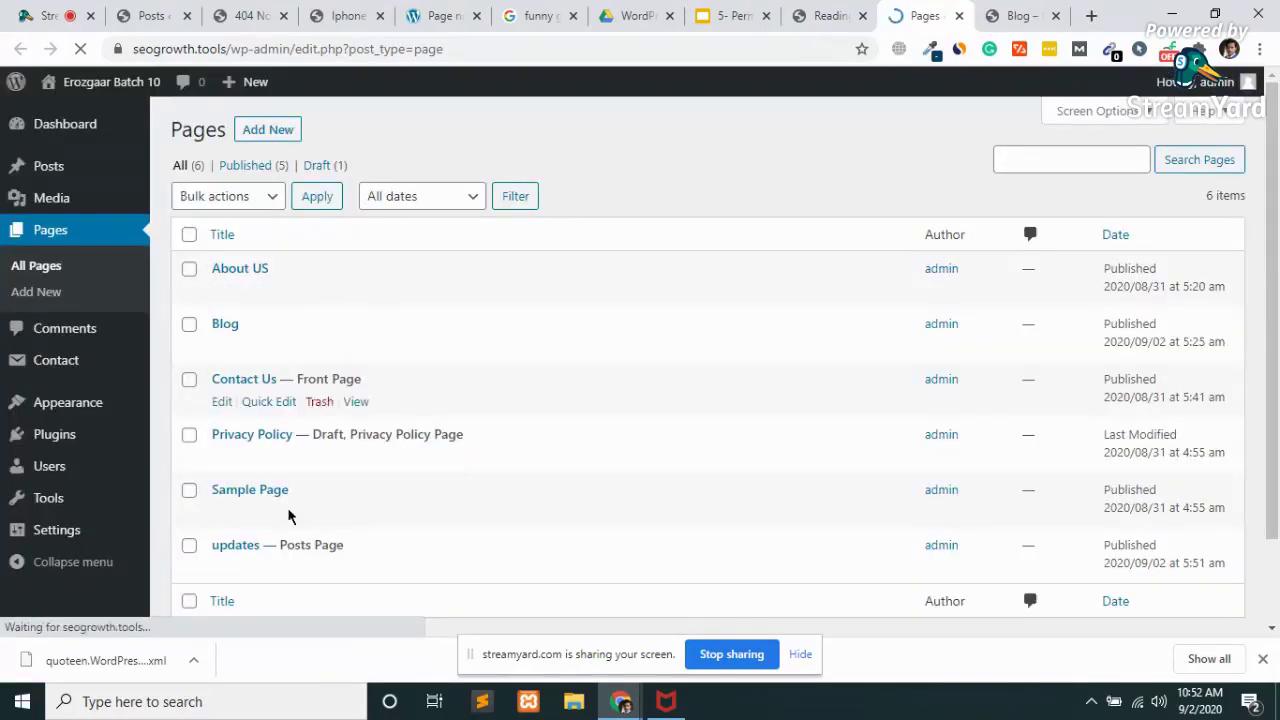
pyautogui.click(358, 568)
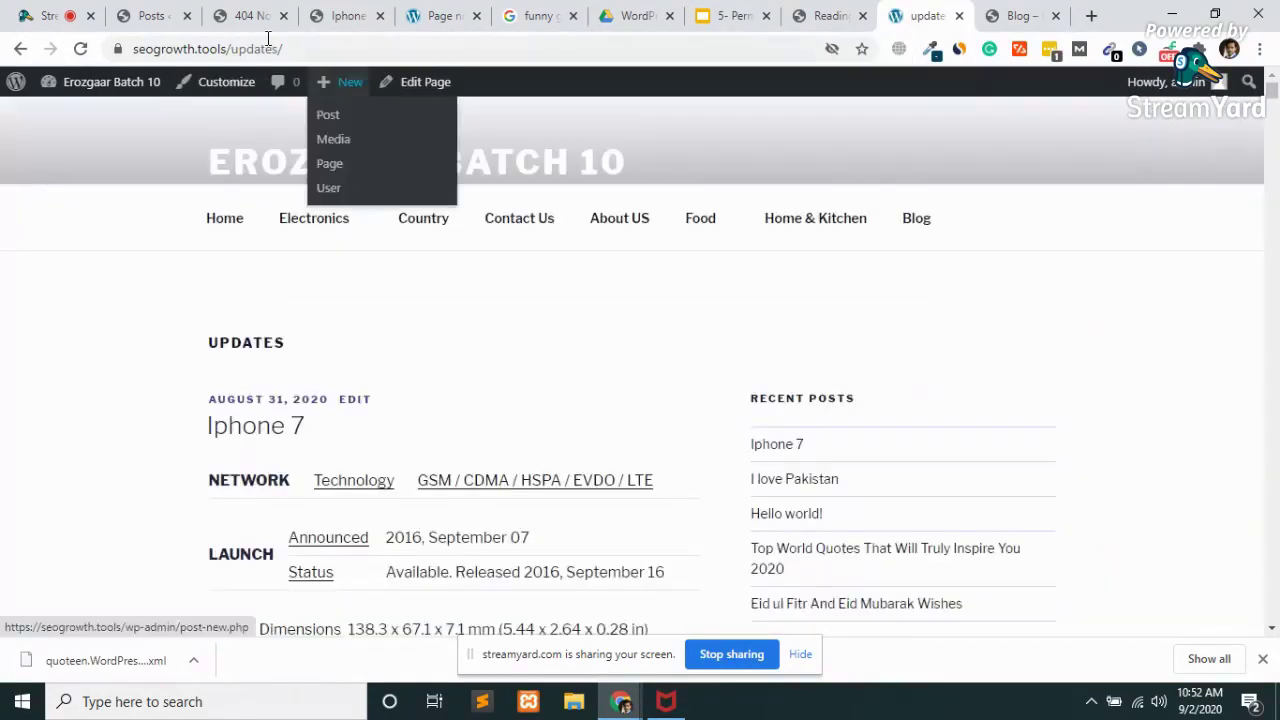
pyautogui.click(268, 48)
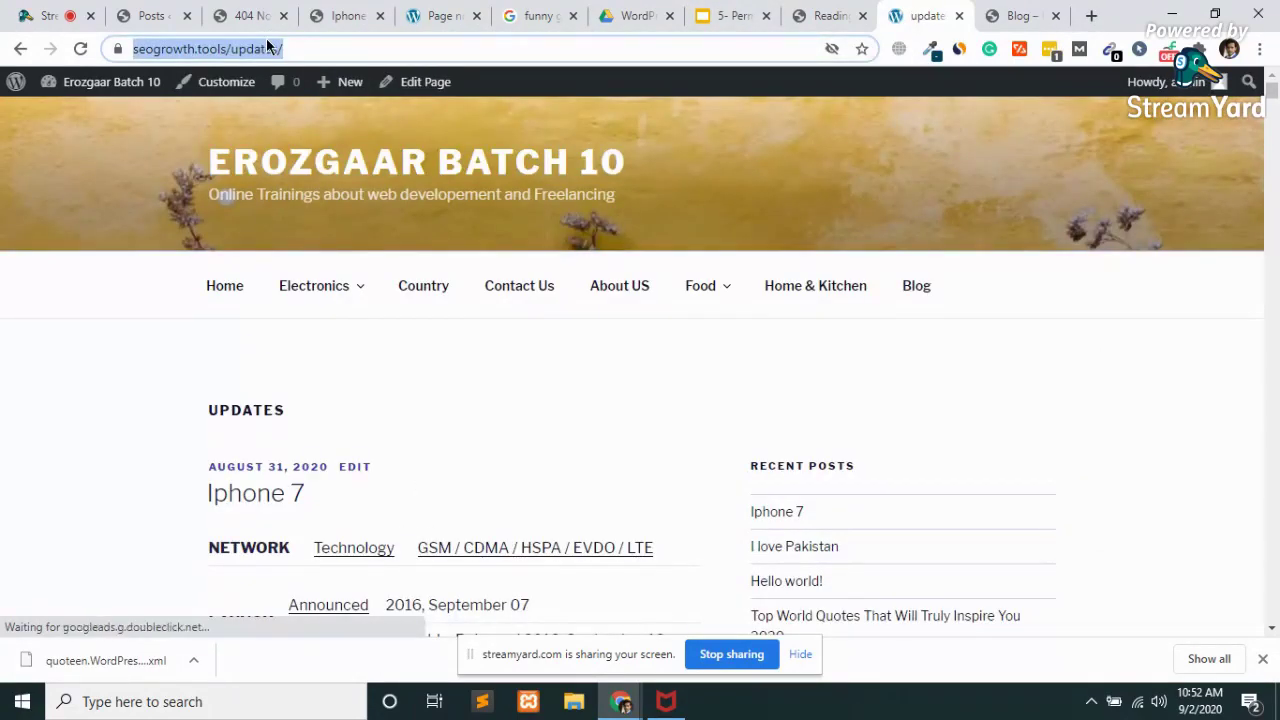
pyautogui.scroll(-1, 307, 485)
pyautogui.scroll(-3, 307, 485)
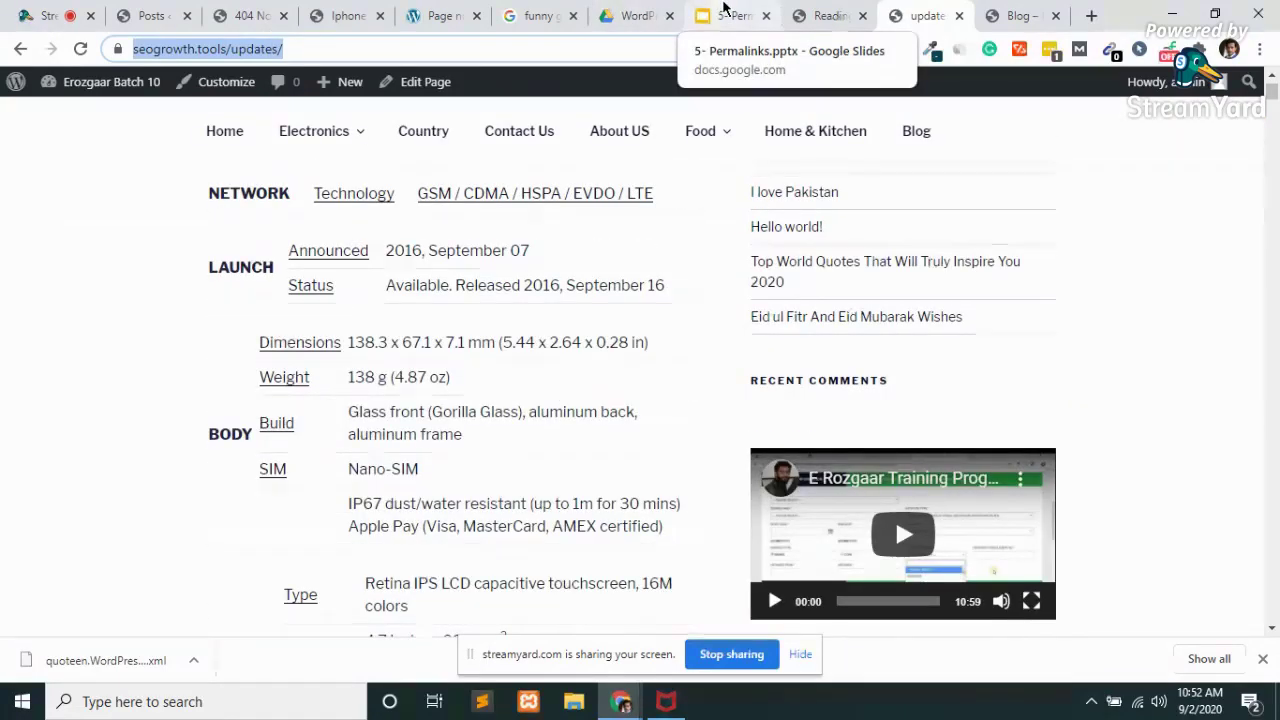
# Go from the Reading settings to Settings > 301 Redirects.
pyautogui.click(825, 15)
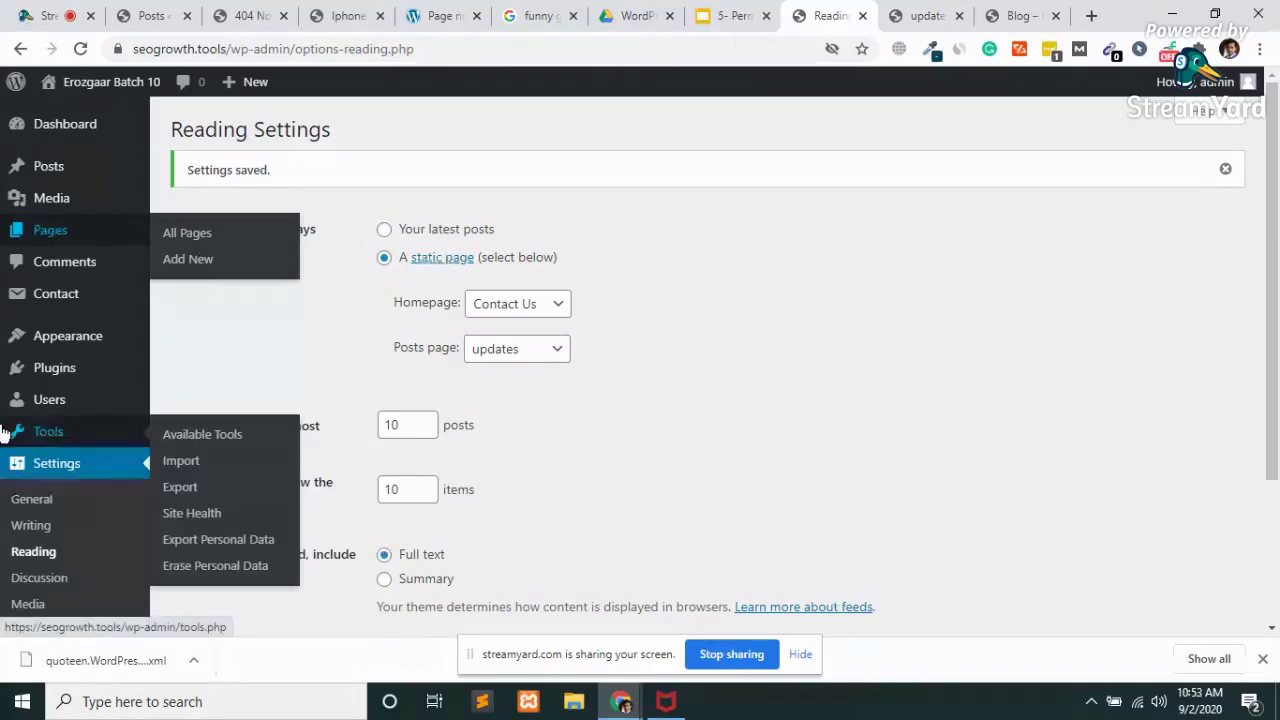
pyautogui.scroll(-2, 30, 430)
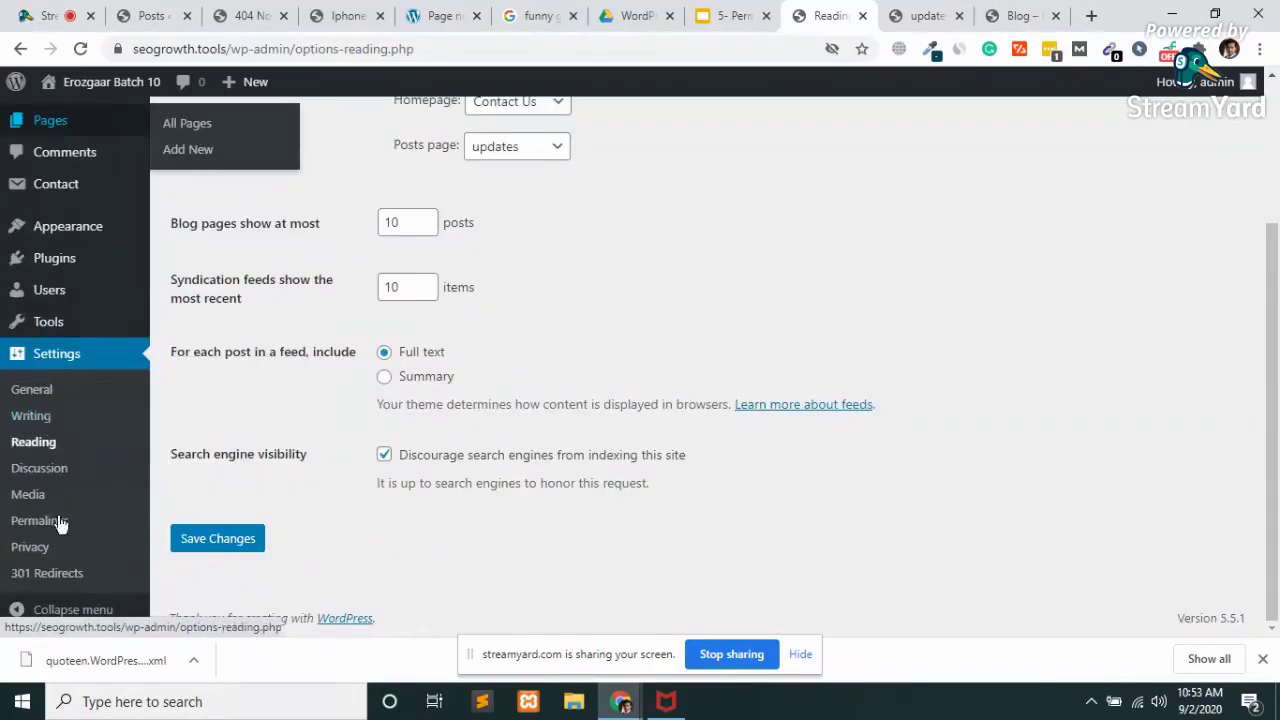
pyautogui.click(64, 578)
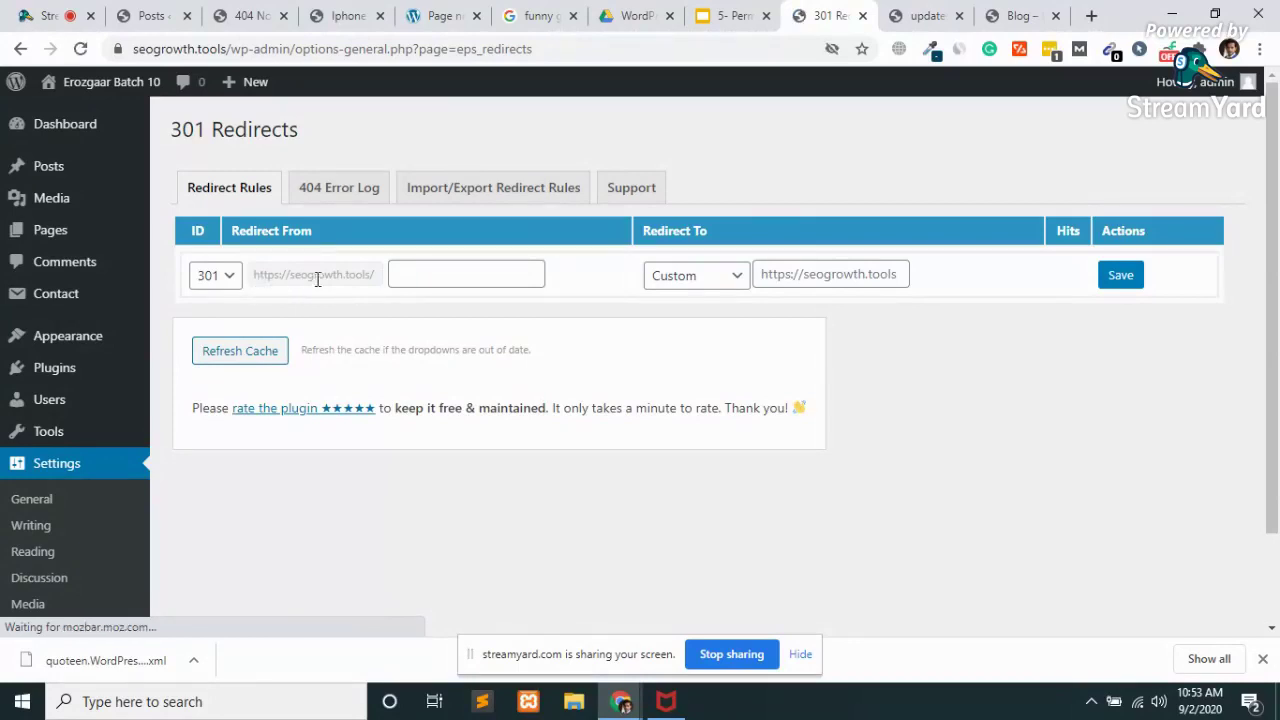
pyautogui.click(424, 282)
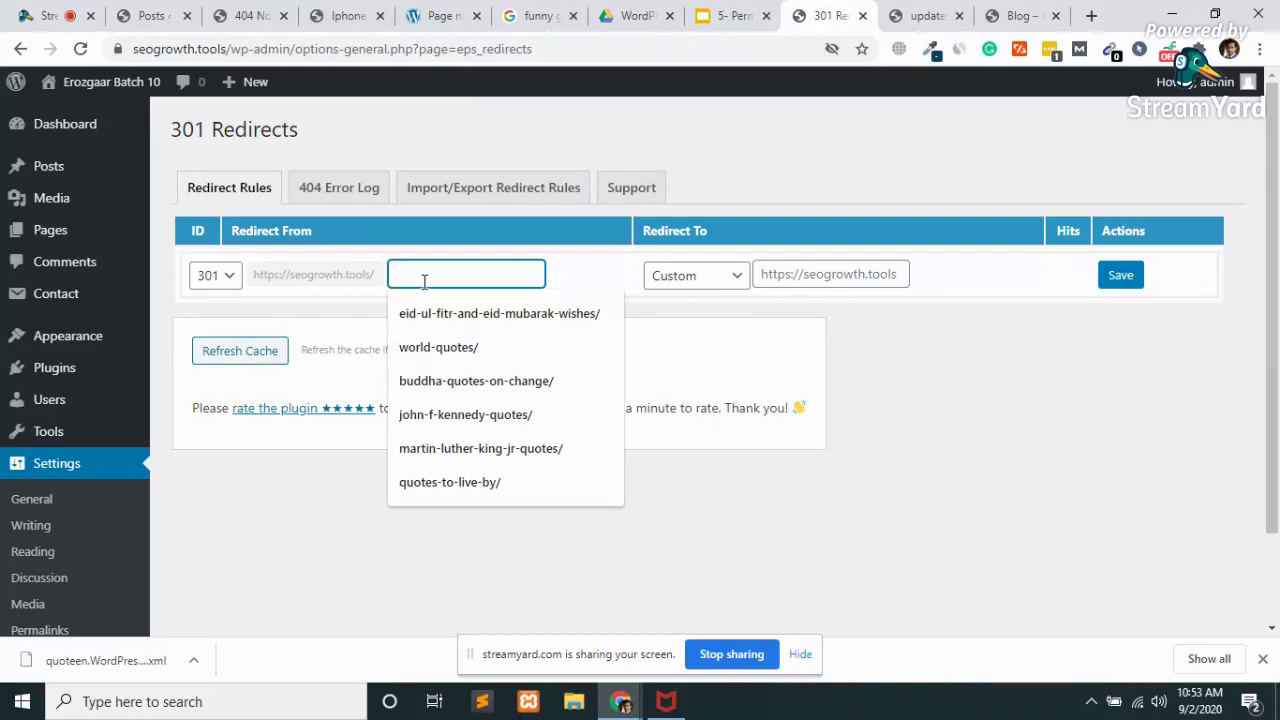
pyautogui.write('blog')
pyautogui.click(391, 319)
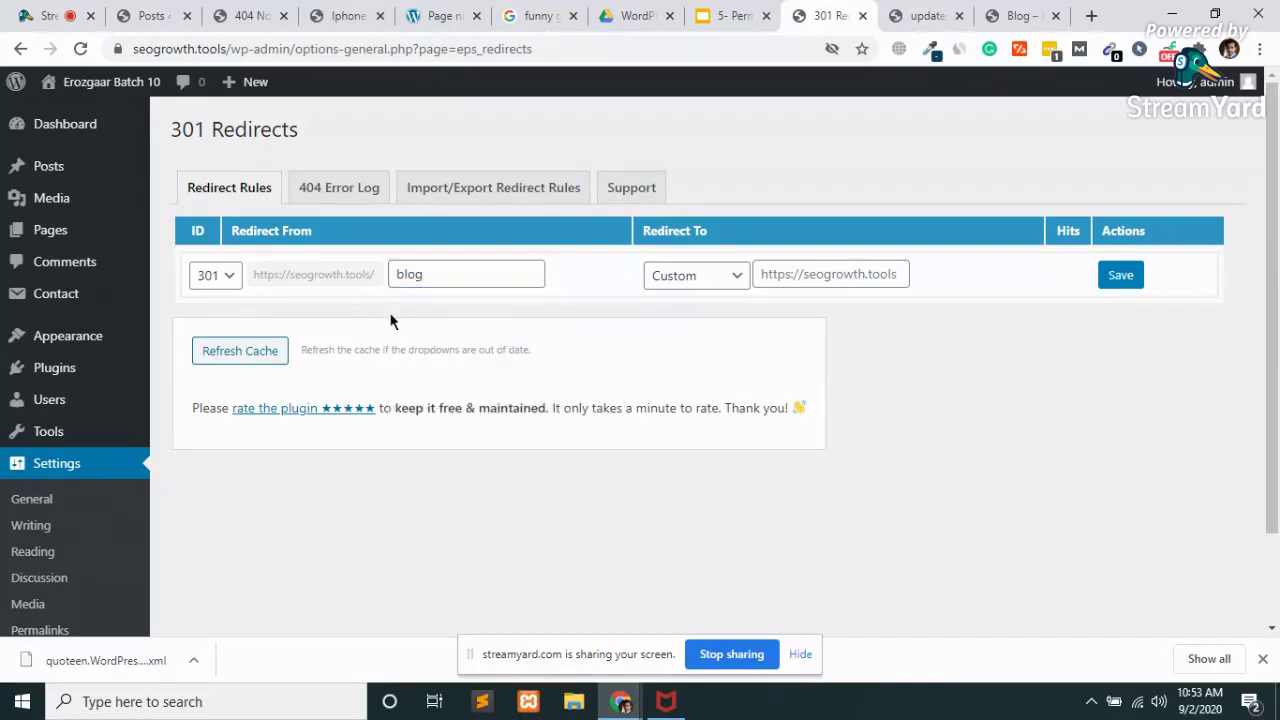
pyautogui.click(814, 281)
pyautogui.hotkey('ctrl', 'v')
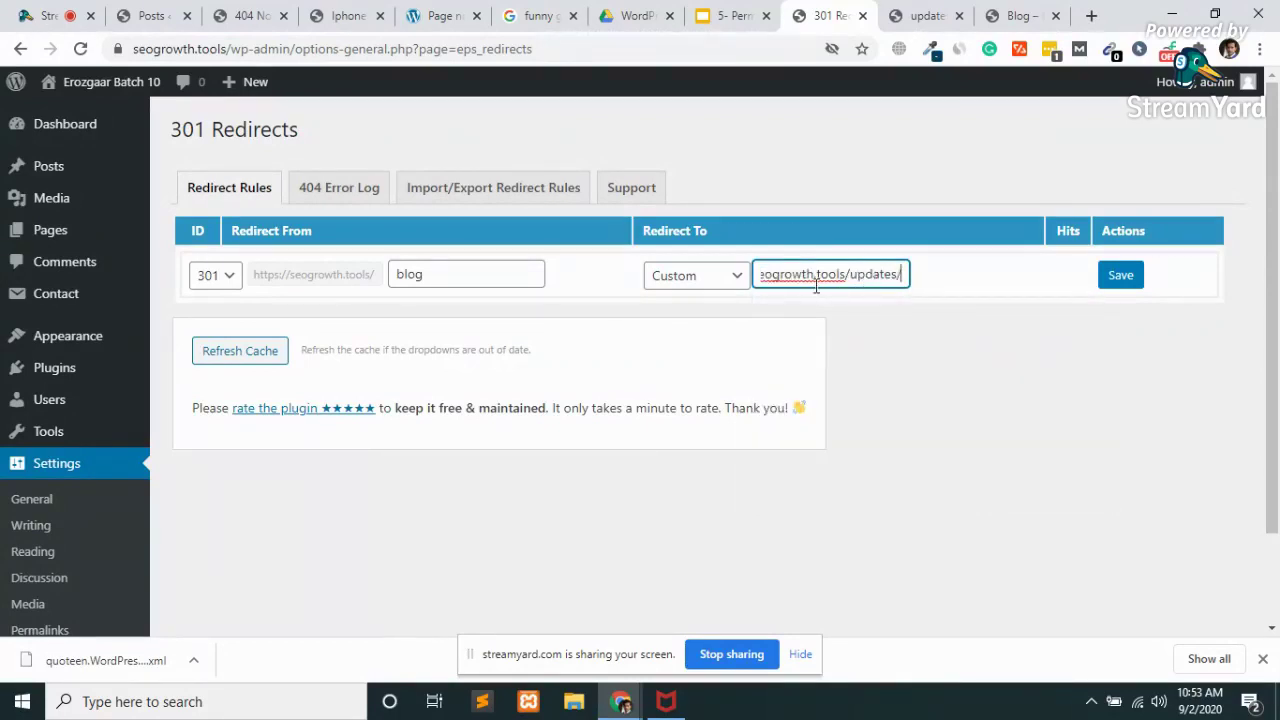
pyautogui.click(1120, 280)
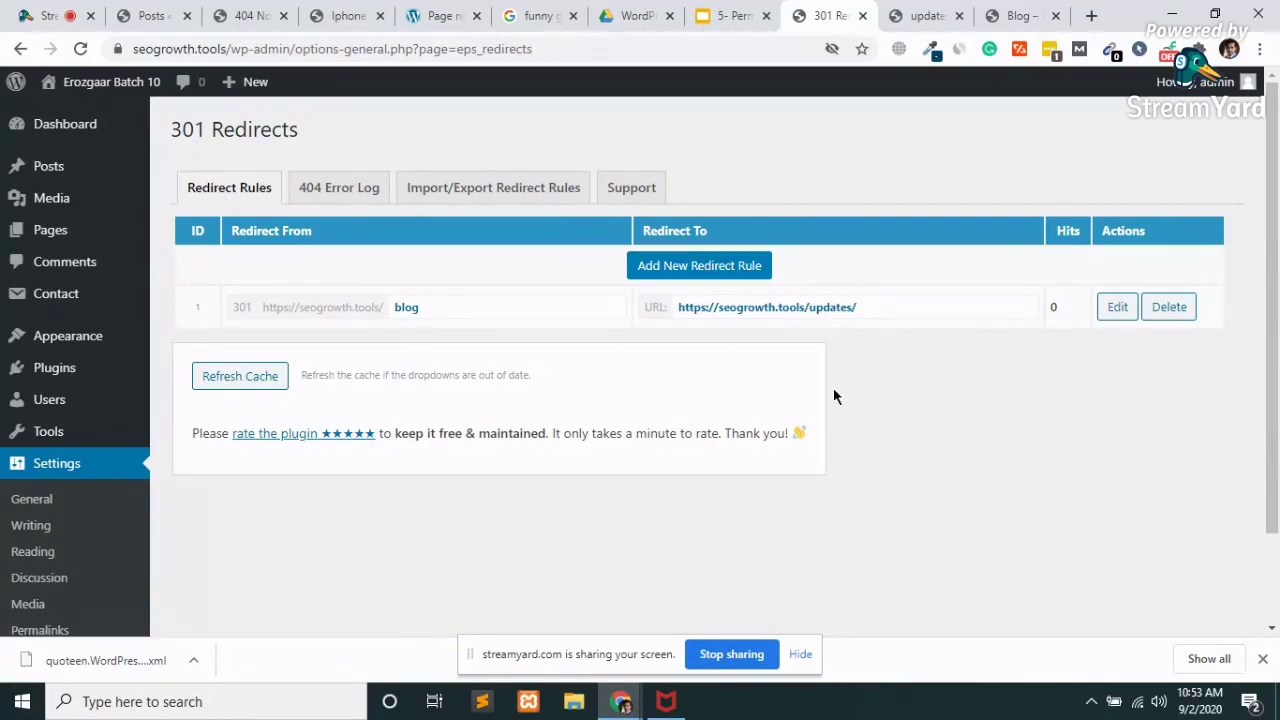
# Load seogrowth.tools and follow the Blog link, confirming it lands on /updates/ with the Iphone 7 post.
pyautogui.write('seogrowth.tools')
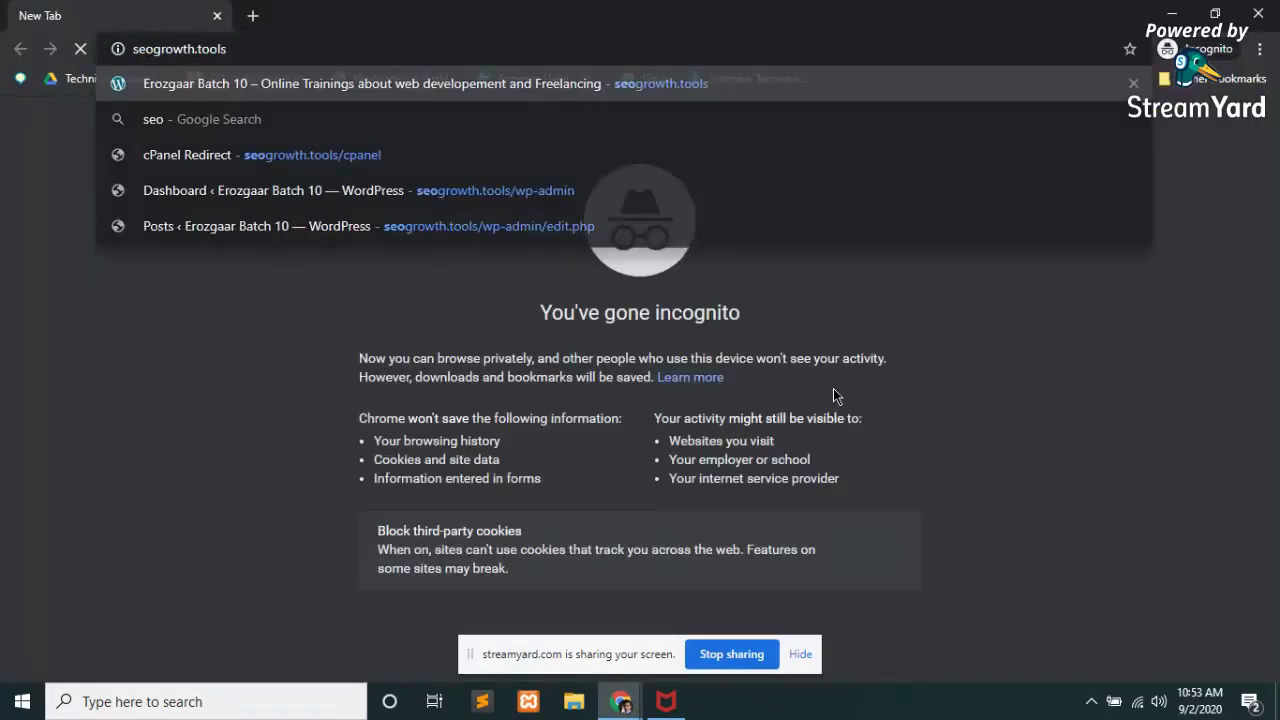
pyautogui.press('Return')
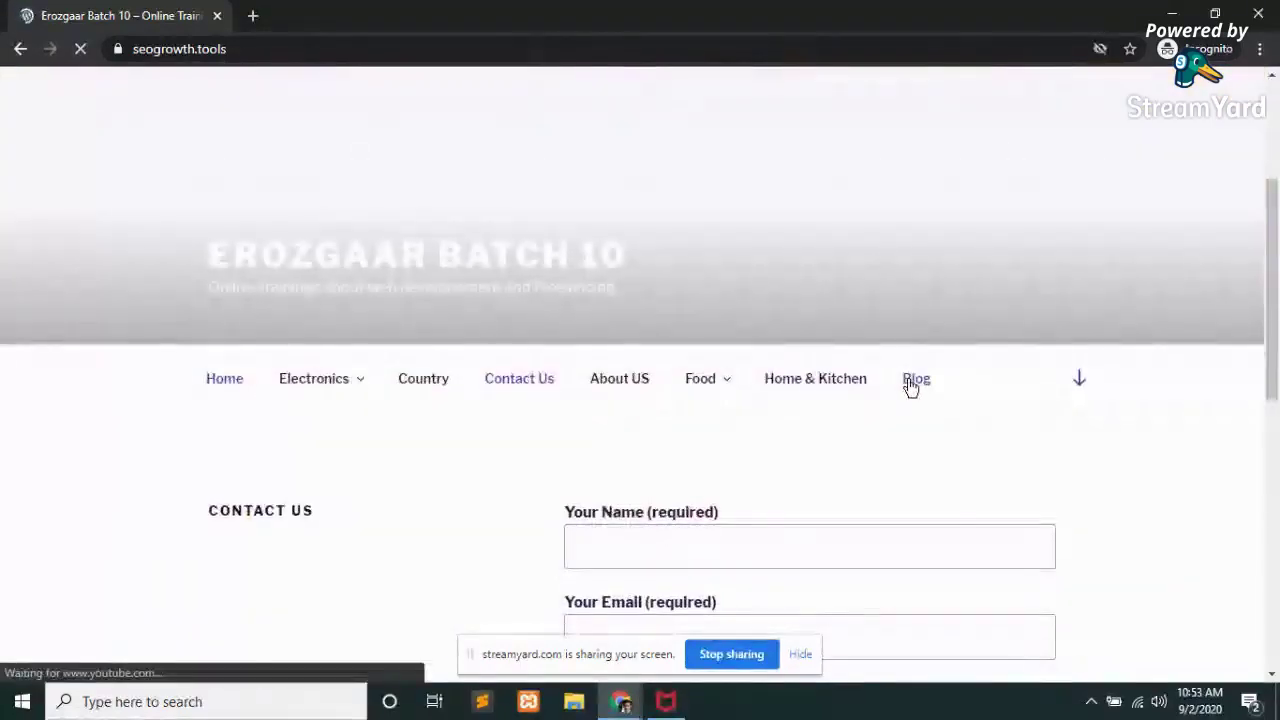
pyautogui.click(913, 384)
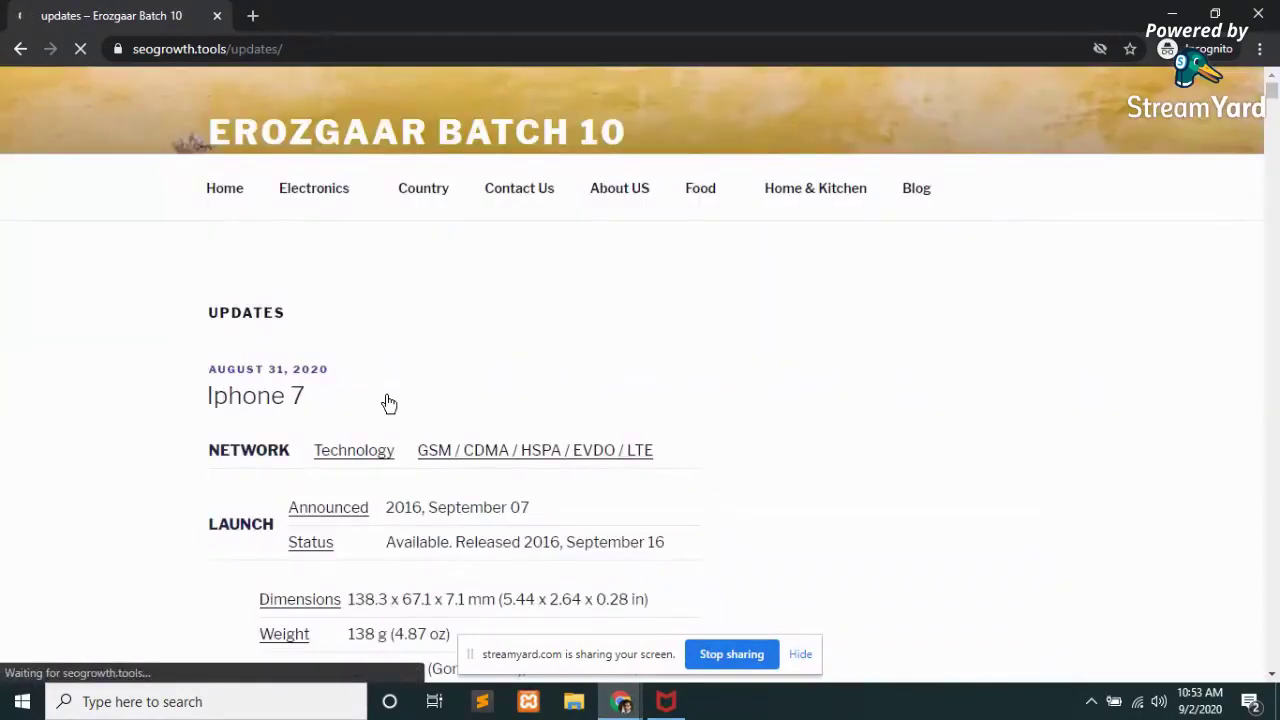
pyautogui.scroll(-3, 386, 398)
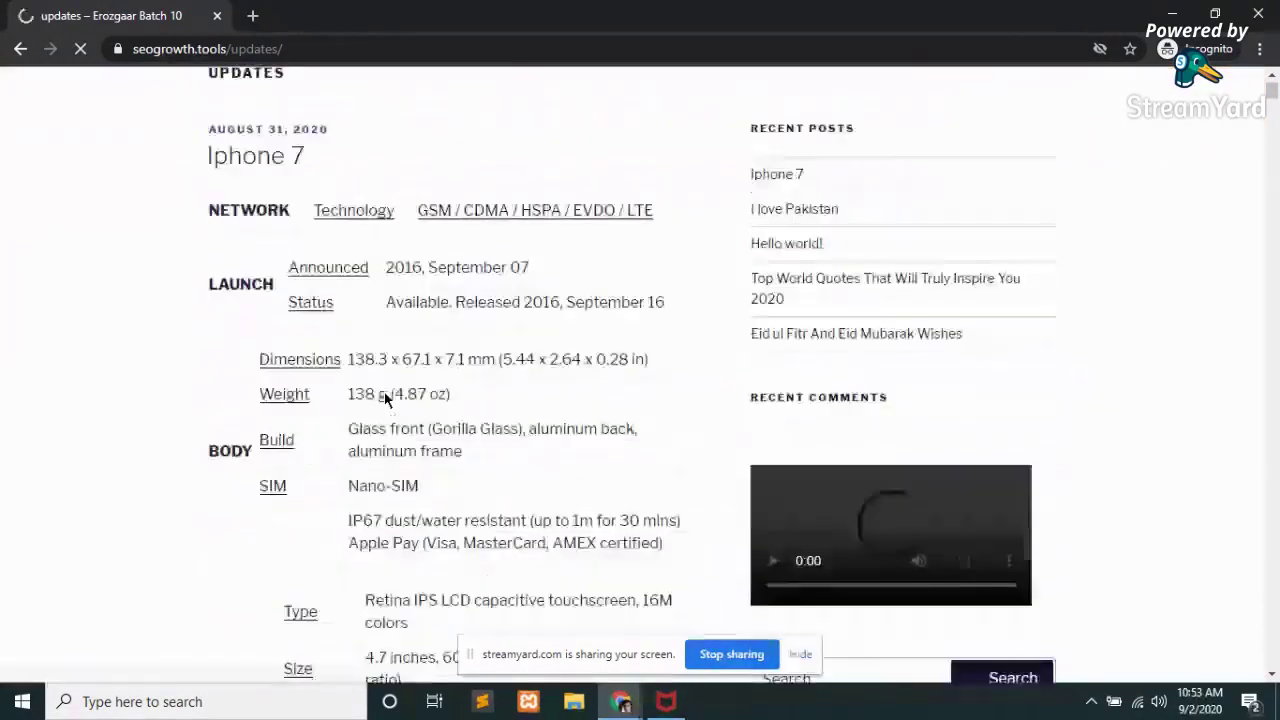
pyautogui.scroll(-3, 226, 300)
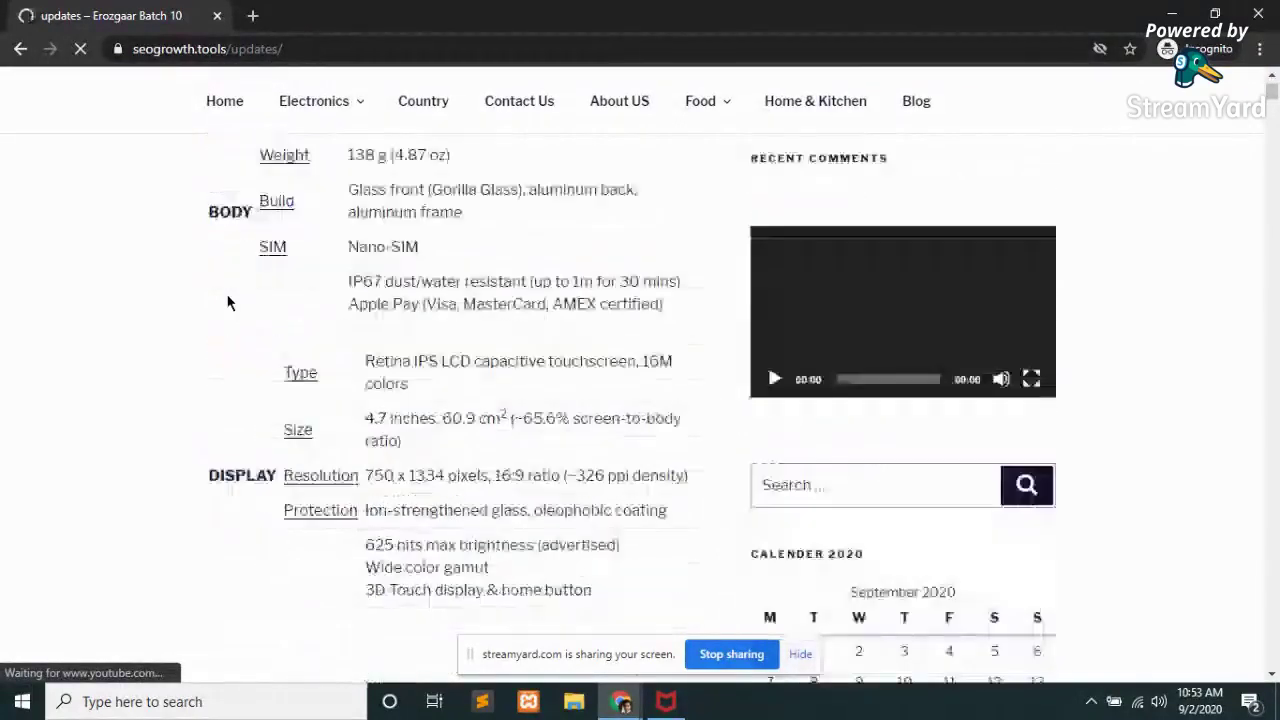
pyautogui.scroll(5, 226, 293)
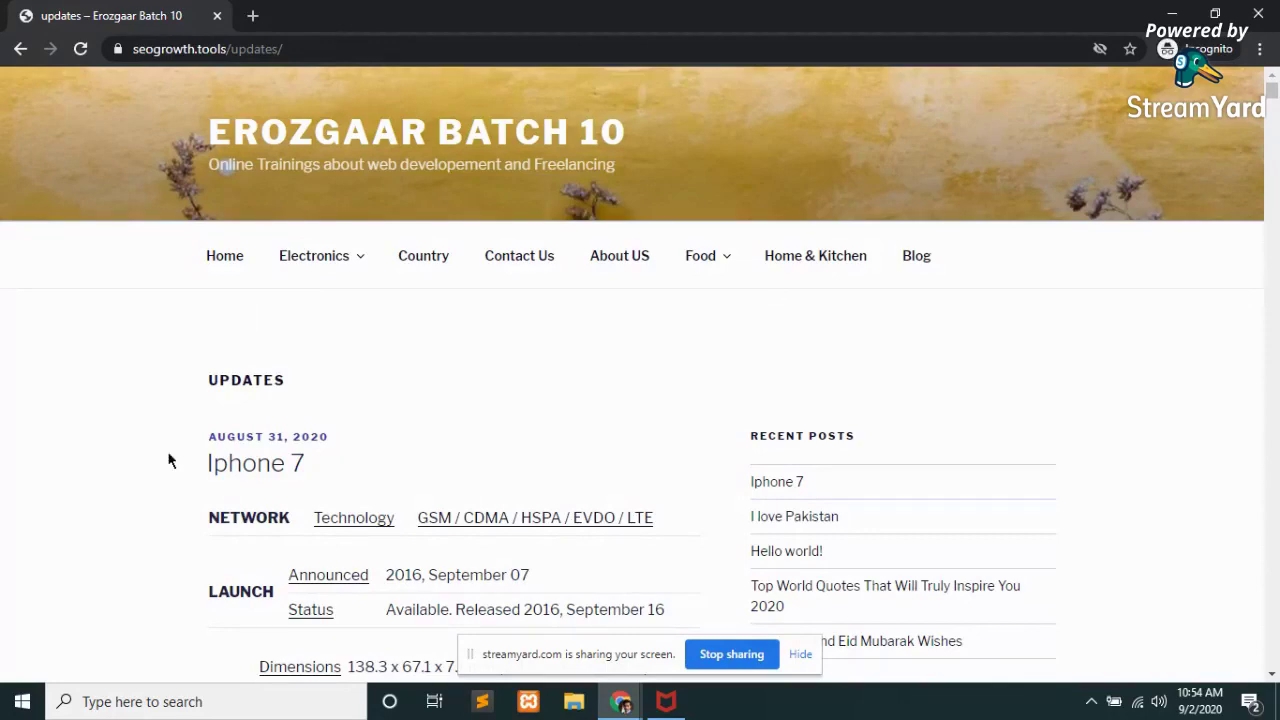
pyautogui.scroll(-20, 168, 460)
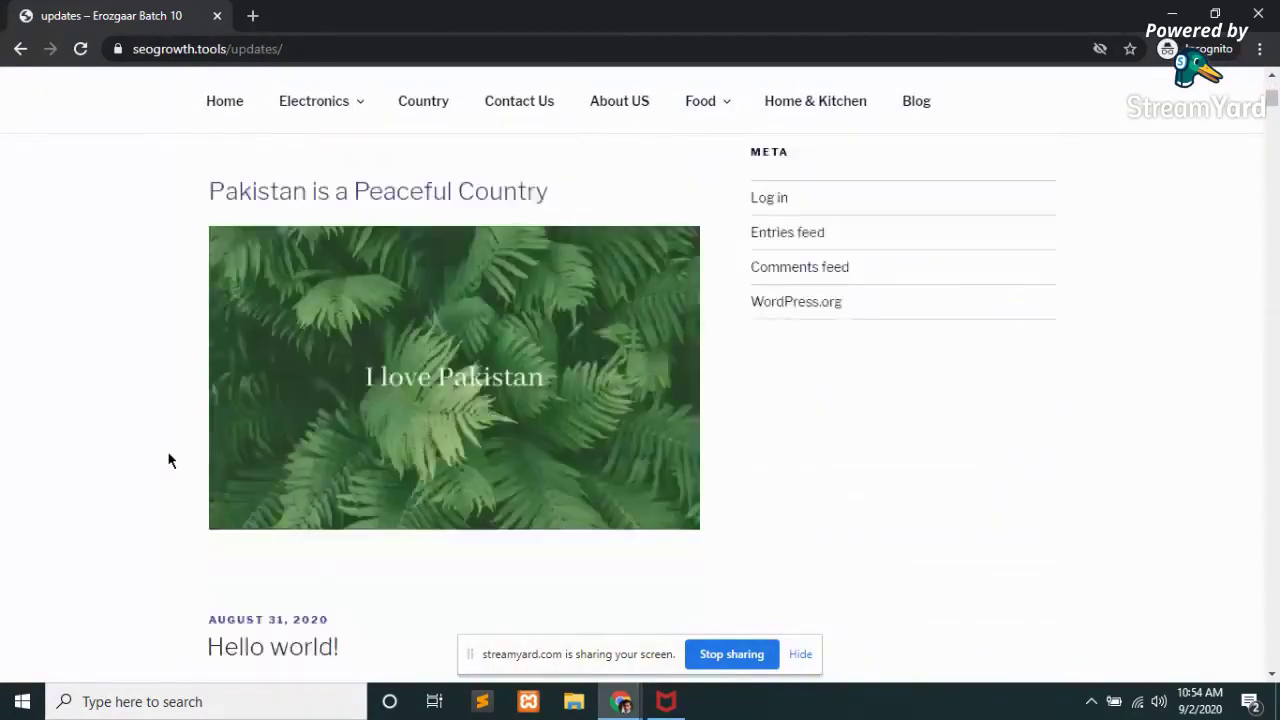
pyautogui.scroll(-6, 168, 460)
pyautogui.scroll(20, 168, 460)
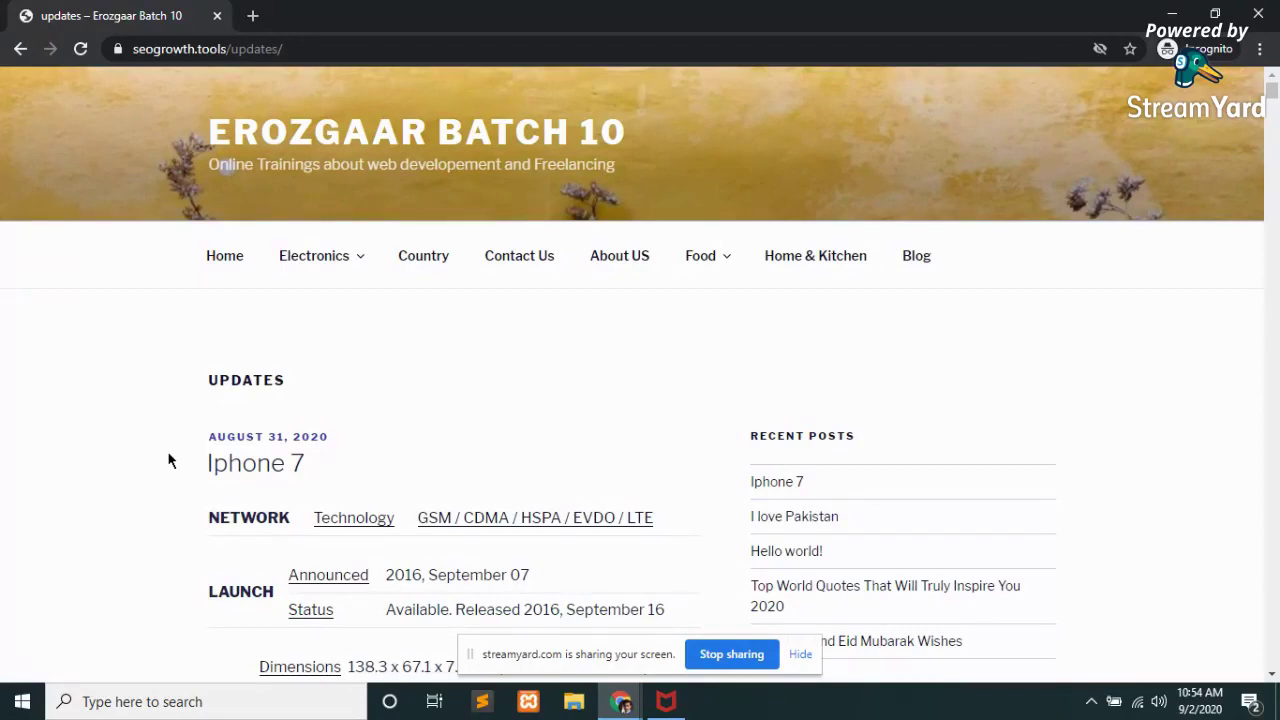
# Switch back to the admin window and scroll to the saved blog → updates redirect rule.
pyautogui.click(1258, 14)
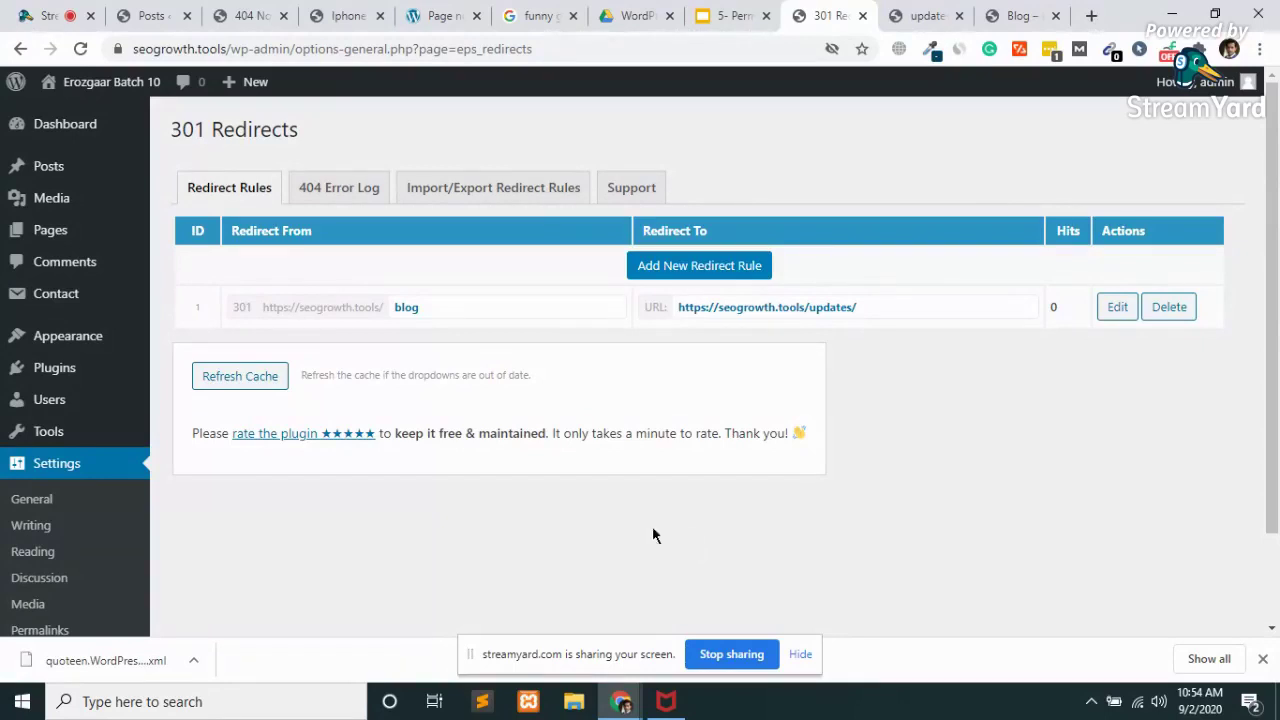
pyautogui.scroll(-2, 6, 487)
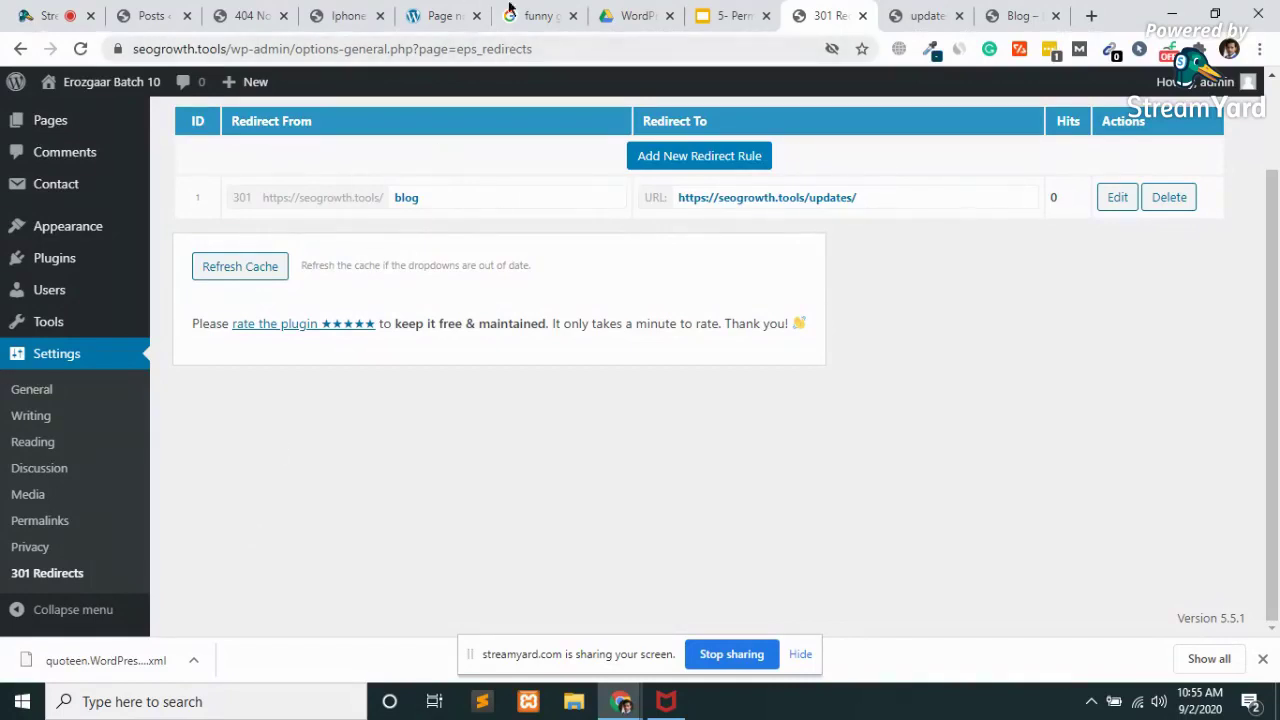
# Load the portfolio site's .cachybiz.com address in a new Chrome tab.
pyautogui.click(1091, 15)
pyautogui.write('withshazai')
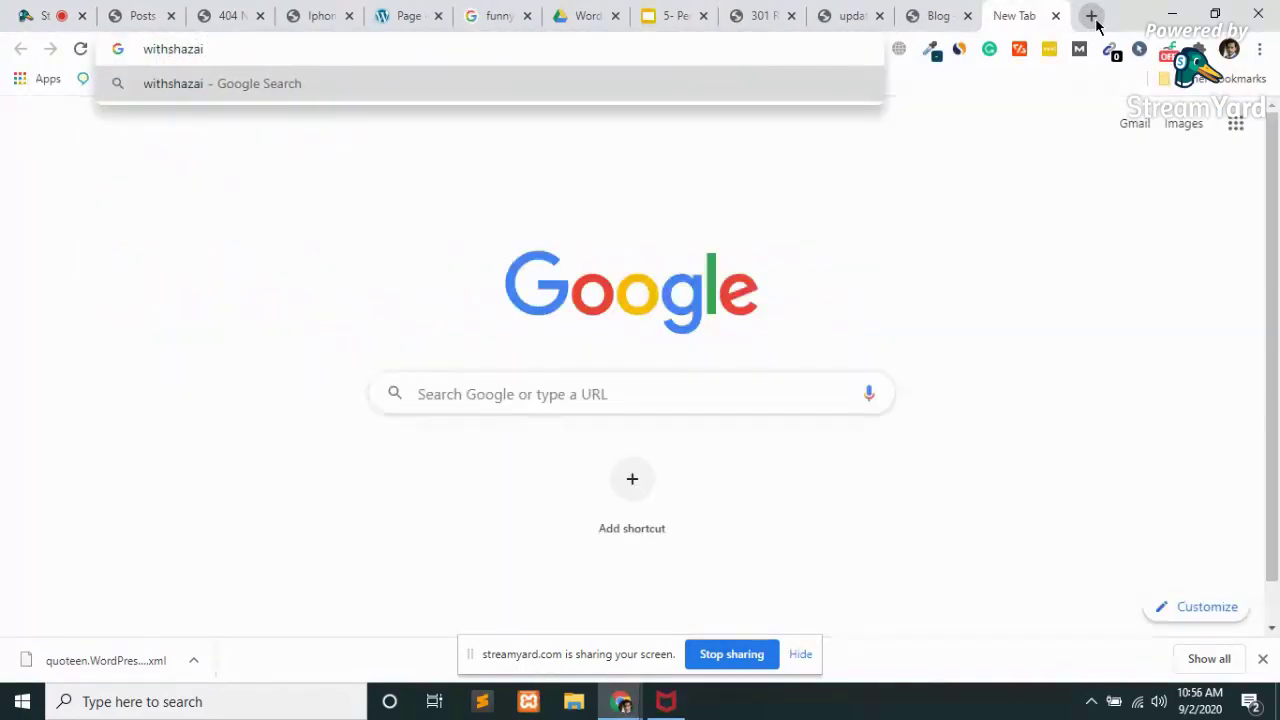
pyautogui.write('b')
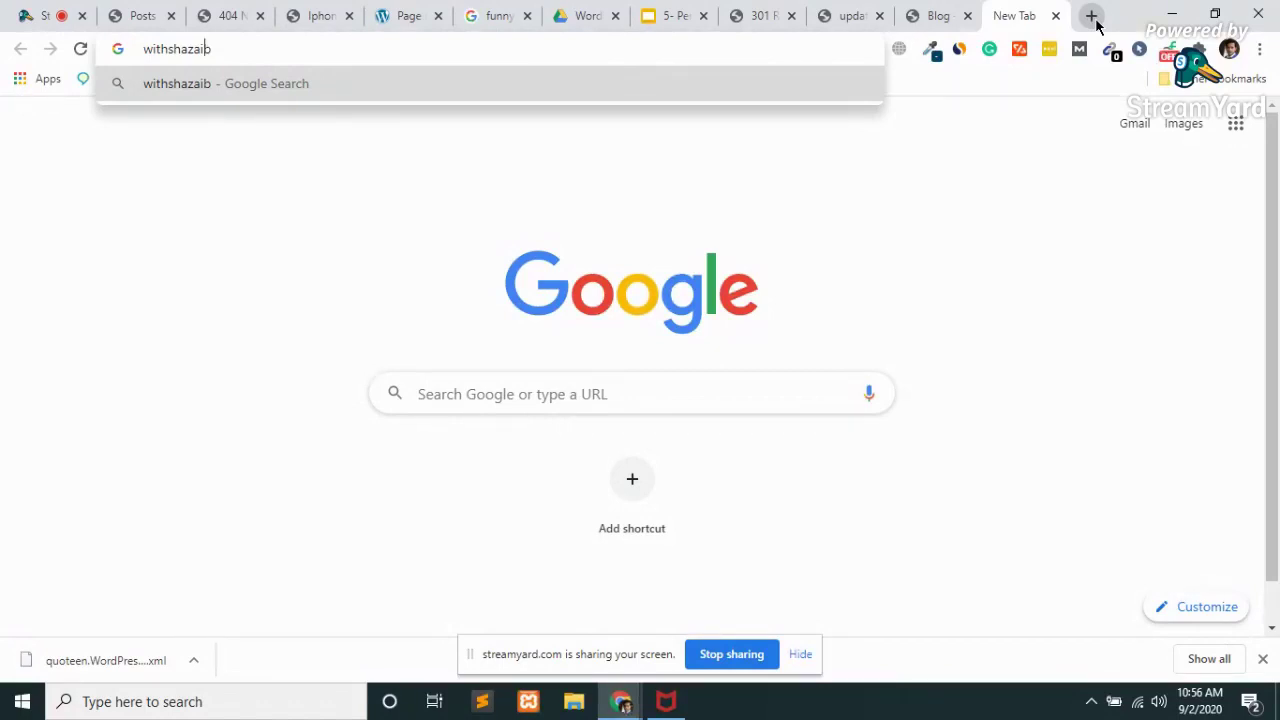
pyautogui.write('h')
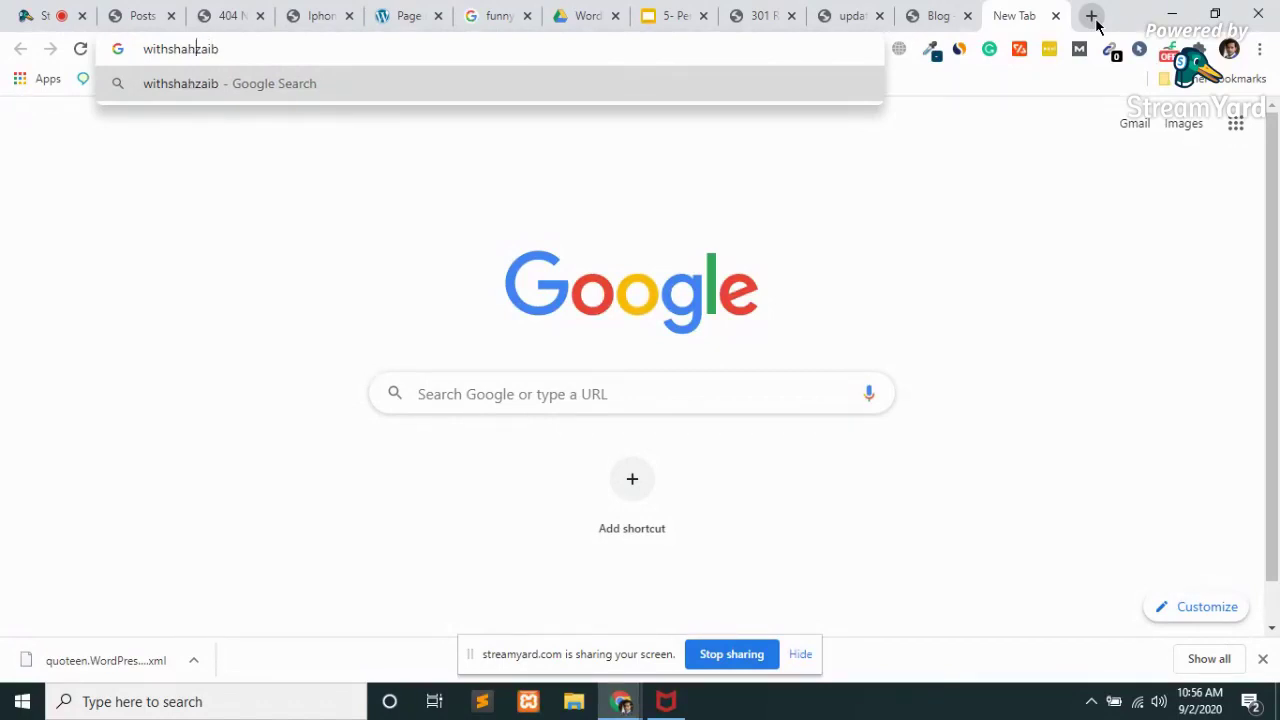
pyautogui.press('End')
pyautogui.write('.cachy')
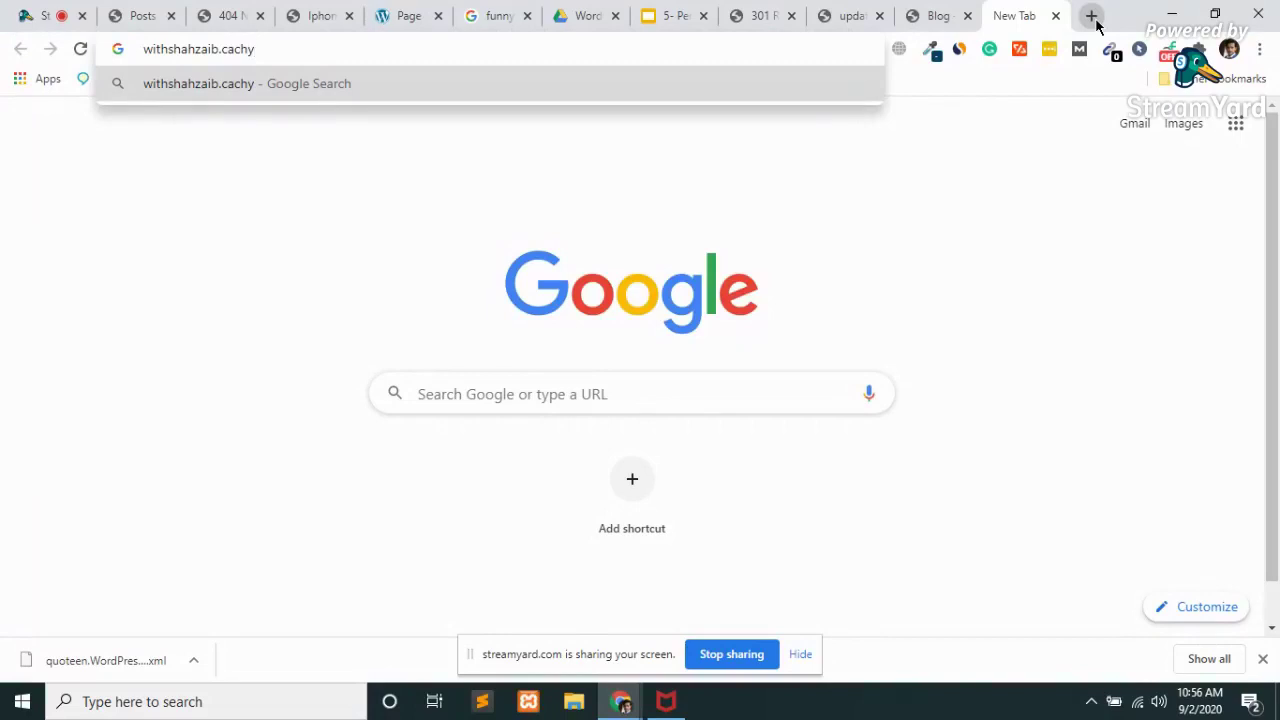
pyautogui.write('biz.com')
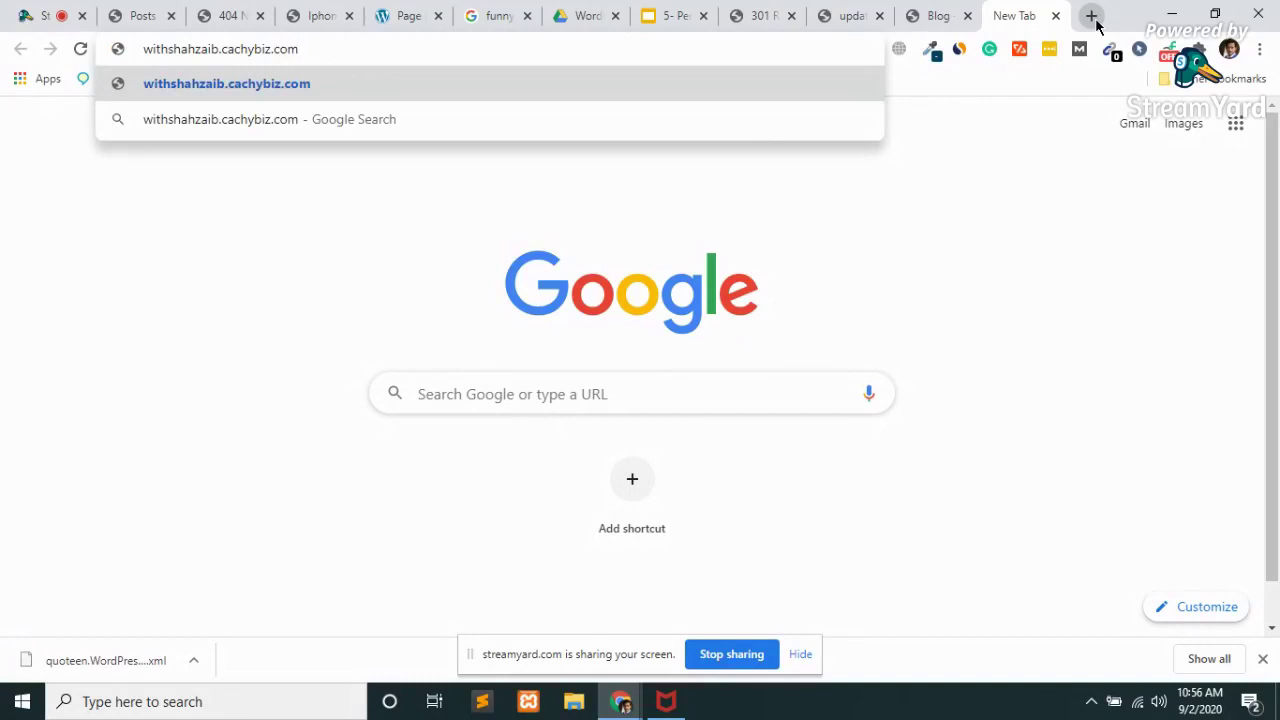
pyautogui.press('Return')
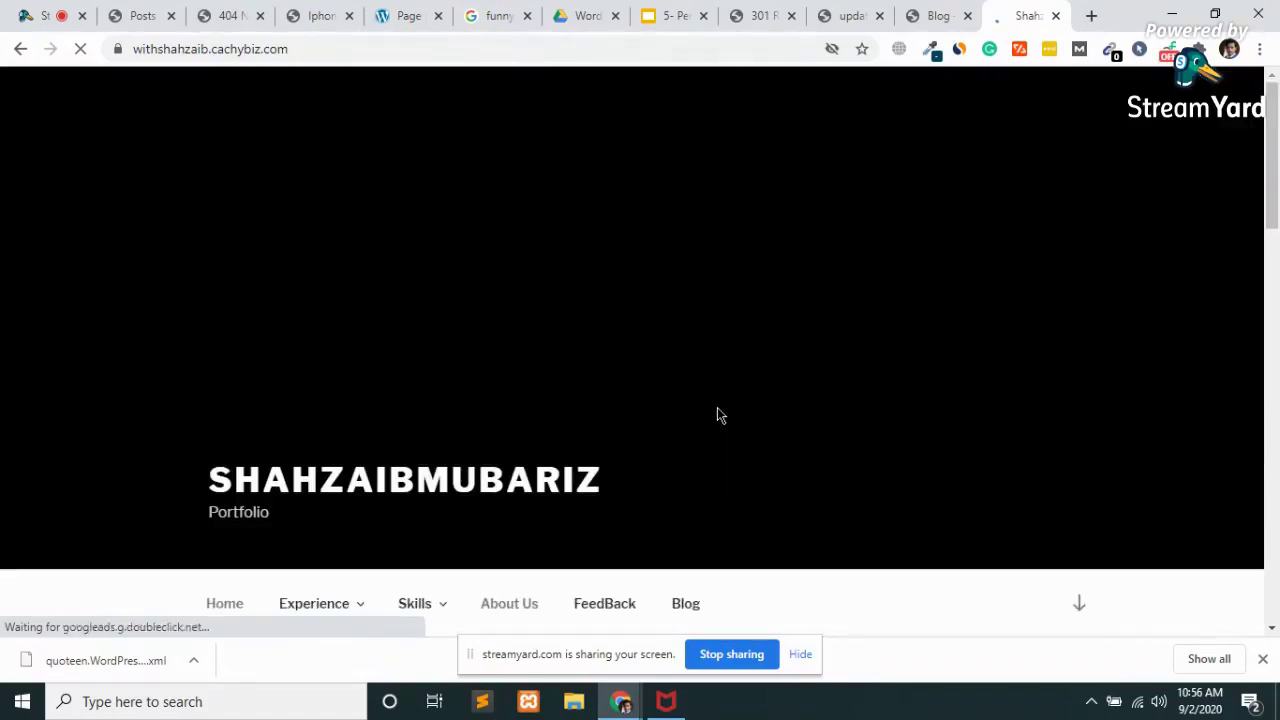
# Scroll the portfolio home page, then open the Professional Career category under Skills.
pyautogui.scroll(-3, 717, 414)
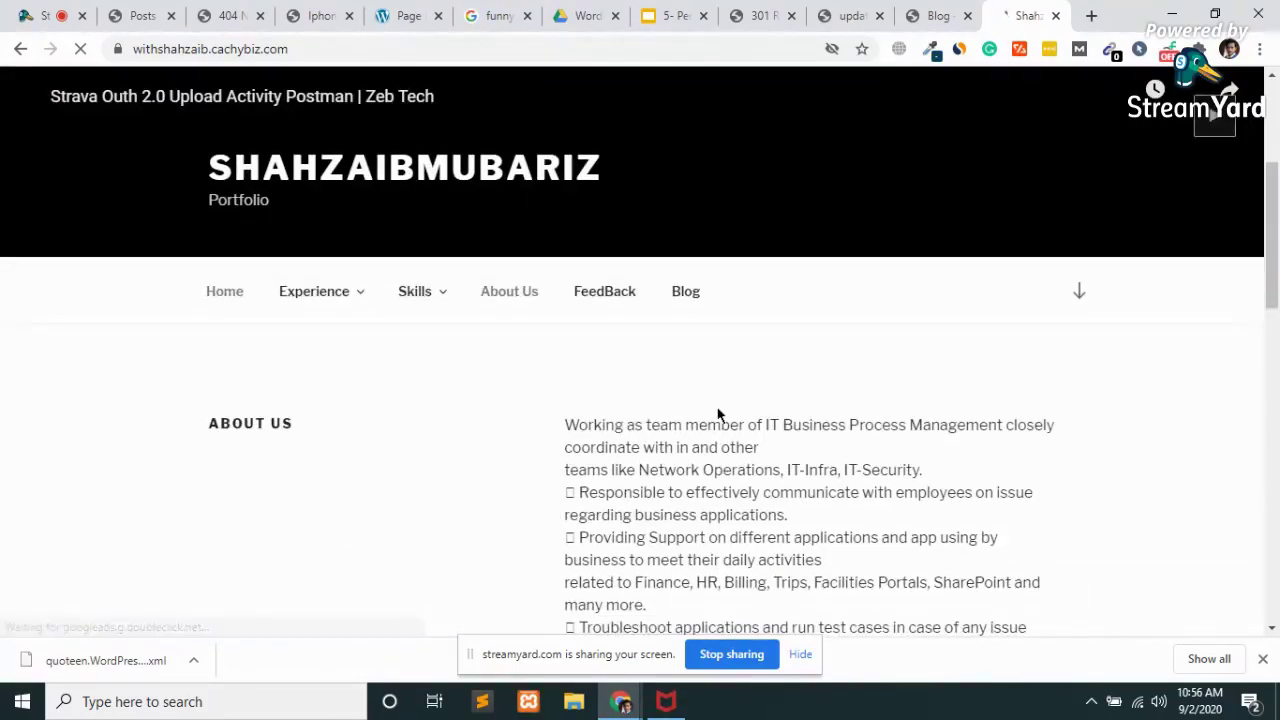
pyautogui.scroll(-3, 717, 414)
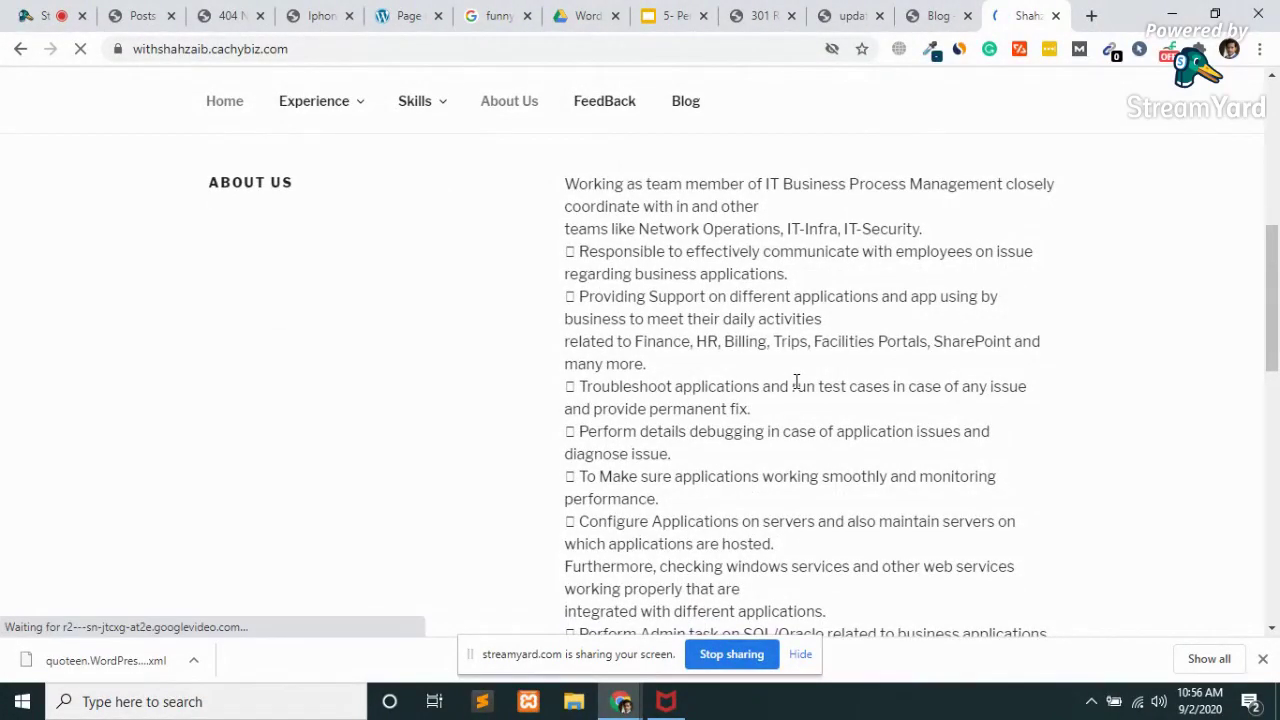
pyautogui.scroll(-10, 796, 380)
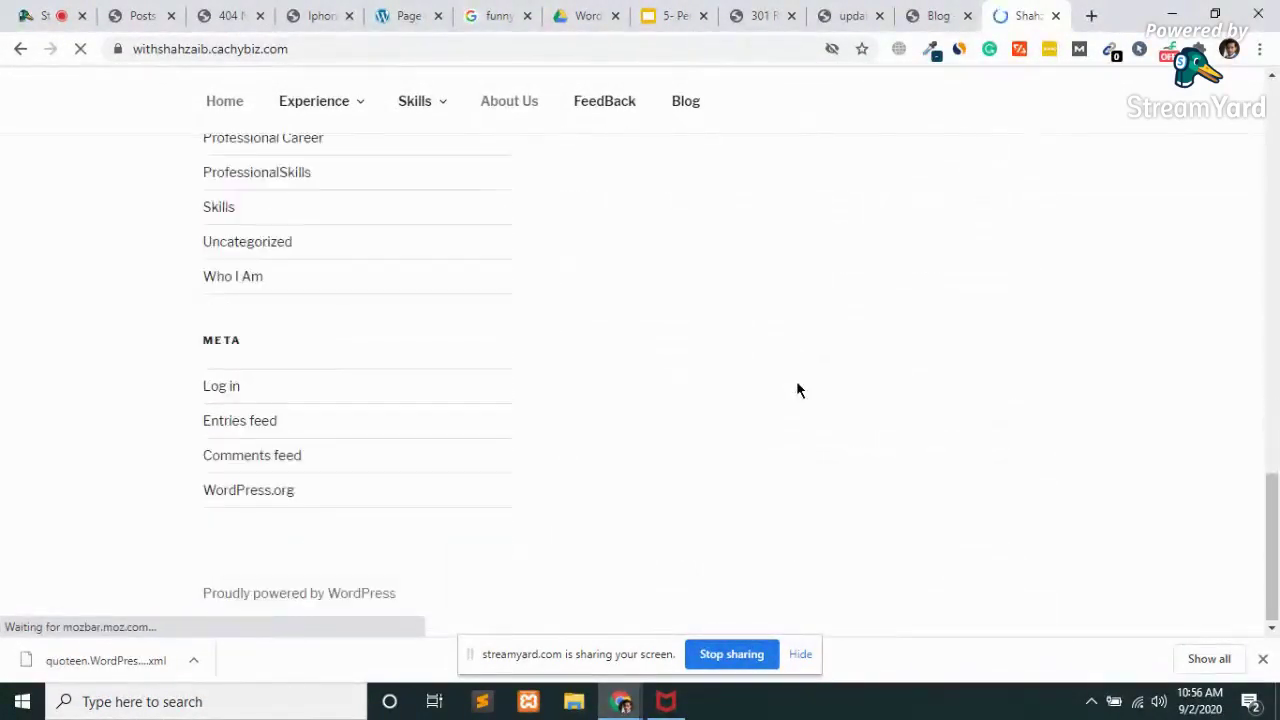
pyautogui.scroll(10, 797, 390)
pyautogui.moveTo(366, 89)
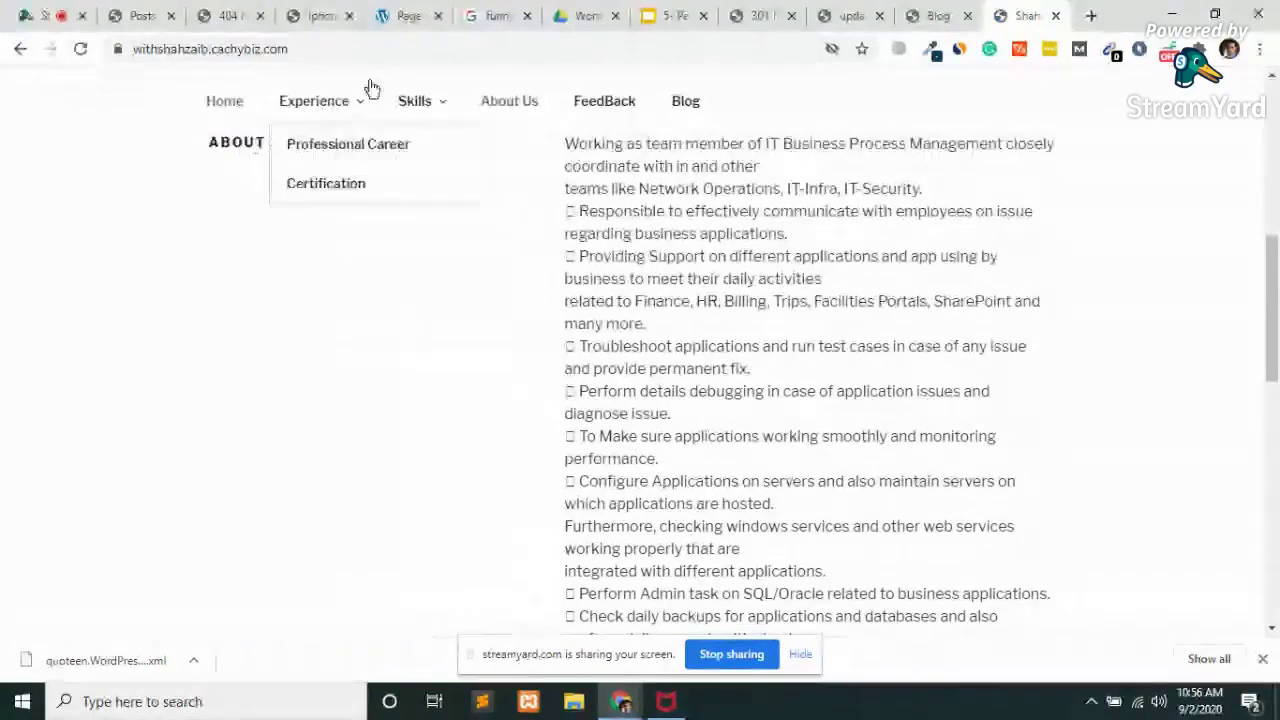
pyautogui.click(353, 146)
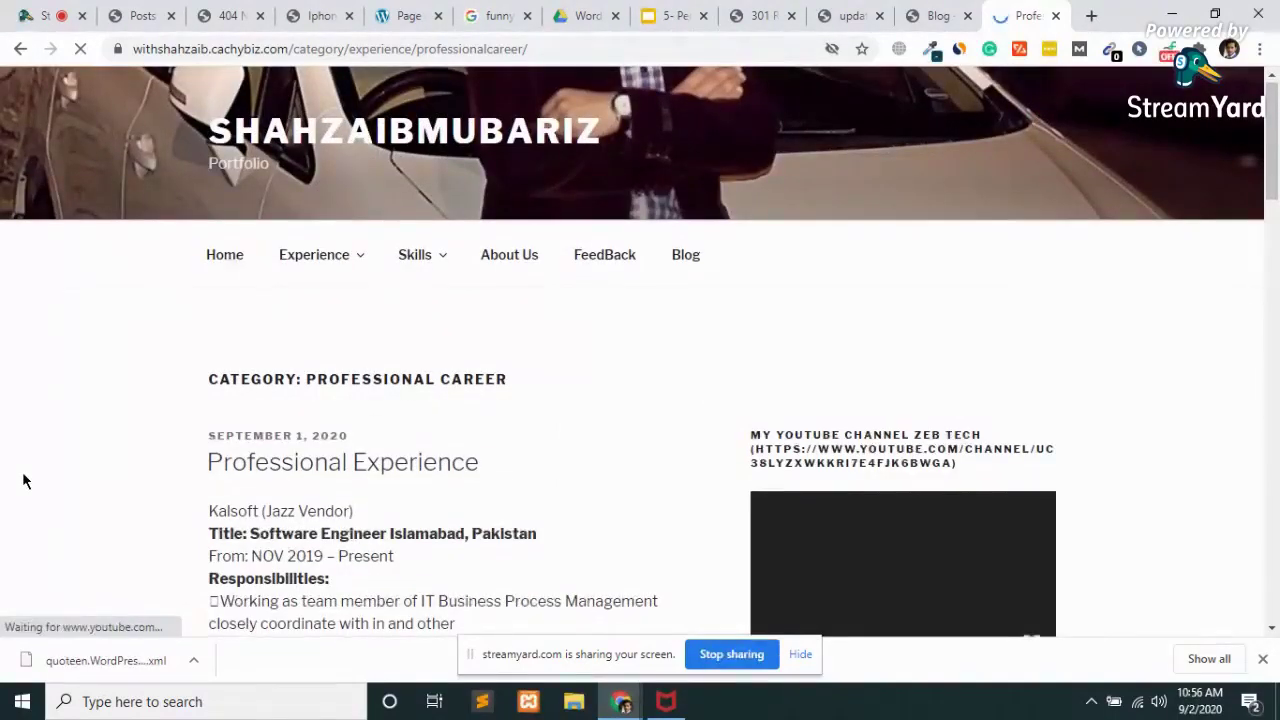
# Look over the Professional Career page, then open the Certification category page.
pyautogui.scroll(-3, 25, 481)
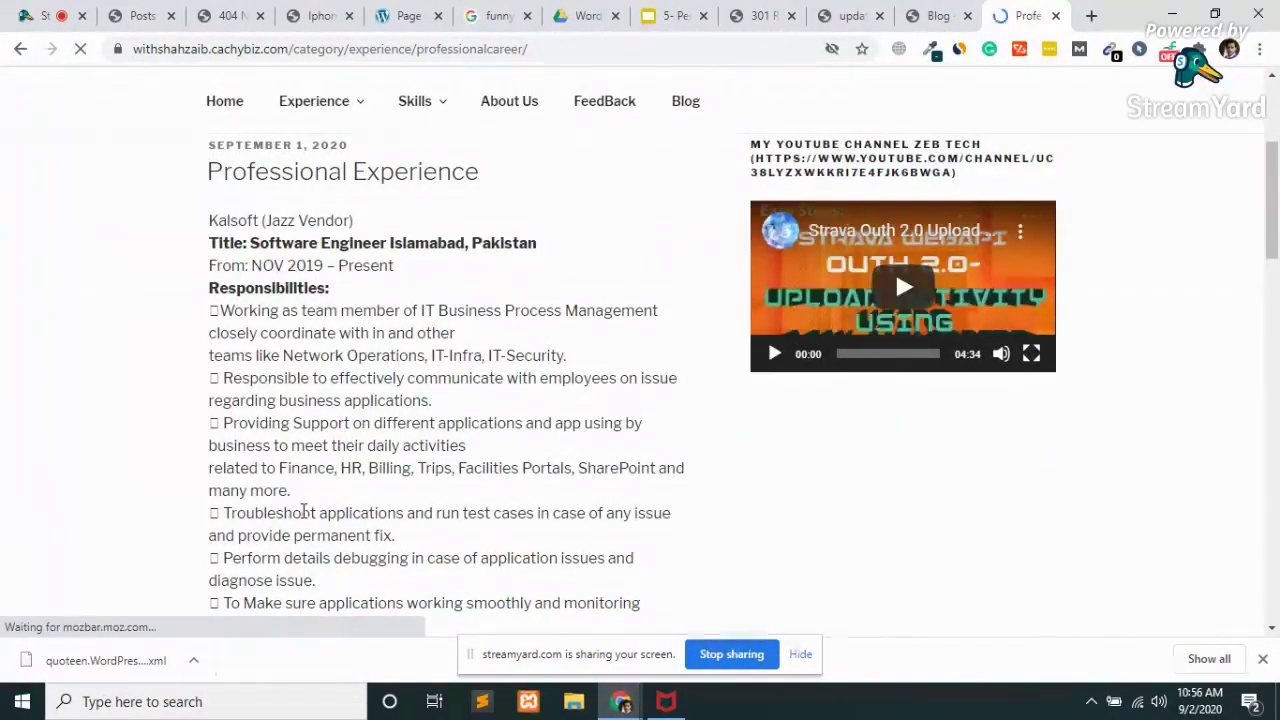
pyautogui.scroll(-8, 303, 512)
pyautogui.scroll(10, 303, 512)
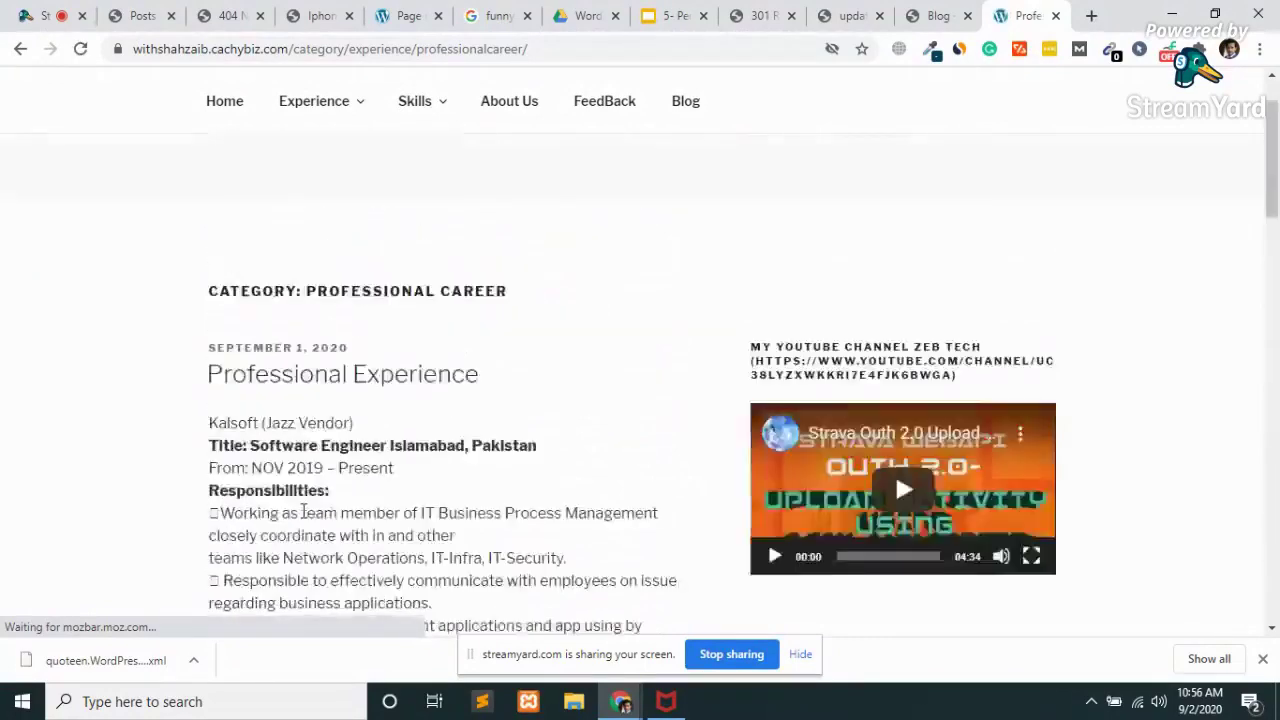
pyautogui.scroll(2, 305, 505)
pyautogui.moveTo(323, 277)
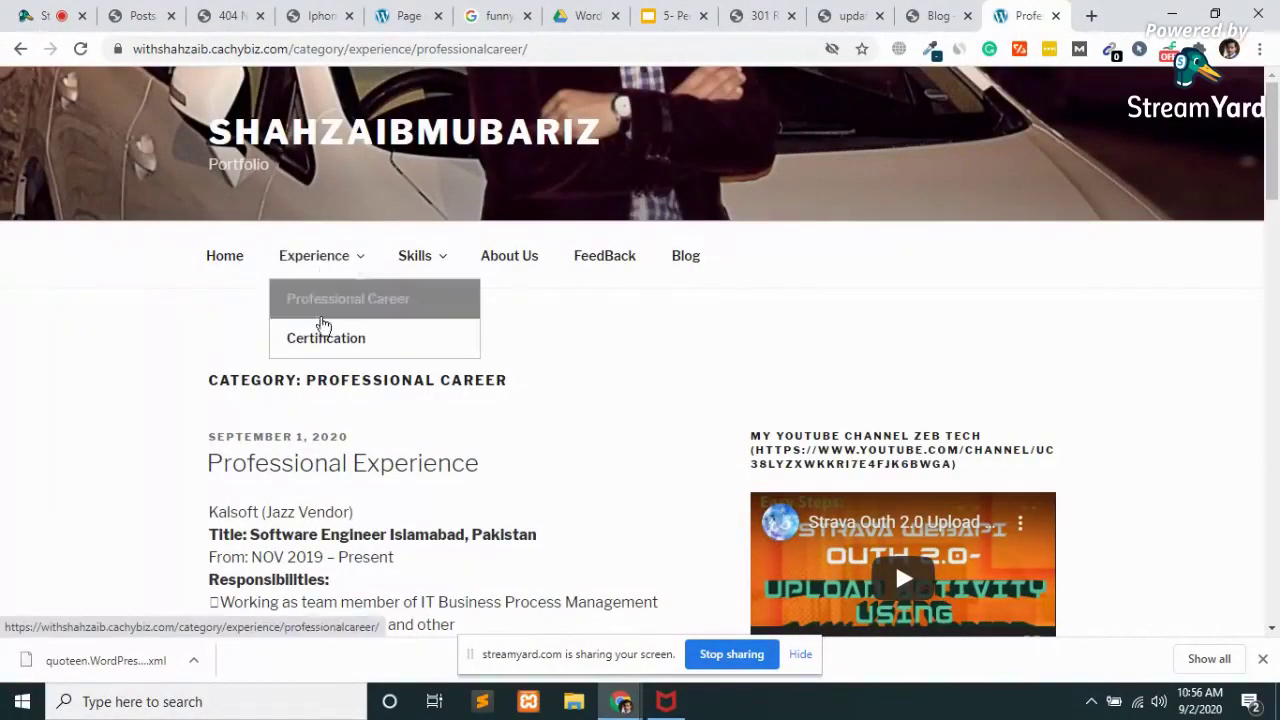
pyautogui.click(324, 339)
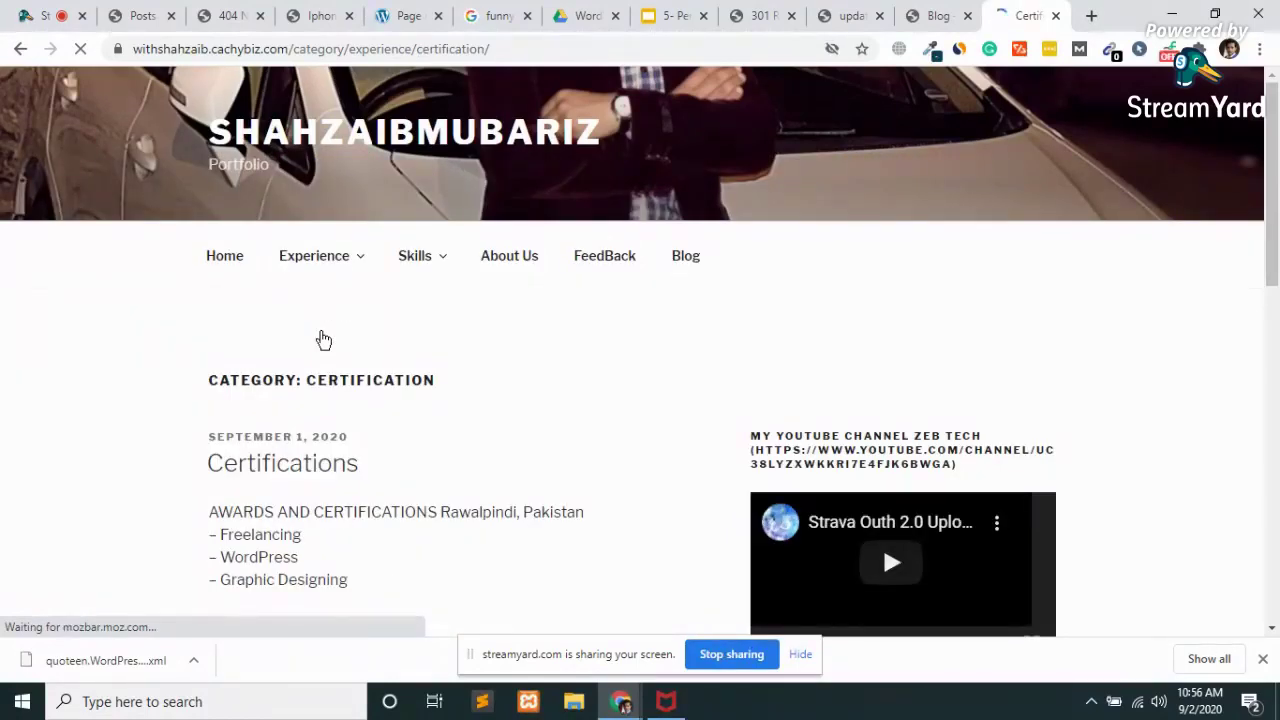
# Open the ProfessionalSkills category and scroll its skills list (Html5, CSS3, Bootstrap) and back.
pyautogui.scroll(-10, 324, 339)
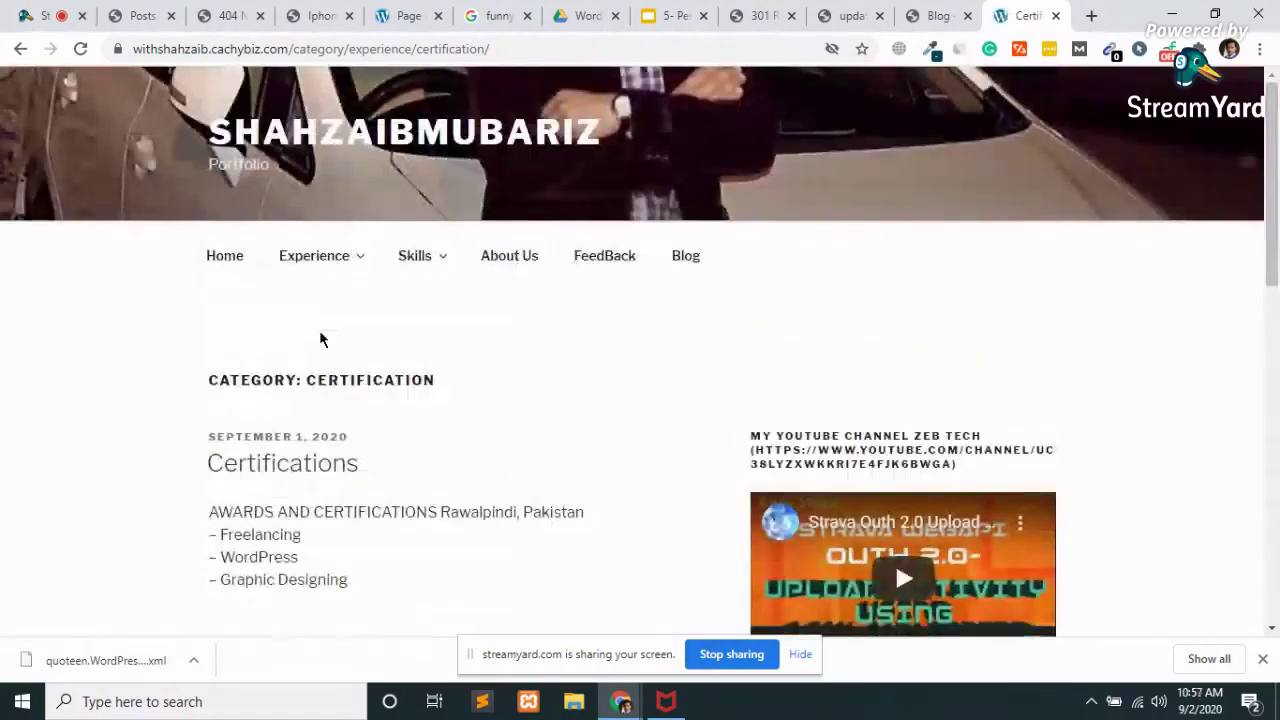
pyautogui.scroll(-4, 320, 337)
pyautogui.scroll(-5, 319, 330)
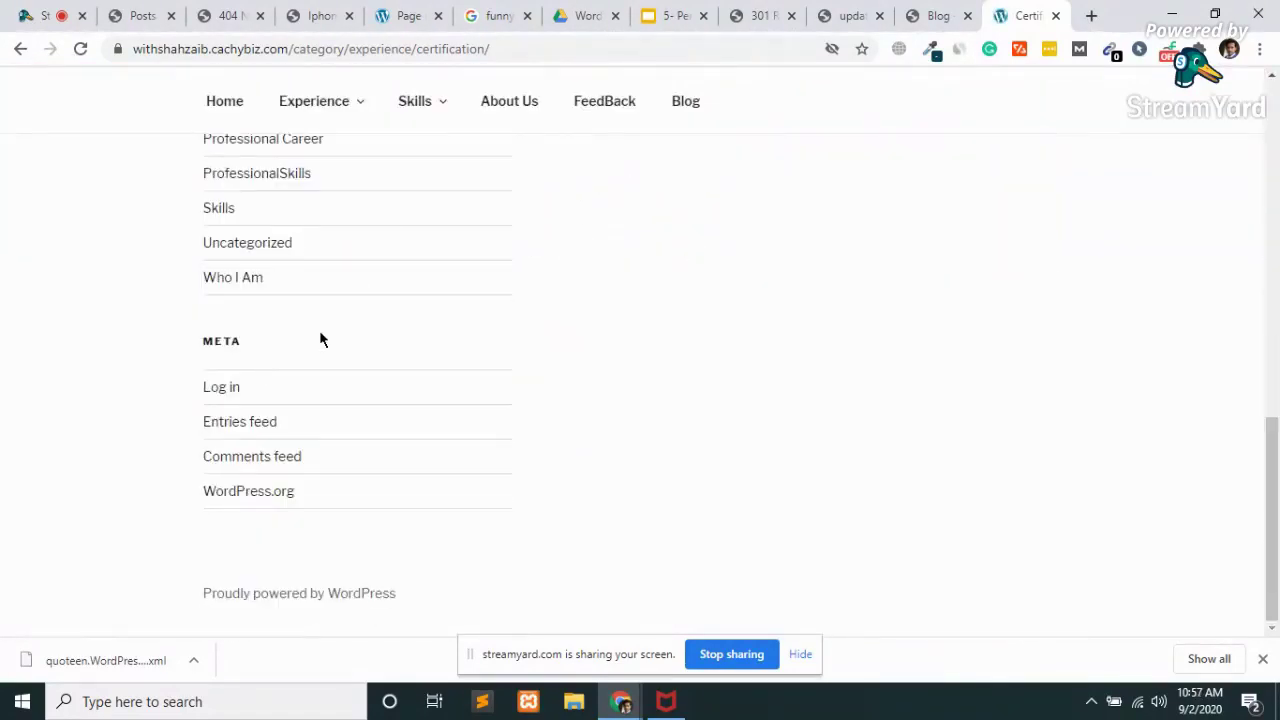
pyautogui.moveTo(414, 257)
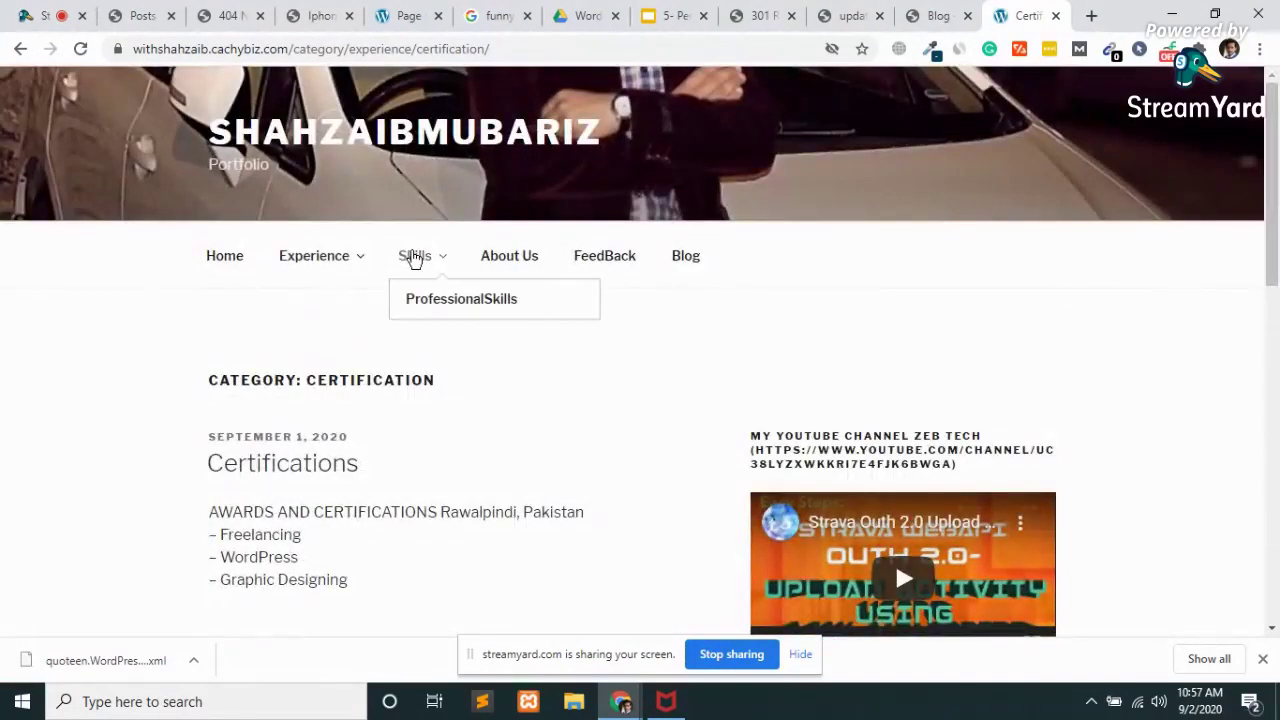
pyautogui.click(461, 300)
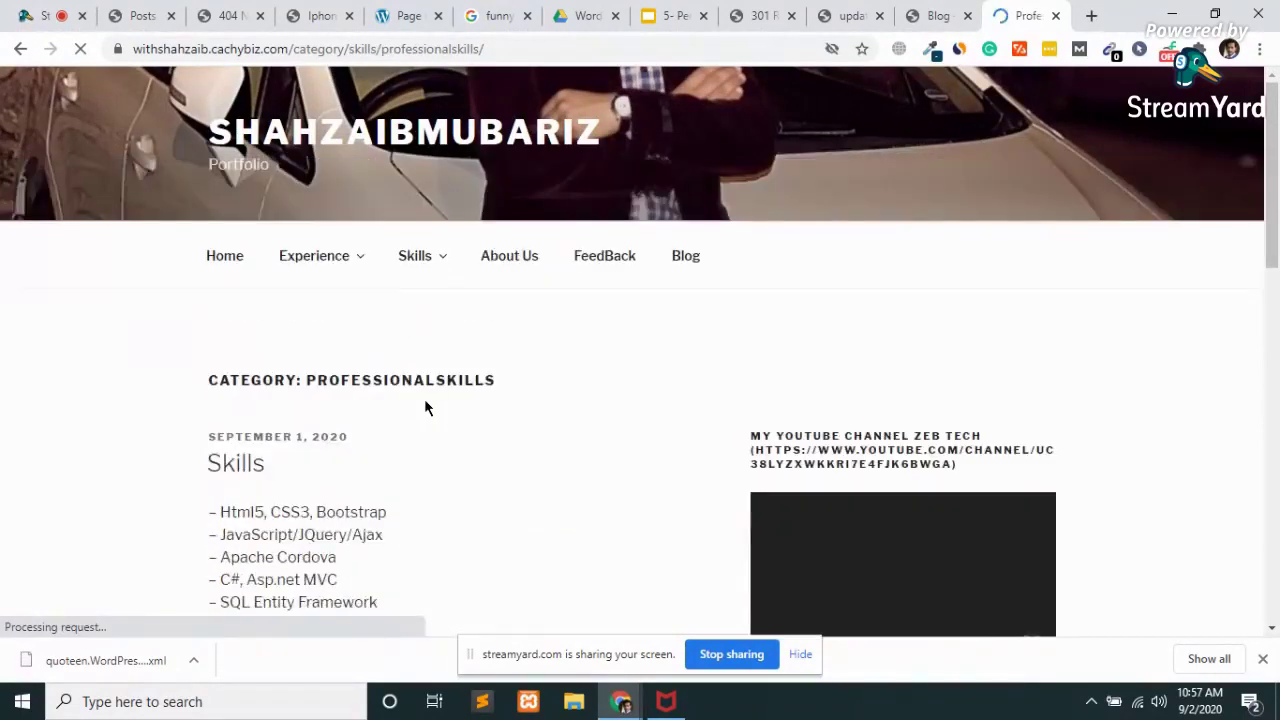
pyautogui.scroll(-4, 425, 402)
pyautogui.scroll(1, 425, 406)
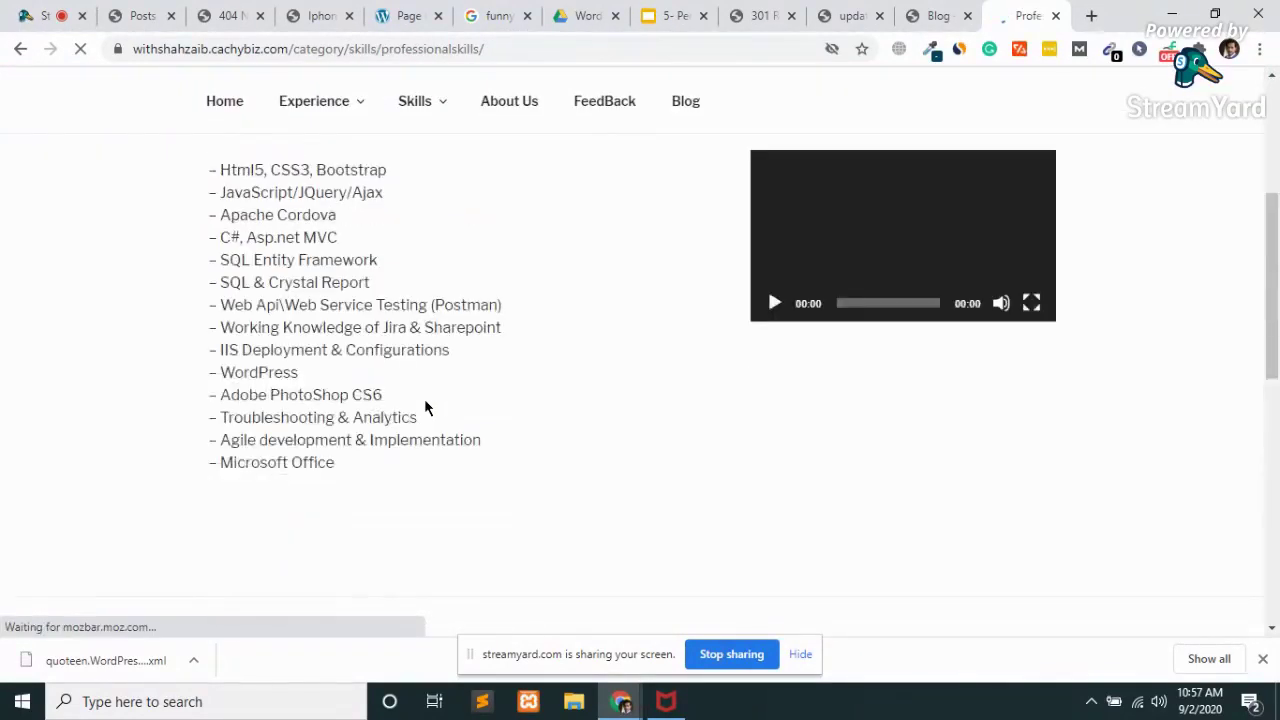
pyautogui.scroll(1, 425, 406)
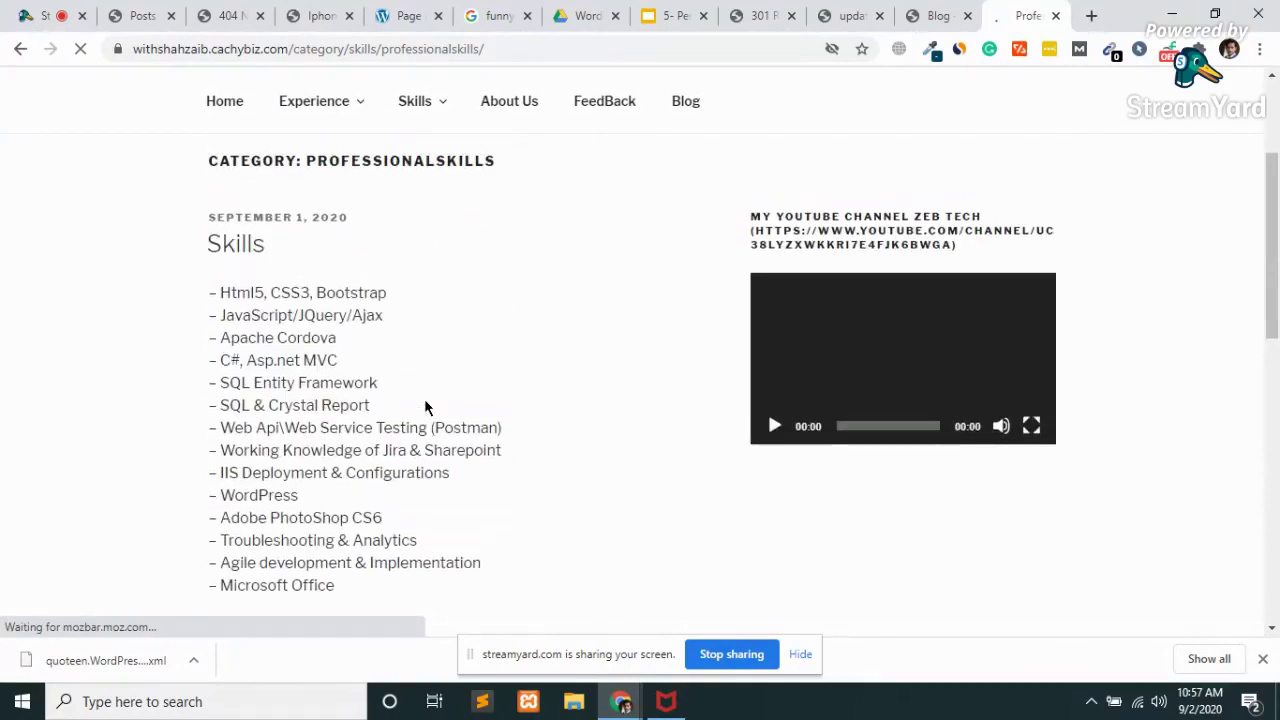
pyautogui.scroll(2, 510, 258)
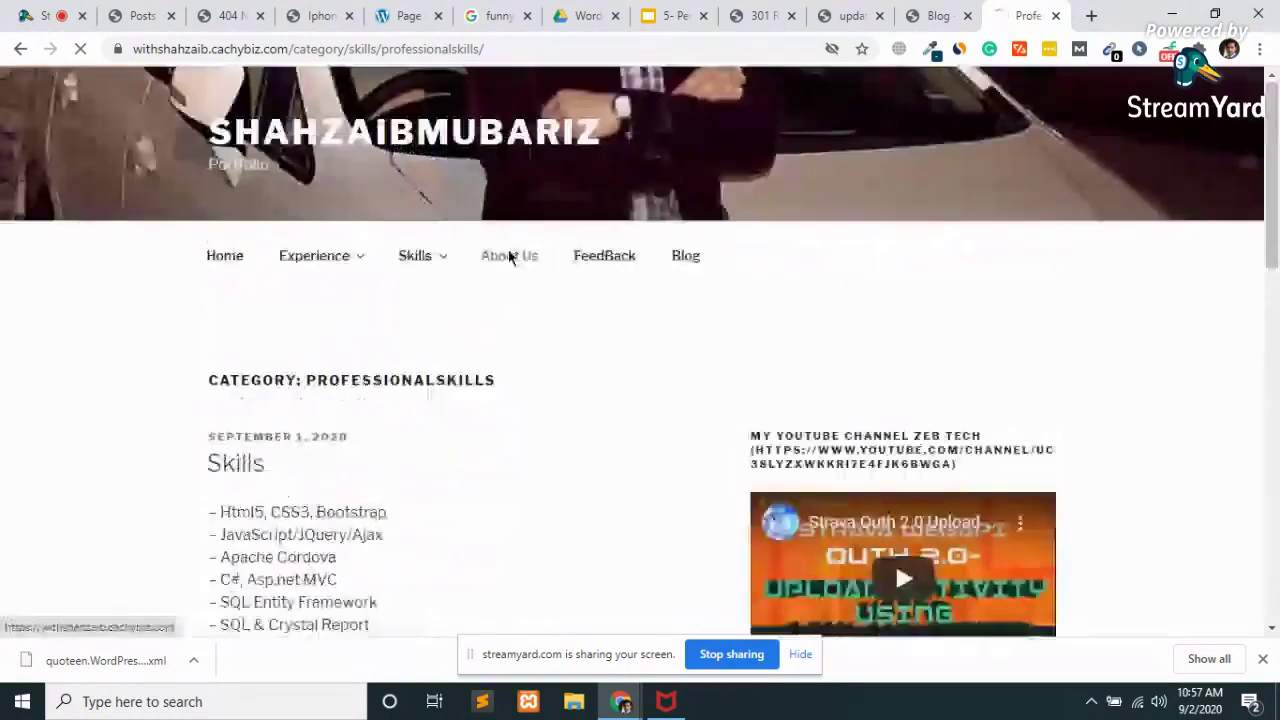
# Visit the portfolio's About Us, FeedBack and Blog pages, scrolling the resulting Updates page.
pyautogui.click(510, 258)
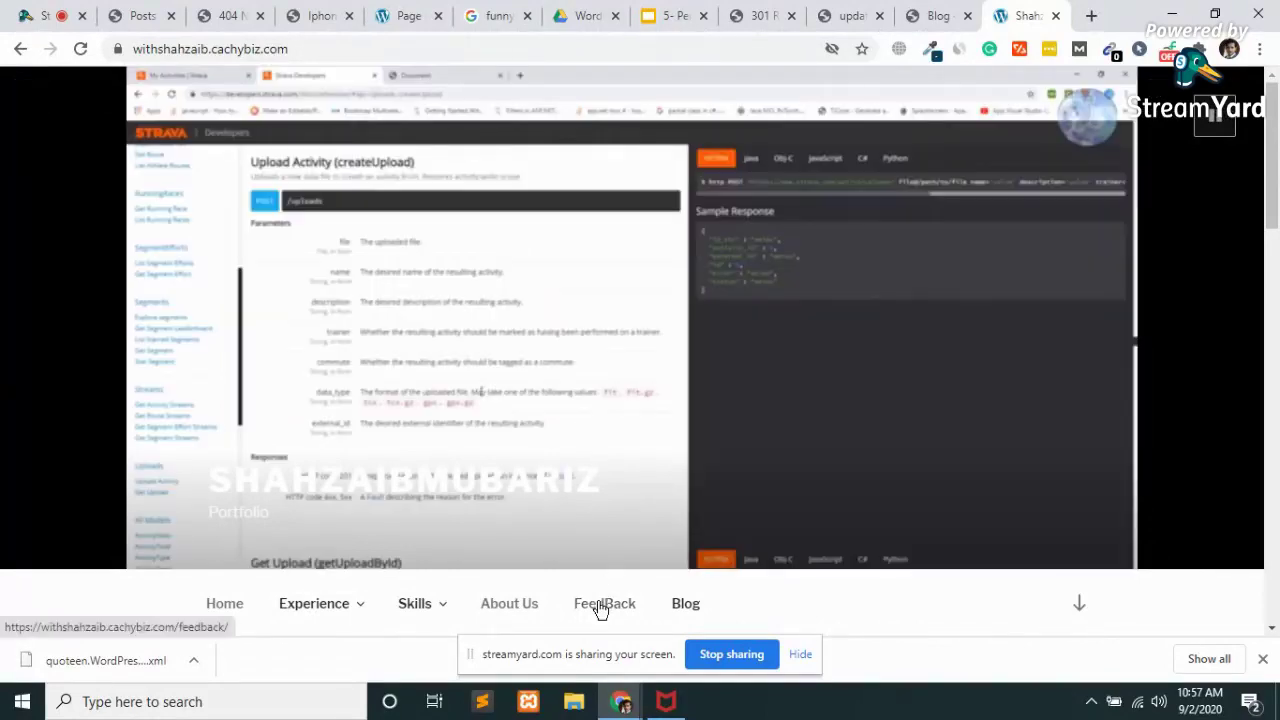
pyautogui.click(601, 606)
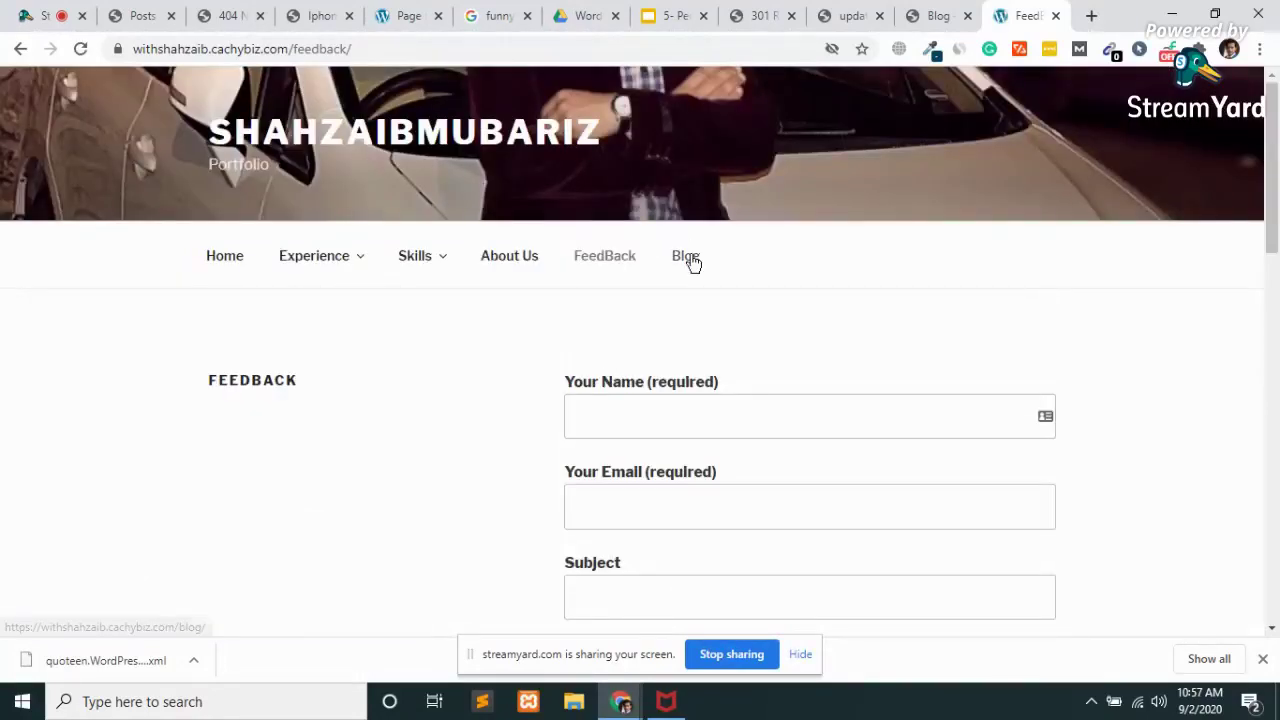
pyautogui.click(689, 259)
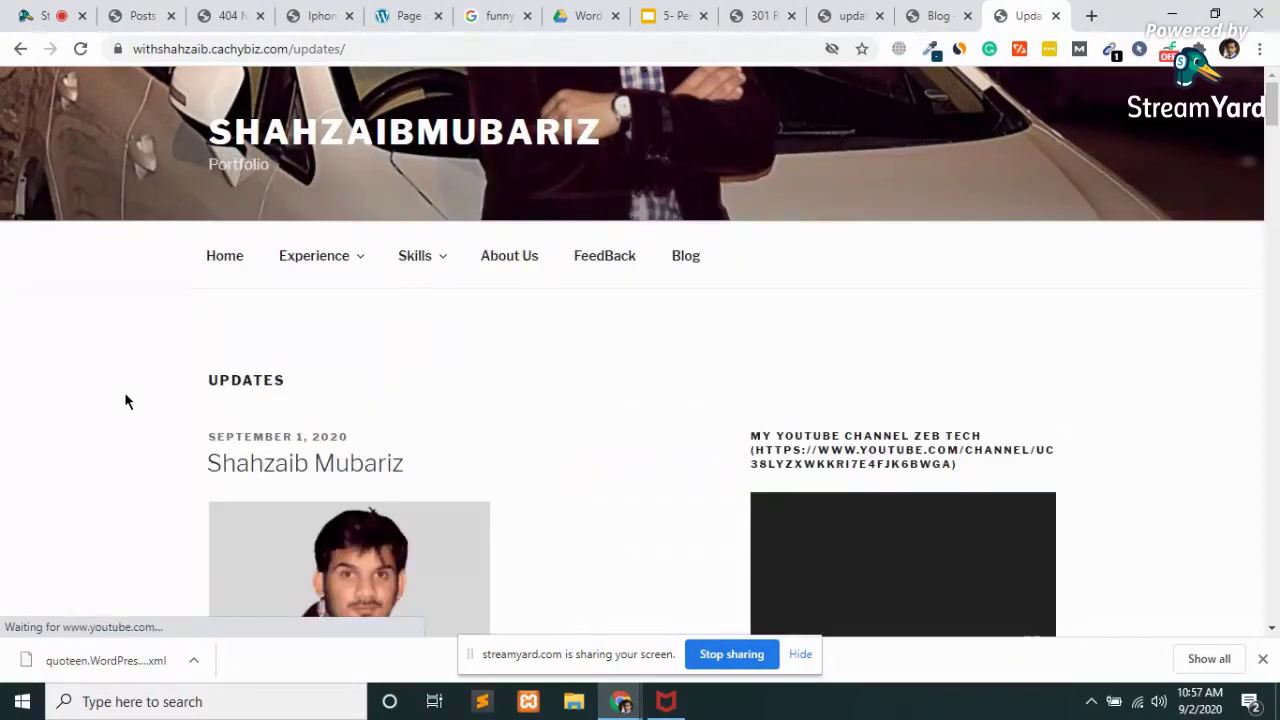
pyautogui.scroll(-2, 124, 401)
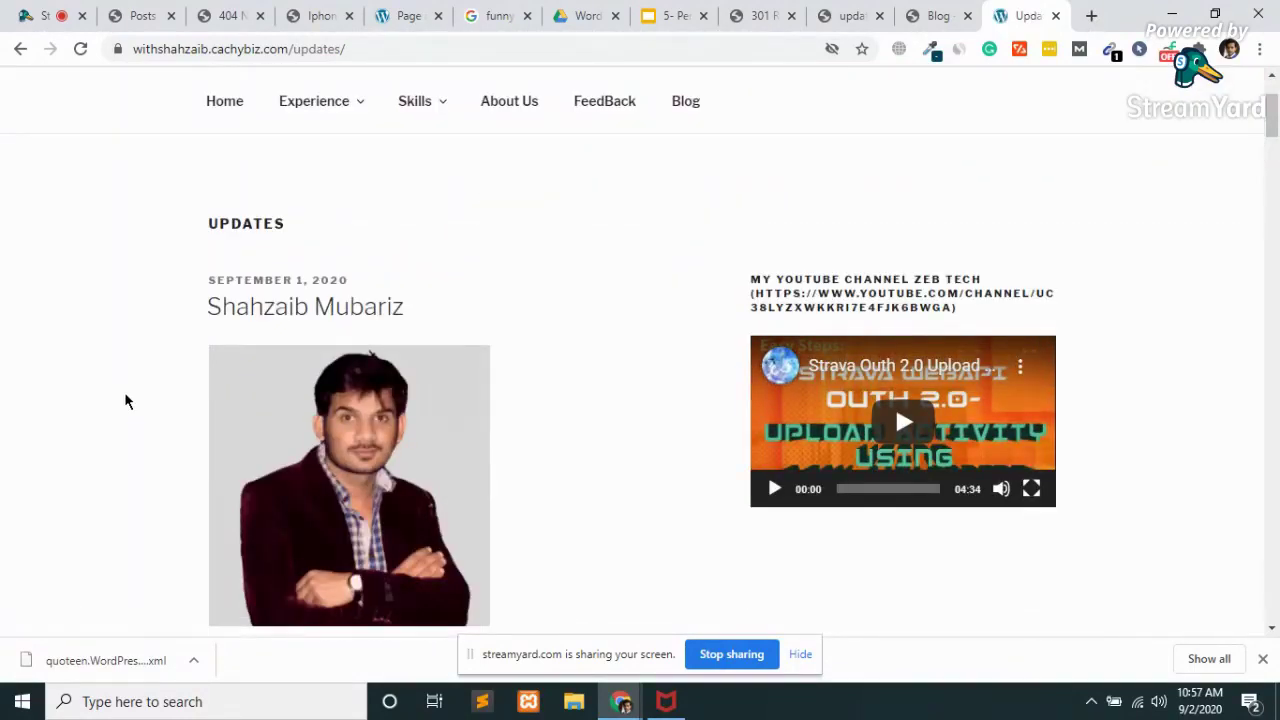
pyautogui.scroll(-2, 125, 401)
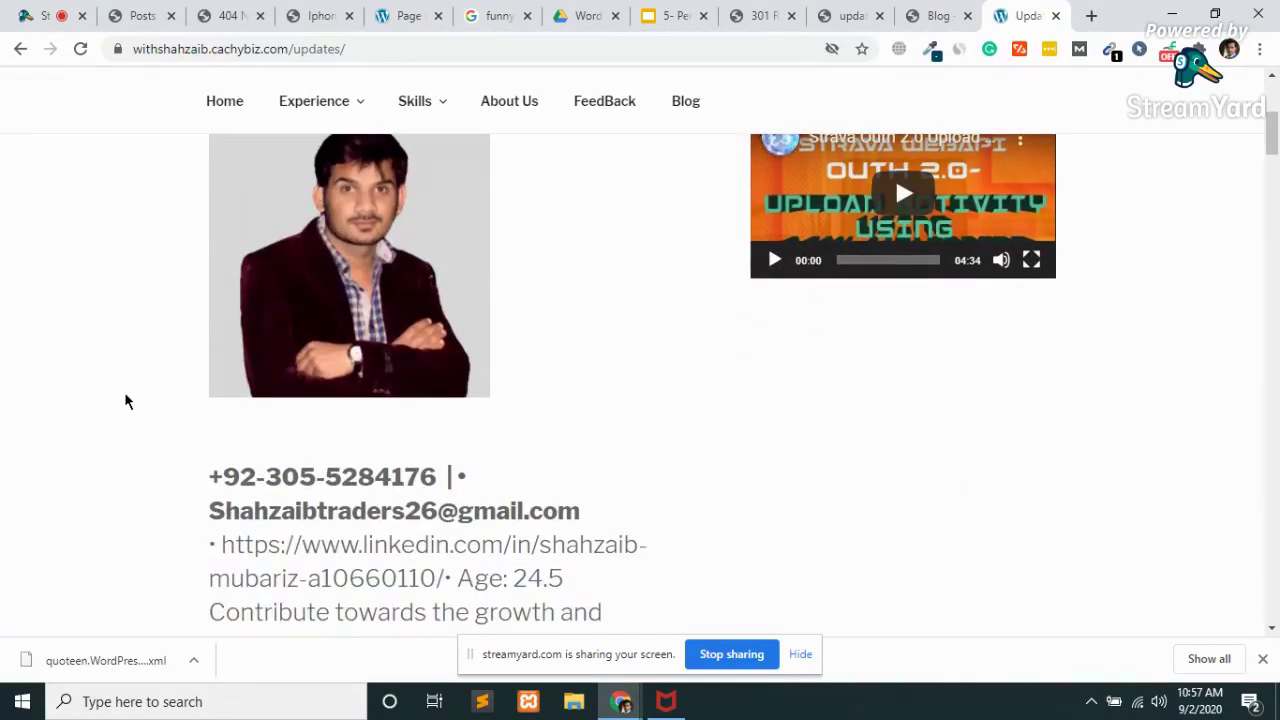
pyautogui.scroll(-4, 125, 401)
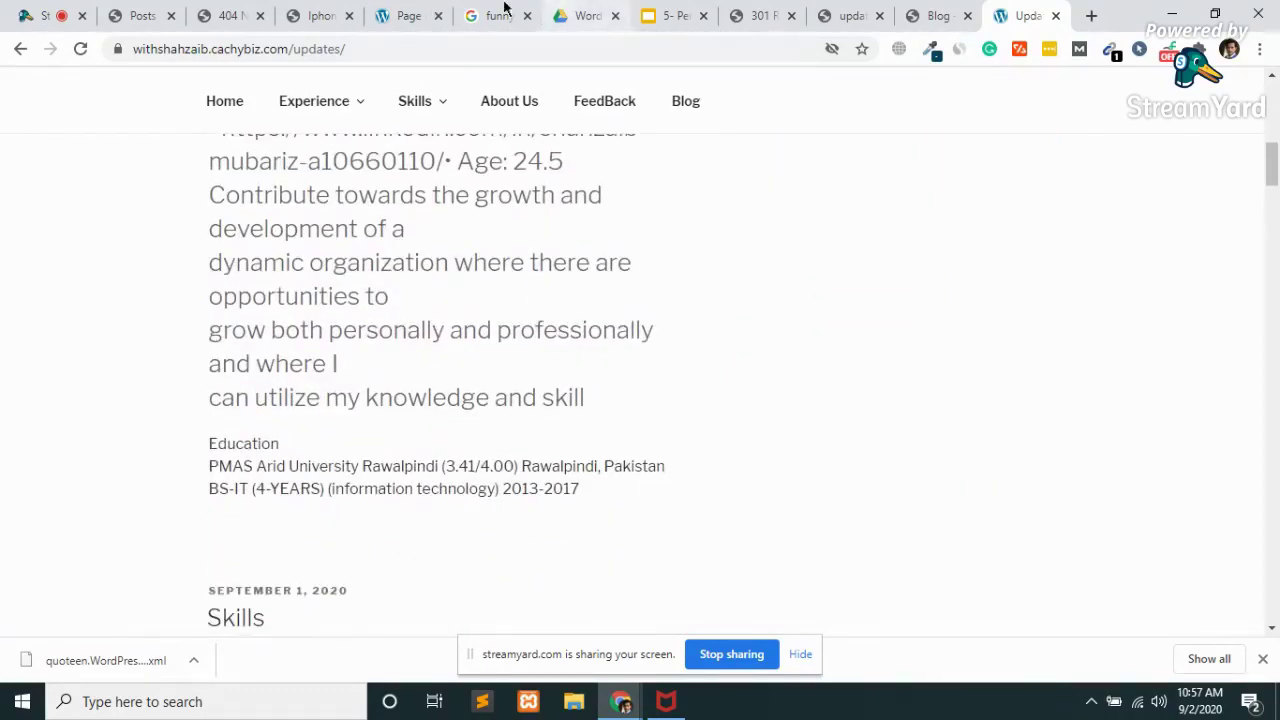
# Switch through the browser tabs back to the 301 Redirects settings page.
pyautogui.click(229, 10)
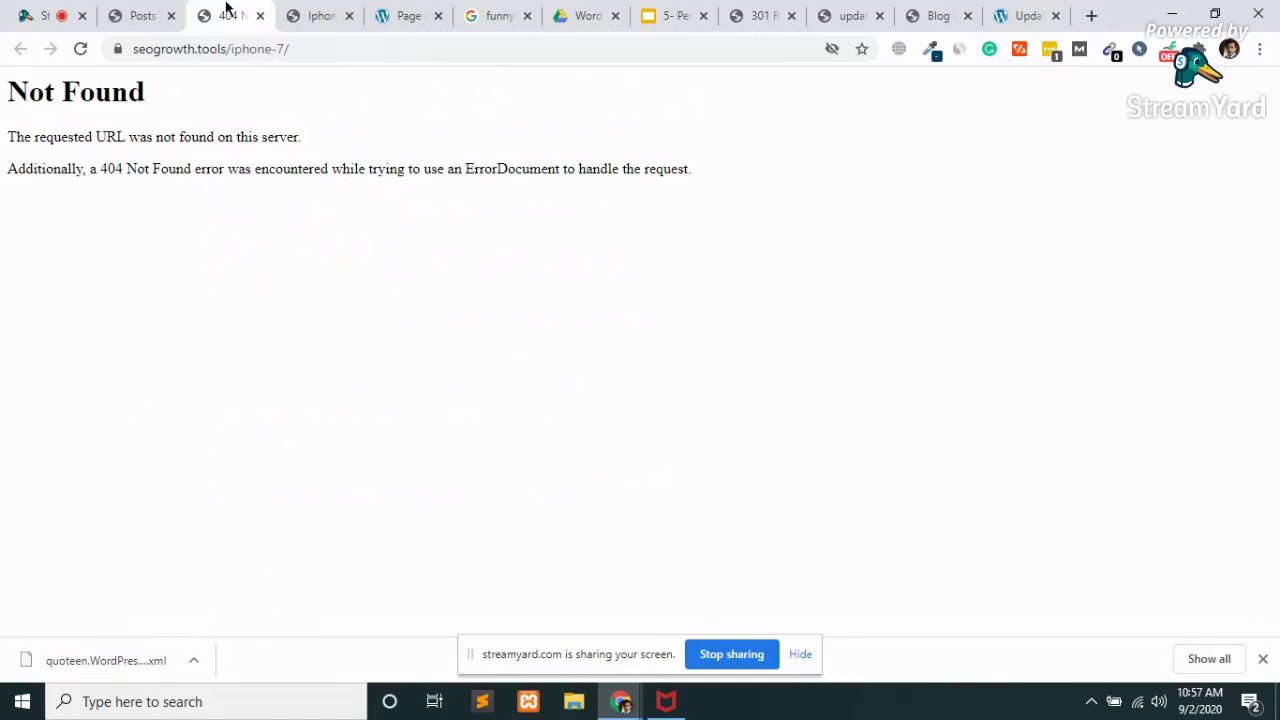
pyautogui.click(168, 10)
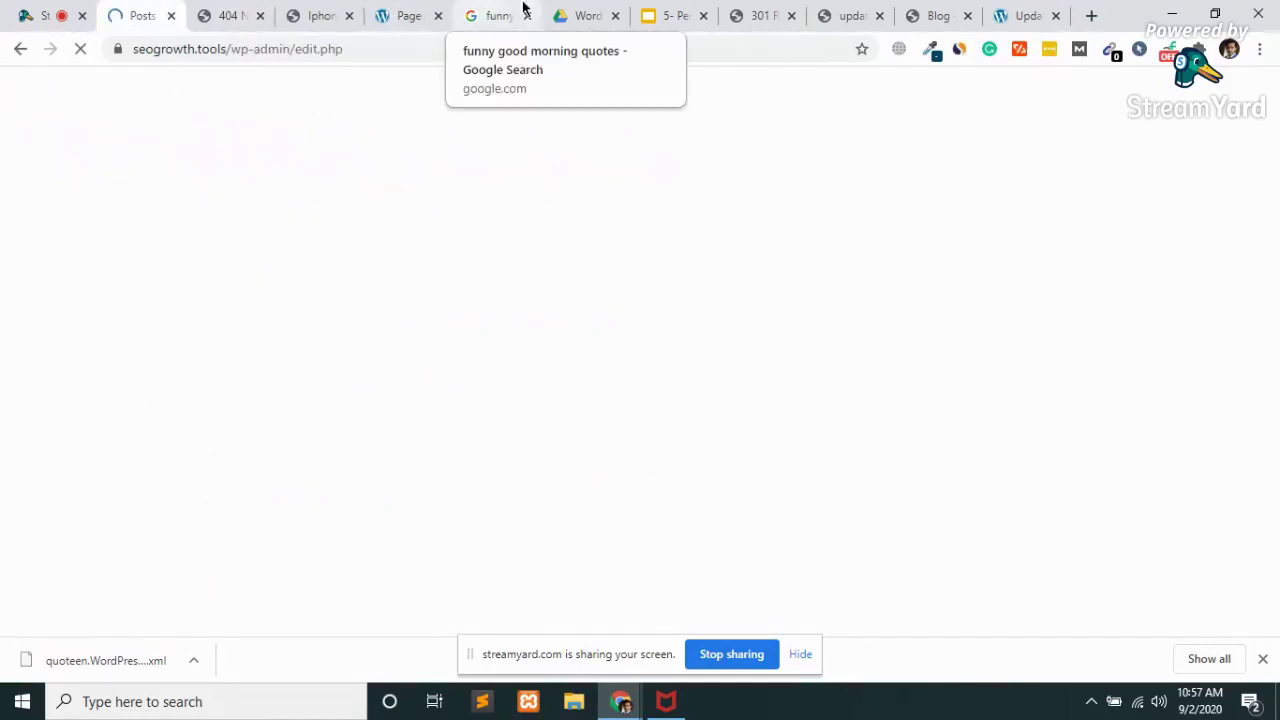
pyautogui.click(735, 10)
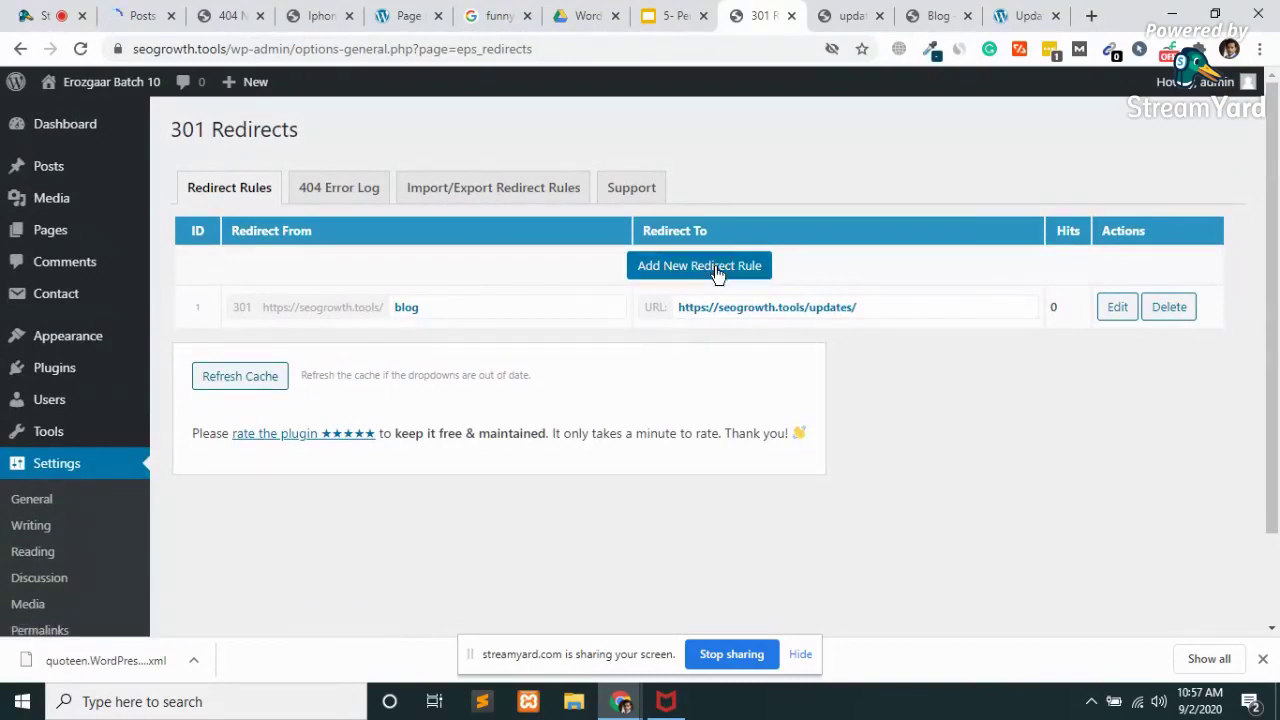
# Add a blank redirect rule row and try its Redirect From and Redirect To suggestion lists.
pyautogui.click(716, 270)
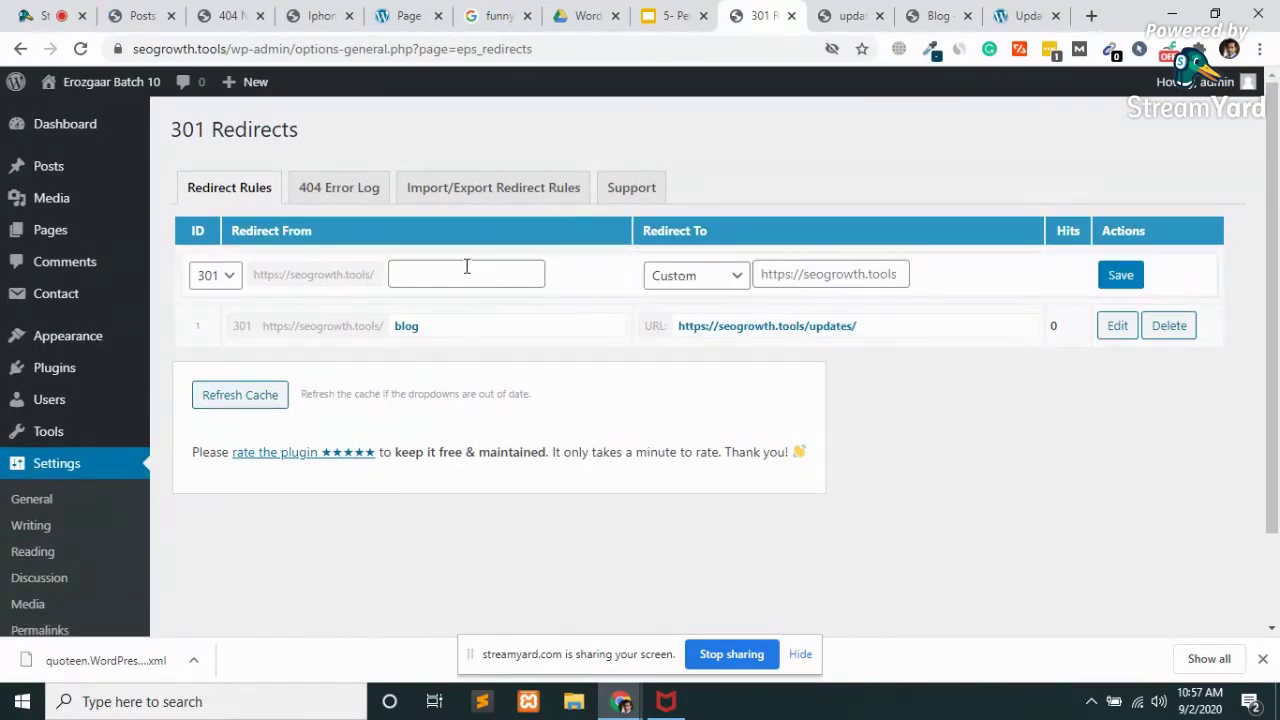
pyautogui.click(472, 270)
pyautogui.click(838, 274)
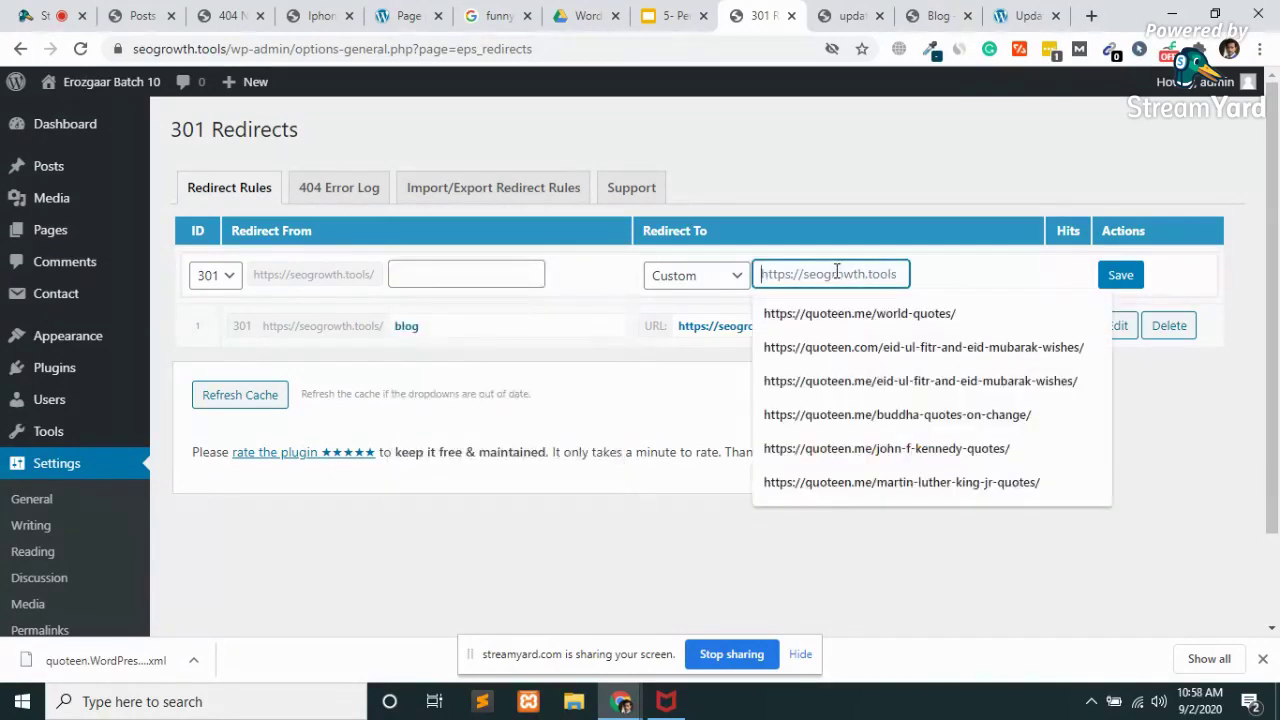
pyautogui.click(468, 272)
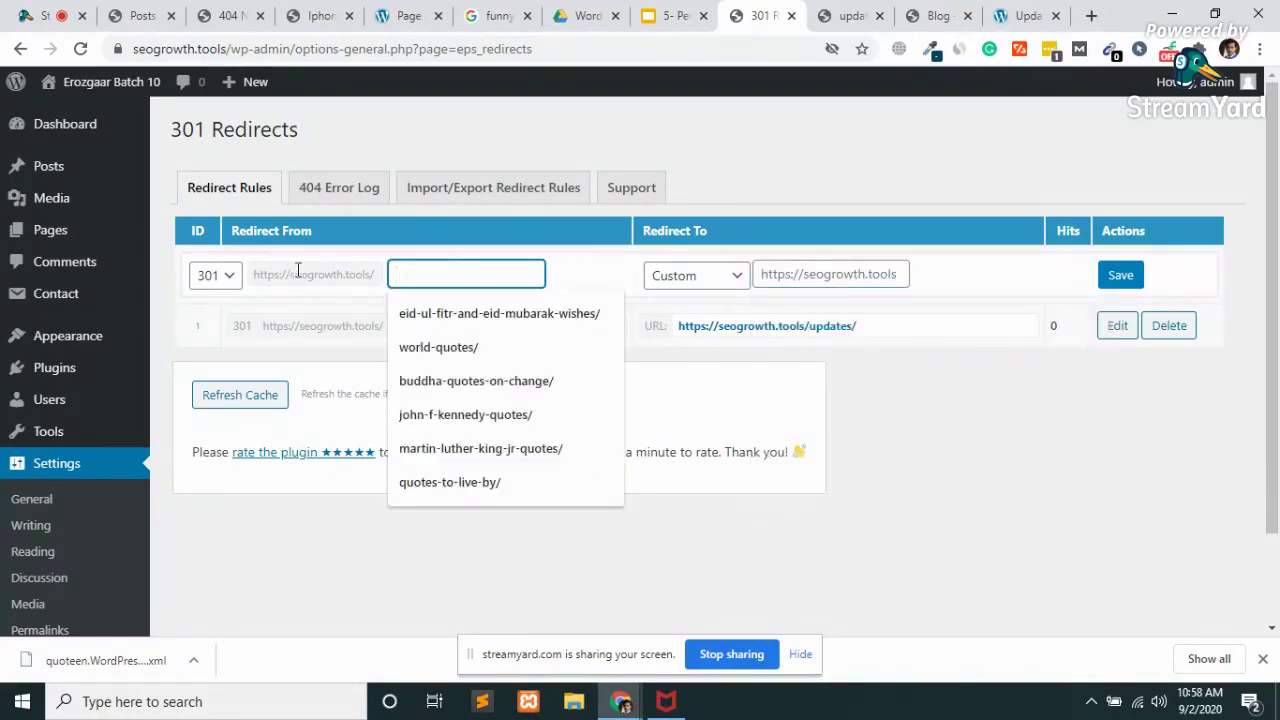
pyautogui.click(844, 276)
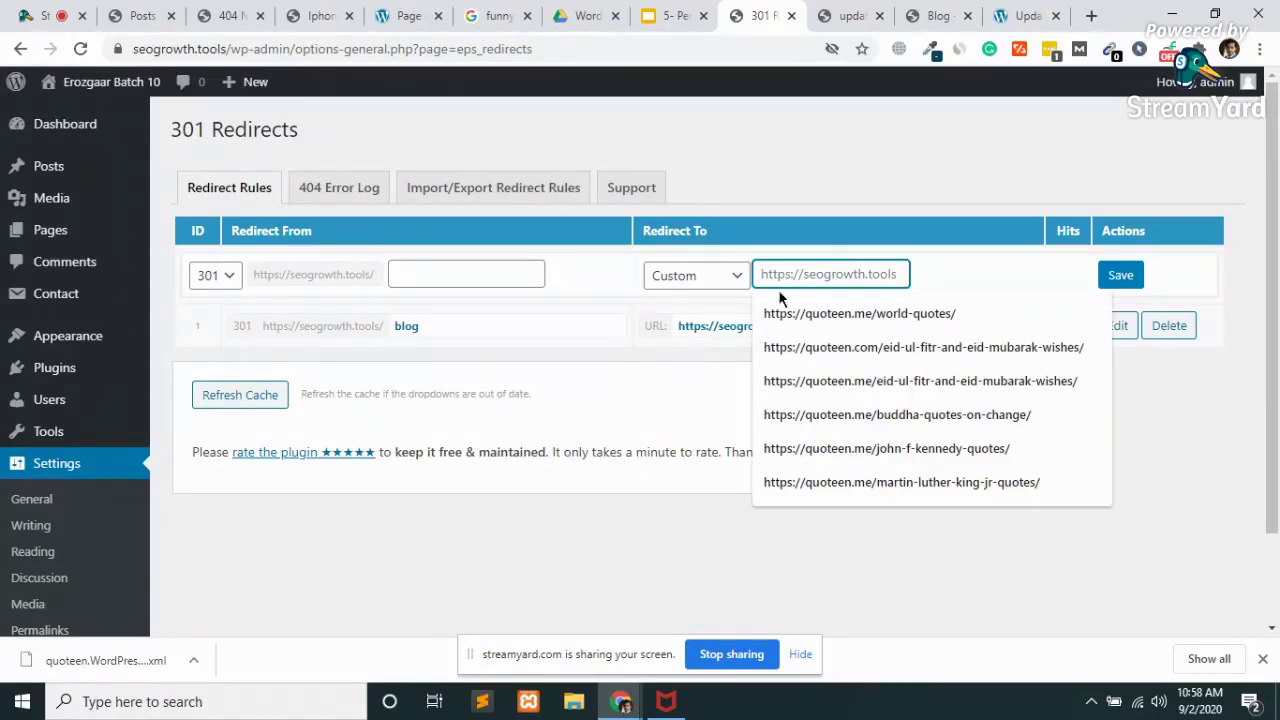
pyautogui.click(490, 614)
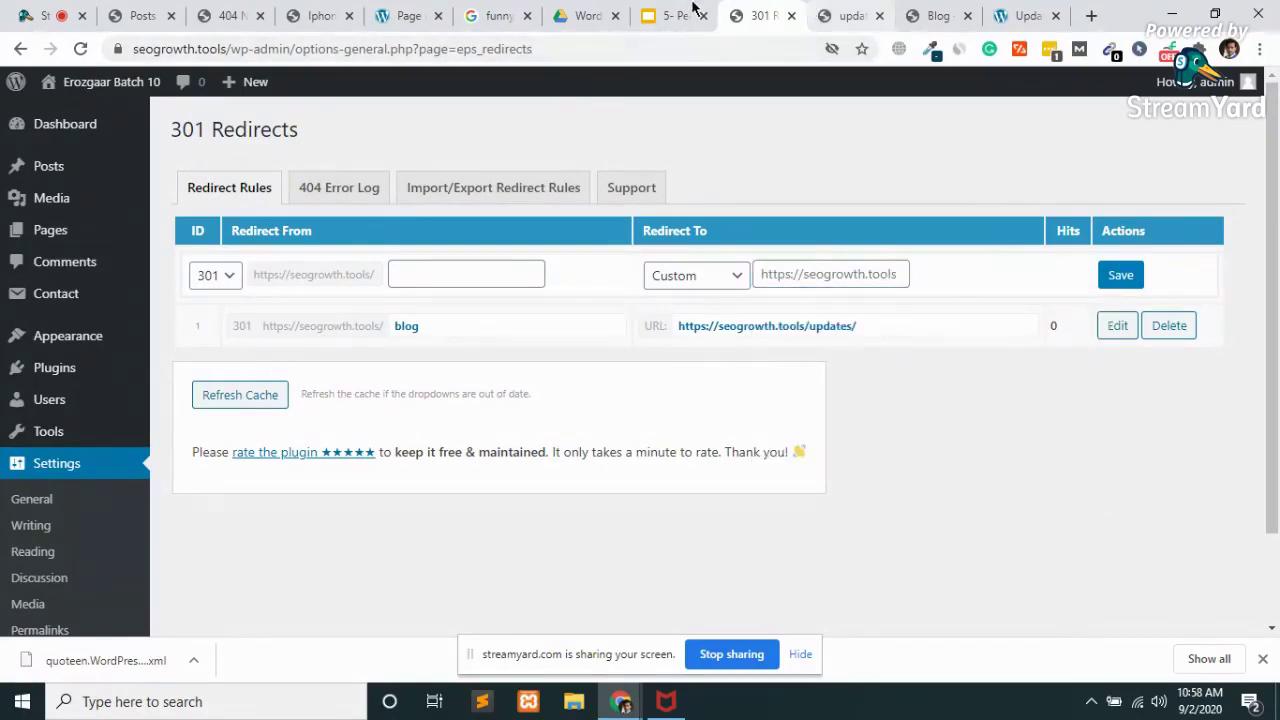
# Compare the Google results, the seogrowth.tools/updates/ tab and the portfolio's Updates tab.
pyautogui.click(467, 9)
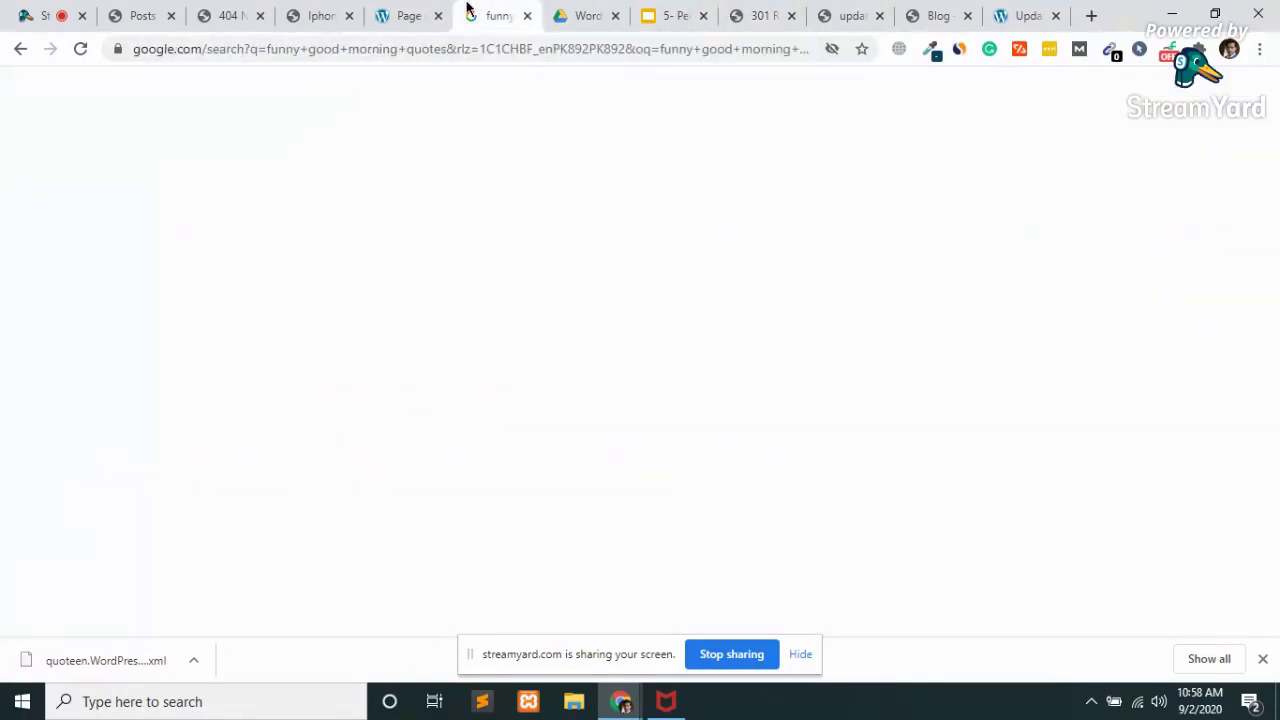
pyautogui.click(382, 10)
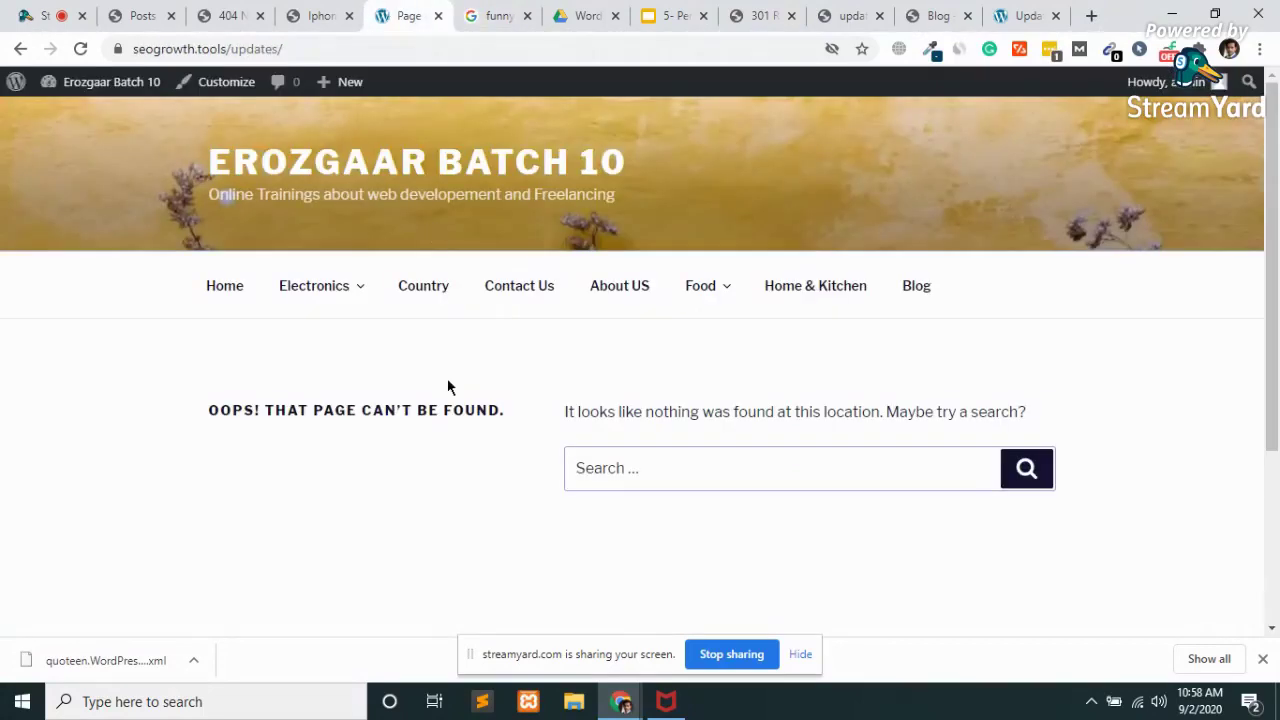
pyautogui.click(1022, 15)
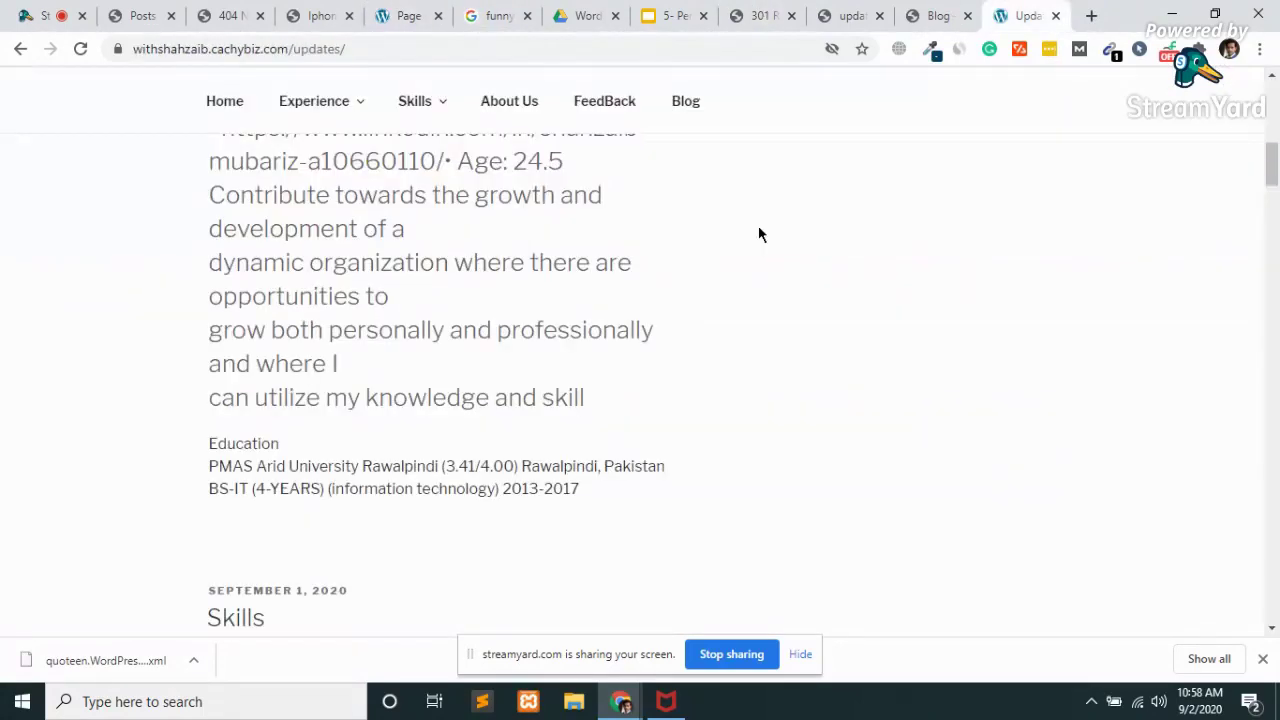
# Browse the portfolio's Blog page, then close that tab.
pyautogui.click(675, 103)
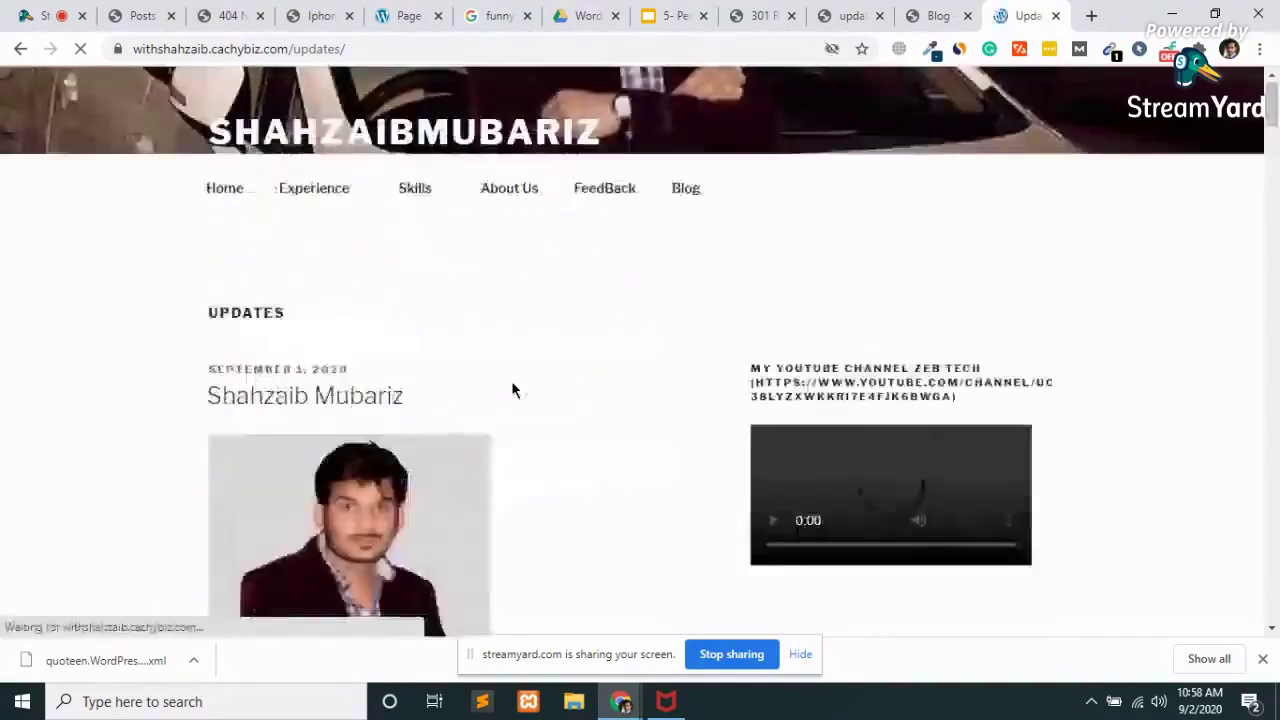
pyautogui.scroll(-9, 511, 374)
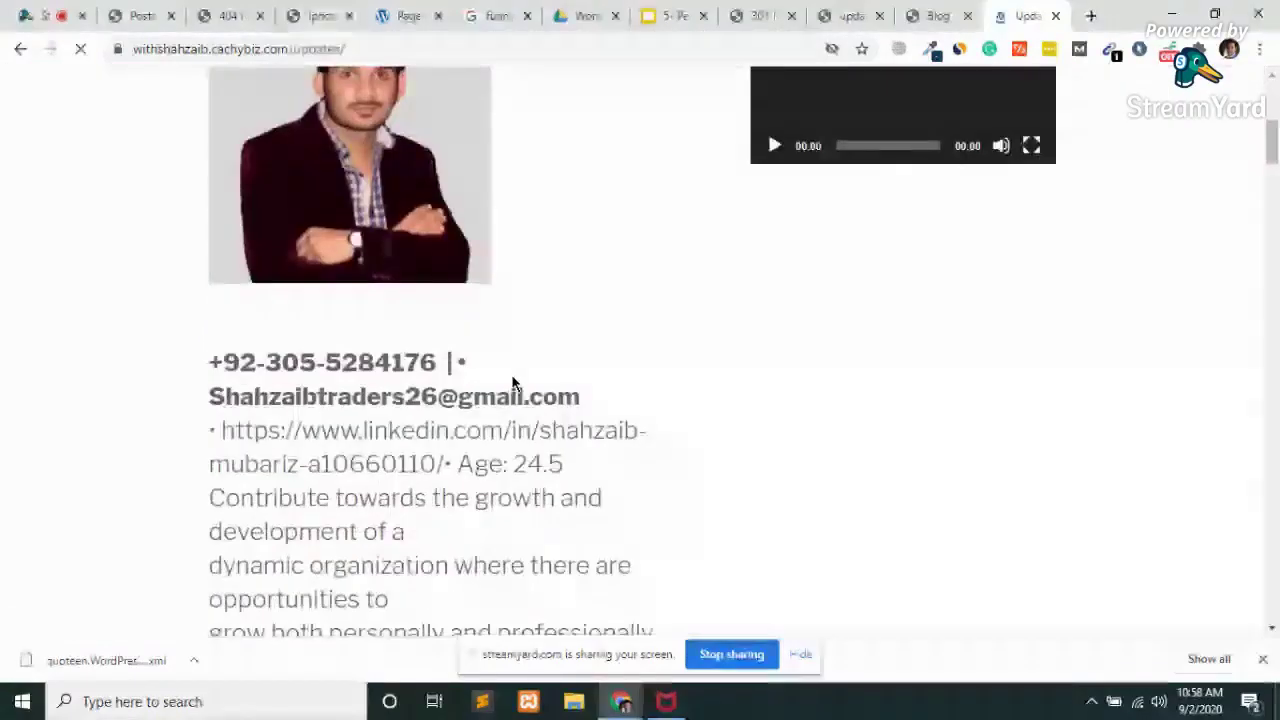
pyautogui.scroll(-7, 511, 376)
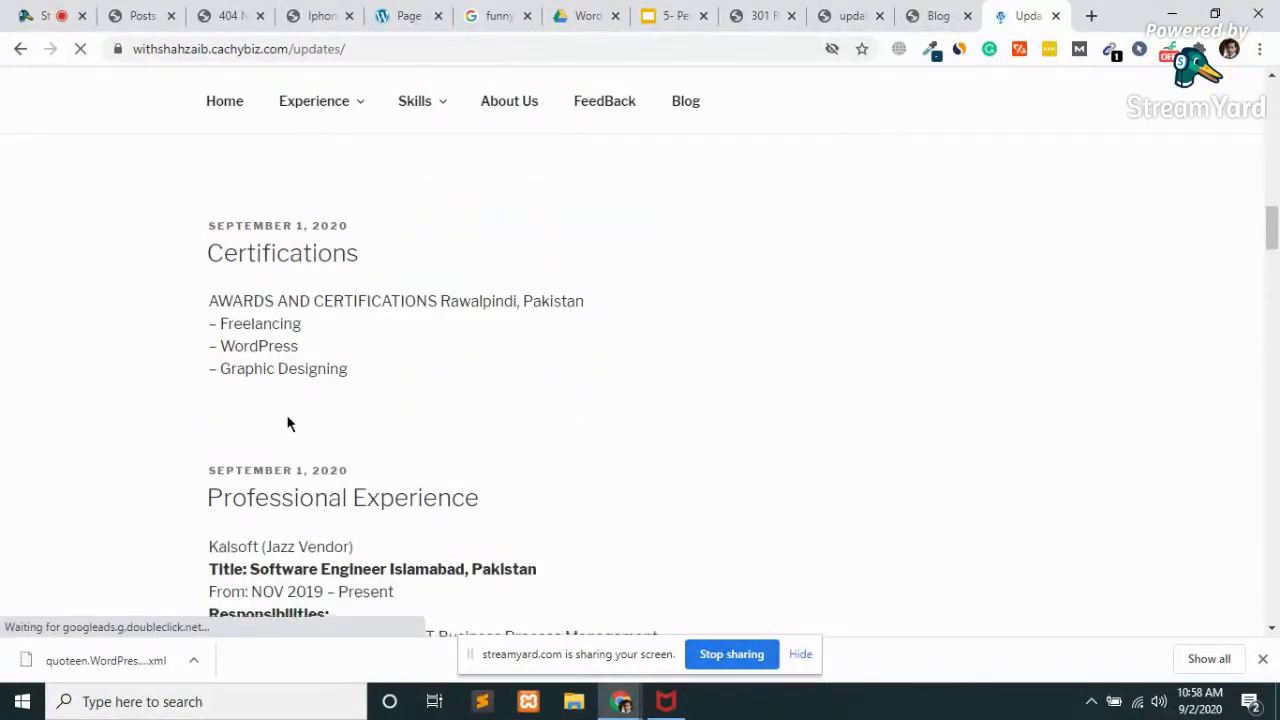
pyautogui.scroll(-10, 287, 424)
pyautogui.scroll(20, 287, 424)
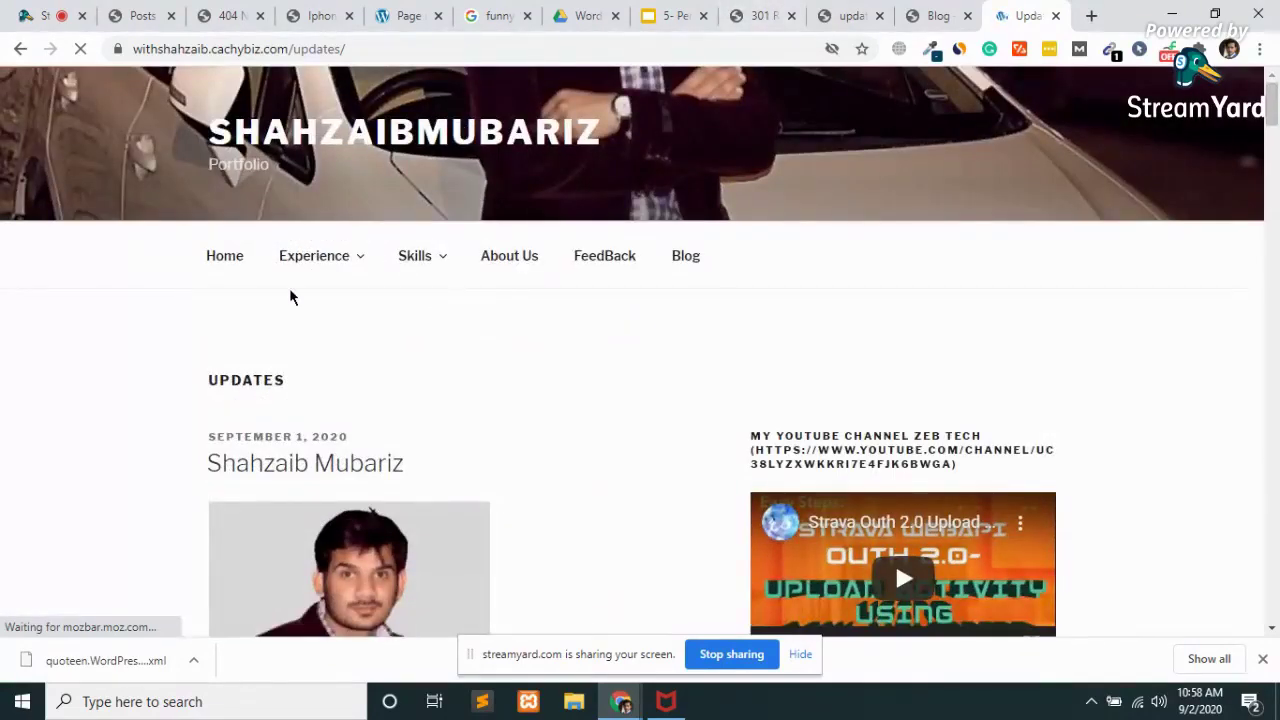
pyautogui.hotkey('ctrl', 'w')
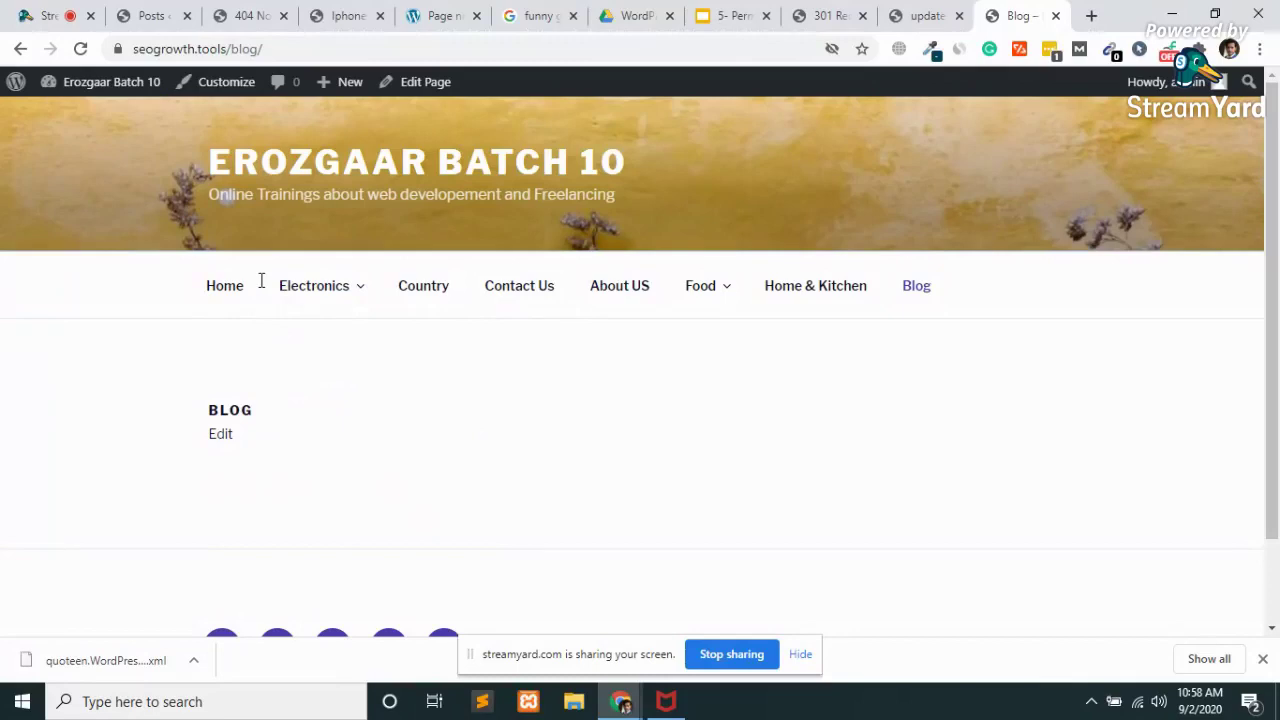
# Close the Blog, updates, 301 Redirects, Permalinks slides, Drive, Iphone 7 and 404 tabs.
pyautogui.hotkey('ctrl', 'w')
pyautogui.hotkey('ctrl', 'w')
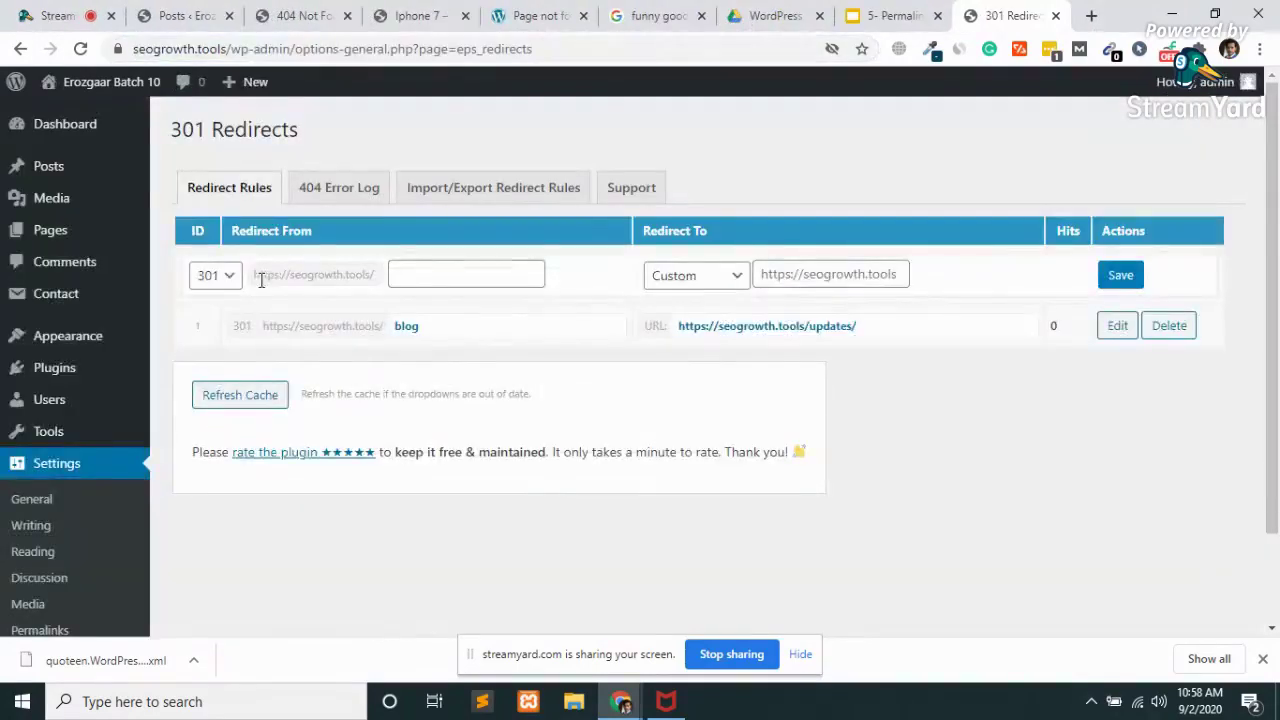
pyautogui.hotkey('ctrl', 'w')
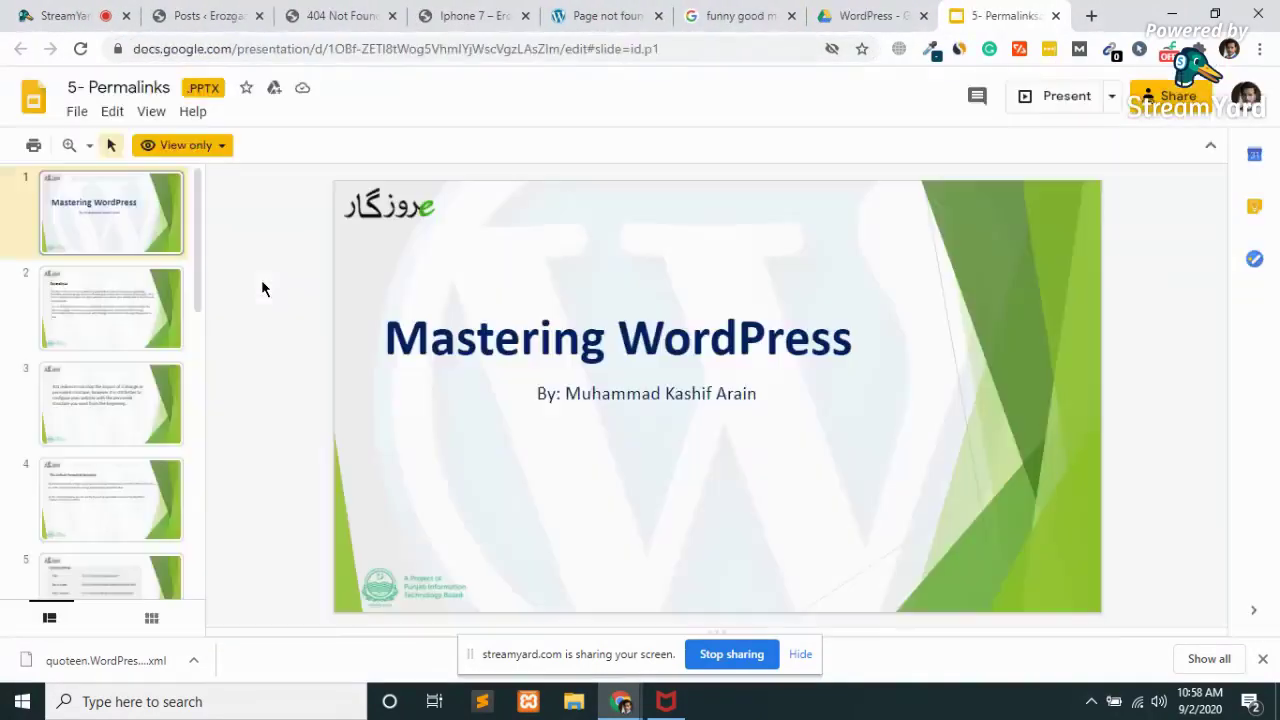
pyautogui.hotkey('ctrl', 'w')
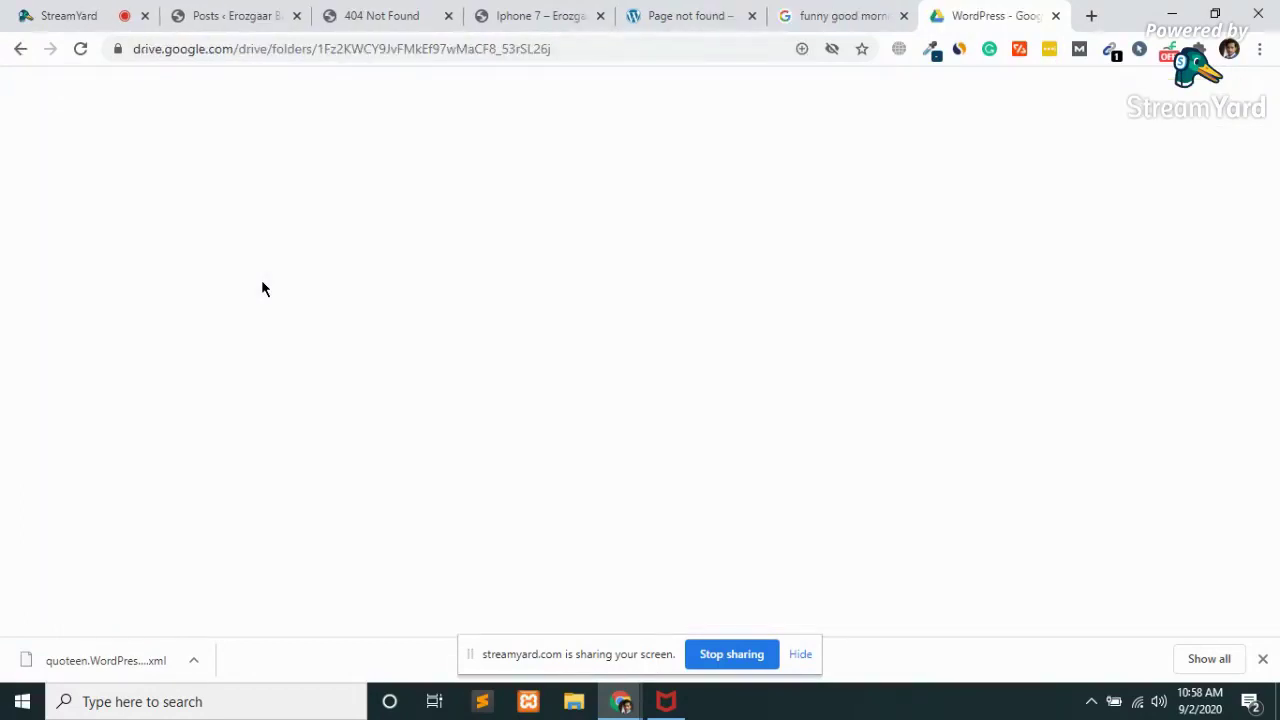
pyautogui.hotkey('ctrl', 'w')
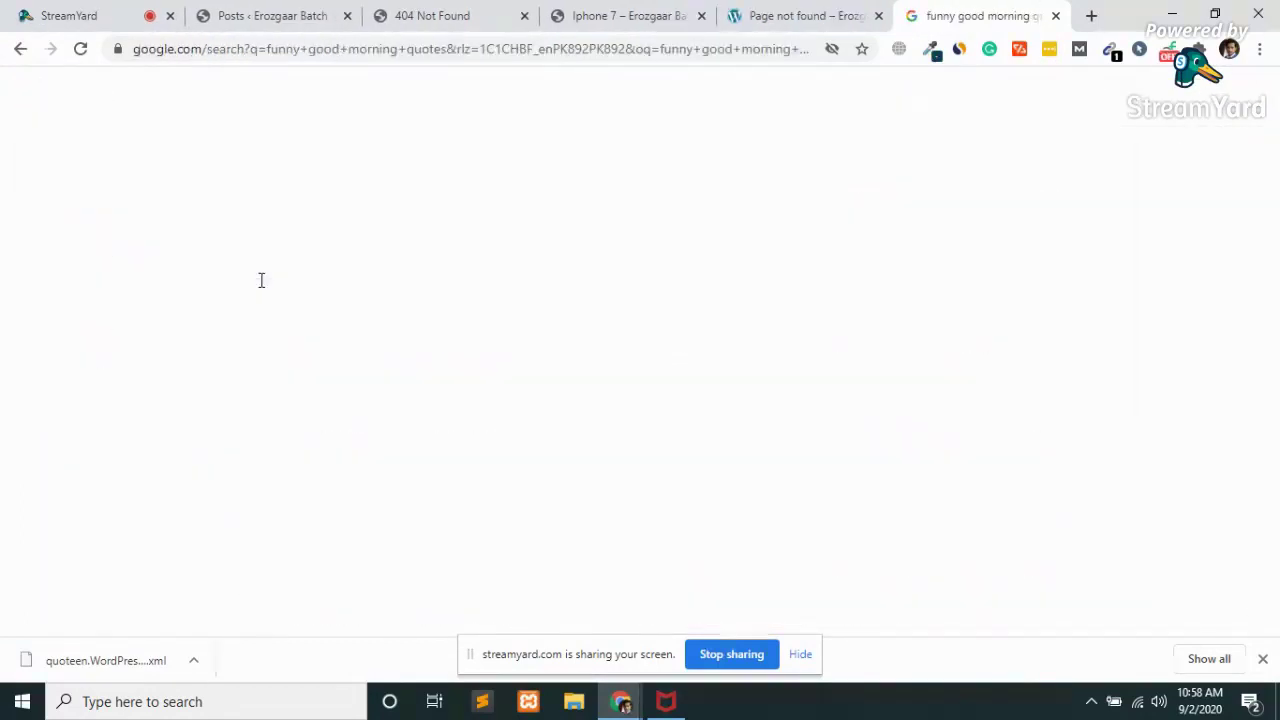
pyautogui.hotkey('ctrl', 'w')
pyautogui.hotkey('ctrl', 'w')
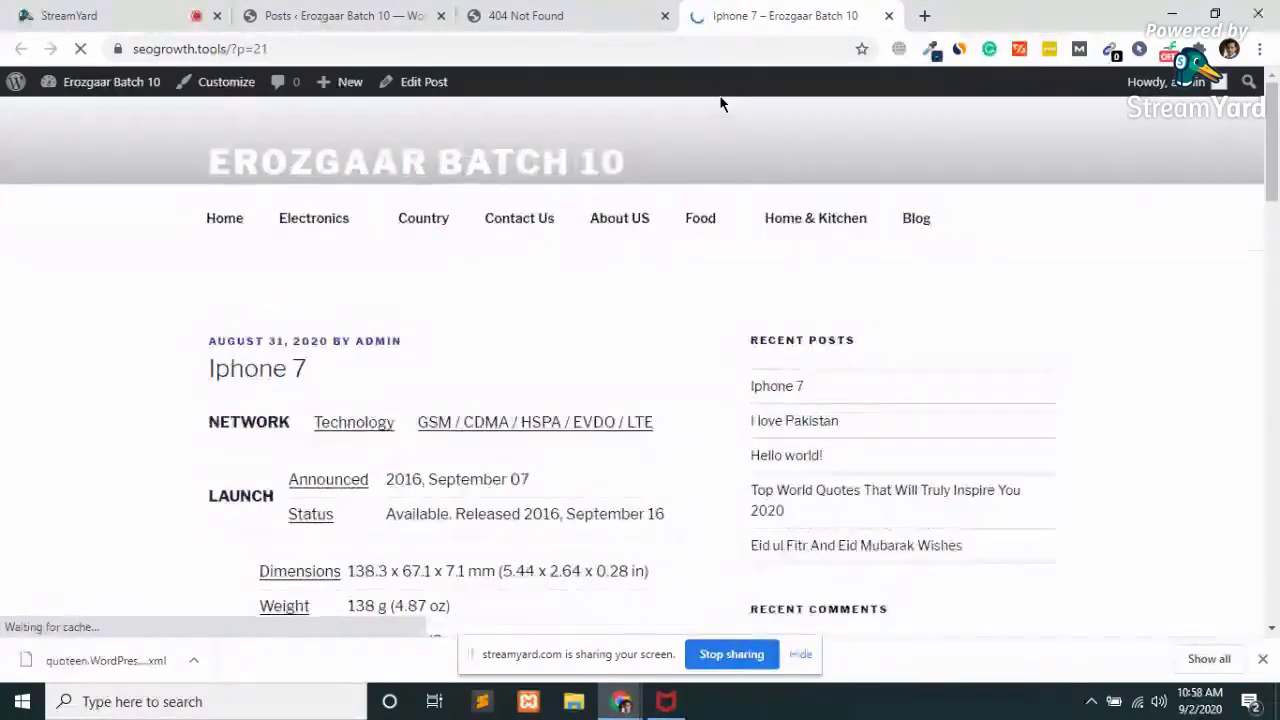
pyautogui.hotkey('ctrl', 'w')
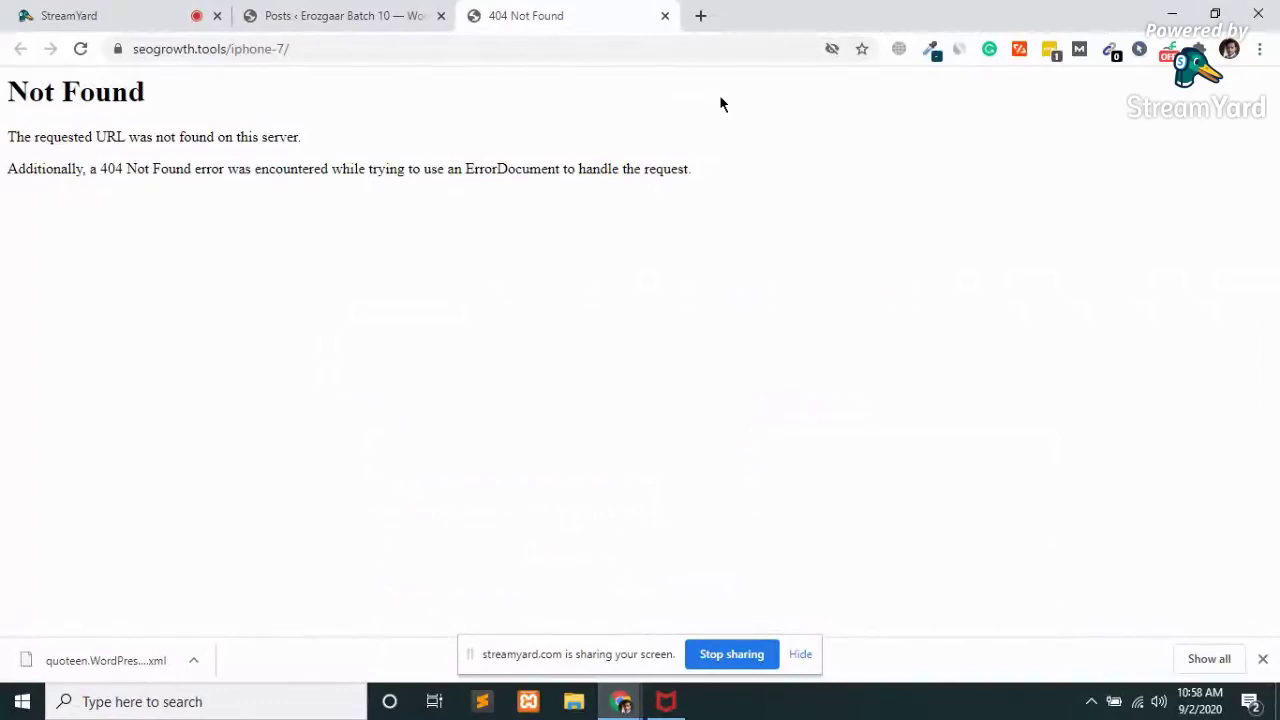
pyautogui.hotkey('ctrl', 'w')
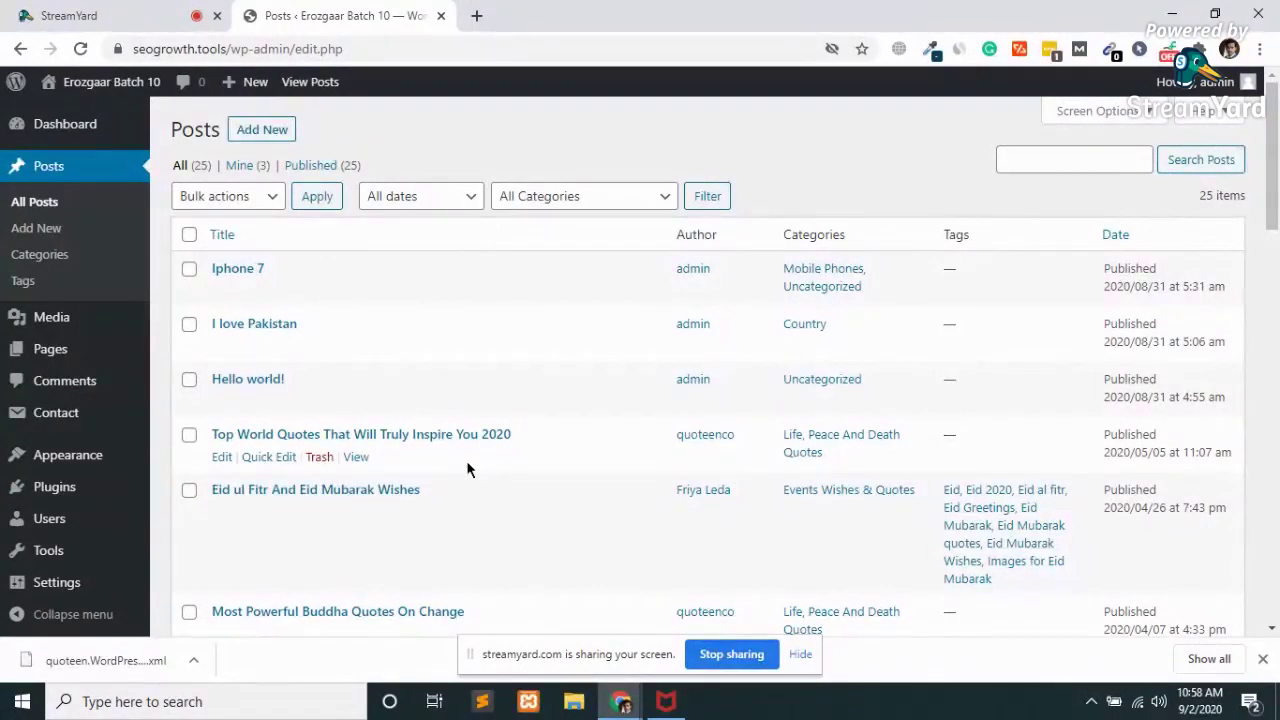
# Load labourpk.com in a new tab and look over its homepage banner.
pyautogui.click(477, 15)
pyautogui.write('labourpk.com')
pyautogui.press('Return')
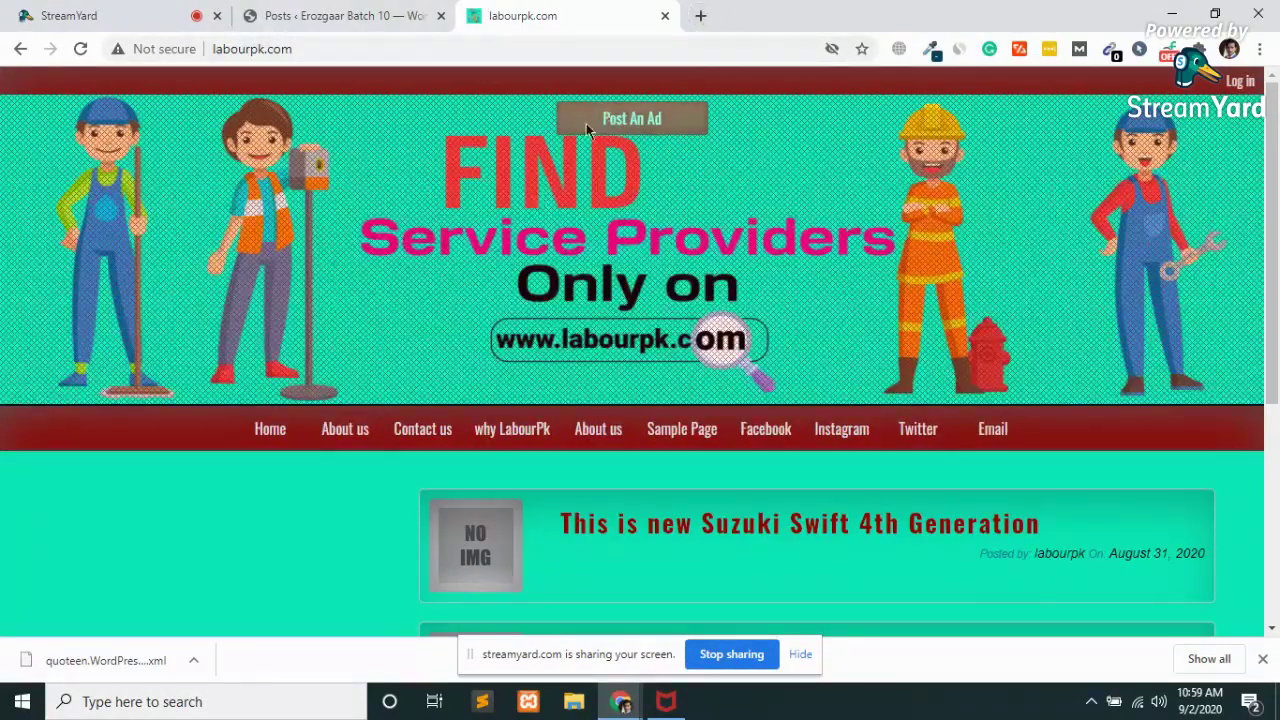
pyautogui.rightClick(856, 181)
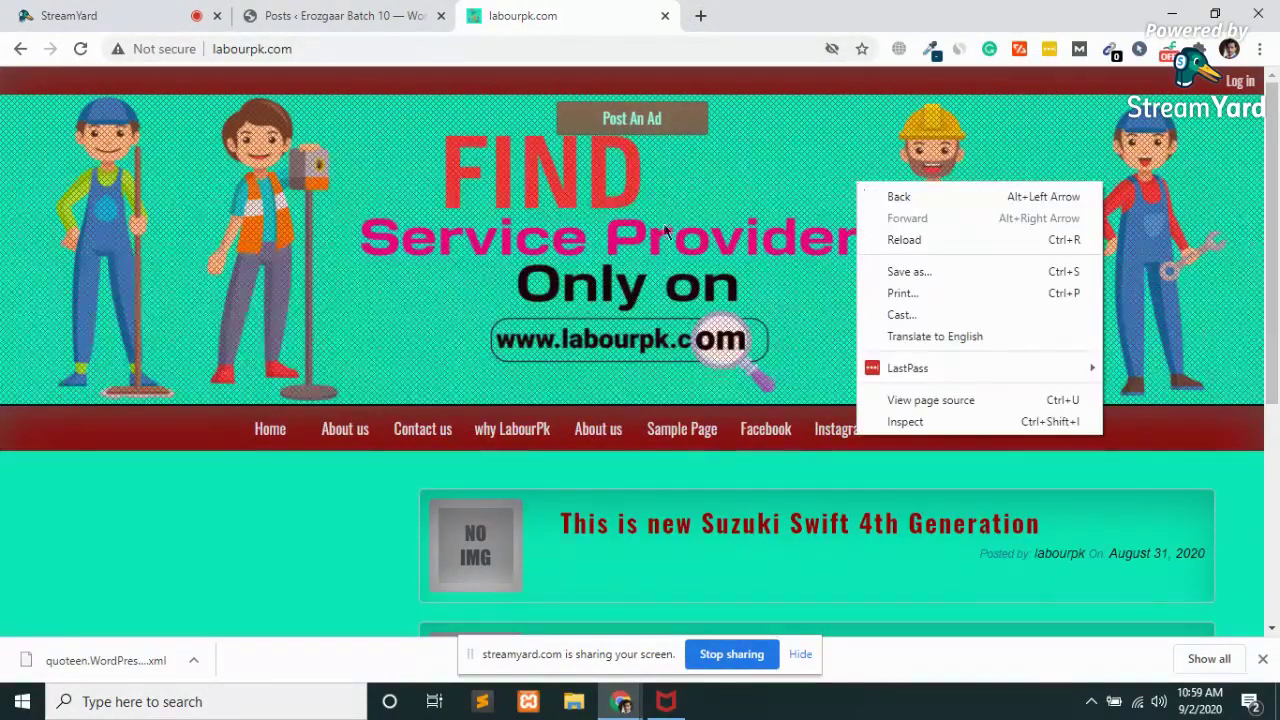
pyautogui.click(142, 537)
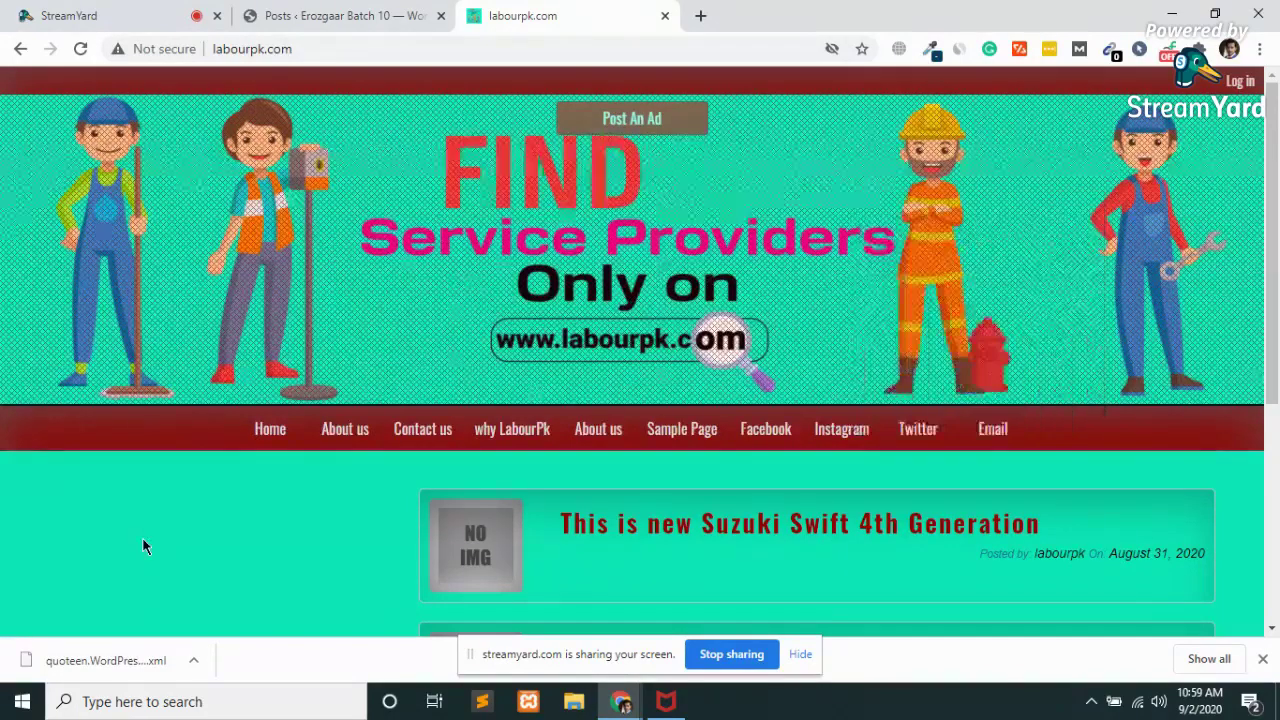
pyautogui.scroll(-4, 142, 537)
pyautogui.scroll(4, 142, 535)
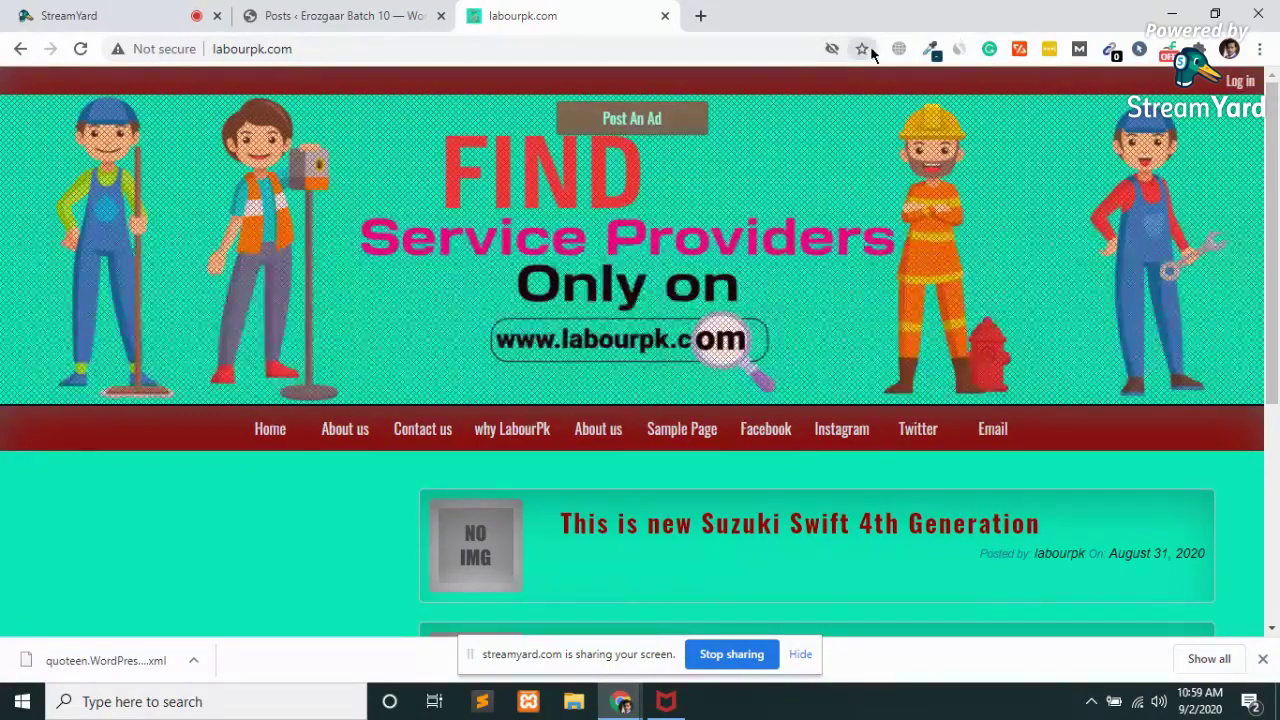
# Navigate File Explorer to C:\xampp\htdocs\wordpress\wp-content.
pyautogui.click(575, 702)
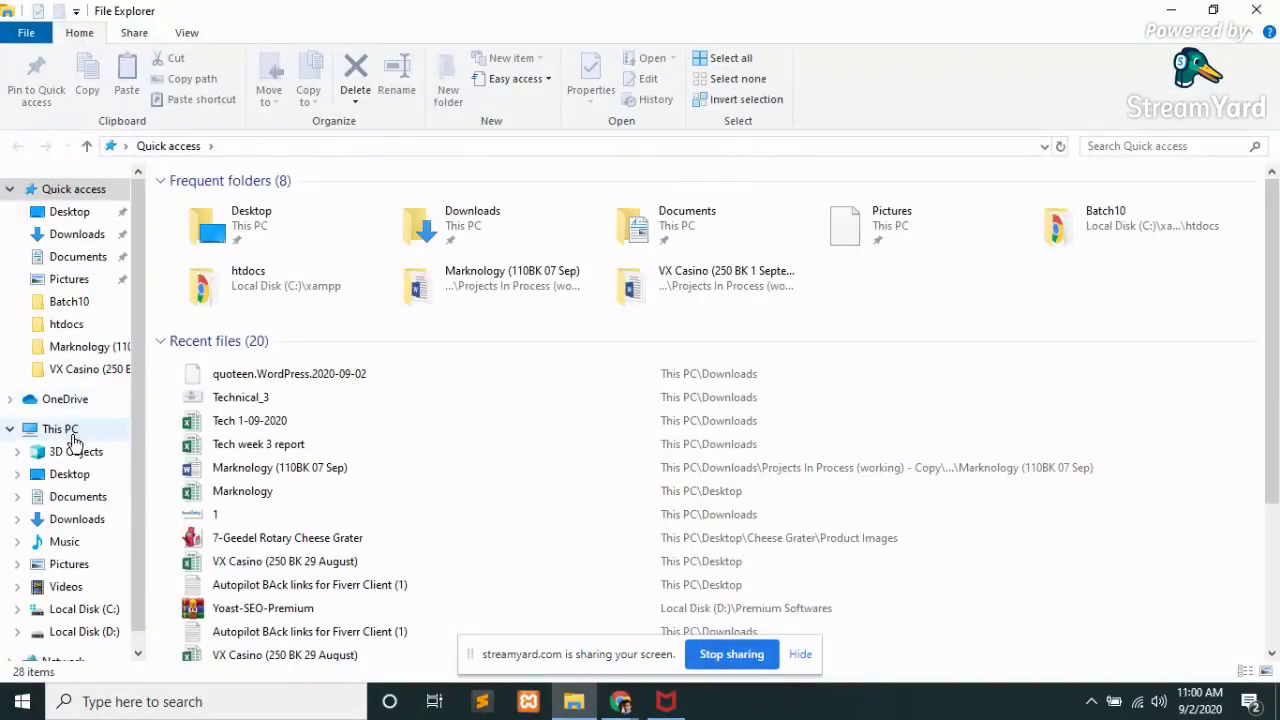
pyautogui.click(72, 434)
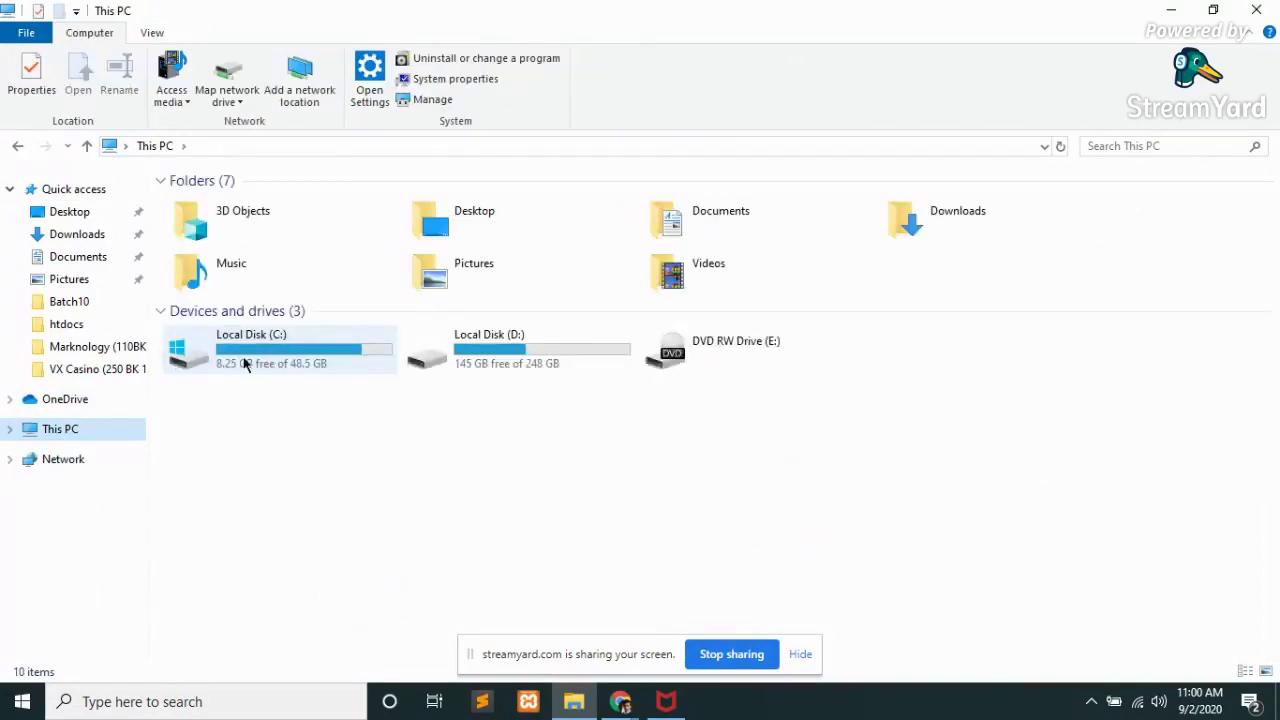
pyautogui.doubleClick(246, 366)
pyautogui.click(214, 328)
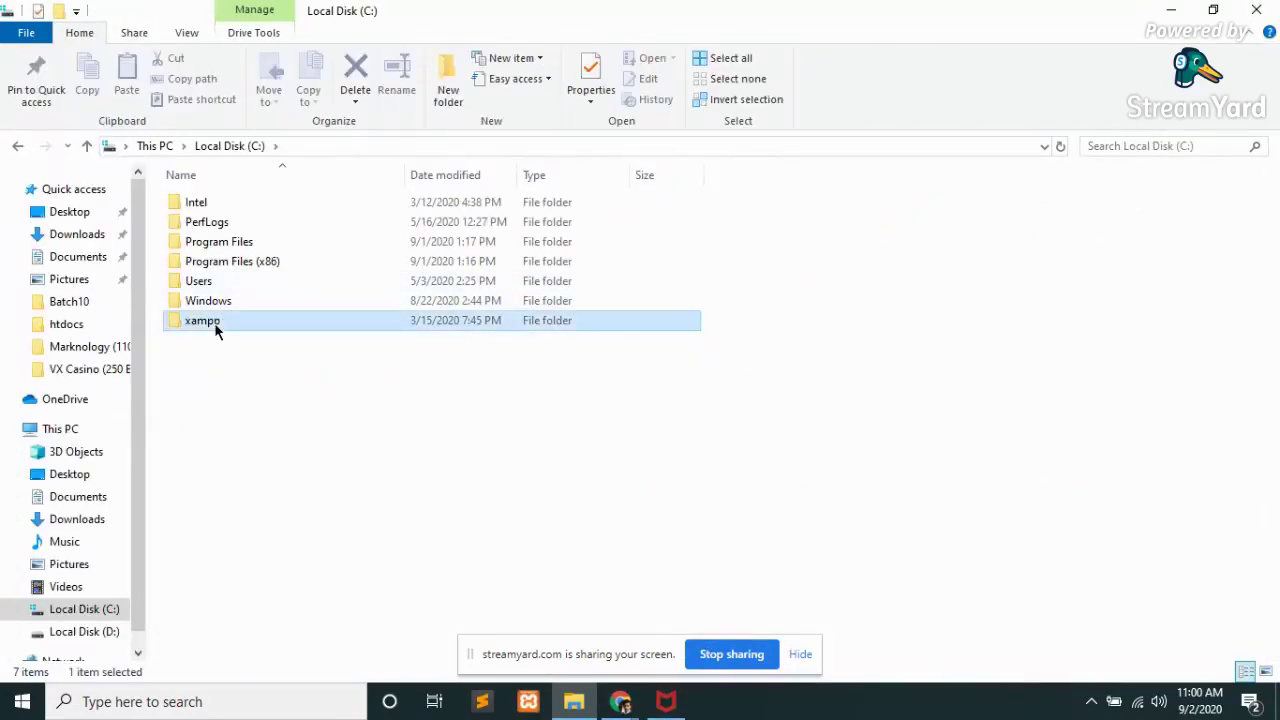
pyautogui.doubleClick(214, 322)
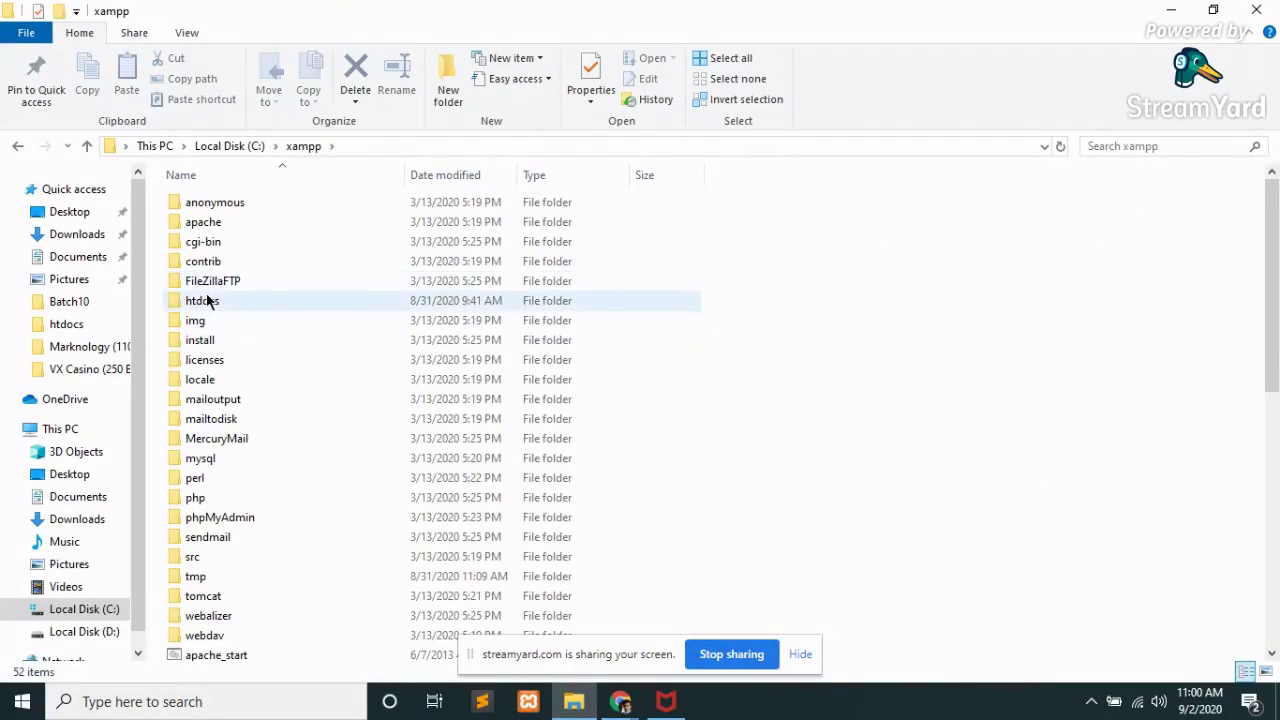
pyautogui.click(208, 302)
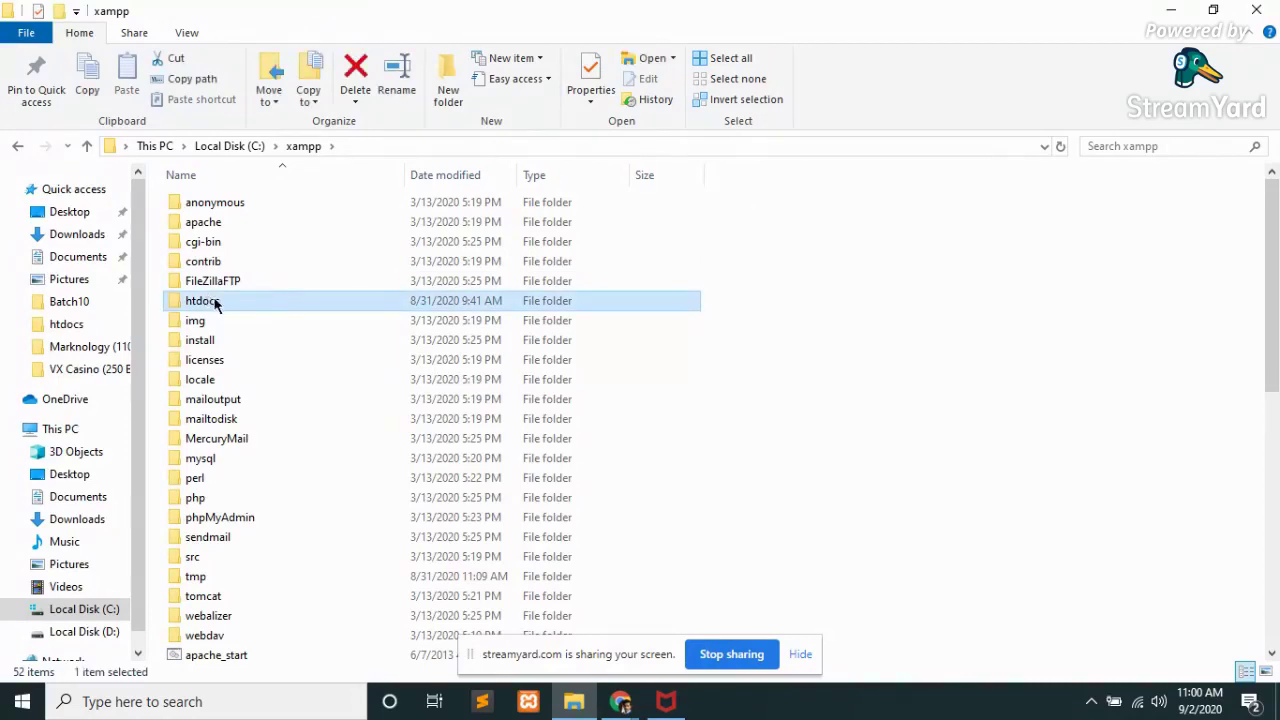
pyautogui.doubleClick(208, 302)
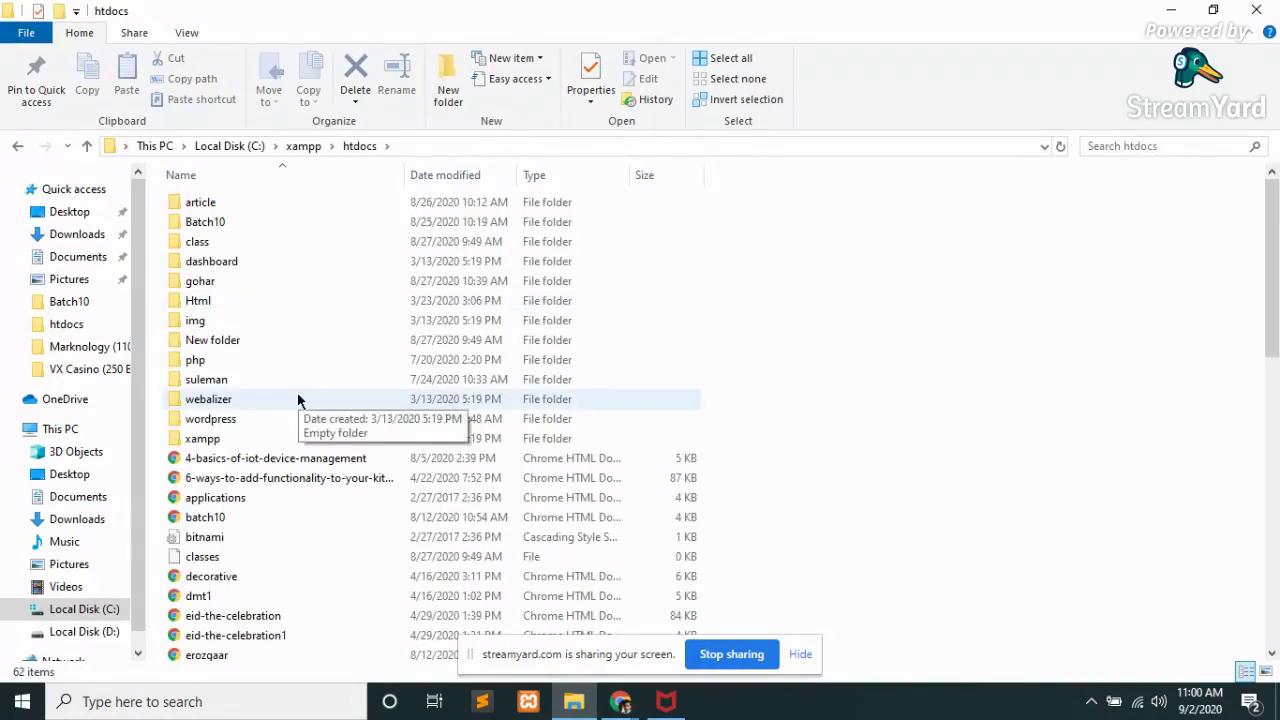
pyautogui.click(218, 420)
pyautogui.doubleClick(218, 420)
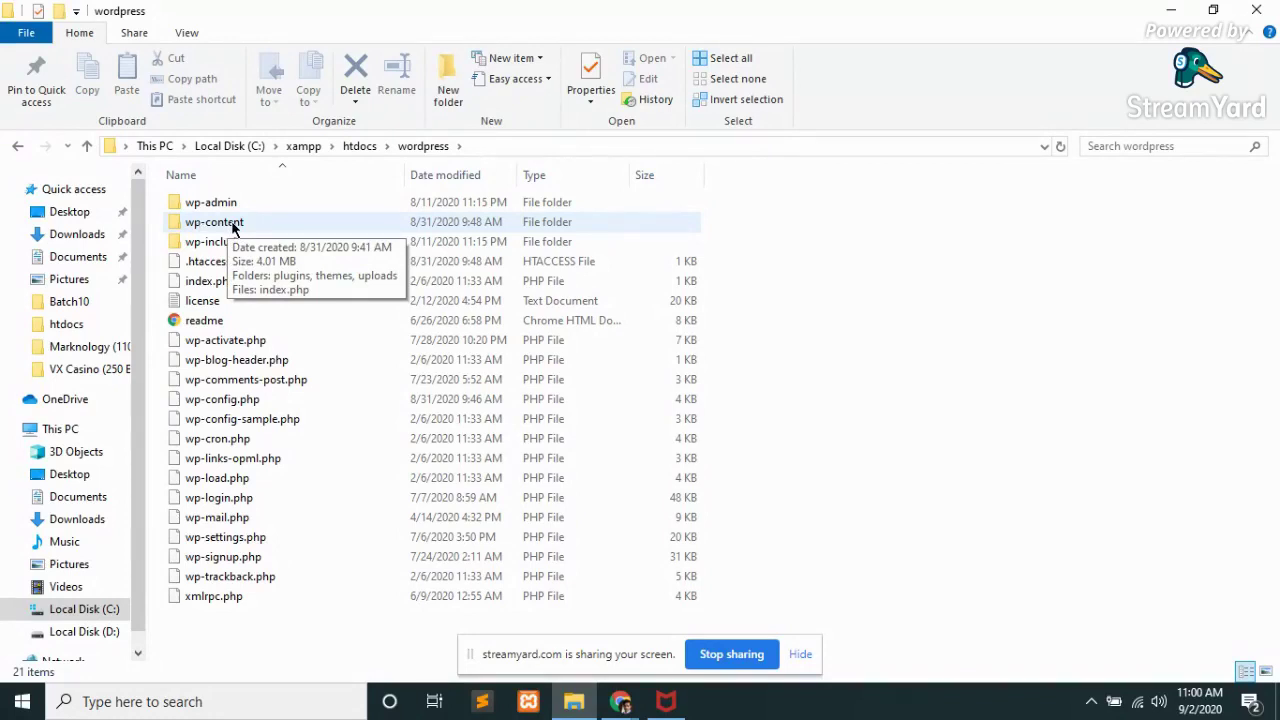
pyautogui.doubleClick(233, 228)
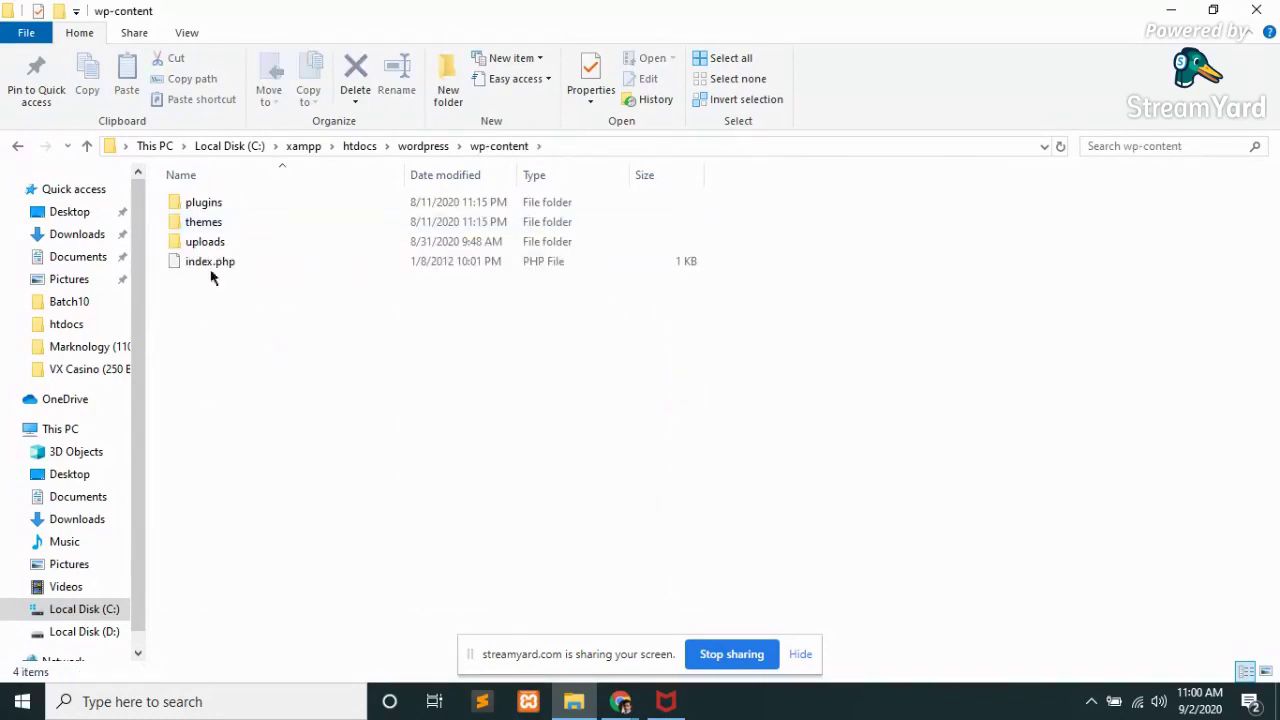
# Look inside the wp-content plugins and themes folders.
pyautogui.doubleClick(201, 202)
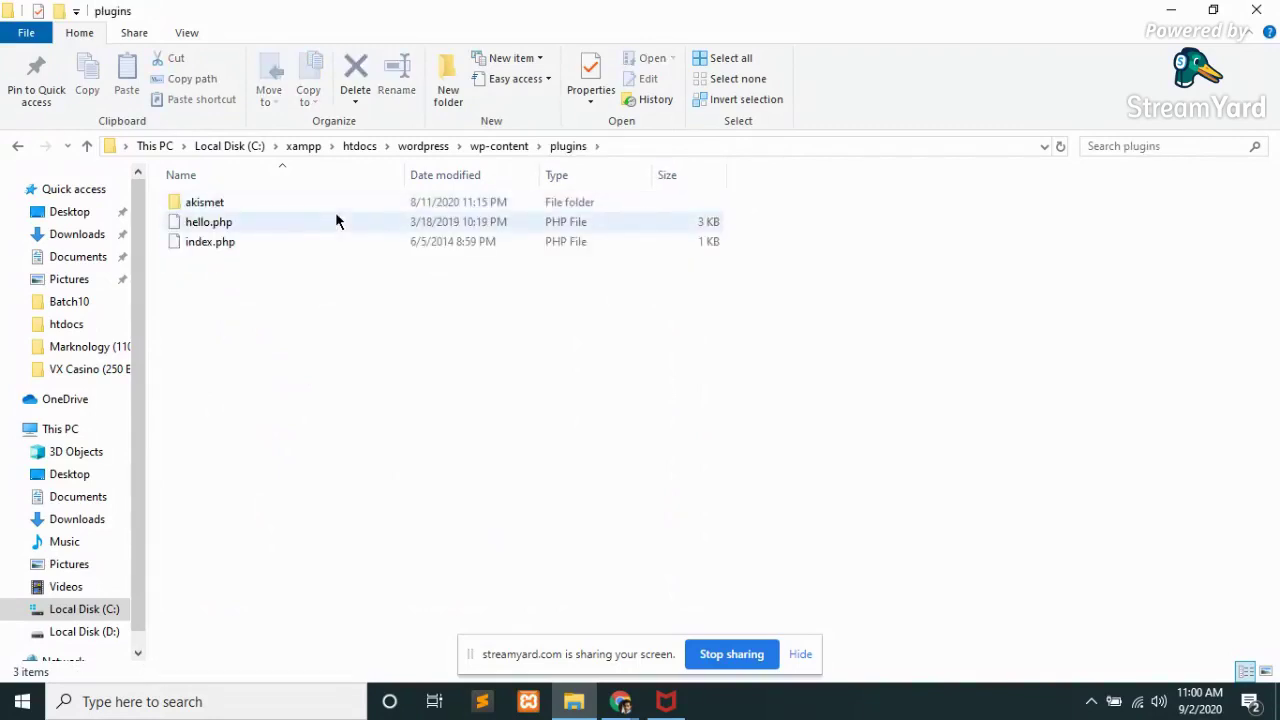
pyautogui.hotkey('alt', 'Left')
pyautogui.doubleClick(336, 221)
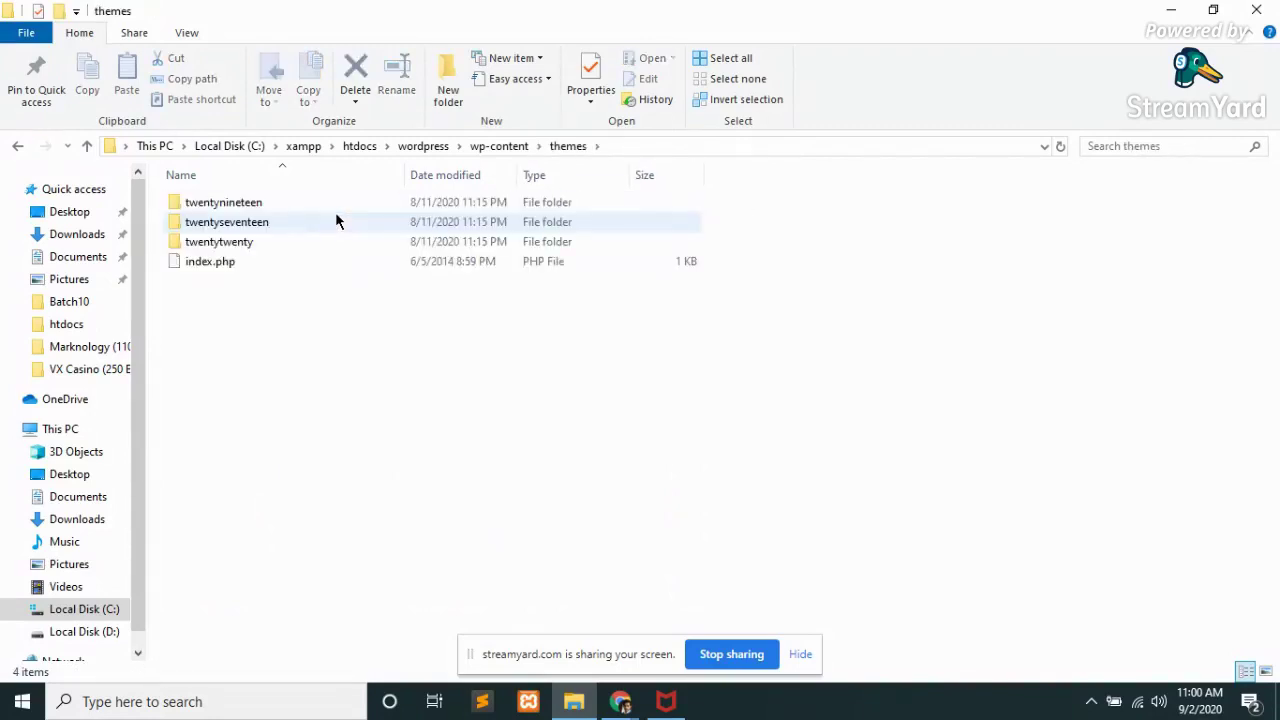
pyautogui.hotkey('alt', 'Left')
pyautogui.doubleClick(336, 221)
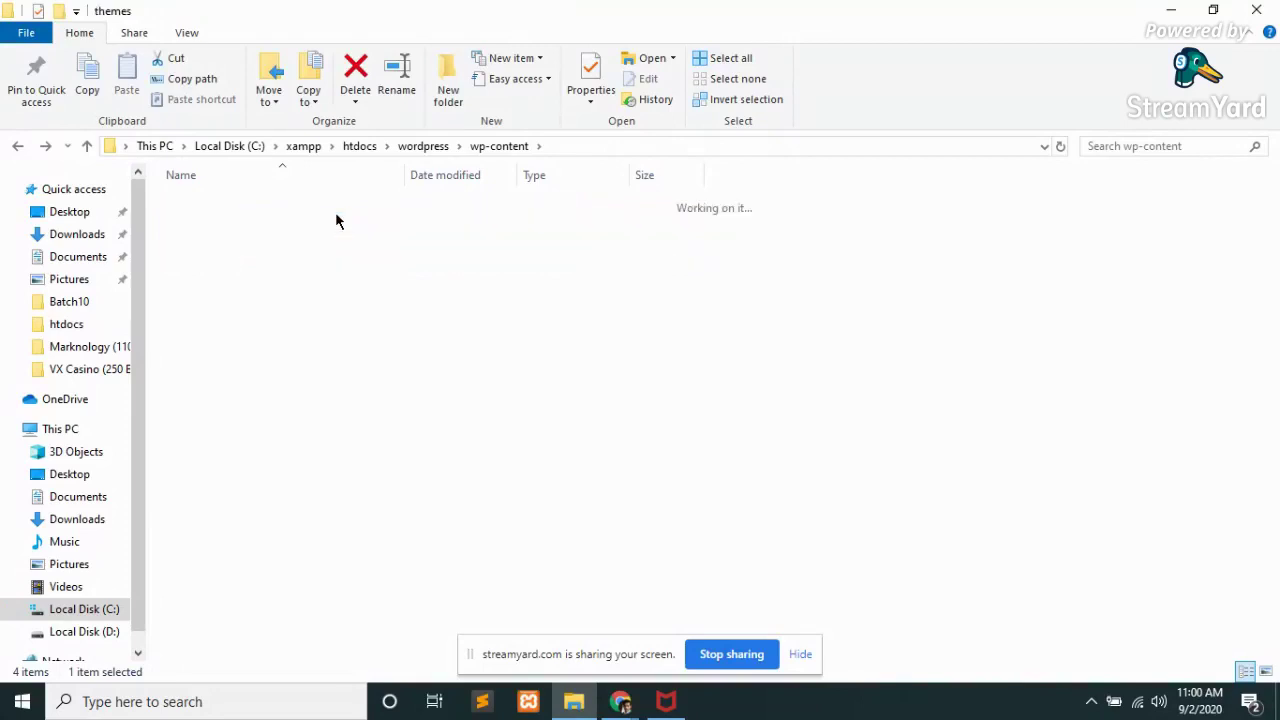
pyautogui.hotkey('alt', 'Left')
# Browse uploads/2020/08, go back up to htdocs, and return to Chrome.
pyautogui.press('Down')
pyautogui.press('Return')
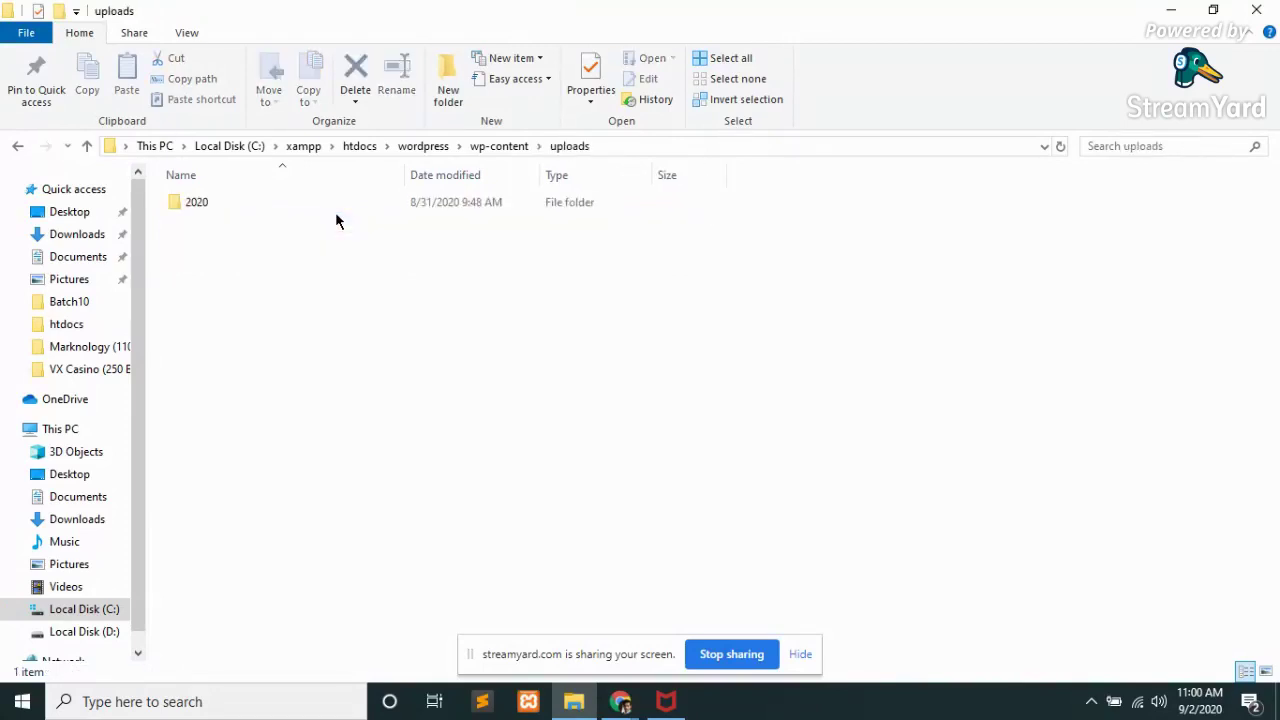
pyautogui.press('Return')
pyautogui.press('Down')
pyautogui.press('Return')
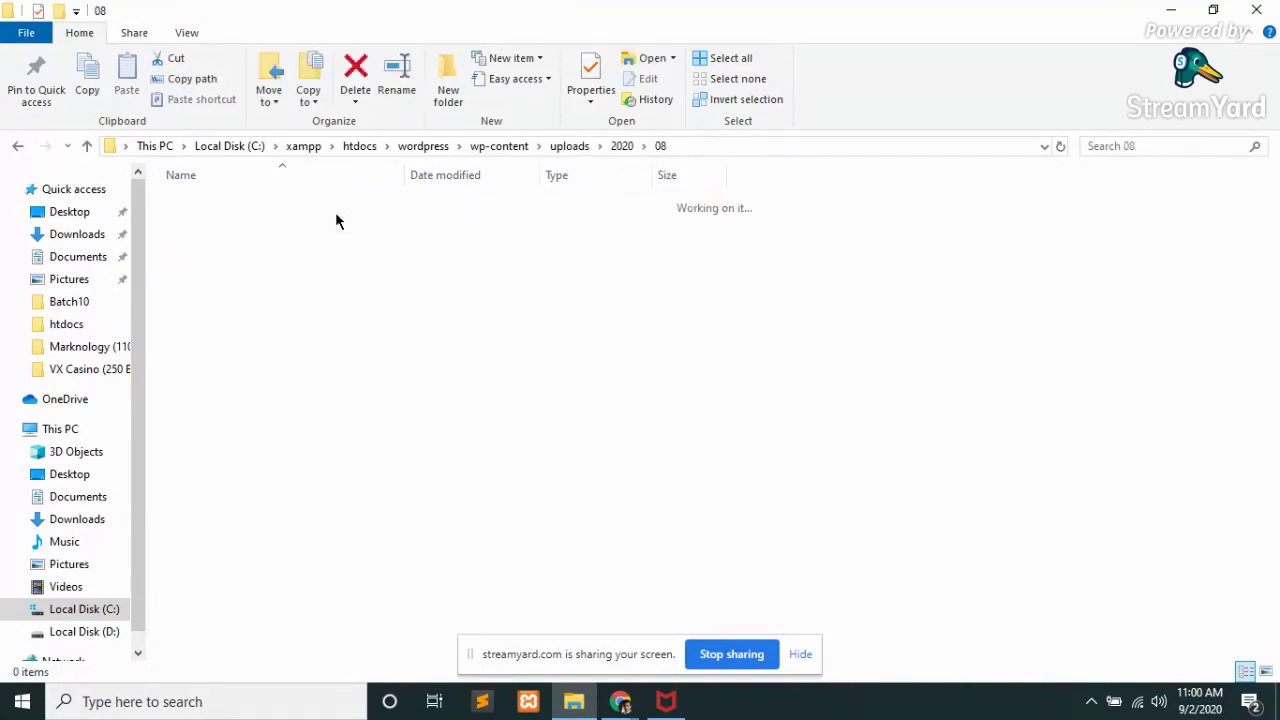
pyautogui.hotkey('alt', 'Up')
pyautogui.hotkey('alt', 'Up')
pyautogui.hotkey('alt', 'Up')
pyautogui.hotkey('alt', 'Up')
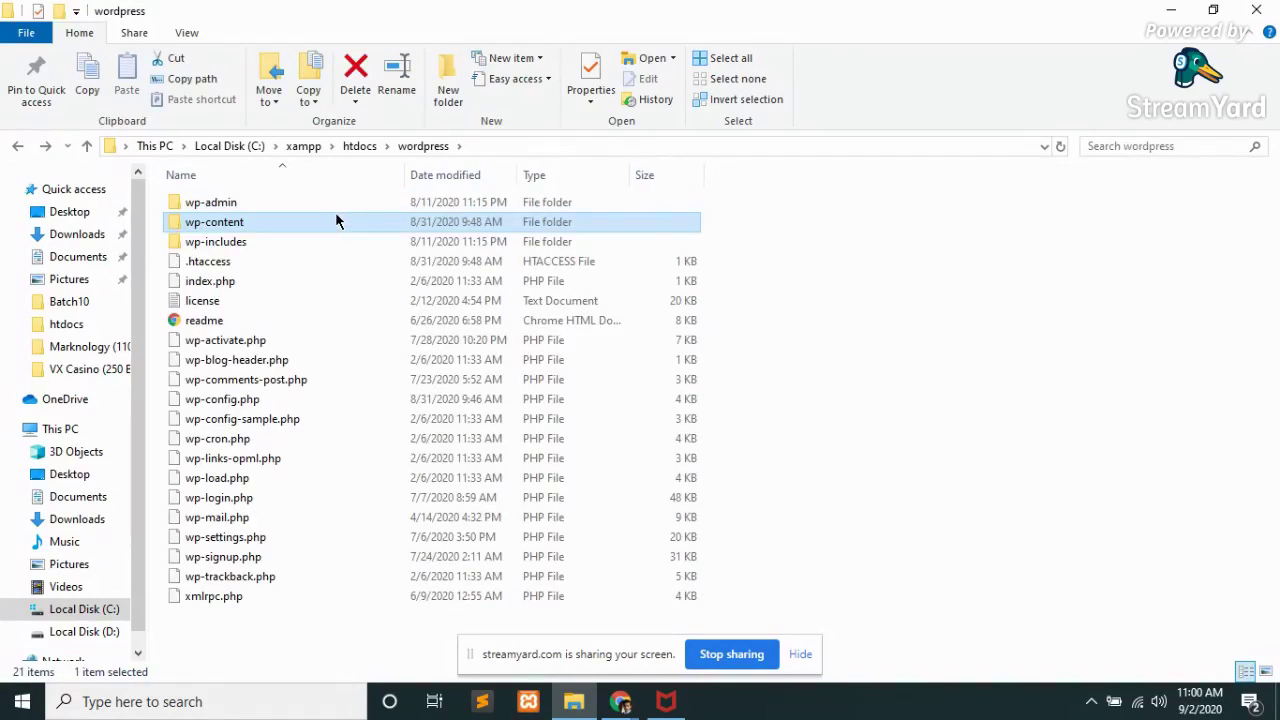
pyautogui.hotkey('alt', 'Up')
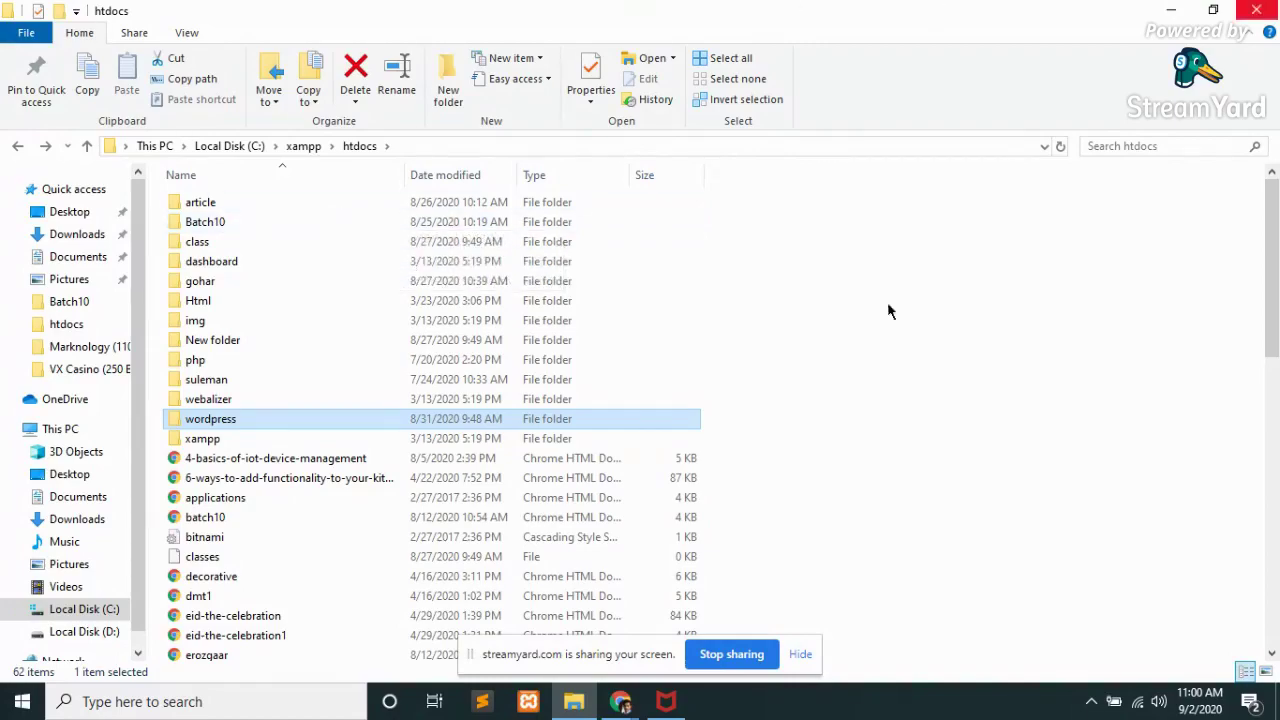
pyautogui.hotkey('alt', 'Tab')
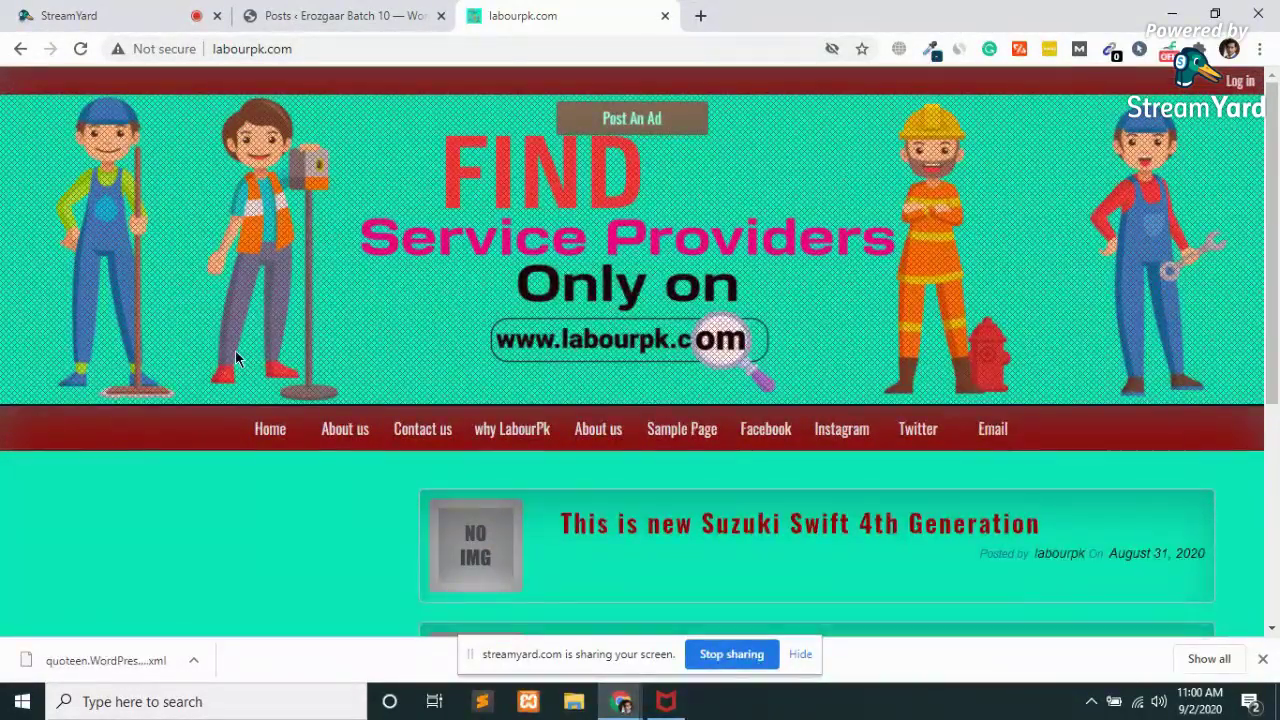
# Close the labourpk.com tab and bring the StreamYard studio tab to the front.
pyautogui.scroll(-5, 235, 358)
pyautogui.scroll(5, 235, 358)
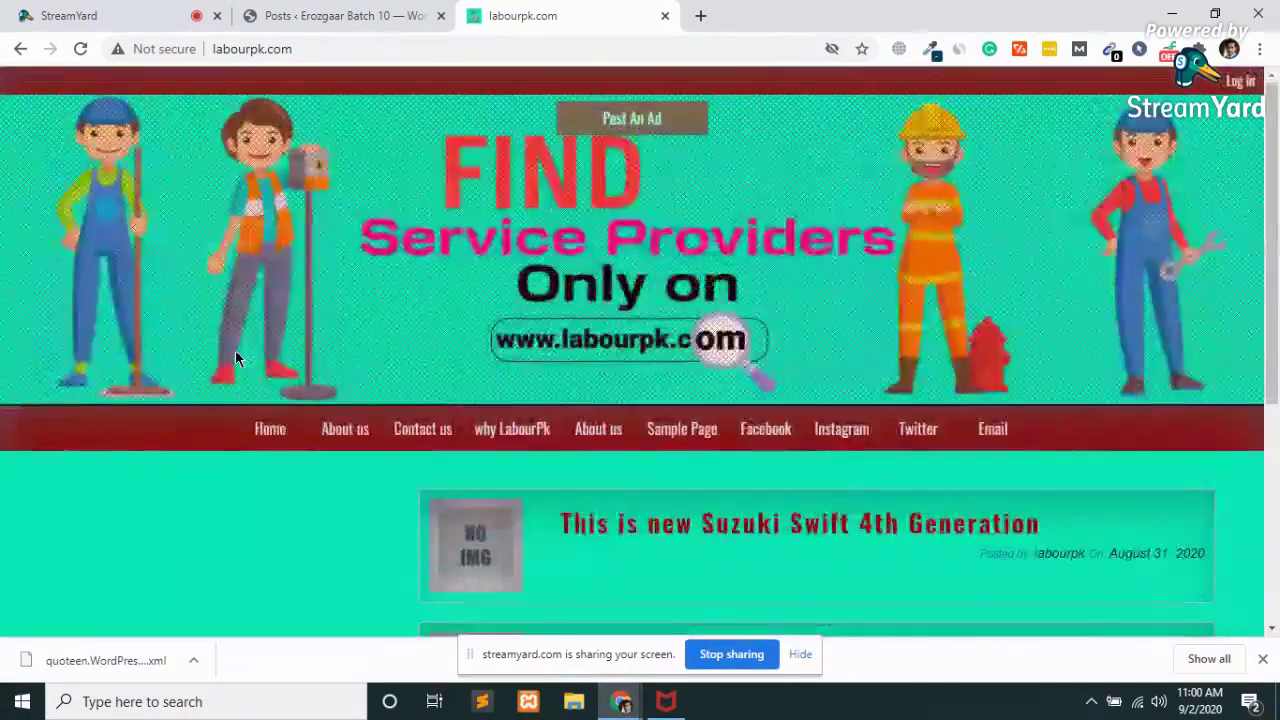
pyautogui.scroll(-5, 260, 434)
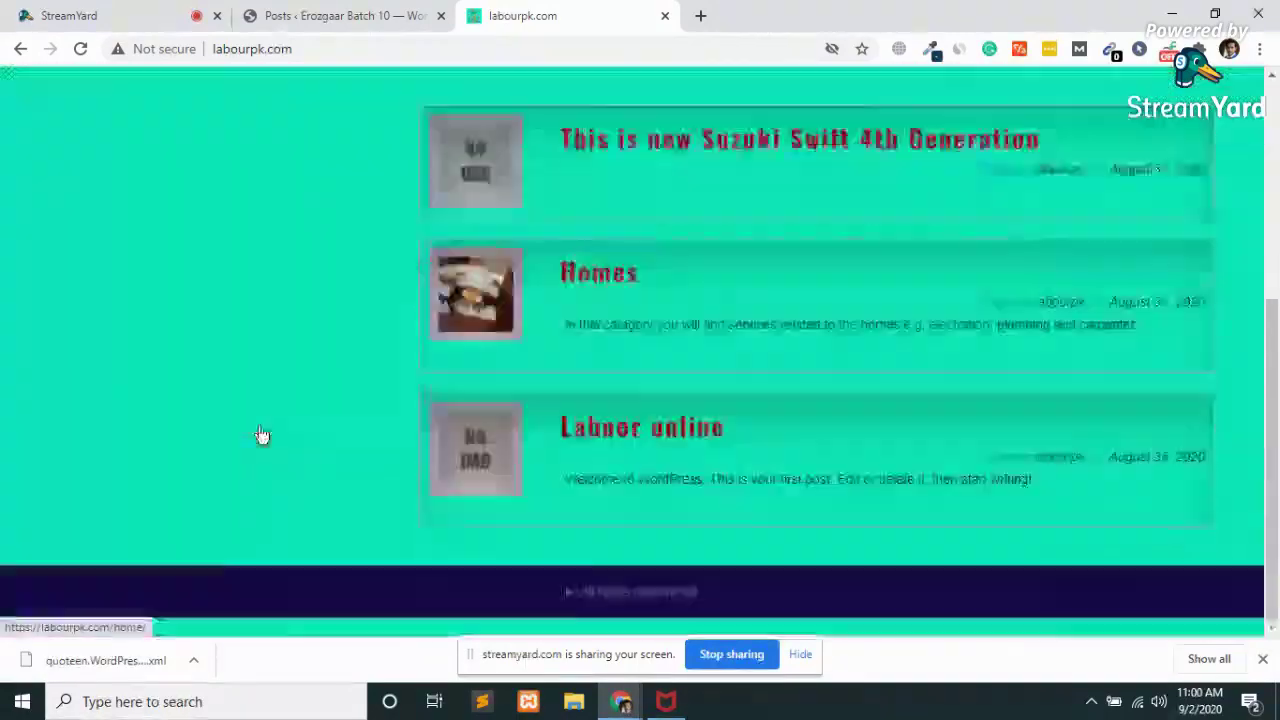
pyautogui.click(665, 15)
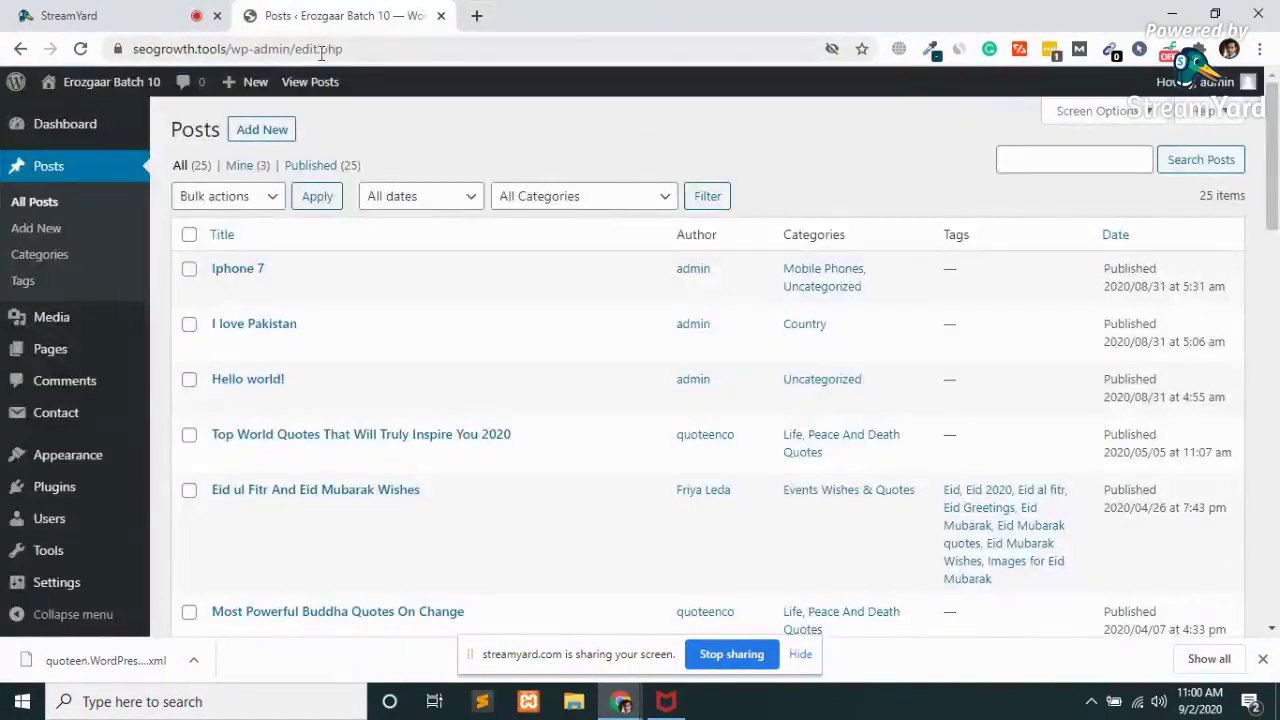
pyautogui.click(98, 12)
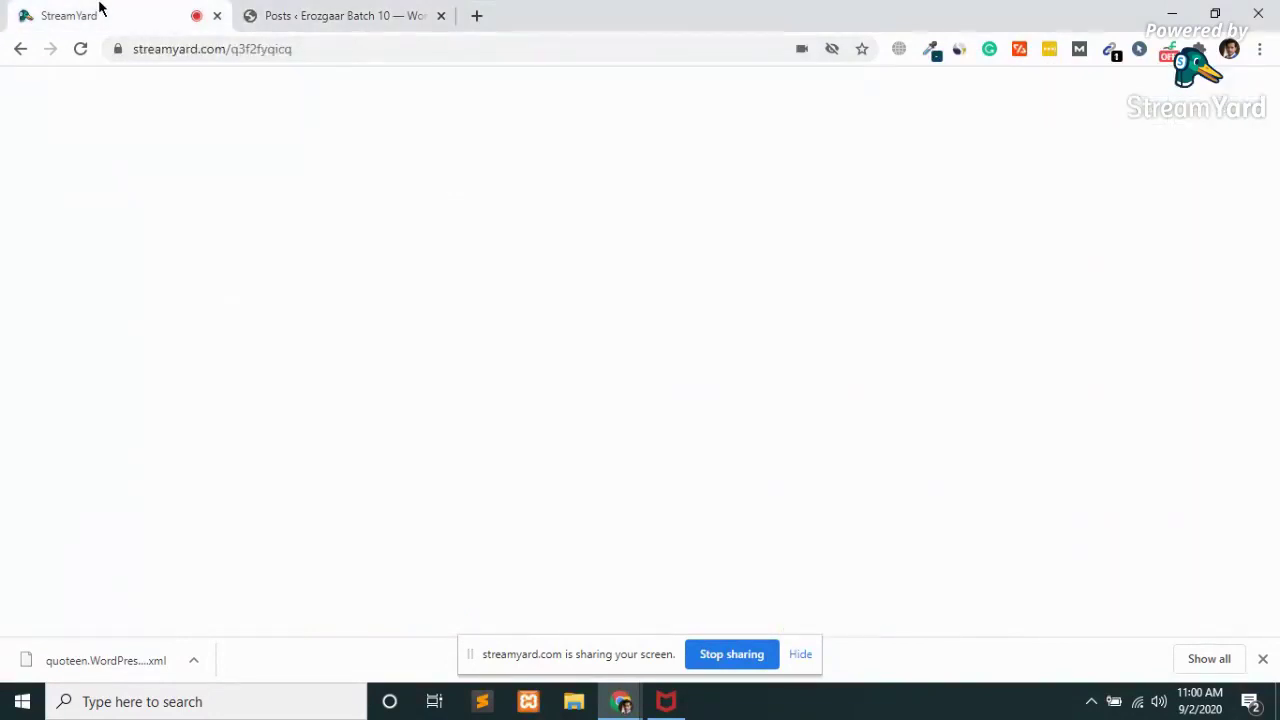